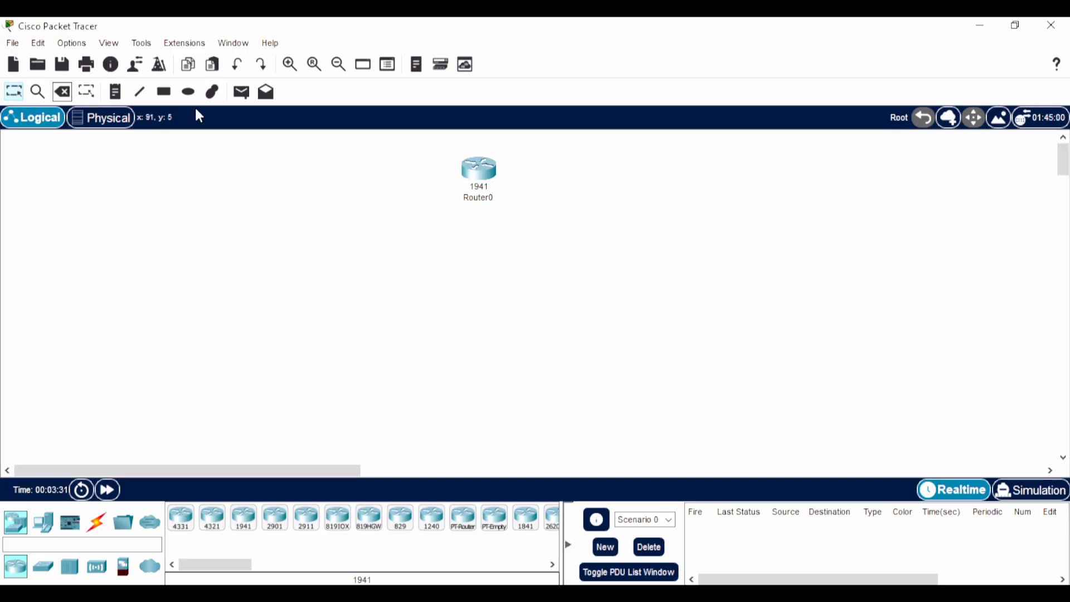
Step: Delete the 1941 router from the workspace
click(62, 91)
click(479, 169)
click(524, 334)
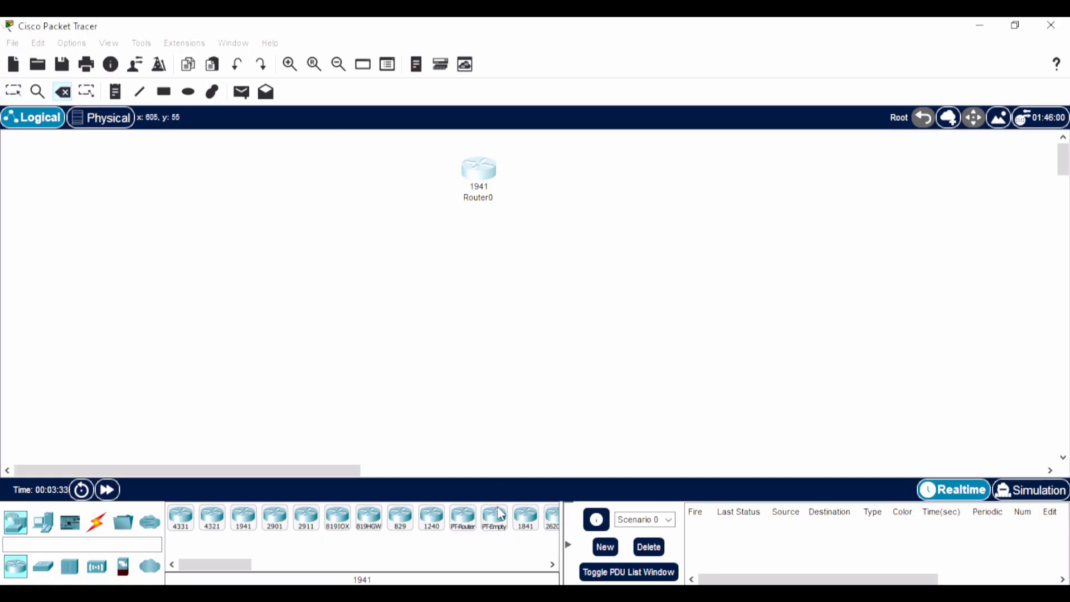
Step: Place a generic PT-Router near the upper middle of the workspace and rename it R1
click(463, 518)
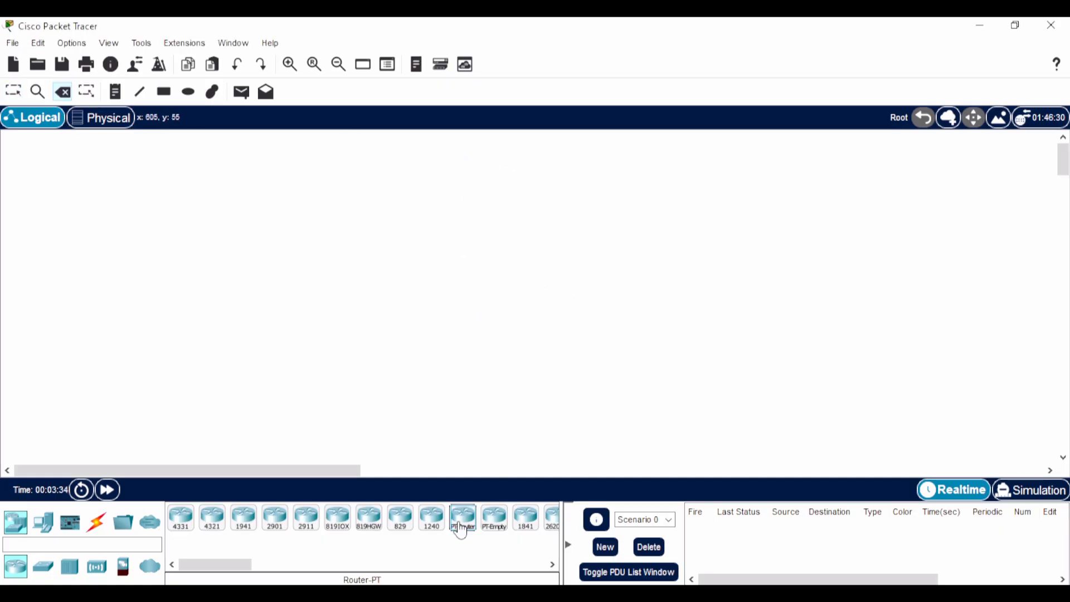
click(494, 166)
click(500, 193)
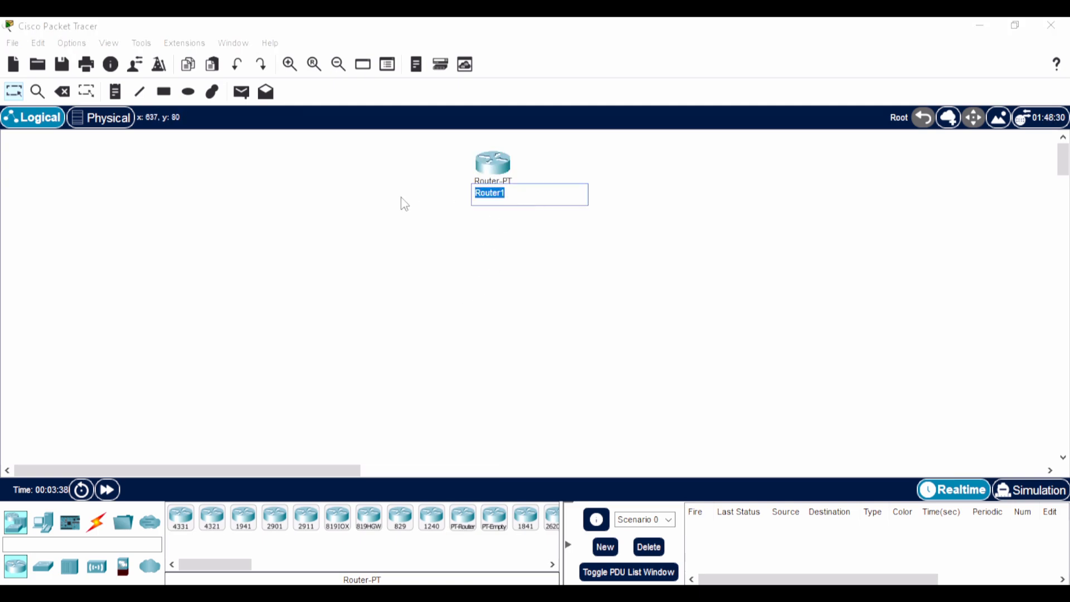
text(R1)
key(Return)
Step: Place three 2960 switches in a triangle below R1: one directly beneath it, one lower left and one lower right
click(43, 566)
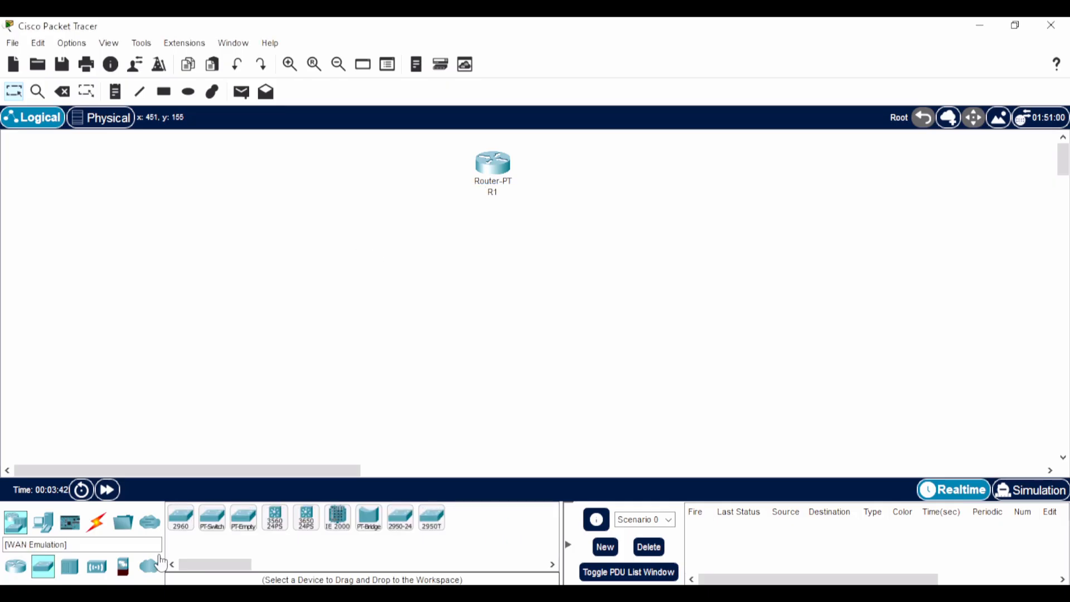
click(180, 534)
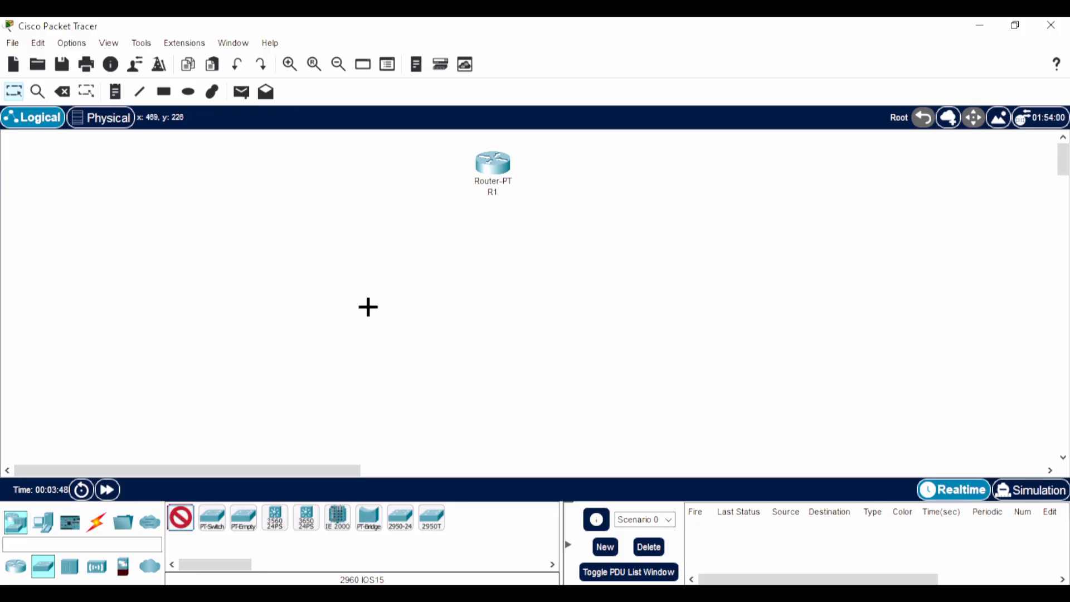
click(358, 310)
click(180, 517)
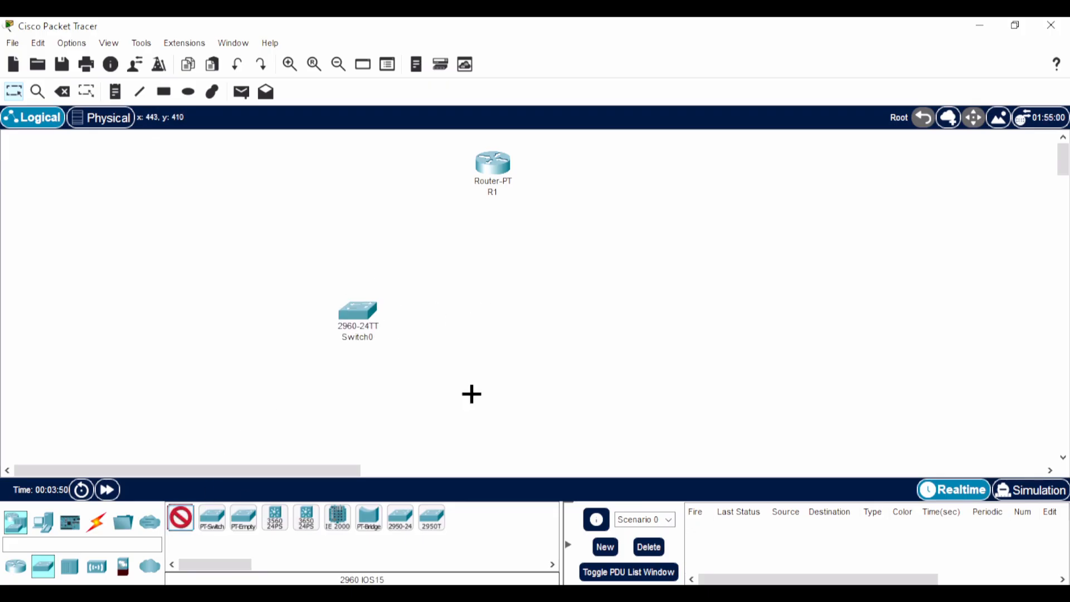
click(495, 273)
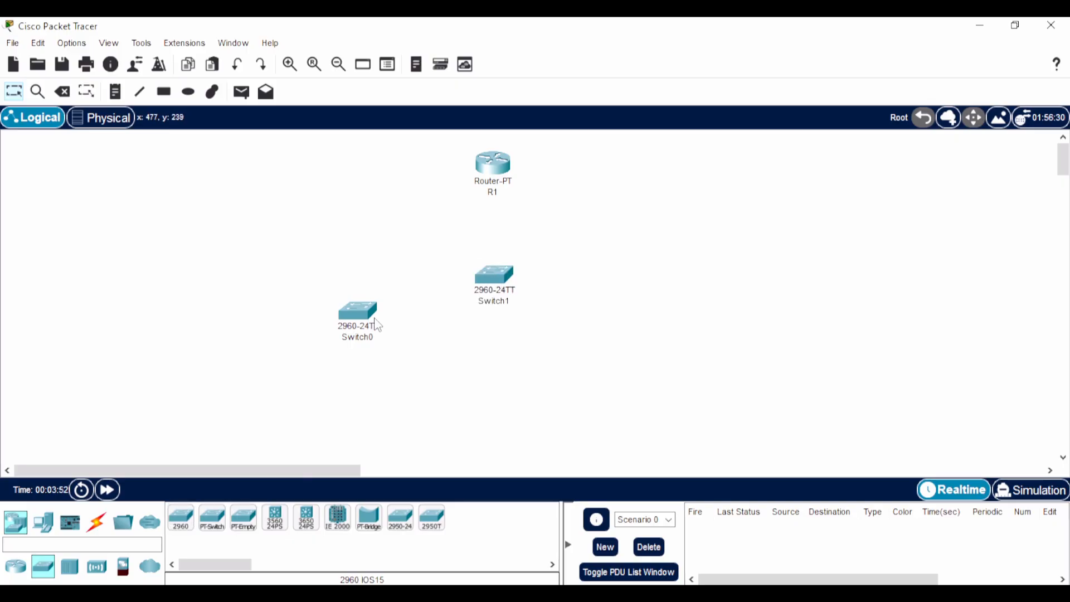
drag(361, 316, 364, 346)
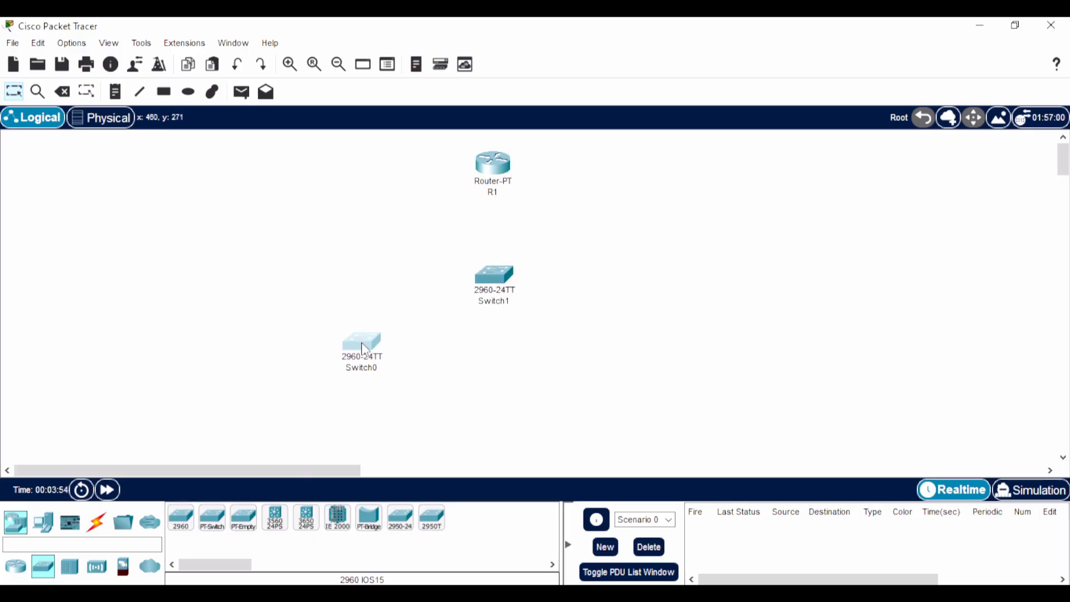
click(186, 529)
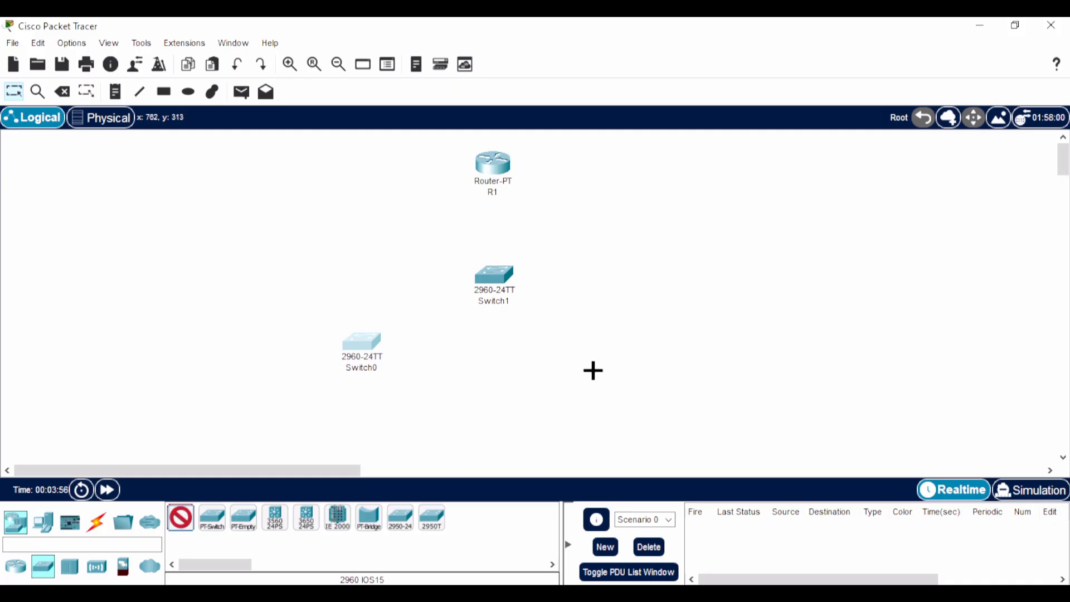
click(621, 358)
Step: Rename the switch directly below R1 as S1, the lower-left switch as S2 and the lower-right switch as S3
click(493, 303)
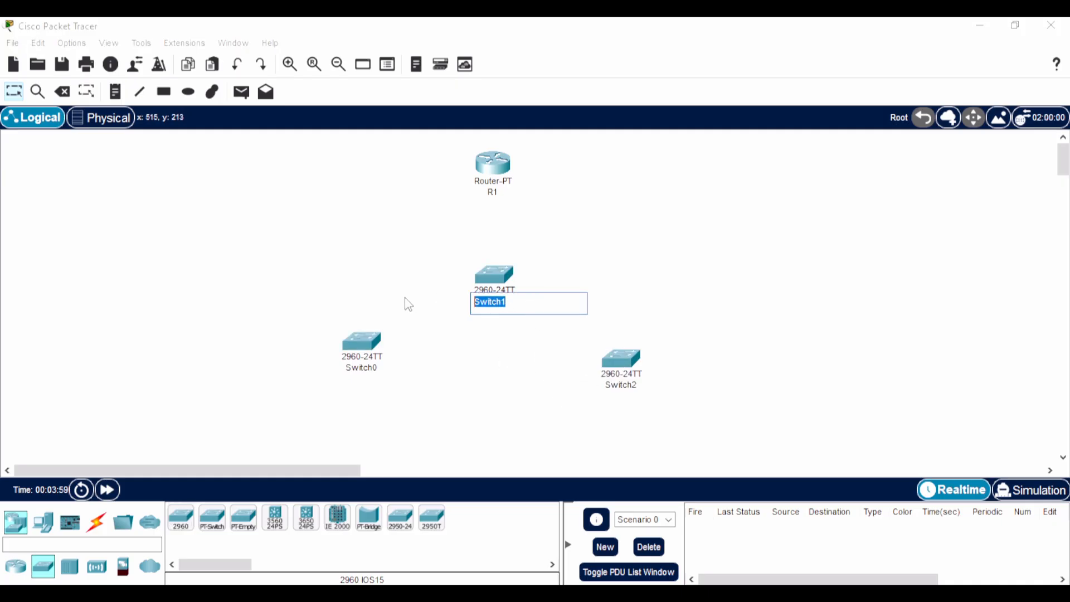
text(S1)
click(367, 367)
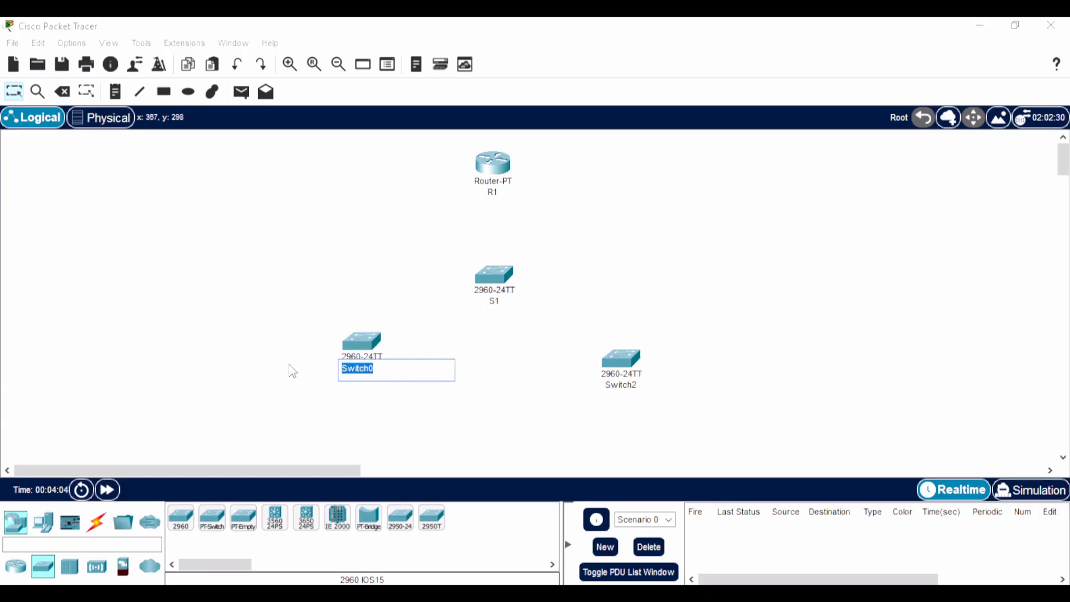
text(S2)
click(624, 386)
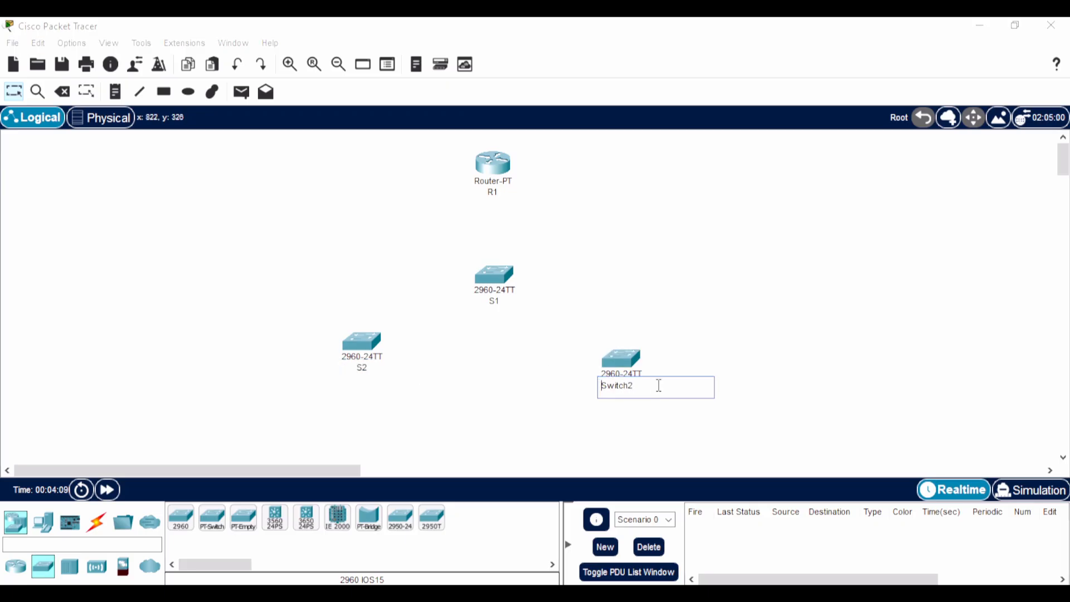
click(536, 391)
click(628, 386)
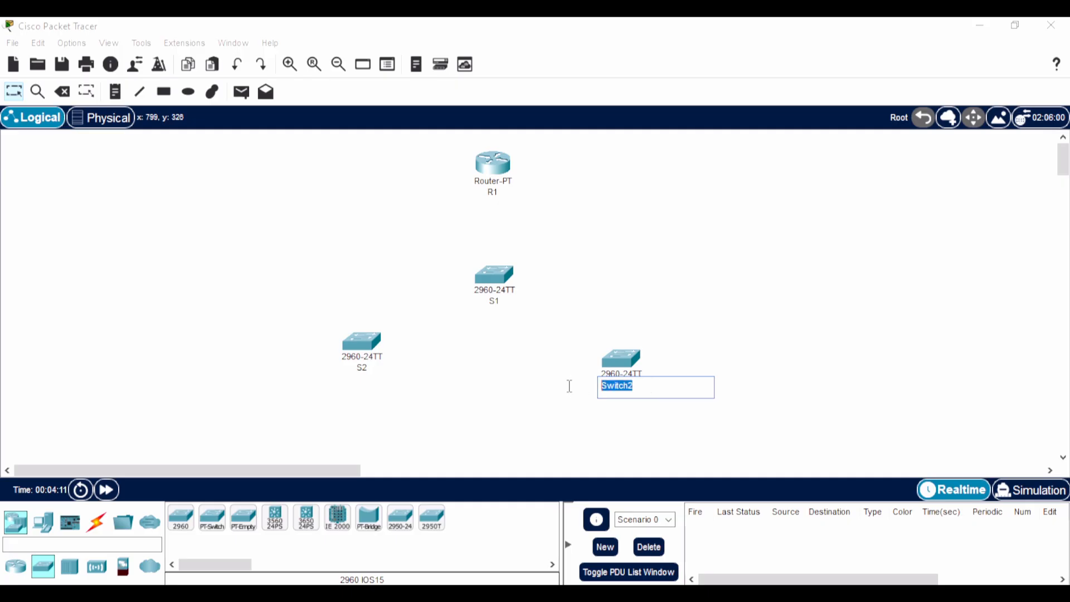
text(S3)
key(Return)
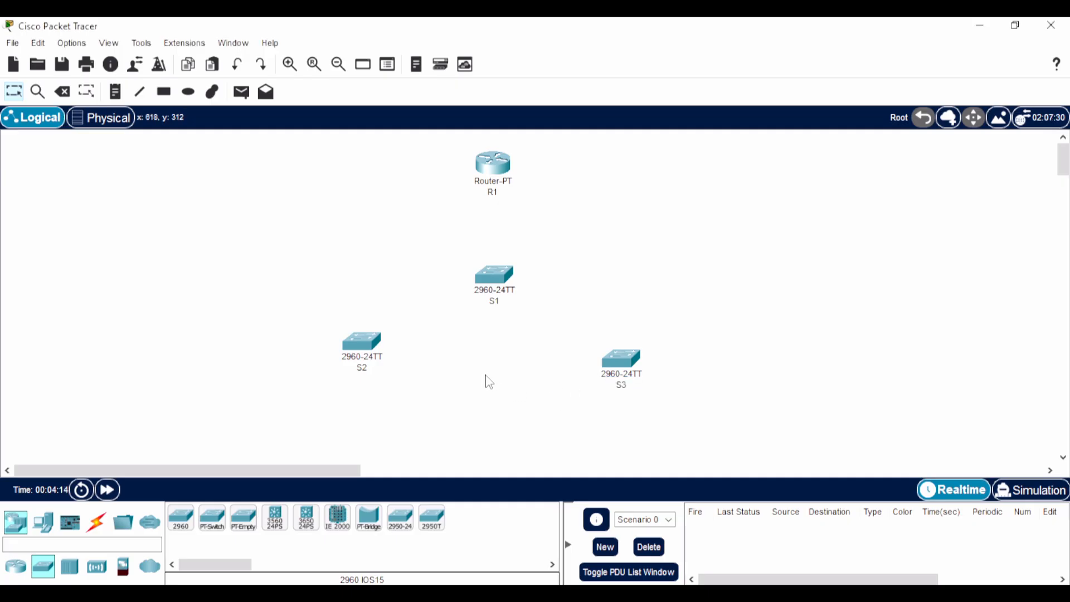
Step: Connect S2 FastEthernet0/10 to S1 FastEthernet0/10 with a copper cross-over cable
click(96, 523)
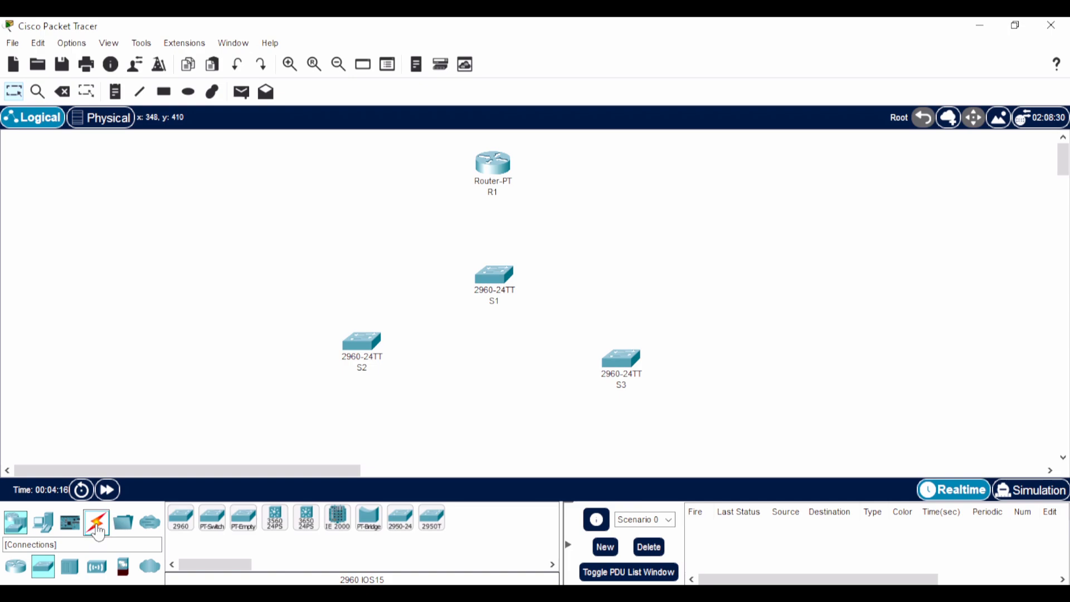
click(243, 518)
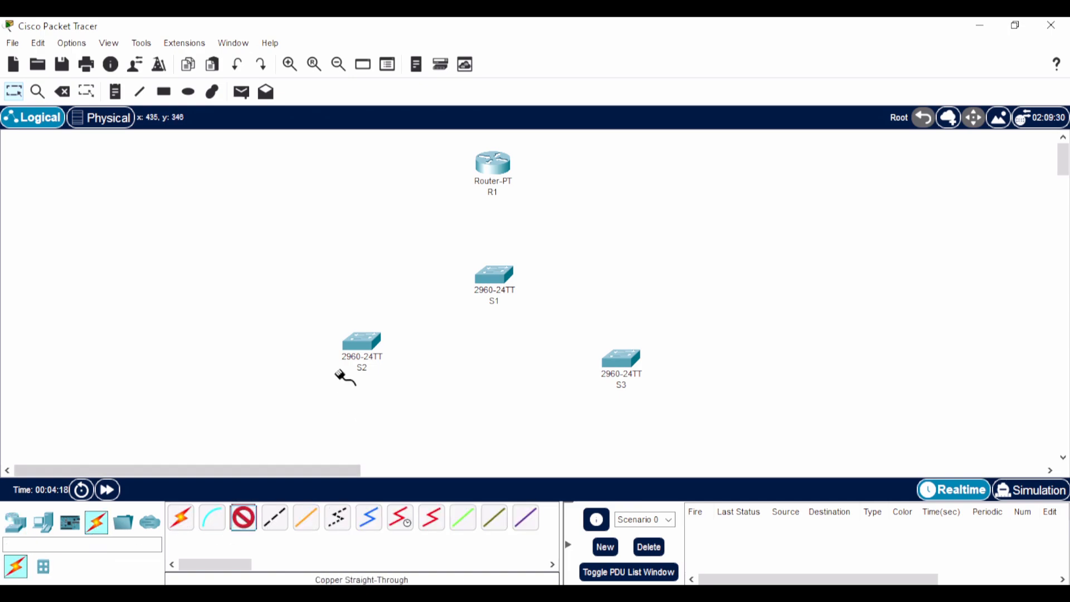
click(361, 344)
click(275, 518)
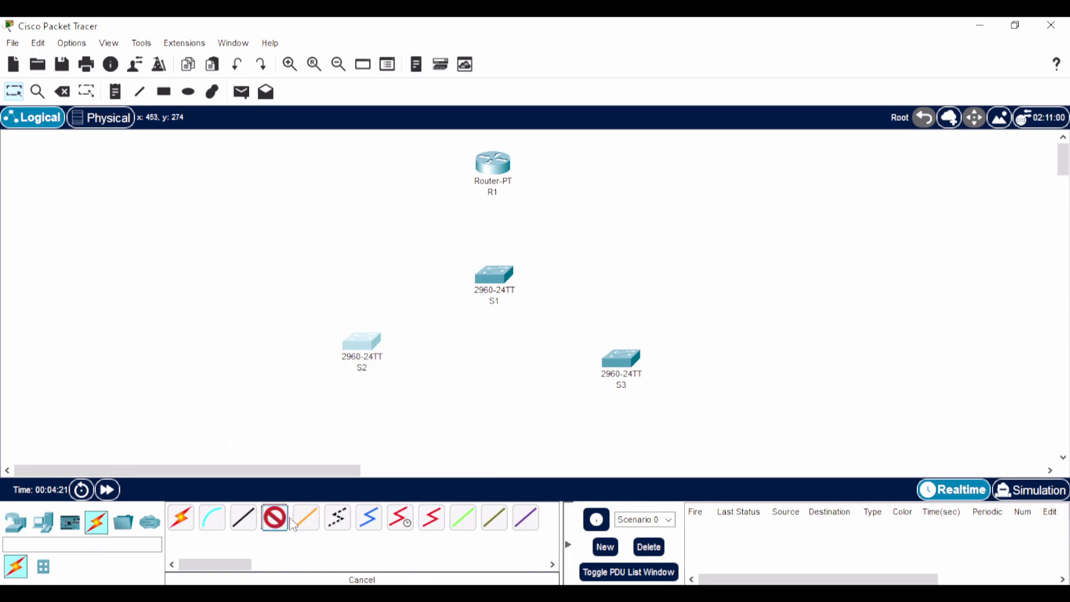
click(357, 345)
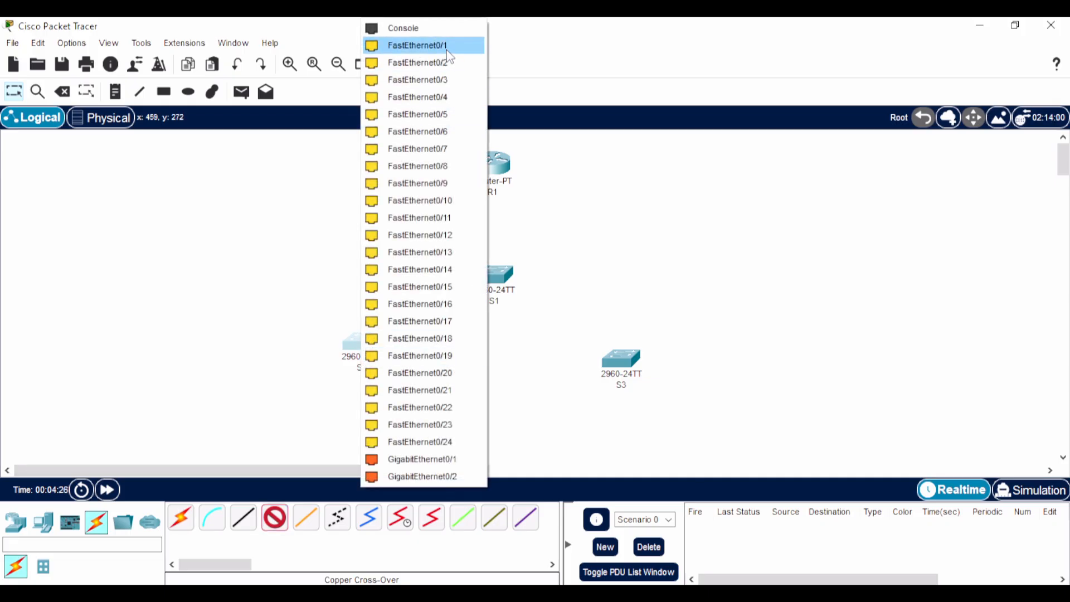
click(444, 200)
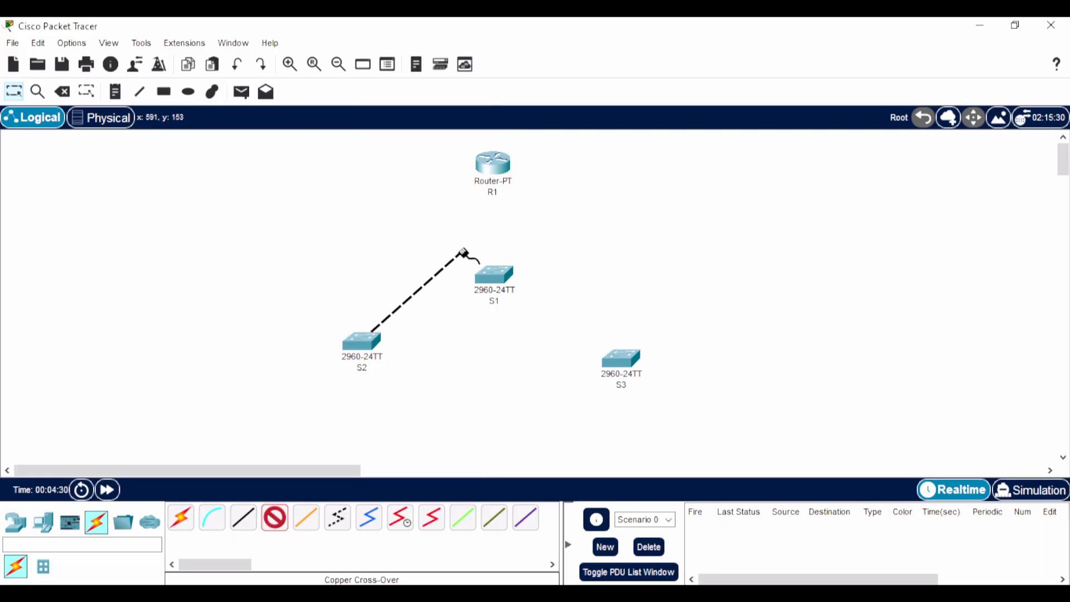
click(491, 274)
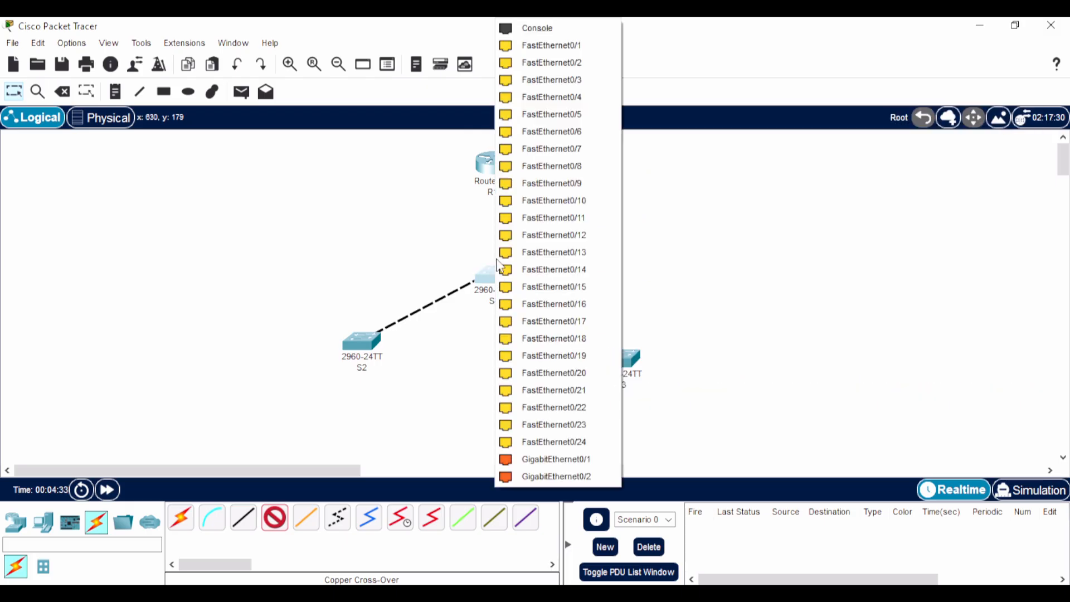
click(536, 200)
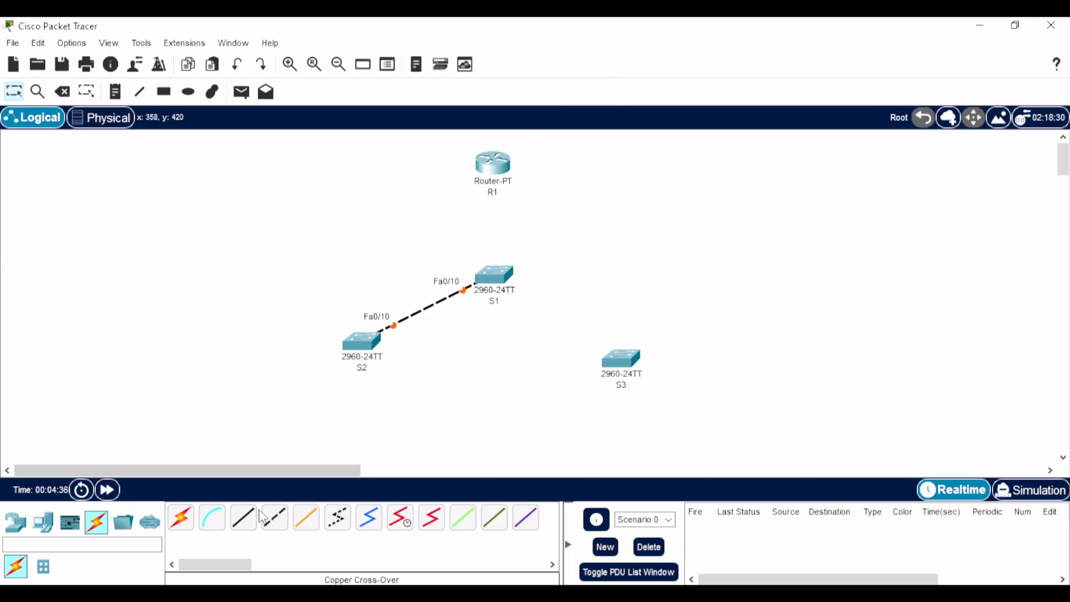
Step: Add a second copper cross-over link from S2 FastEthernet0/11 to S1 FastEthernet0/11
click(305, 518)
click(366, 342)
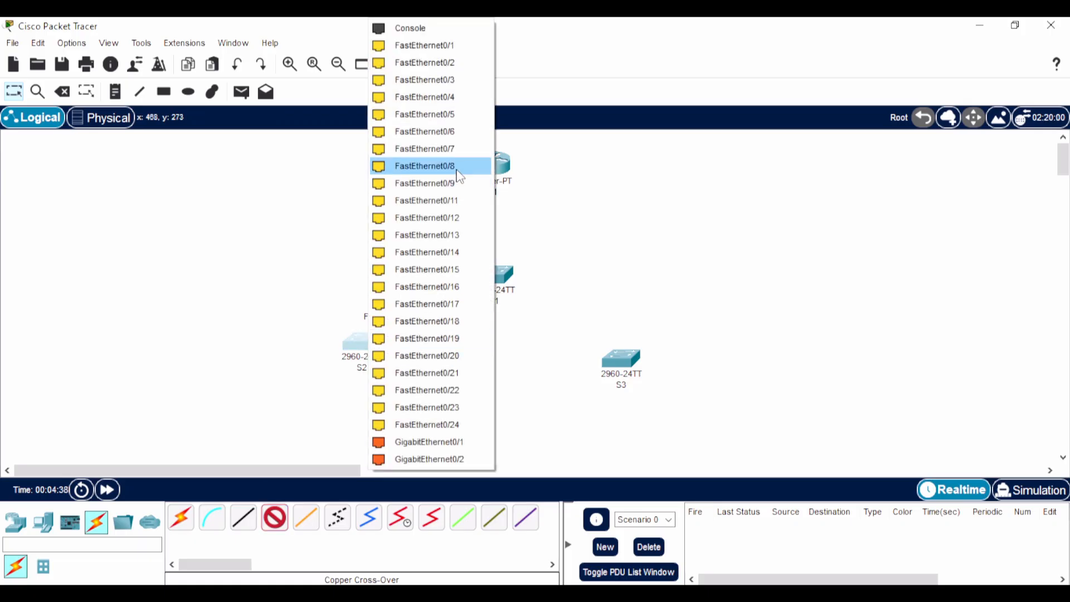
click(463, 204)
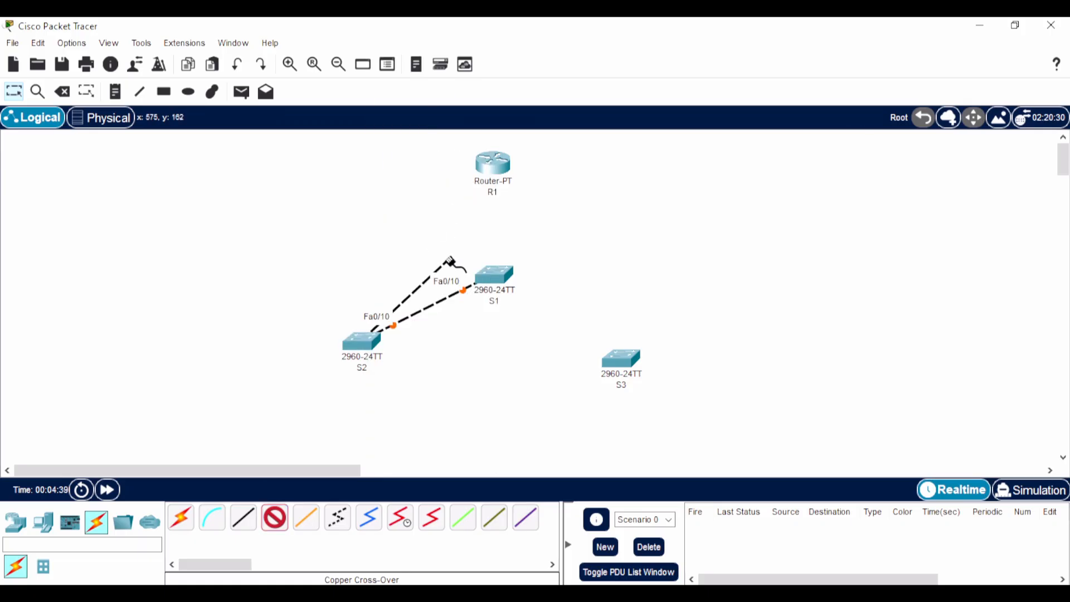
click(496, 276)
click(569, 203)
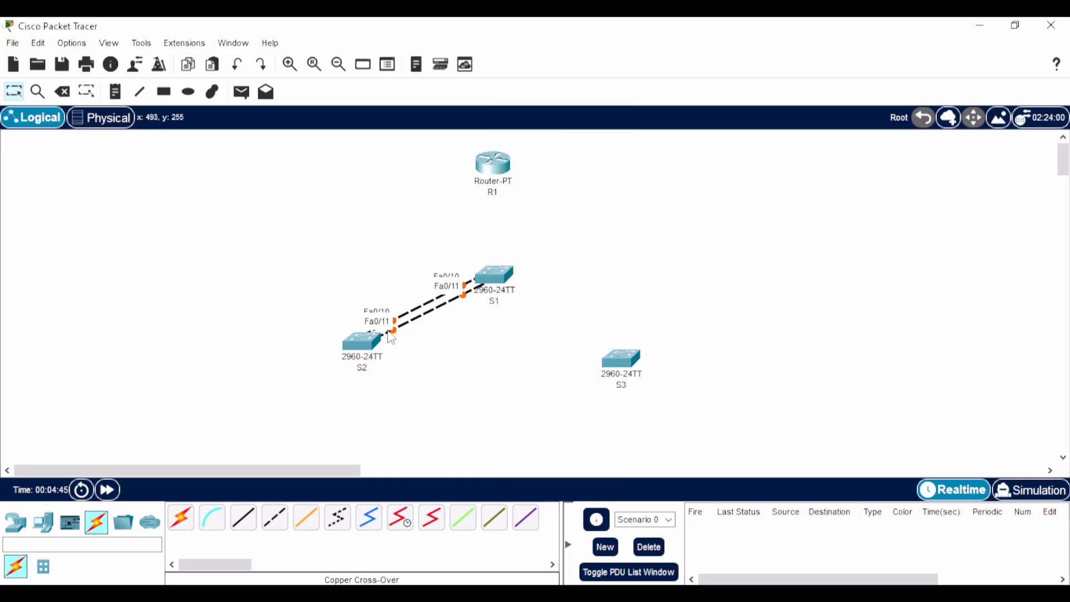
Step: Connect S1 FastEthernet0/20 to S3 FastEthernet0/20 with a copper cross-over cable
click(277, 526)
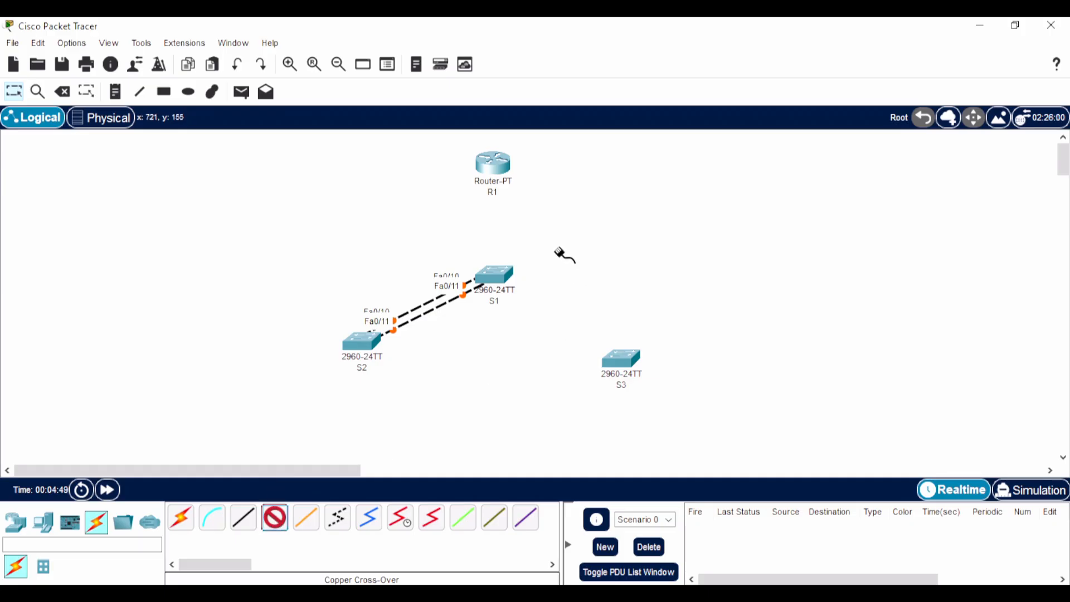
click(504, 274)
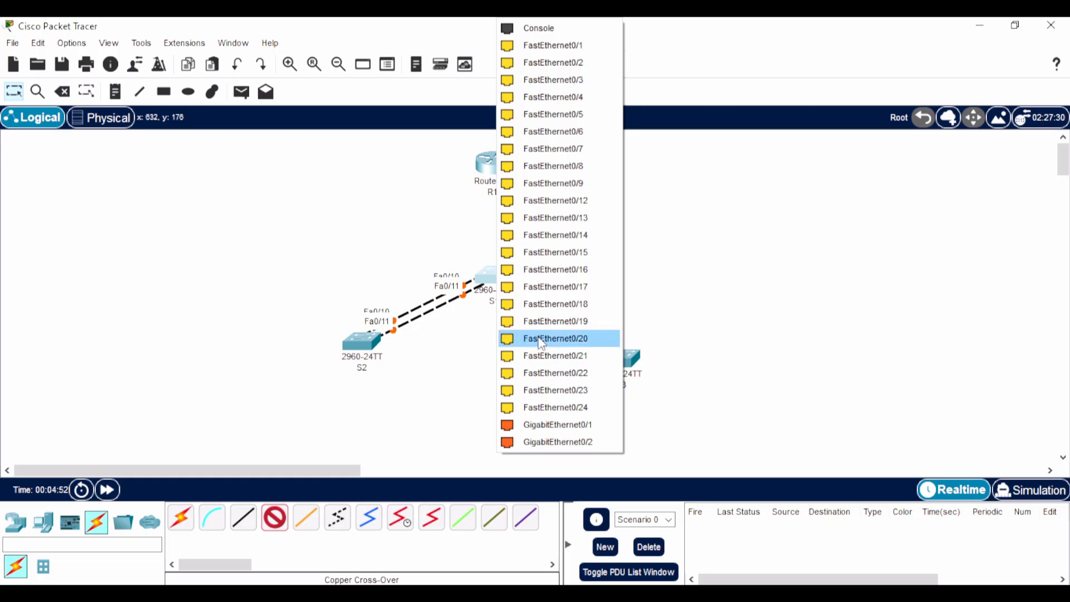
click(541, 339)
click(629, 358)
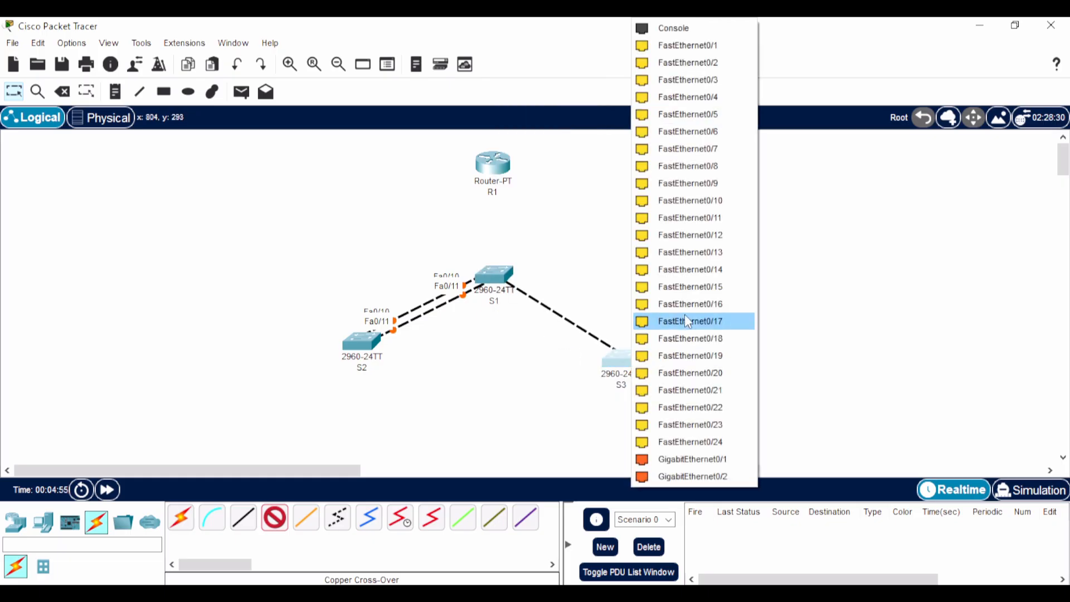
click(697, 373)
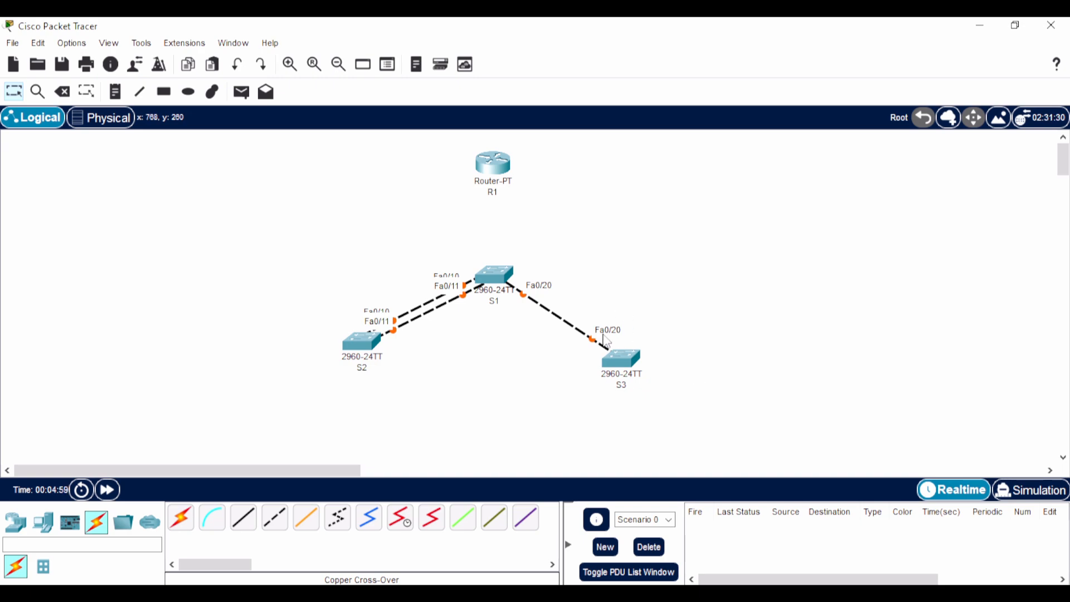
Step: Connect R1 FastEthernet0/0 to S1 FastEthernet0/1 with a copper straight-through cable
click(243, 518)
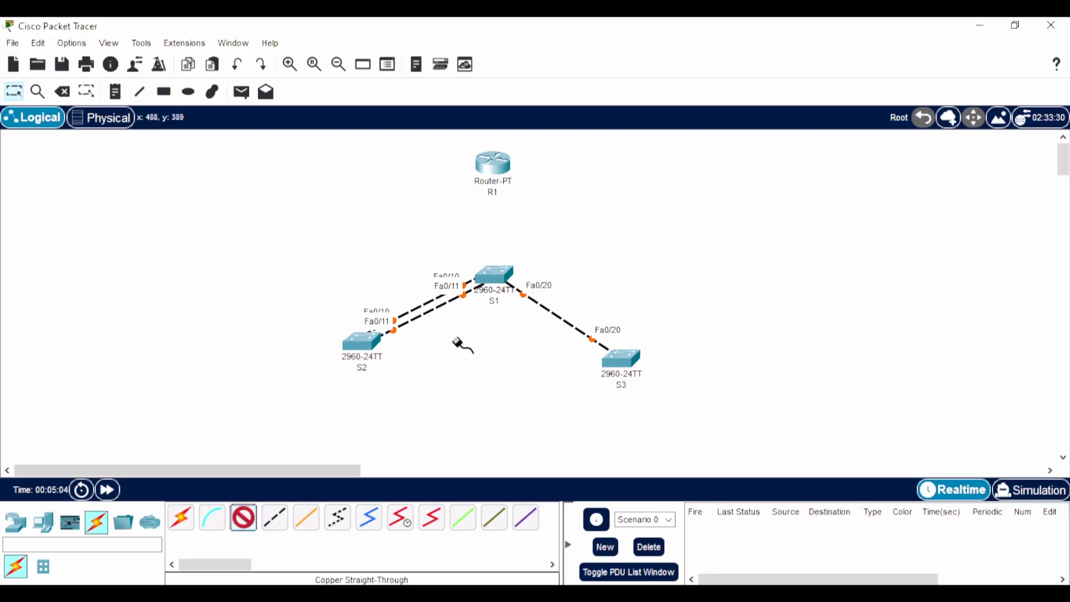
click(493, 166)
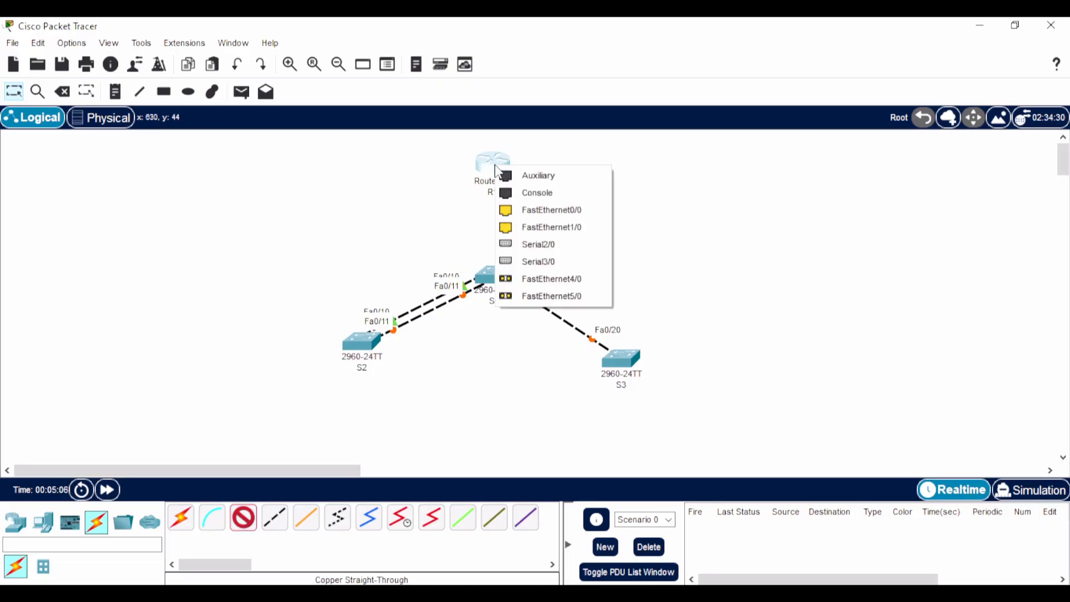
click(559, 214)
click(495, 276)
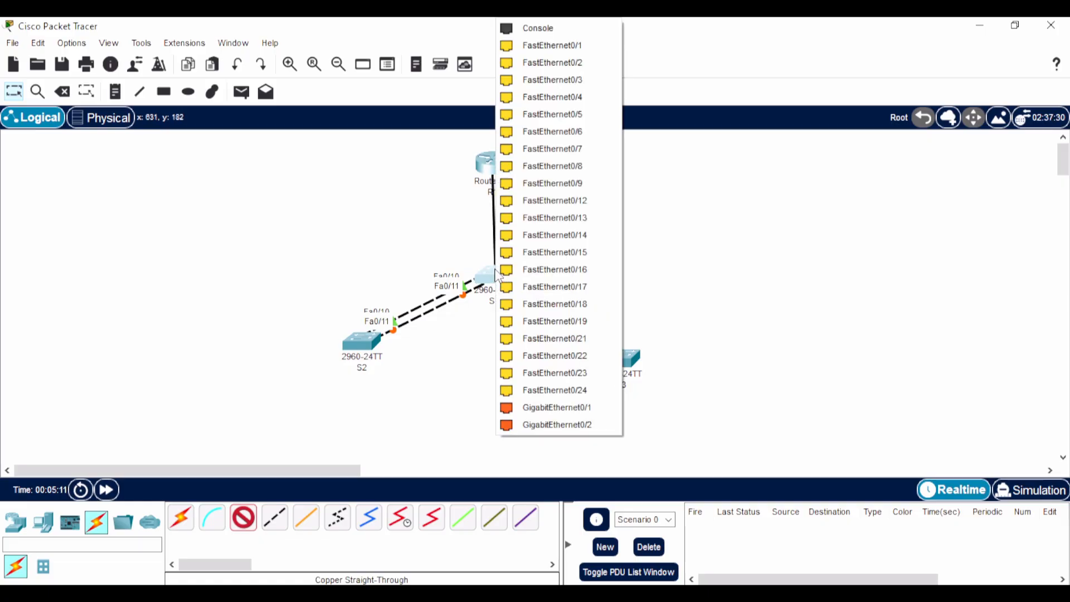
click(546, 45)
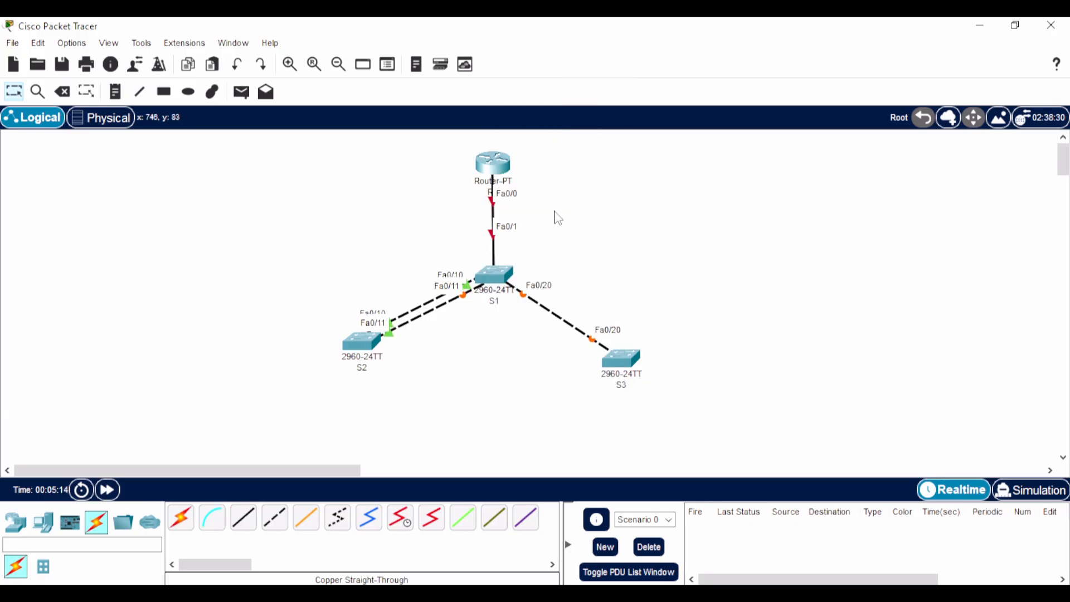
Step: Place two PCs to the left of switch S2, one above the other
click(43, 522)
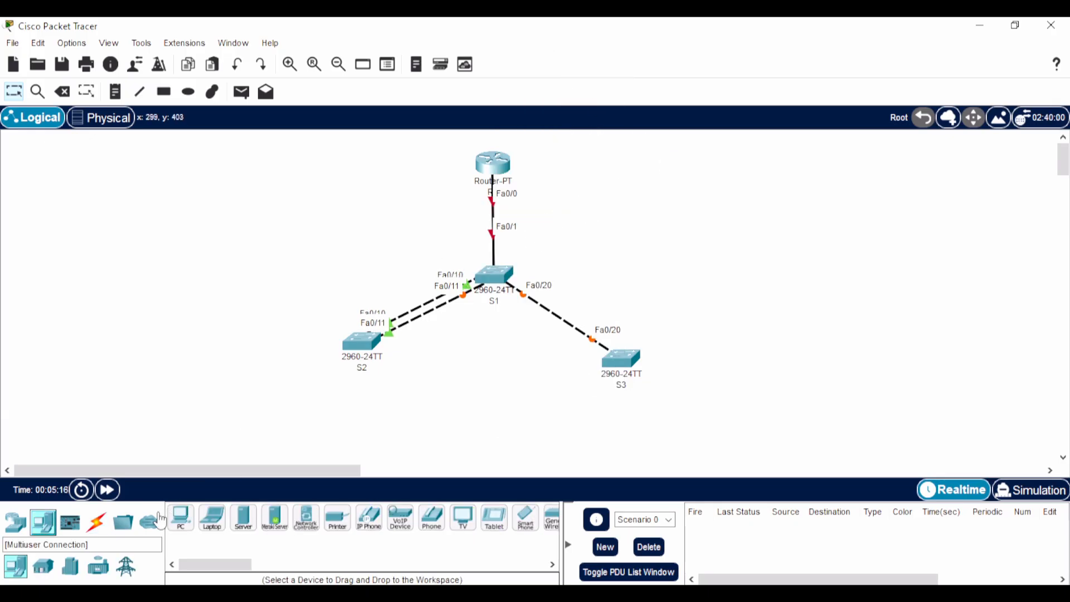
click(180, 517)
click(190, 277)
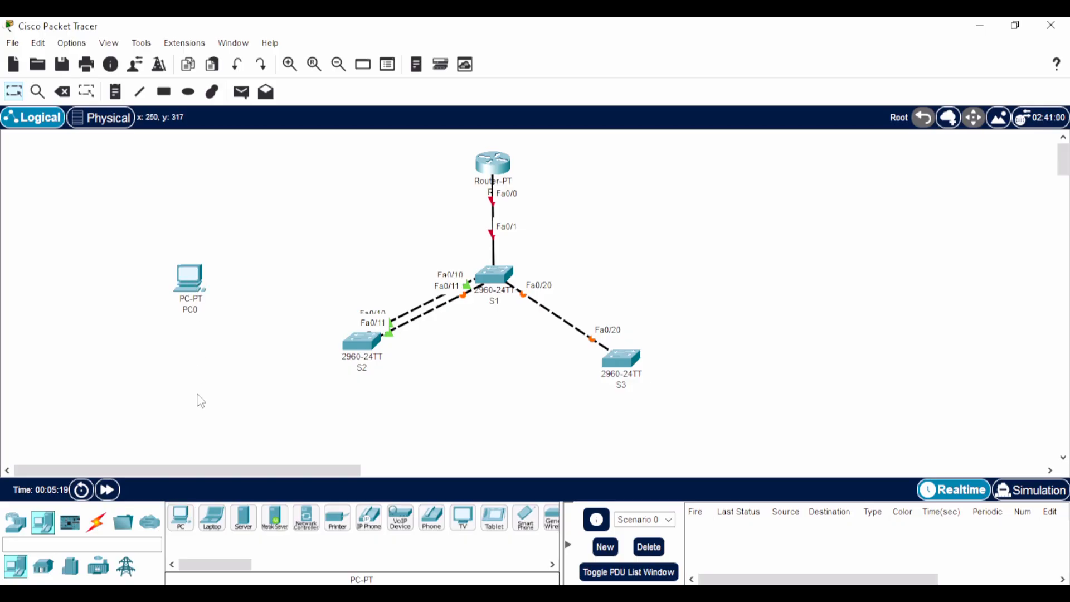
click(187, 393)
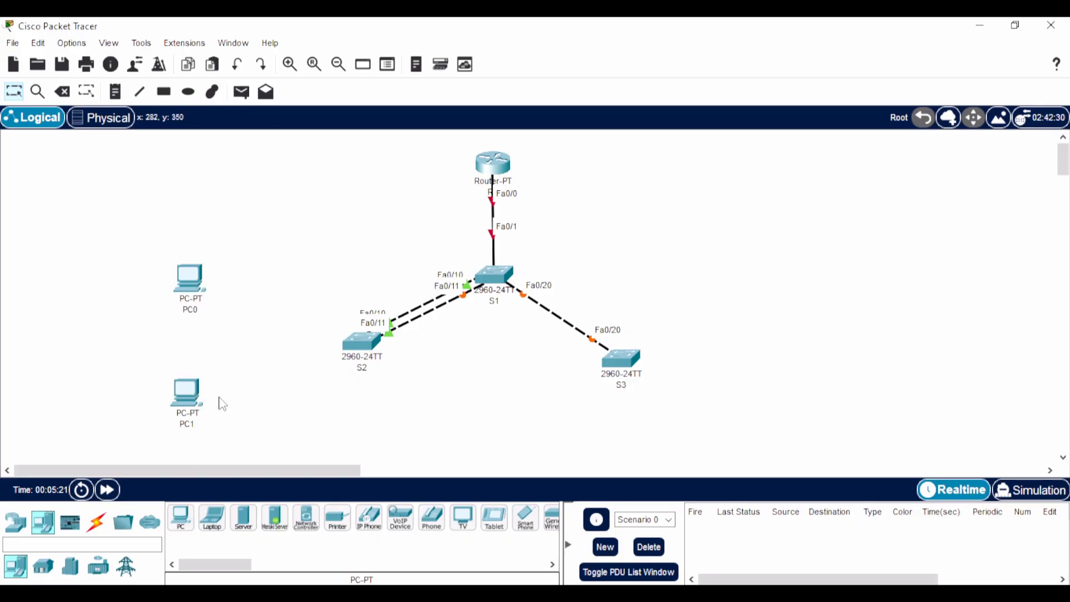
click(190, 312)
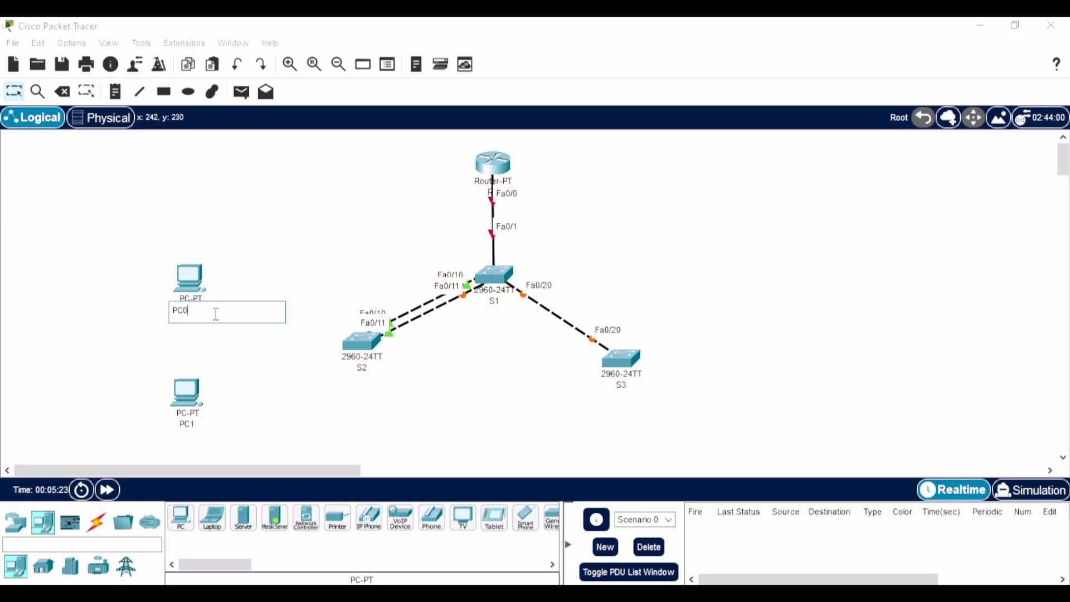
click(197, 427)
click(605, 330)
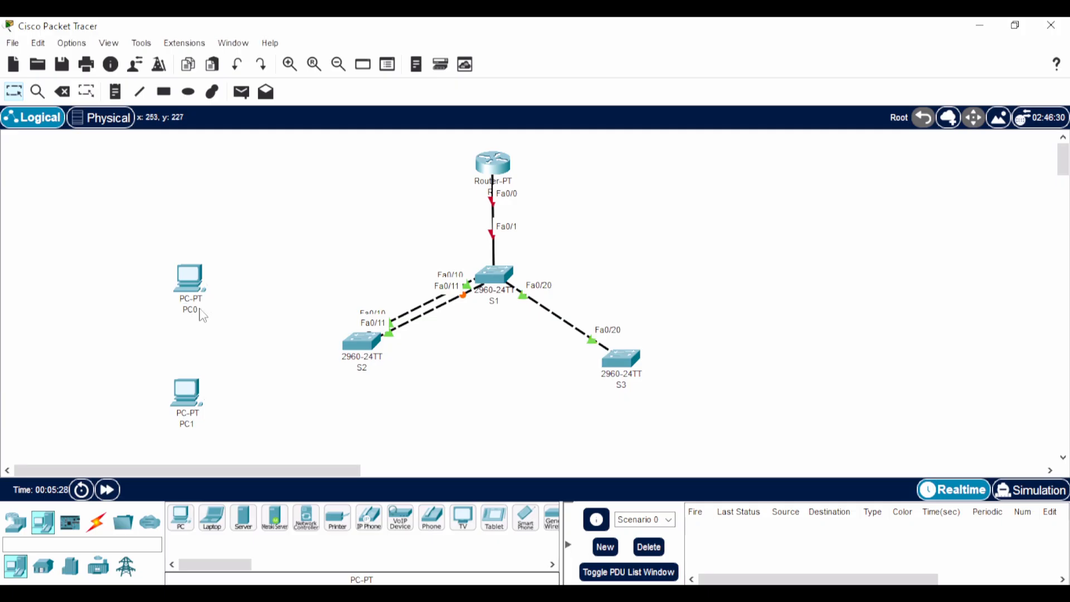
Step: Place two PCs to the right of switch S3, one above the other, and shift S3 slightly up toward them
click(181, 517)
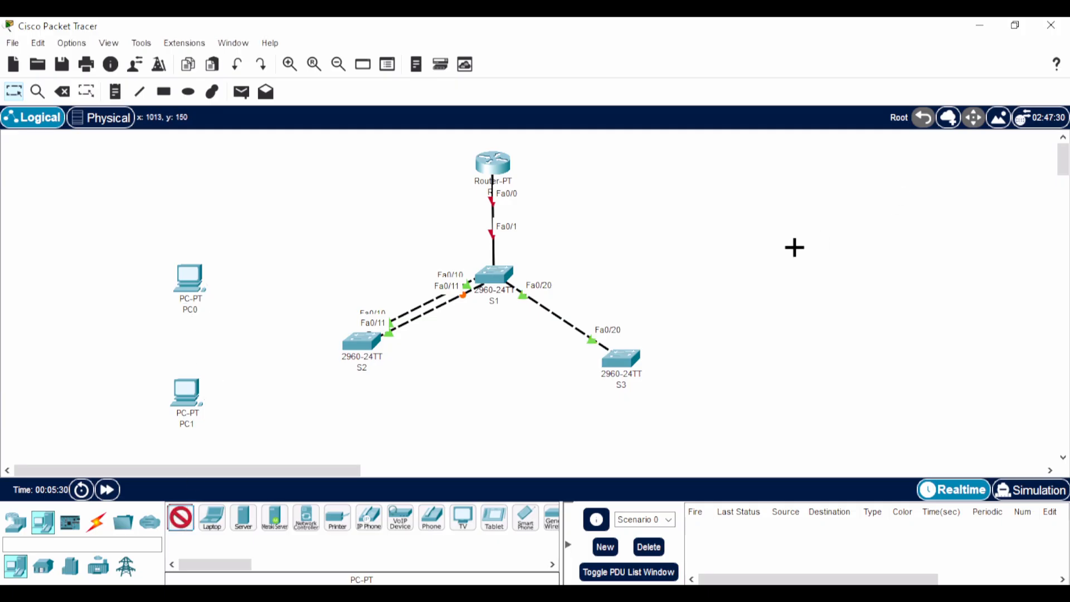
click(787, 252)
drag(780, 261, 773, 266)
drag(613, 359, 633, 346)
click(181, 517)
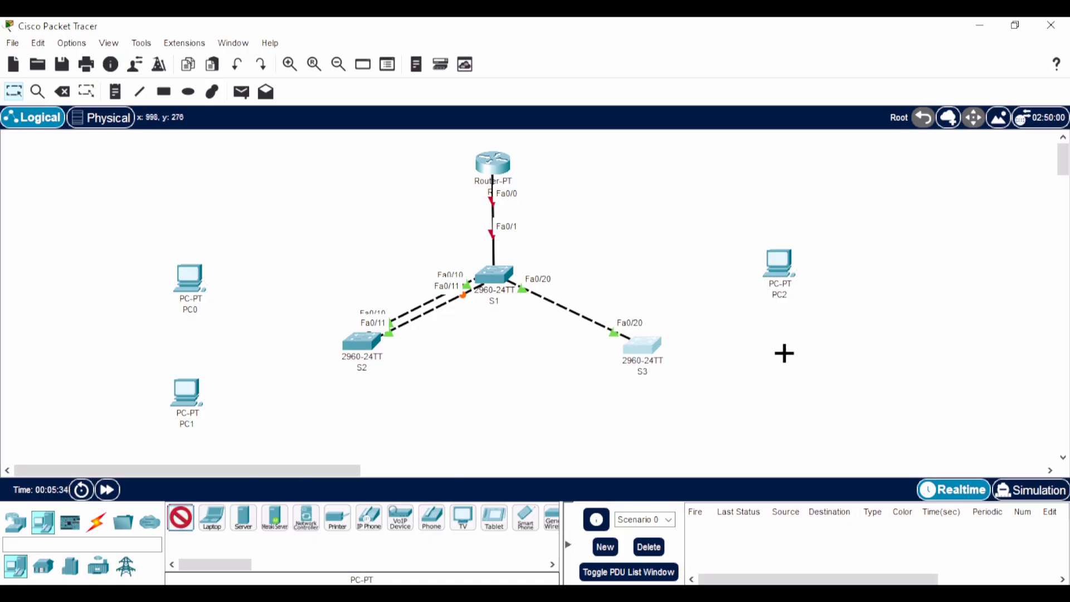
click(779, 386)
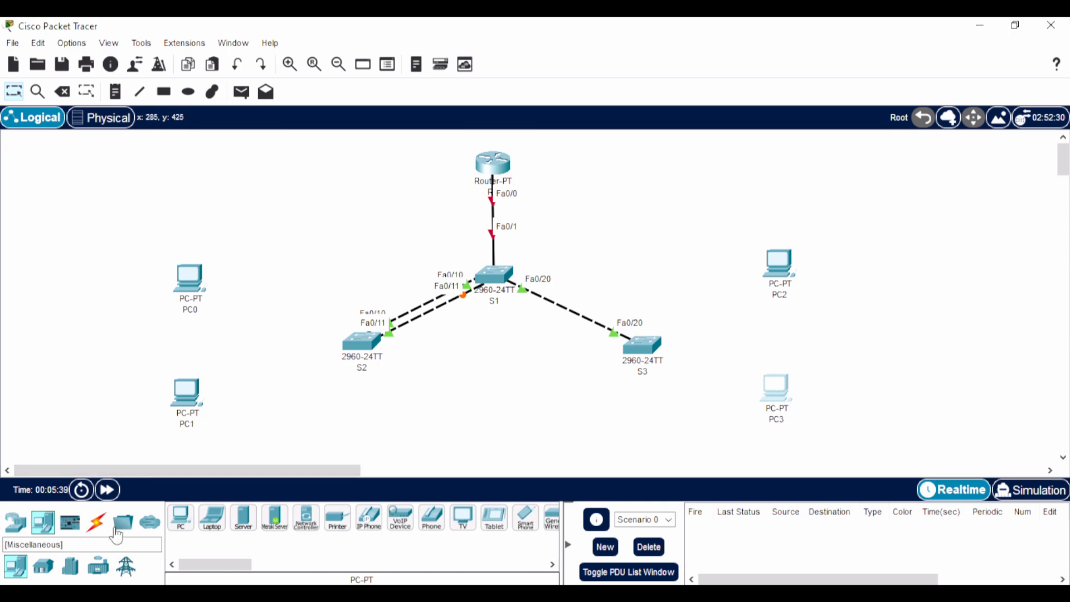
Step: Connect S2 FastEthernet0/1 to PC0 FastEthernet0 with a copper straight-through cable
click(96, 522)
click(241, 521)
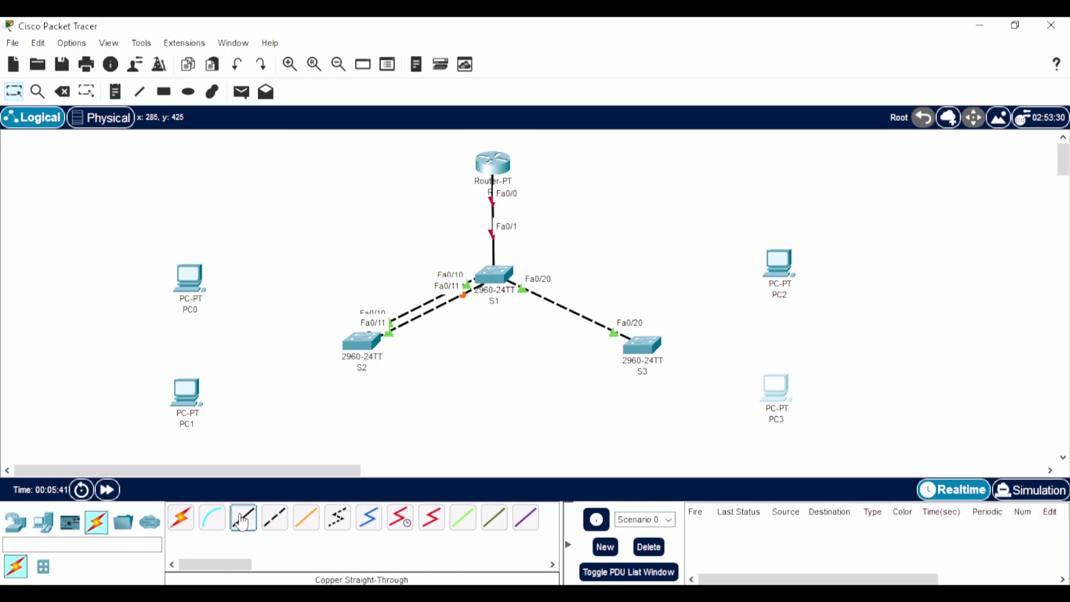
click(362, 341)
click(441, 43)
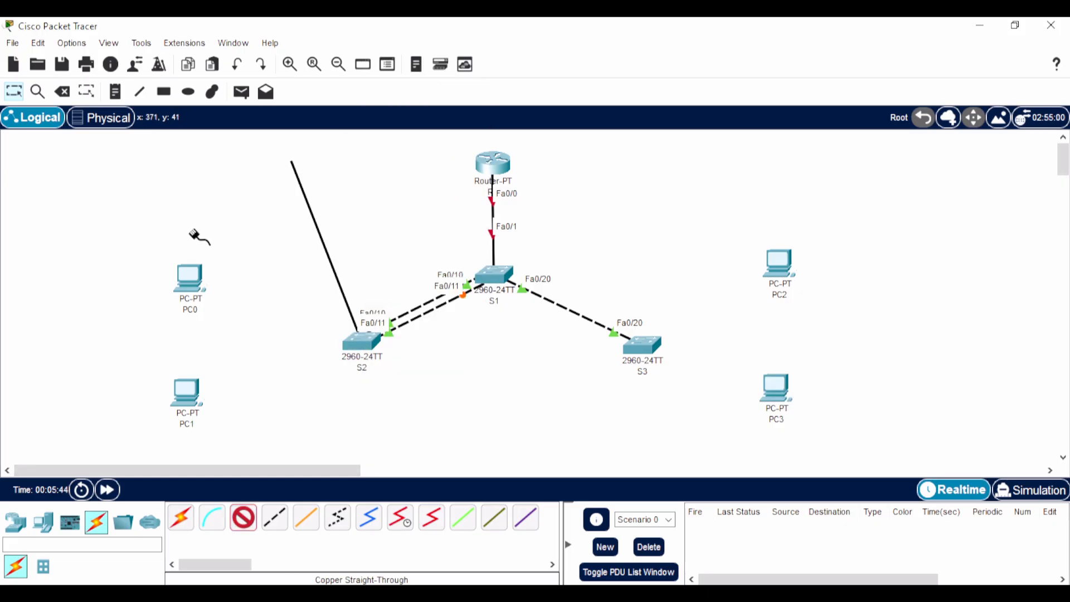
click(189, 276)
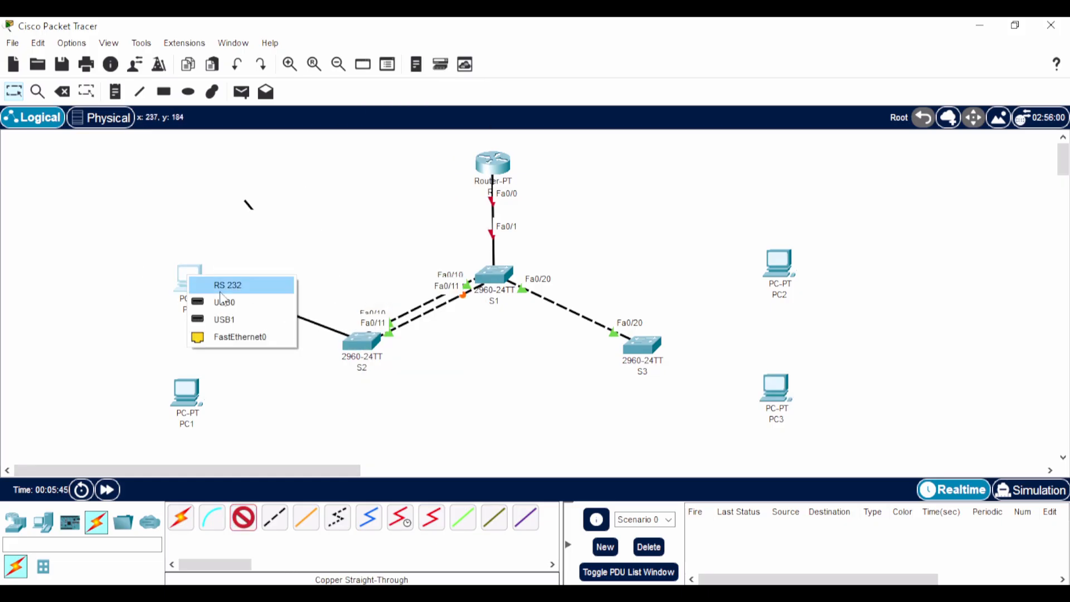
click(232, 338)
Step: Connect S2 FastEthernet0/2 to PC1 FastEthernet0 with a copper straight-through cable
click(242, 518)
click(361, 343)
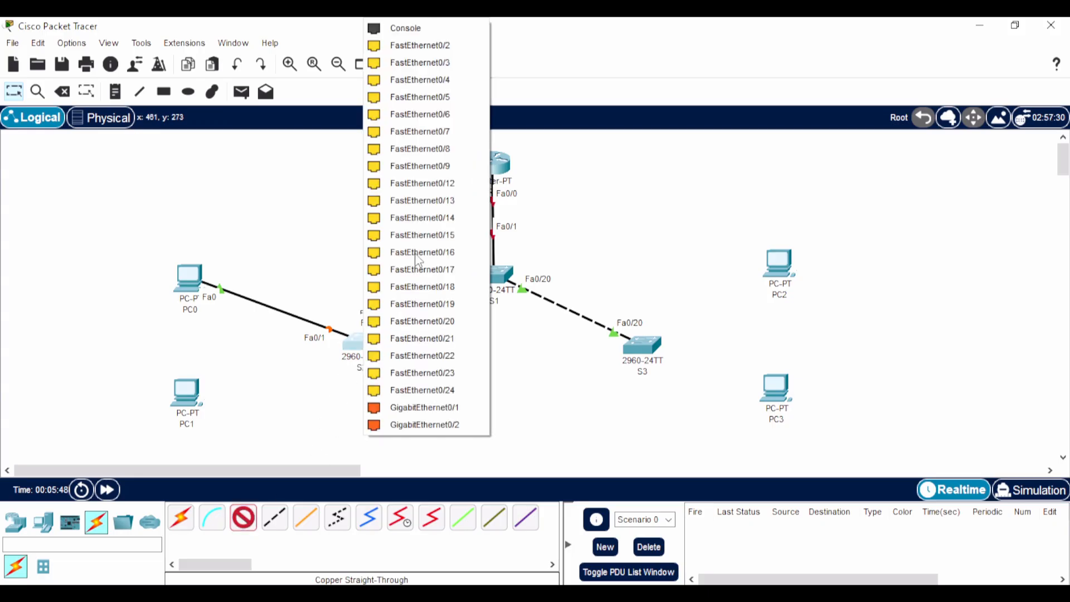
click(458, 45)
click(187, 396)
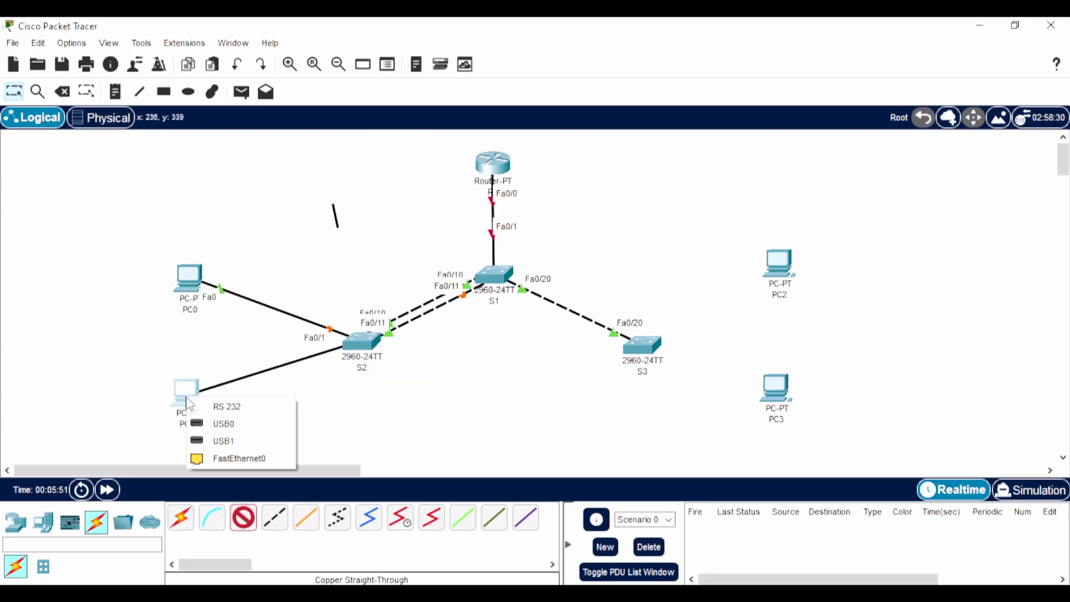
click(233, 458)
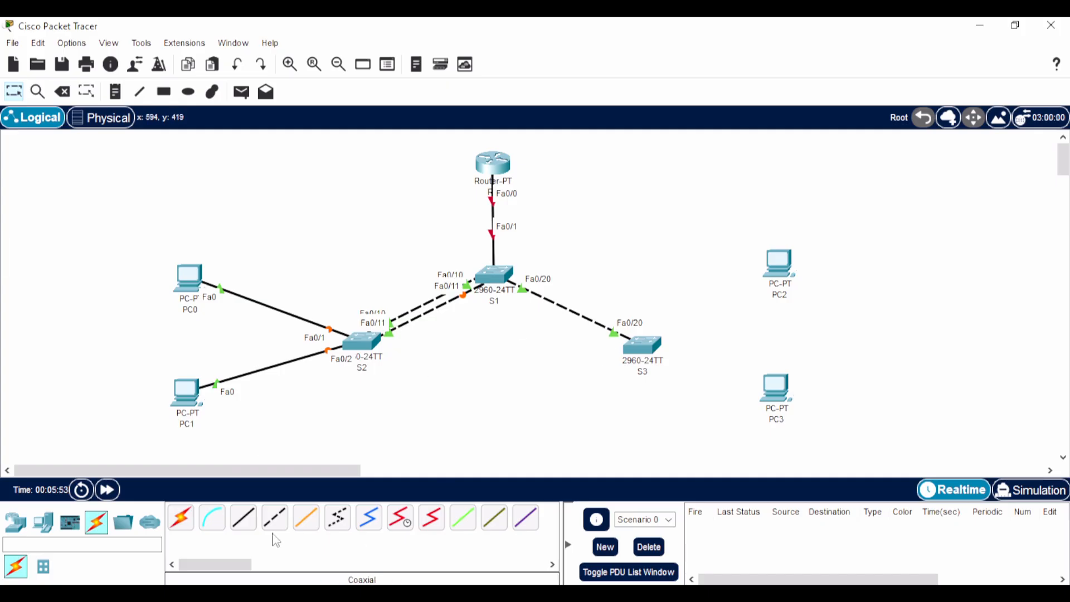
Step: Connect S3 FastEthernet0/1 to PC2 FastEthernet0 with a copper straight-through cable
click(243, 518)
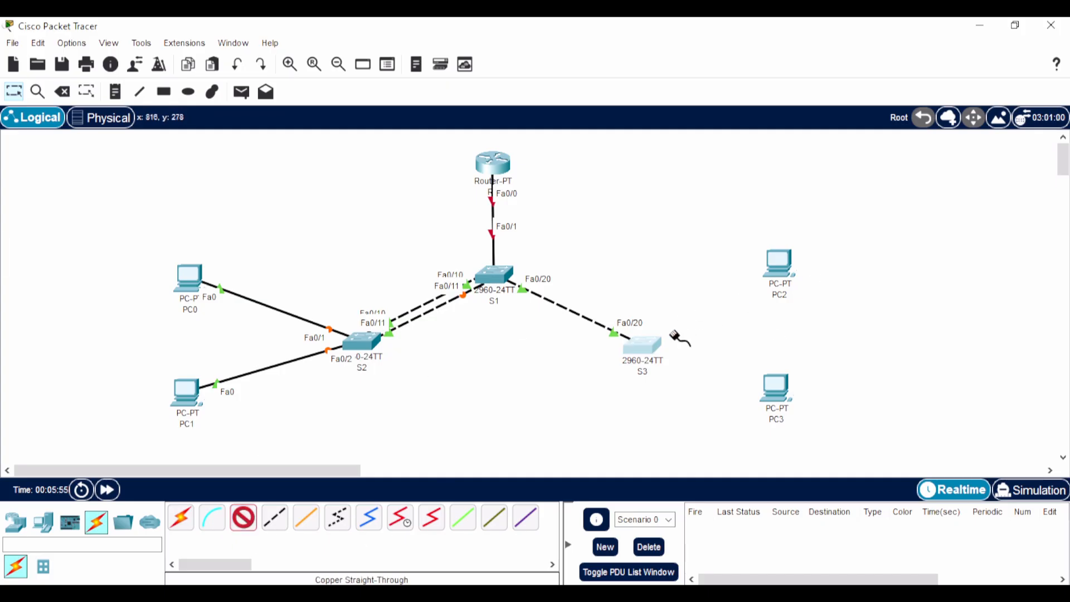
click(642, 343)
click(724, 193)
click(787, 263)
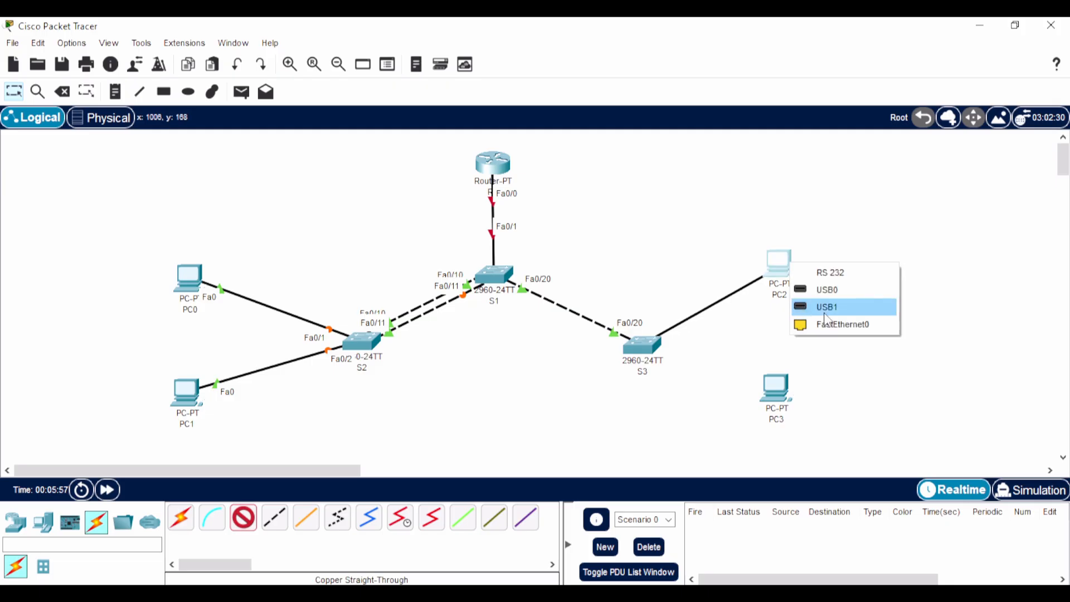
click(825, 324)
Step: Connect S3 FastEthernet0/2 to PC3 FastEthernet0 with a copper straight-through cable
click(243, 519)
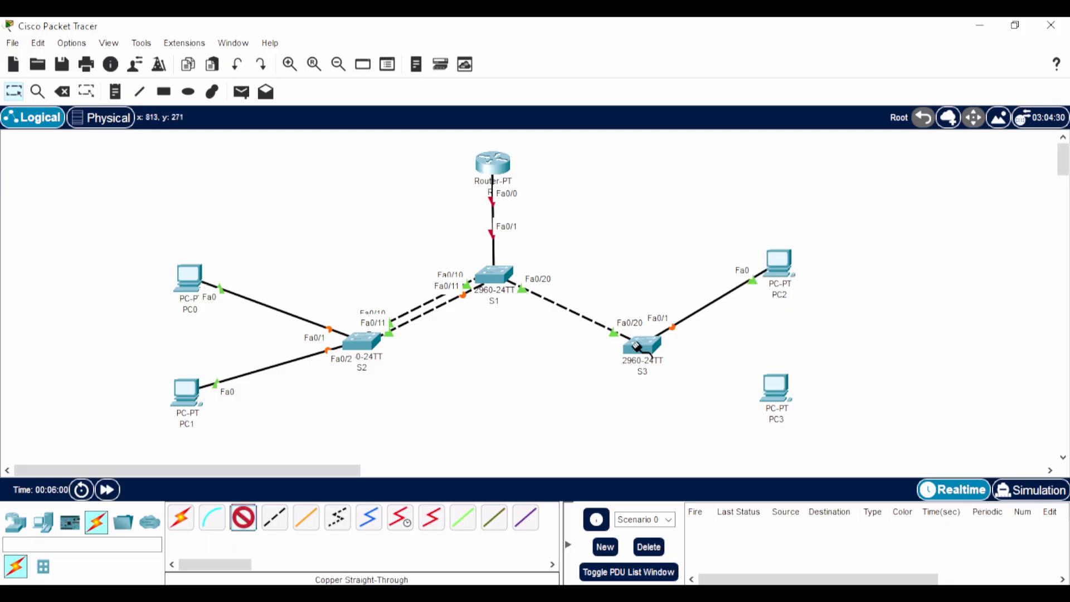
click(637, 346)
click(719, 63)
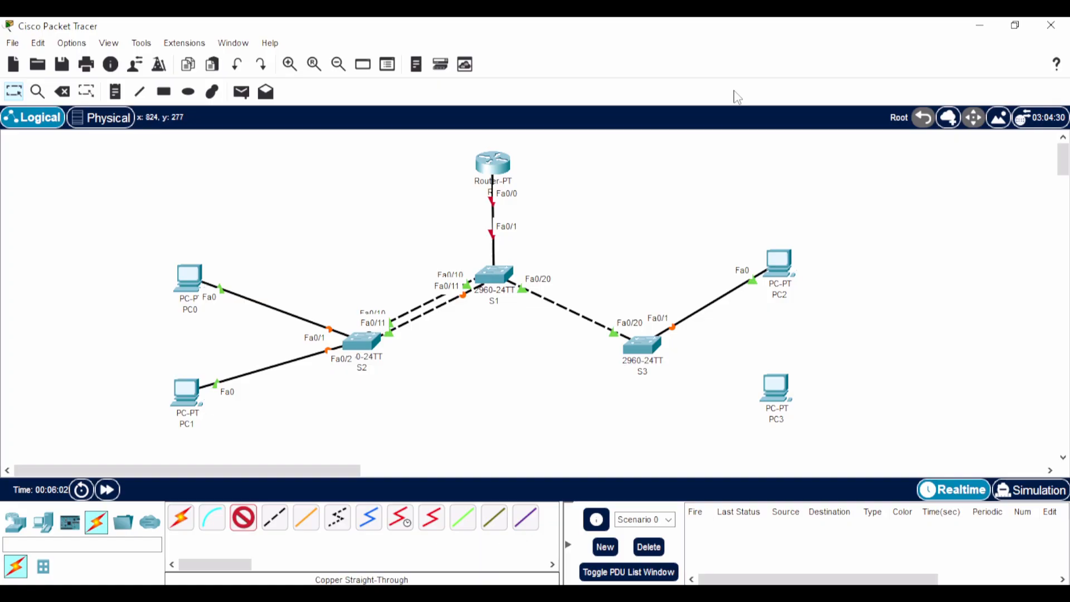
click(778, 393)
click(824, 452)
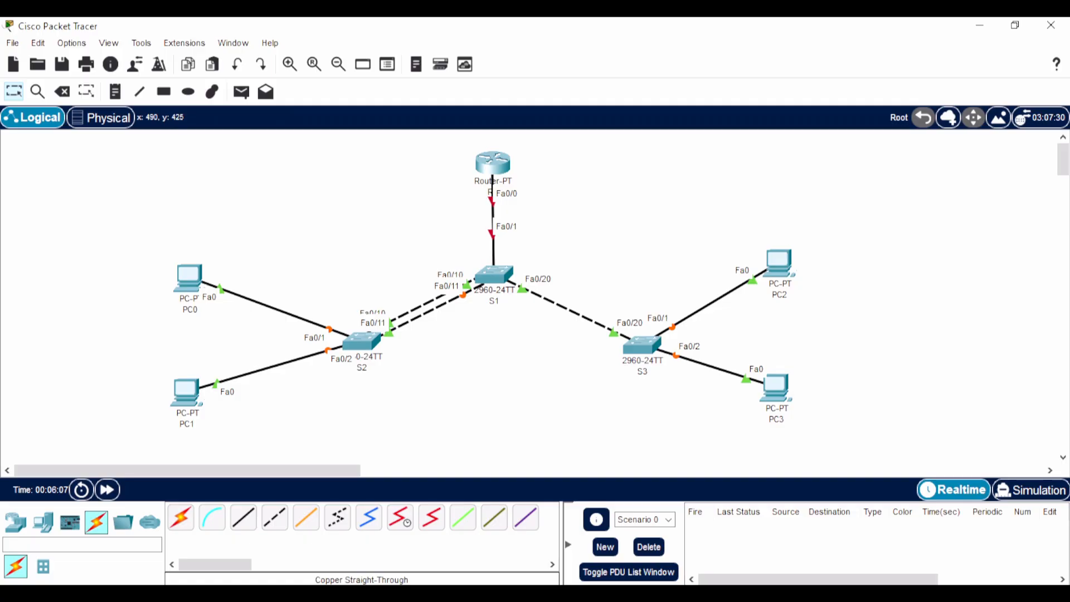
Step: Consult the addressing table in topology.pdf and add a note beside switch S1 in Packet Tracer reading "VLAN99: 33.33.99.11/24"
key(alt+Tab)
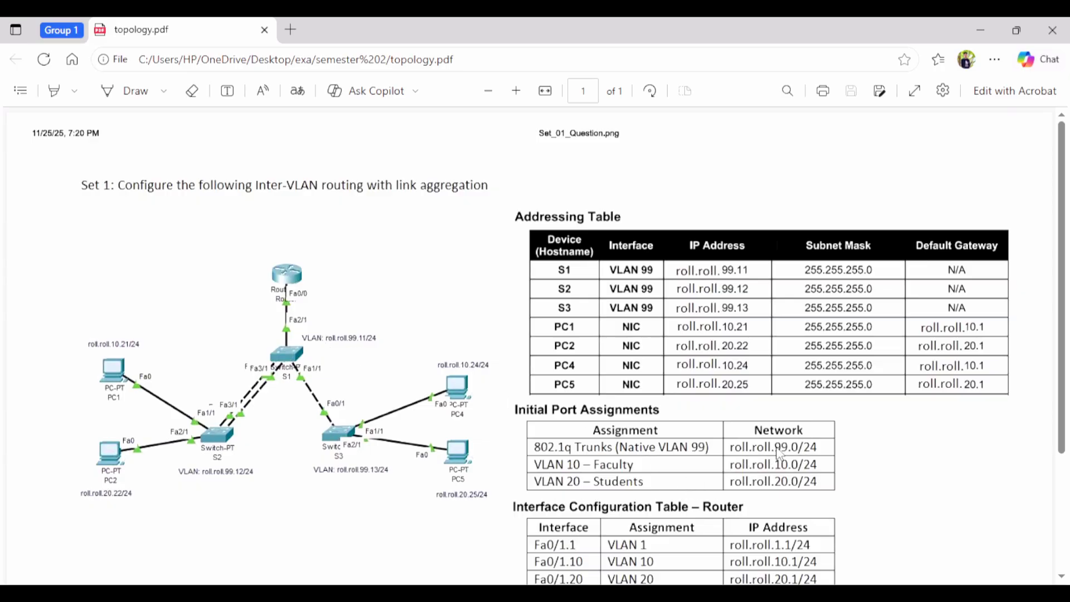
click(659, 588)
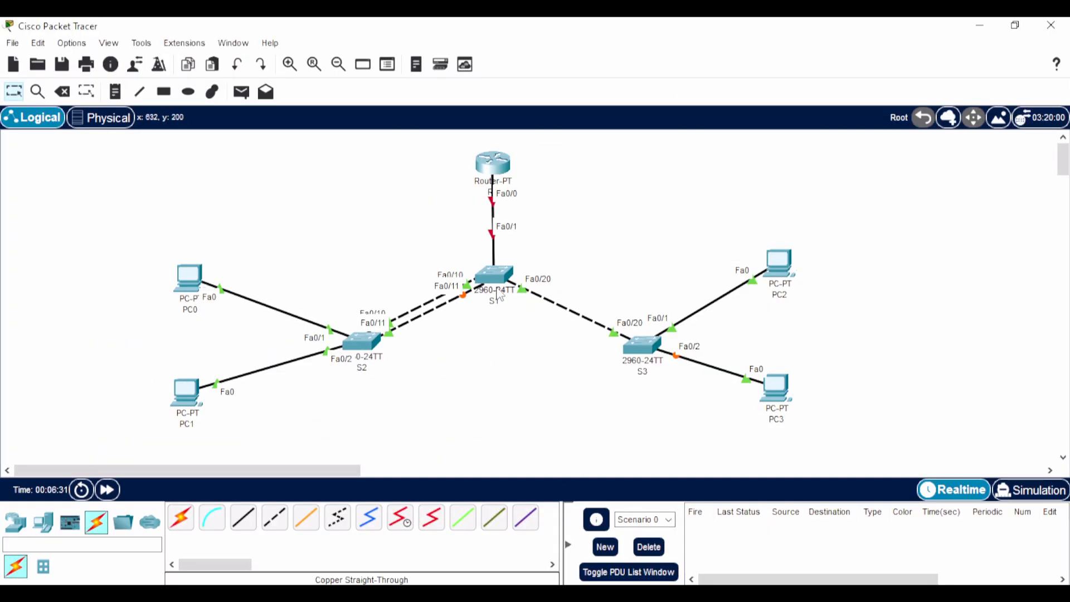
click(633, 590)
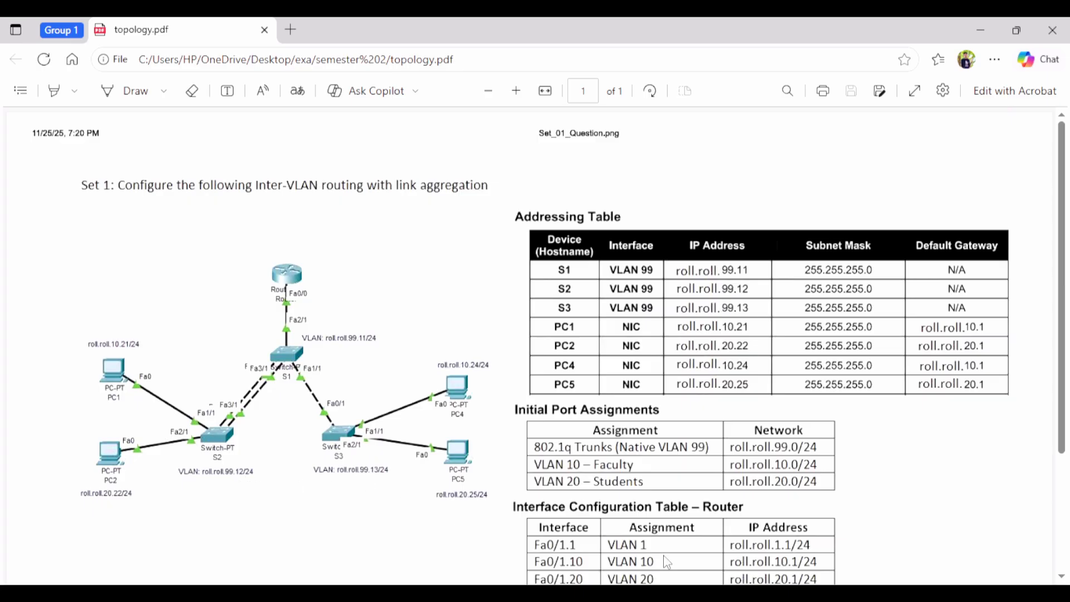
click(633, 592)
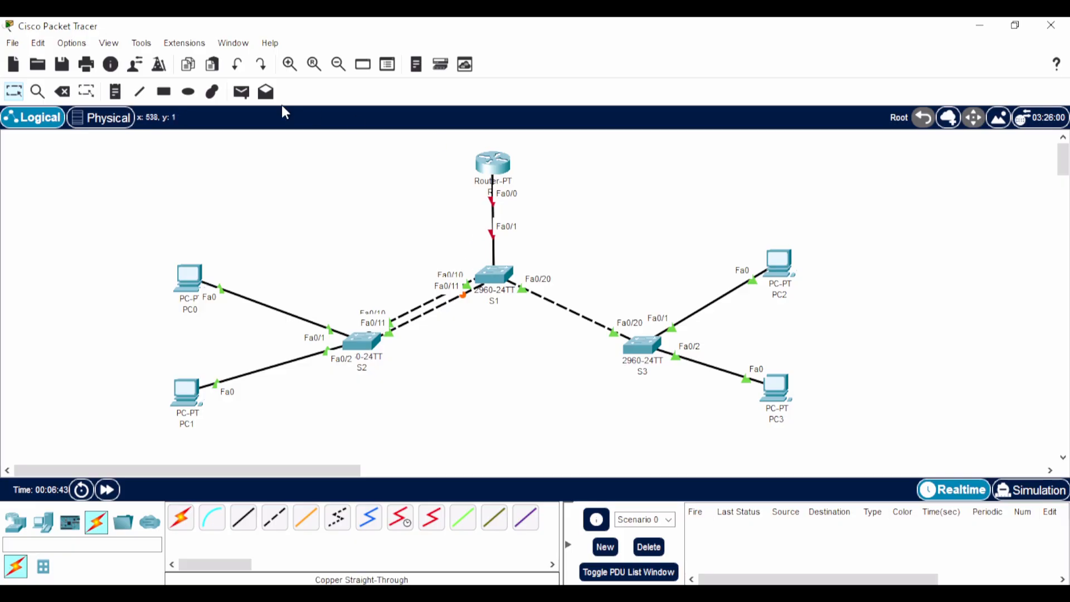
click(115, 90)
click(554, 244)
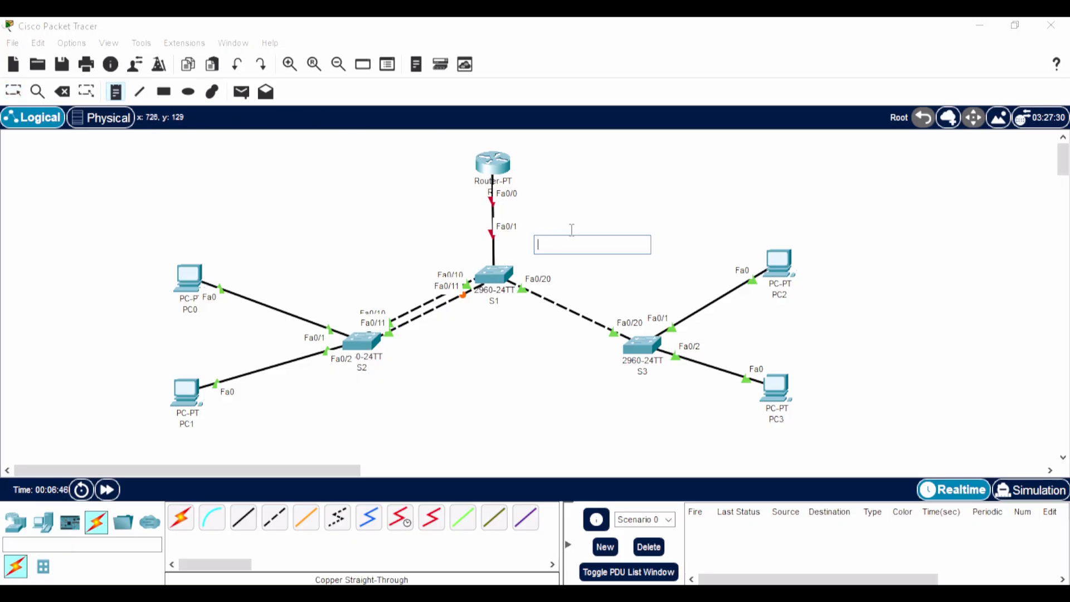
text(VLAN99: 33.33.99.11/24)
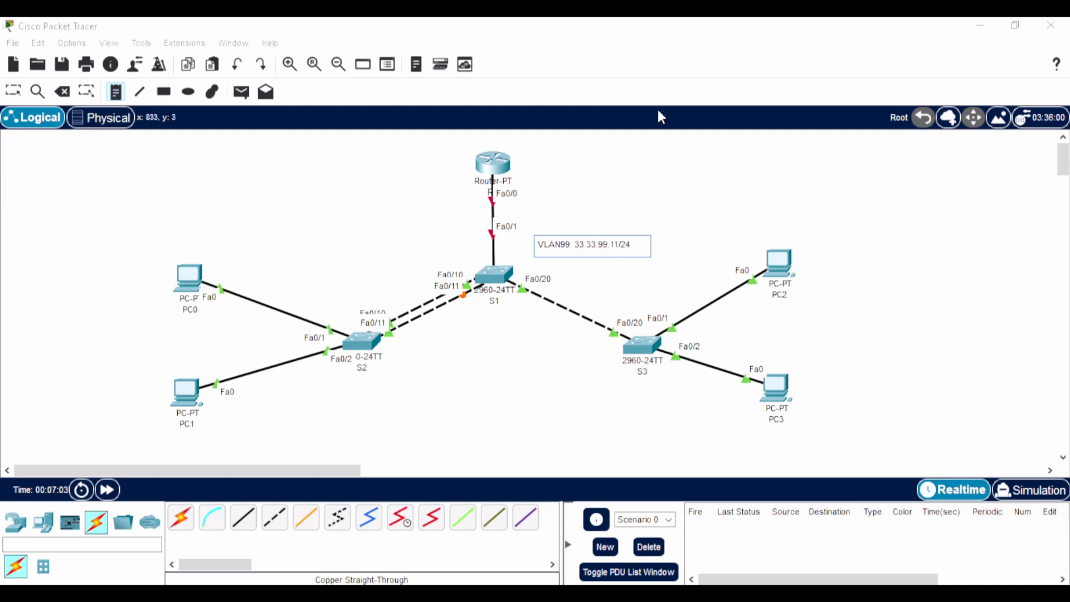
Step: Copy S1's note text into new notes reading "VLAN99: 33.33.99.12/24" below S2 and "VLAN99: 33.33.99.13/24" below S3
drag(645, 242, 499, 240)
key(ctrl+c)
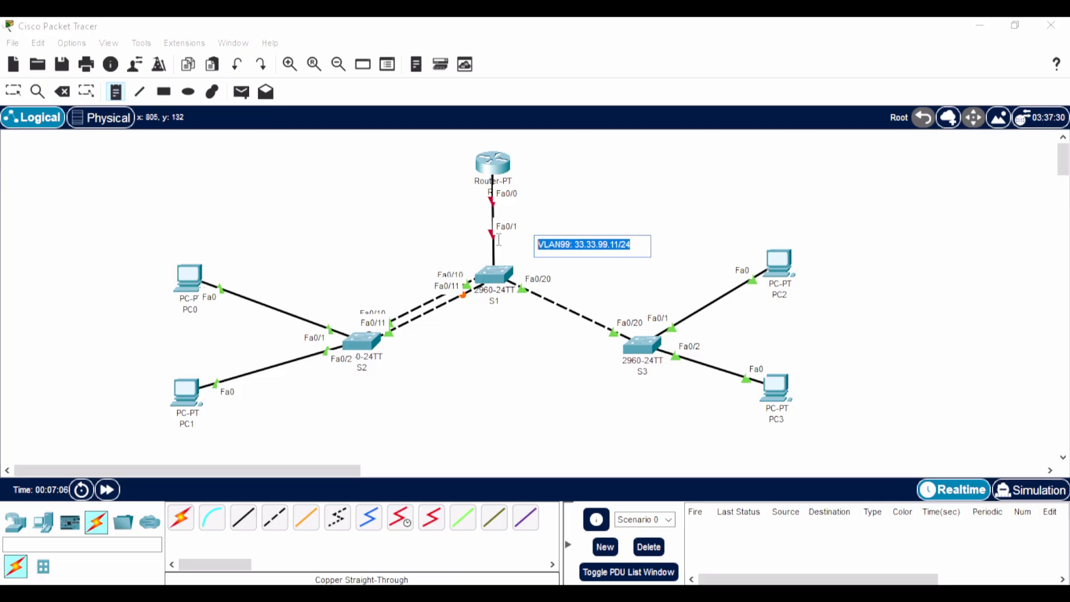
click(325, 390)
key(ctrl+v)
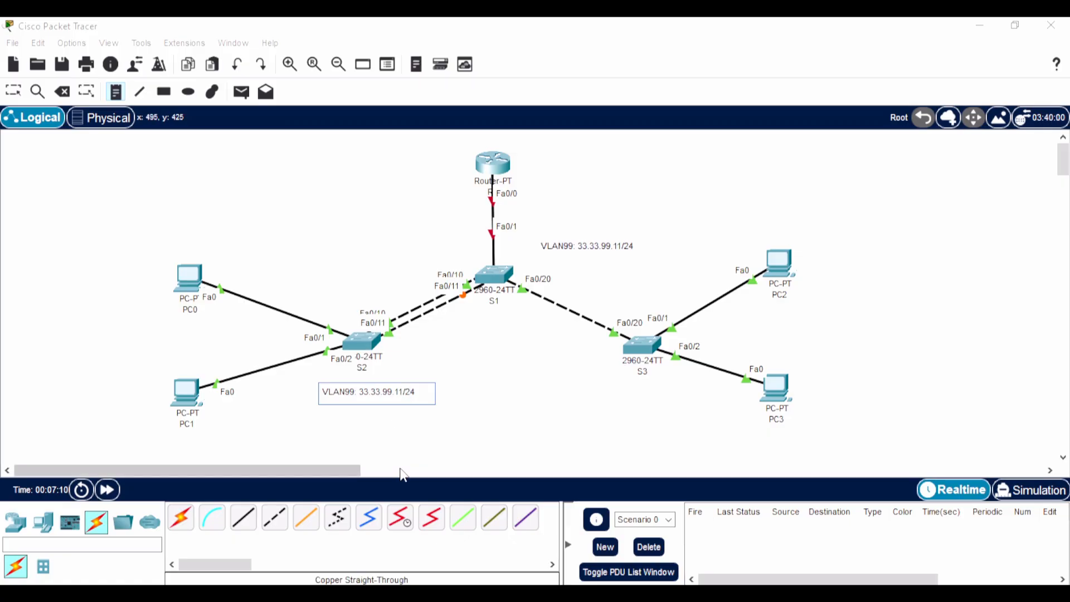
key(BackSpace)
text(2)
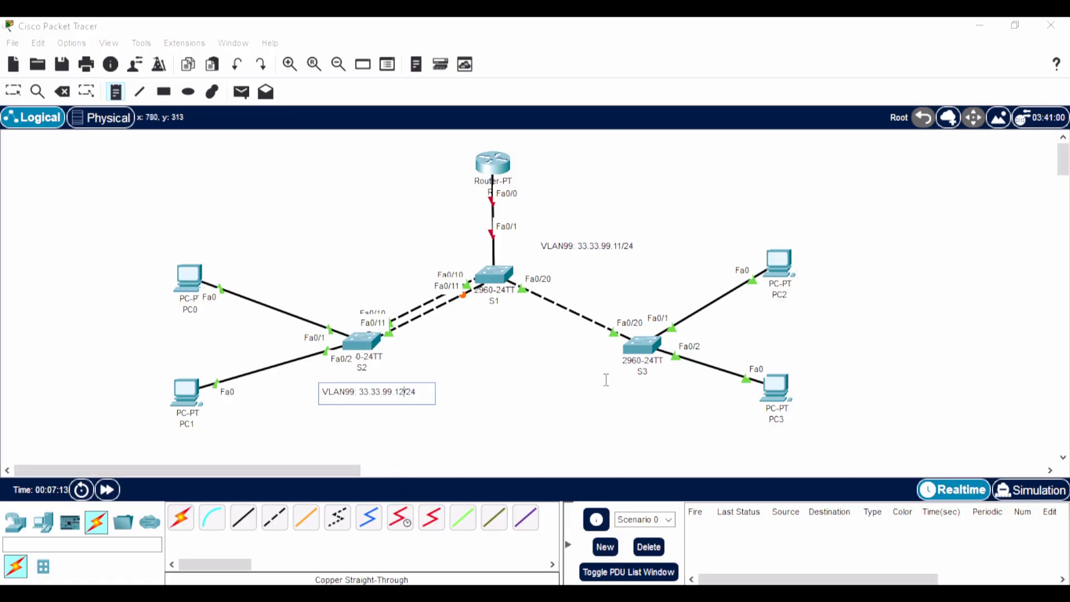
click(589, 390)
key(ctrl+v)
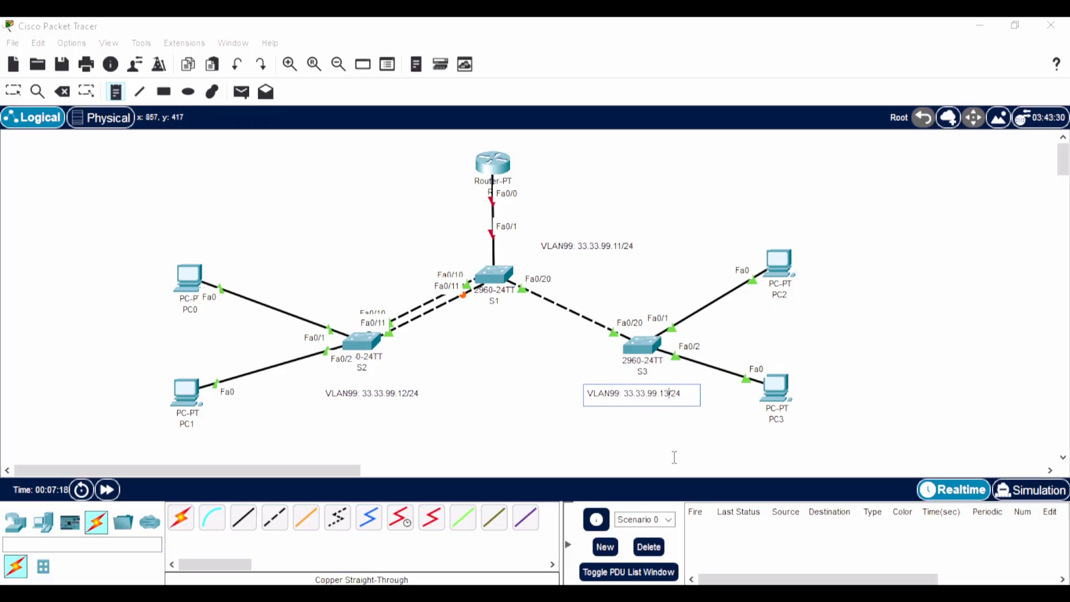
Step: Move the three VLAN99 notes closer to their switches and shift PC3 slightly to the right
click(13, 91)
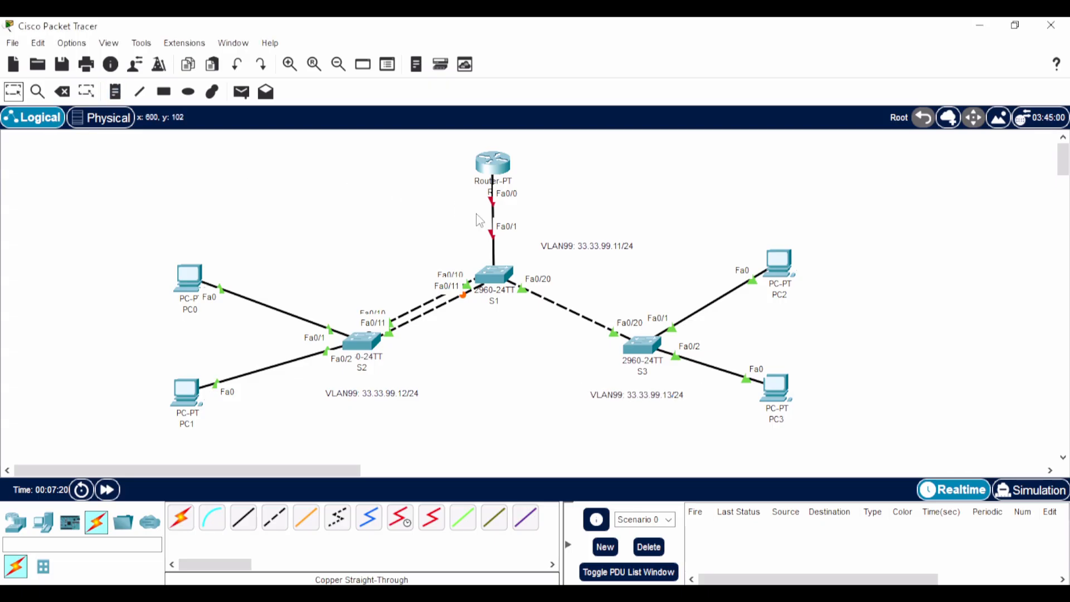
drag(389, 394, 373, 387)
drag(607, 404, 611, 398)
drag(580, 243, 566, 250)
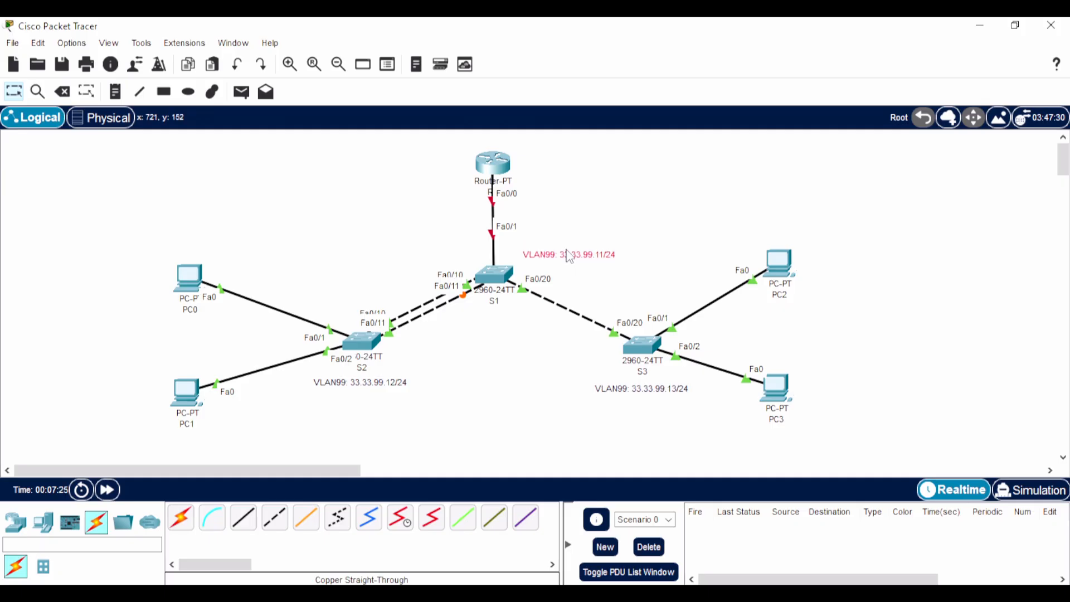
drag(784, 396, 793, 397)
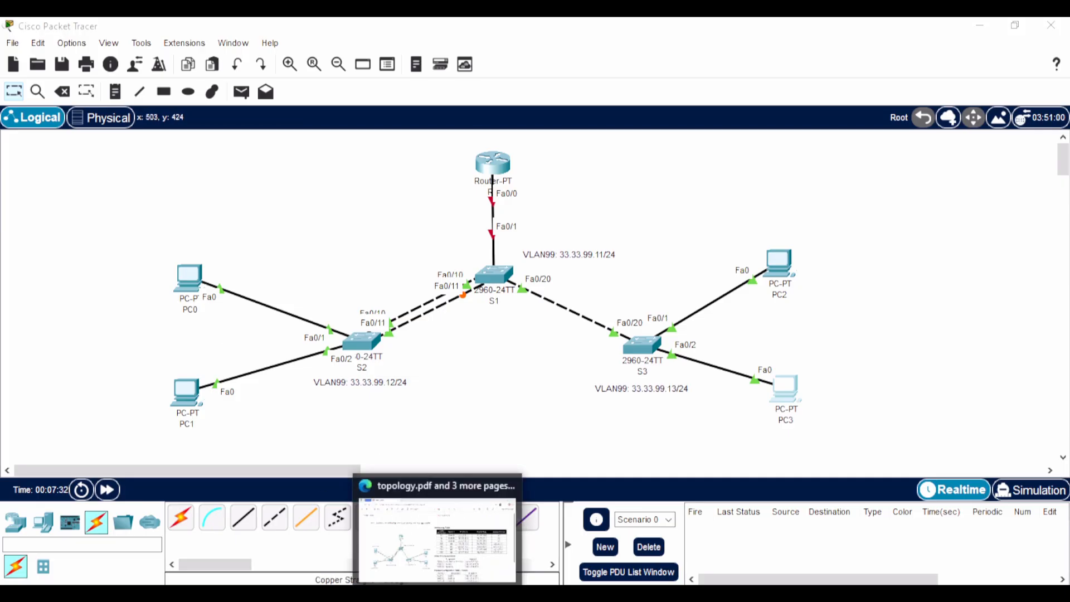
Step: Recheck topology.pdf and add a two-line note beside PC0 in Packet Tracer reading "VLAN10: Faculty" and "33.33.10.21/24"
click(437, 593)
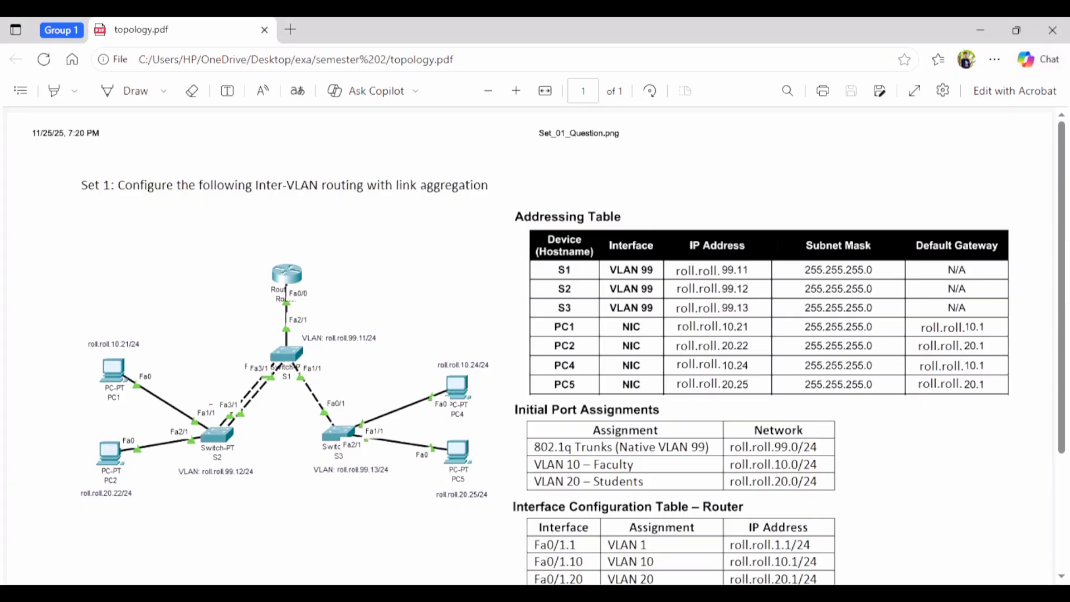
click(437, 593)
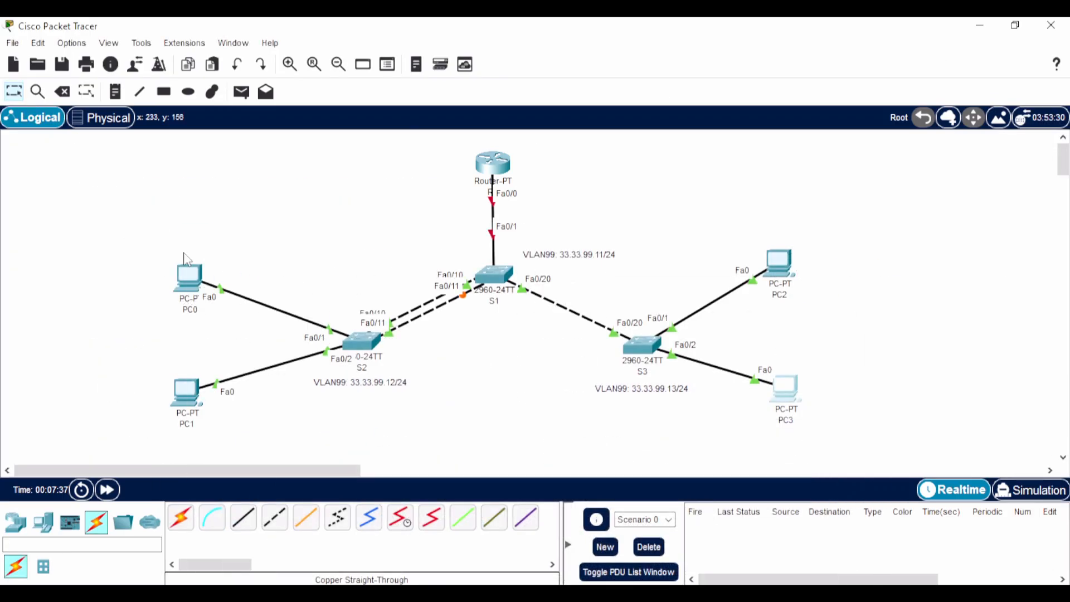
click(119, 91)
click(73, 252)
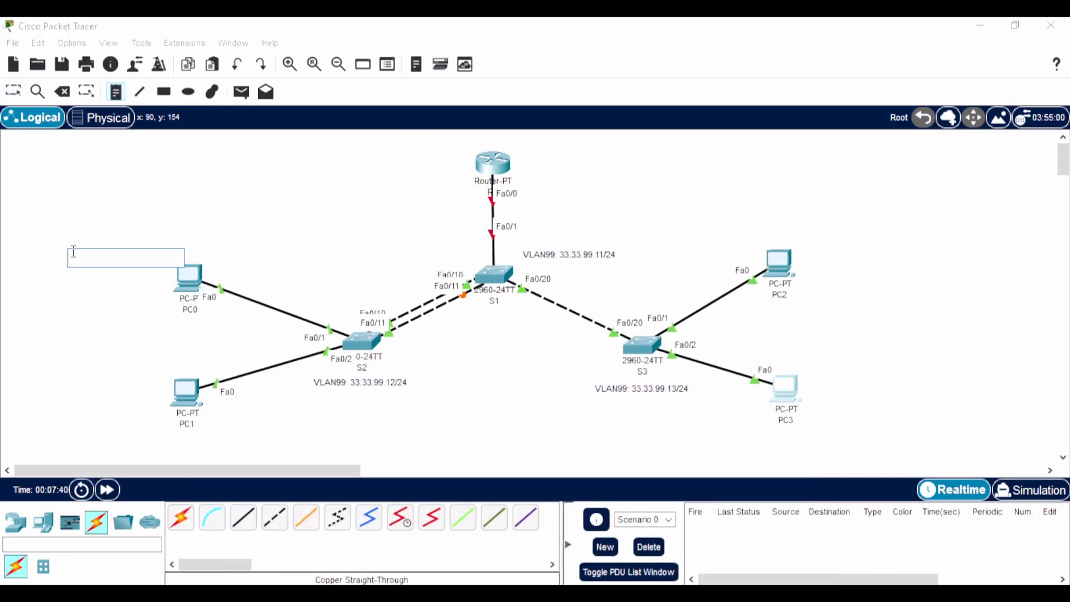
text(VLA)
key(BackSpace)
key(BackSpace)
key(BackSpace)
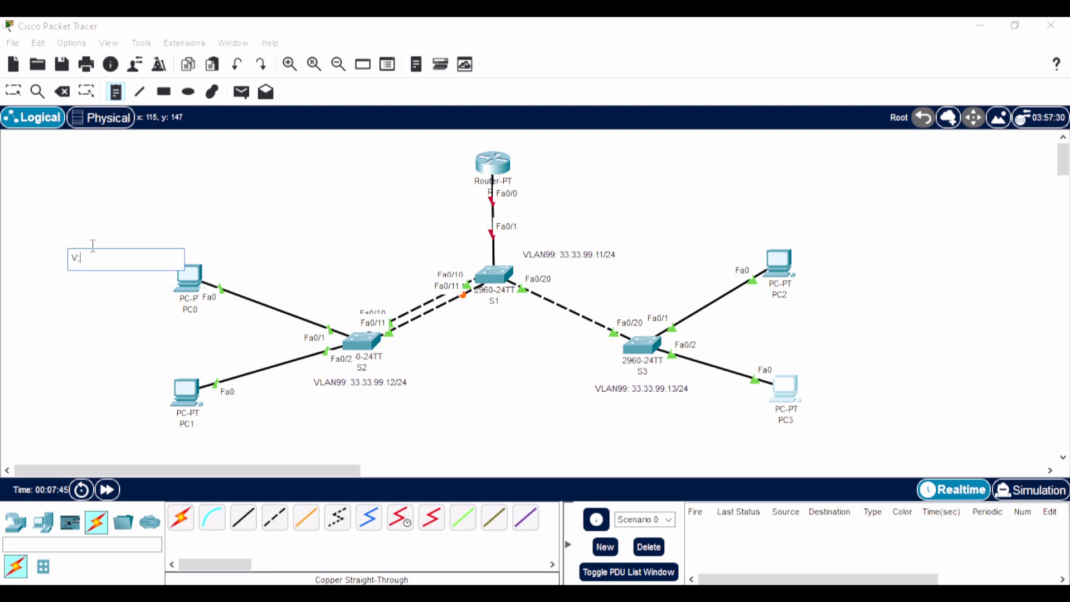
text(VLAN10: f)
key(BackSpace)
text(Faculty)
key(Return)
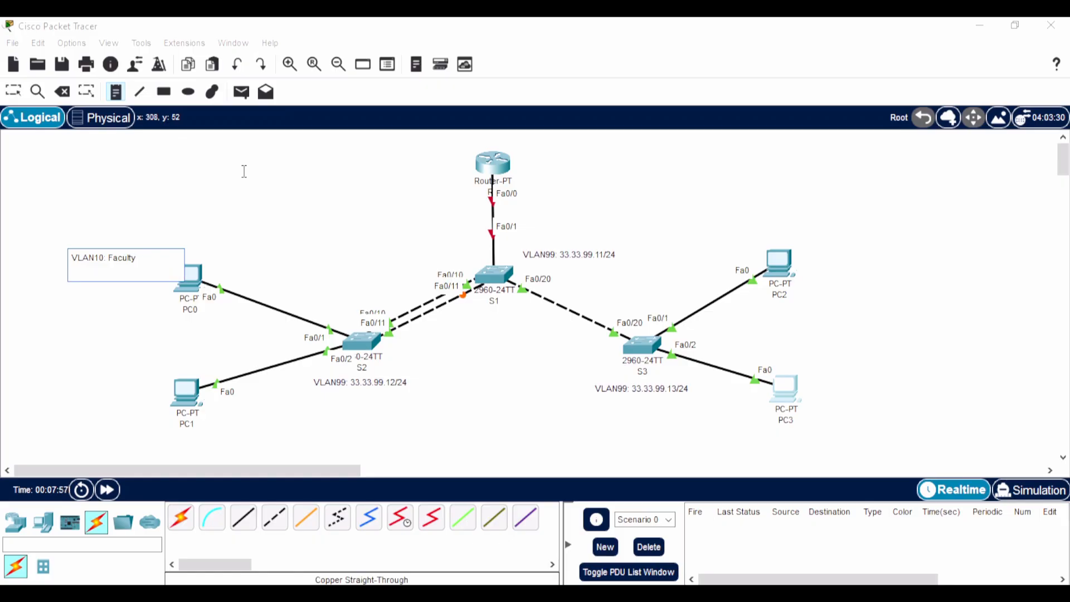
text(33.33.10.21/24)
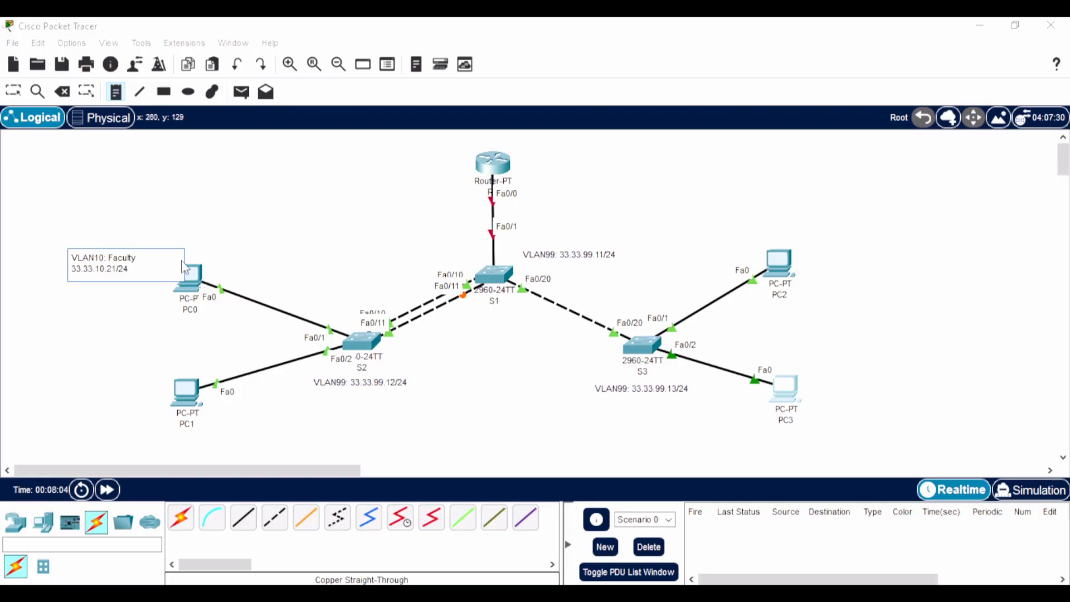
Step: Copy PC0's note text into a new note beside PC2, check topology.pdf, and set its address line to "33.33.10.24/24"
drag(152, 268, 16, 250)
key(ctrl+c)
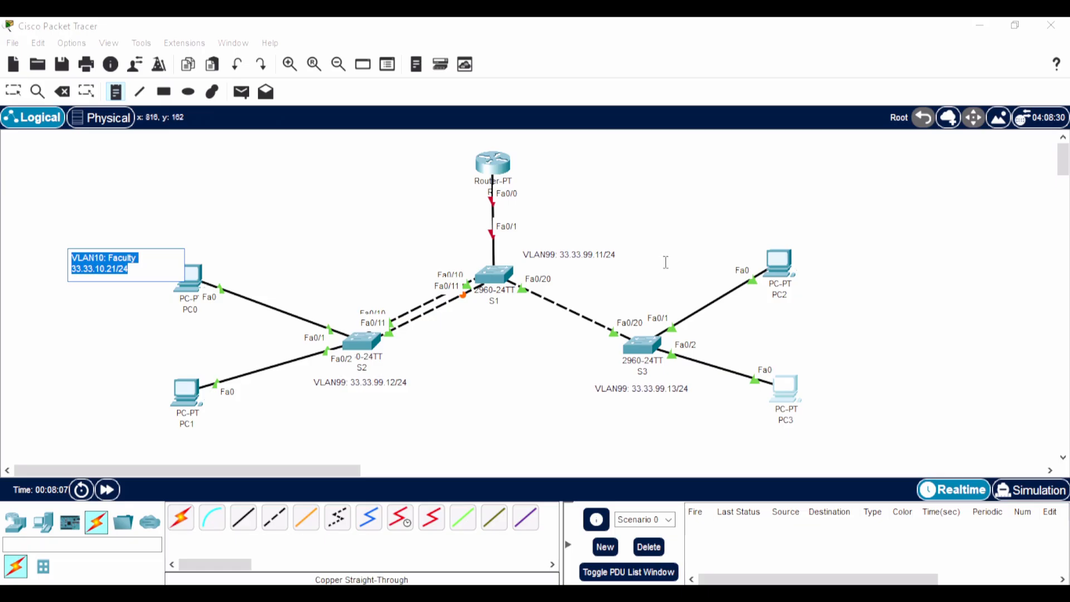
click(812, 261)
key(ctrl+v)
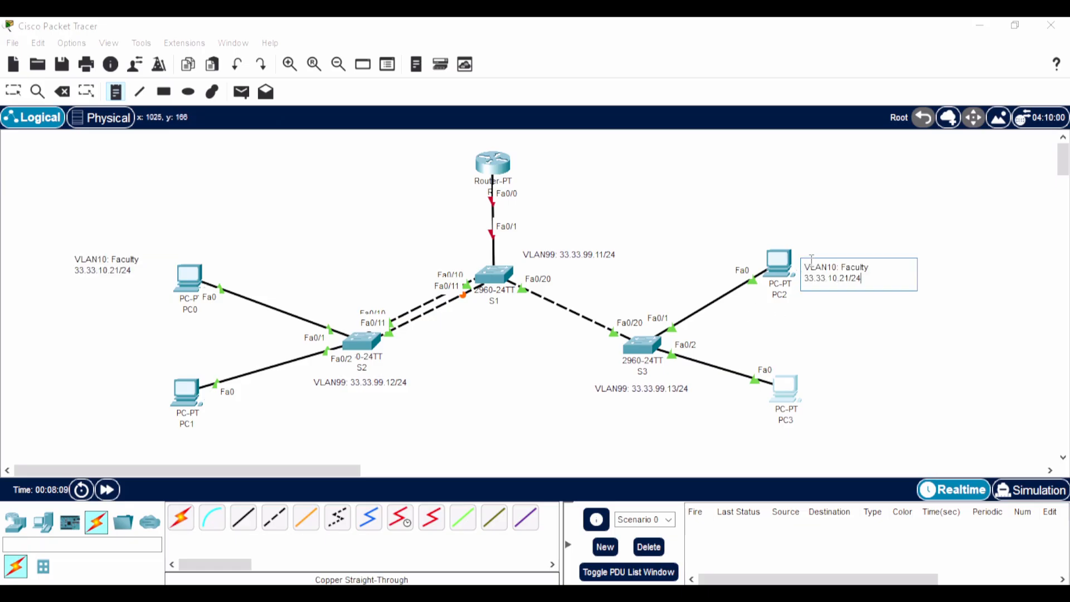
key(alt+Tab)
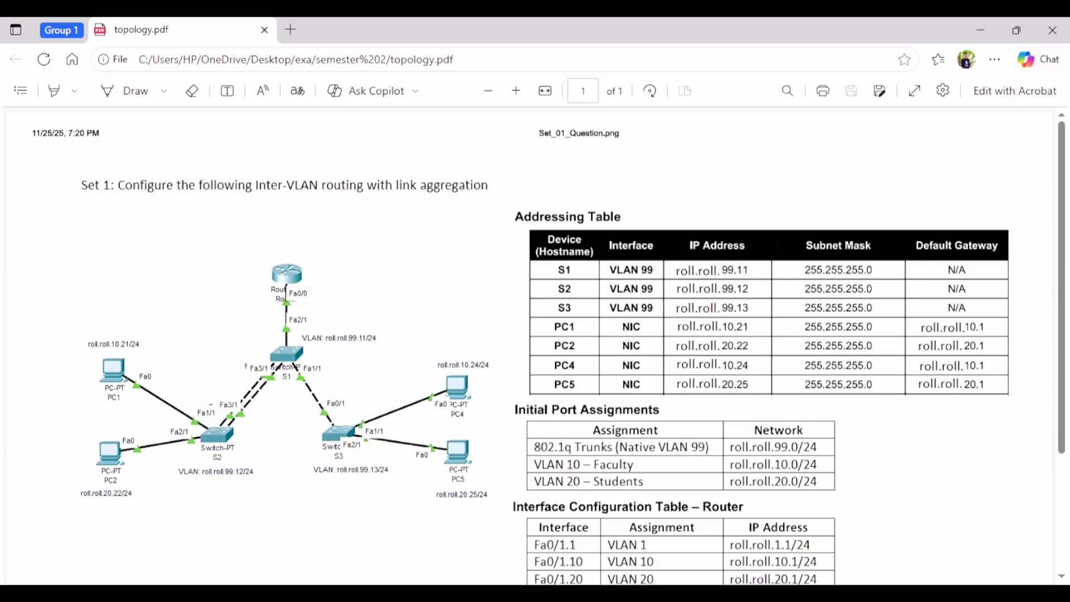
key(alt+Tab)
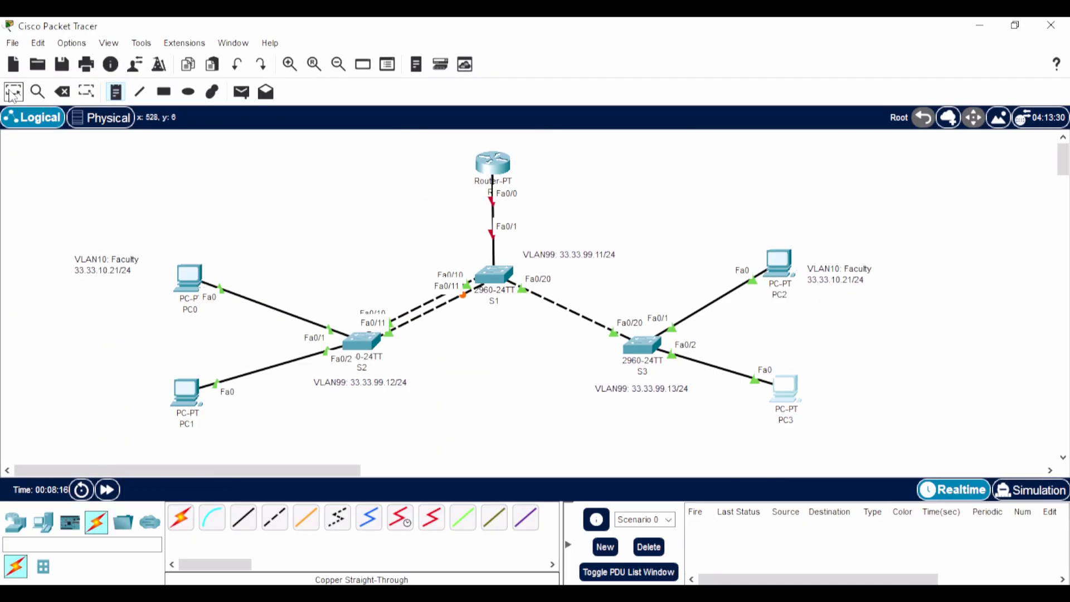
double_click(860, 284)
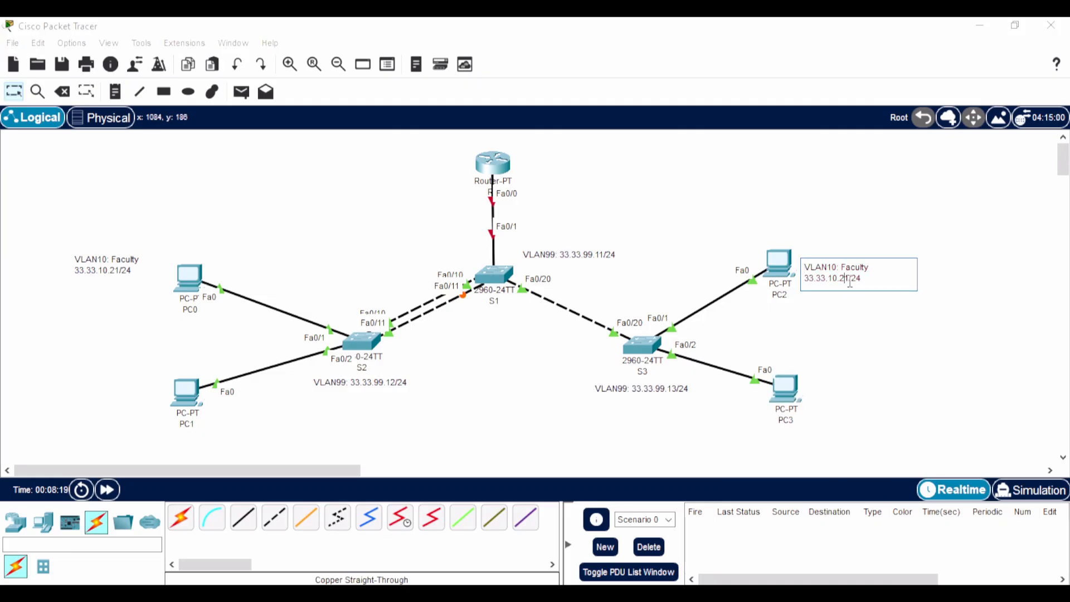
key(BackSpace)
Step: Add a two-line note beside PC1 reading "VLAN20: Students" and "33.33.20.22/24", consulting topology.pdf for the host address
click(110, 95)
click(49, 384)
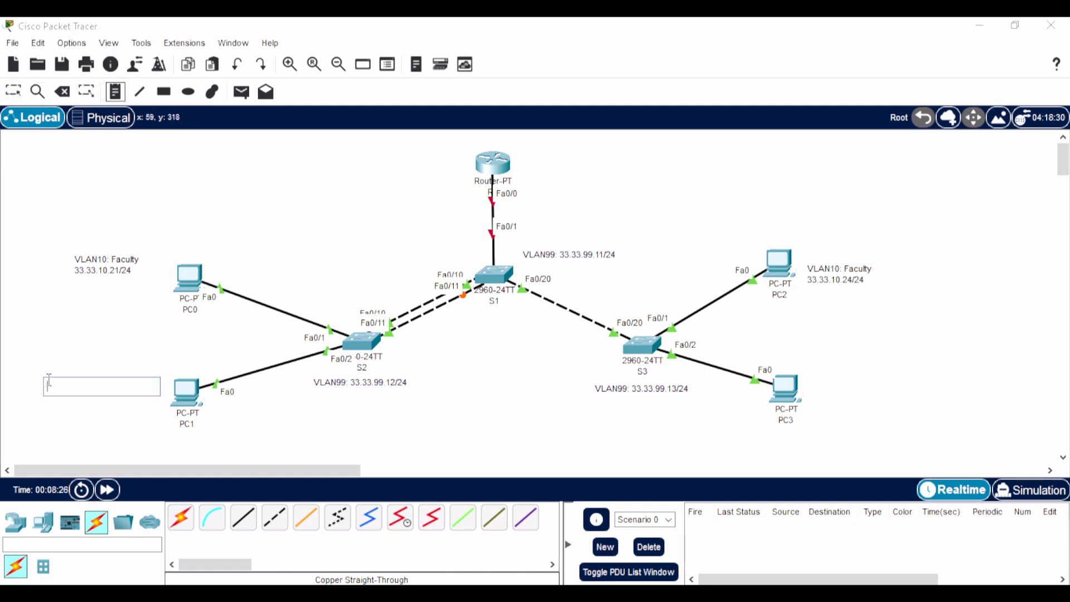
text(VLAN)
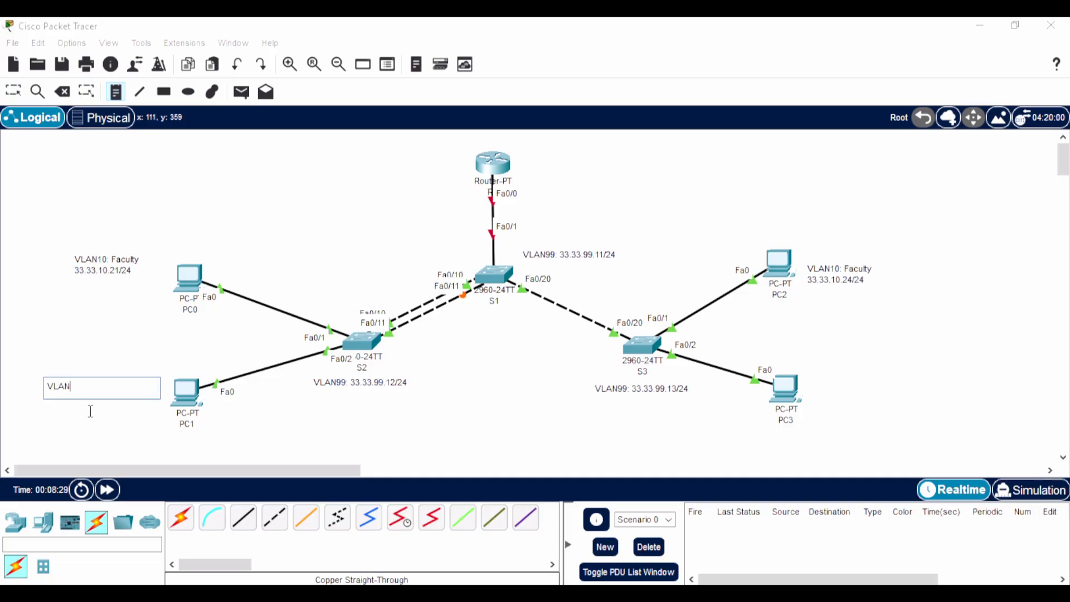
text(20: Students)
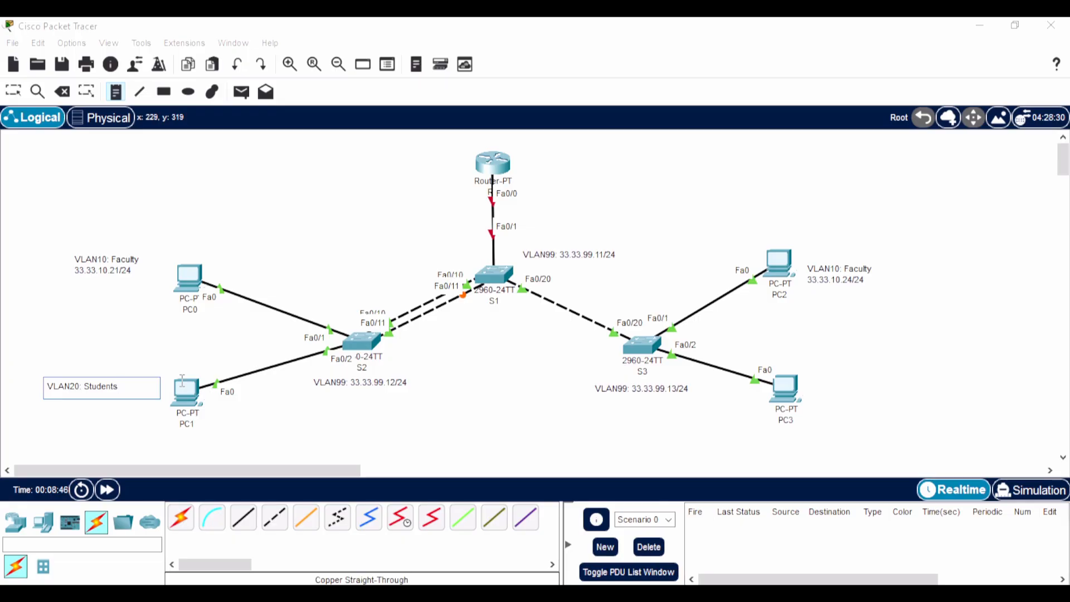
key(Return)
text(33.33.20.)
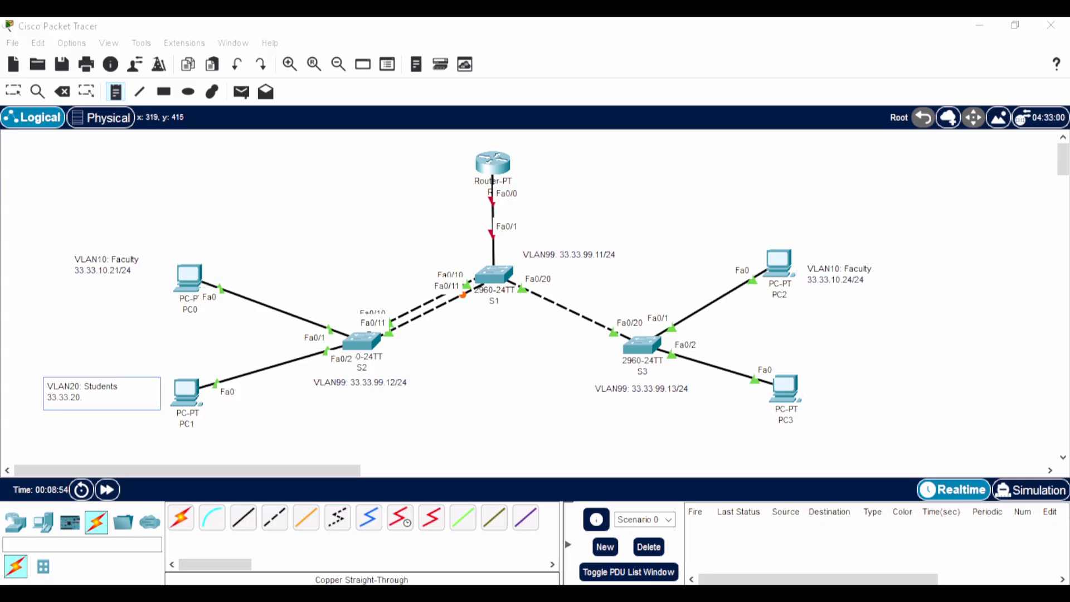
click(312, 593)
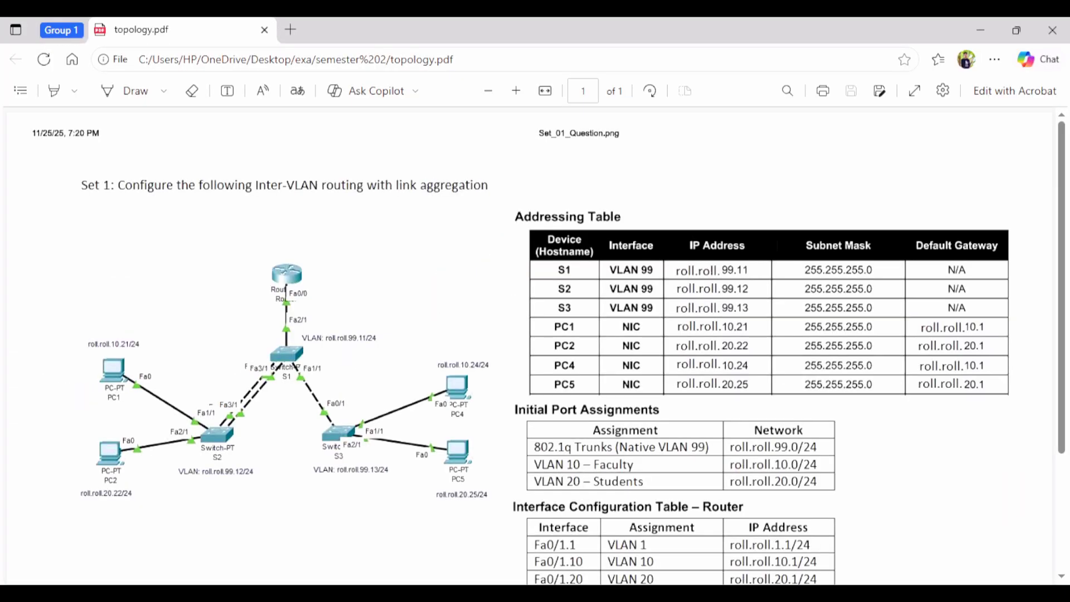
click(301, 593)
click(14, 92)
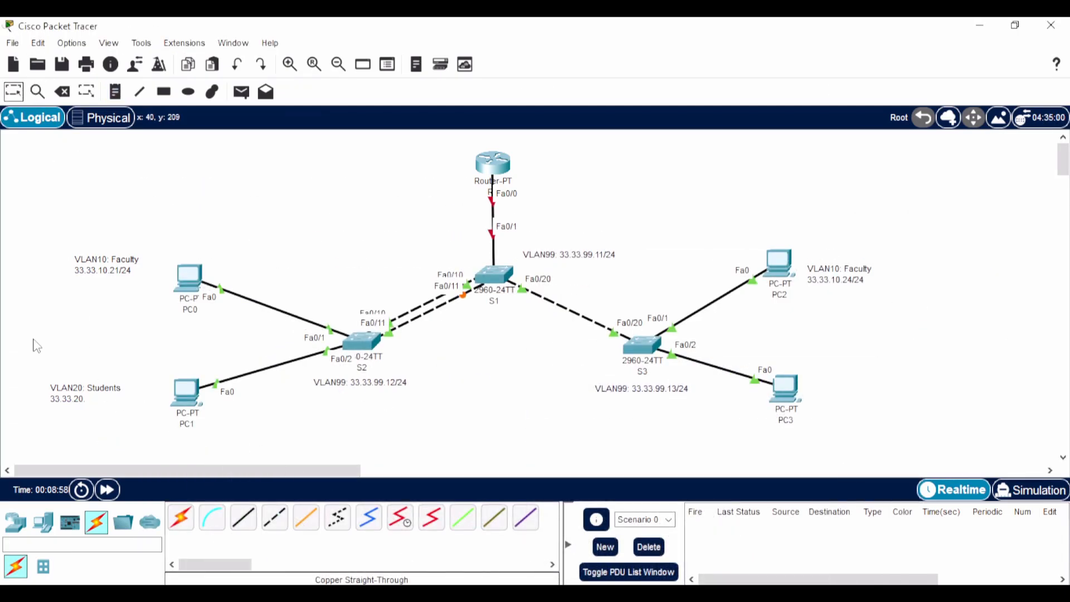
double_click(92, 400)
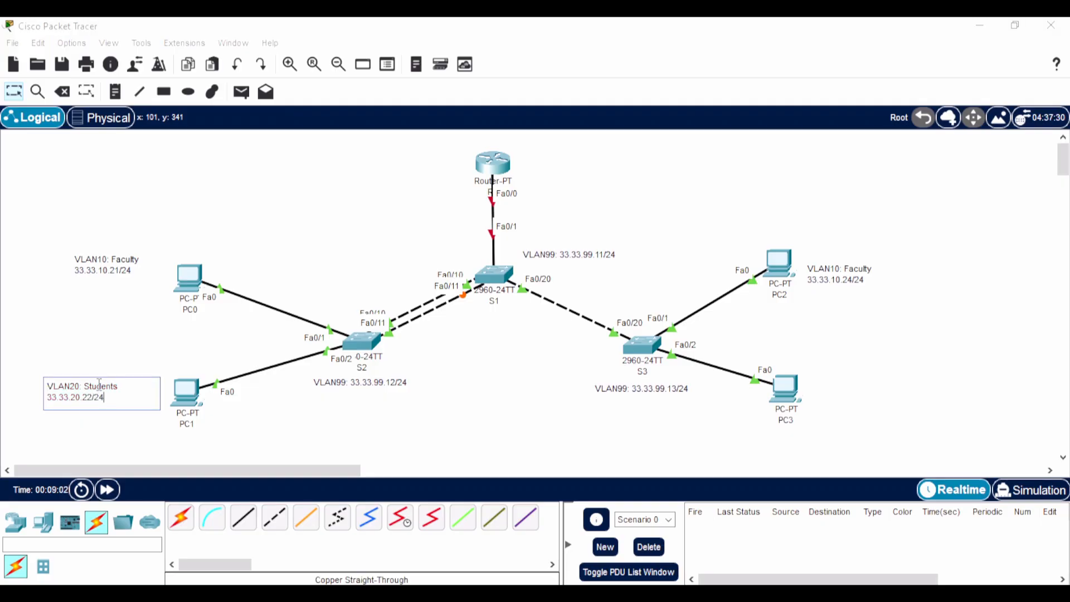
Step: Copy PC1's note text into a new note beside PC3, recheck topology.pdf, and set its address line to "33.33.20.25/24"
drag(120, 397, 28, 376)
key(ctrl+c)
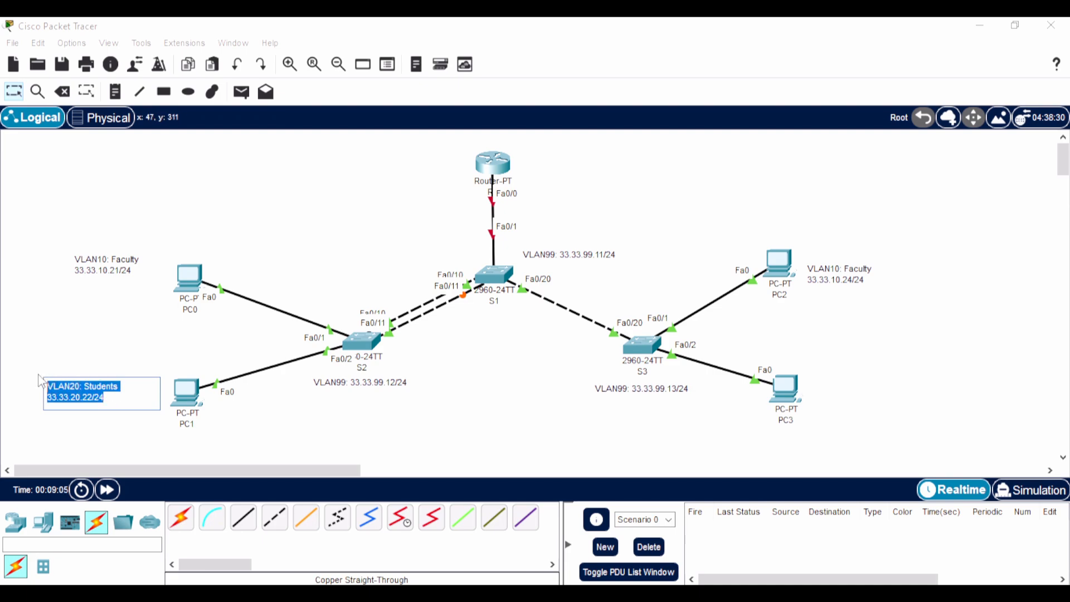
click(115, 91)
click(817, 391)
key(ctrl+v)
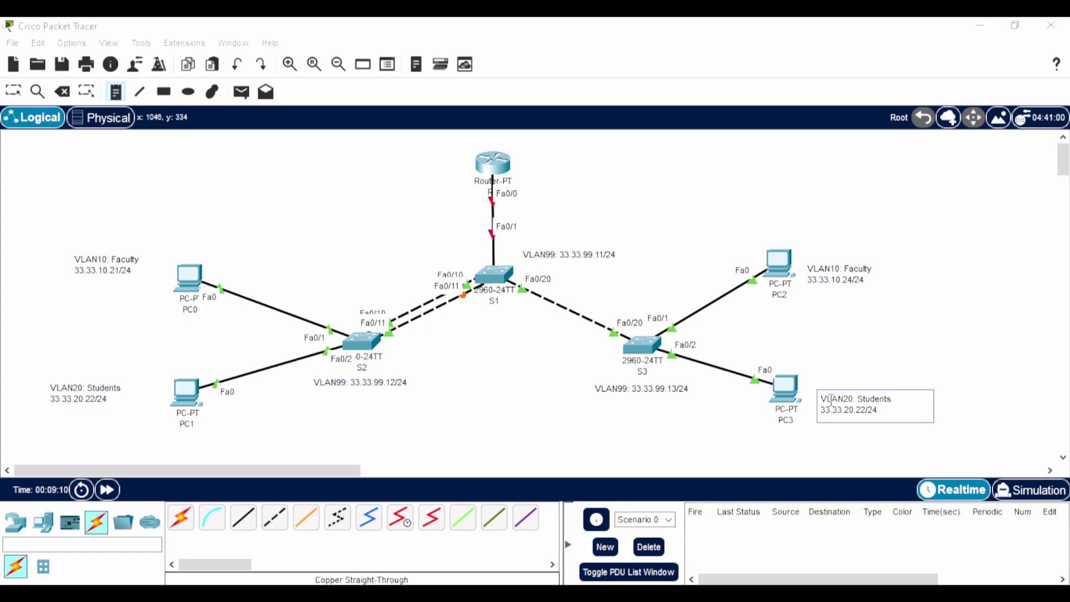
key(alt+Tab)
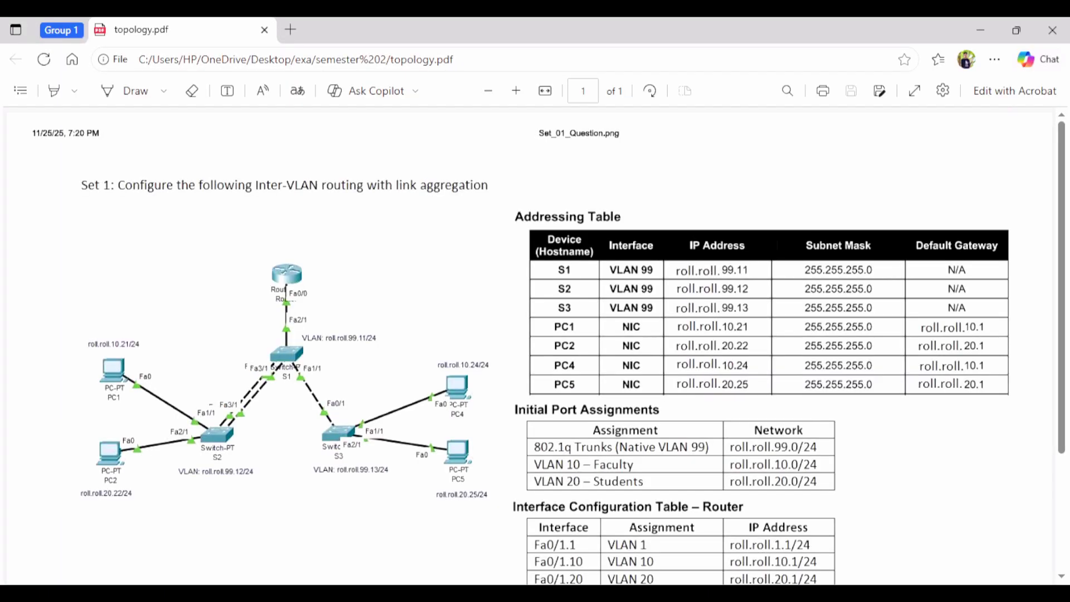
key(alt+Tab)
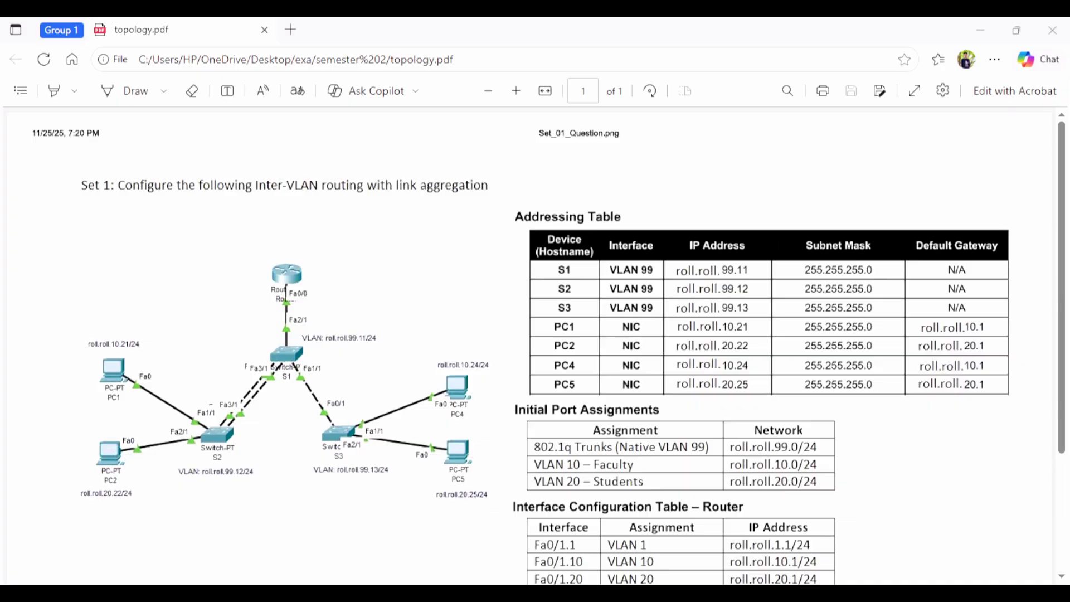
click(14, 91)
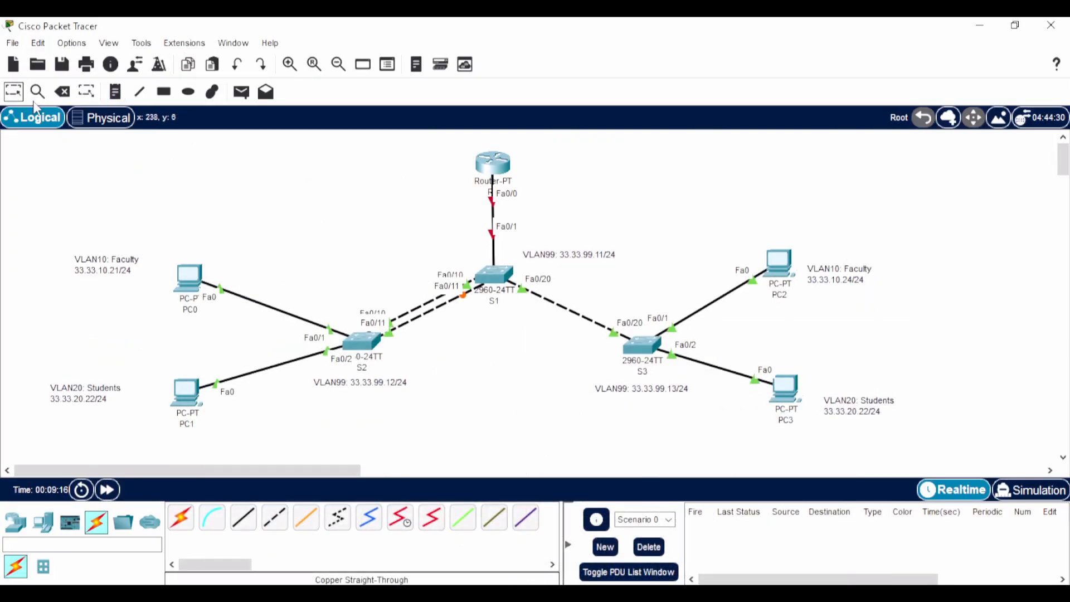
double_click(866, 409)
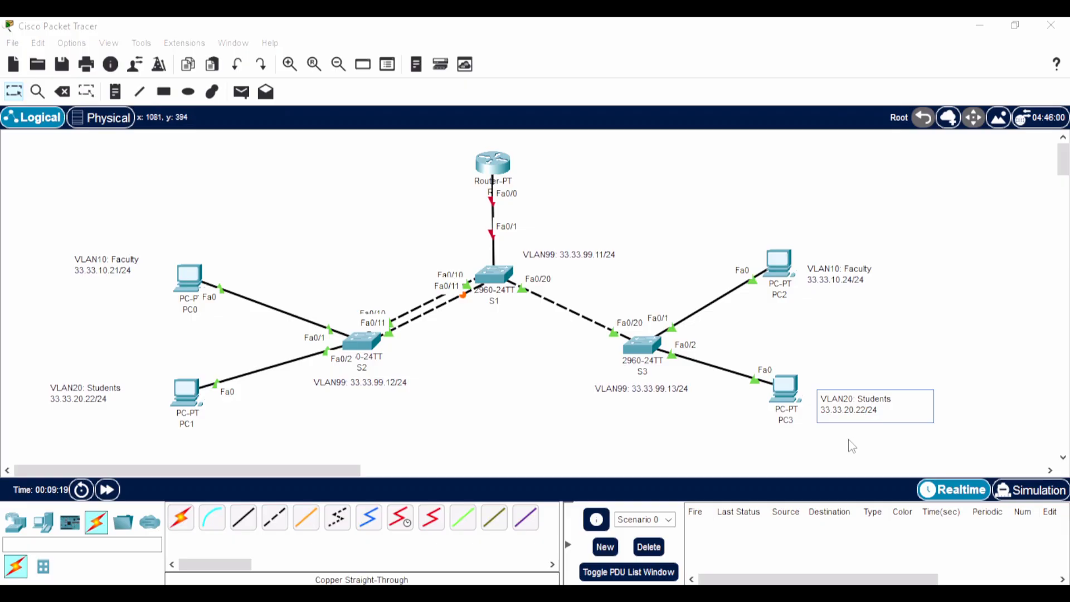
key(BackSpace)
click(15, 90)
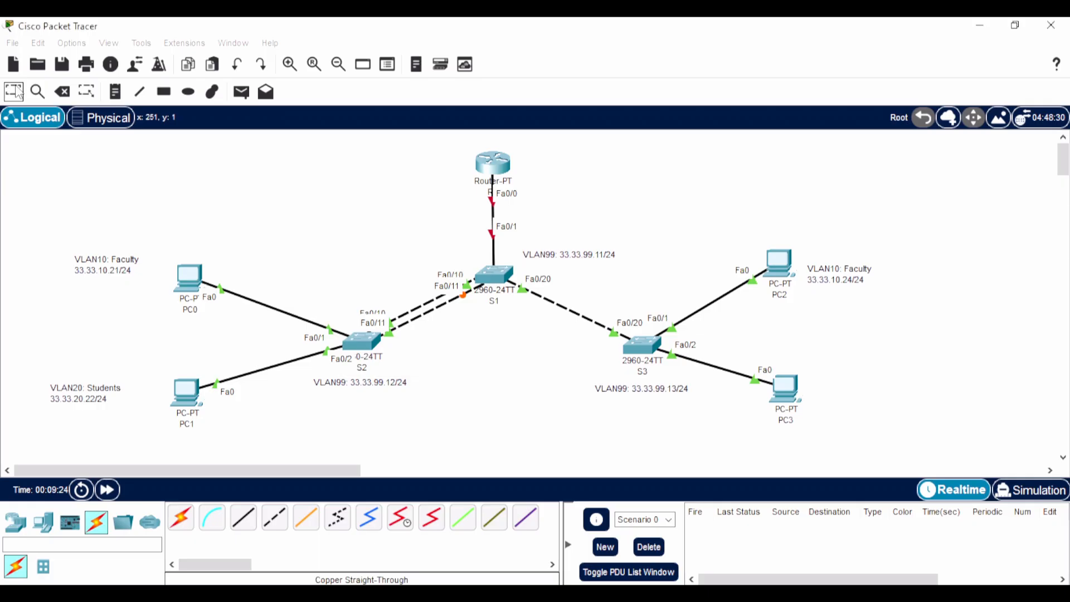
Step: Move the four VLAN notes directly below their PCs, raising PC0 and shifting PC1 slightly up and to the right
drag(858, 406, 797, 446)
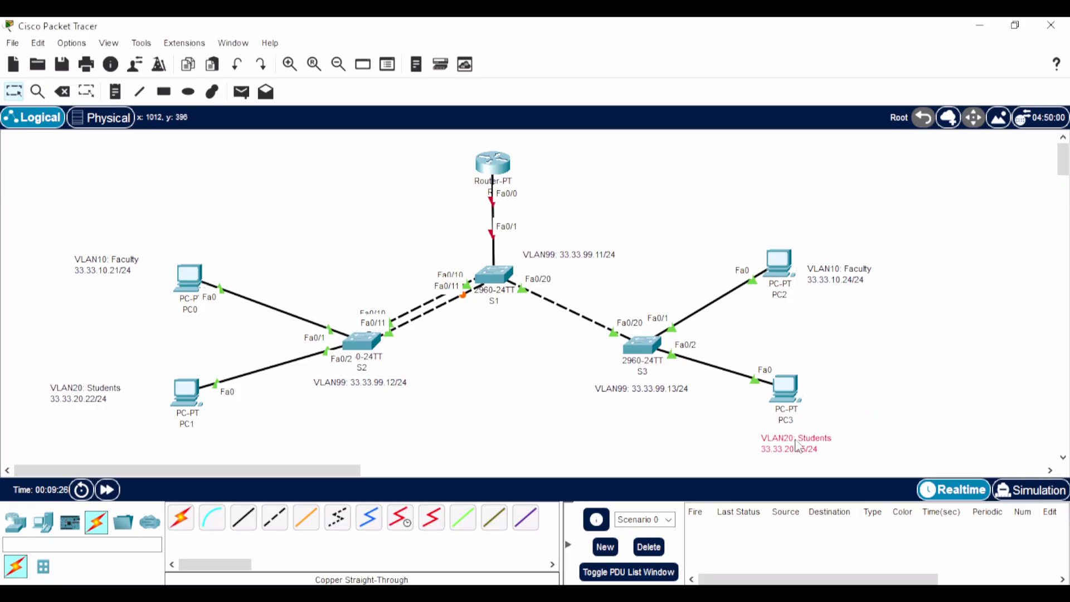
drag(848, 276, 797, 319)
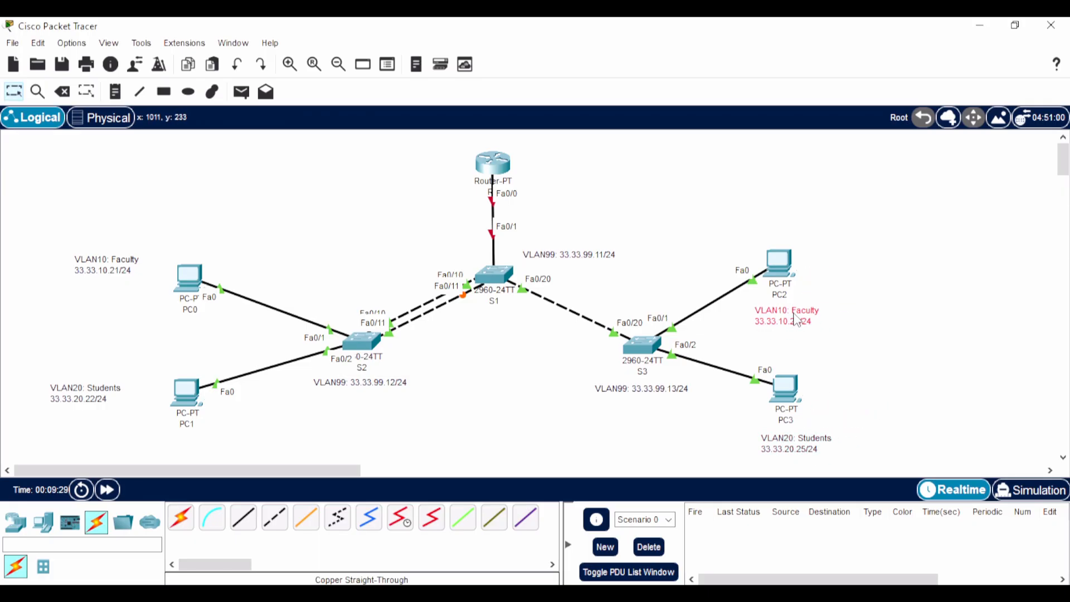
drag(80, 392, 182, 444)
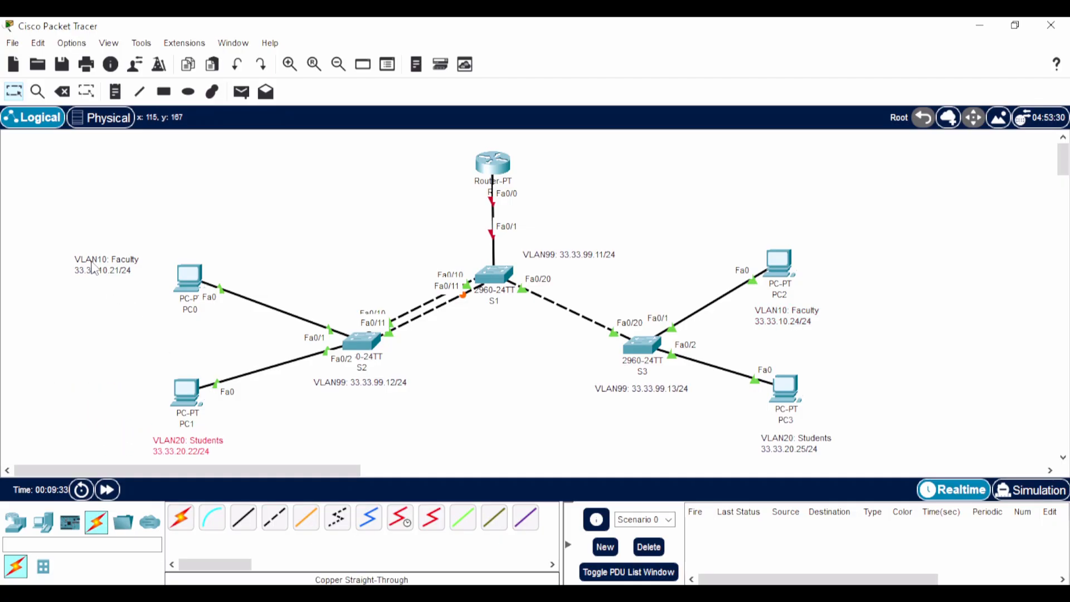
drag(194, 277, 206, 239)
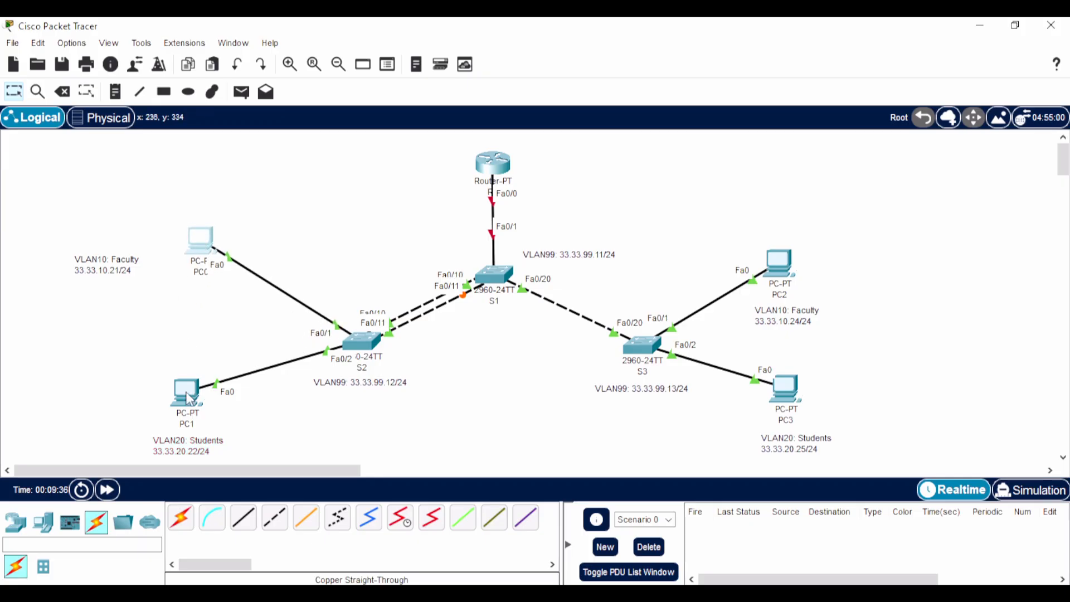
drag(190, 388, 210, 376)
drag(177, 444, 203, 436)
drag(103, 267, 208, 293)
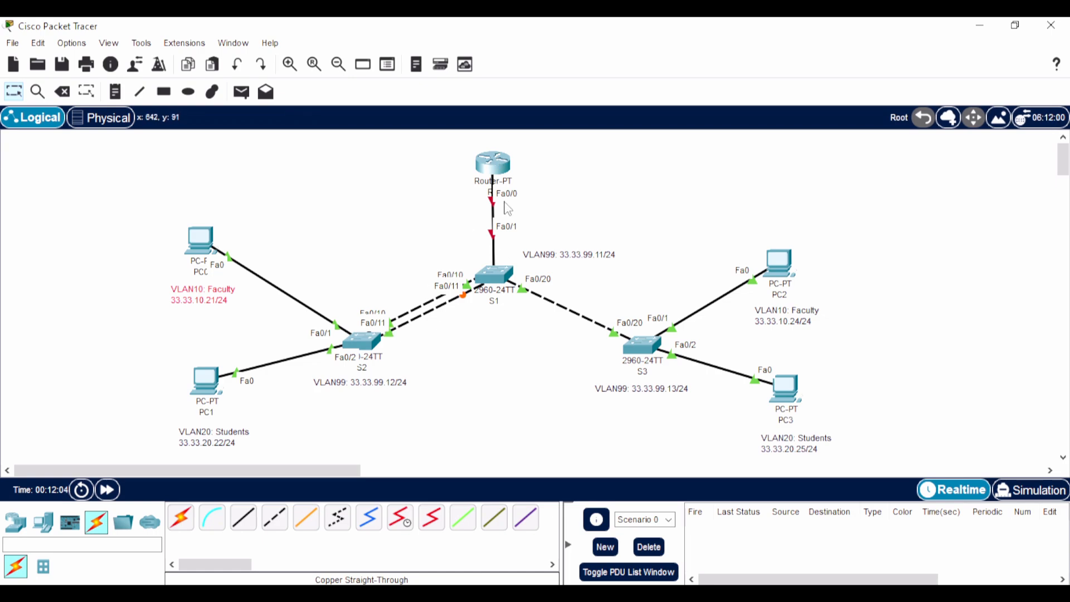
Step: Open router R1's command line, decline the initial configuration dialog, and enter global configuration mode with "en" and "conf t"
click(501, 166)
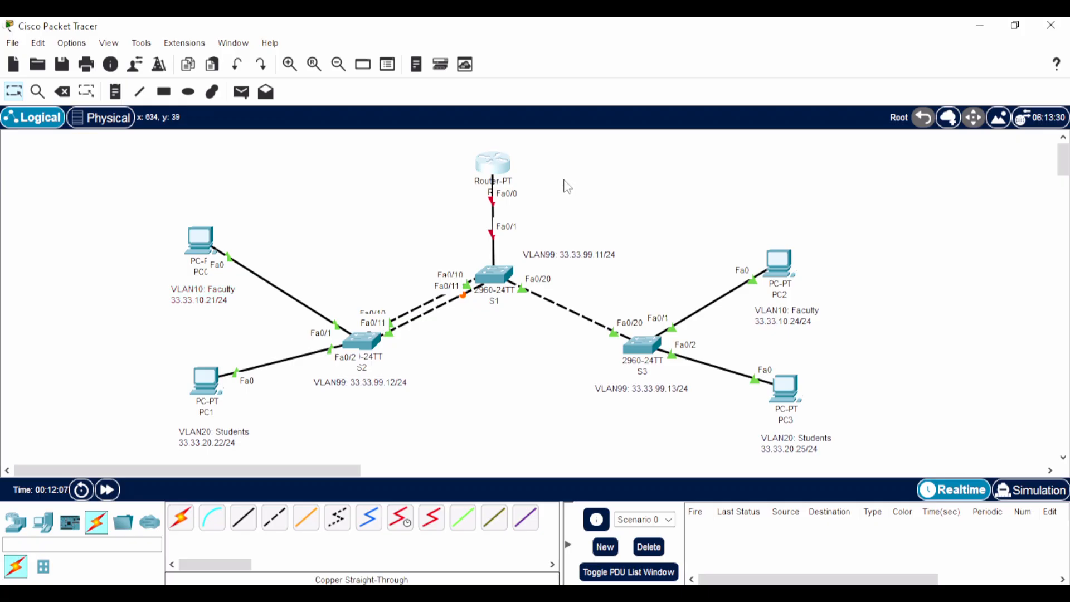
click(428, 73)
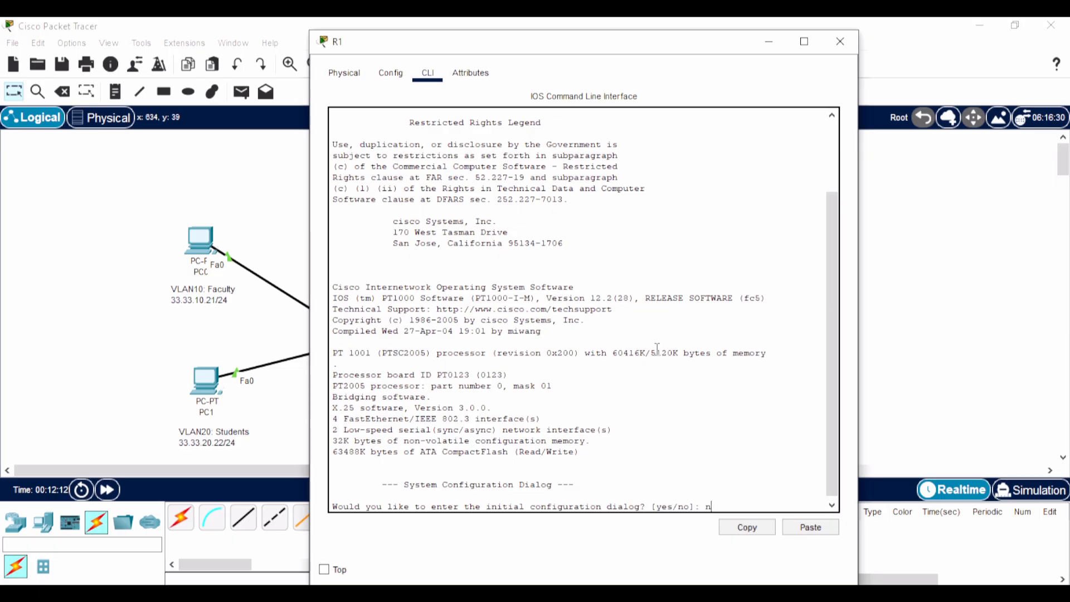
text(n)
key(Return)
key(Return)
text(en)
key(Return)
text(conf)
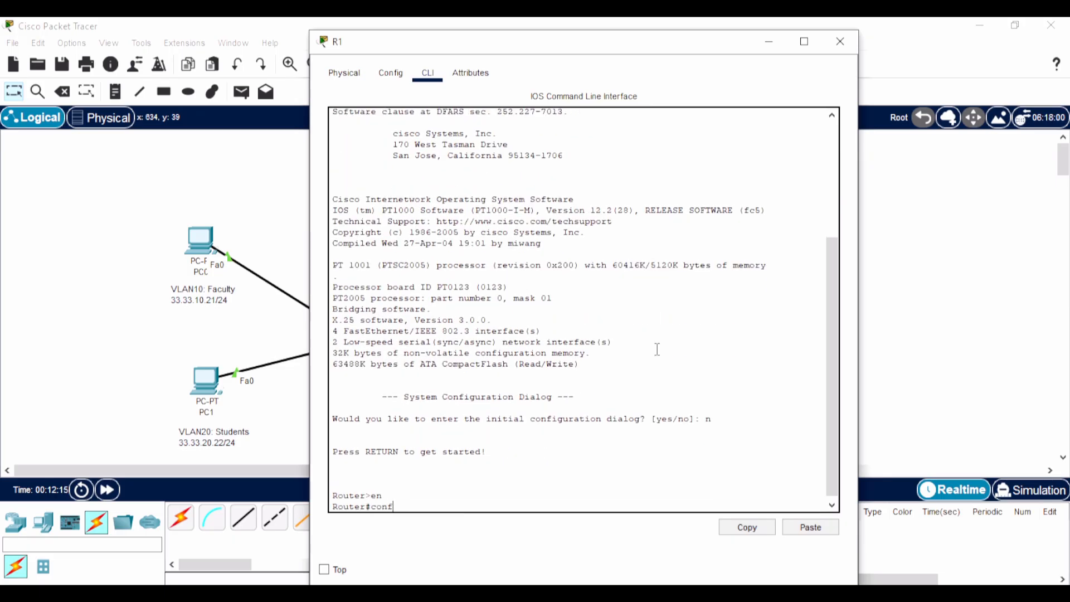
text( t)
key(Return)
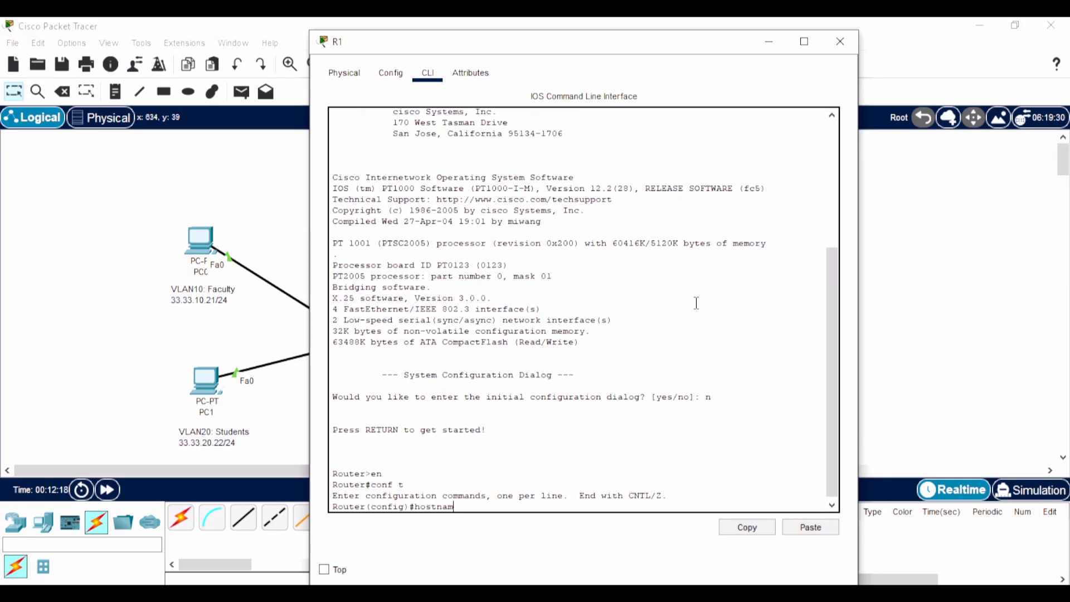
Step: Set the router's hostname to R1, exit configuration mode, and close the R1 window
text(hostname R1)
key(Return)
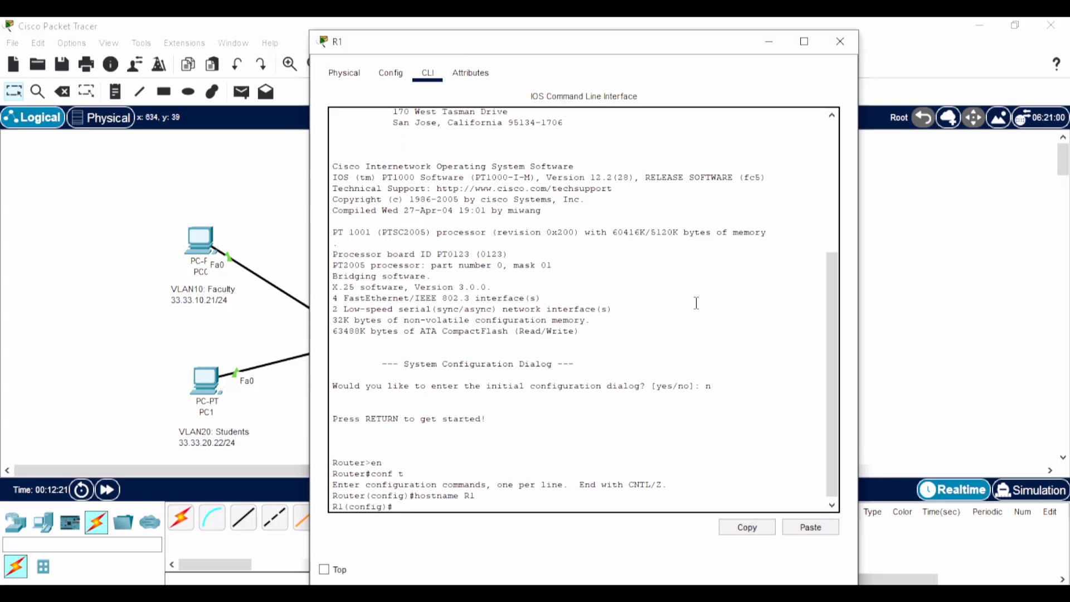
key(Return)
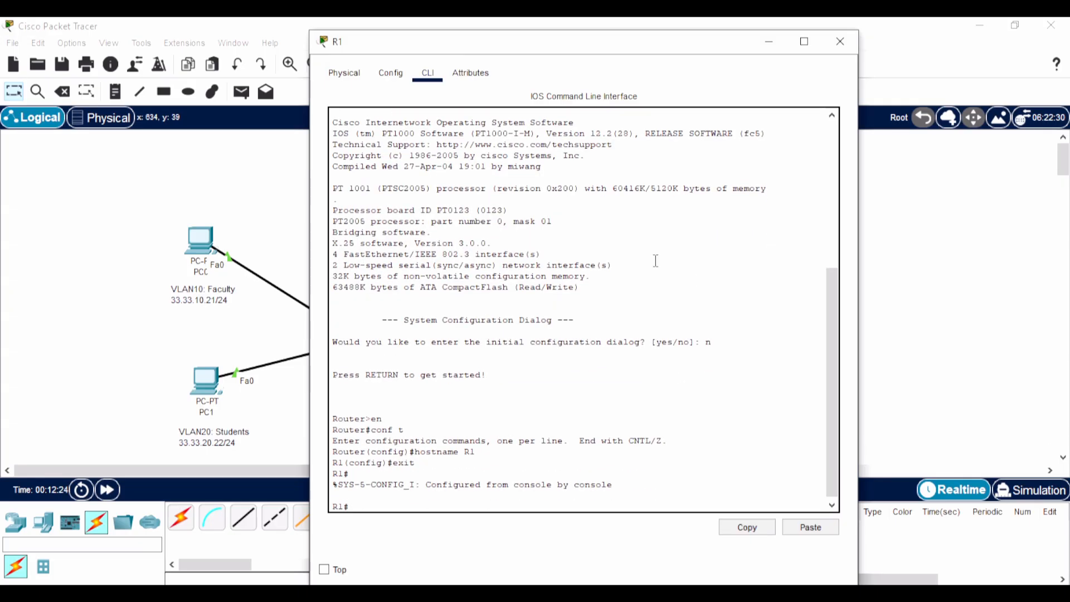
click(840, 41)
Step: Open switch S1's command line and enter global configuration mode with "en" and "conf t"
click(493, 276)
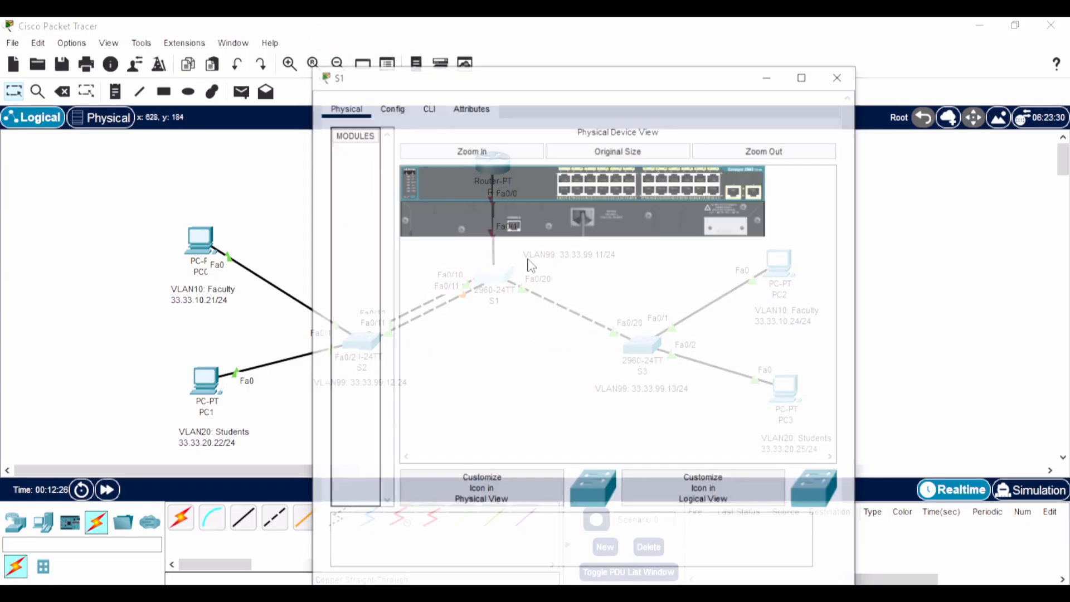
click(428, 73)
key(Return)
key(Return)
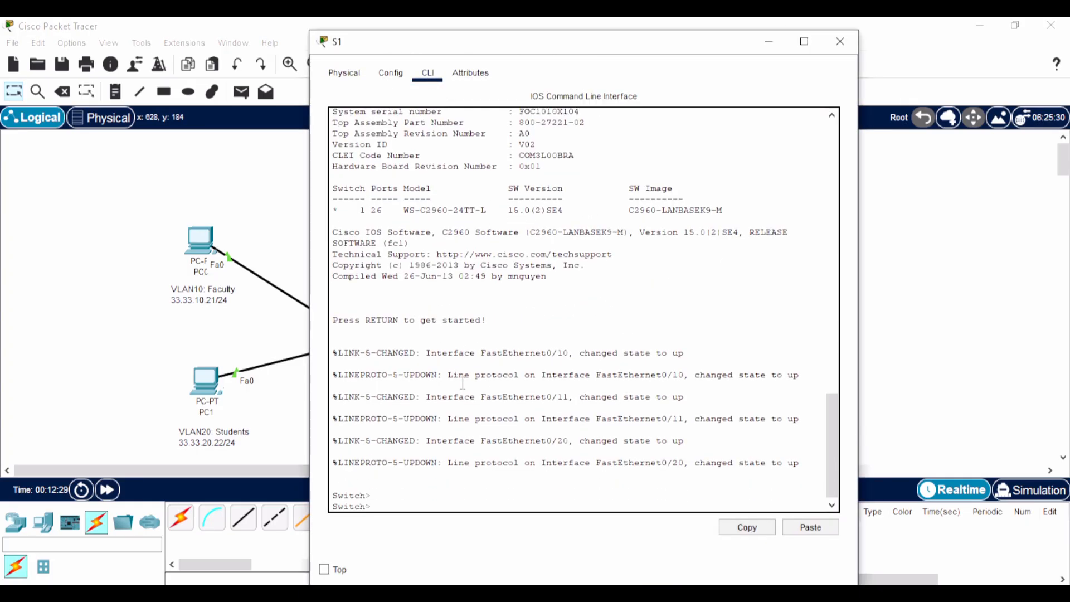
text(en)
key(Return)
text(conf t)
key(Return)
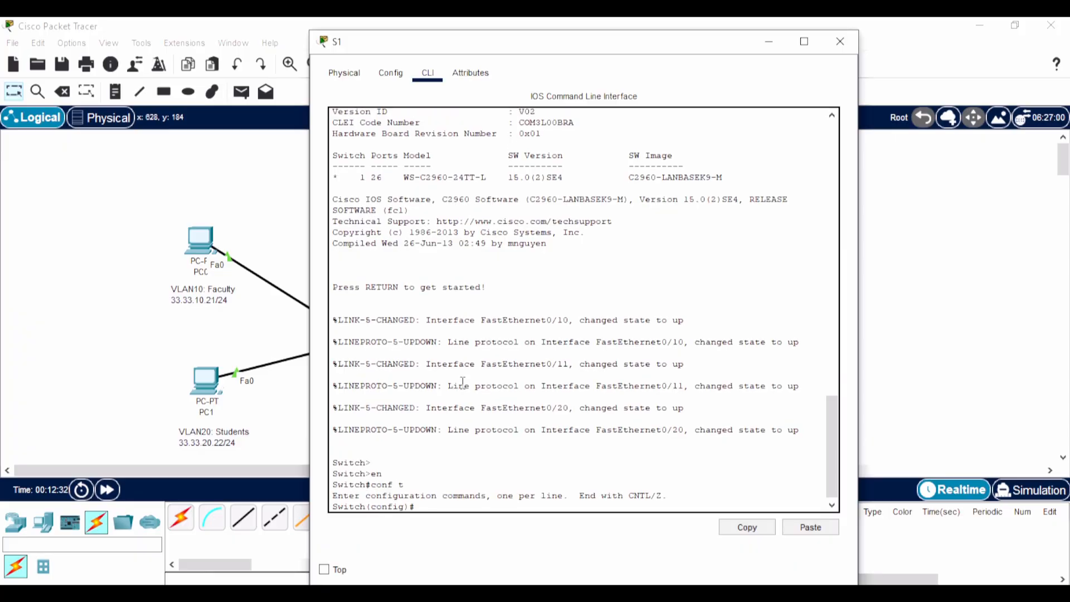
Step: Set the switch's hostname to S1, exit configuration mode, and close the S1 window
text(hostname S1)
key(Return)
text(exi)
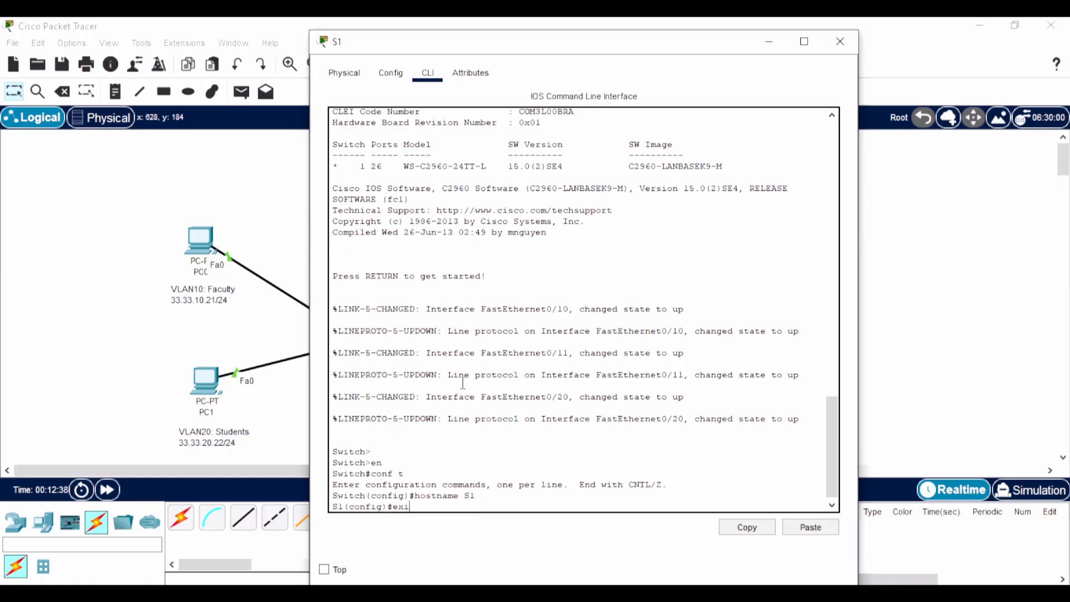
text(t)
key(Return)
click(840, 42)
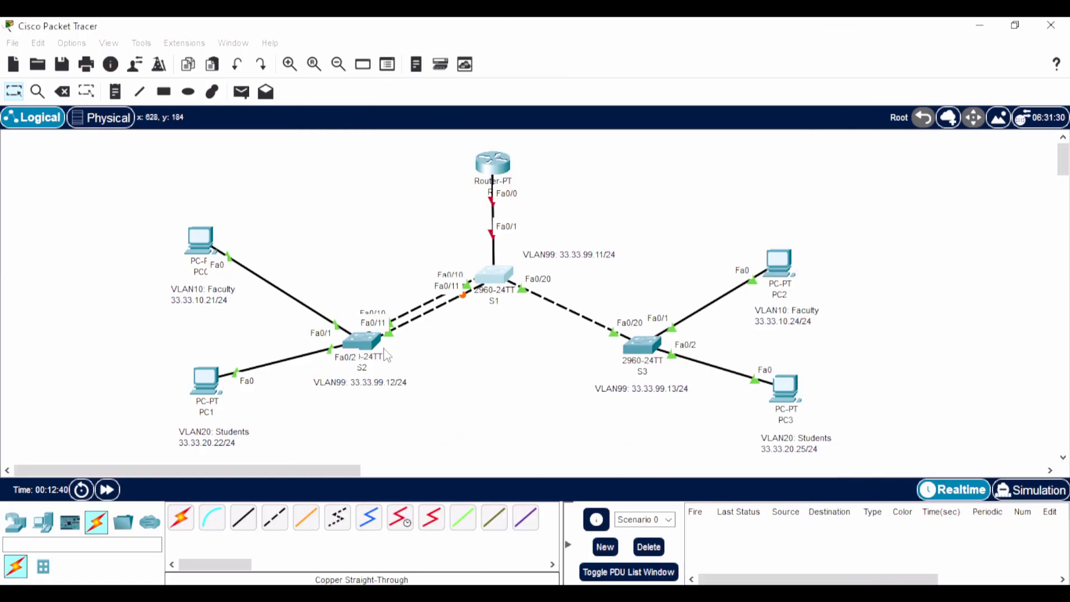
Step: Open switch S2's command line and enter global configuration mode with "en" and "conf t"
click(360, 341)
click(428, 74)
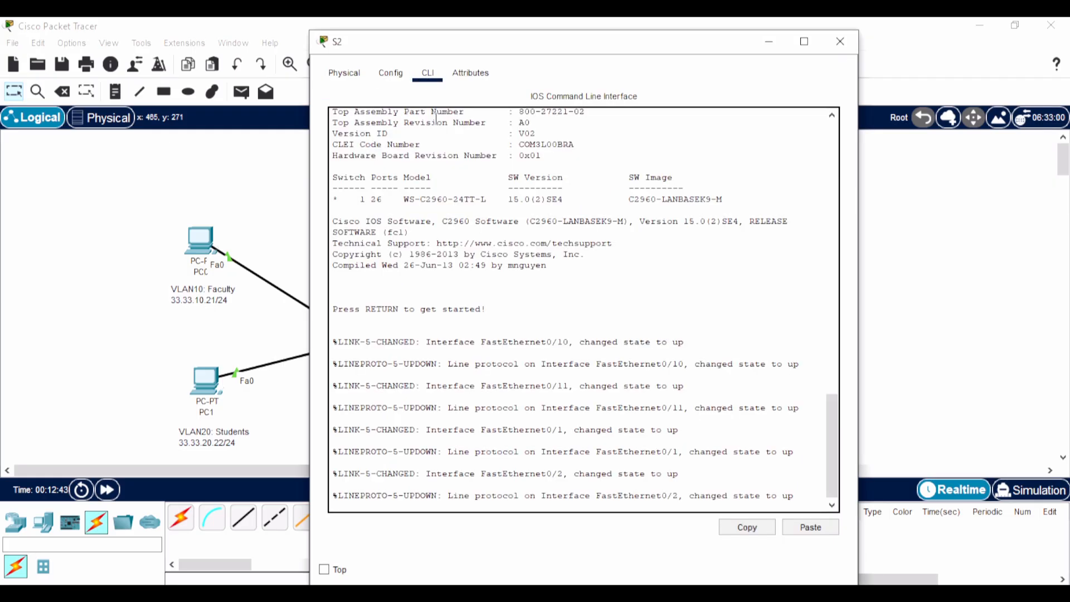
key(Return)
key(Return)
text(en)
key(Return)
text(conf t)
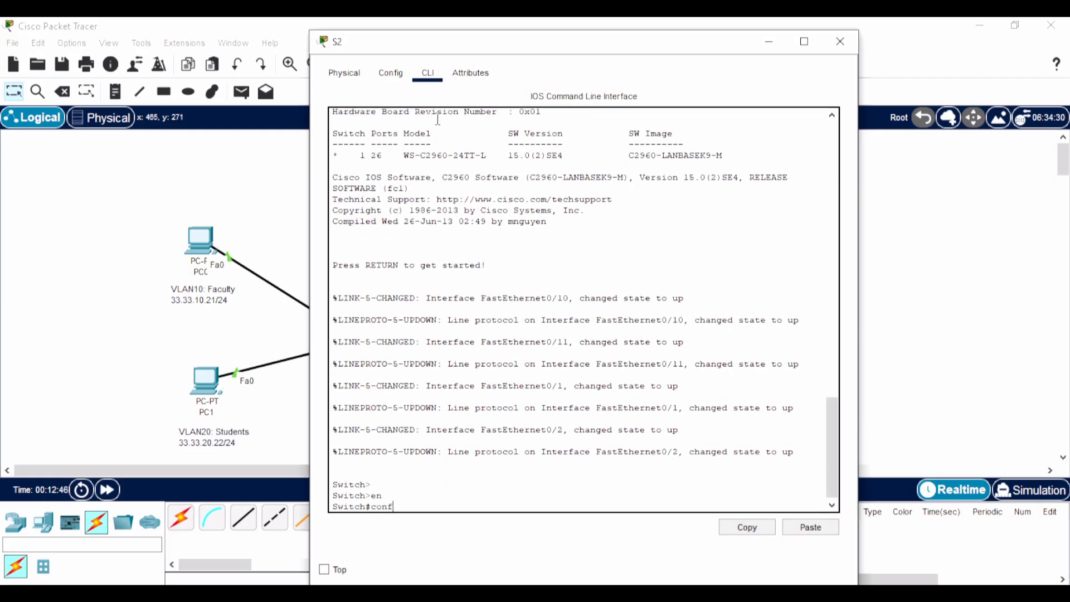
key(Return)
Step: Set the switch's hostname to S2, exit configuration mode, and close the S2 window
text(jo)
key(BackSpace)
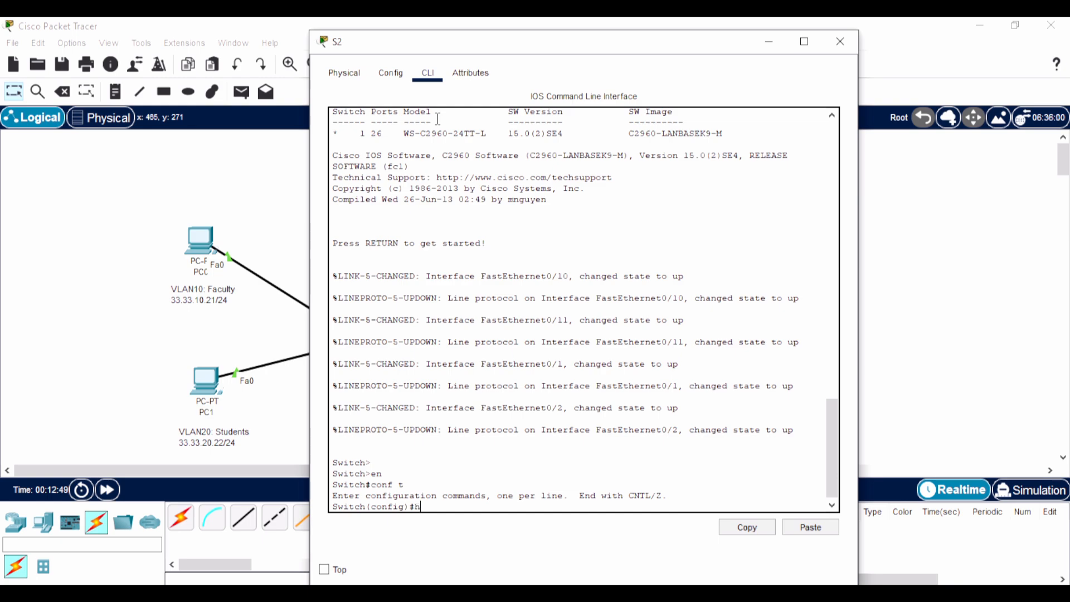
text(ostname S2)
key(Return)
text(exit)
key(Return)
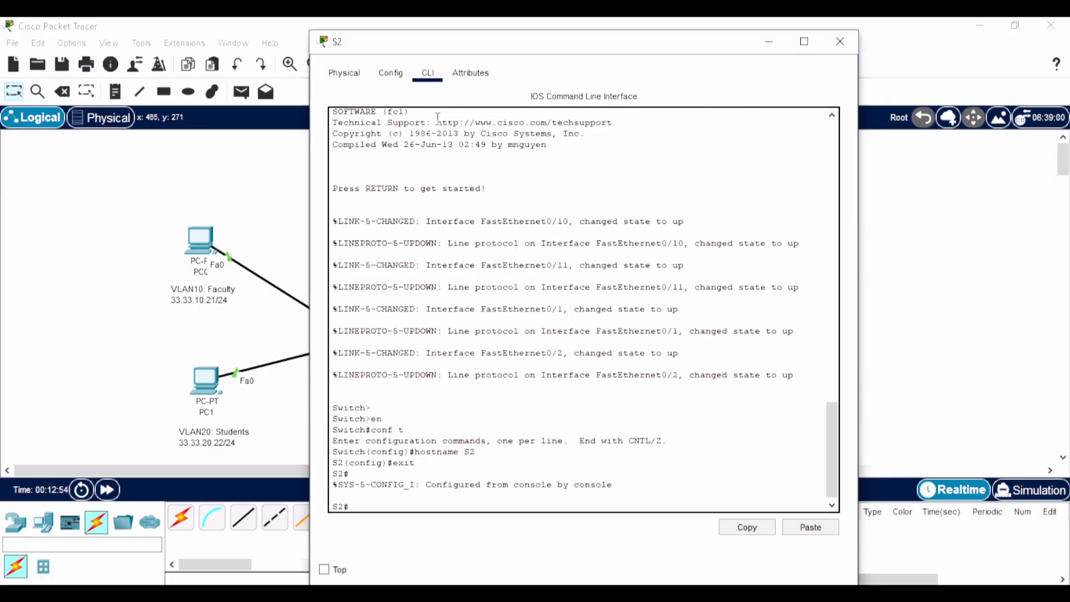
click(840, 41)
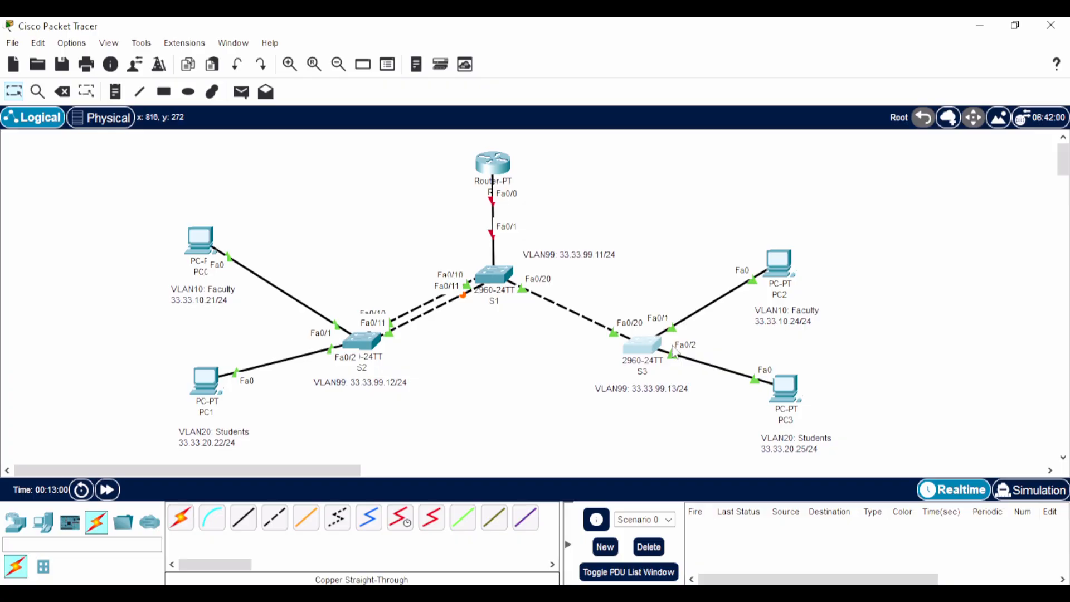
Step: Open switch S3's command line and enter global configuration mode with "en" and "conf t"
click(428, 73)
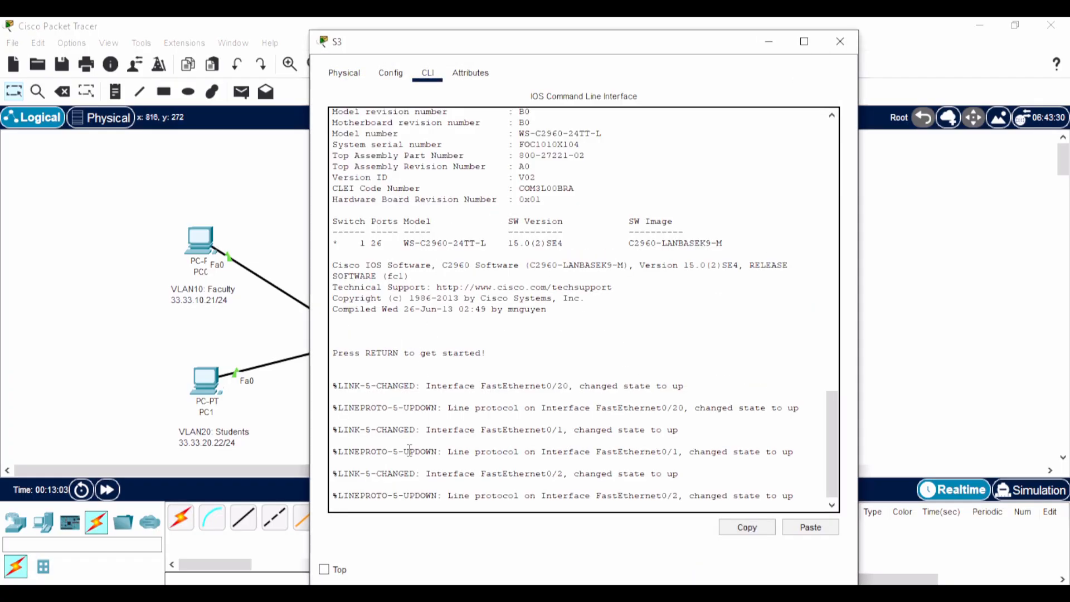
key(Return)
key(Return)
key(Return)
text(en)
key(Return)
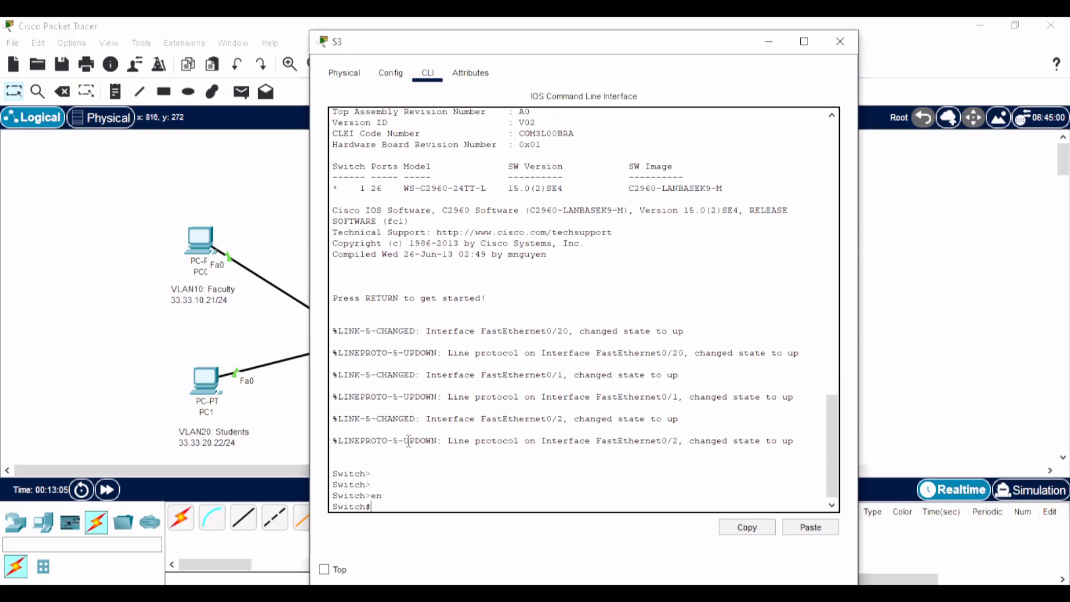
text(conf t)
key(Return)
key(Return)
text(hos)
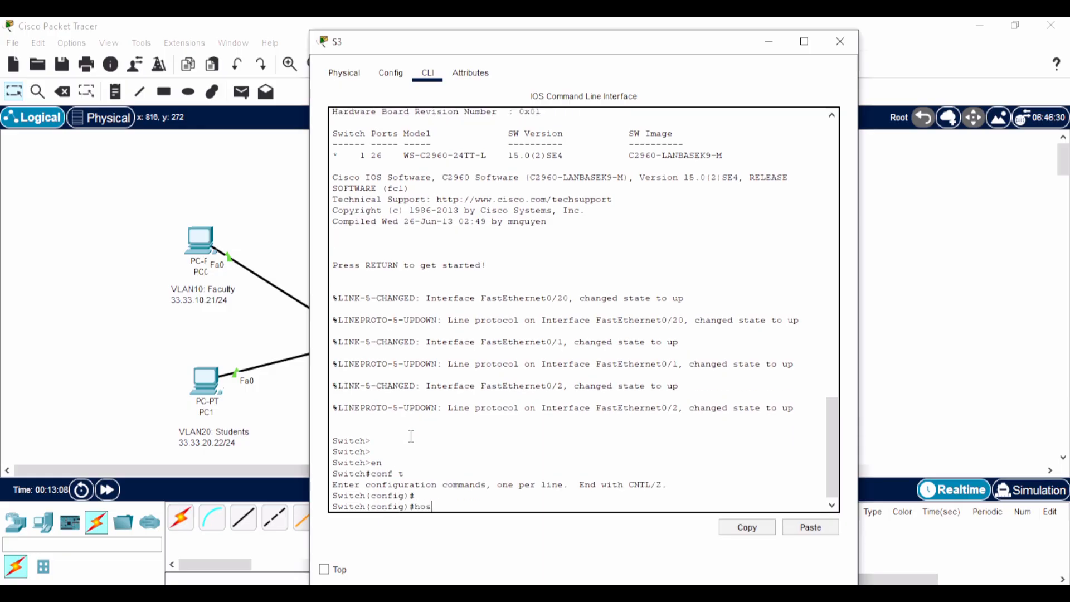
text(tname S2)
key(Return)
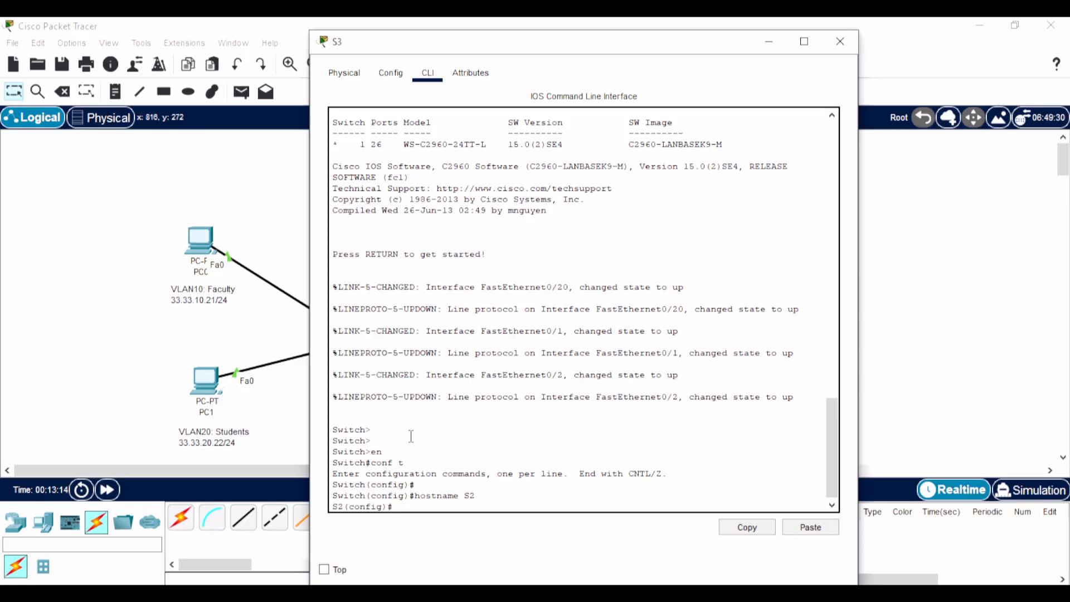
Step: Set the switch's hostname to S3, exit configuration mode, and close the S3 window
text(hostname S3)
key(Return)
text(exit)
key(Return)
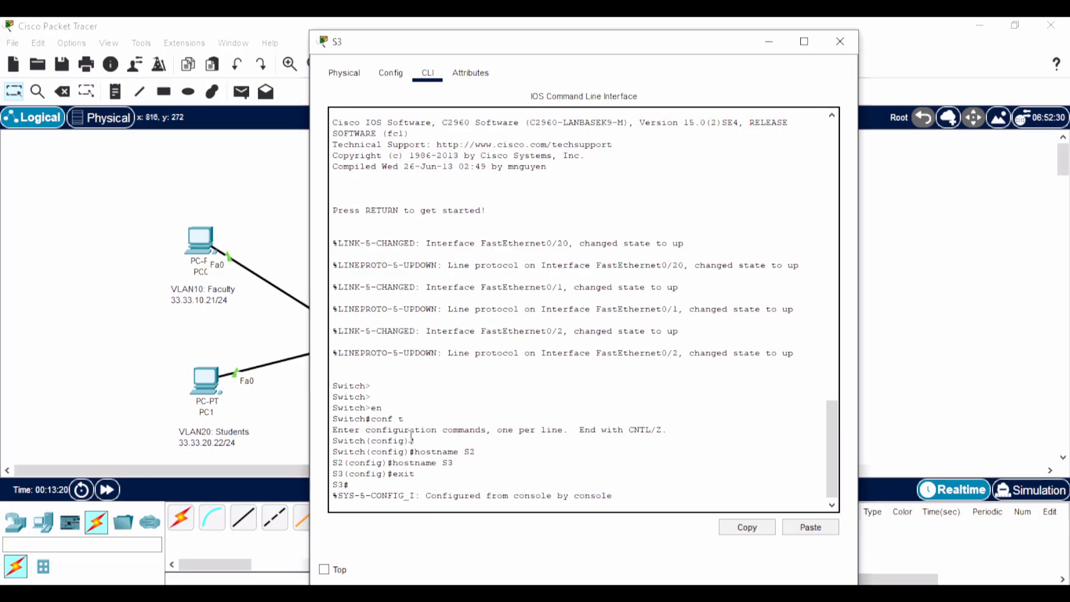
key(Return)
key(Return)
key(Return)
click(839, 42)
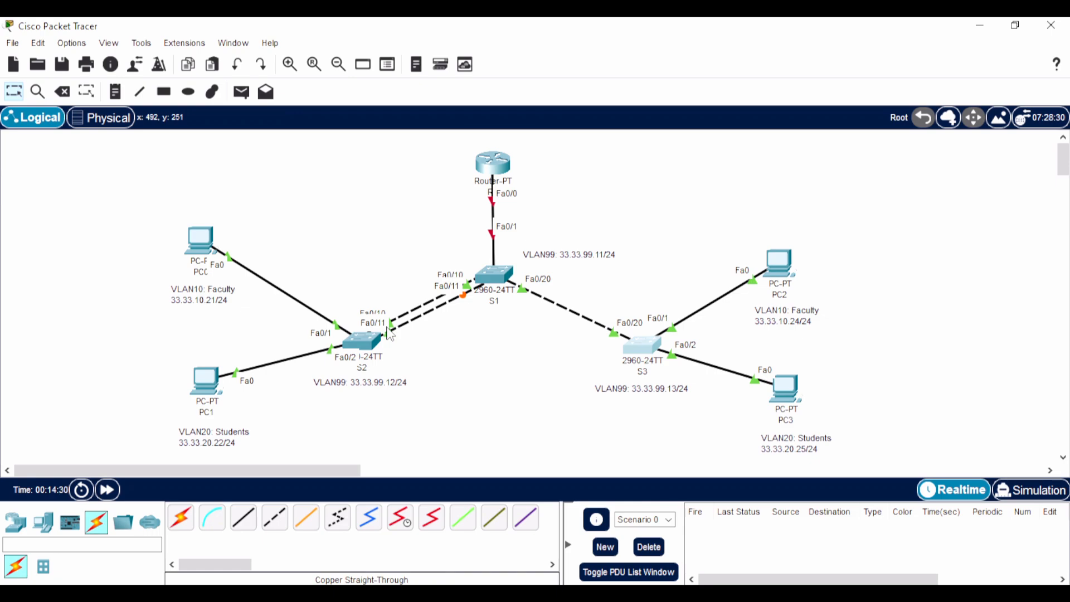
Step: Reopen S2's command line and, in global configuration mode, shut down the interface range fa0/10-11
click(359, 342)
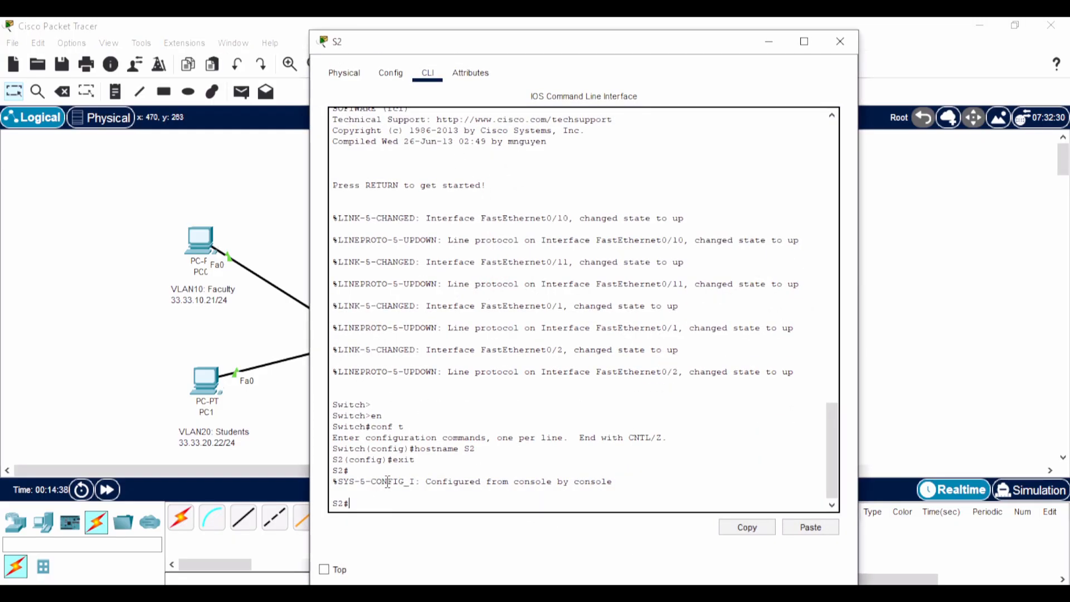
text(conf t)
key(Return)
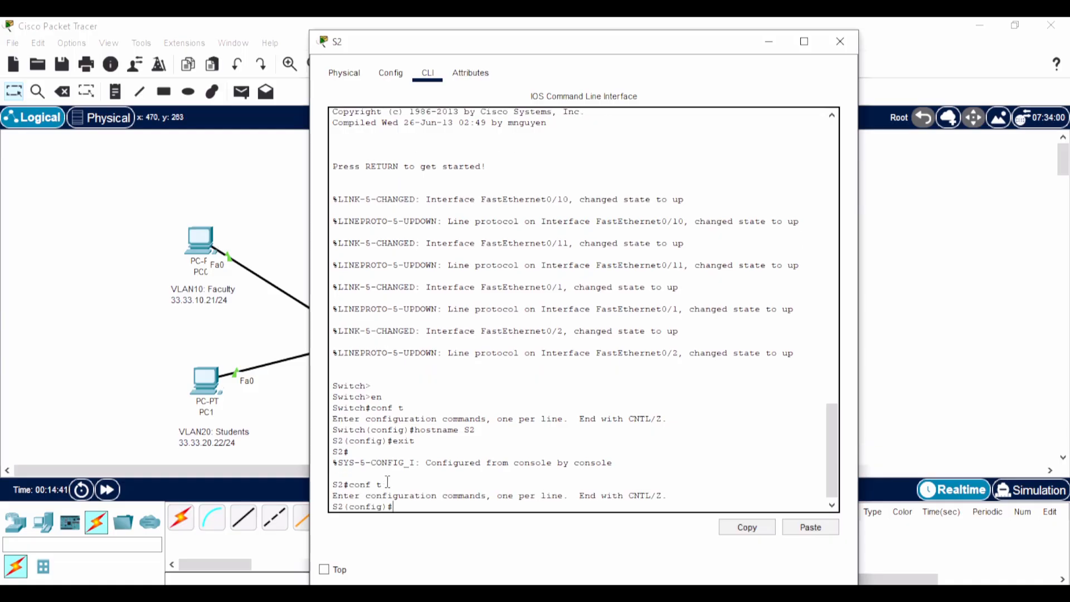
text(int range fa0/10-11)
key(Return)
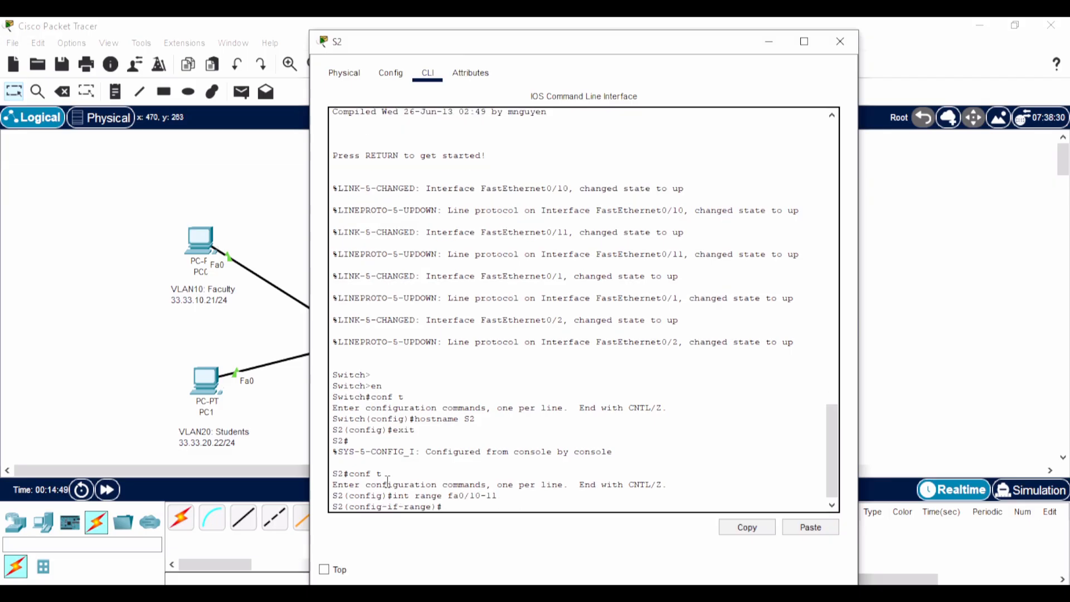
text(shut)
key(Tab)
key(Return)
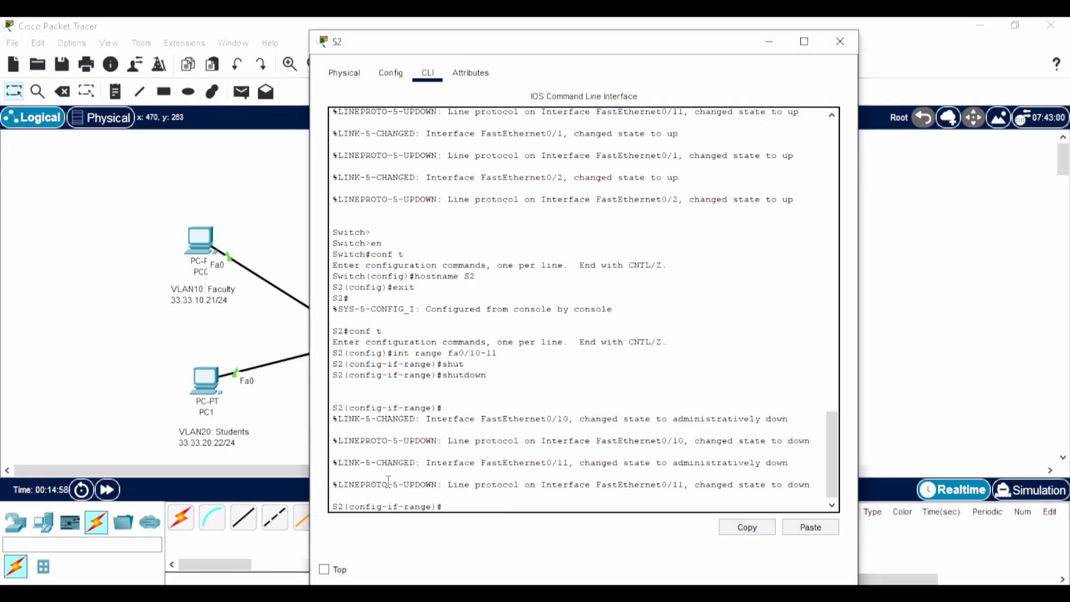
Step: Set S2's interfaces fa0/10-11 to trunk mode with "switchport mode trunk"
text(sw)
key(Tab)
text(mo)
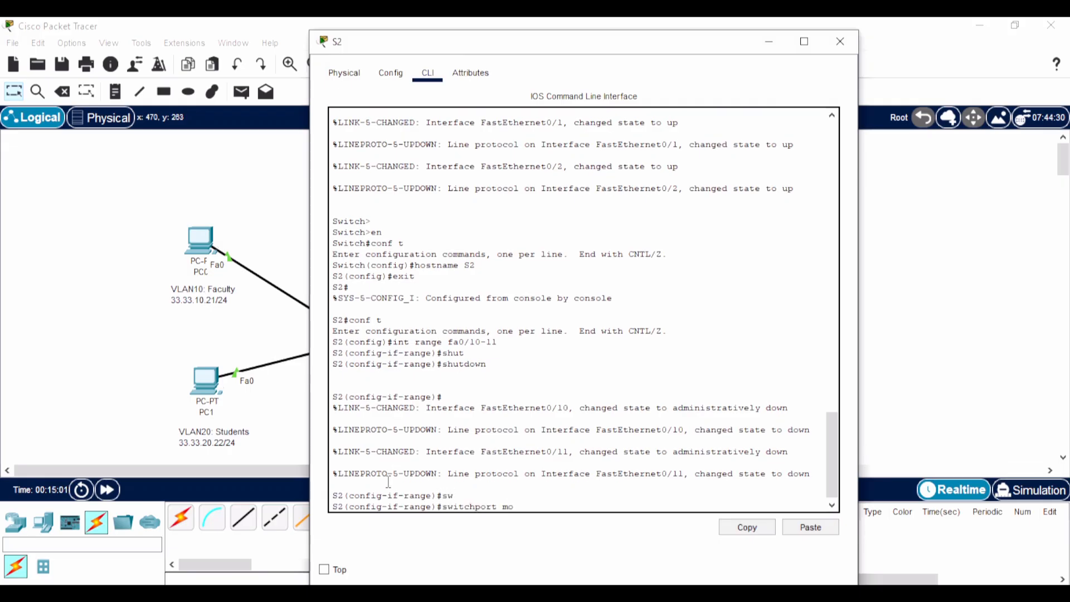
key(Tab)
text(tr)
key(Tab)
key(Return)
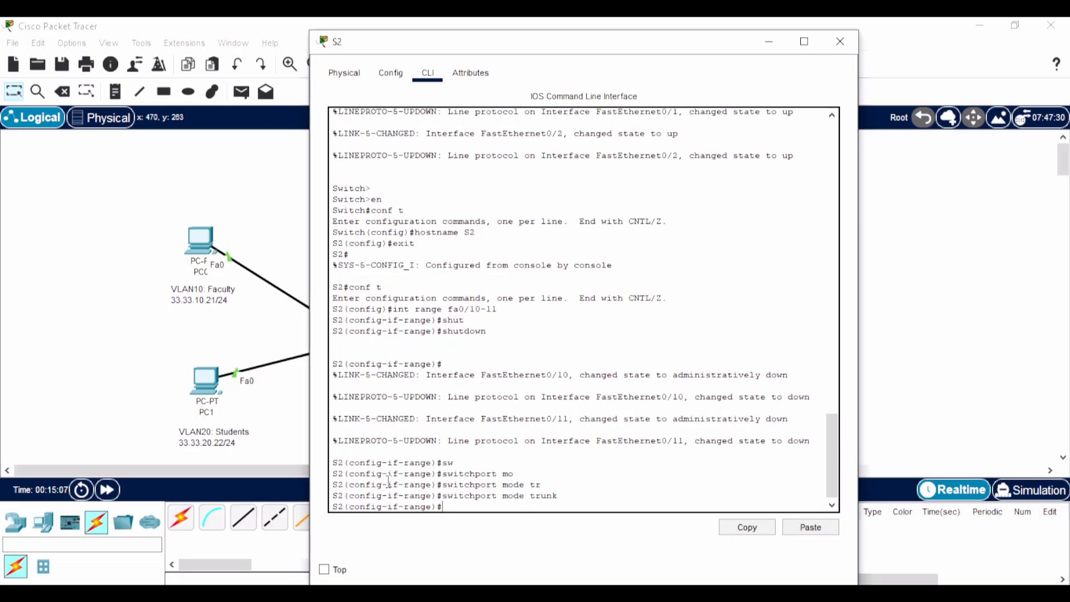
Step: Re-enable S2's interfaces fa0/10-11 with "no sh", exit to global configuration mode, and minimize the S2 window
text(no sh)
key(Return)
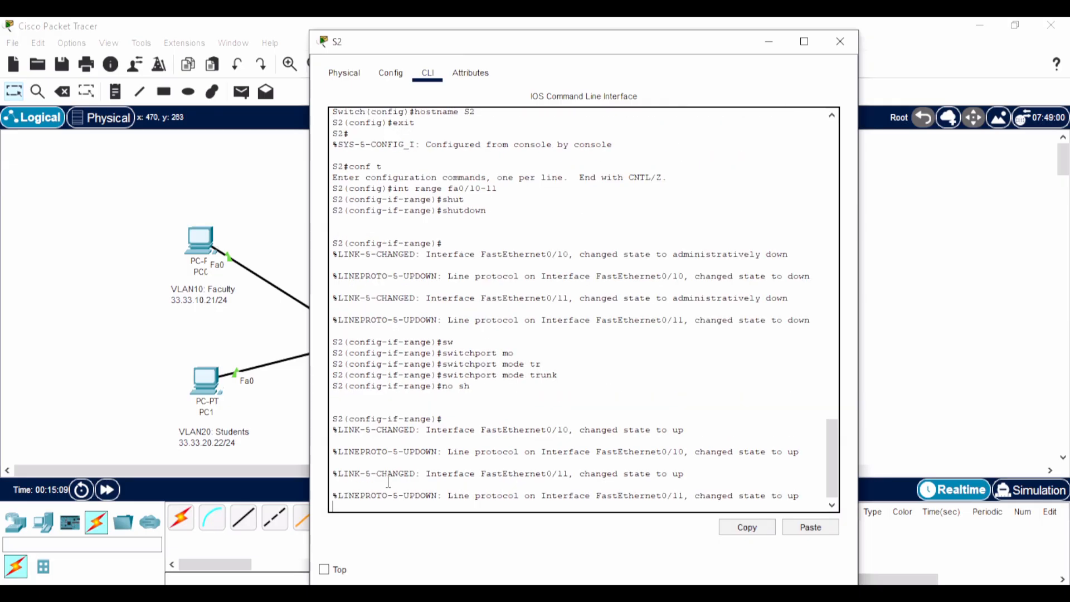
text(exit)
key(Return)
key(Return)
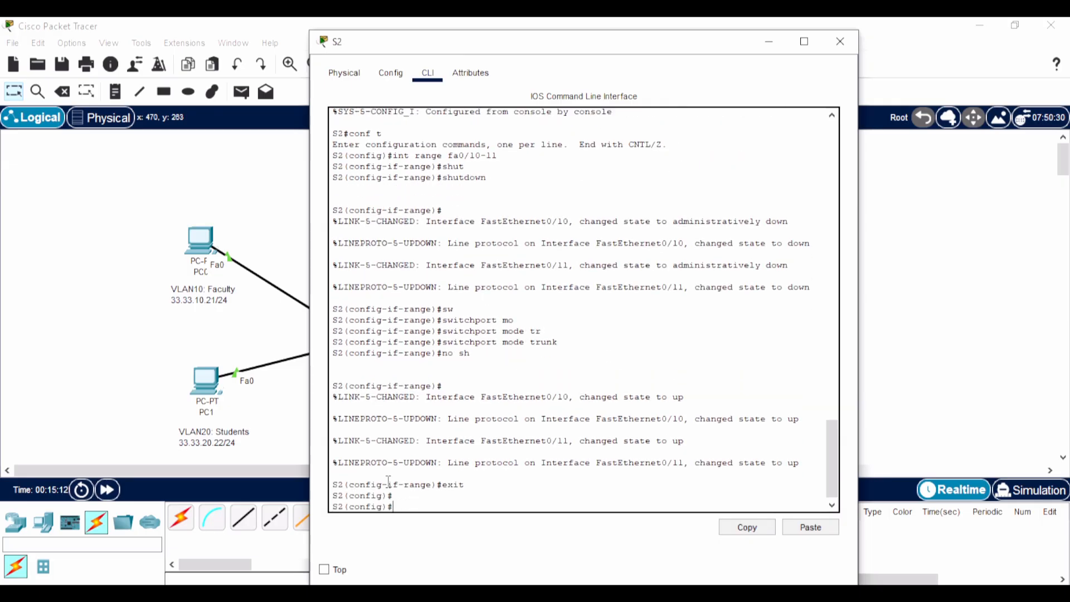
click(768, 46)
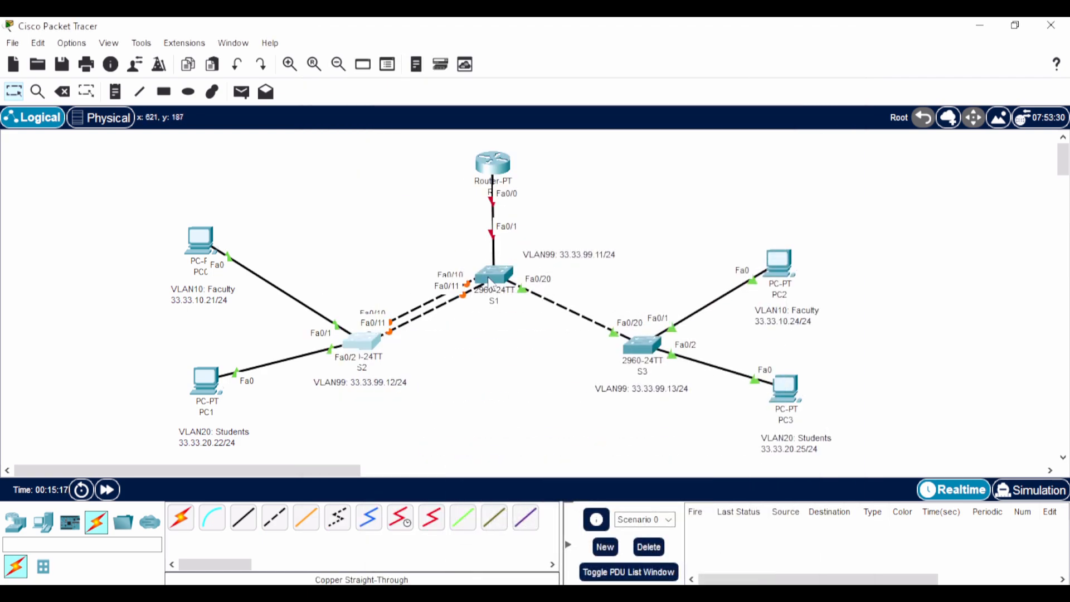
Step: Reopen switch S1's command line and enter global configuration mode with "conf t"
click(508, 279)
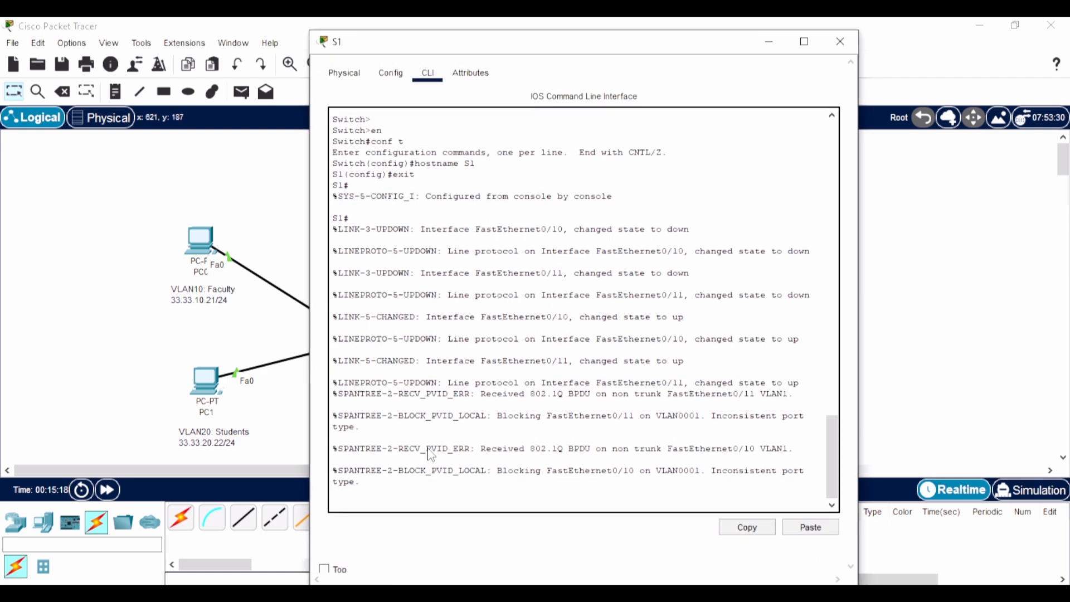
key(Return)
key(Return)
key(Return)
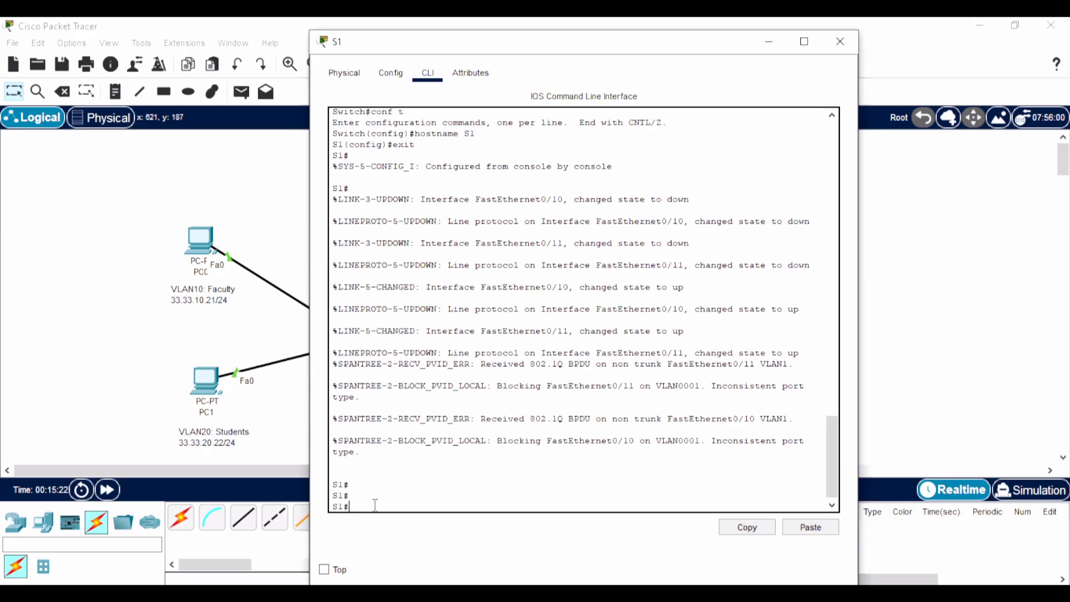
text(conf t)
key(Return)
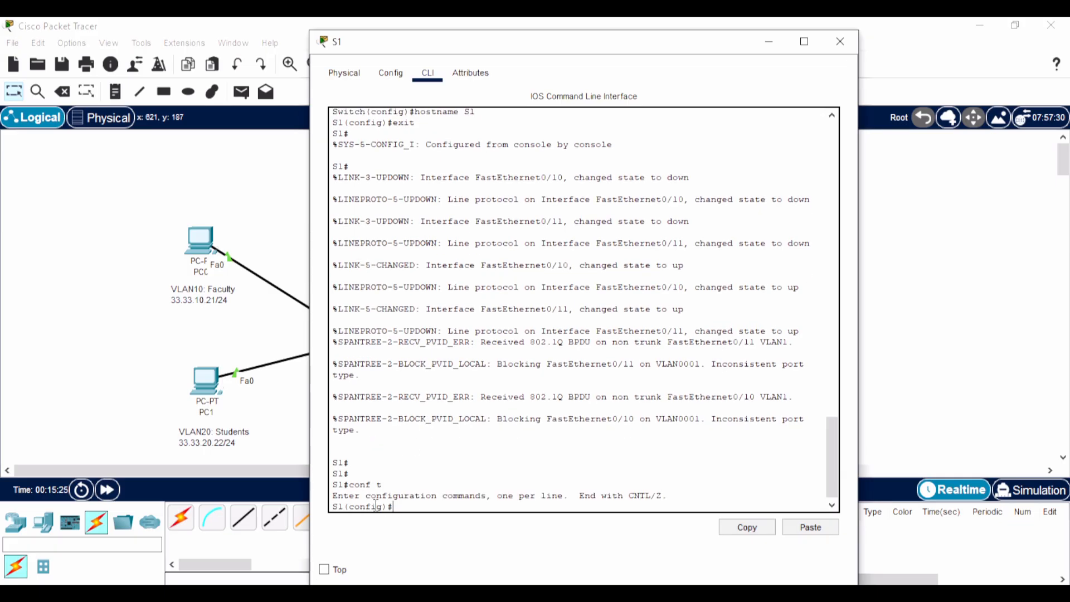
Step: Select S1's interface range fa0/10-11 and shut it down
text(int range fa0/10-11)
key(Return)
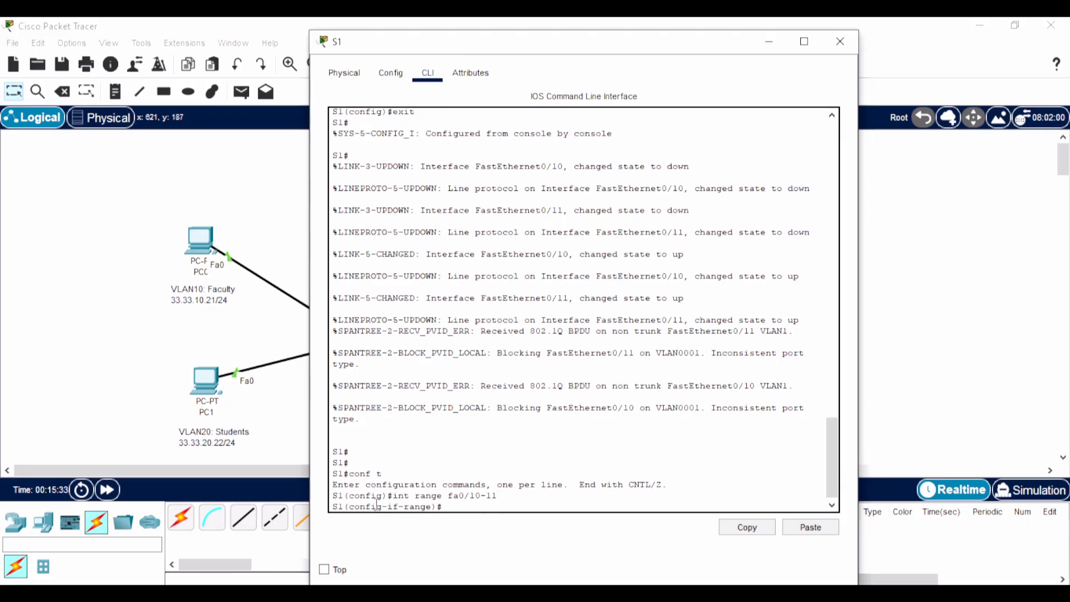
text(shu)
key(Tab)
key(Return)
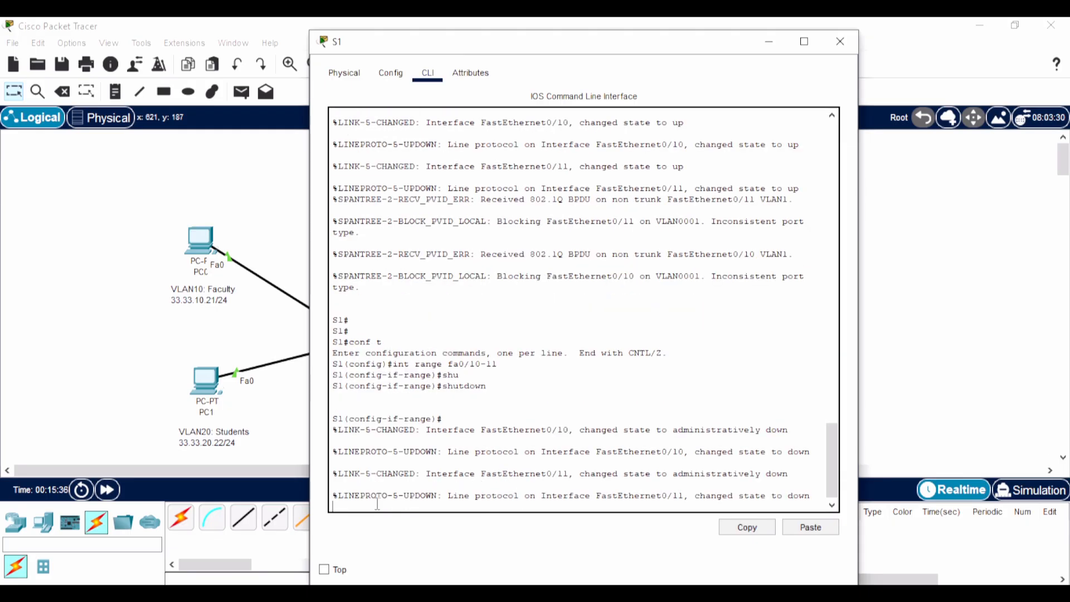
key(Return)
Step: Set S1's interfaces fa0/10-11 to trunk mode with "switchport mode trunk"
text(sw)
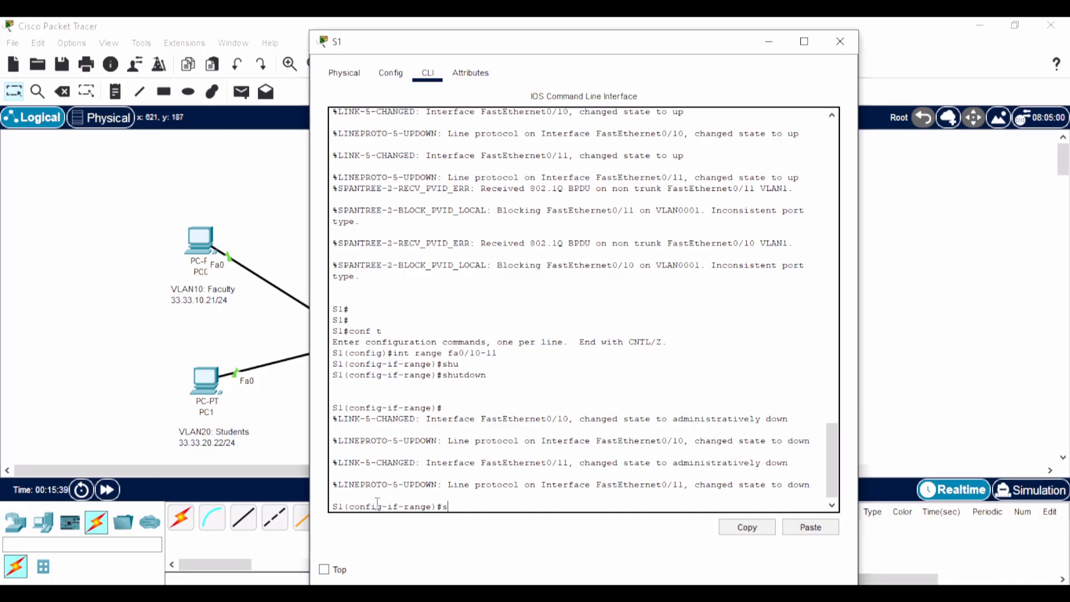
key(Tab)
text(mode)
key(Tab)
text(t)
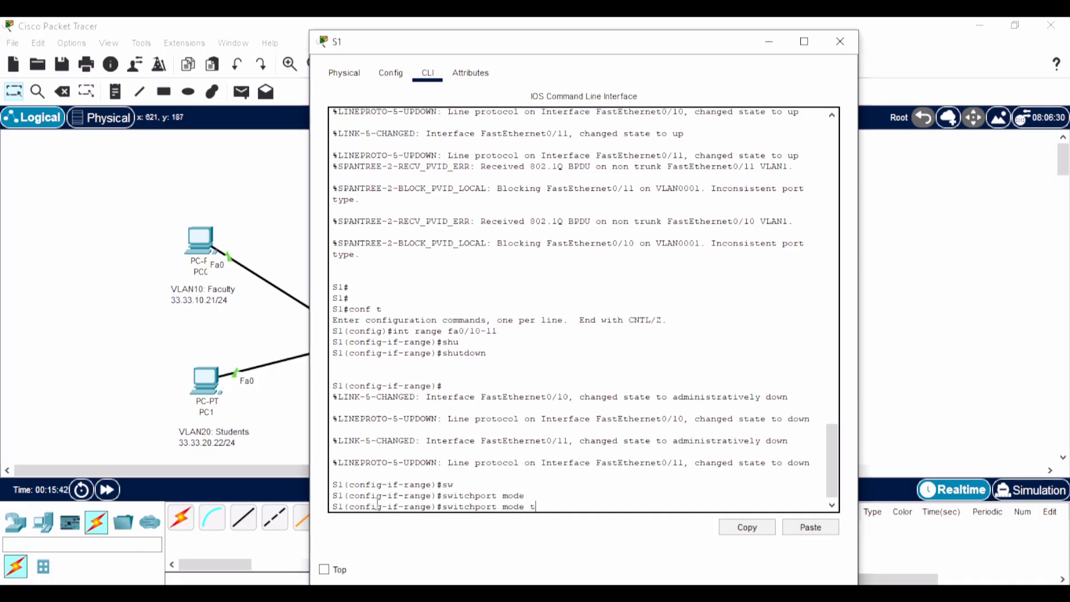
text(r)
key(Tab)
key(Return)
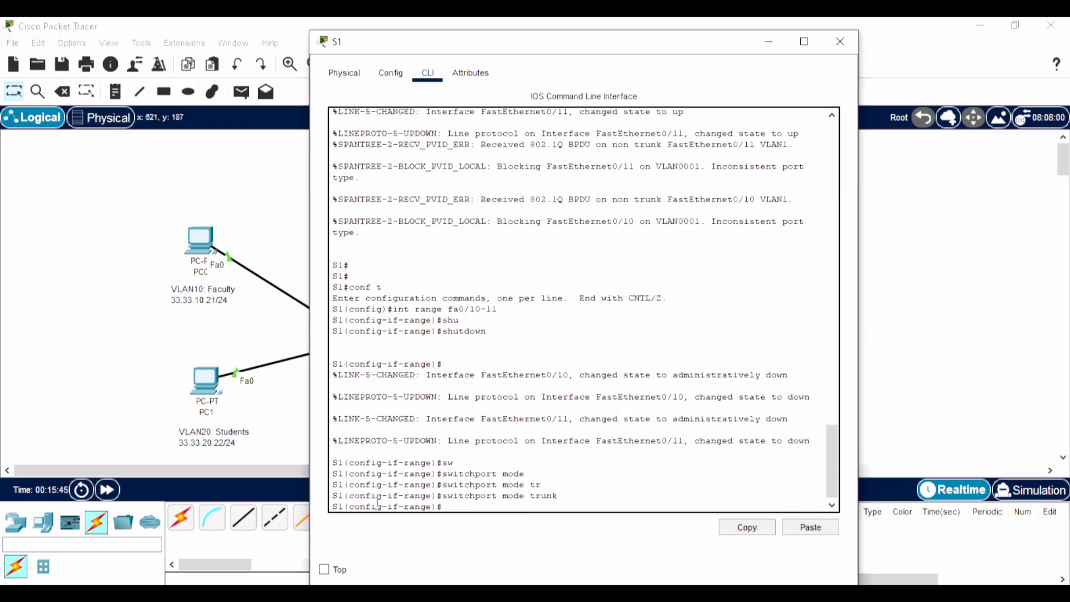
Step: Re-enable S1's interfaces fa0/10-11 with "no shutdown", exit to global configuration mode, and minimize the S1 window
text(no sh)
key(Tab)
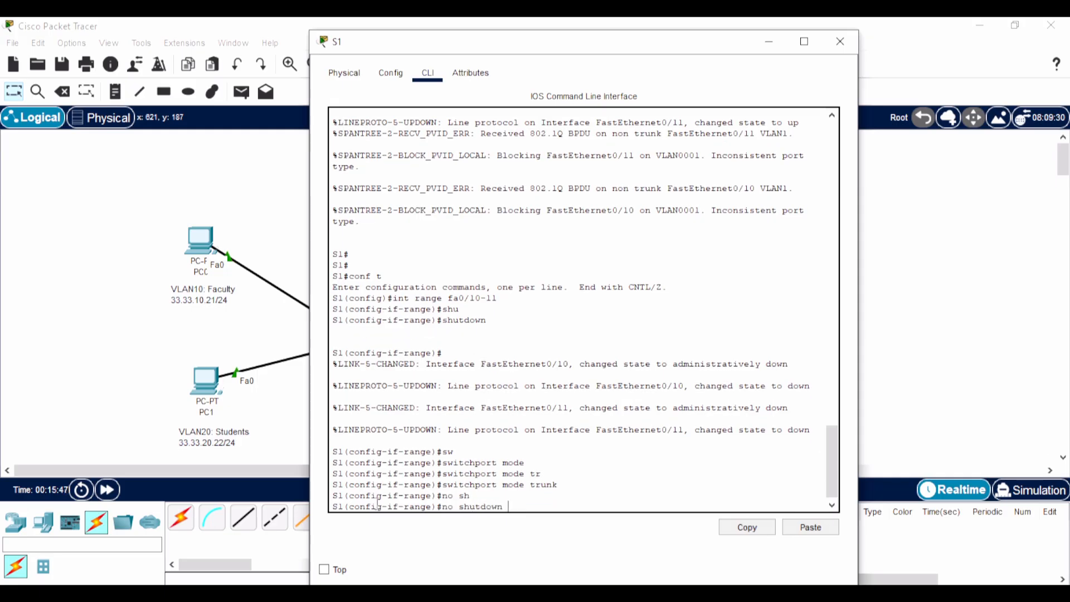
key(Return)
text(exit)
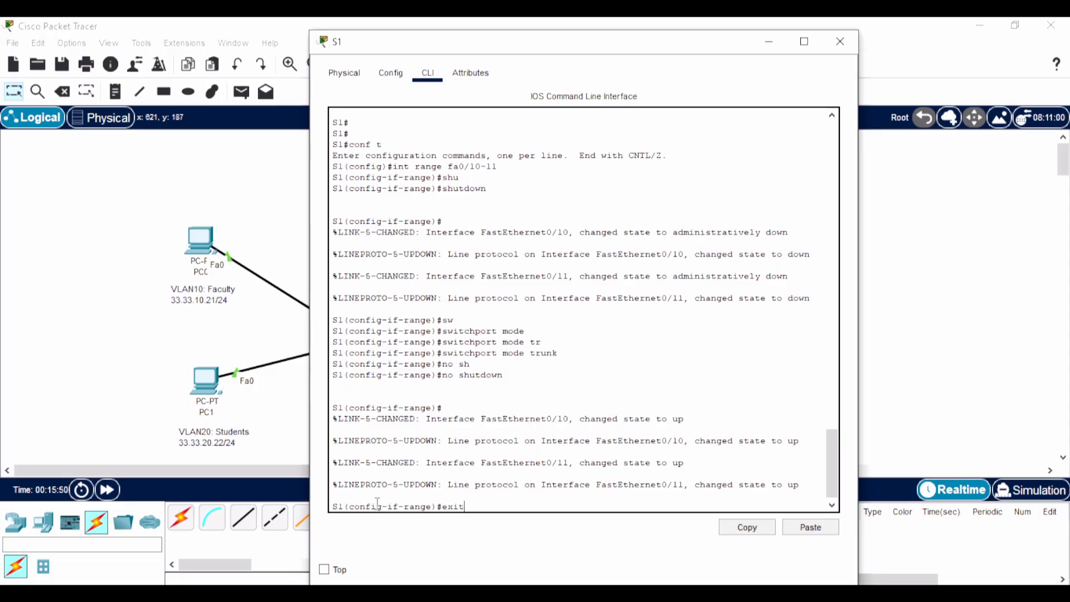
key(Return)
key(Return)
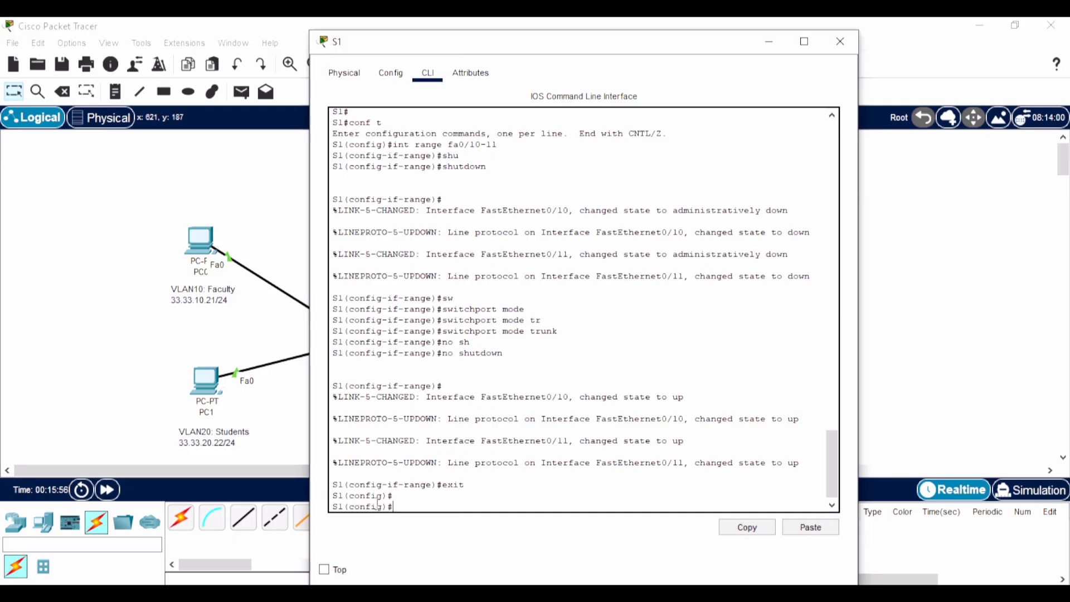
click(768, 41)
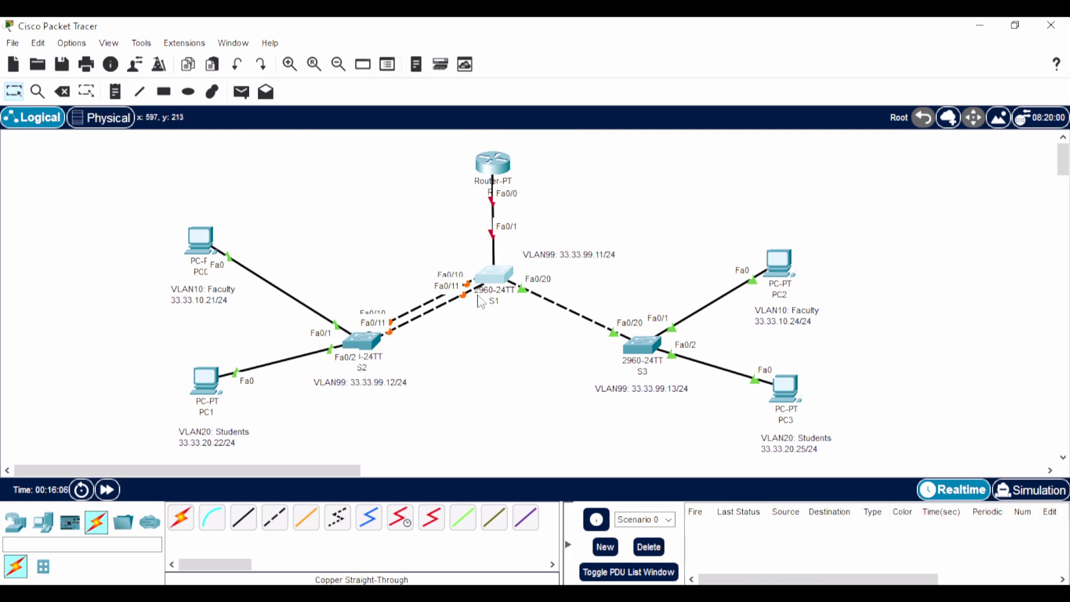
Step: Reopen switch S2's command line and select the interface range fa0/10-11
mouse_move(495, 287)
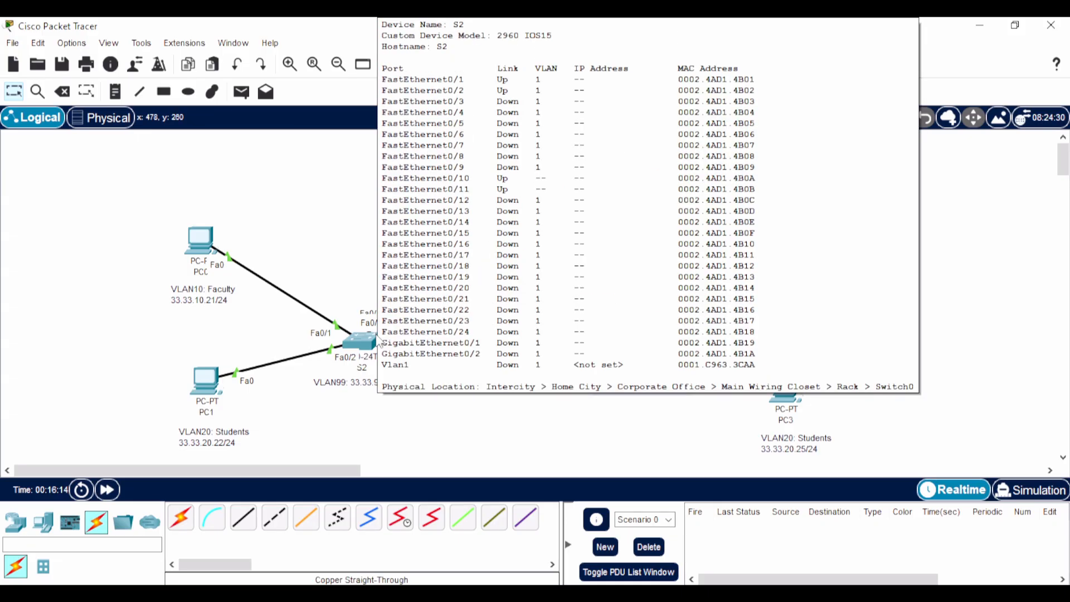
mouse_move(371, 344)
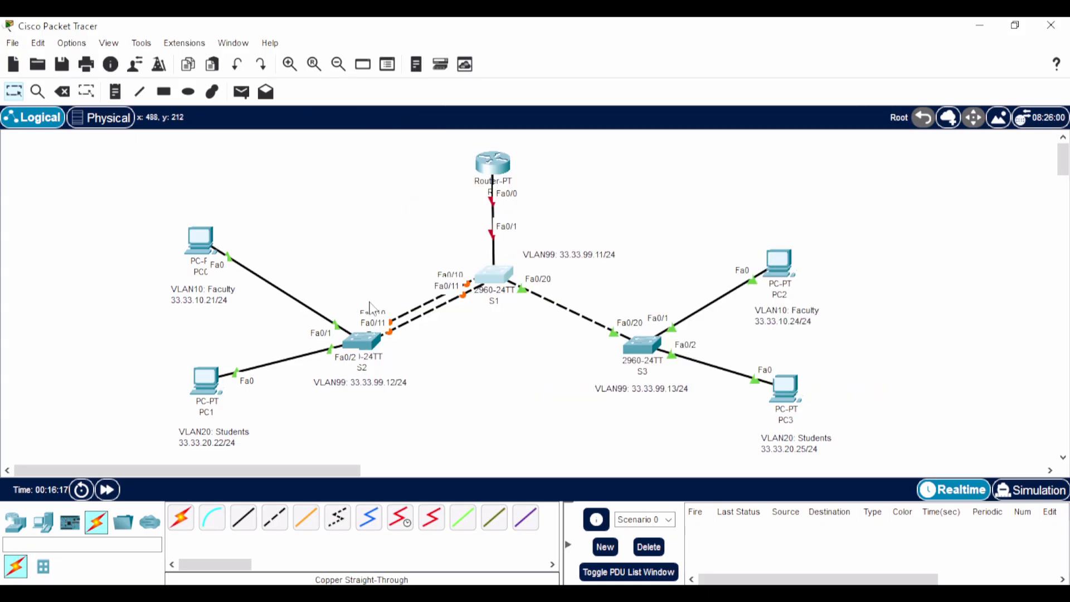
click(366, 347)
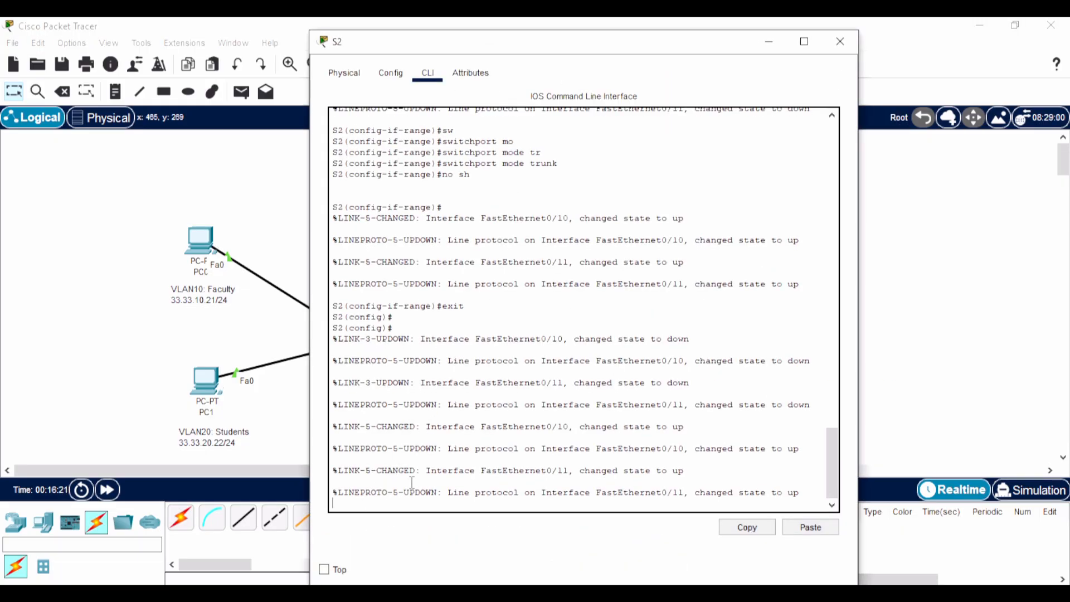
key(Return)
text(in)
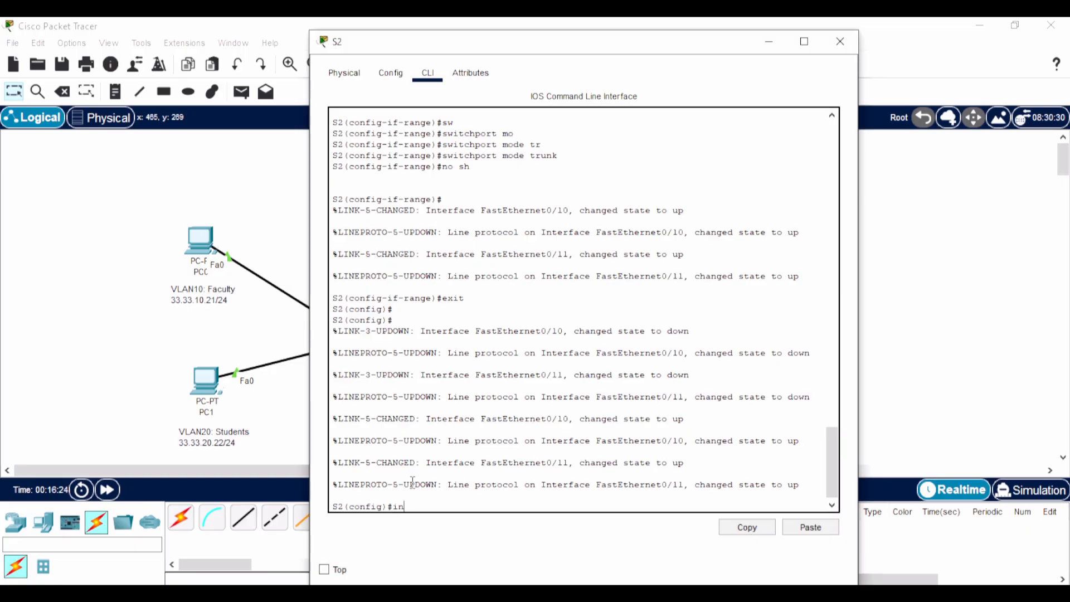
text(t range fa0/10-11)
key(Return)
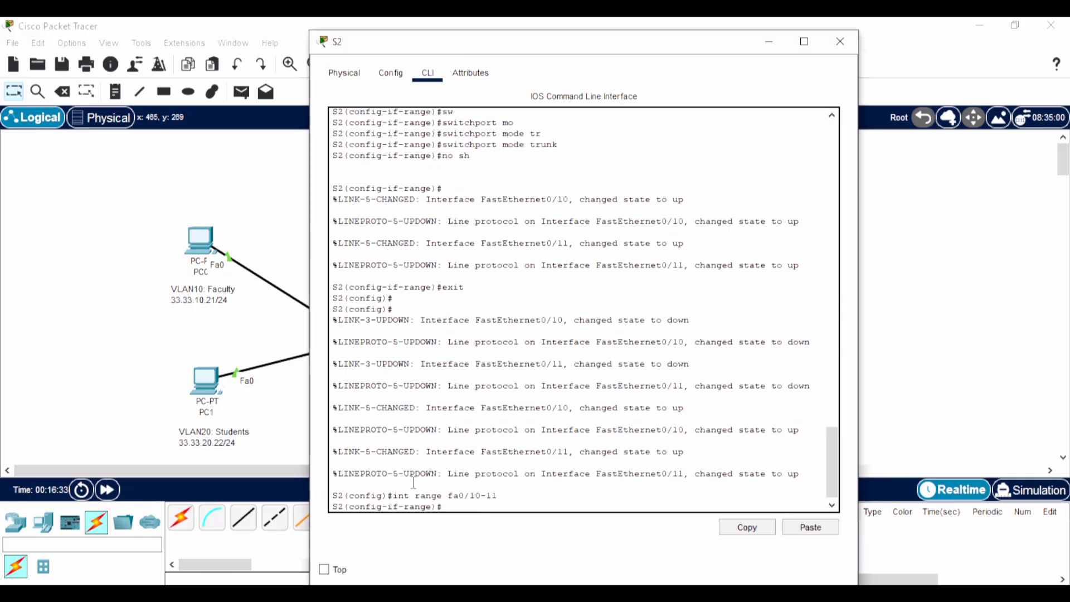
text(cha)
key(Tab)
text(nnel)
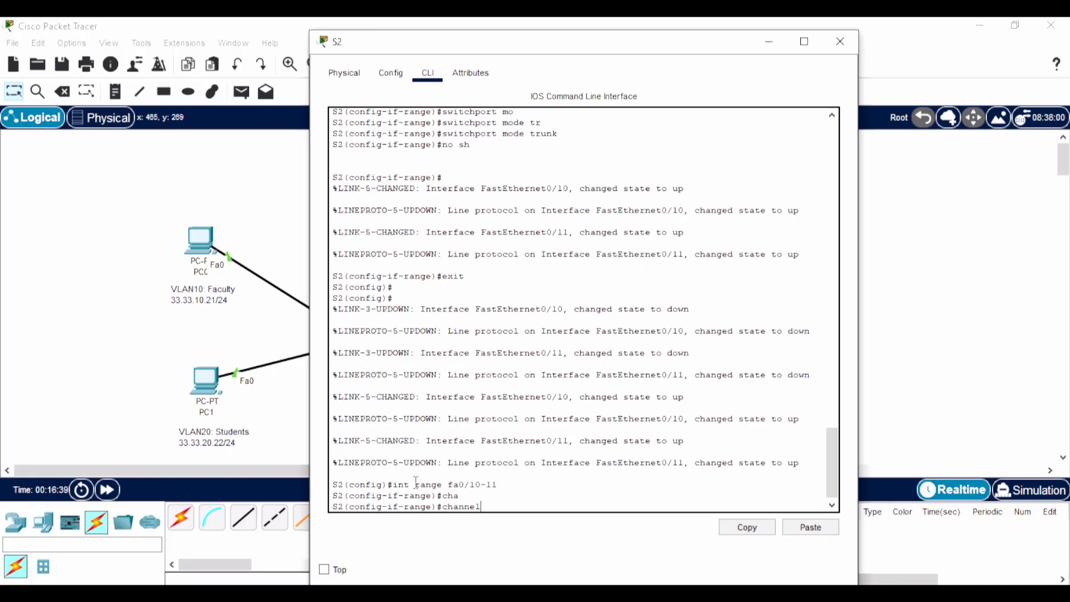
text(-gro)
key(Tab)
text(1)
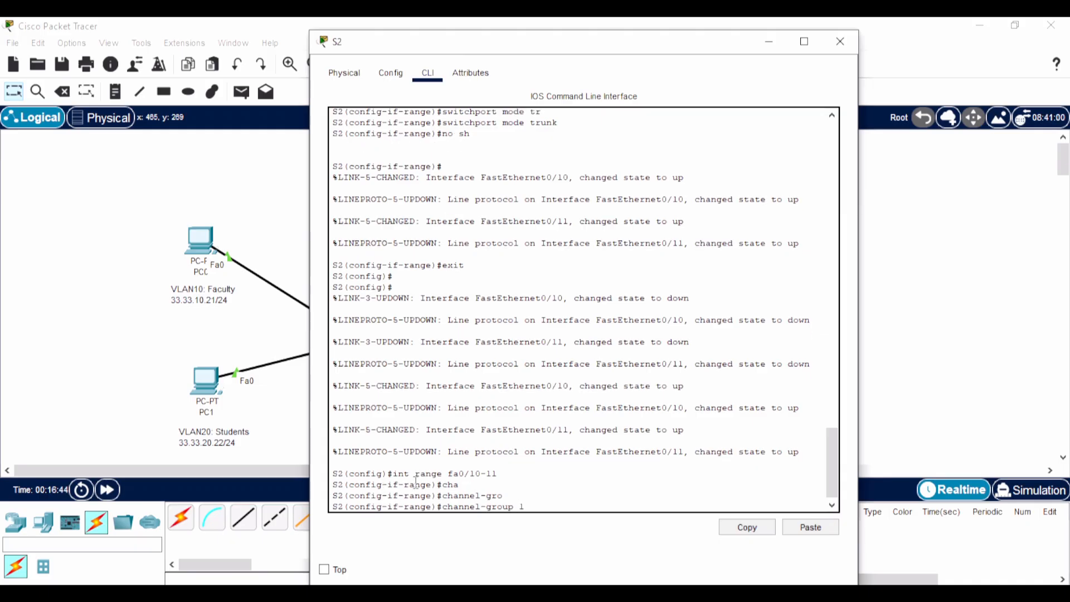
text( mode de)
key(Tab)
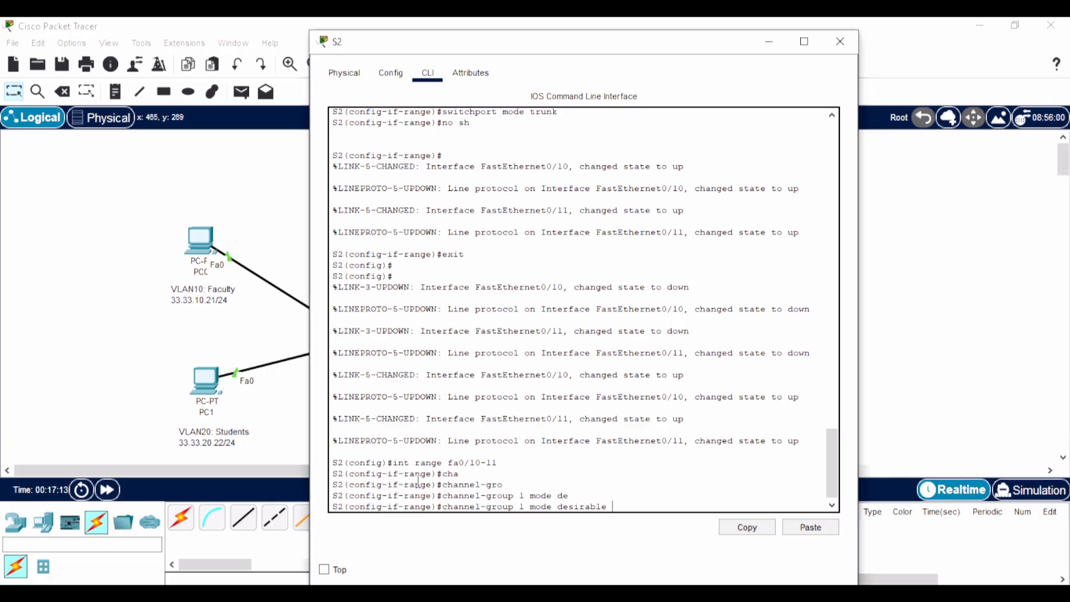
key(BackSpace)
key(BackSpace)
key(BackSpace)
key(BackSpace)
key(BackSpace)
key(BackSpace)
key(BackSpace)
key(BackSpace)
key(BackSpace)
key(BackSpace)
key(BackSpace)
key(BackSpace)
key(BackSpace)
key(BackSpace)
key(BackSpace)
key(BackSpace)
key(BackSpace)
key(BackSpace)
key(BackSpace)
key(BackSpace)
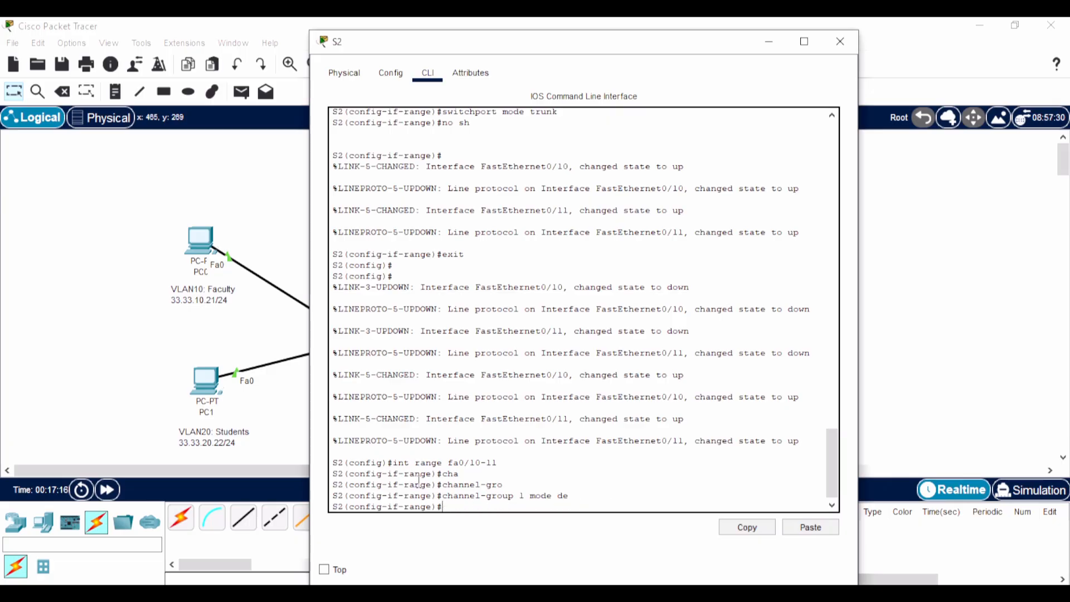
Step: Shut down S2's interfaces fa0/10-11 with "shutdown"
text(shut)
key(Tab)
key(Return)
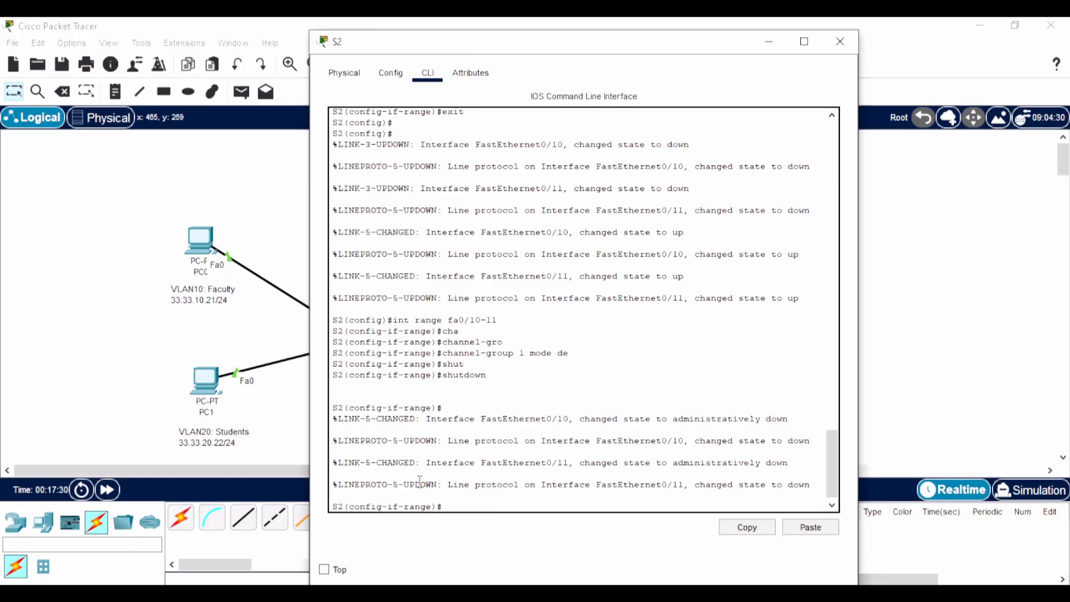
Step: Assign S2's interfaces fa0/10-11 to EtherChannel group 1 with "channel-group 1 mode desirable"
key(Up)
key(Up)
key(Up)
key(Up)
key(Down)
key(Down)
key(Down)
key(Down)
text(channe)
key(Tab)
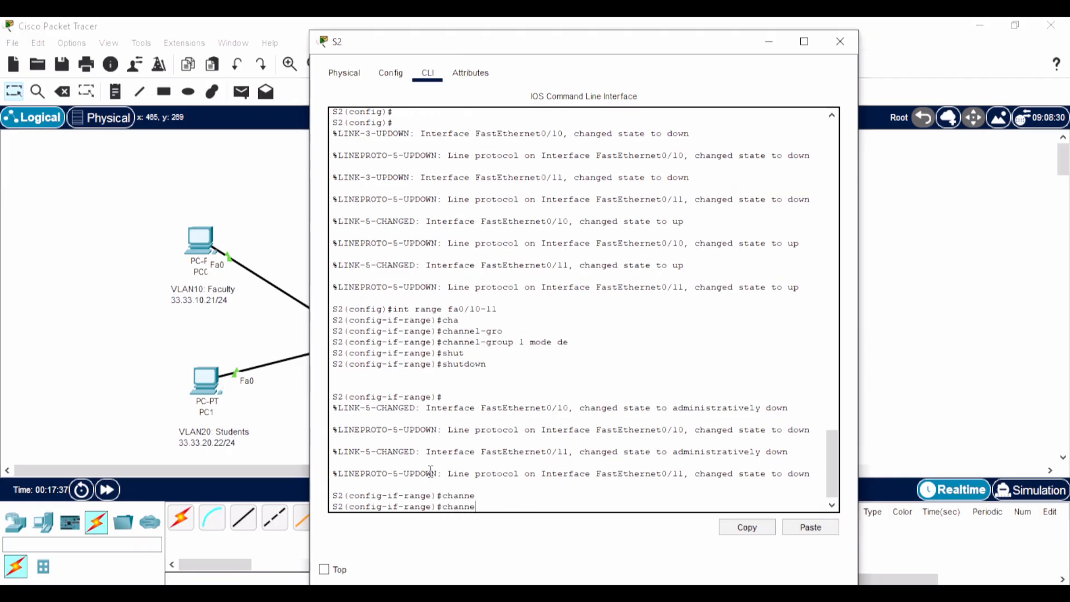
text(l-gr)
key(Tab)
text(1)
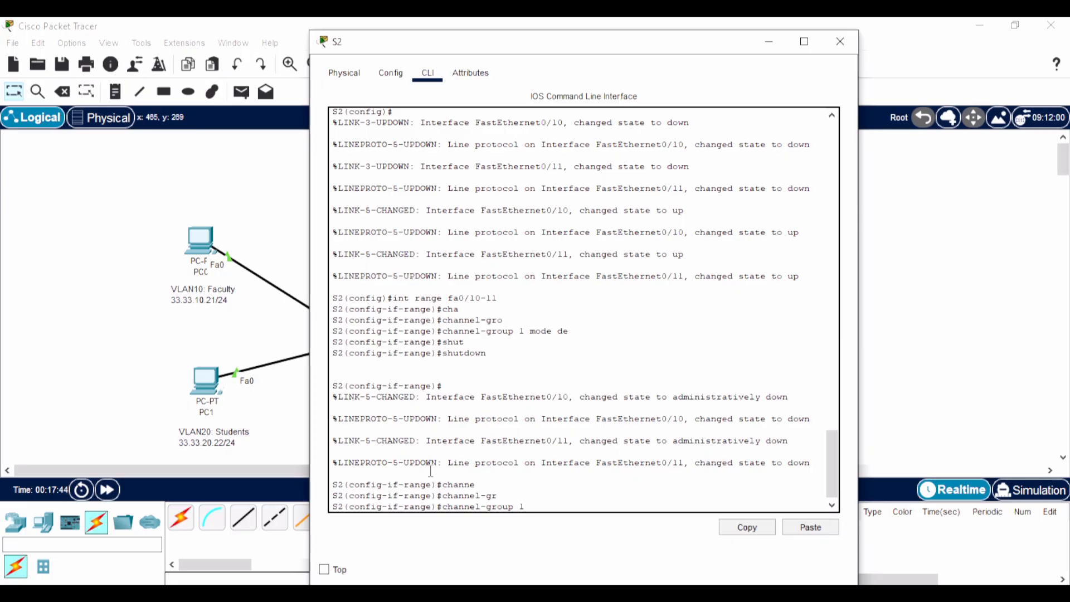
text( mod)
key(Tab)
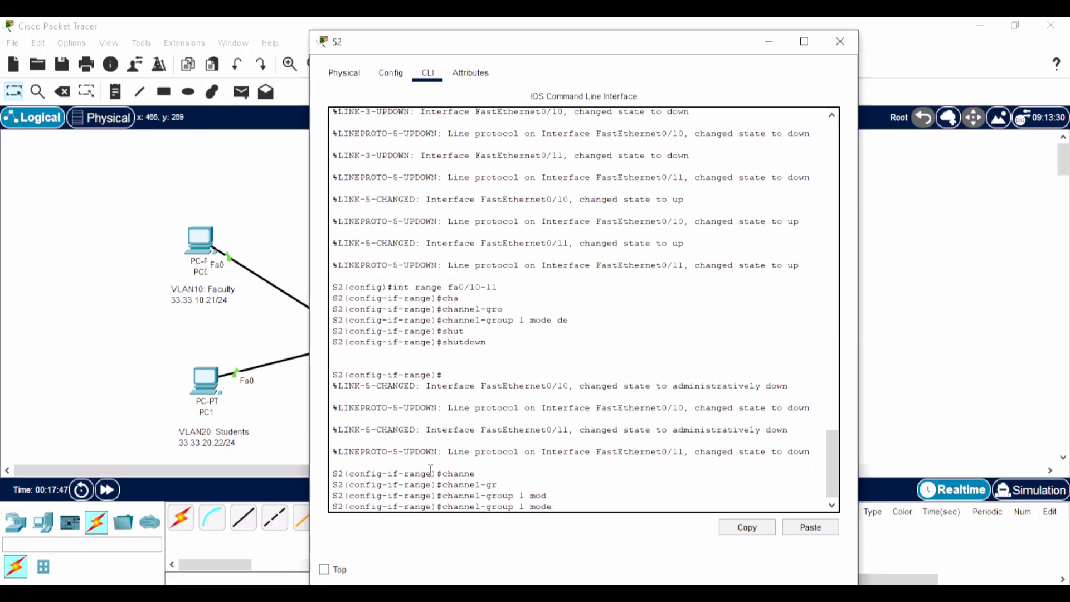
text(de)
key(Tab)
key(Return)
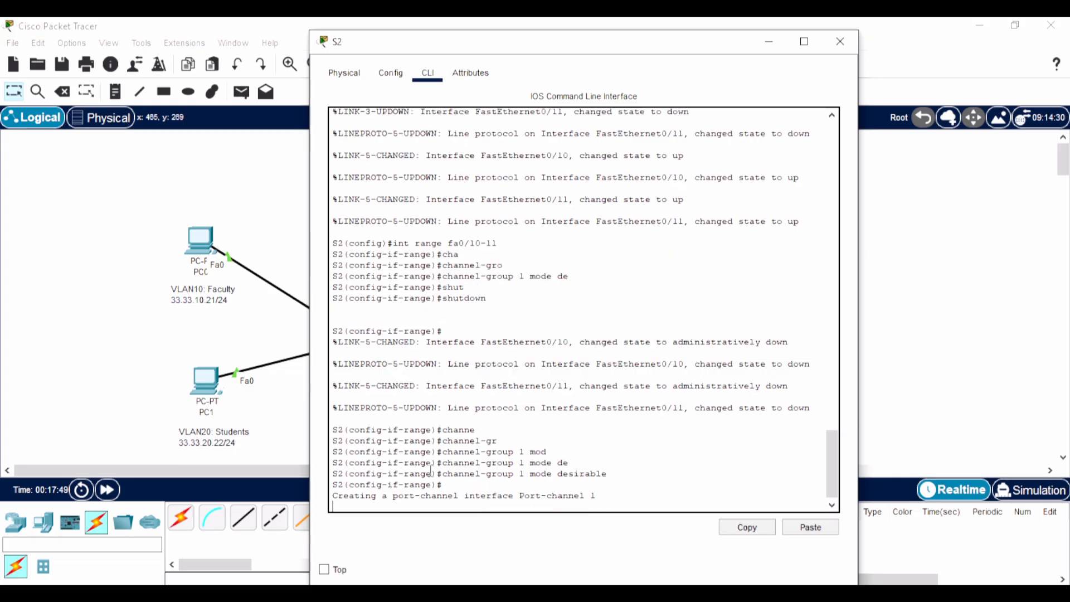
key(Return)
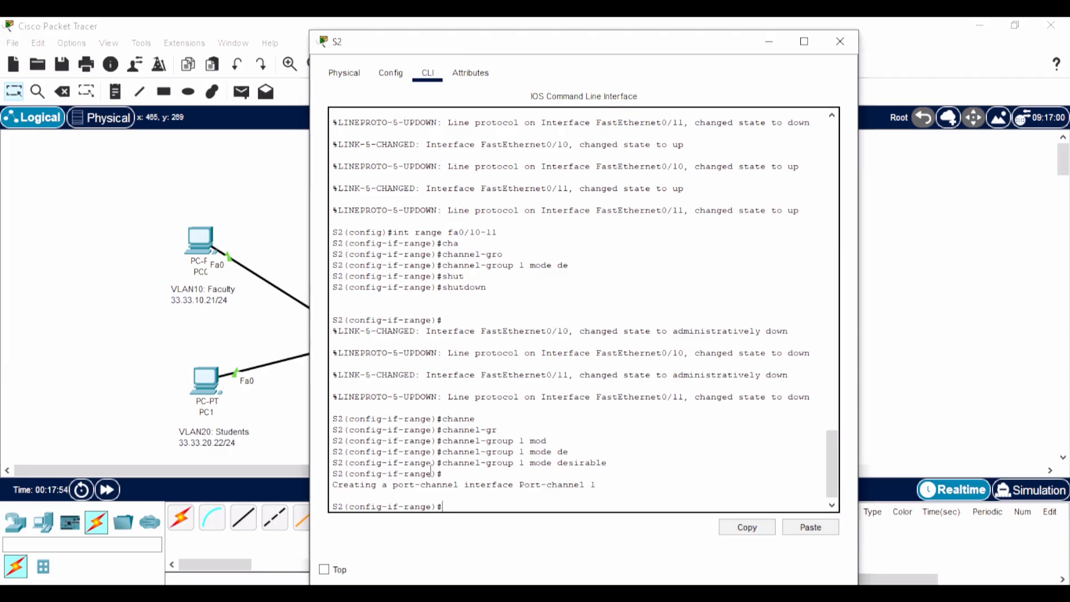
Step: Re-enable S2's interfaces fa0/10-11 with "no shutdown", exit to global configuration mode, and minimize the S2 window
text(no shu)
key(Tab)
key(Return)
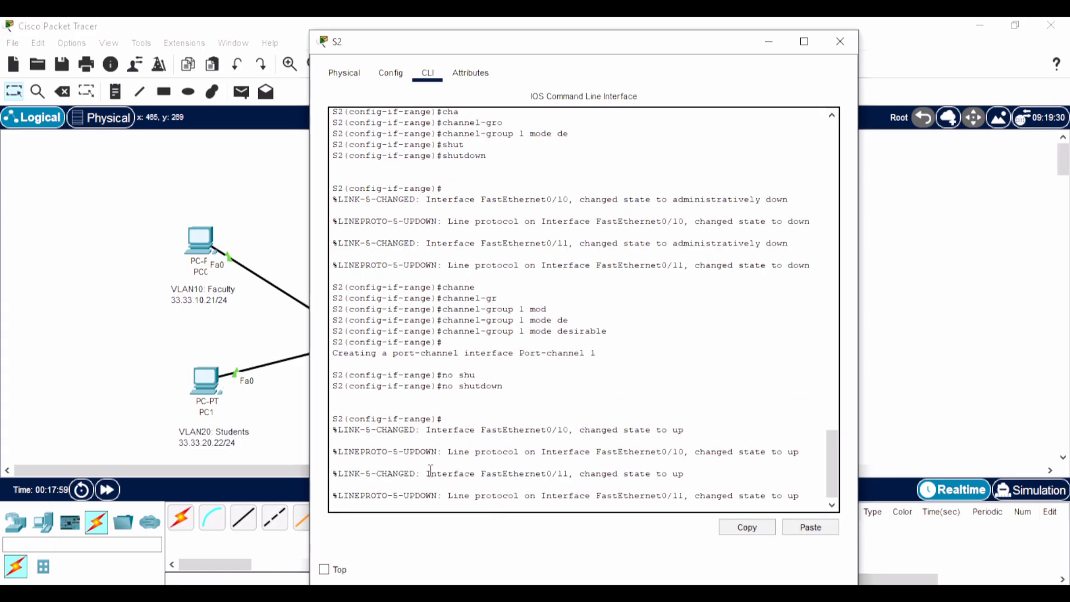
text(exit)
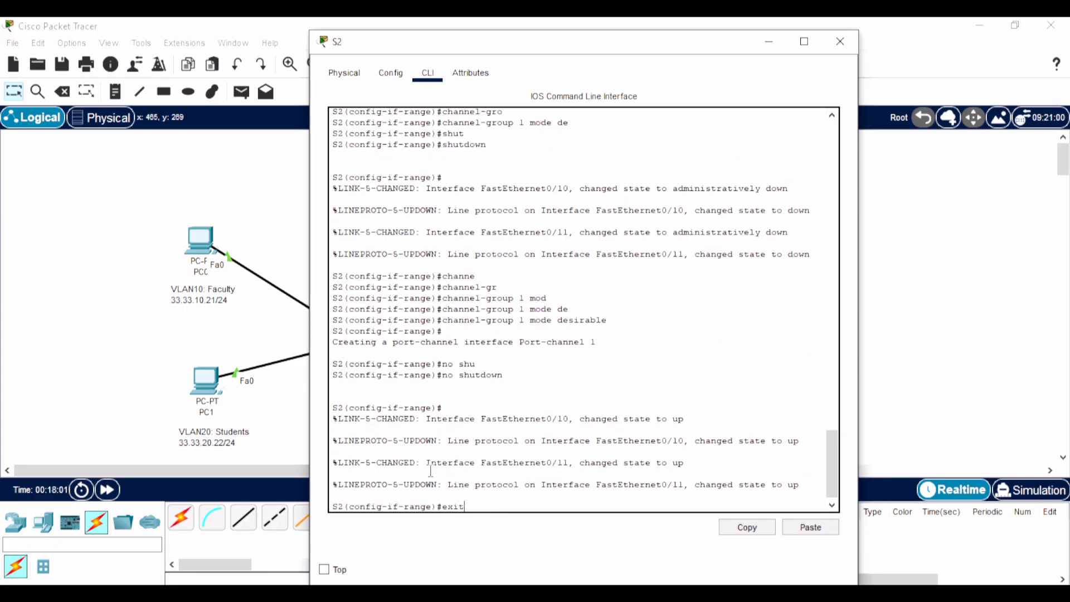
key(Return)
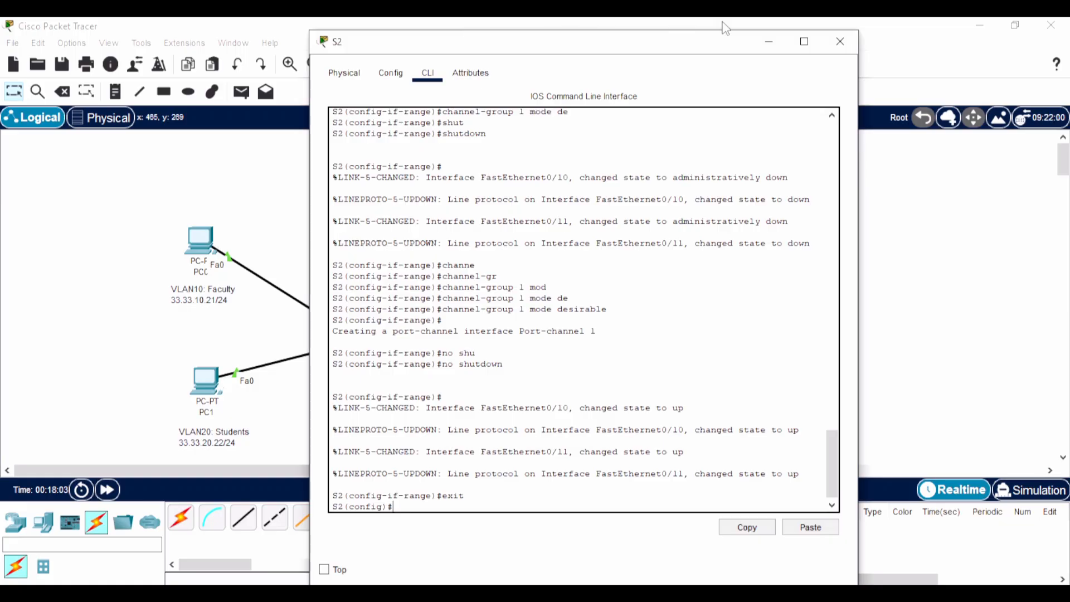
click(840, 41)
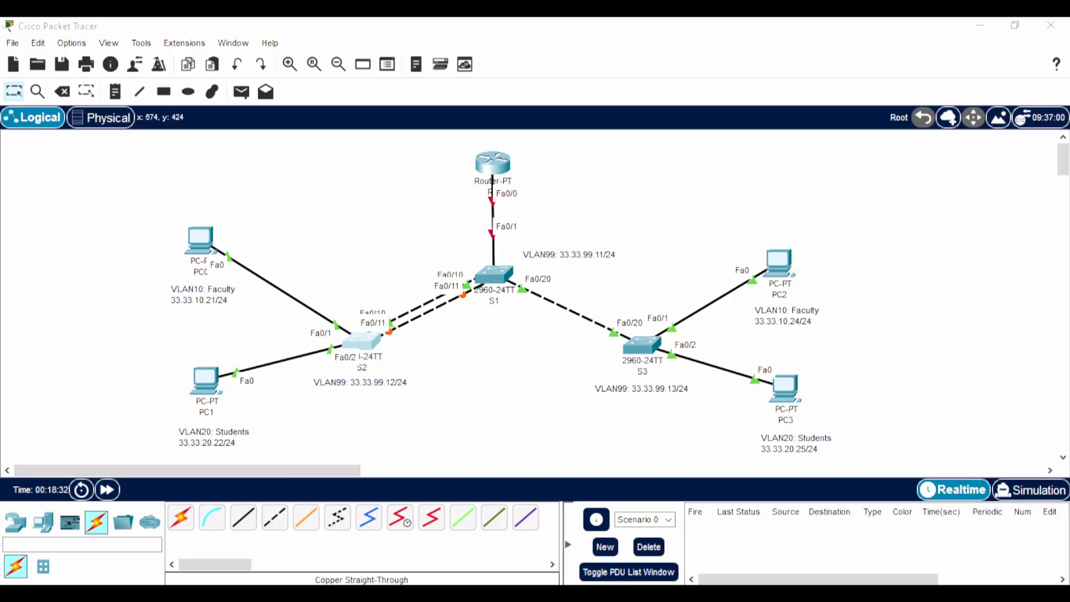
Step: Bring back S2's command line and list the available interface types with "interface ?"
mouse_move(641, 583)
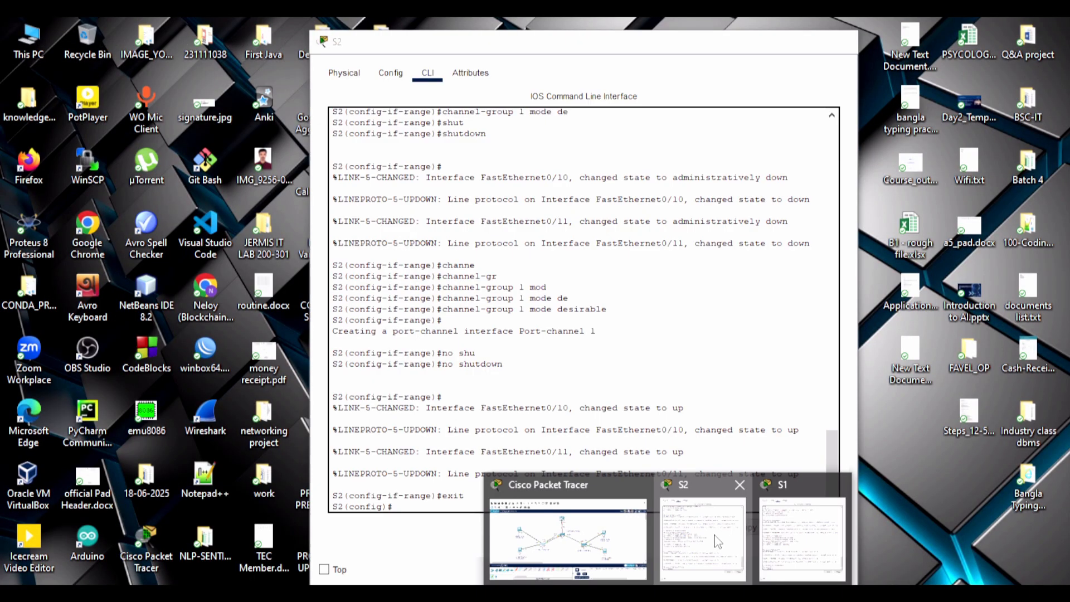
click(717, 541)
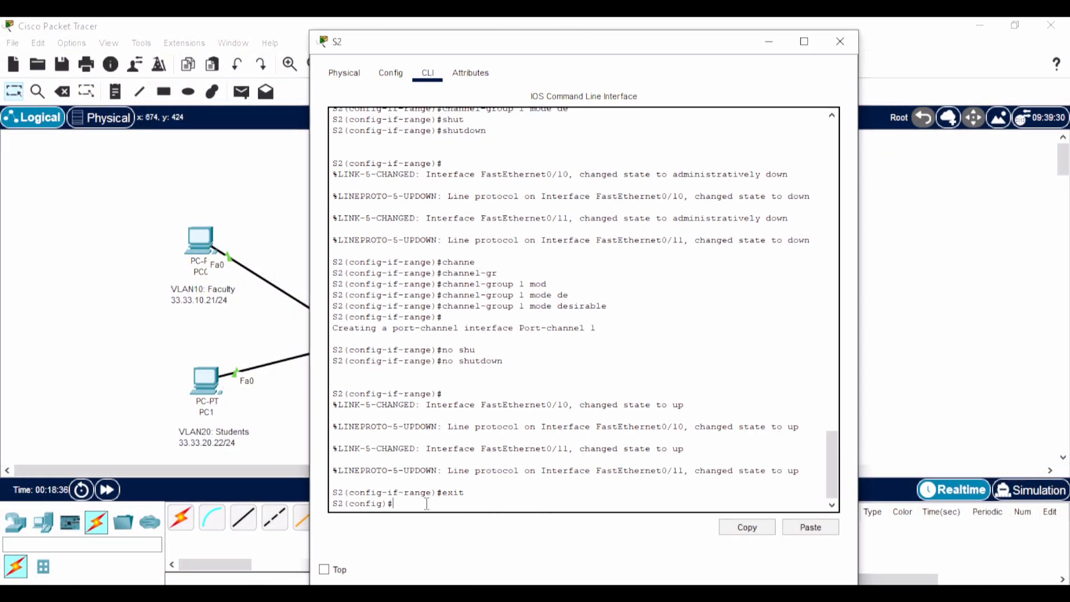
text(int)
key(Tab)
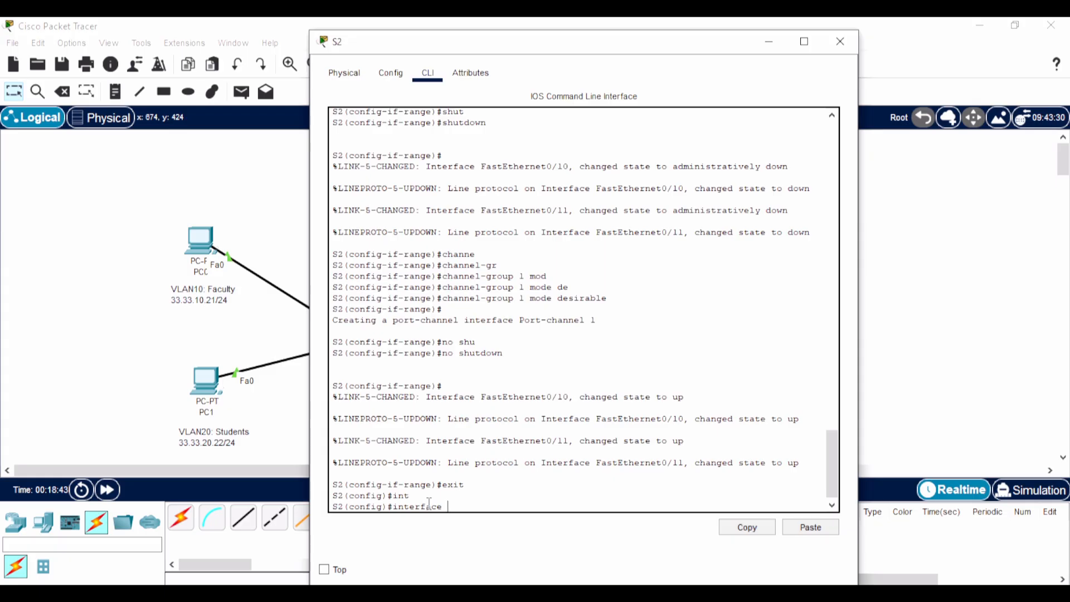
text(?)
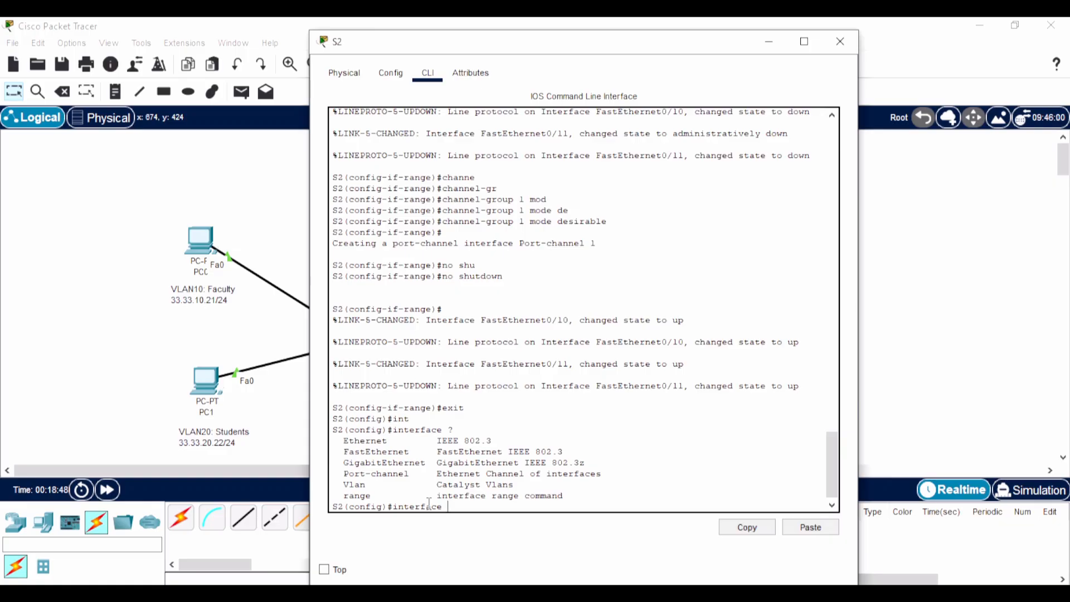
drag(338, 474, 411, 474)
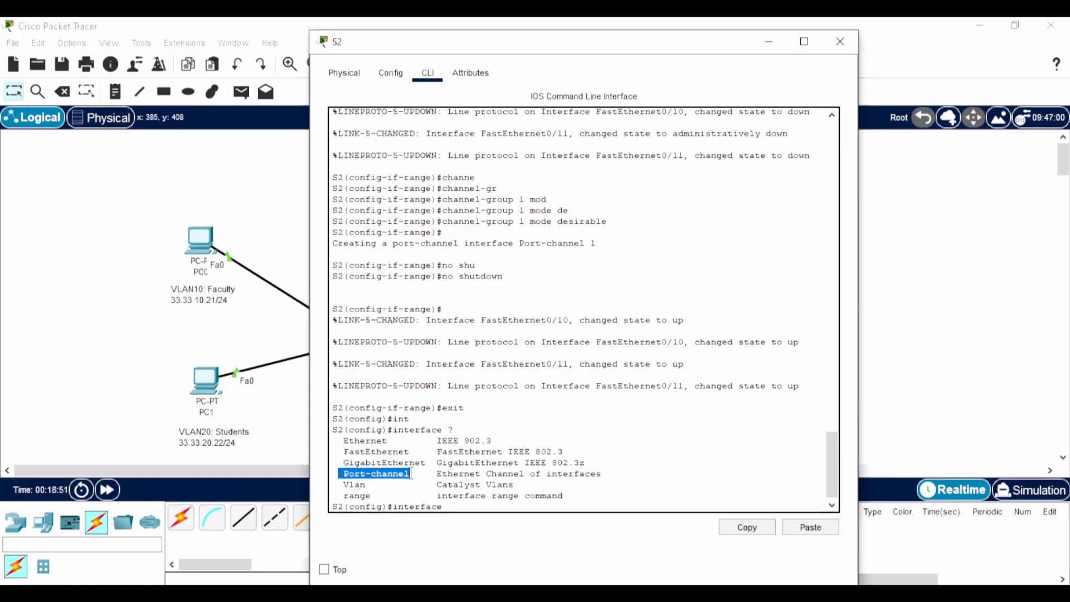
click(446, 505)
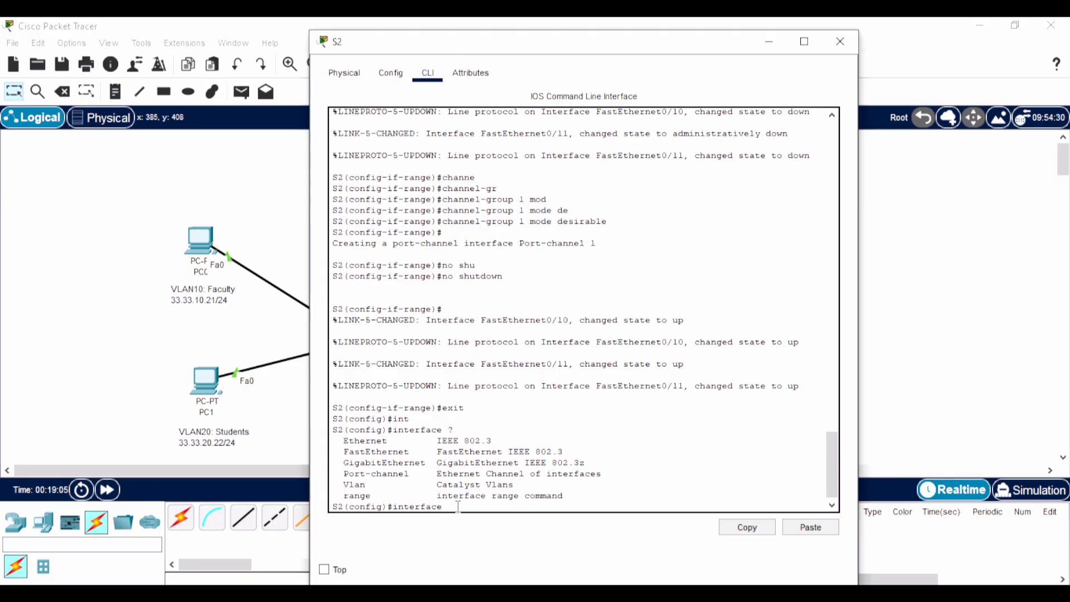
Step: Enter S2's interface port-channel 1 and set it to trunk mode with "switchport mode trunk"
text(r)
key(Tab)
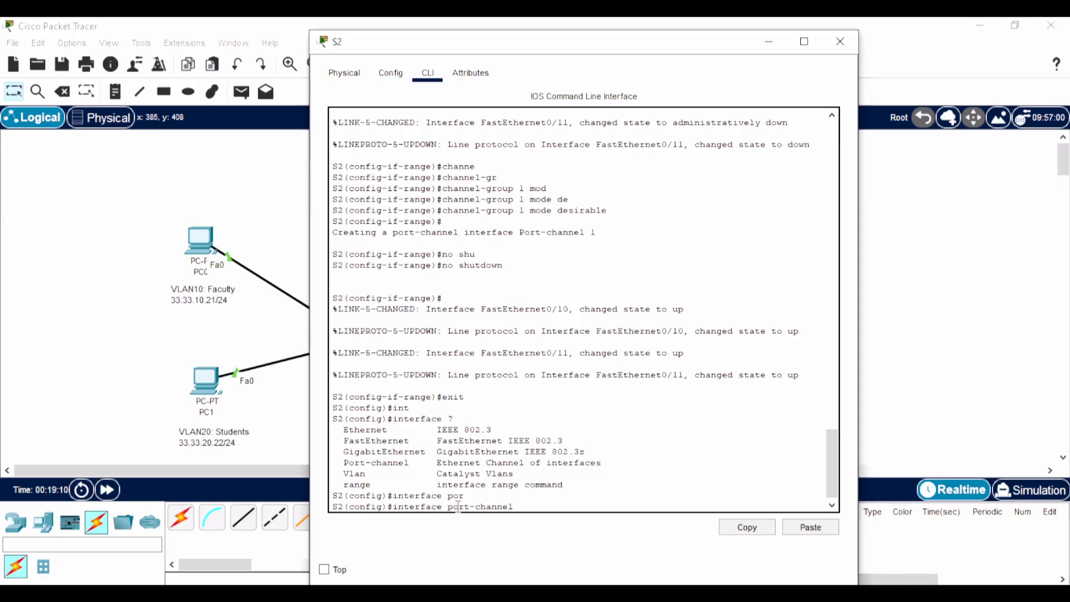
text(1)
key(Return)
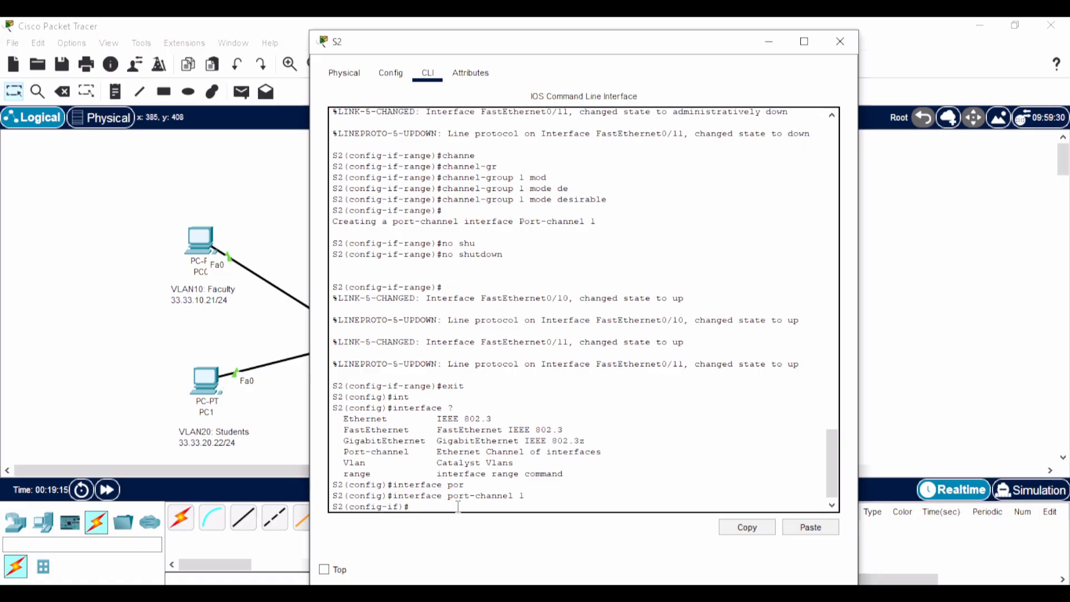
text(sw)
key(Tab)
text(mode)
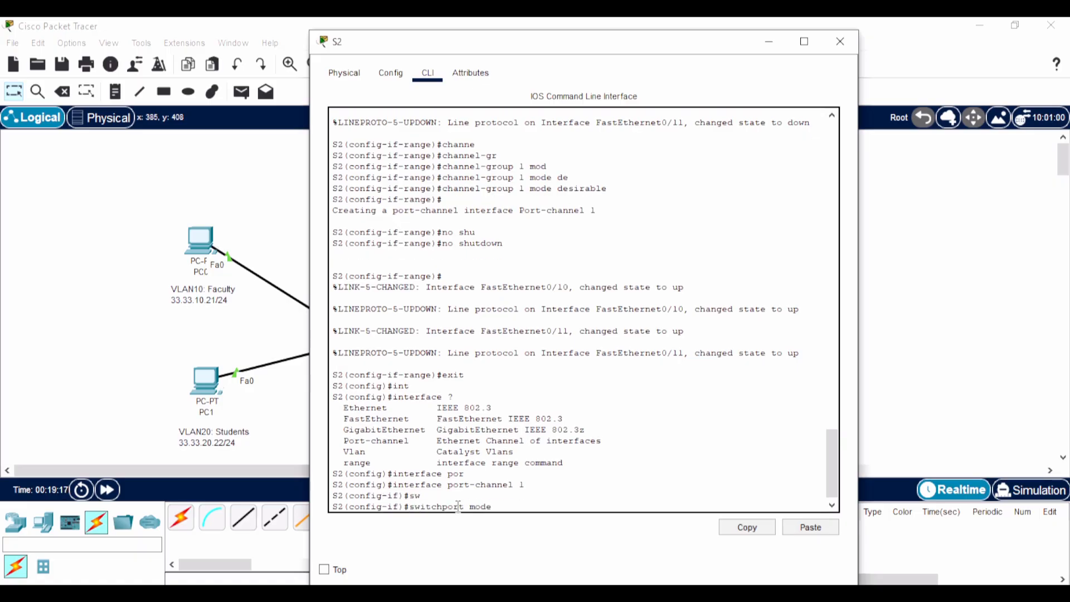
text( tru)
key(Tab)
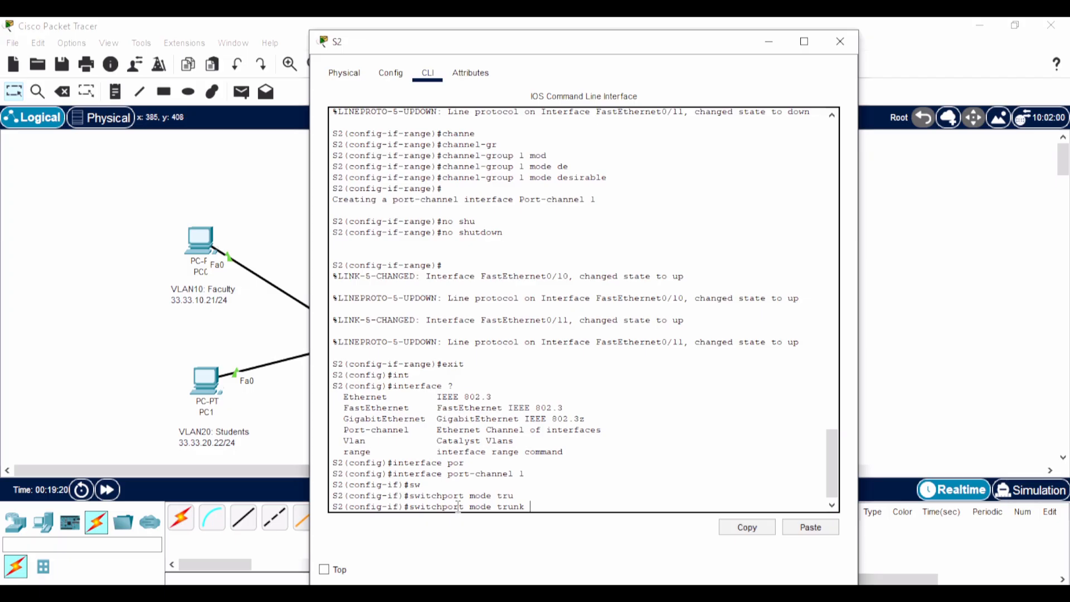
key(Return)
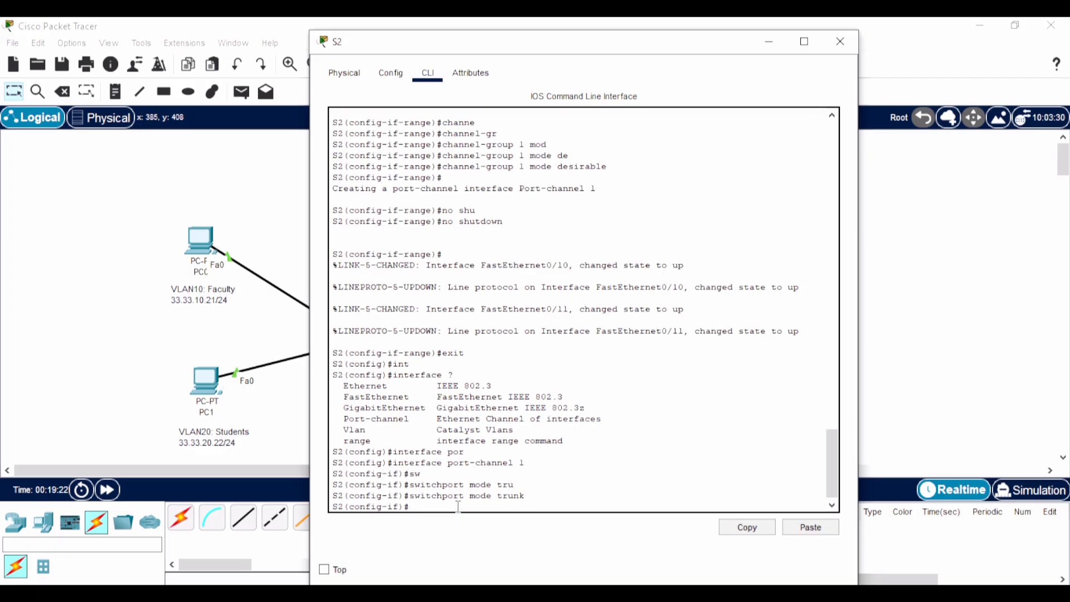
Step: Enable S2's port-channel 1 with "no shutdown" and exit to global configuration mode
text(no shu)
key(Tab)
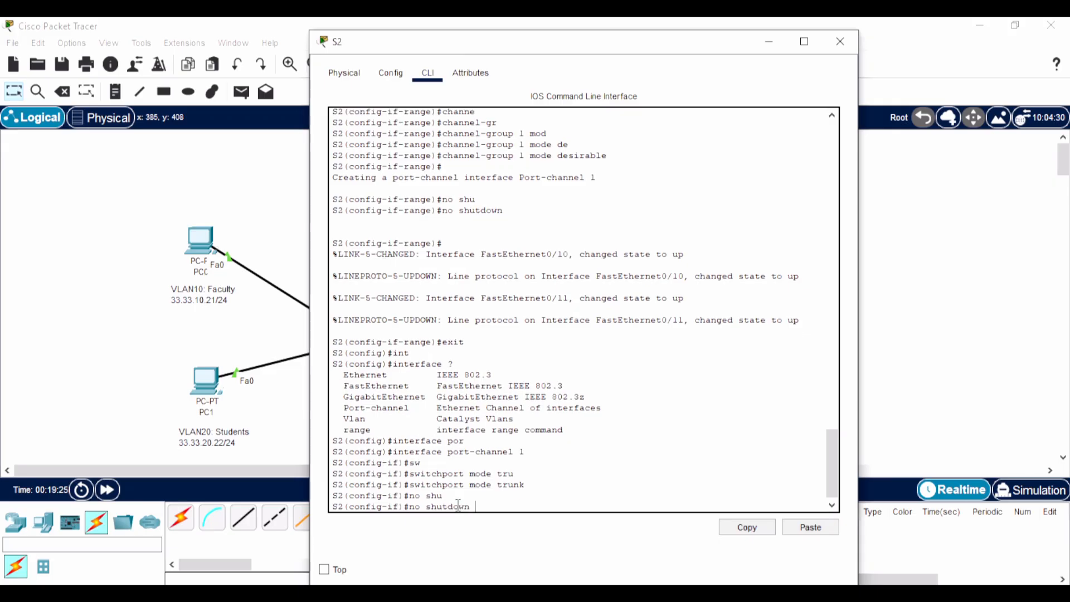
key(Return)
text(exit)
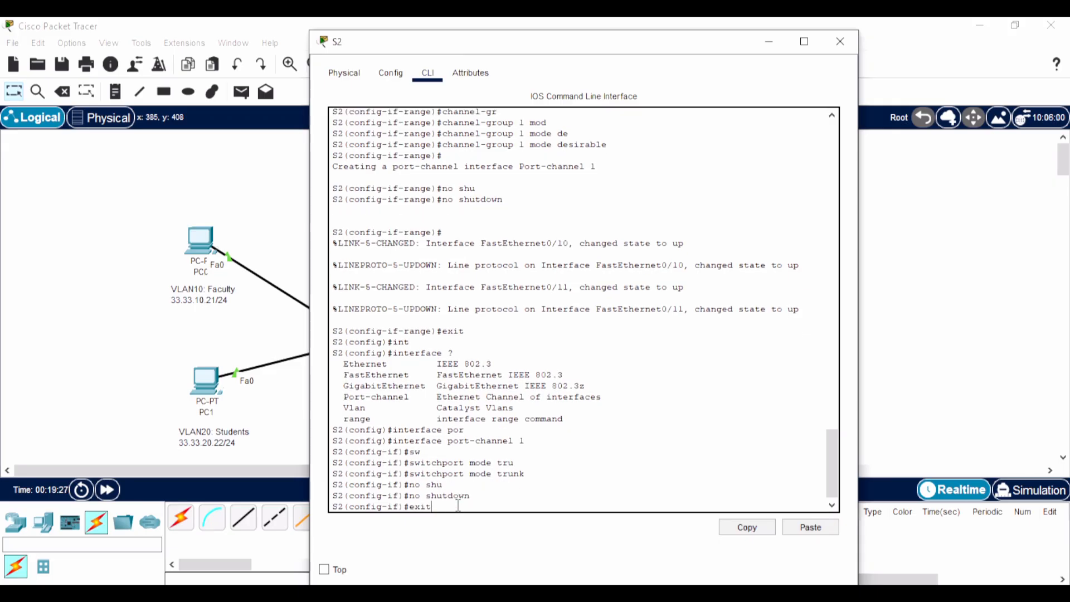
key(Tab)
key(Return)
key(Return)
Step: Exit to S2's privileged mode and display the running configuration with "sh r"
text(ex)
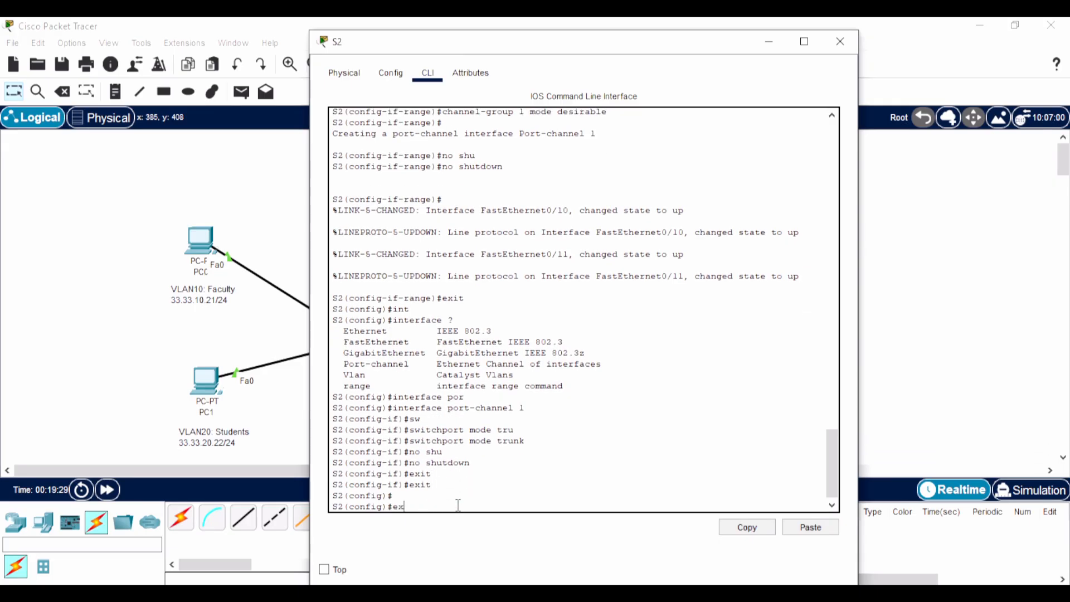
text(it)
key(Return)
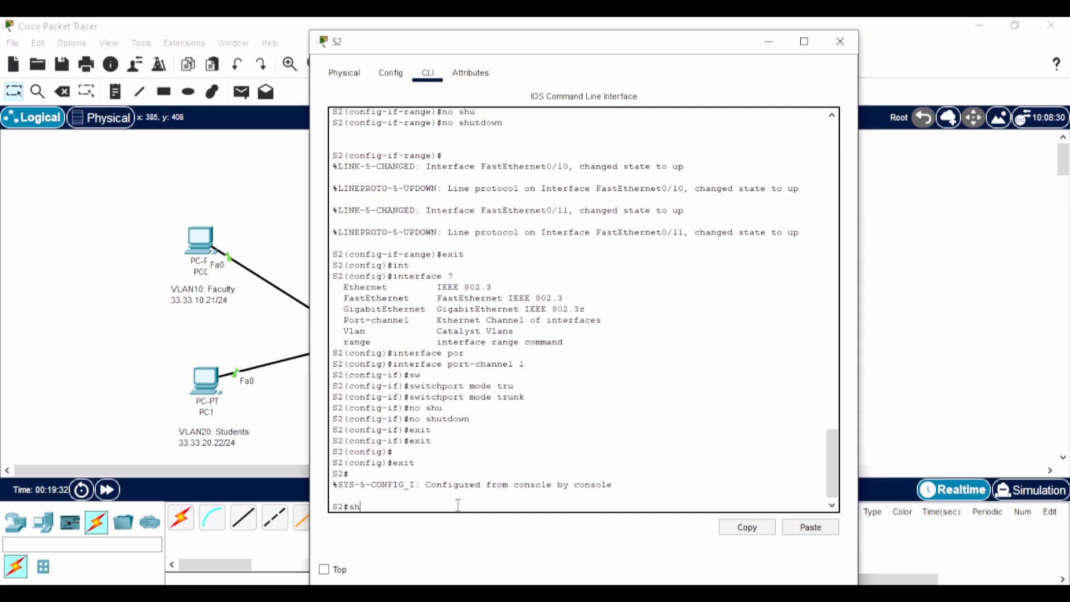
text(sh r)
key(Return)
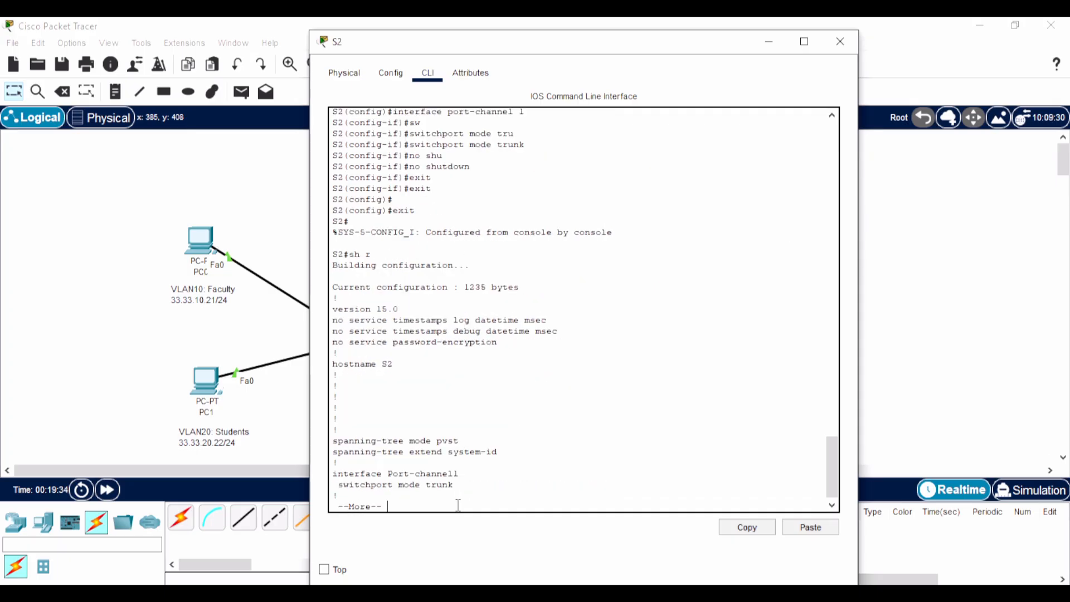
Step: Page through S2's running configuration and examine the channel-group lines under FastEthernet0/10 and FastEthernet0/11
key(Return)
key(Return)
key(Return)
key(Return)
key(Return)
key(Return)
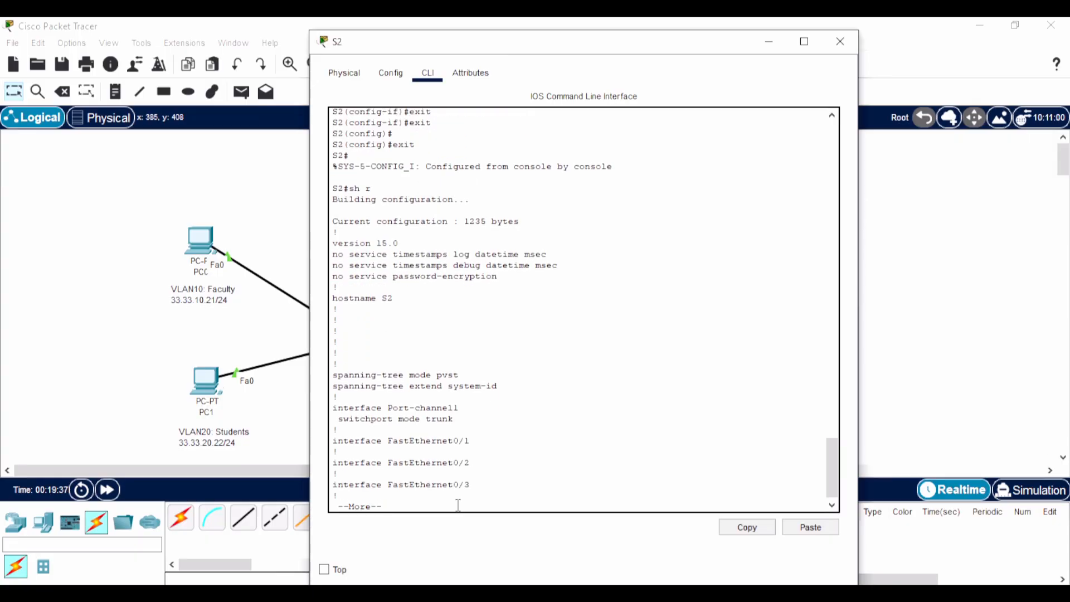
key(Return)
key(Return)
key(Return)
key(Return)
key(Return)
key(Return)
key(Return)
key(Return)
key(Return)
key(Return)
key(Return)
key(Return)
key(Return)
key(Return)
key(Return)
key(Return)
key(Return)
key(Return)
key(Return)
key(Return)
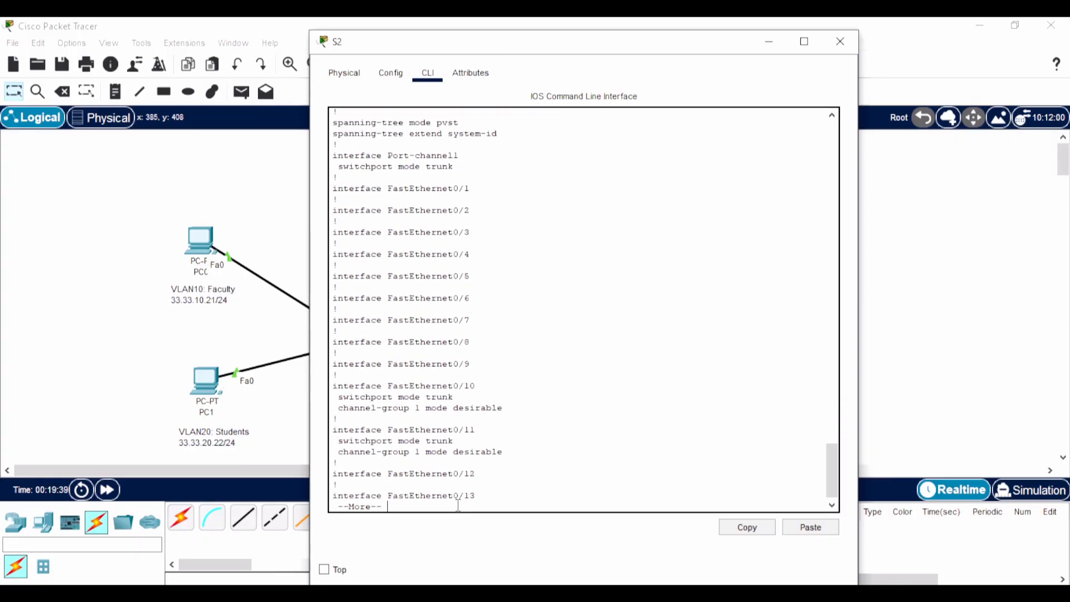
key(Return)
key(Return)
key(Return)
key(Return)
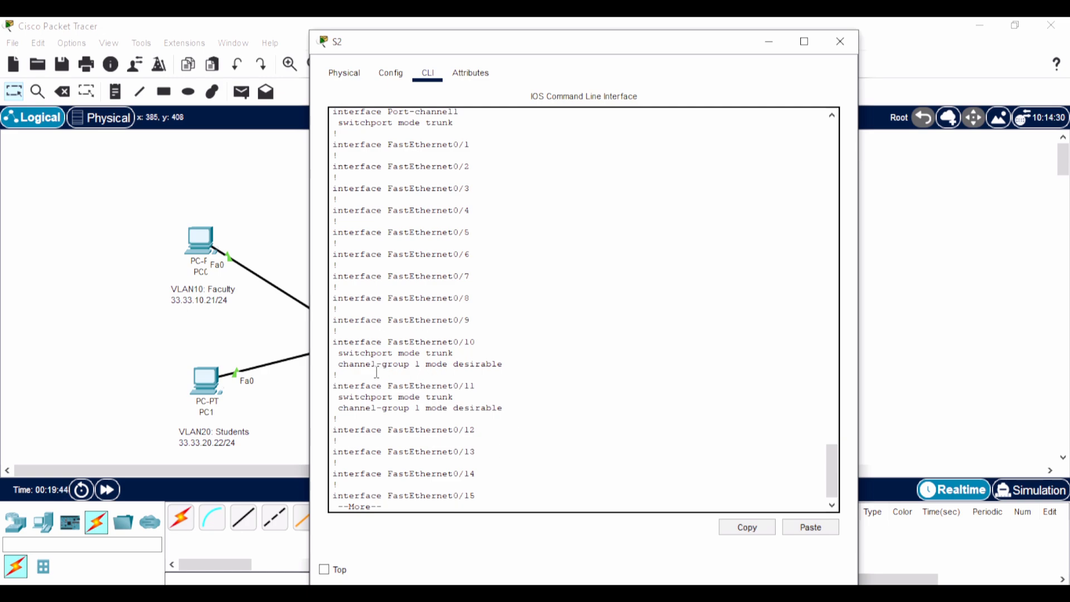
drag(344, 360, 516, 365)
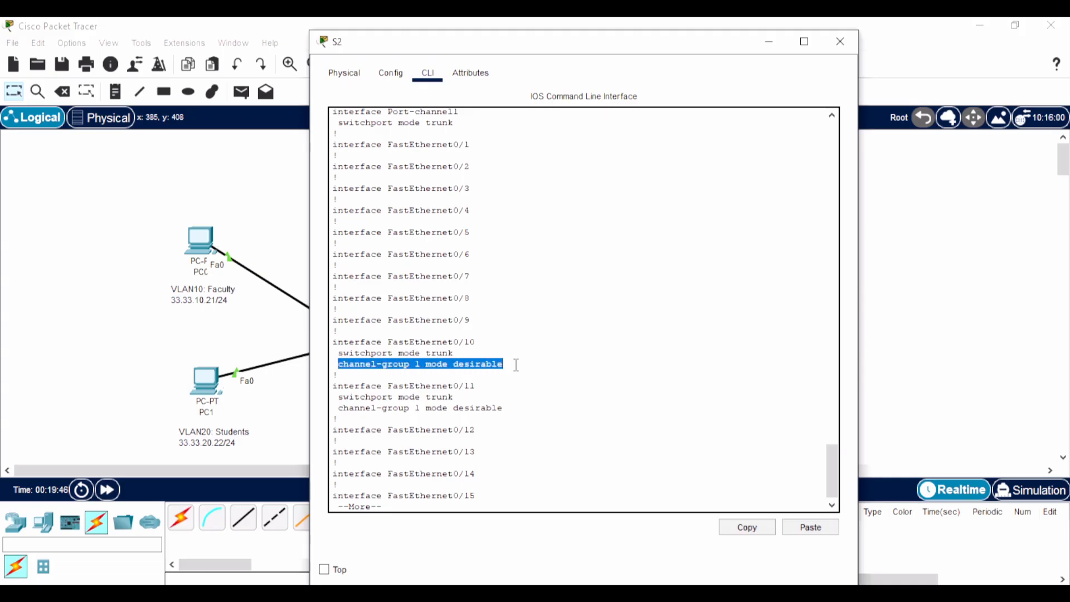
drag(340, 408, 505, 409)
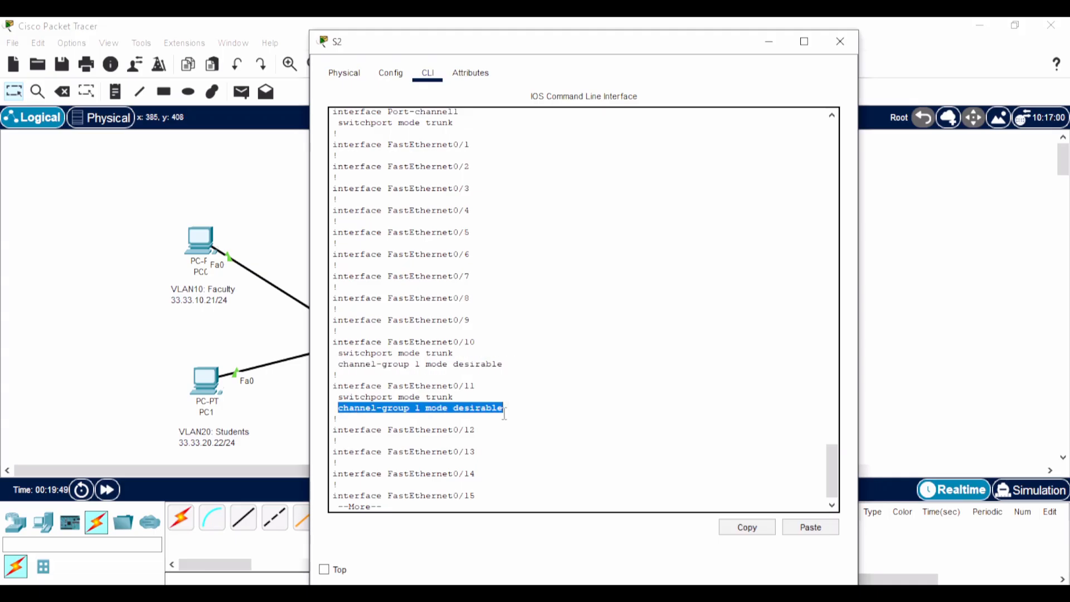
Step: Page through the rest of S2's running configuration until the privileged prompt returns
key(Return)
key(Return)
key(Return)
key(Return)
key(Return)
key(Return)
key(Return)
key(Return)
key(Return)
key(Return)
key(Return)
key(Return)
key(Return)
key(Return)
key(Return)
key(Return)
key(Return)
key(Return)
key(Return)
key(Return)
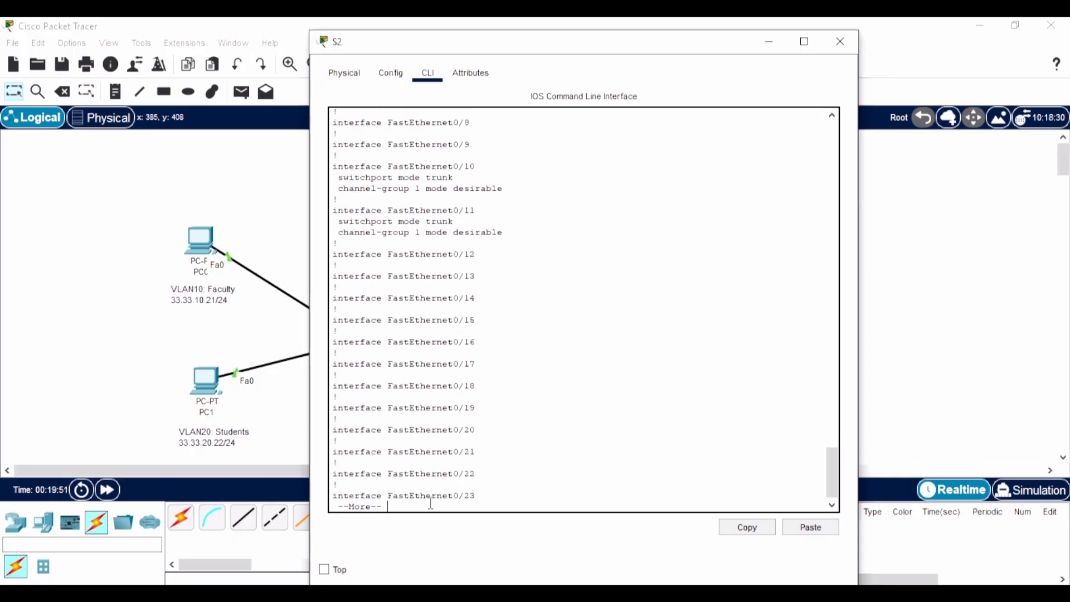
key(Return)
key(Return)
Step: Display S2's EtherChannel status with "show etherchannel summary"
text(s)
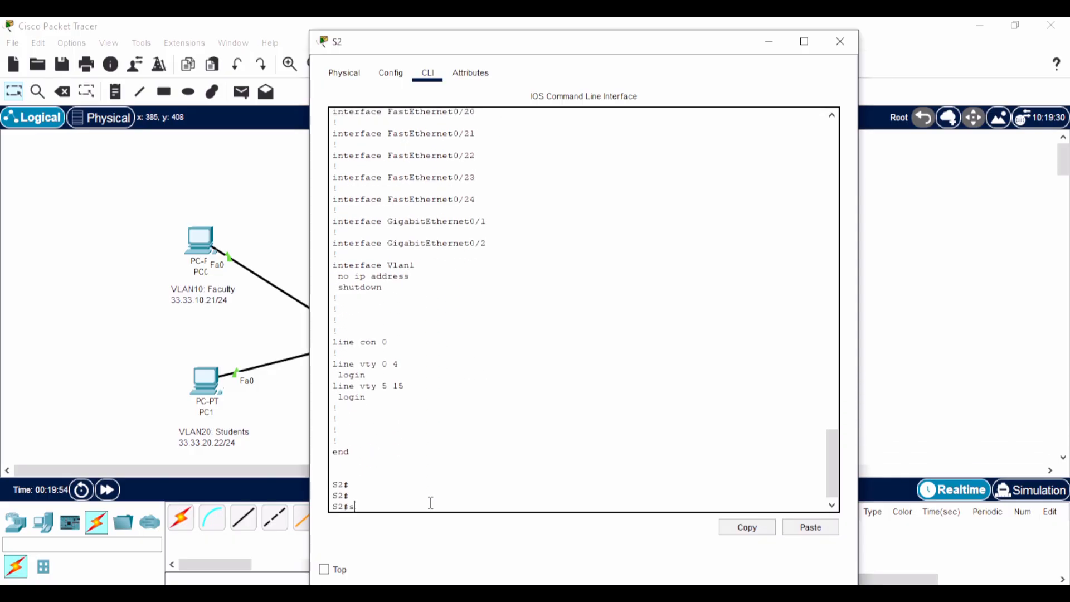
text(hw)
key(Tab)
text(o)
key(Tab)
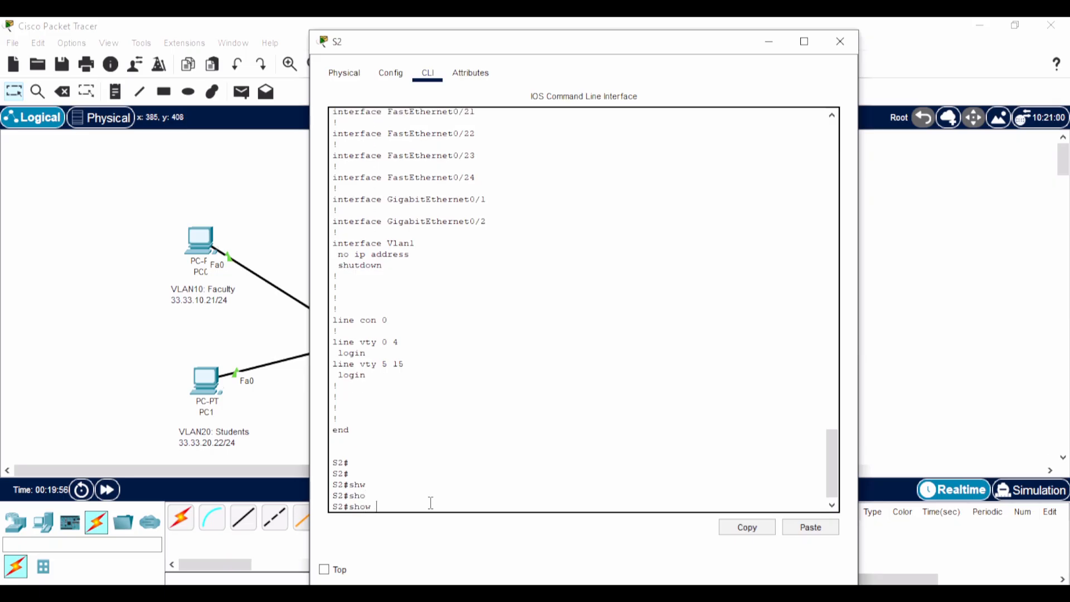
text(ether)
key(Tab)
text(br)
key(Tab)
key(BackSpace)
key(BackSpace)
text(sur)
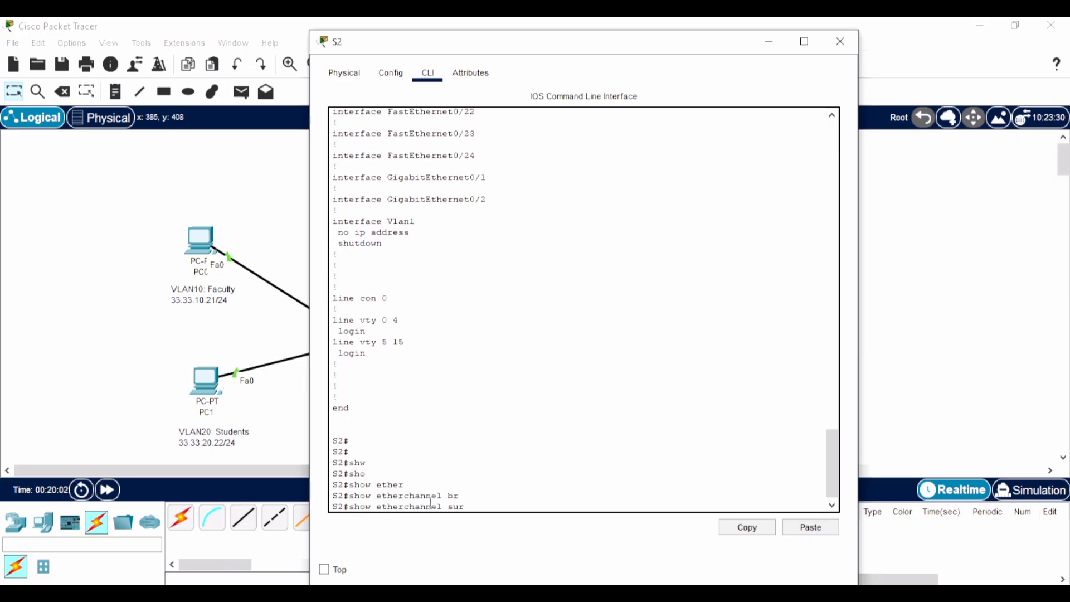
key(BackSpace)
key(Tab)
key(Return)
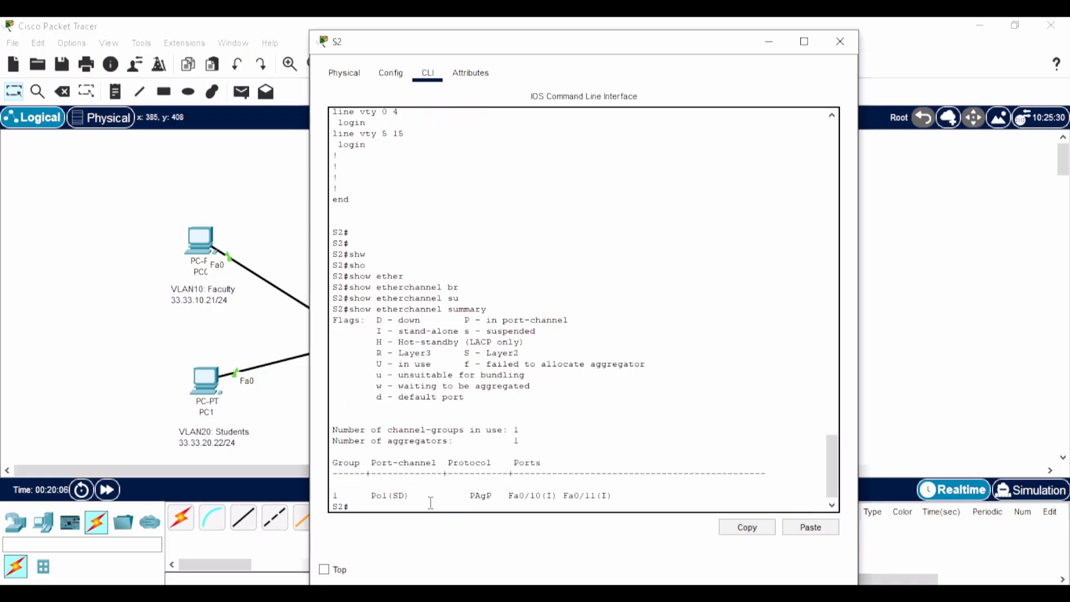
Step: Examine the status flags of port-channel Po1 in S2's EtherChannel summary against the flag legend and the topology
drag(370, 495, 395, 494)
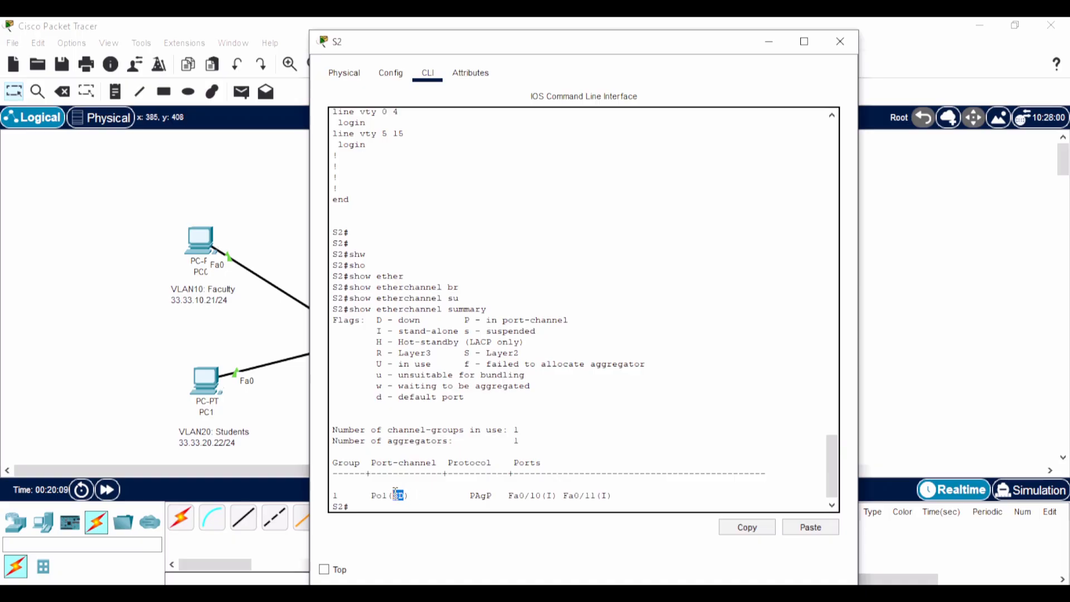
click(434, 498)
drag(377, 321, 422, 319)
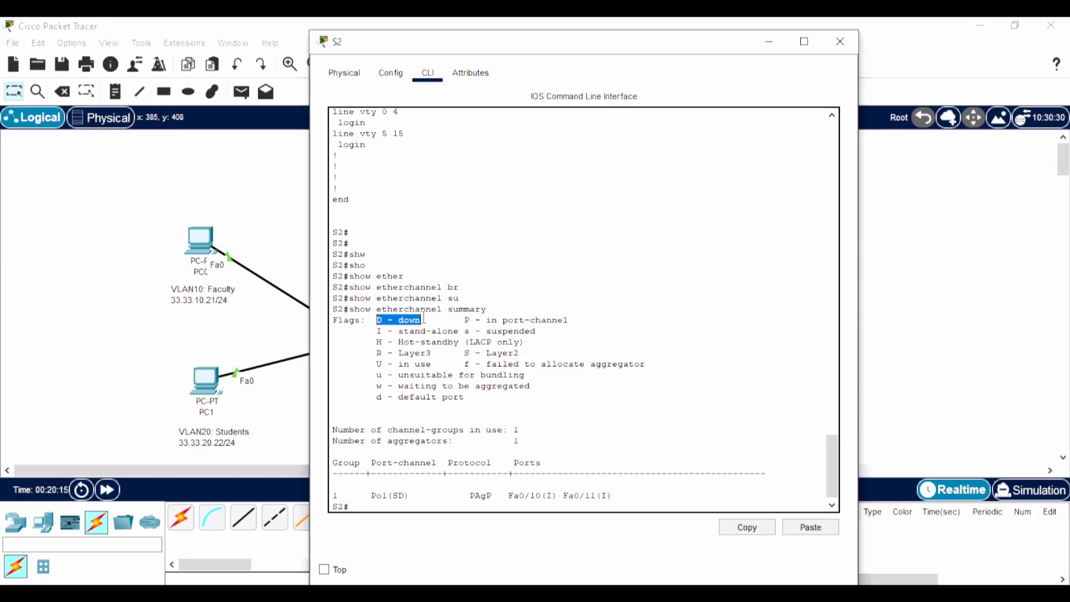
click(432, 319)
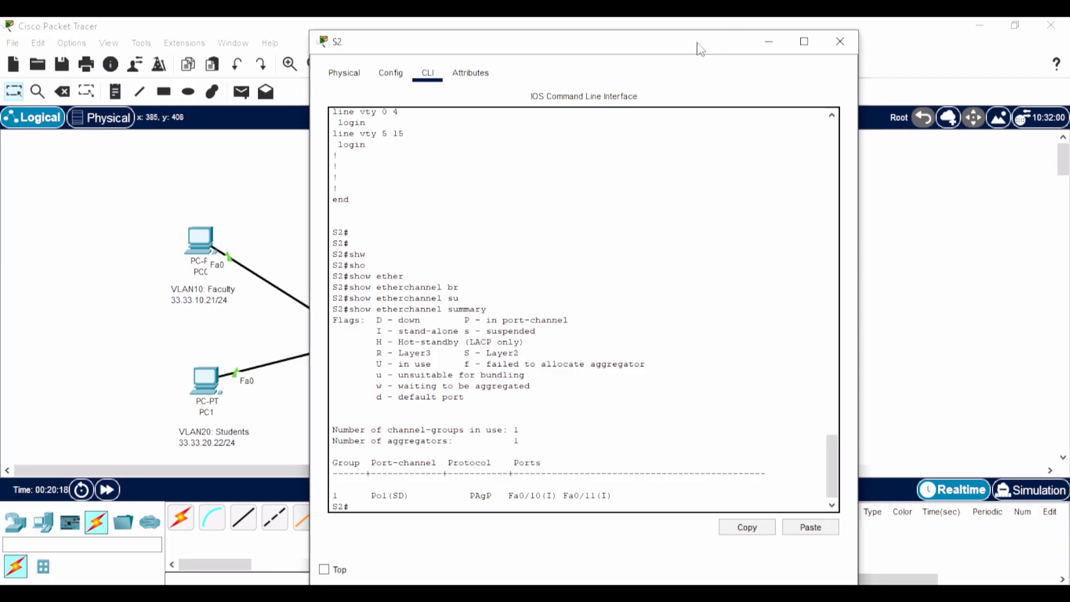
drag(697, 48, 831, 323)
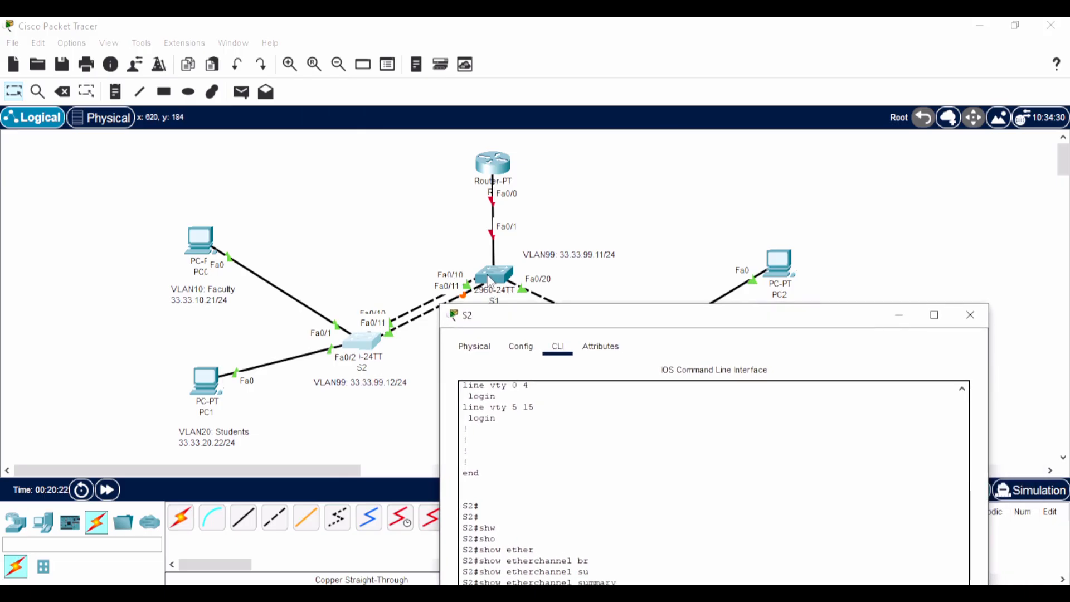
drag(565, 325, 534, 109)
drag(503, 552, 499, 553)
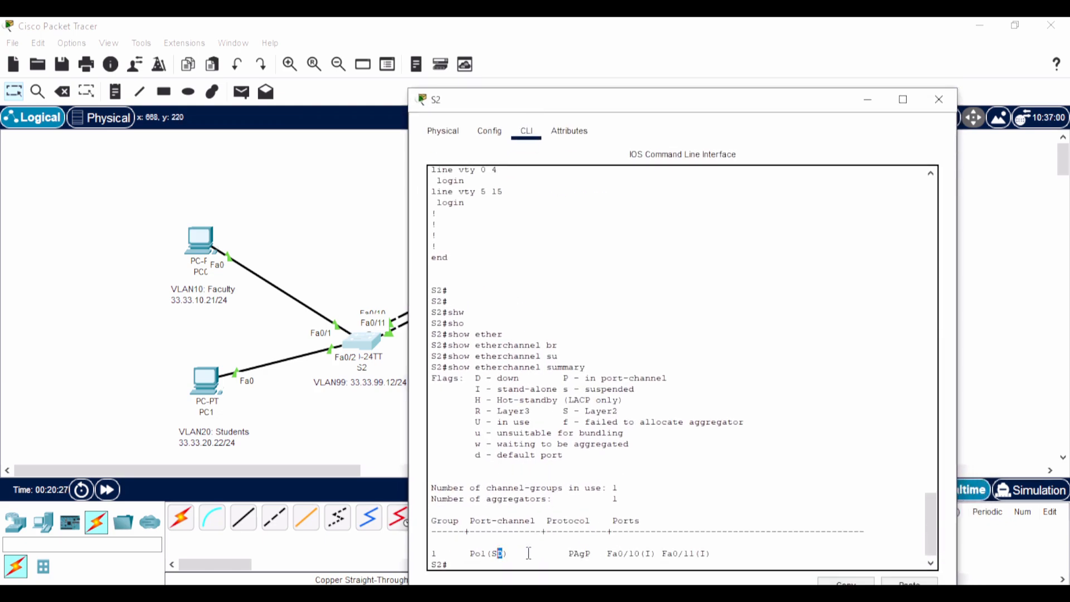
drag(530, 422, 496, 423)
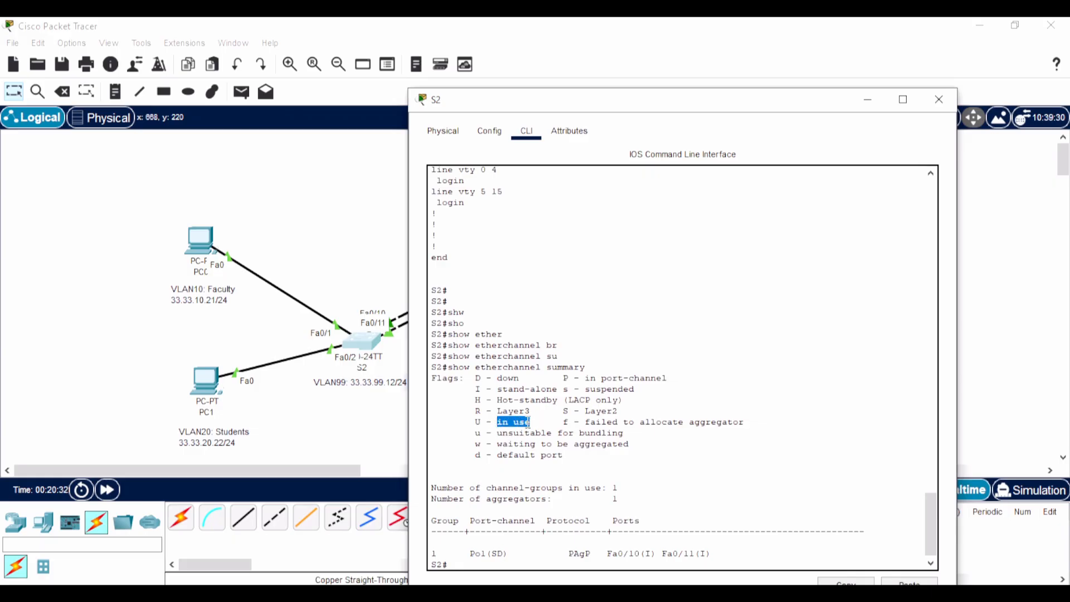
drag(585, 411, 619, 411)
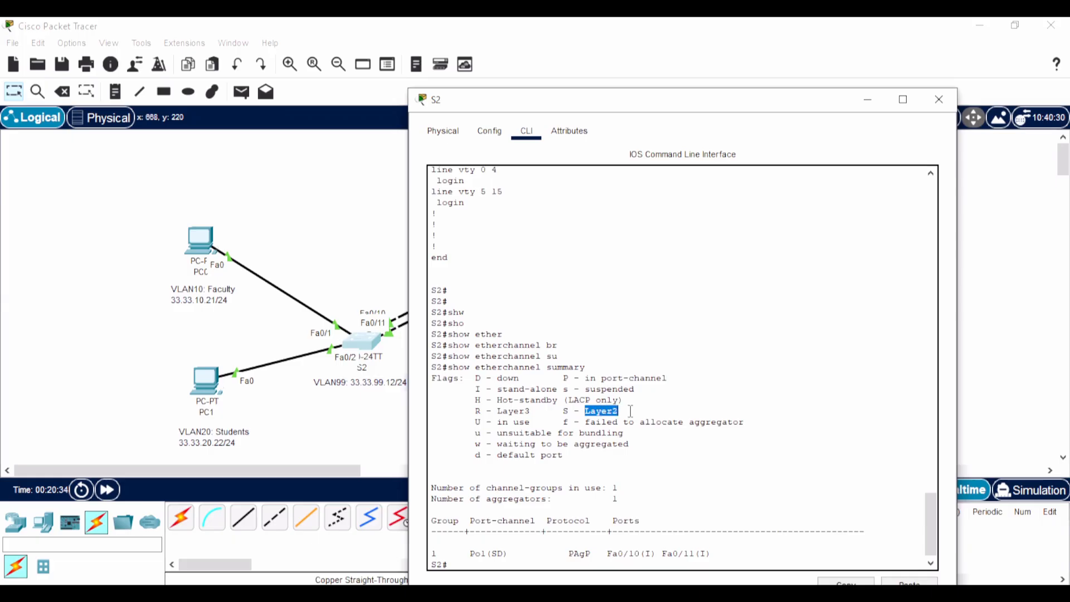
drag(509, 554, 500, 554)
Step: Examine the protocol and the member port flags of Fa0/10 and Fa0/11 in S2's EtherChannel summary
drag(596, 554, 558, 553)
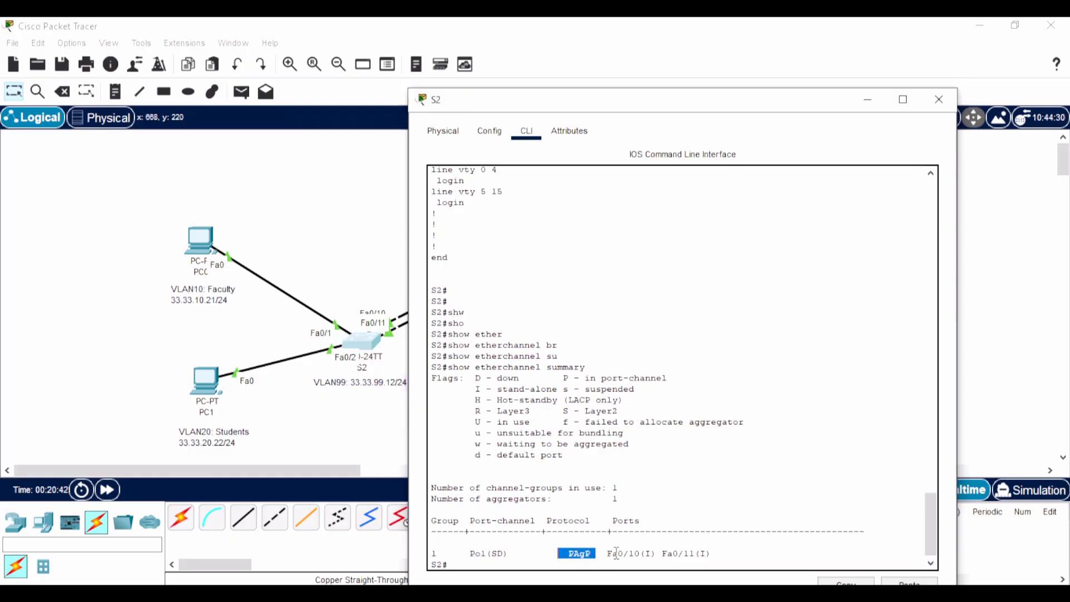
drag(651, 554, 617, 553)
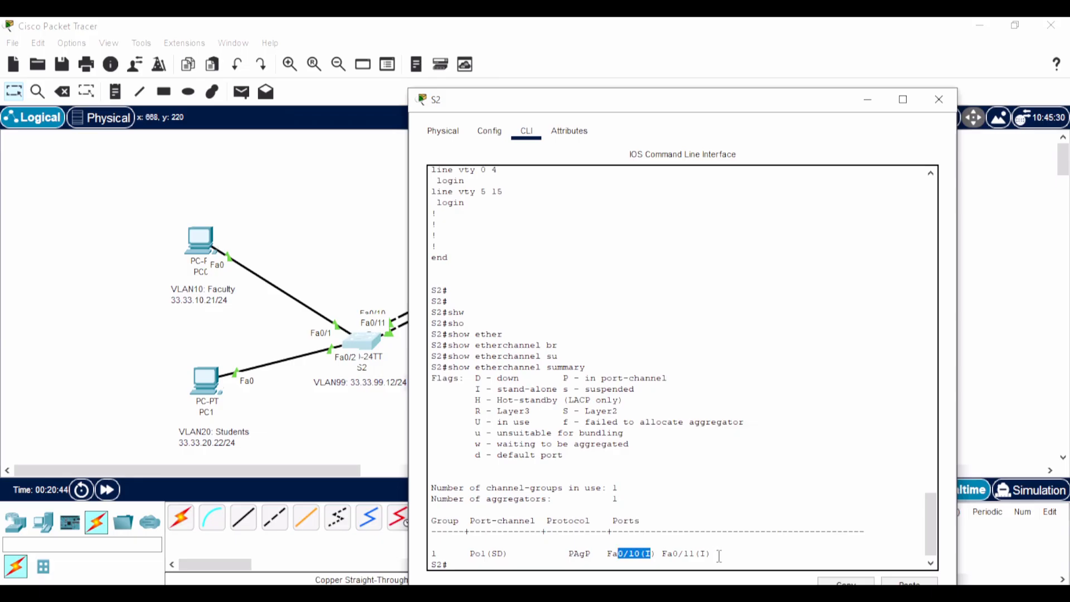
drag(716, 553, 670, 553)
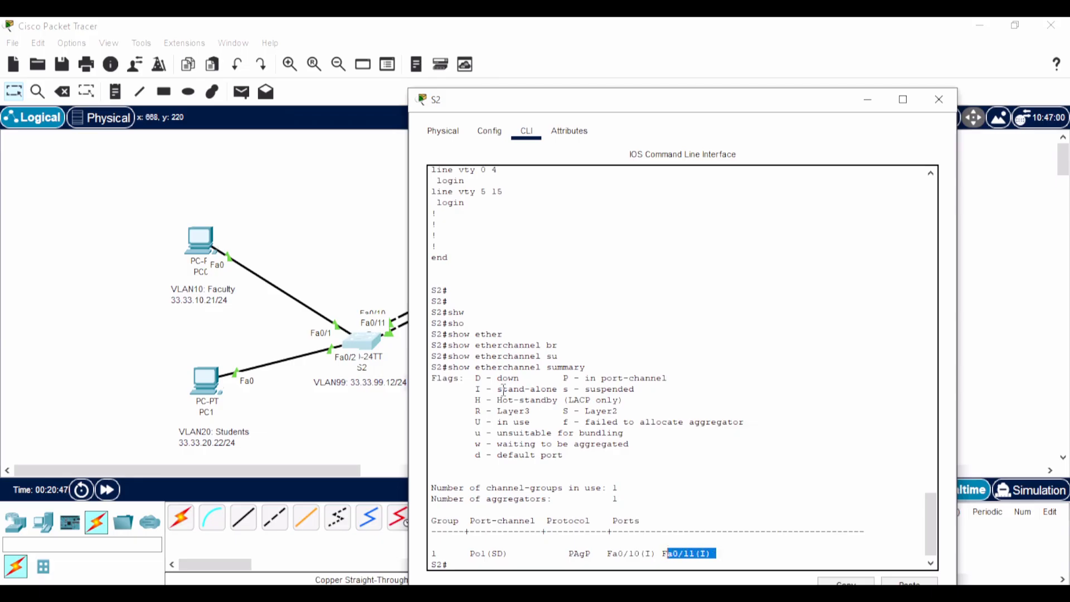
drag(503, 389, 558, 389)
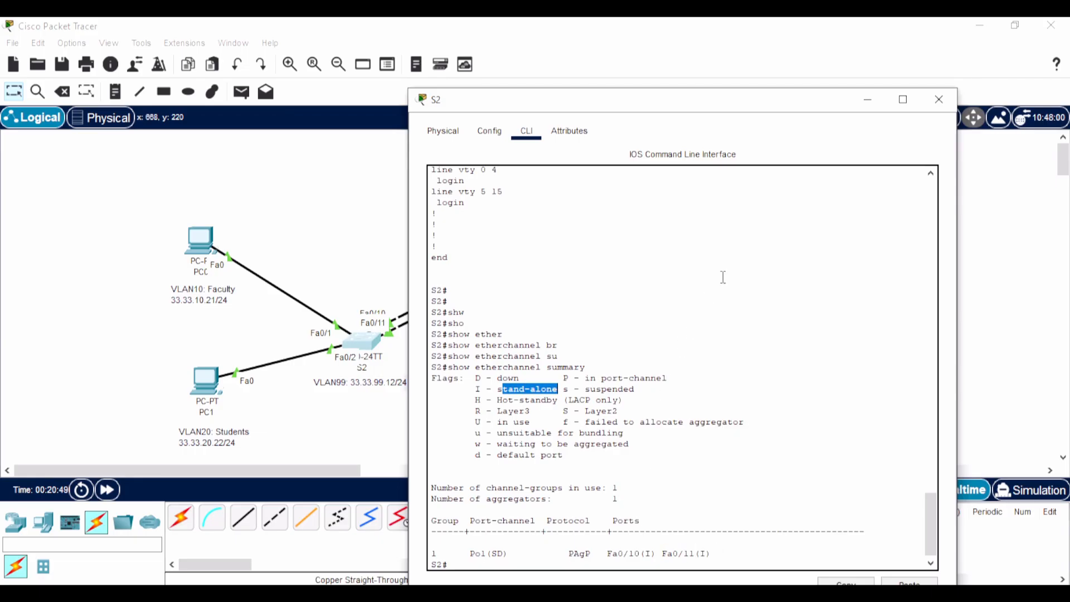
Step: Minimize S2's window and open switch S1's command line at a fresh global configuration prompt
click(868, 99)
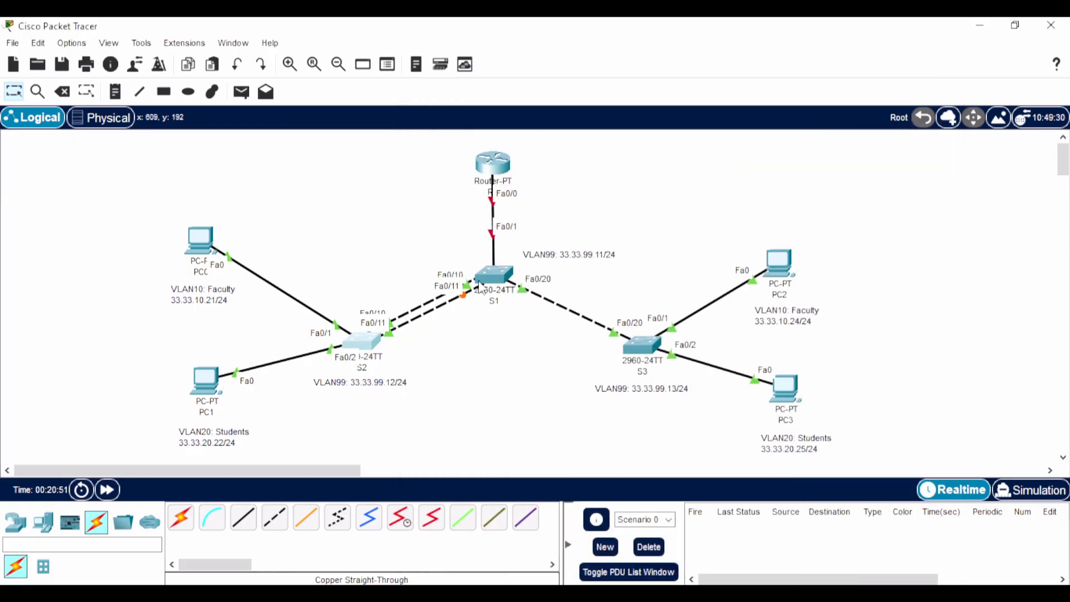
click(496, 272)
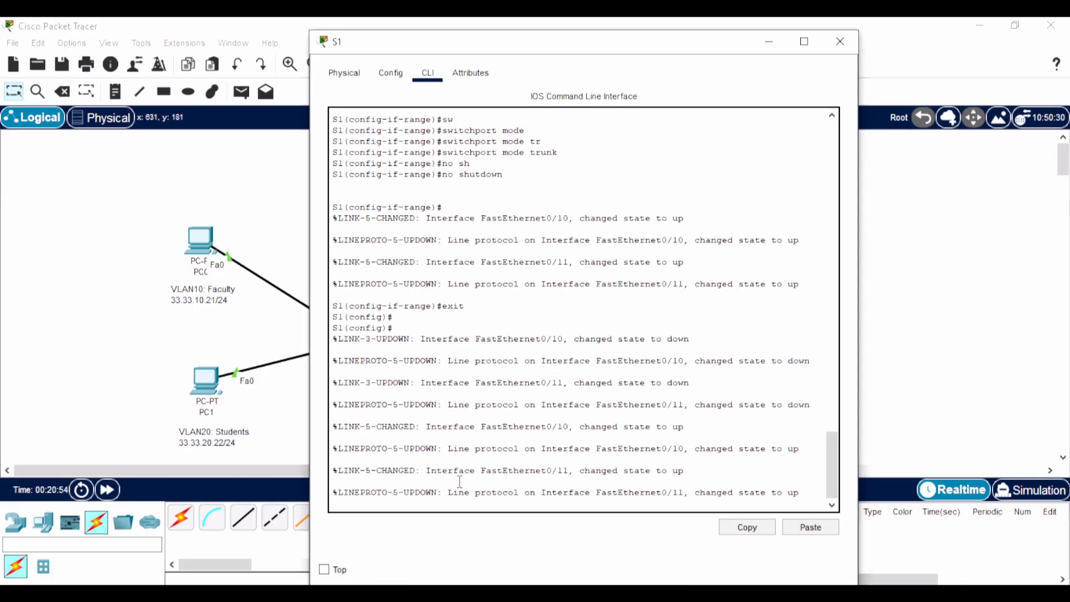
key(Return)
key(Return)
key(Return)
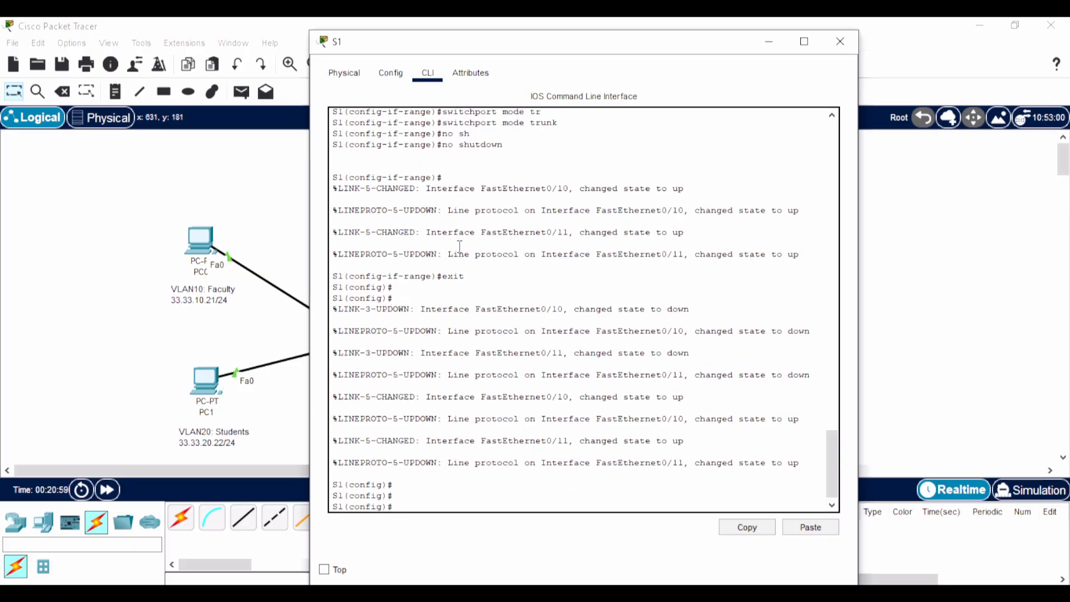
drag(589, 41, 567, 51)
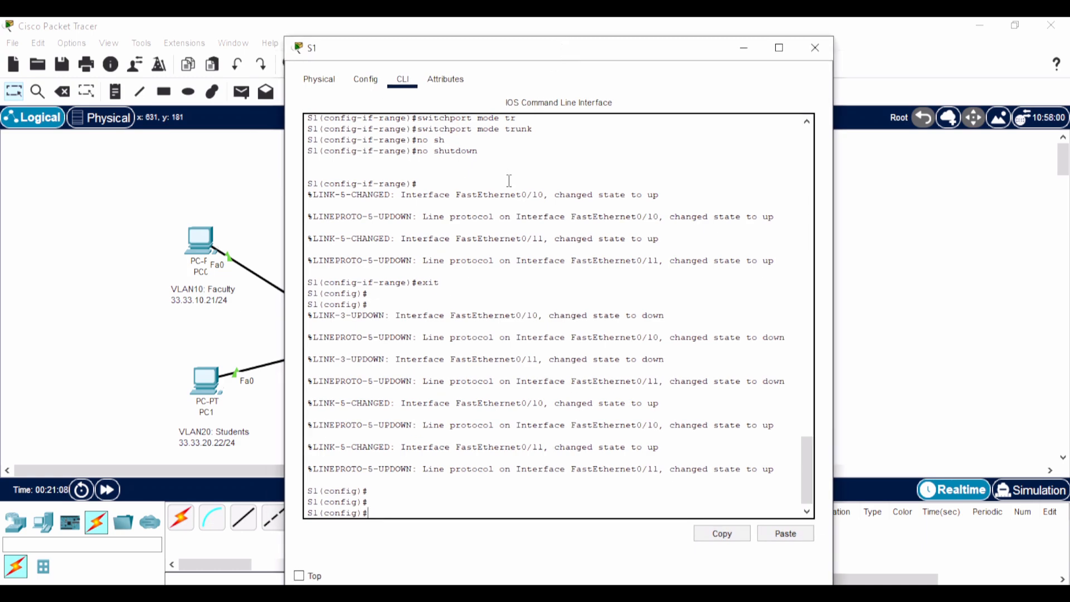
Step: Enter S1's interface range fa0/10-11 and disable both ports with "shutdown"
text(int range fa0/10)
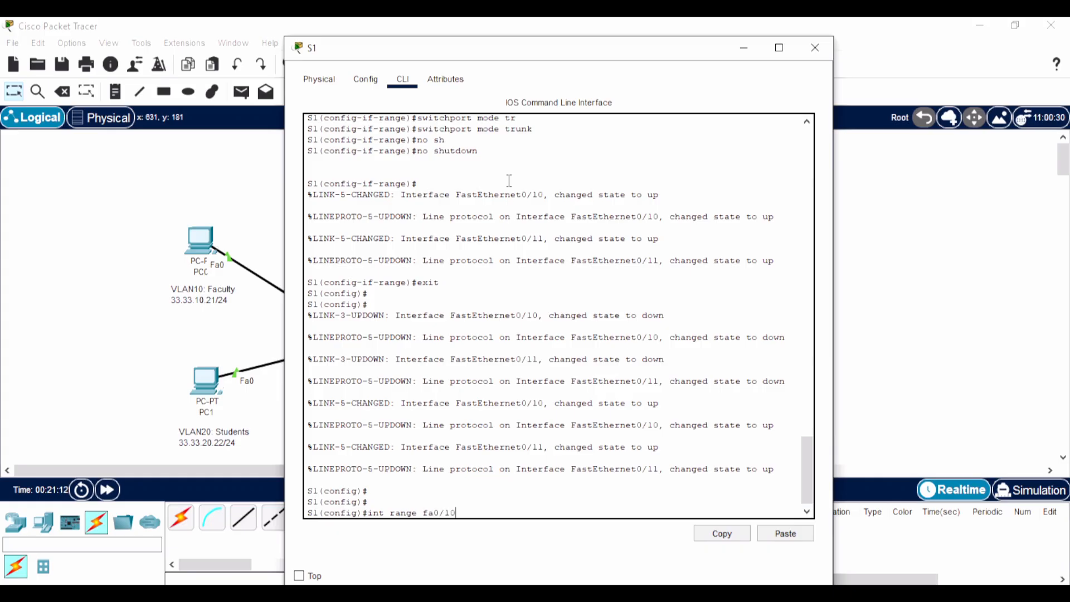
text(-11)
key(Return)
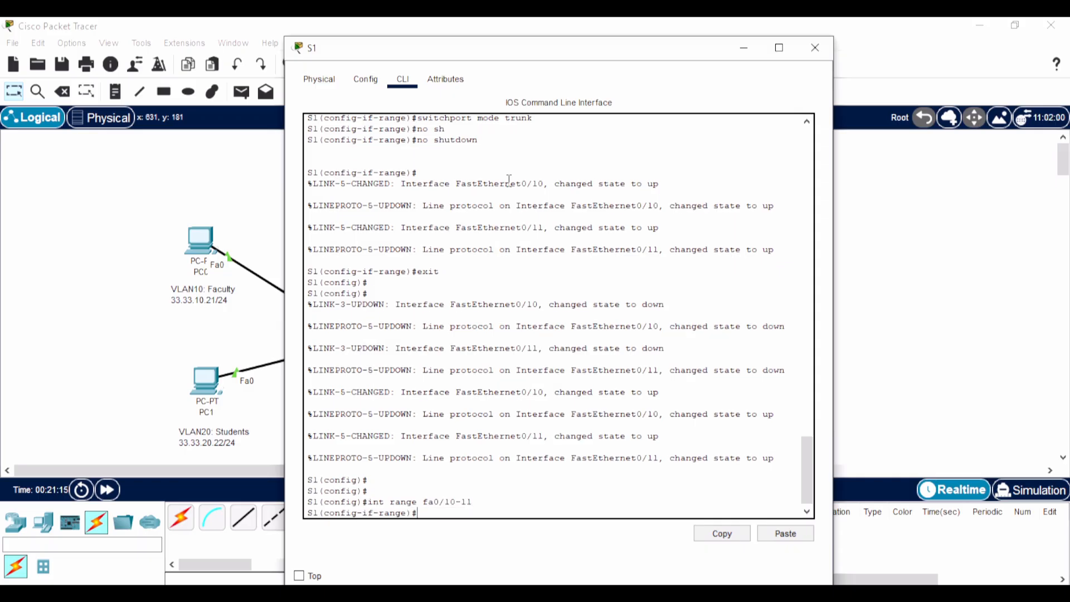
text(shu)
key(BackSpace)
text(t)
key(Tab)
key(Return)
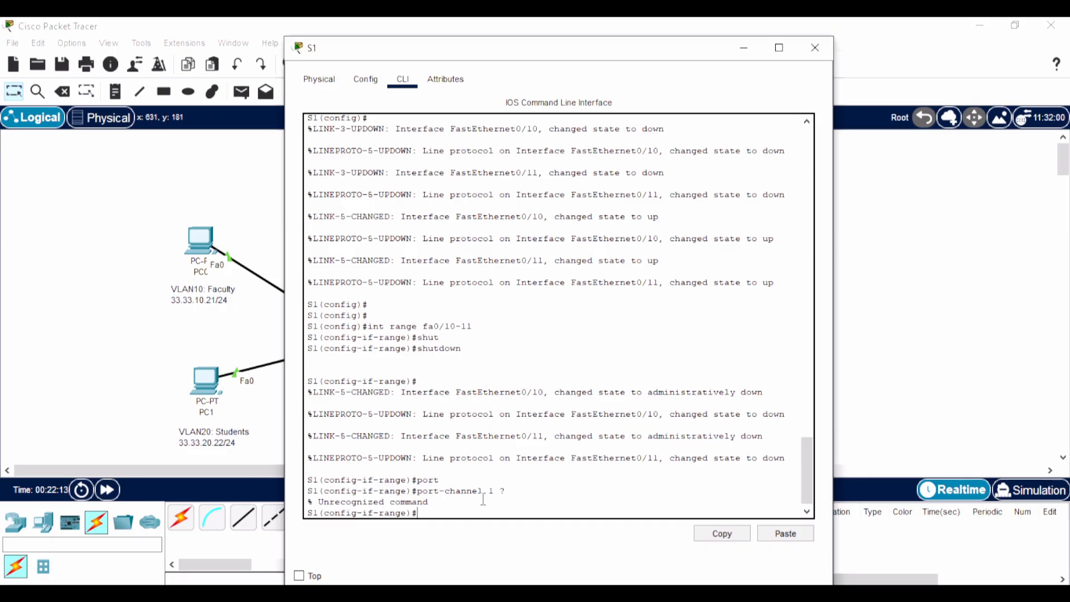
Step: Bundle S1's fa0/10-11 into an EtherChannel with "channel-group 1 mode desirable"
text(chan)
key(Tab)
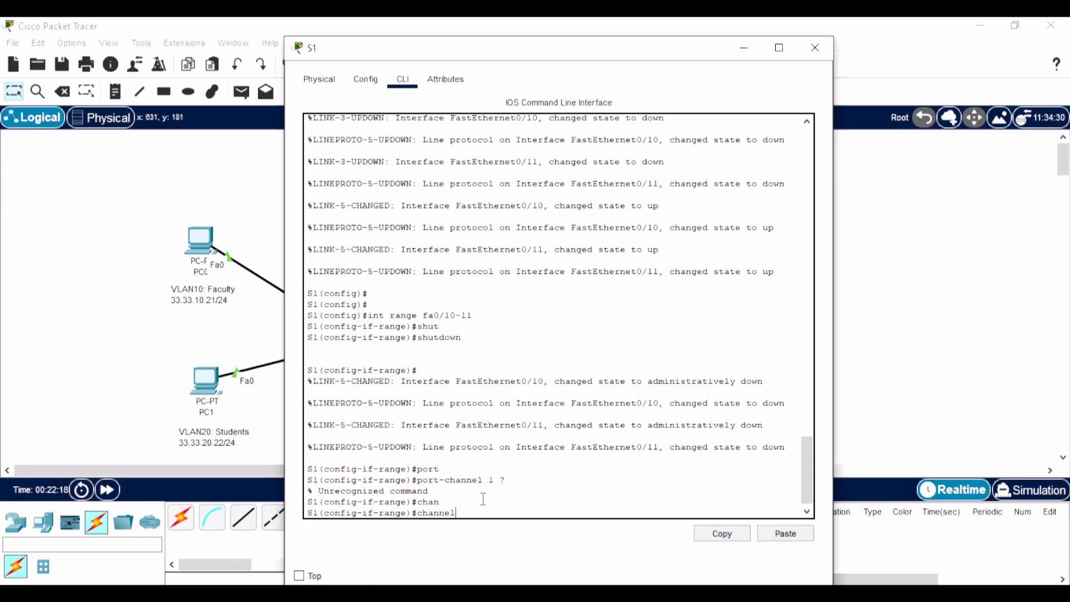
text(nel)
key(Tab)
text(-g)
key(Tab)
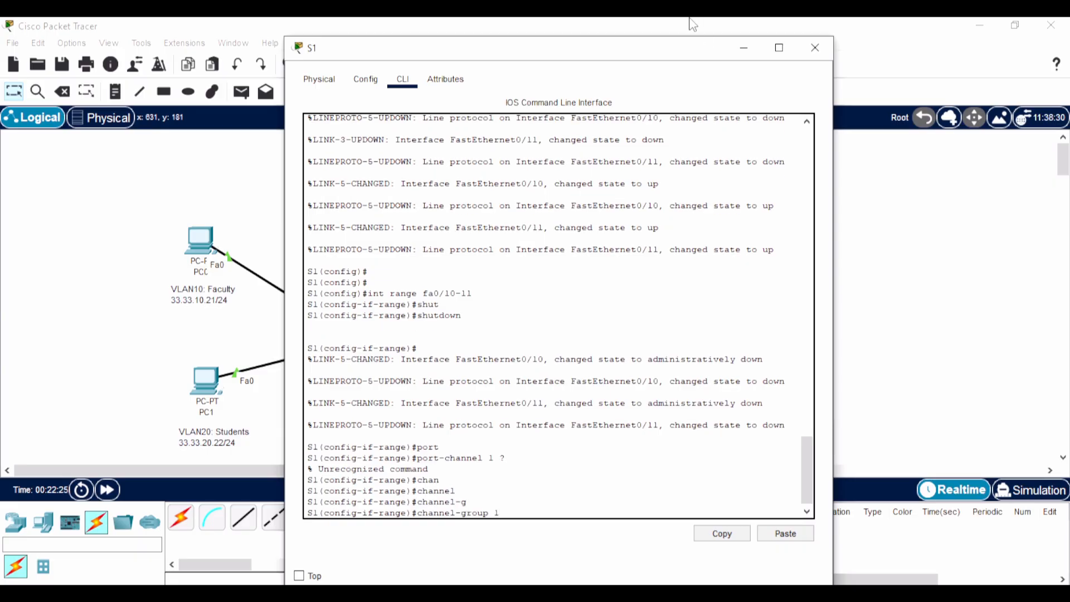
click(745, 48)
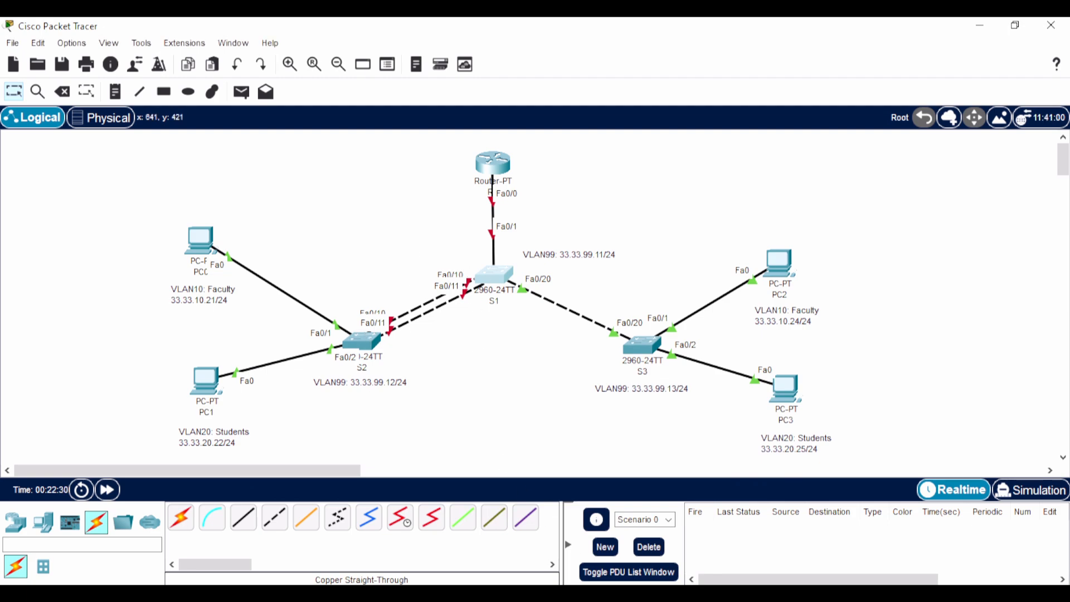
mouse_move(766, 551)
click(803, 532)
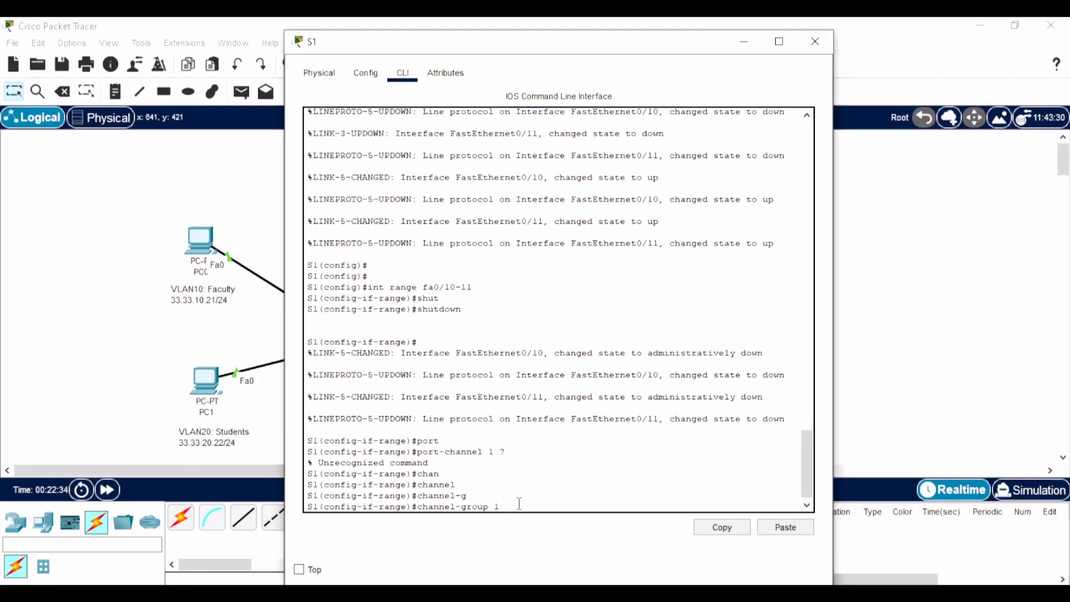
text(ode der)
key(Return)
Step: Re-enable S1's fa0/10-11 range with "no shutdown"
text(b)
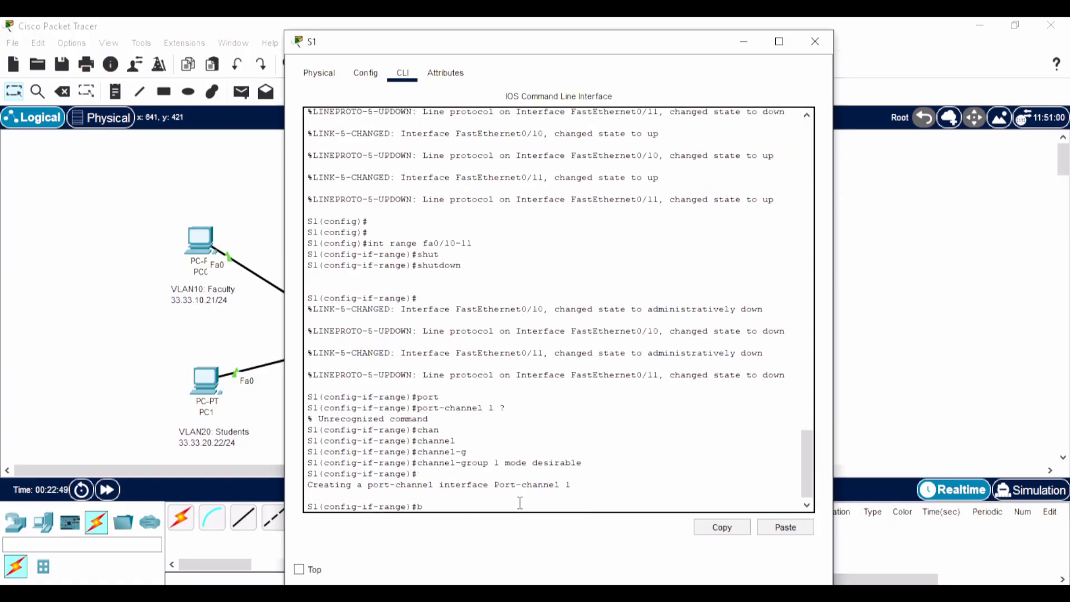
text(no shu)
key(Tab)
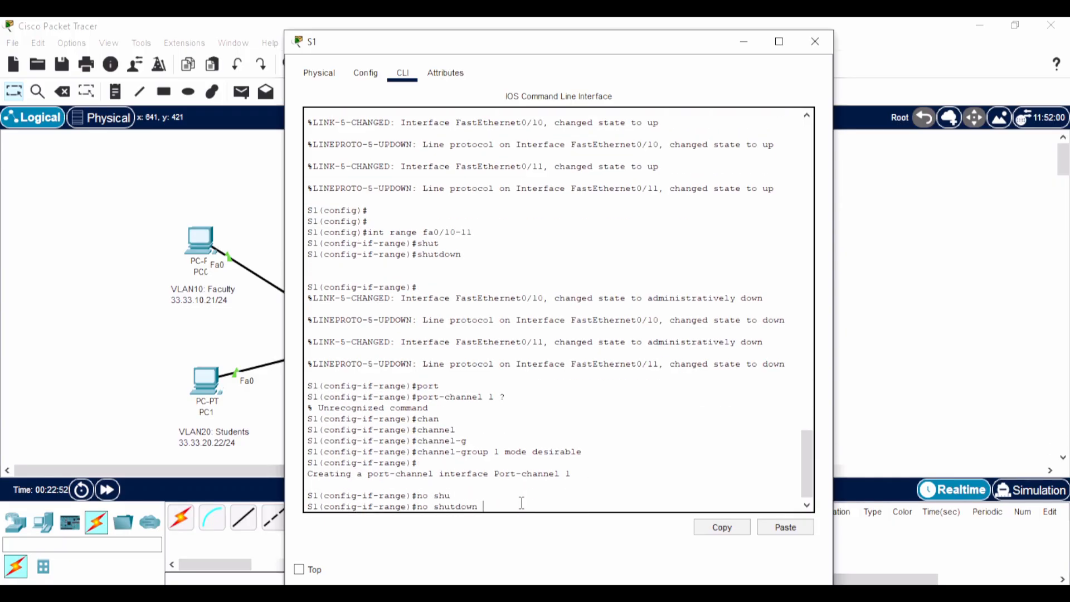
key(Return)
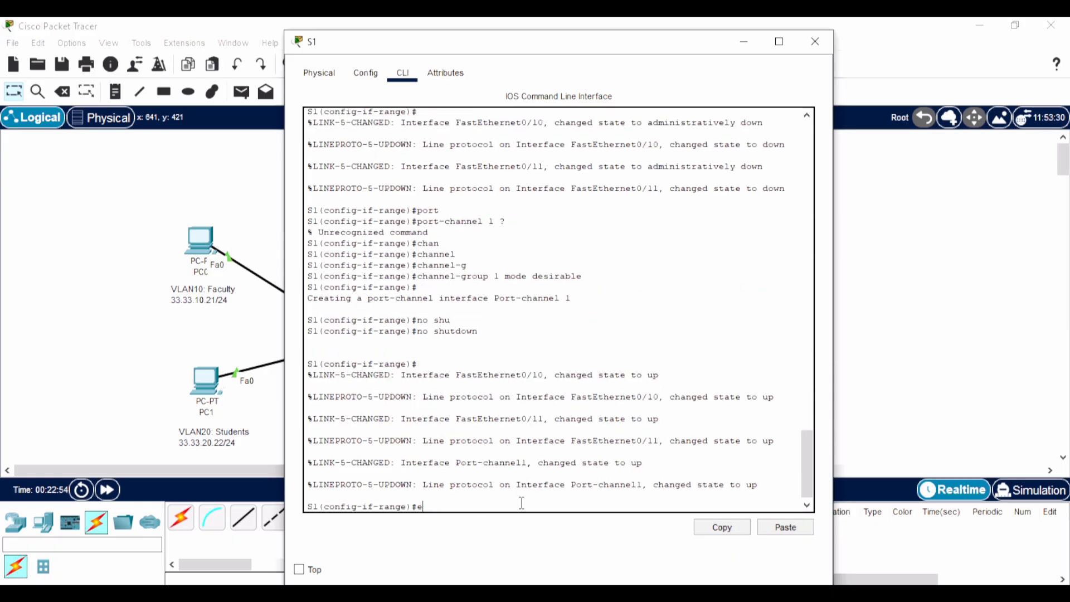
Step: Leave S1's fa0/10-11 range and enter interface port-channel 1 configuration with "int port-channel 1"
text(exit)
key(Return)
key(Return)
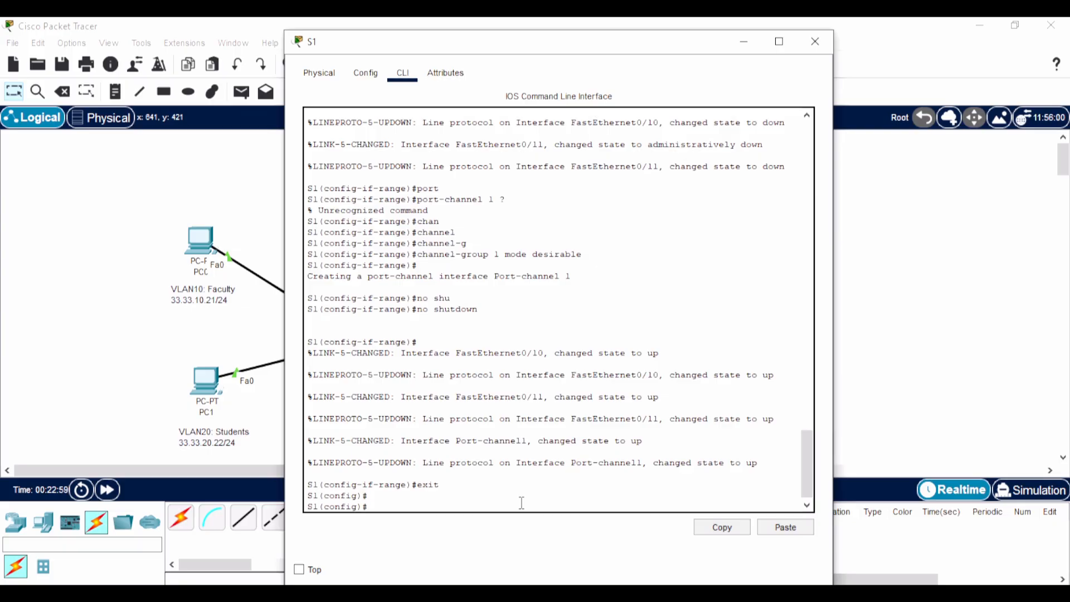
text(po)
text(int)
text(t)
key(Tab)
text(1)
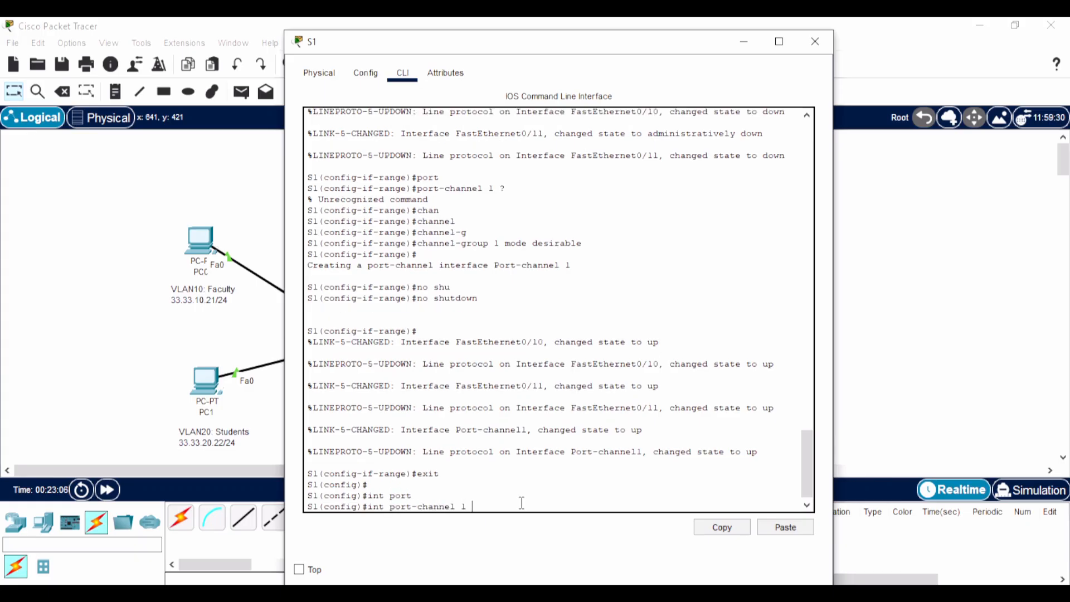
key(Return)
Step: Make S1's port-channel 1 a trunk with "switchport mode trunk" and enable it with "no shu"
text(sw)
key(Tab)
text(mod)
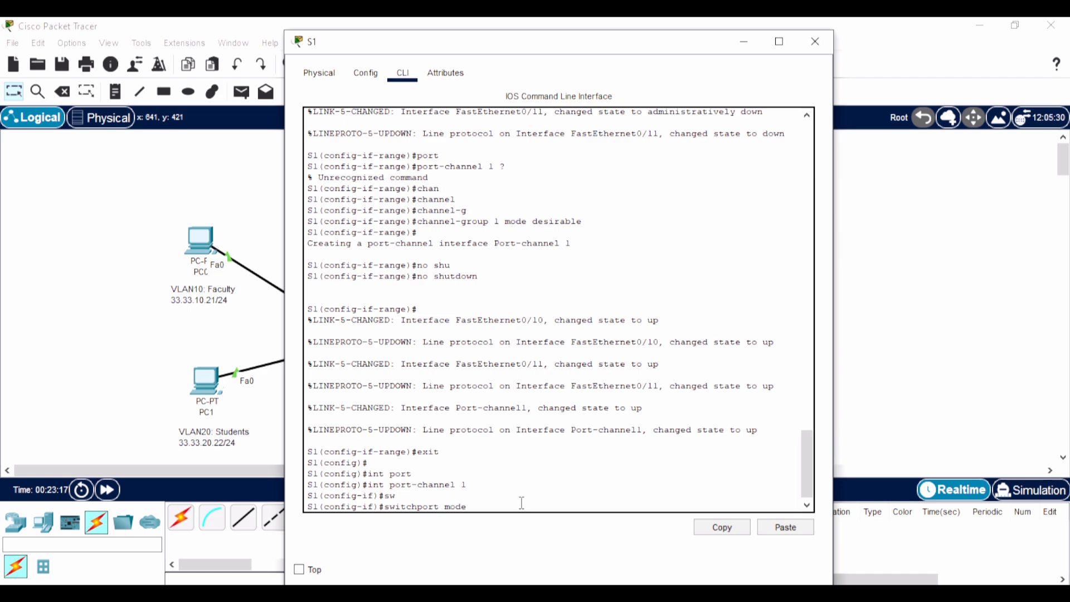
text(e trunk)
key(Return)
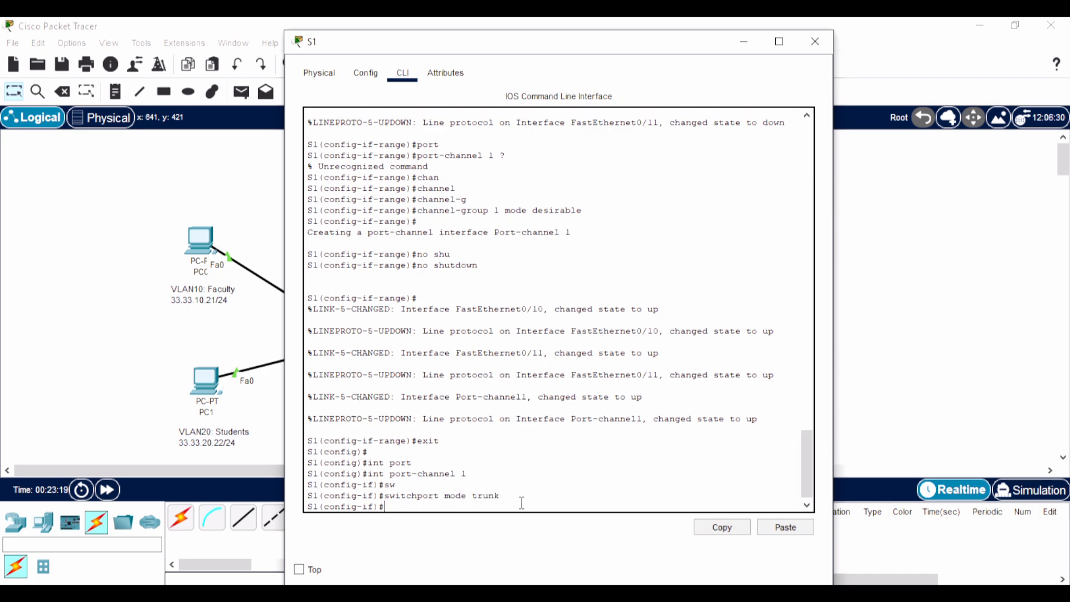
text(no shu)
key(Return)
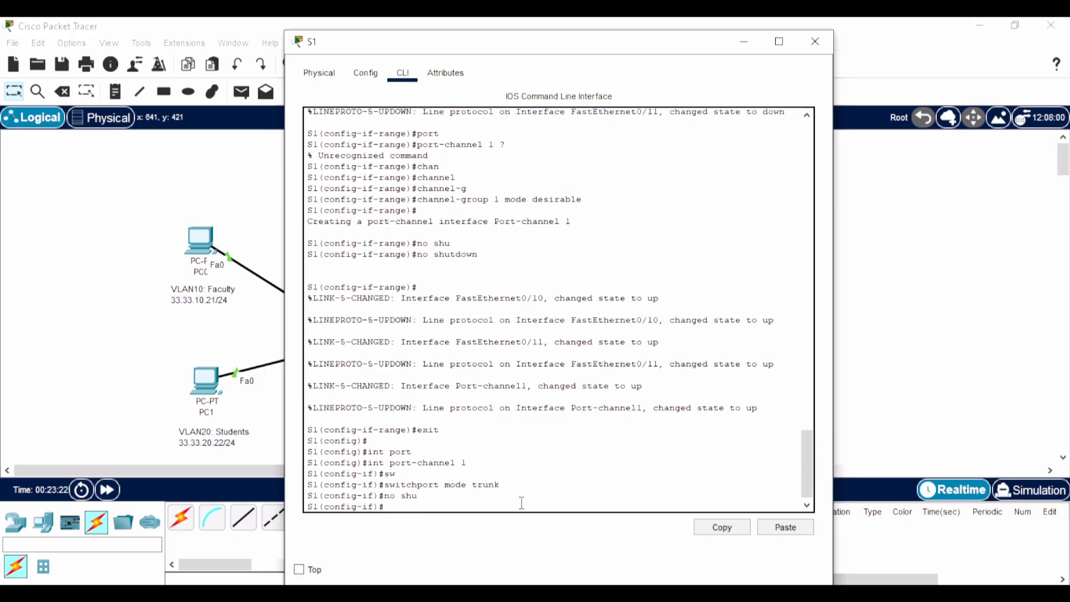
Step: Exit interface and global configuration on S1 to return to the privileged EXEC prompt
text(exit)
key(Return)
key(Return)
key(Return)
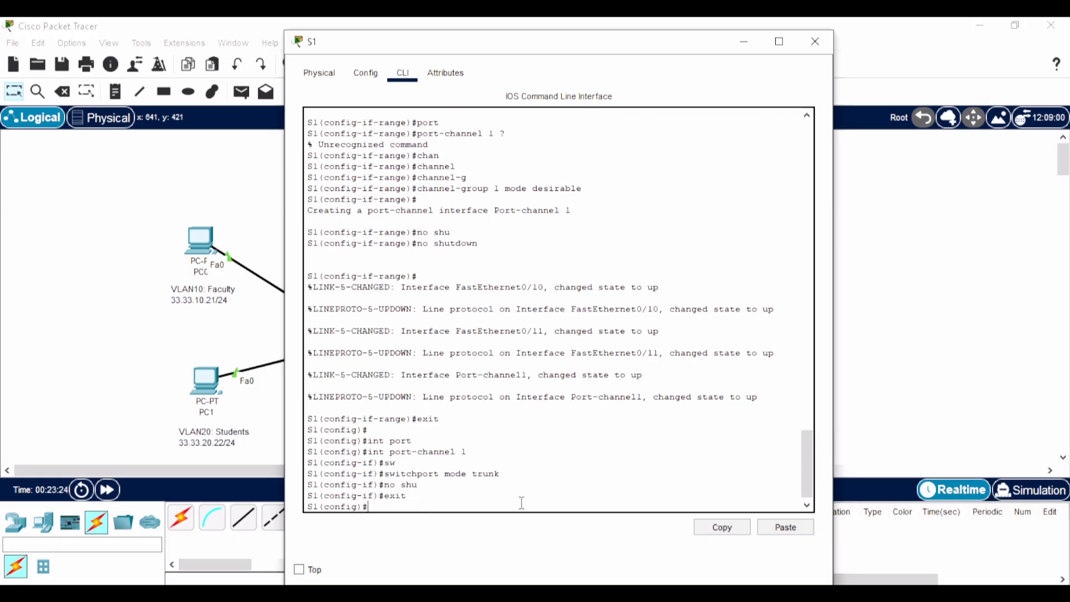
text(exit)
key(Return)
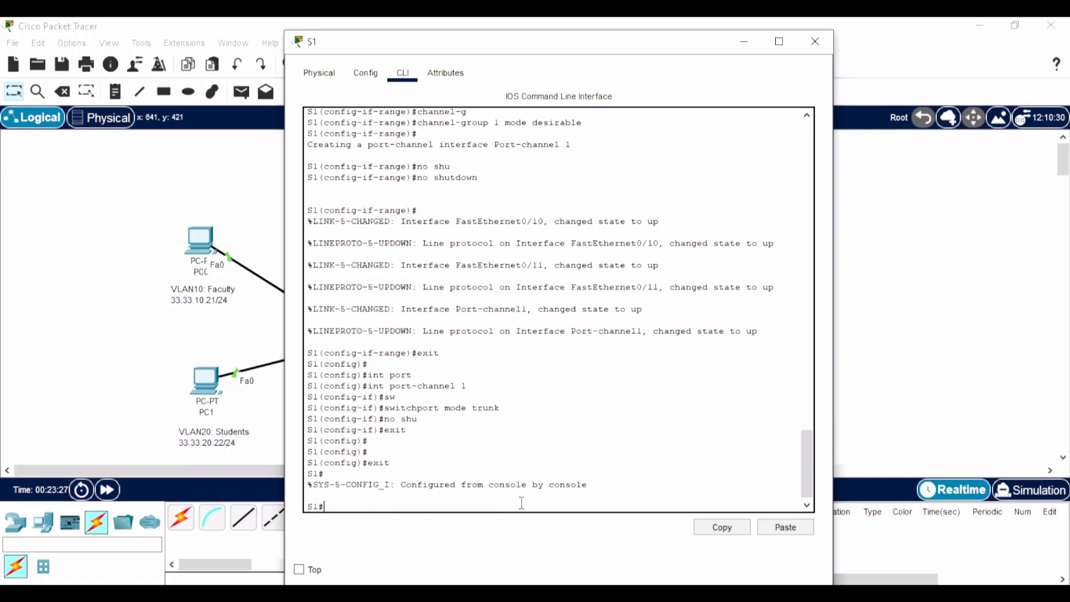
key(Return)
key(Return)
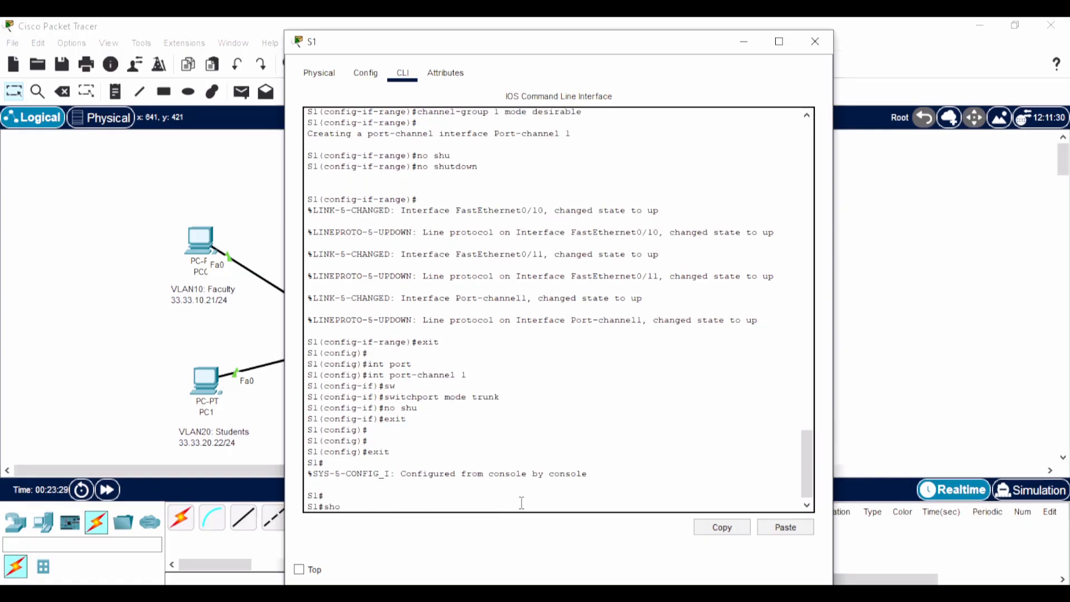
Step: Display S1's EtherChannel status with "show etherchannel summary"
text(sho)
key(Tab)
text(et)
key(Tab)
text(su)
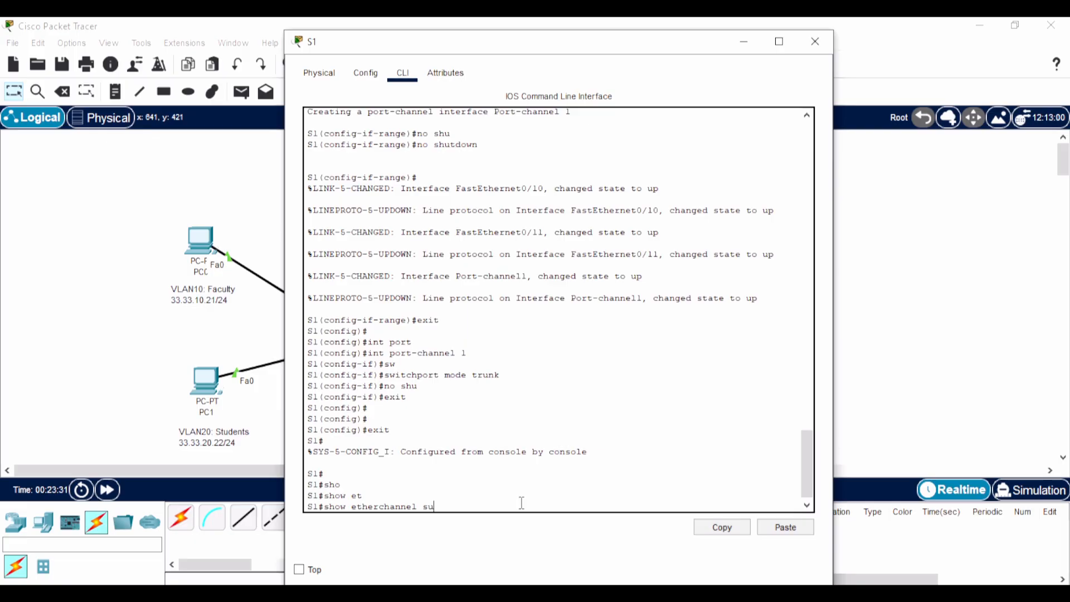
key(Tab)
key(Return)
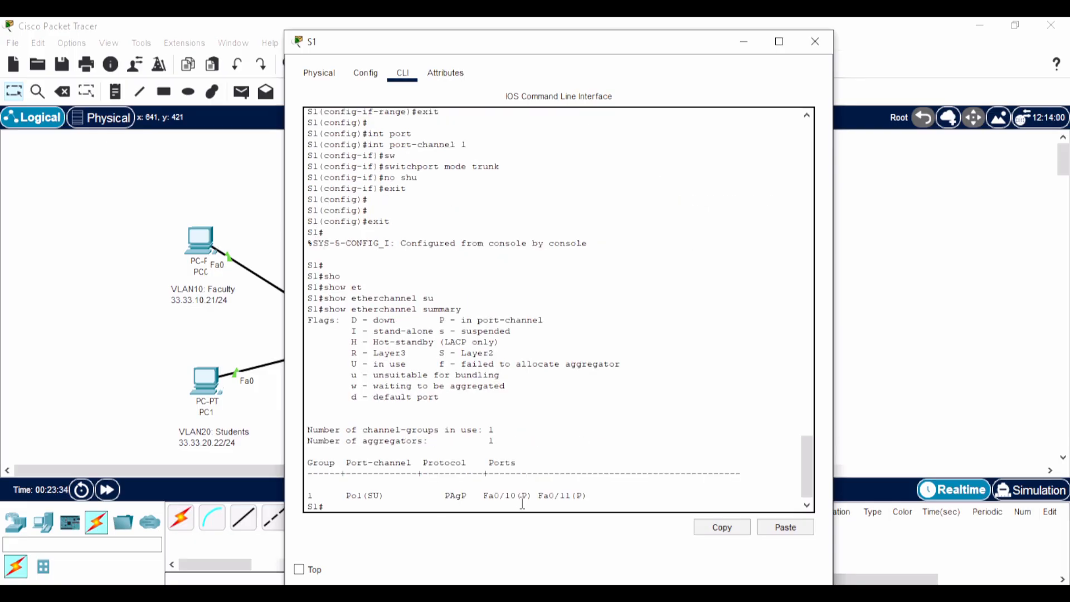
Step: Check the port-channel and member port flags in S1's summary against the legend, and minimize S1's window
mouse_move(363, 495)
mouse_down()
mouse_move(336, 496)
mouse_move(374, 495)
mouse_up()
drag(483, 495, 516, 495)
drag(457, 319, 578, 318)
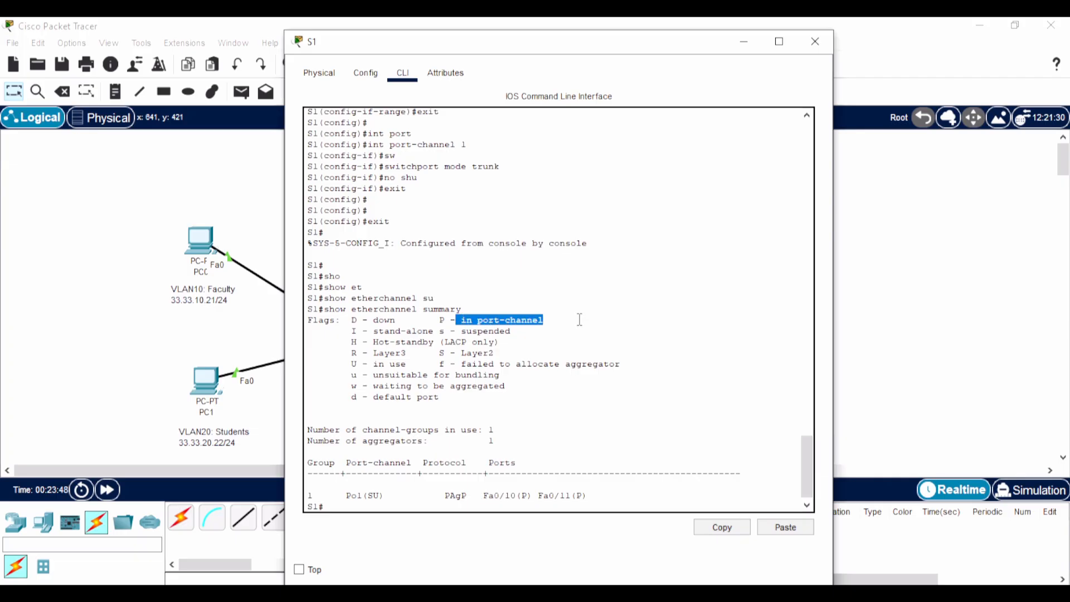
click(552, 328)
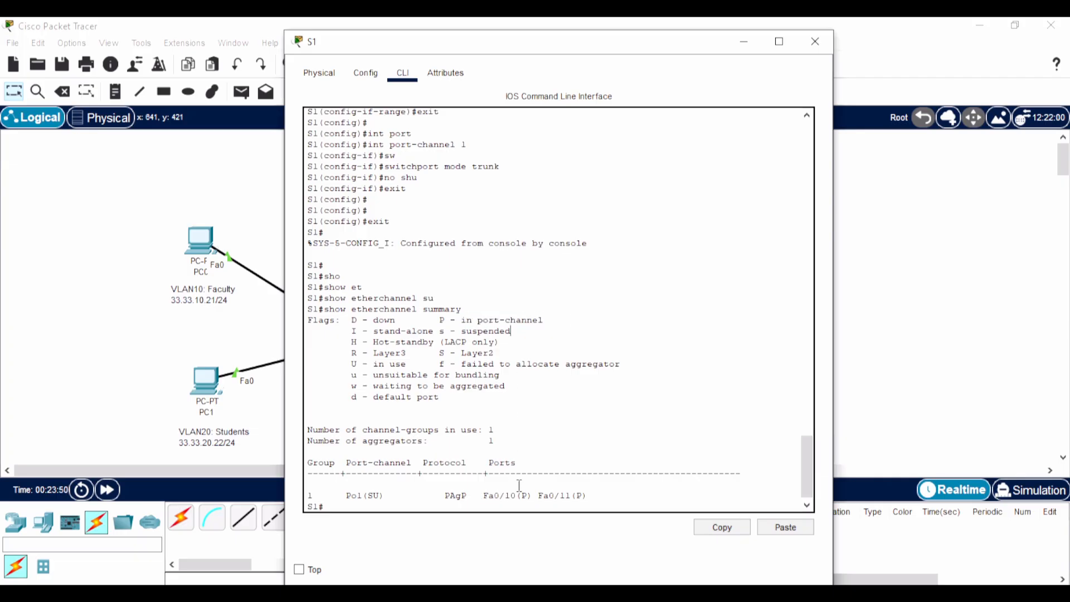
click(752, 44)
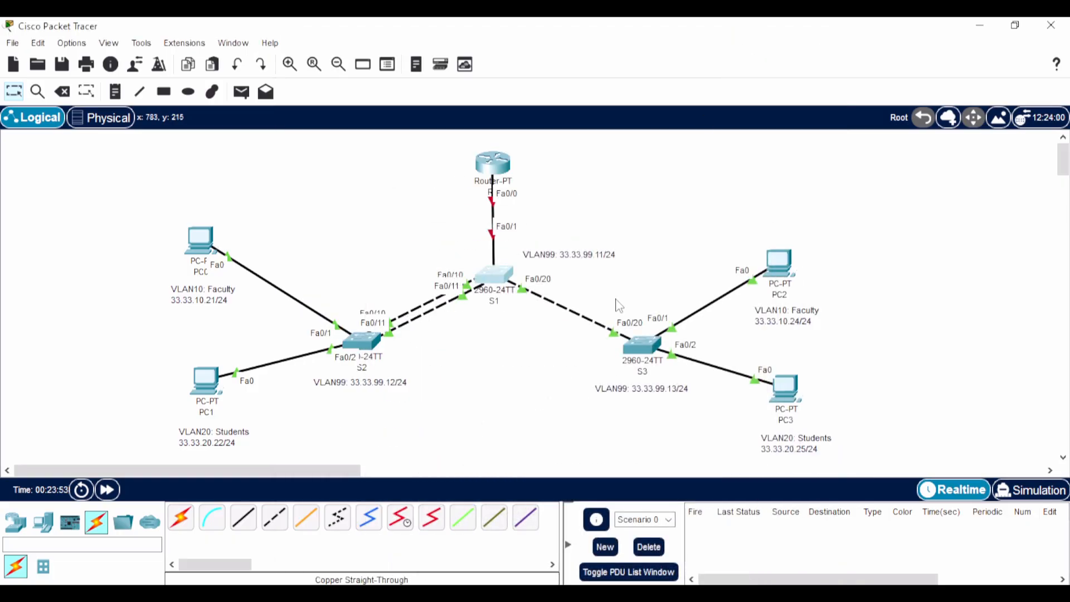
Step: Open S2's command line and review the port-channel and port flags in its earlier EtherChannel summary
click(365, 342)
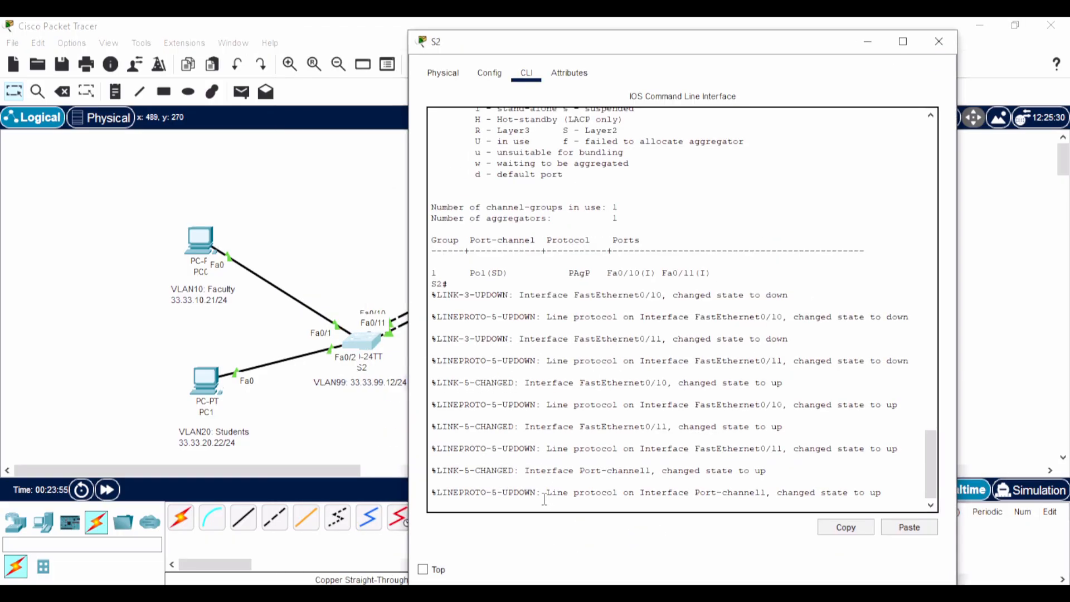
key(Return)
key(Return)
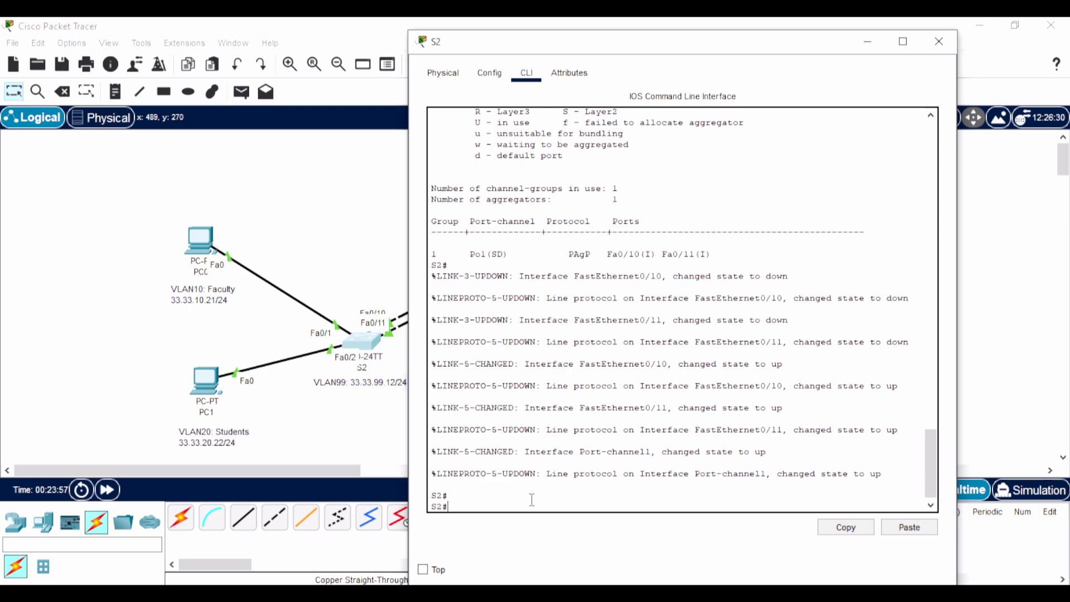
drag(495, 255, 504, 254)
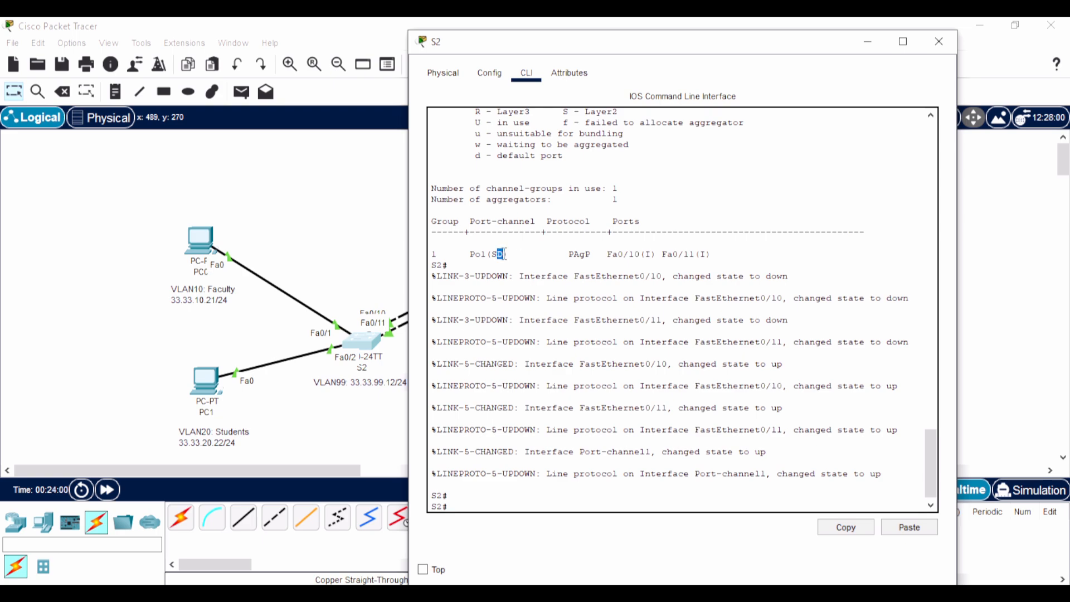
click(654, 256)
scroll(667, 262, up, 6)
drag(492, 278, 564, 279)
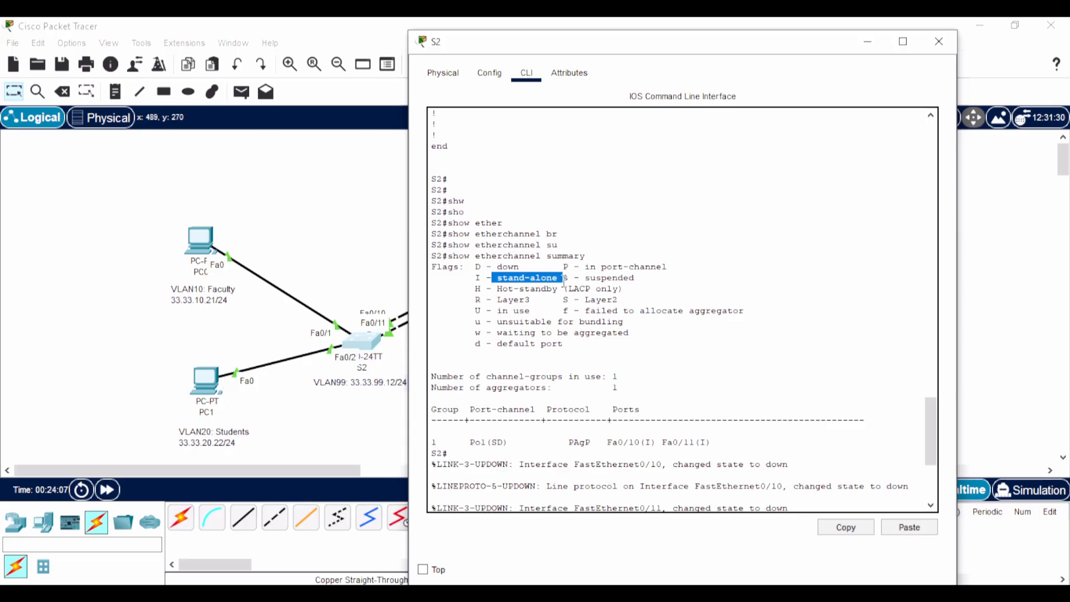
scroll(564, 281, down, 6)
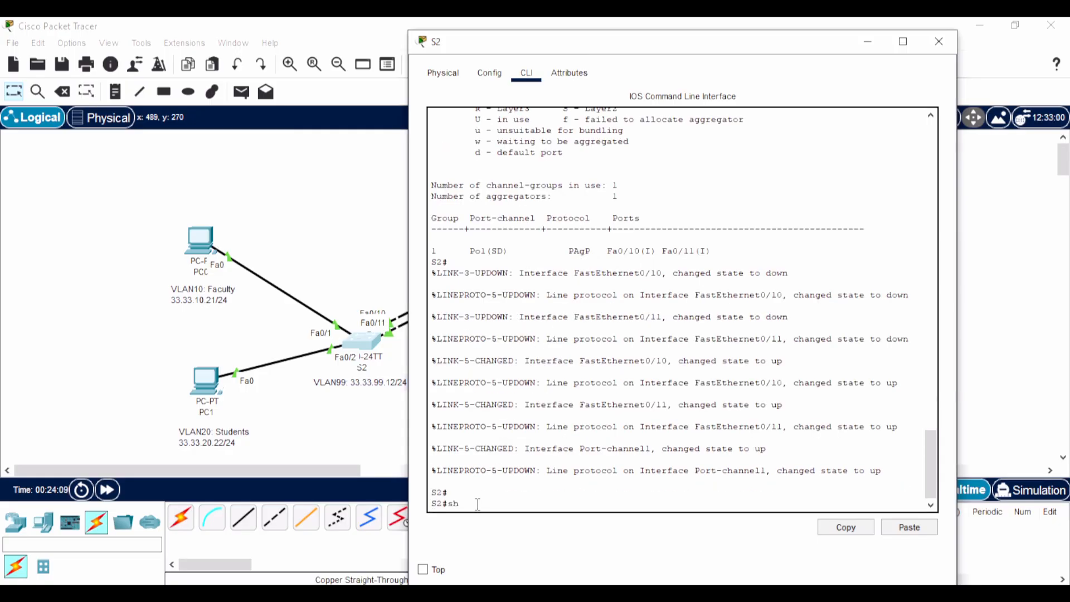
Step: Display S2's current EtherChannel status with "show etherchannel summary"
key(BackSpace)
text(o)
key(Tab)
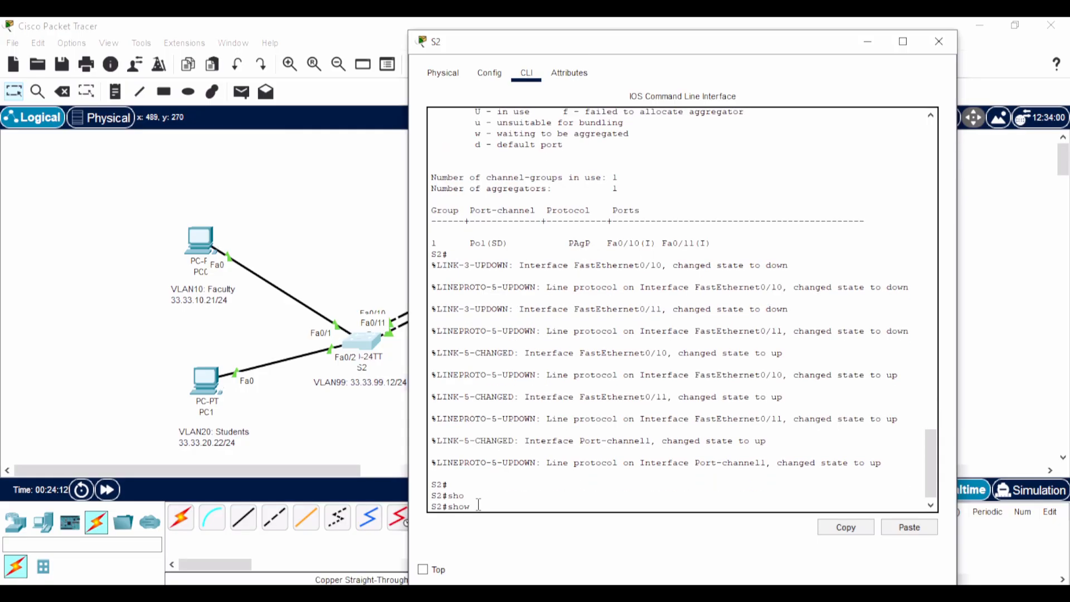
text(ether)
key(Tab)
text(s)
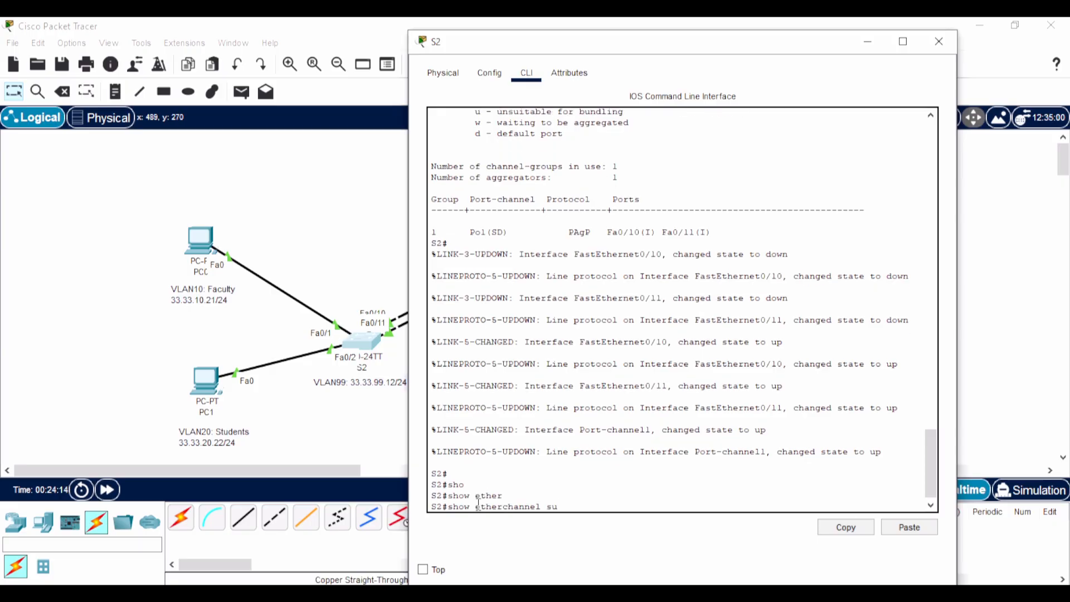
text(um)
key(Tab)
key(Return)
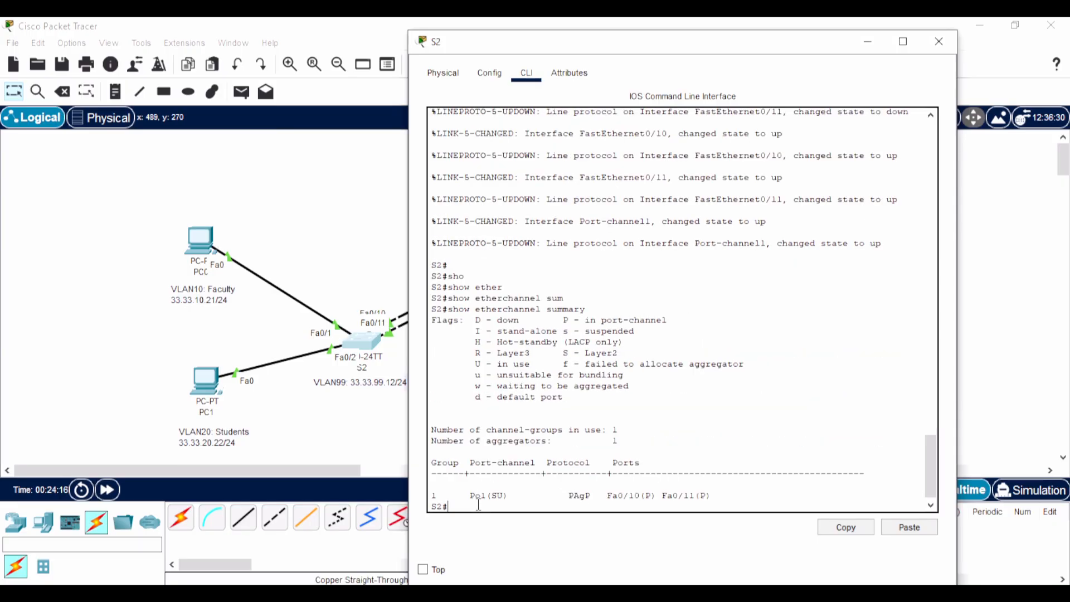
Step: Check the Po1 and Fa0/10 flags in S2's new summary against the legend, and minimize S2's window
drag(504, 493, 492, 487)
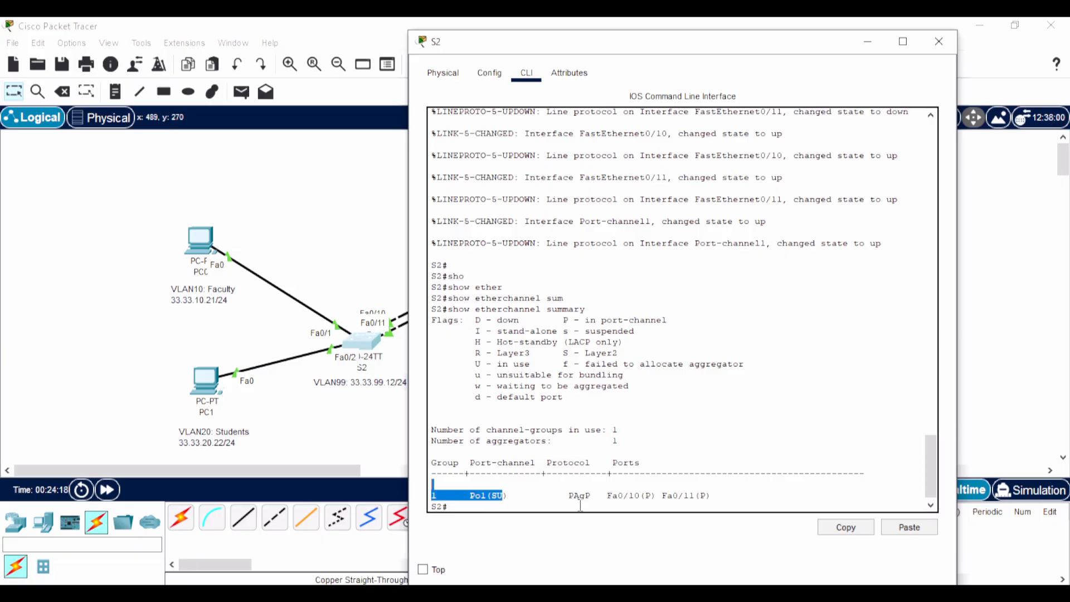
drag(651, 496, 649, 495)
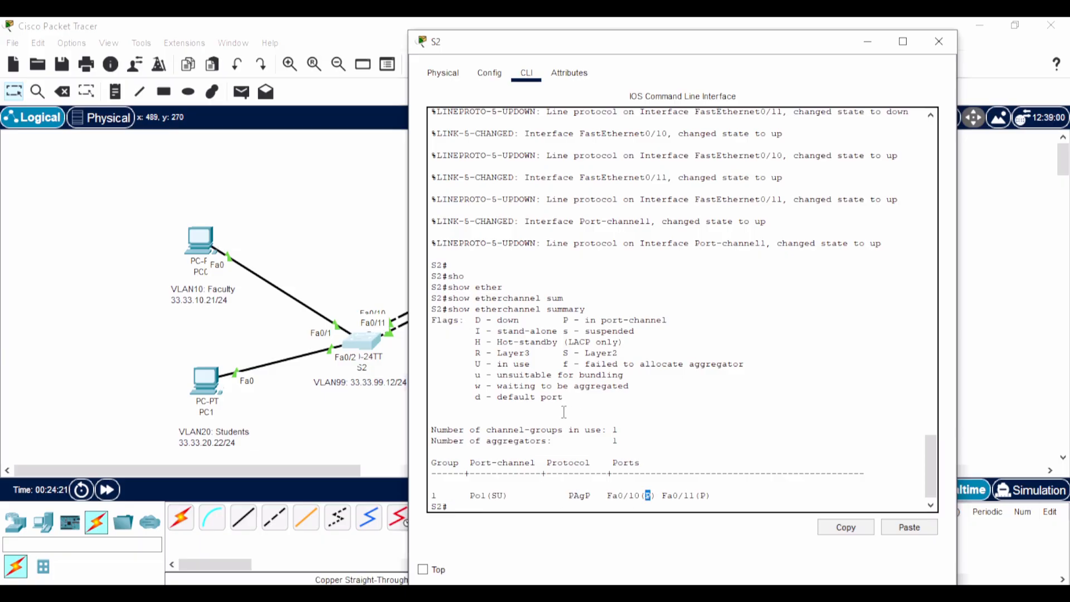
drag(584, 321, 668, 322)
click(867, 41)
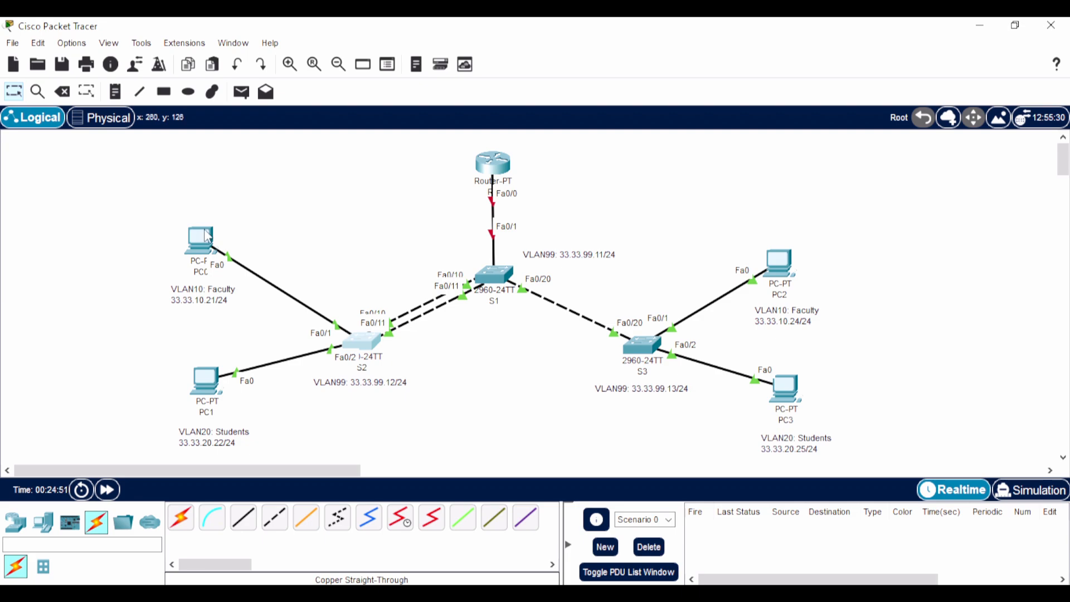
Step: Consult the addressing table in topology.pdf and set PC0's static IPv4 address to 33.33.10.21
mouse_move(206, 236)
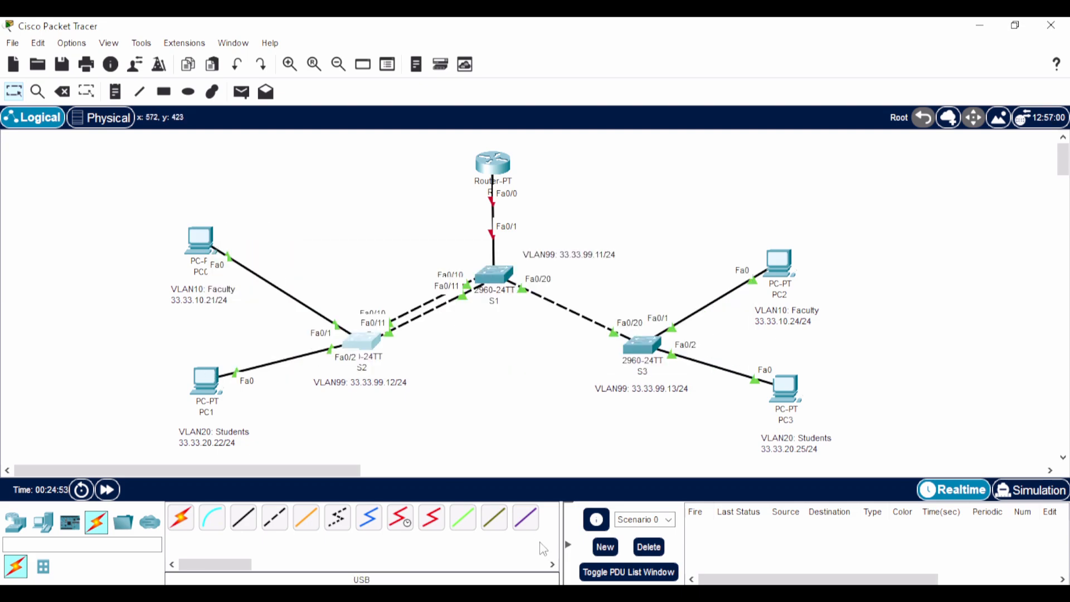
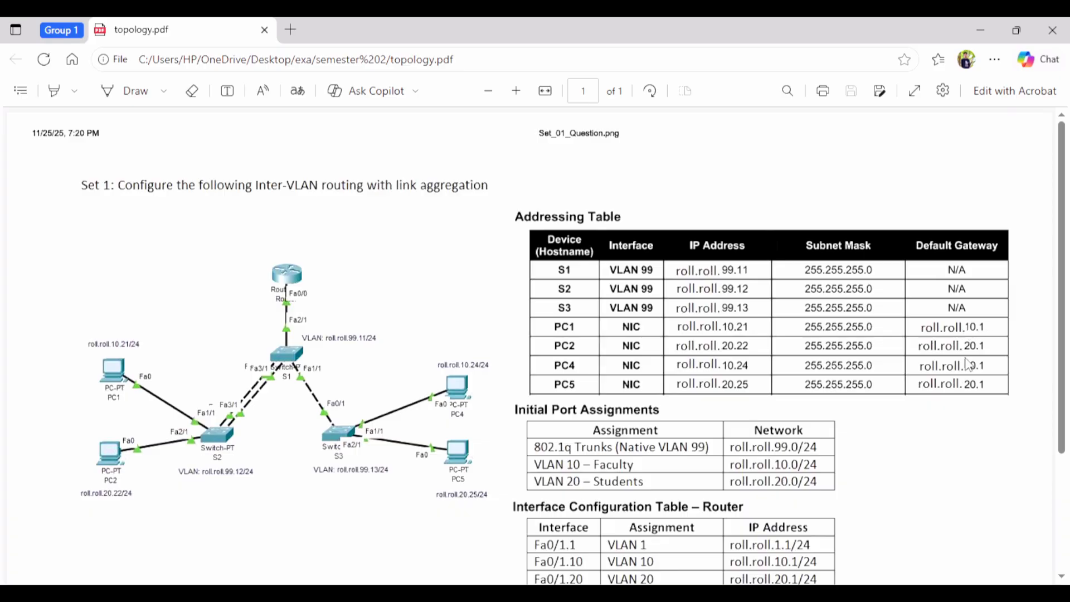
click(979, 38)
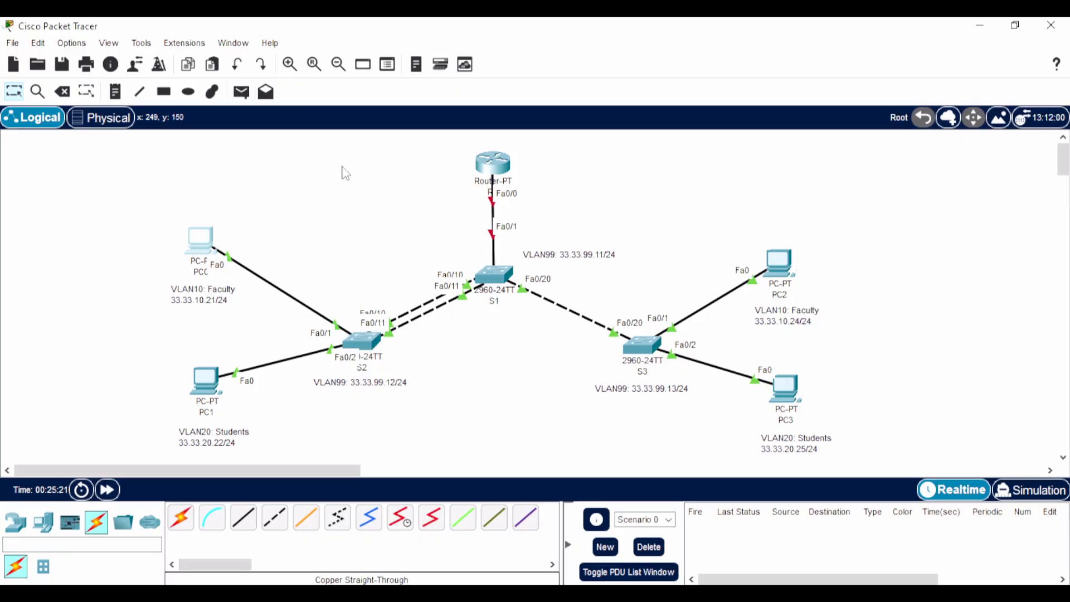
click(451, 75)
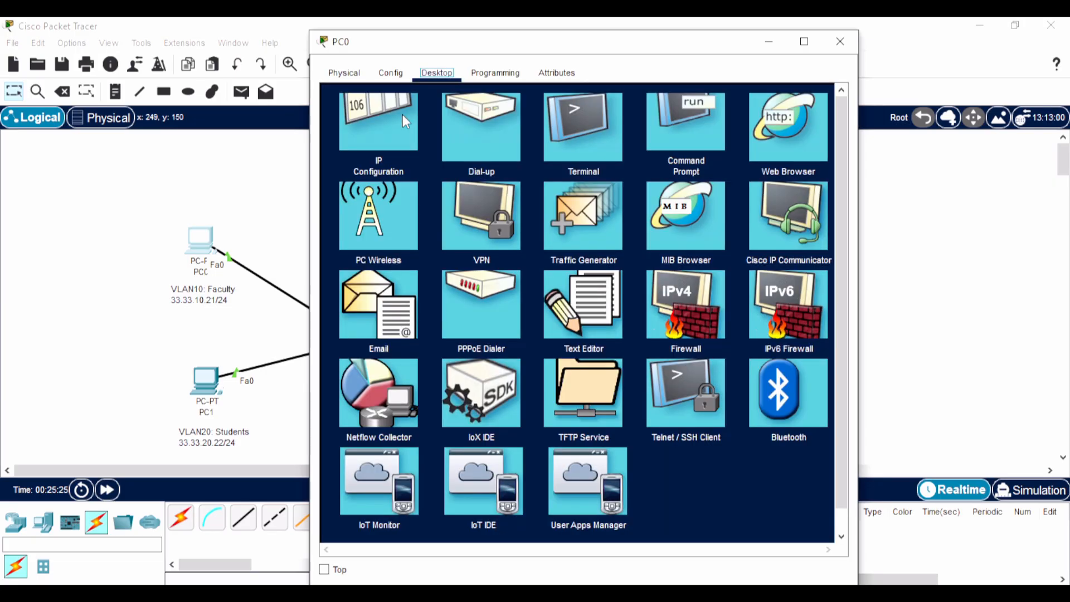
click(388, 122)
click(528, 184)
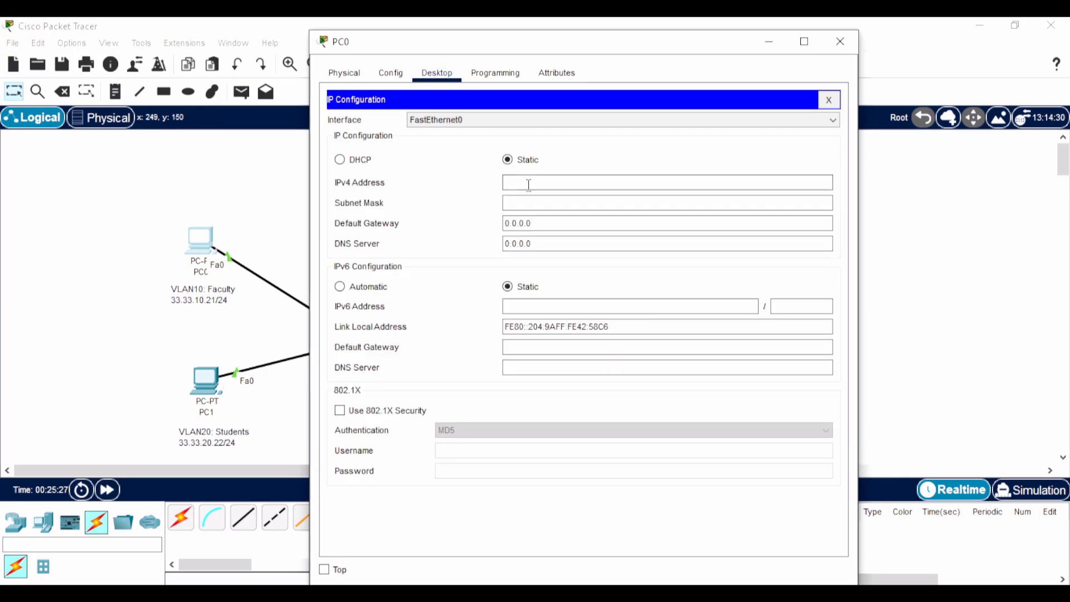
text(33.33)
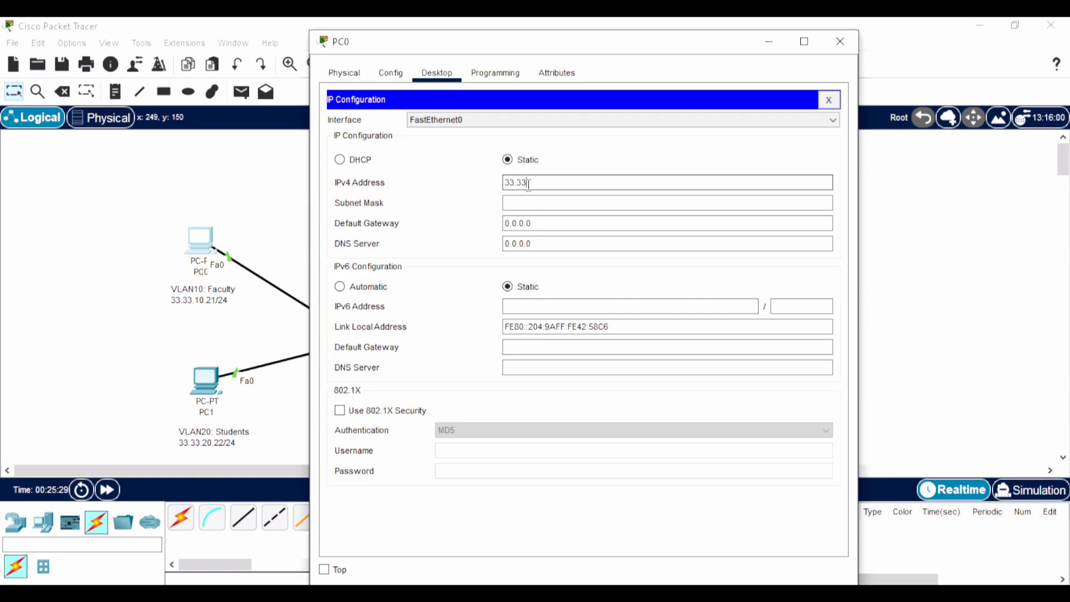
text(.10.21)
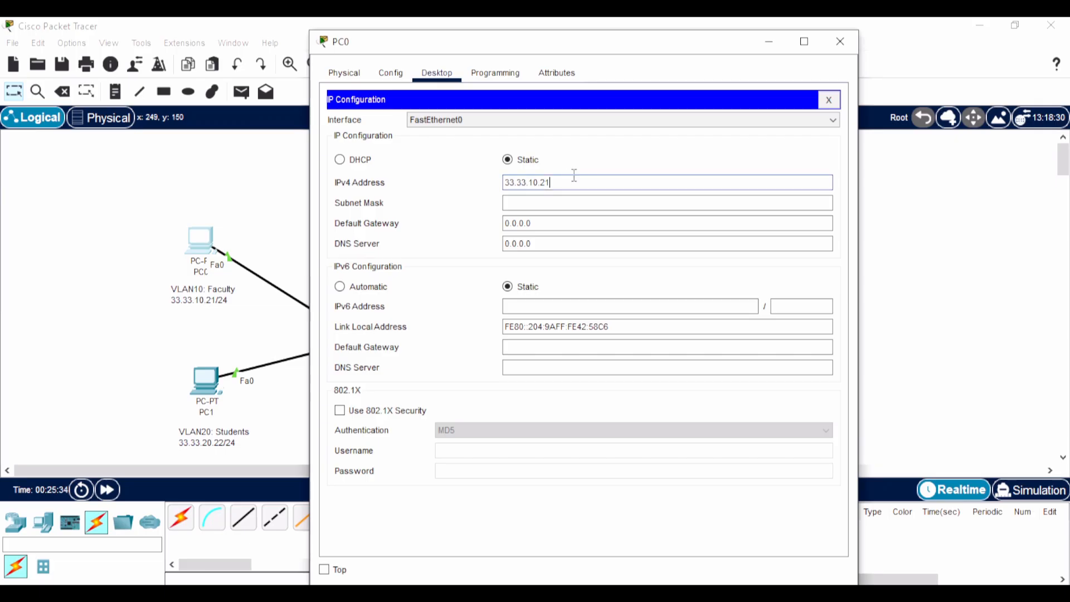
Step: Set PC0's default gateway to 33.33.10.1 and subnet mask to 255.255.255.0, and close its window
drag(583, 183, 465, 193)
drag(549, 223, 441, 224)
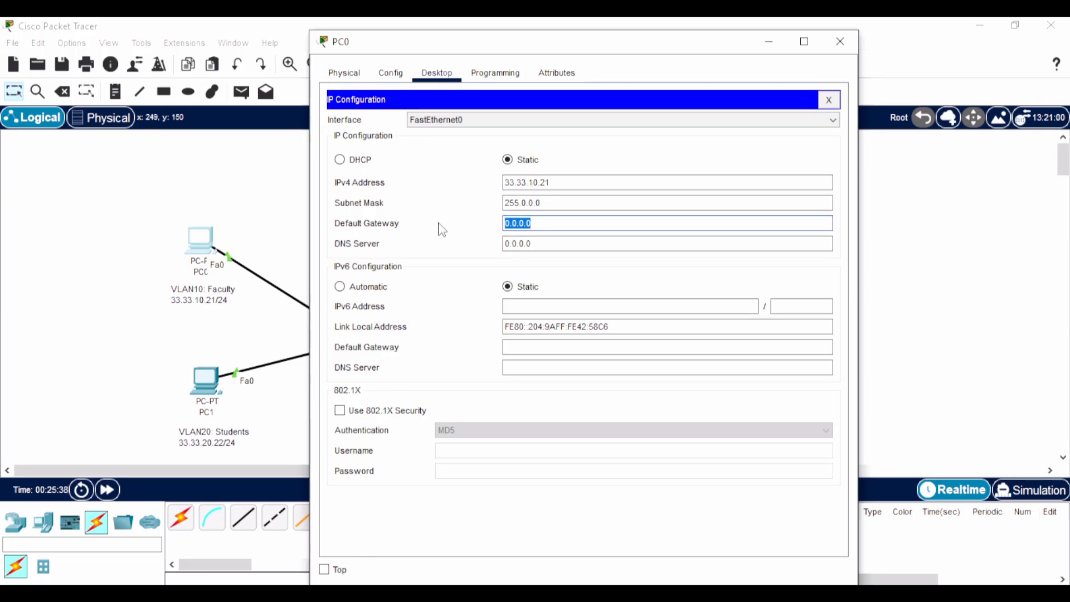
text(33.33.10.2)
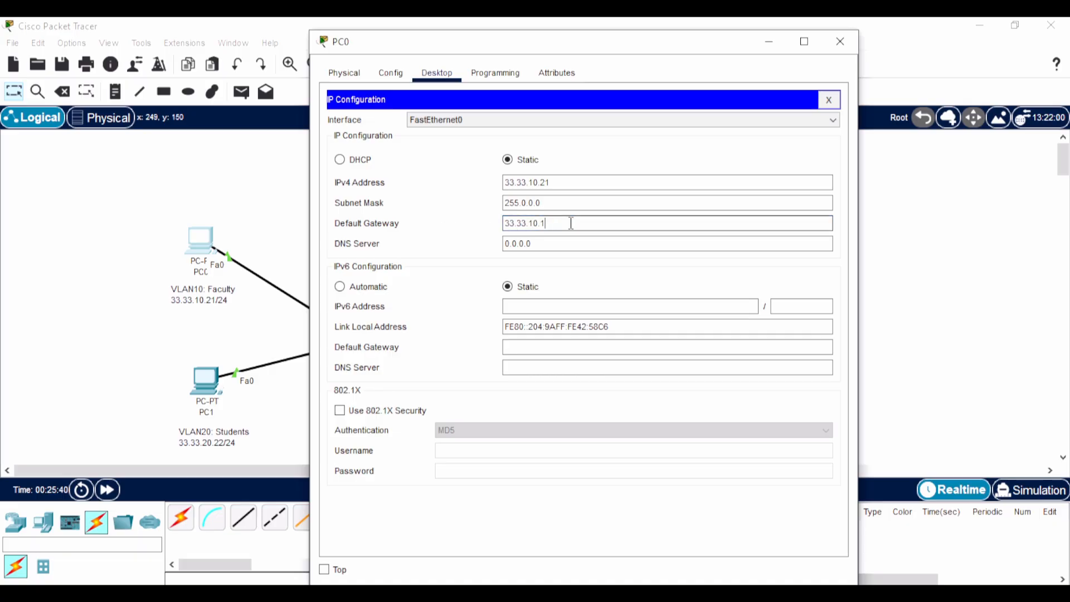
drag(552, 203, 407, 202)
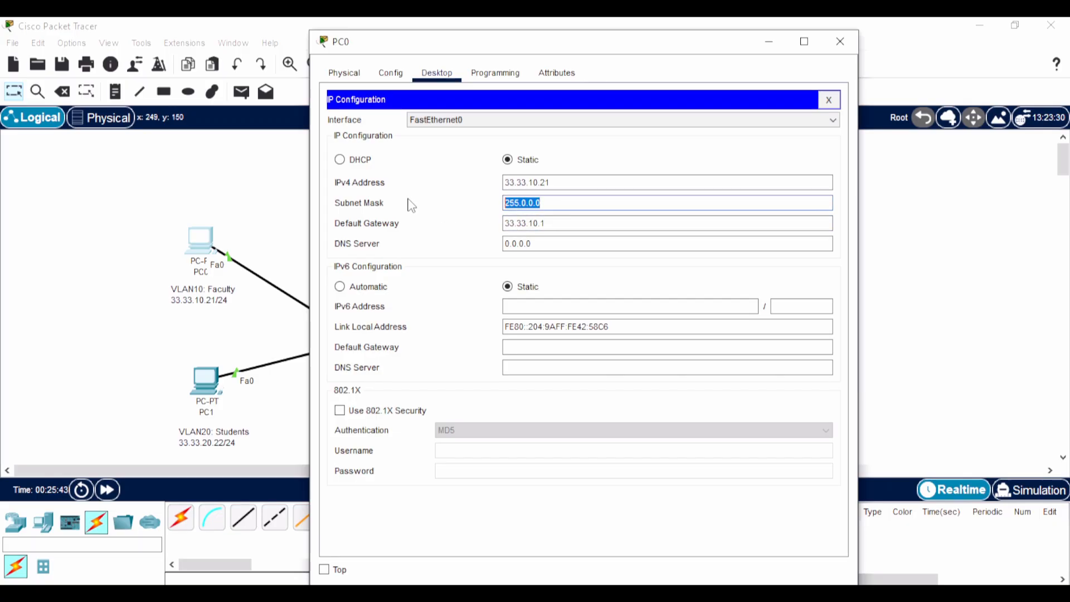
text(255.255.255.0)
click(840, 39)
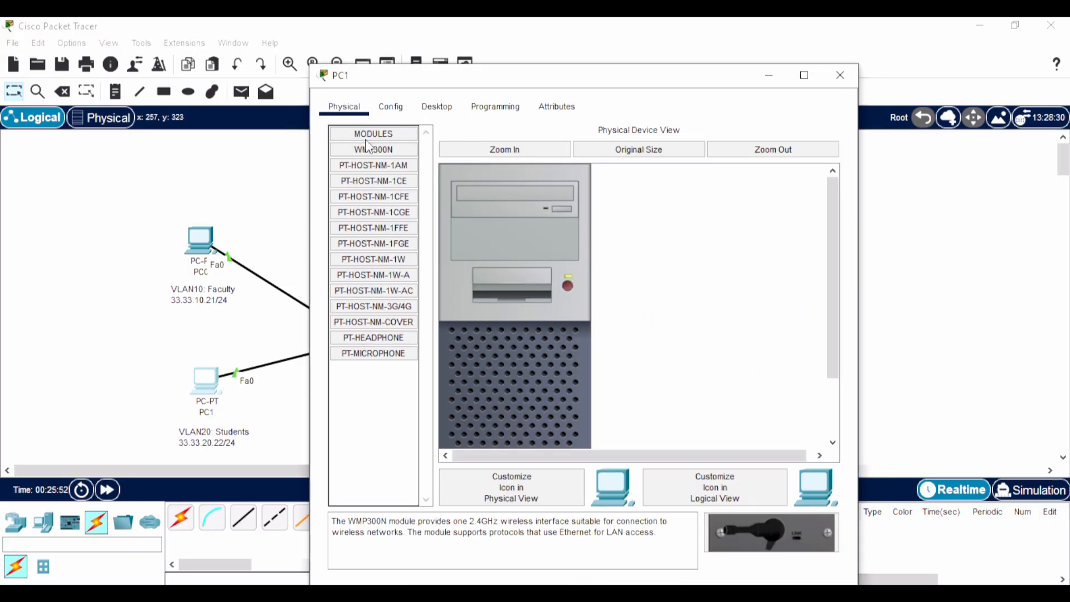
Step: Set PC1's static IPv4 address to 33.33.20.22 and its subnet mask to 255.255.255.0
click(437, 107)
click(391, 170)
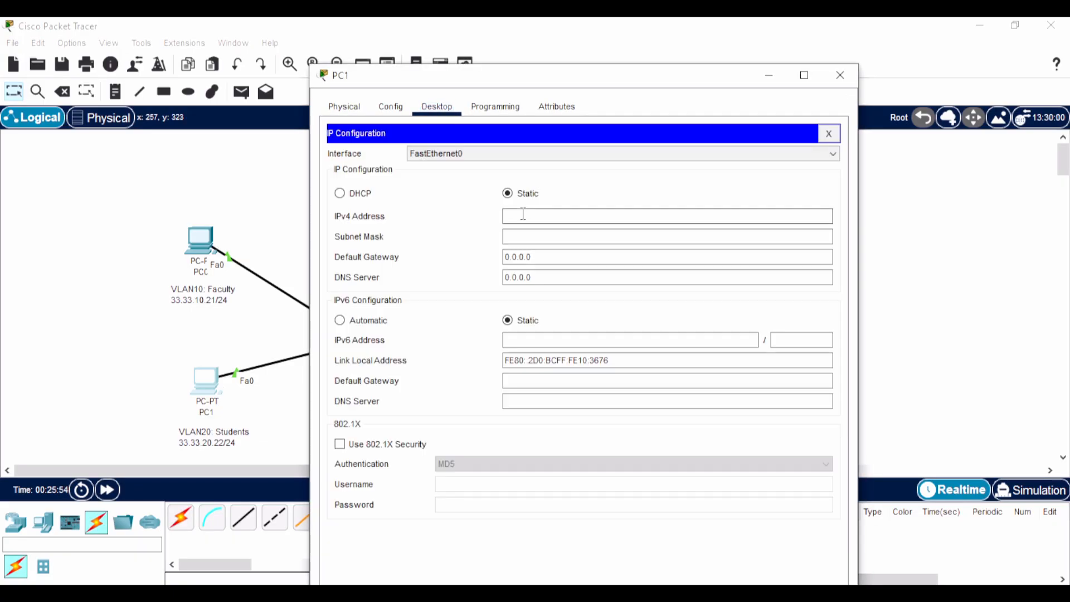
text(33.33.20.22)
click(528, 239)
drag(536, 236, 446, 222)
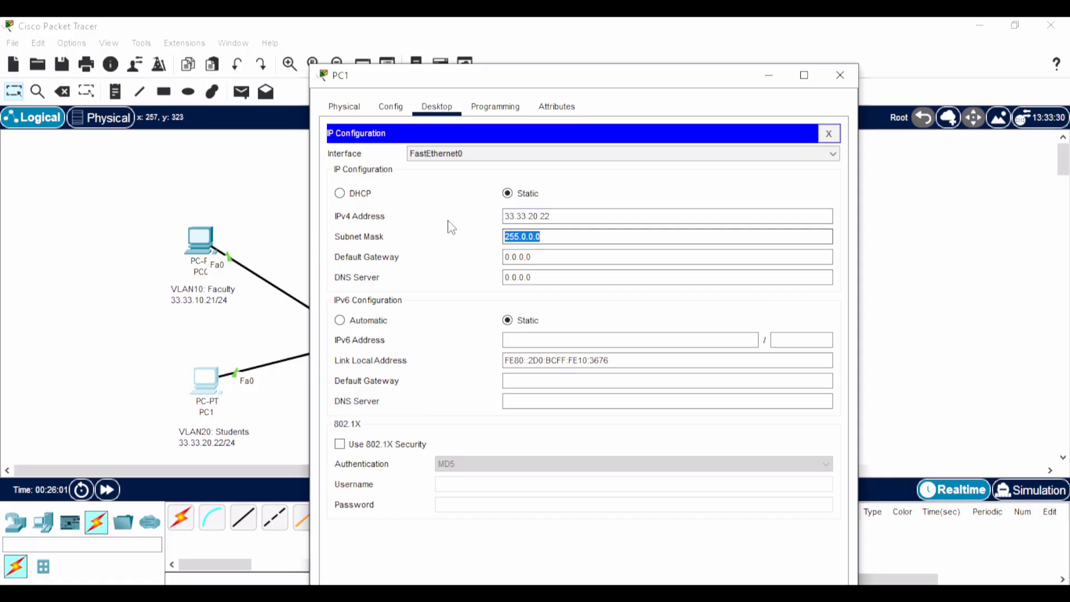
text(255.25)
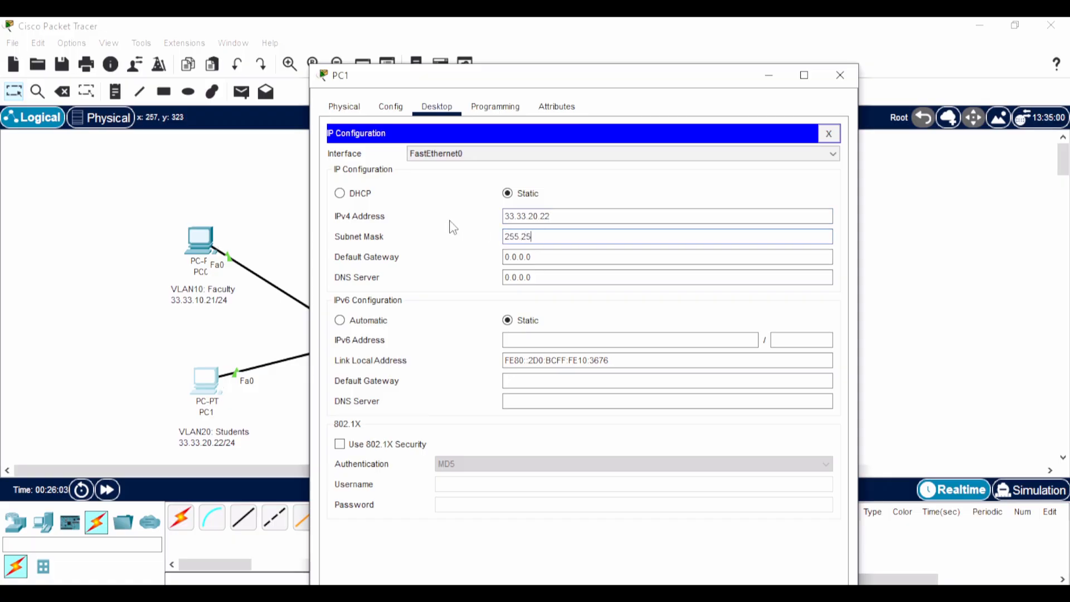
text(5.255.0)
Step: Set PC1's default gateway to 33.33.20.1 and close its window
key(Tab)
text(33.33.20.1)
click(839, 75)
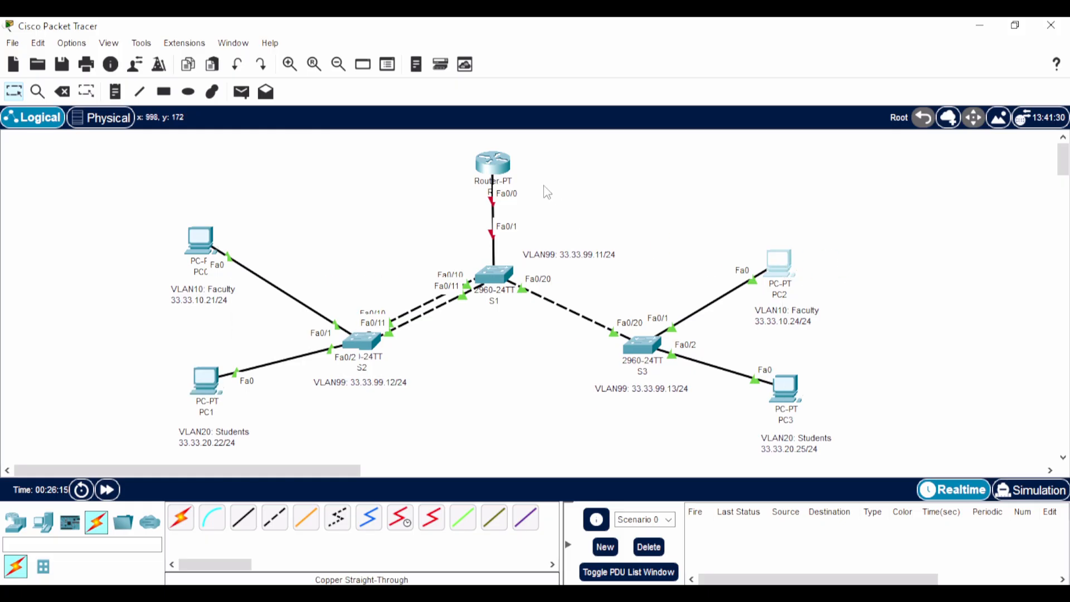
Step: Open PC2's IP configuration and set its static IPv4 address to 33.33.10.24
click(436, 73)
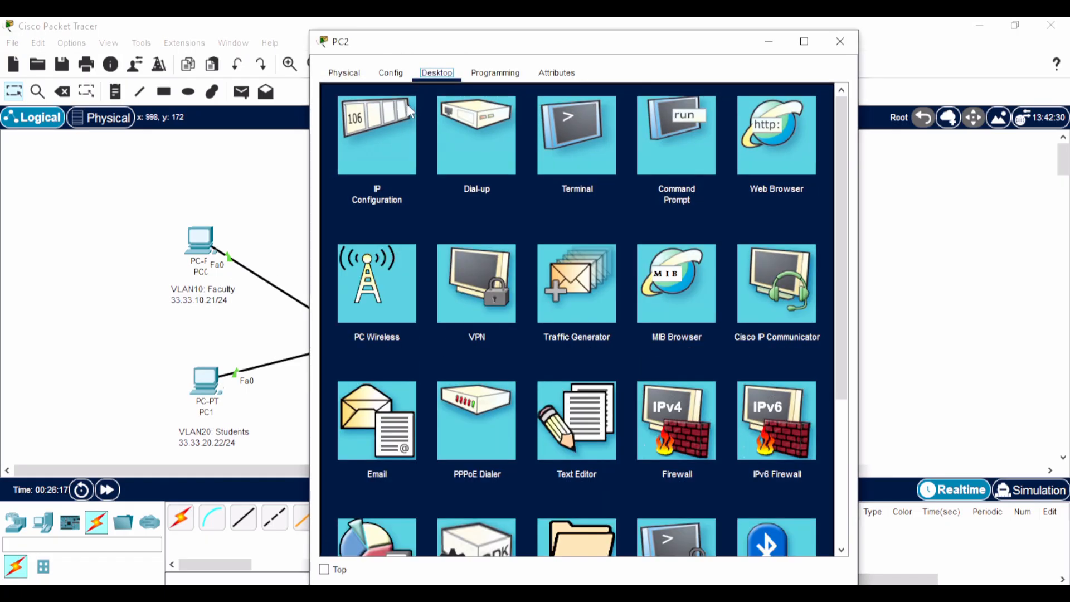
click(390, 134)
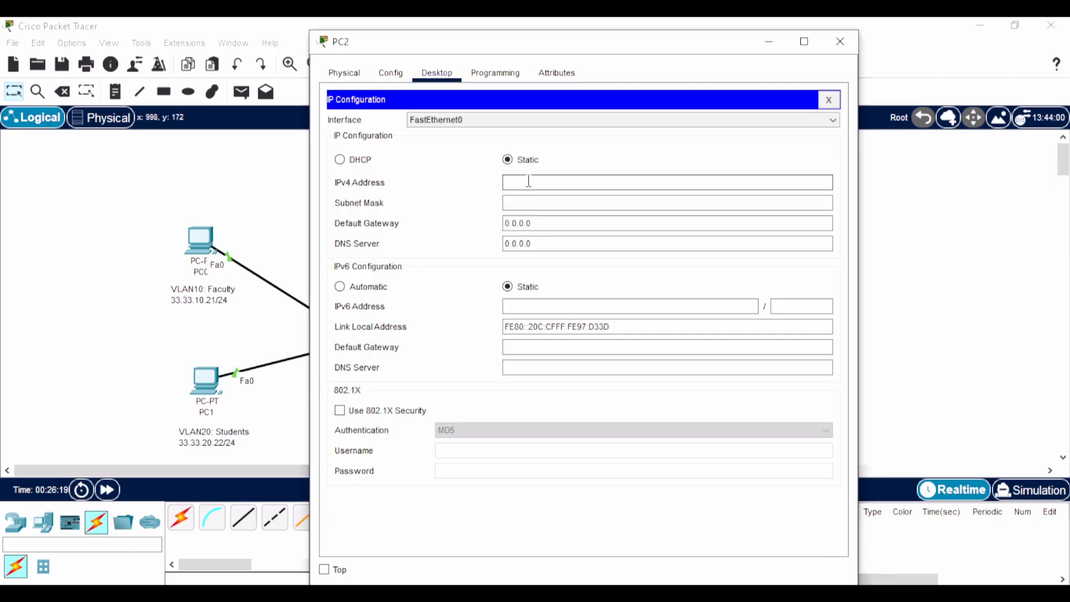
text(2)
text(33)
Step: Set PC2's default gateway to 33.33.10.1, reusing the network part of its IPv4 address
drag(569, 182, 439, 174)
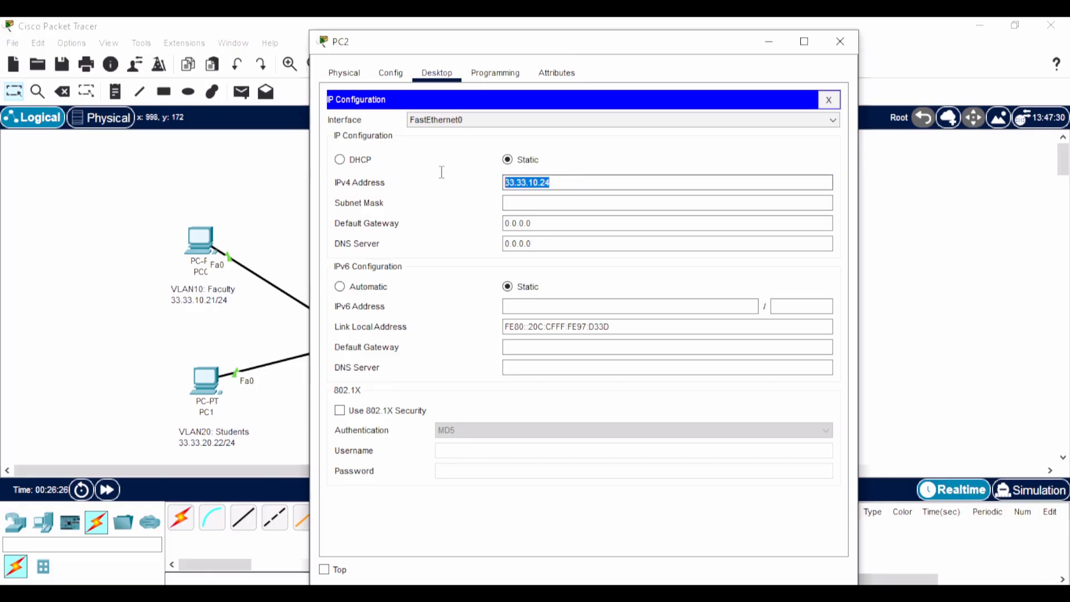
key(ctrl+c)
drag(560, 223, 430, 222)
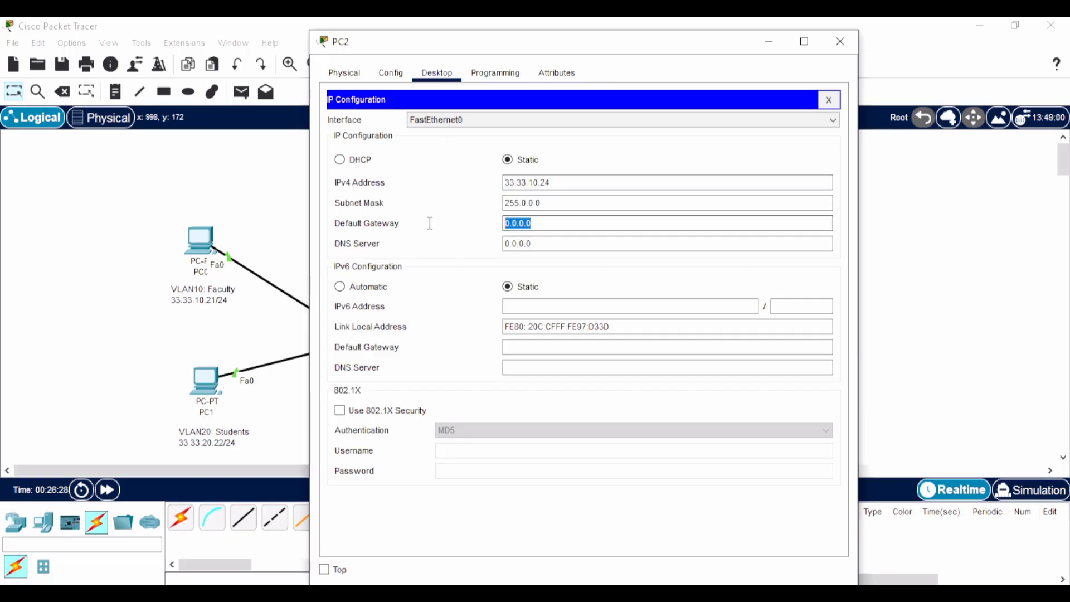
key(ctrl+v)
key(BackSpace)
key(BackSpace)
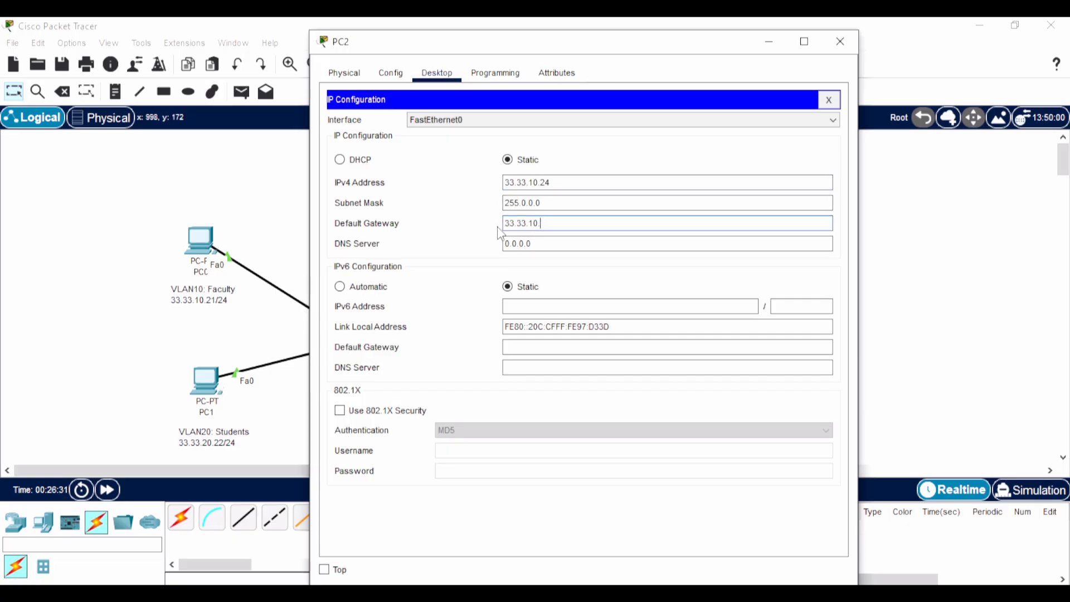
Step: Set PC2's subnet mask to 255.255.255.0 and close its window
drag(552, 203, 440, 201)
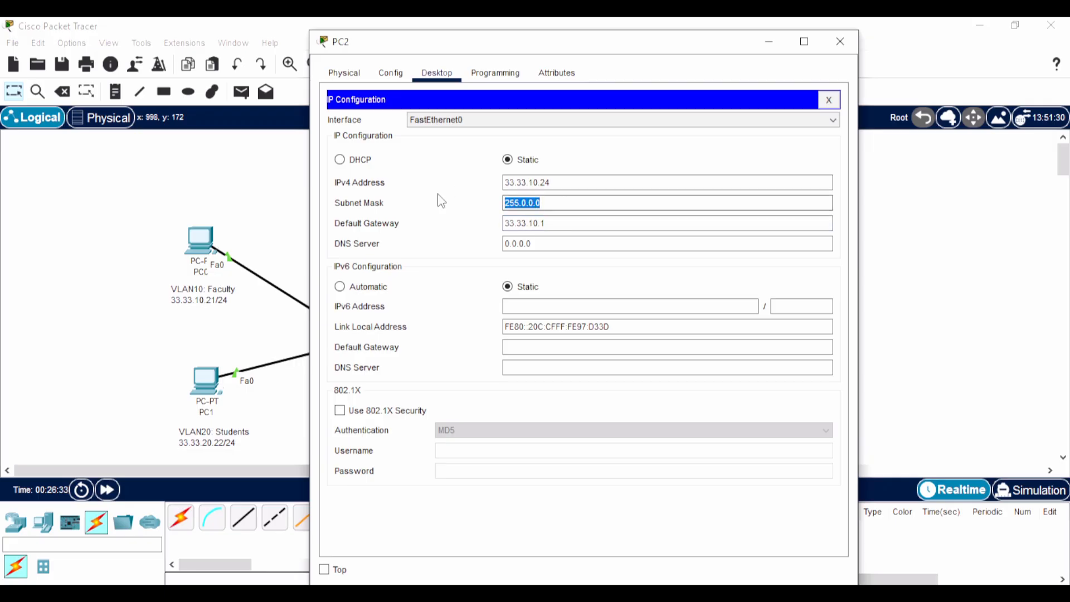
text(255.255.)
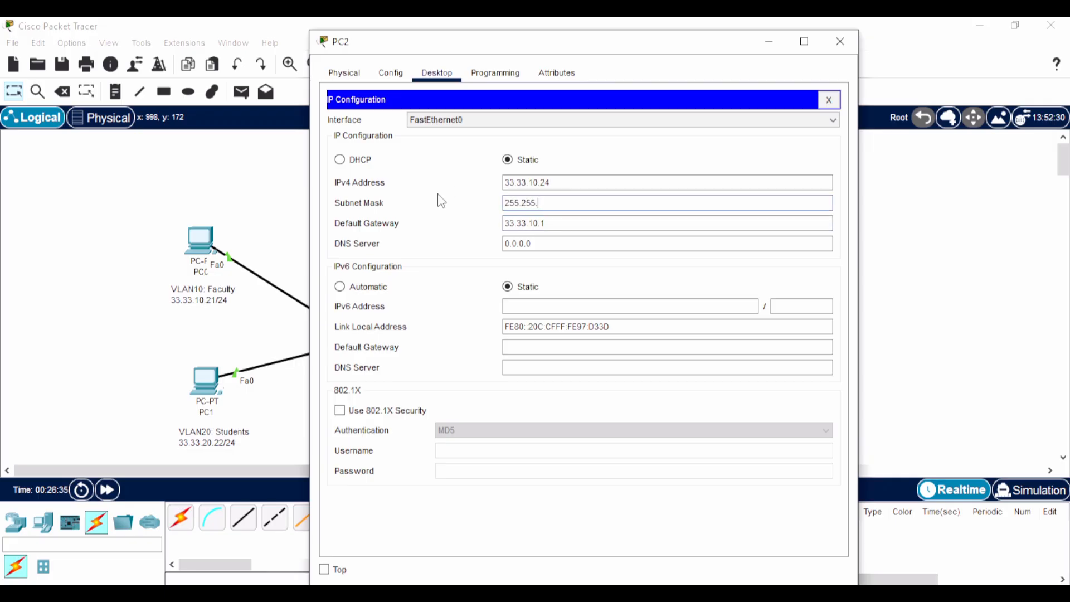
text(255.0)
click(840, 41)
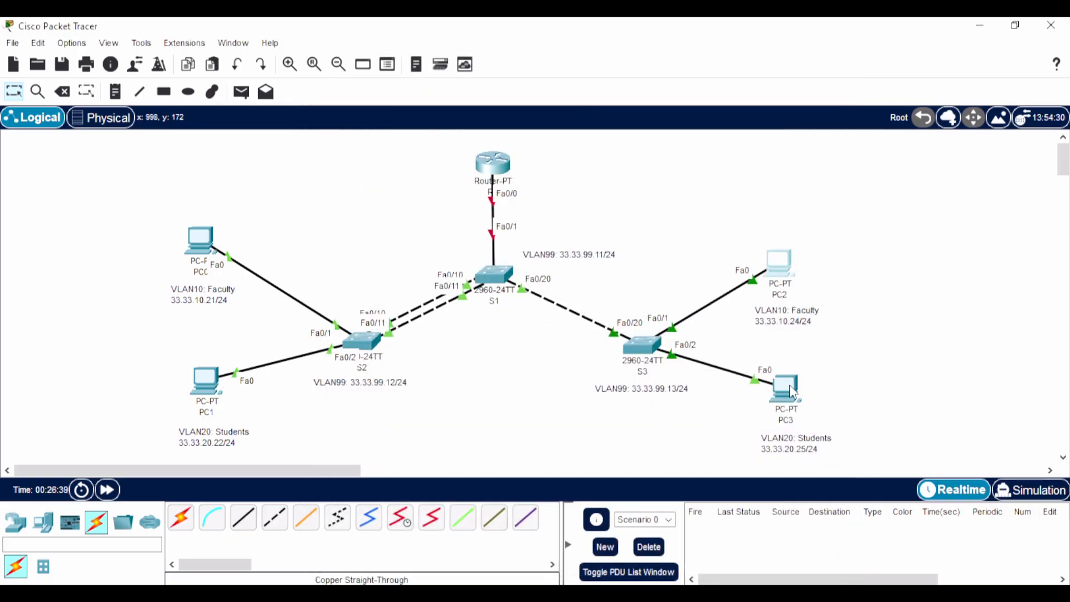
Step: Open PC3's IP configuration and set its static IPv4 address to 33.33.20.25
click(793, 390)
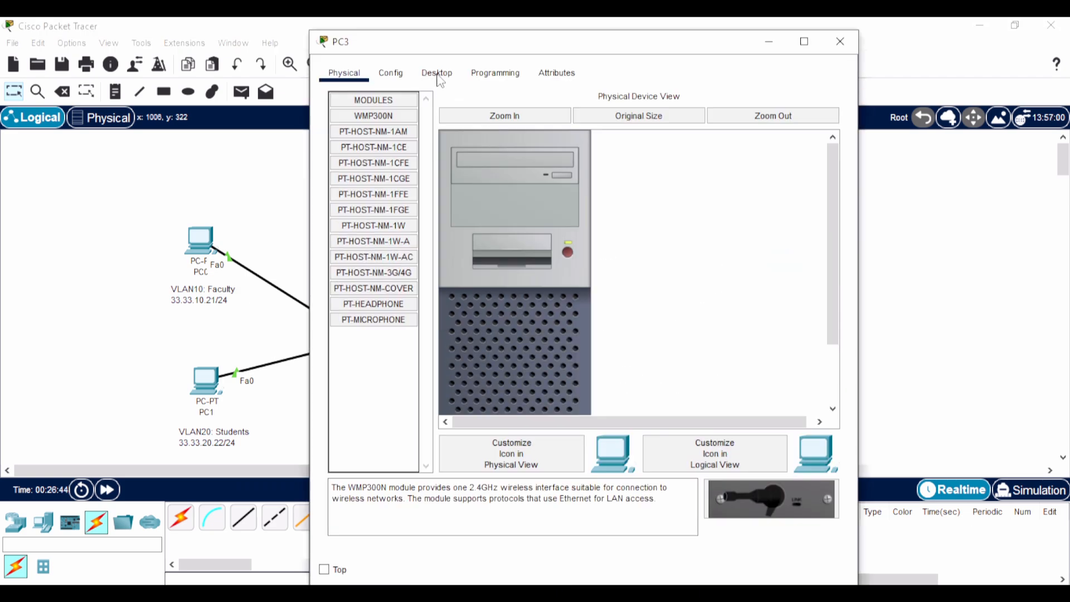
click(439, 74)
click(432, 156)
click(526, 165)
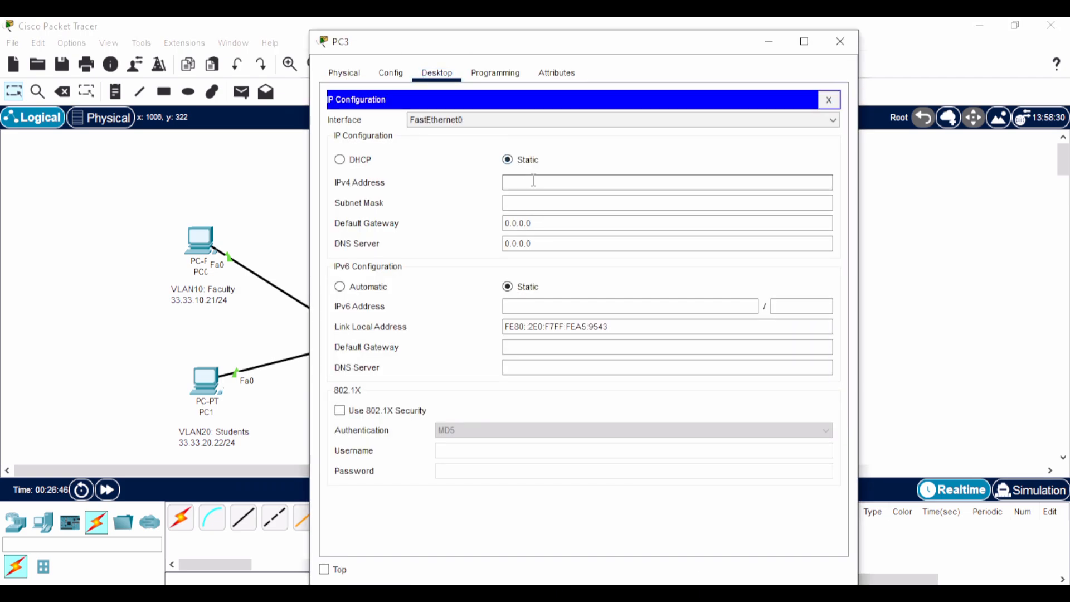
text(33.33.)
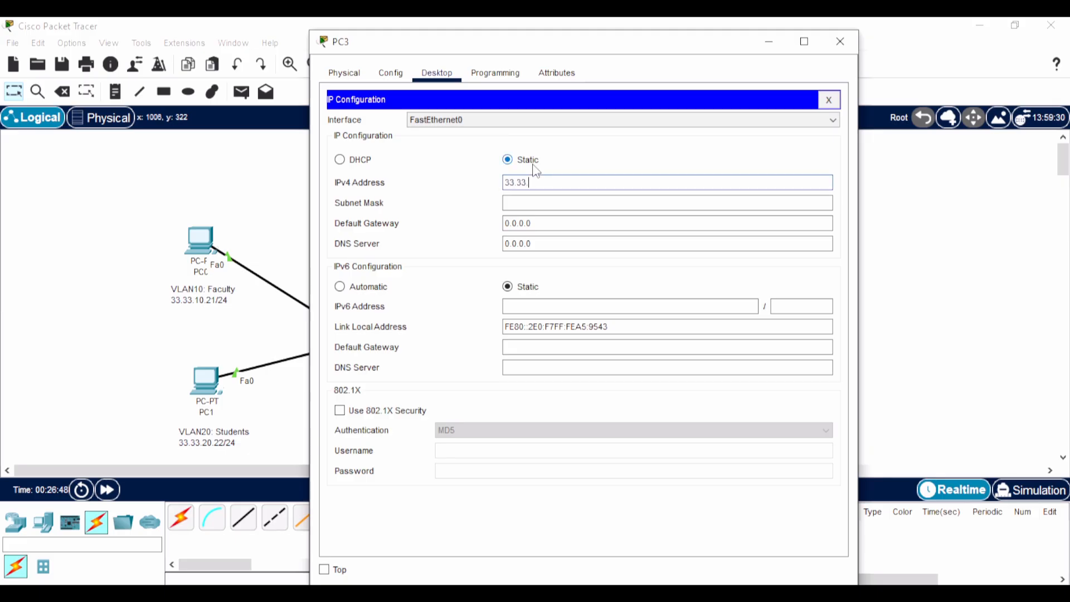
text(20.25)
Step: Copy PC3's IPv4 address into its default gateway, set the subnet mask to 255.255.255.0, and close its window
drag(568, 179, 420, 183)
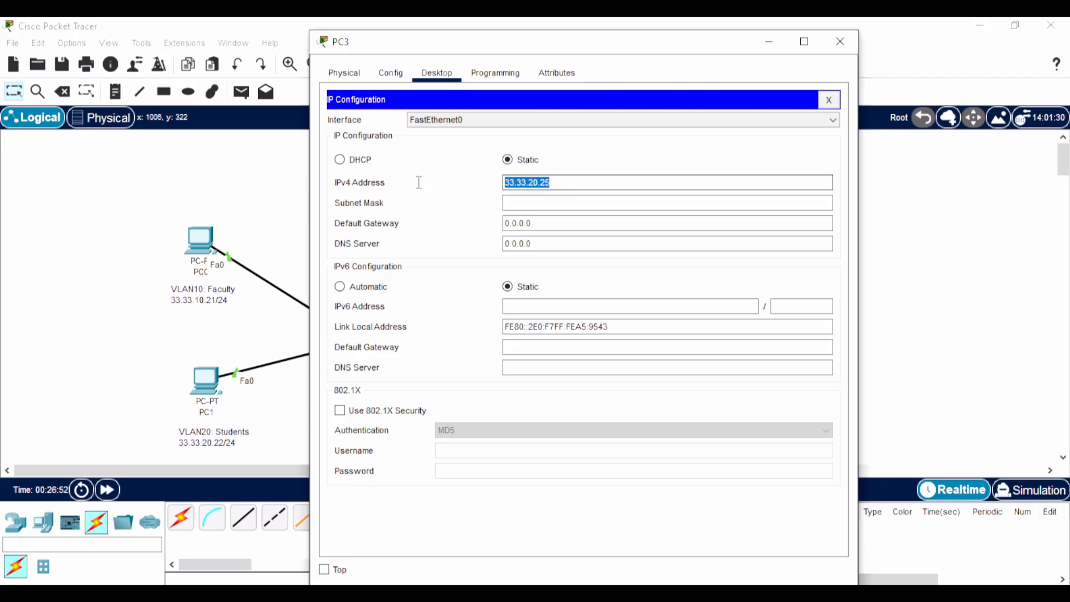
click(545, 224)
key(ctrl+a)
key(ctrl+v)
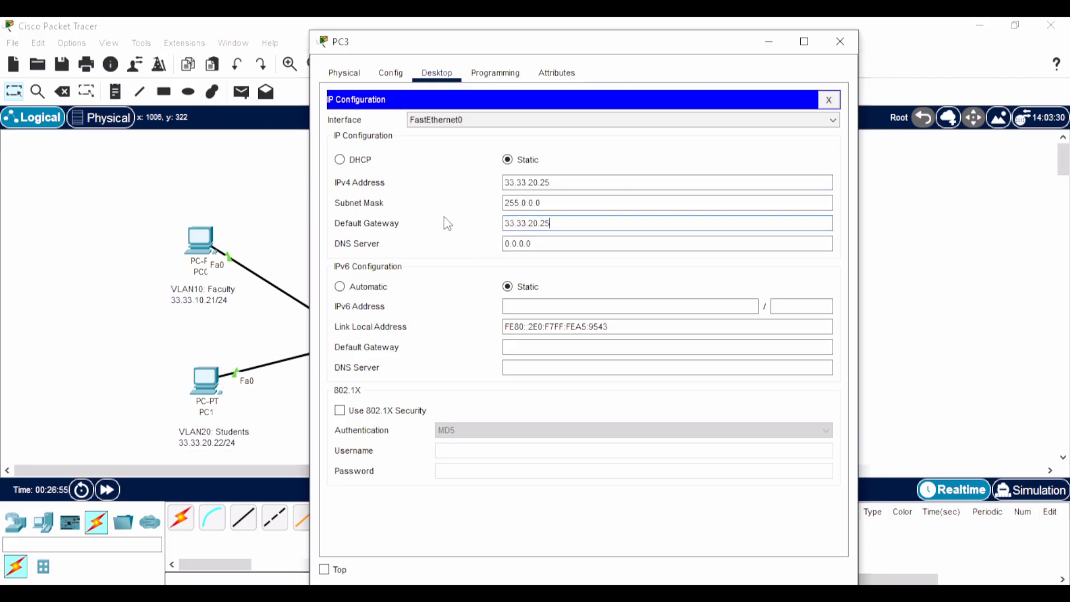
drag(559, 202, 461, 203)
text(255.255.255.0)
click(841, 41)
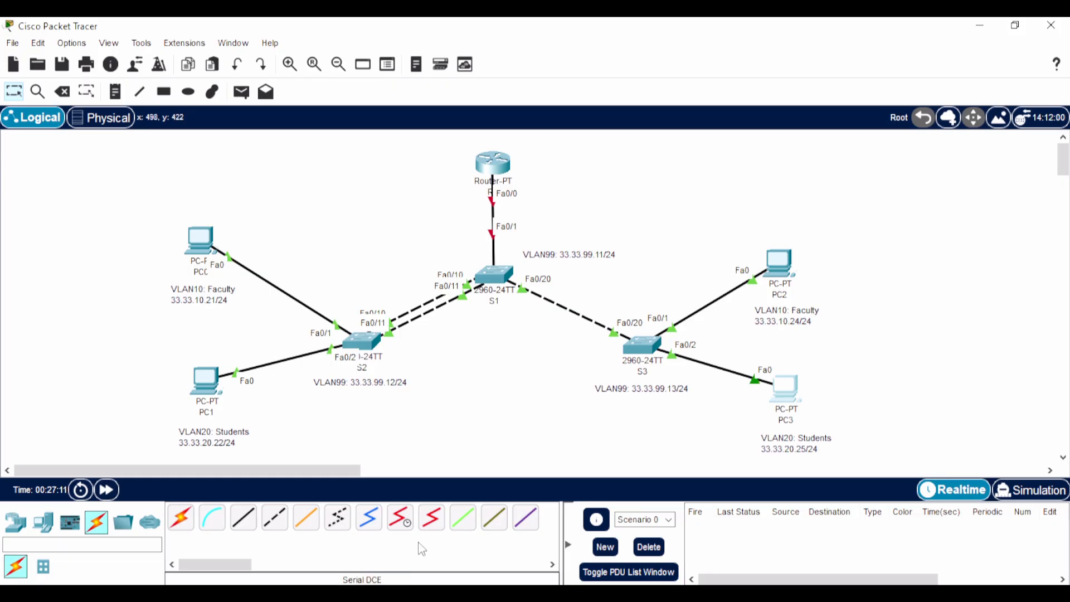
Step: Examine the VLAN port assignments and router interface table in topology.pdf, comparing them with the network in Packet Tracer
click(454, 593)
scroll(515, 411, down, 3)
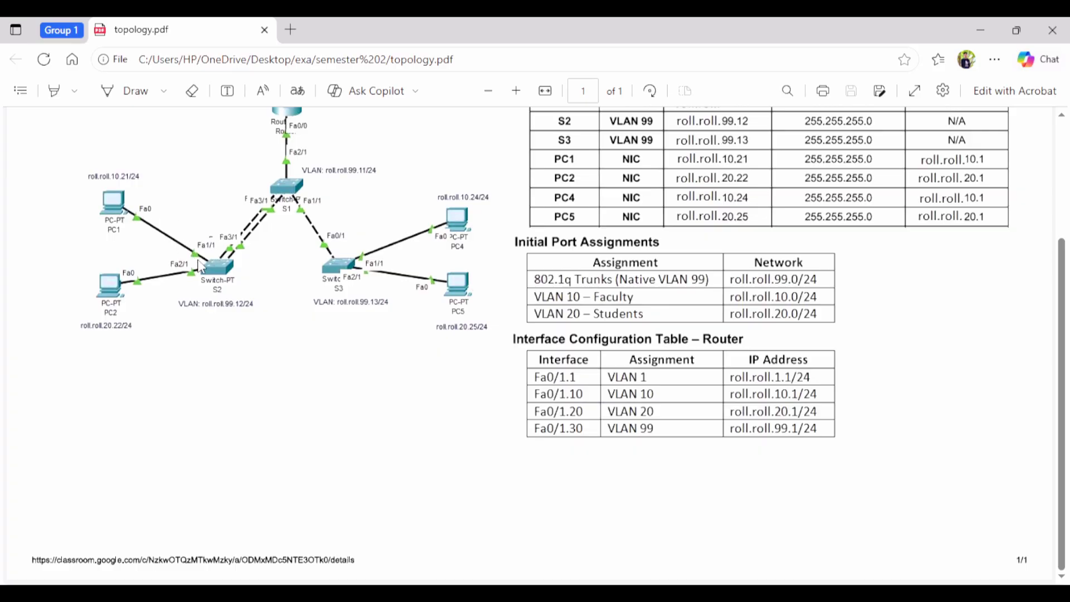
mouse_move(669, 592)
click(596, 538)
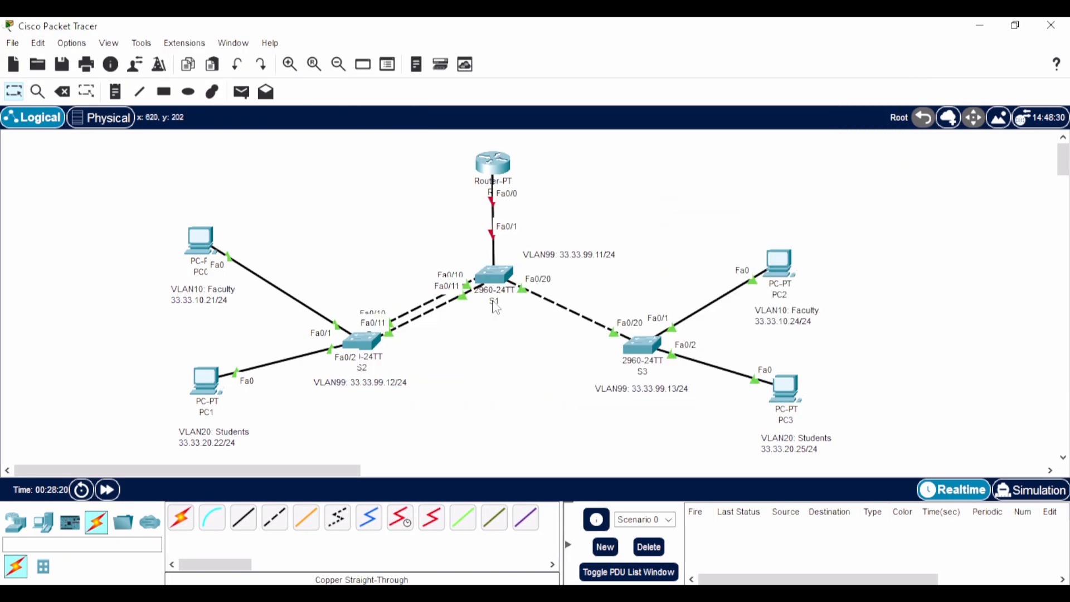
click(459, 593)
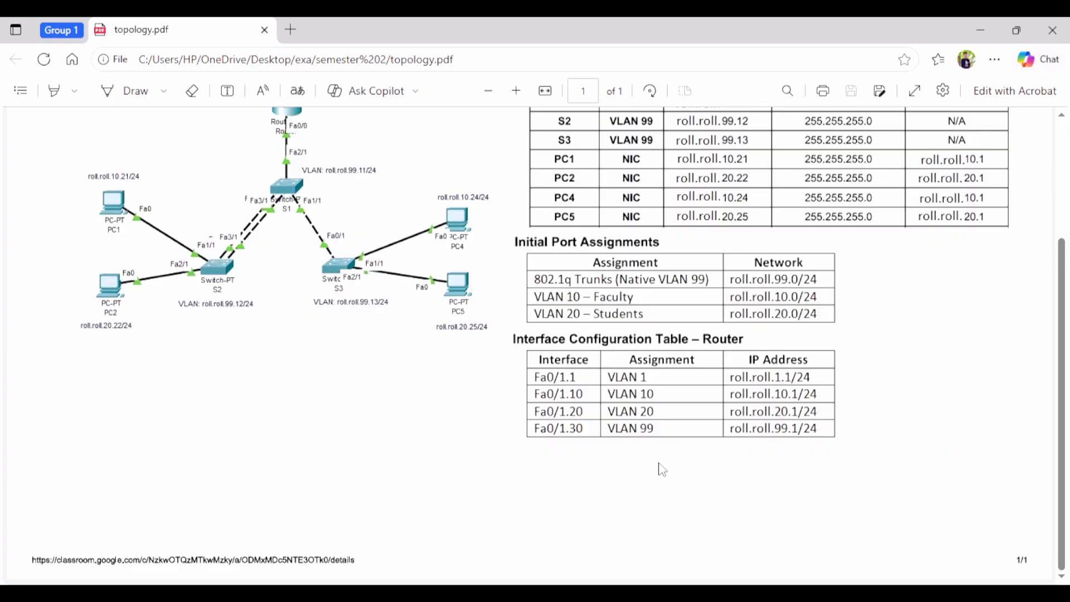
click(672, 593)
click(580, 572)
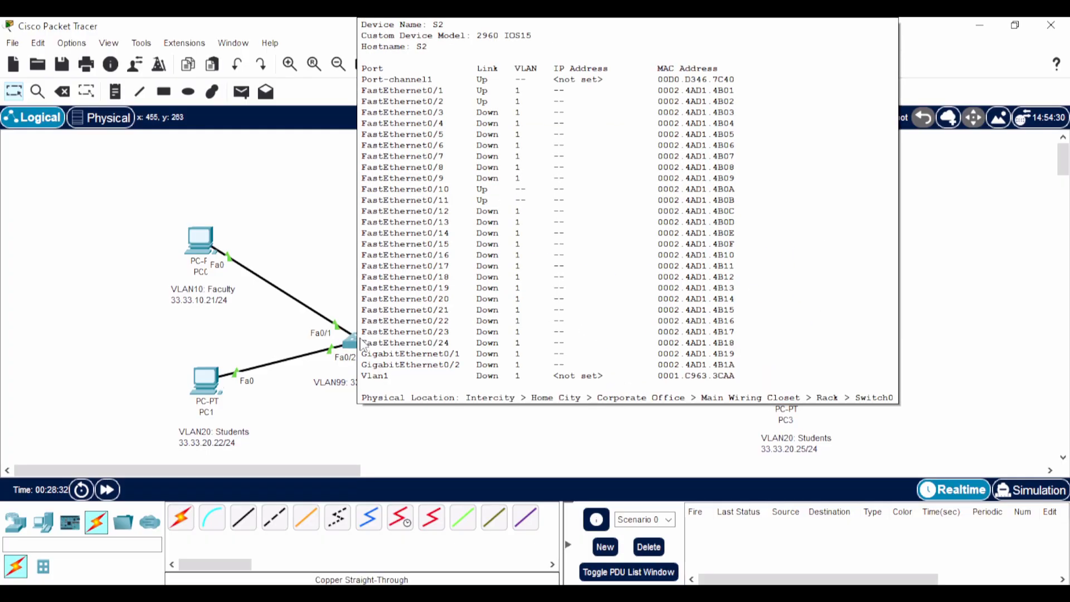
Step: Enter global configuration mode on S2, create VLAN 10 named Faculty, and exit VLAN configuration
click(357, 337)
scroll(476, 482, down, 2)
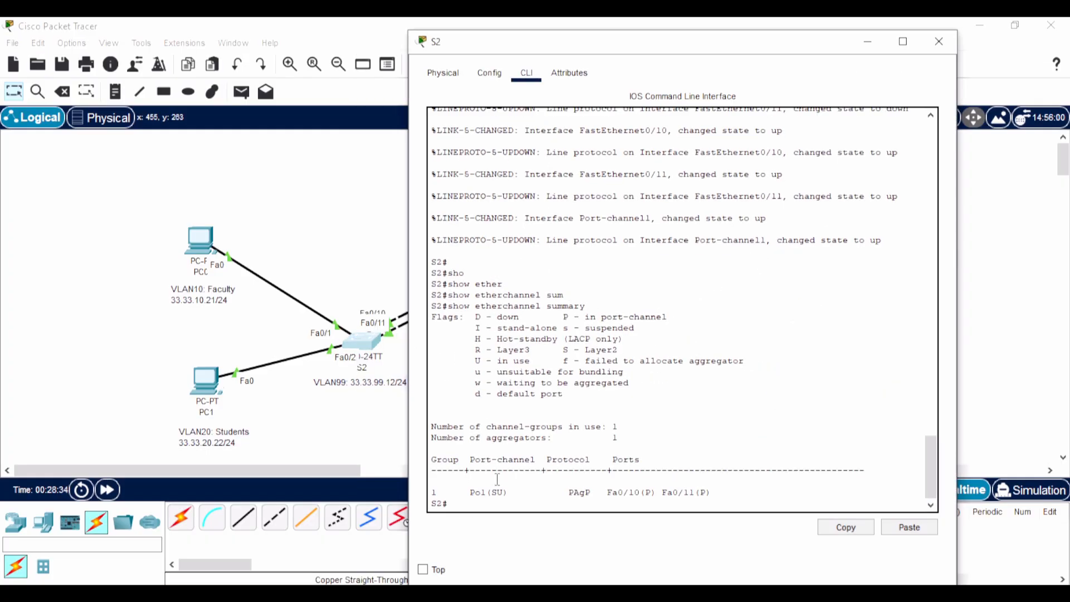
text(conf t)
key(Return)
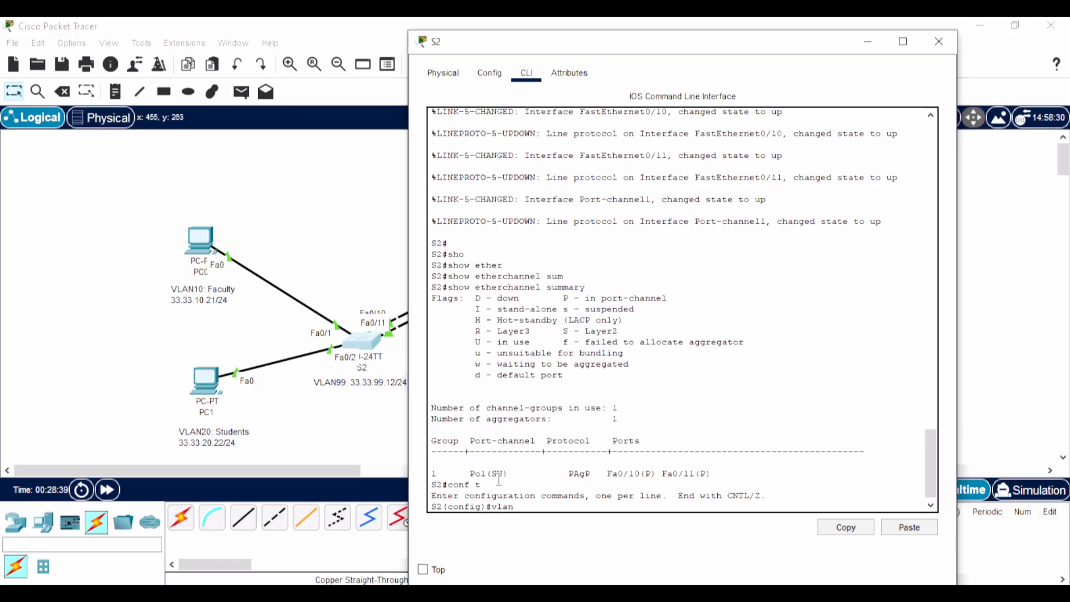
text(vlan 10)
key(Return)
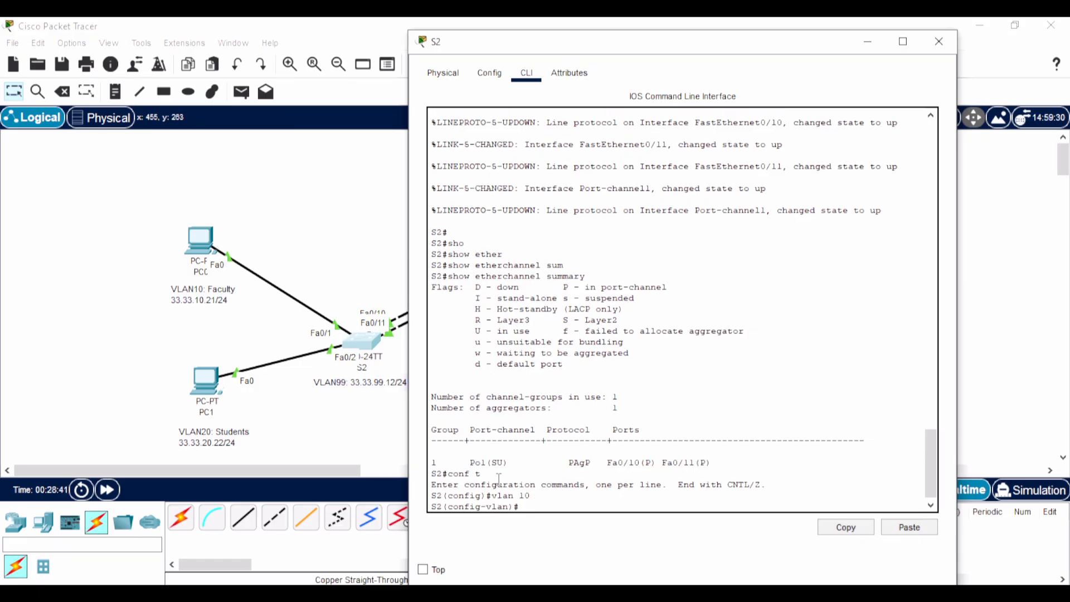
text(name Faculty)
key(Return)
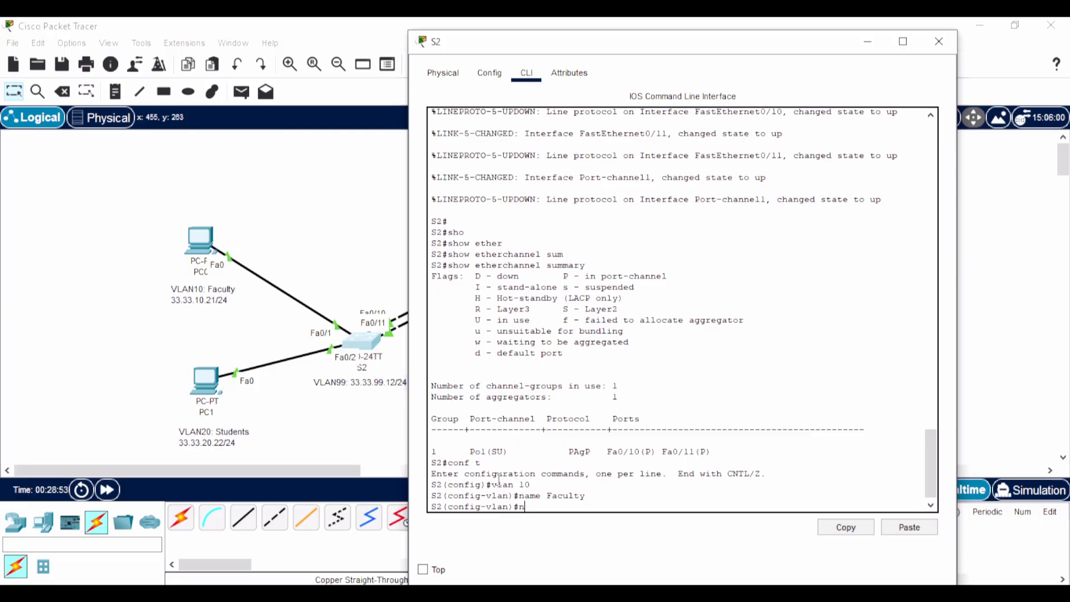
key(Return)
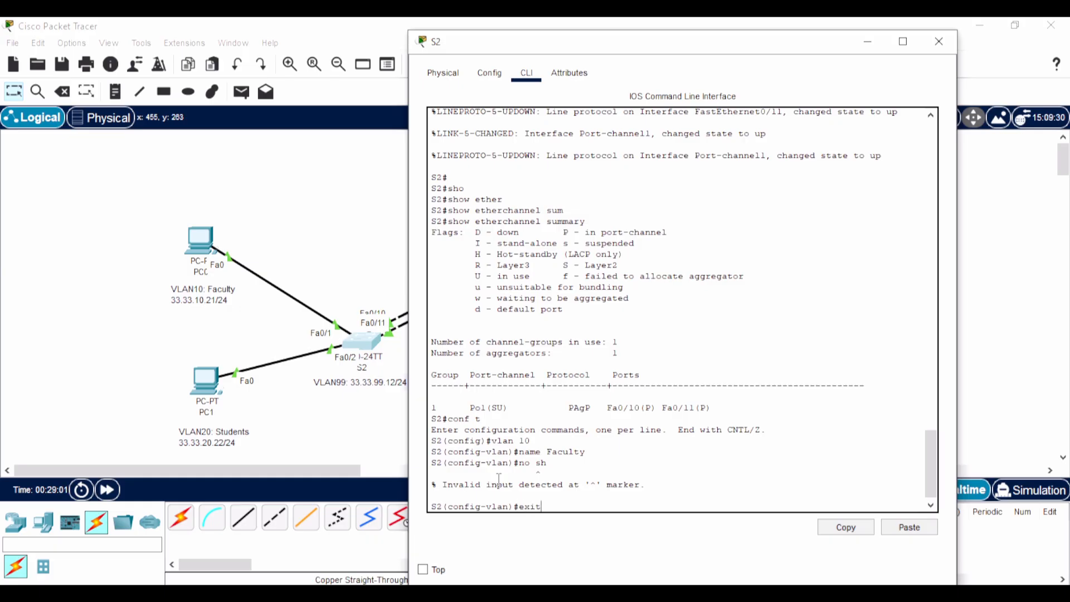
text(exit)
key(Return)
Step: Create VLAN 20 named Students on S2 and exit its VLAN configuration
text(vlan )
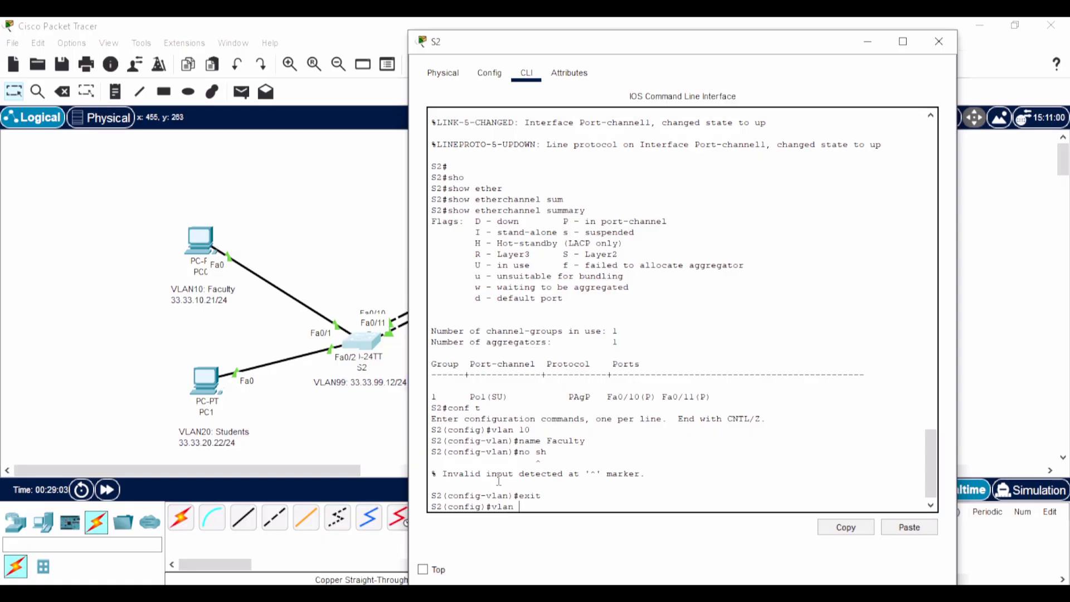
text(20)
key(Return)
text(name Students)
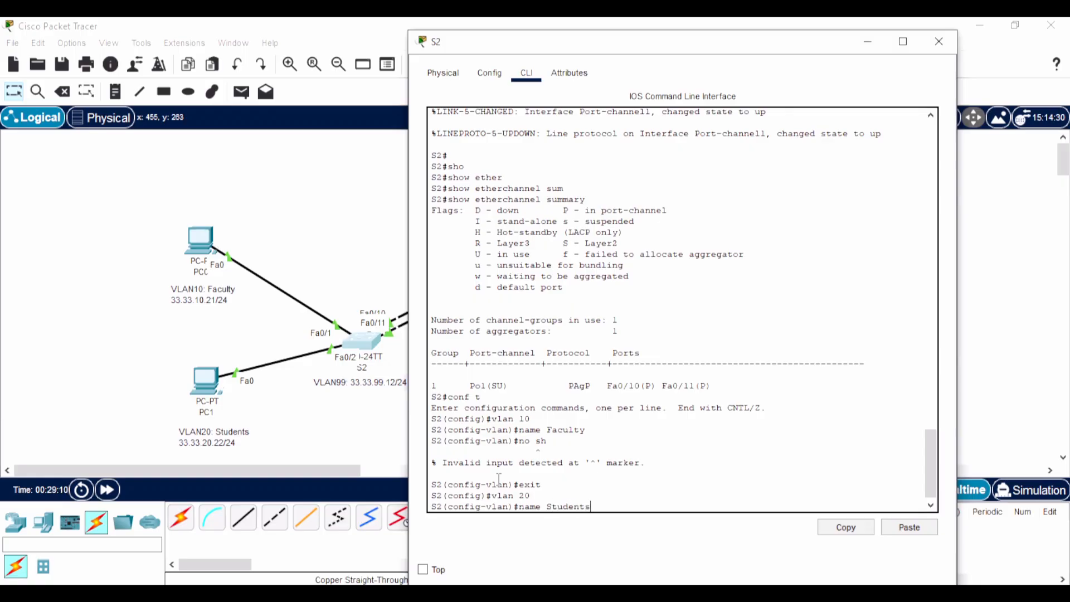
key(Return)
text(exit)
key(Return)
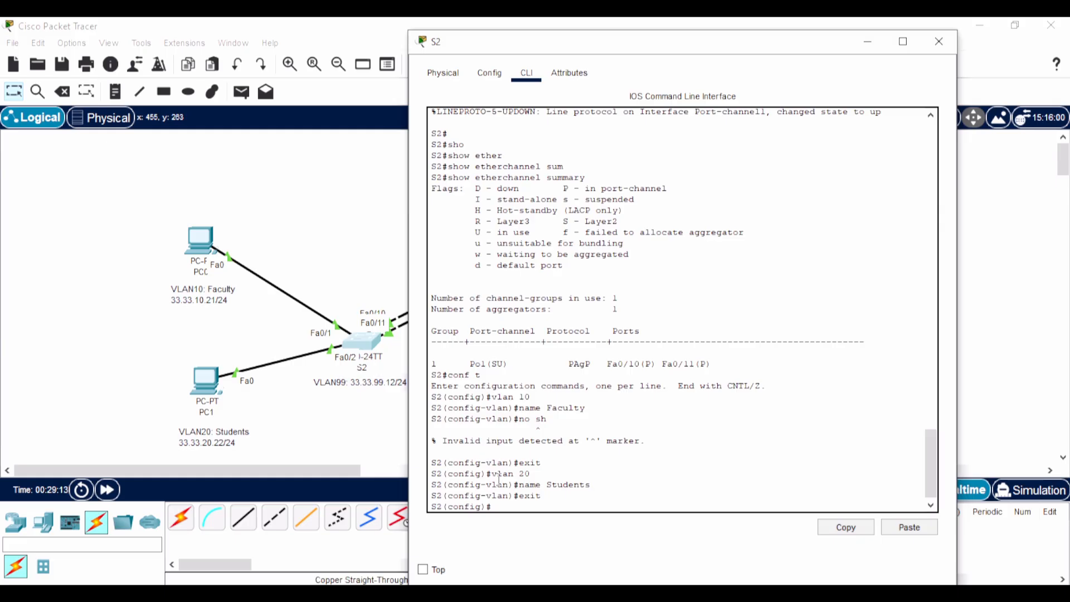
Step: Create VLAN 99 named Management on S2 and exit its VLAN configuration
text(vlan 99)
key(Return)
text(name Man)
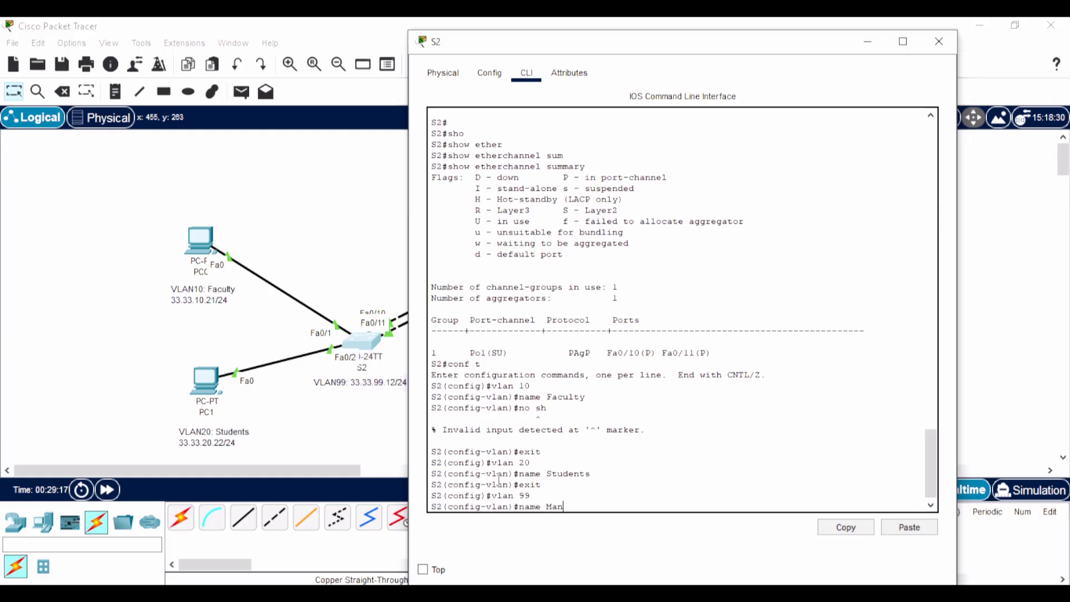
text(agement)
key(Return)
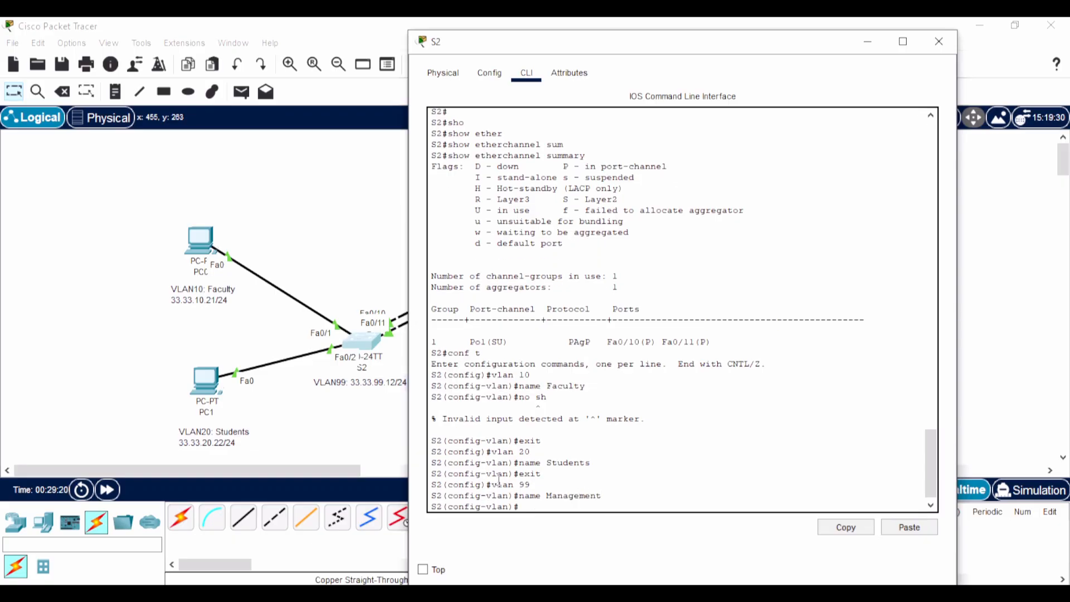
text(exit)
key(Return)
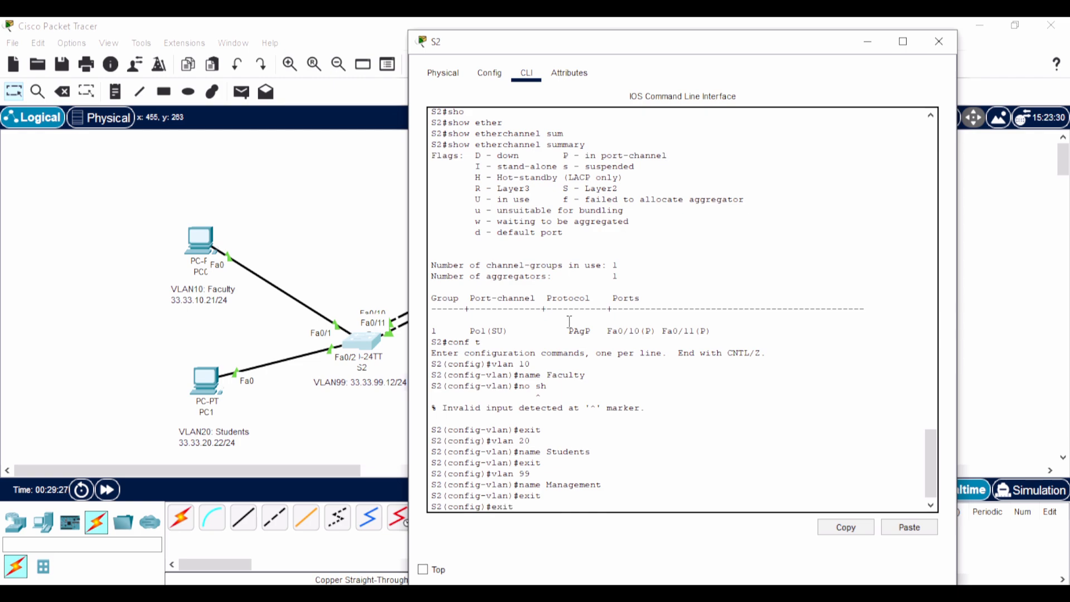
Step: Leave global configuration mode on S2 and display its VLAN list with "show vlan br"
key(Return)
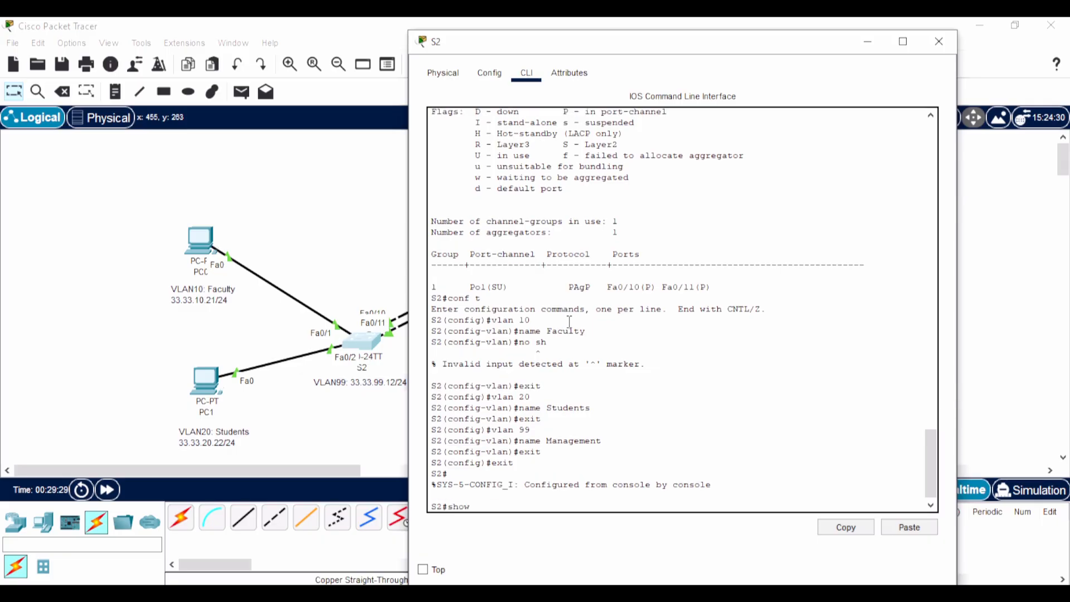
text(show vlan br)
key(Return)
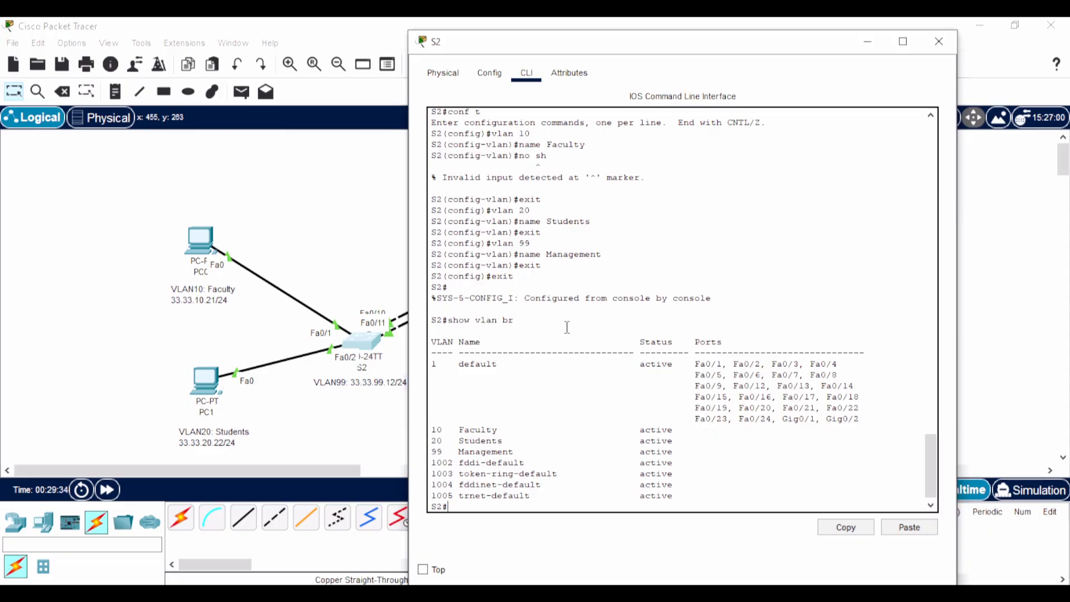
Step: Examine S2's VLAN list: the default VLAN's ports, VLANs 10, 20 and 99, and the built-in VLANs 1002–1005
drag(459, 364, 505, 363)
drag(874, 420, 684, 366)
click(725, 425)
drag(459, 430, 547, 431)
drag(458, 440, 543, 452)
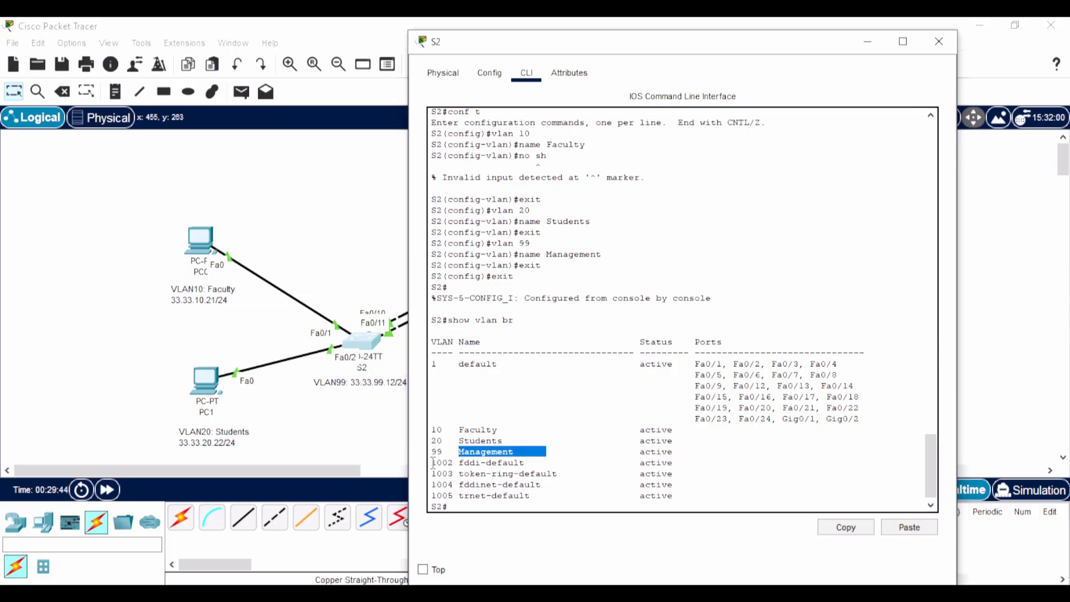
drag(432, 463, 707, 496)
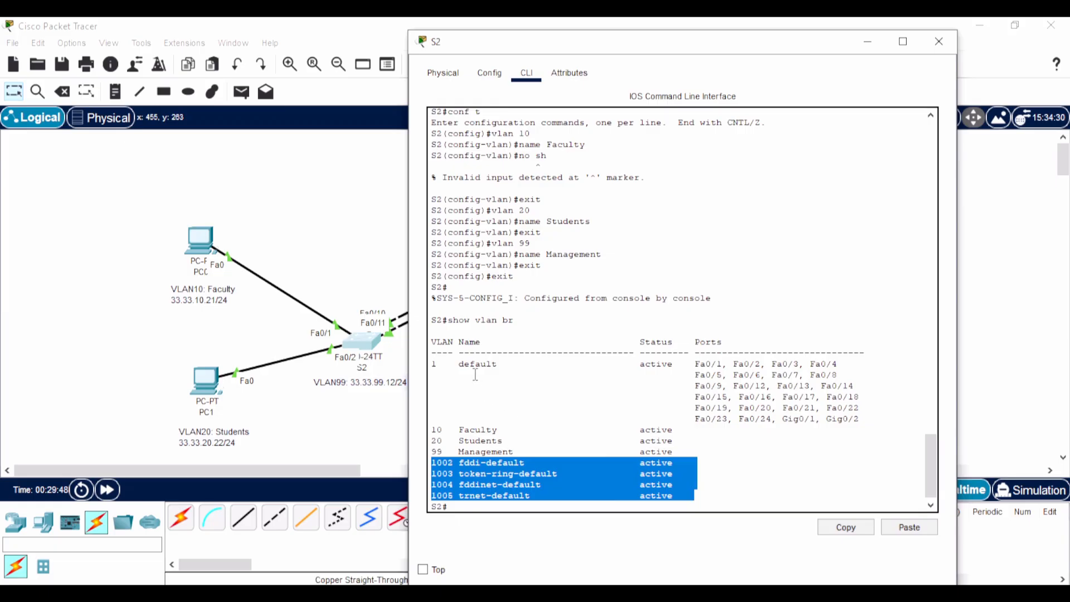
click(481, 468)
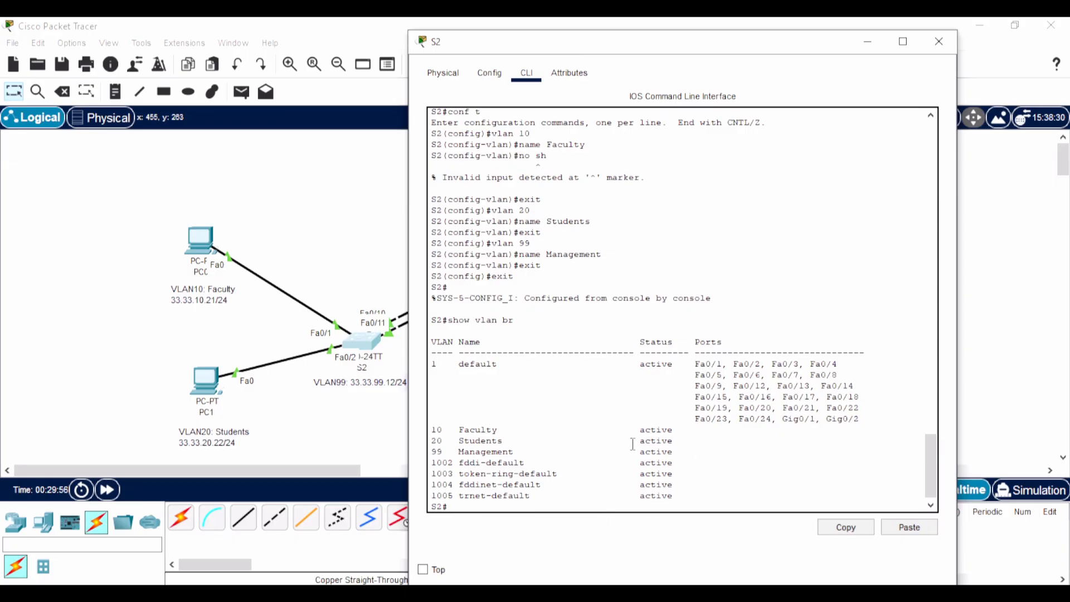
drag(703, 442, 423, 421)
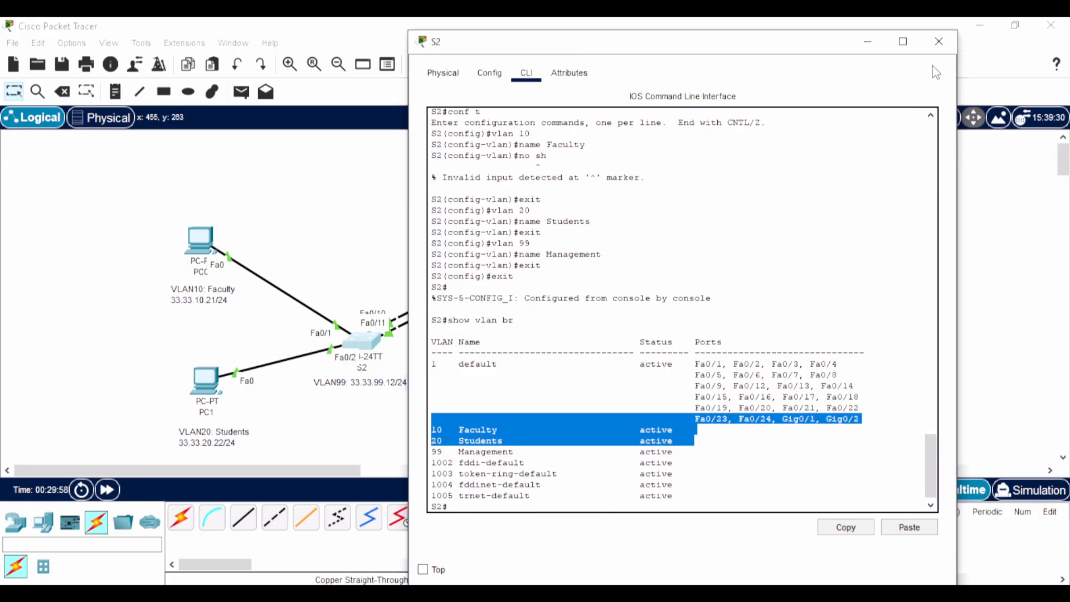
Step: Switch from S2 to the command line of S1 and enter global configuration mode
click(939, 41)
click(499, 281)
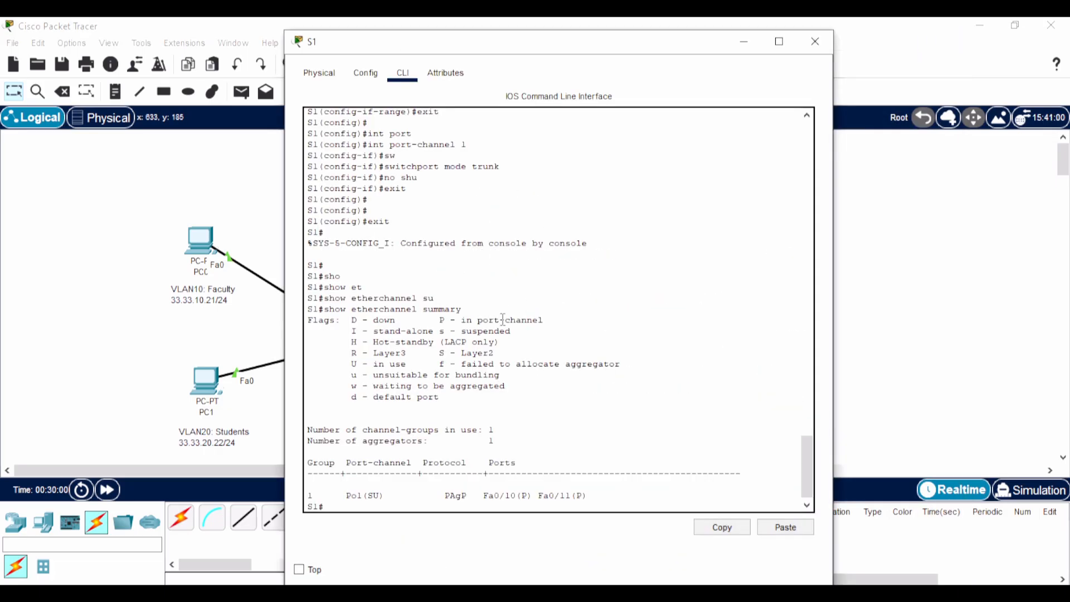
text(conf t)
key(Return)
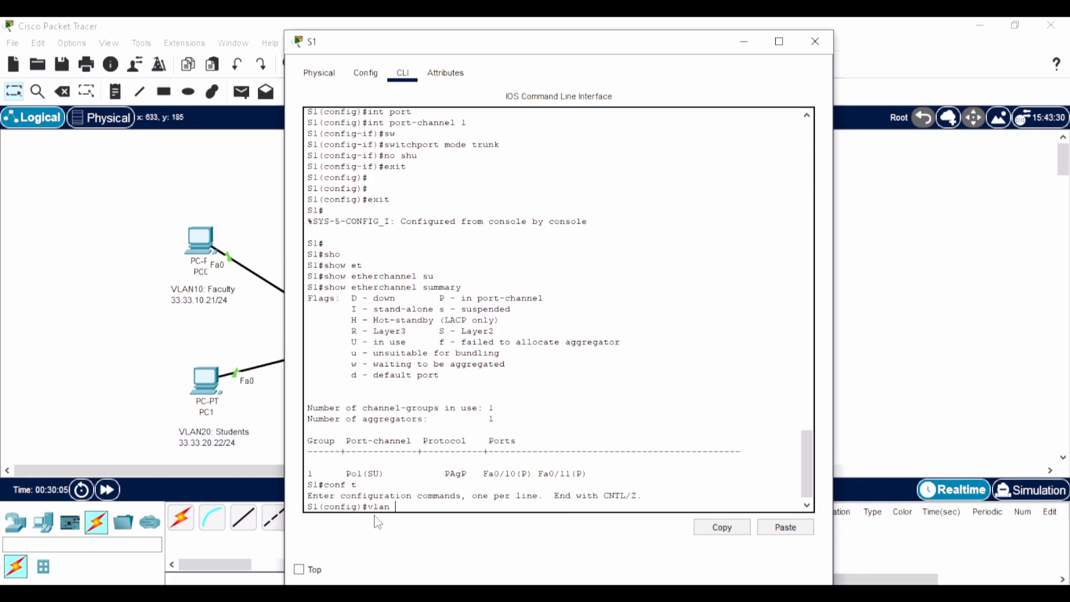
Step: Create VLAN 10 named Faculty on S1 and exit its VLAN configuration
key(Return)
text(name)
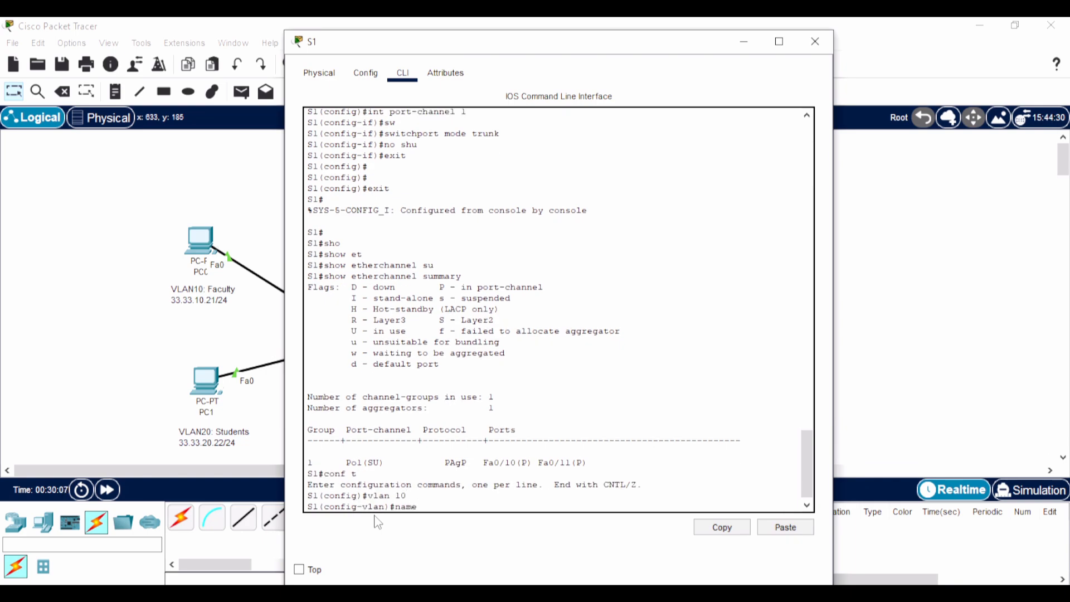
text( Stude)
key(BackSpace)
key(BackSpace)
key(BackSpace)
key(BackSpace)
key(BackSpace)
text(Faculty)
key(Return)
text(exit)
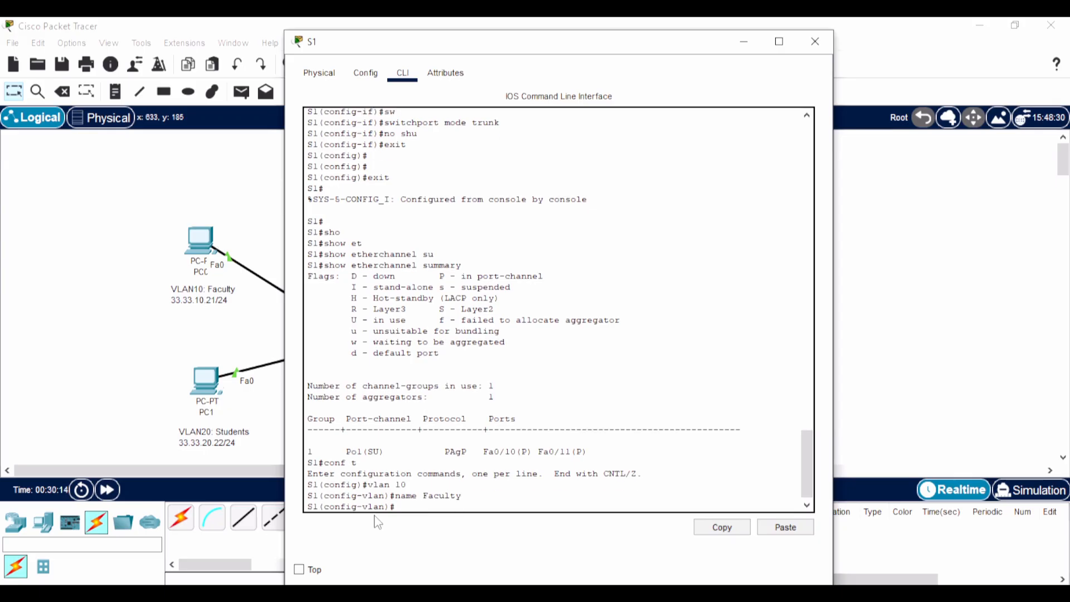
key(Return)
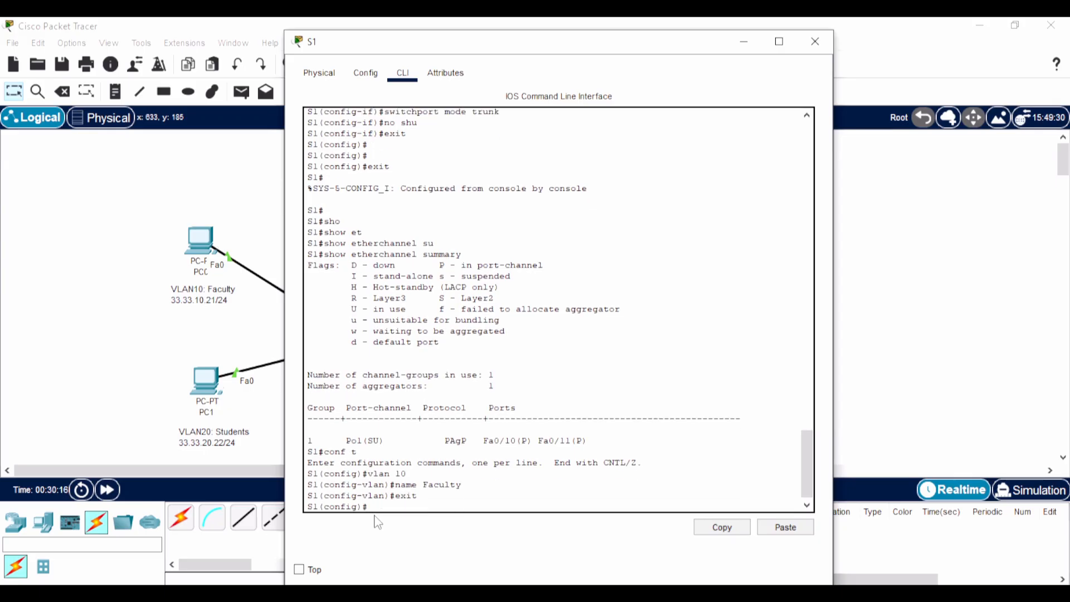
Step: Create VLAN 20 named Students on S1 and exit its VLAN configuration
text(vlan 20)
key(Return)
text(name S)
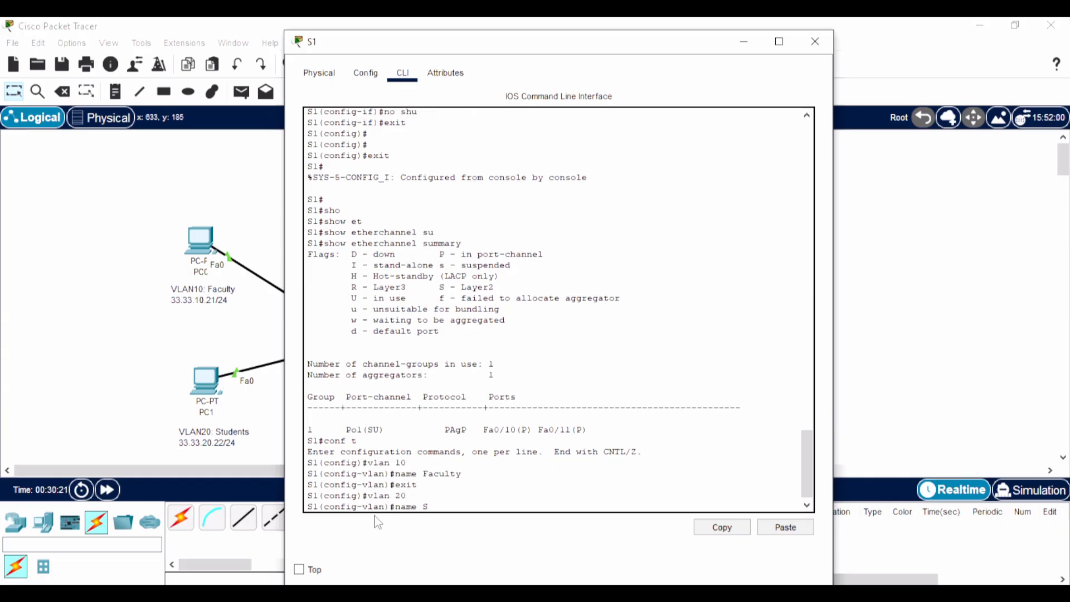
text(tudents)
key(Return)
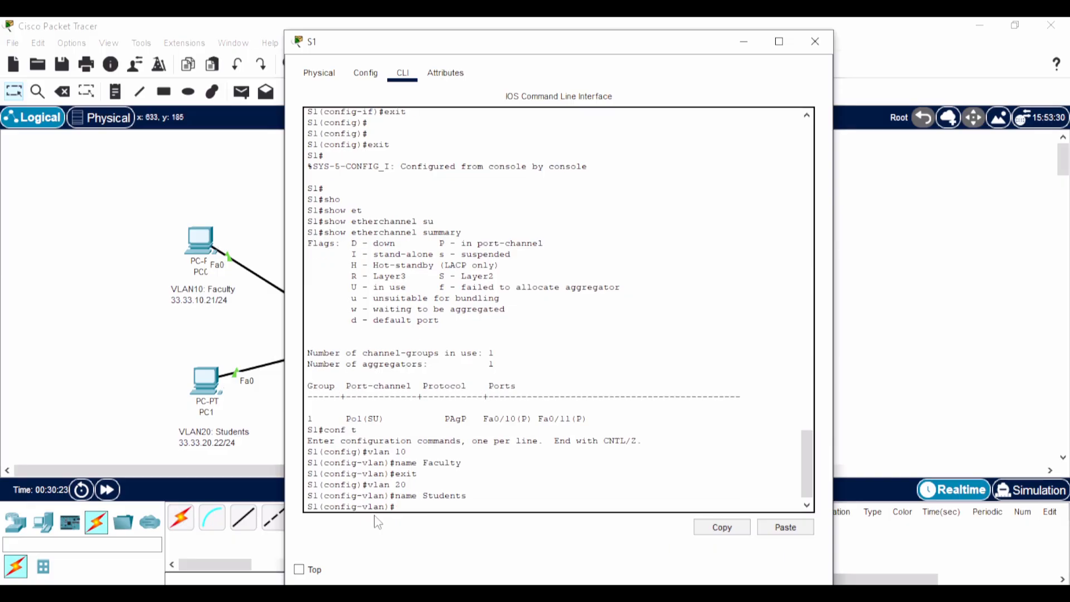
text(exit)
key(Return)
Step: Create VLAN 99 named Management on S1 and exit its VLAN configuration
text(vlan )
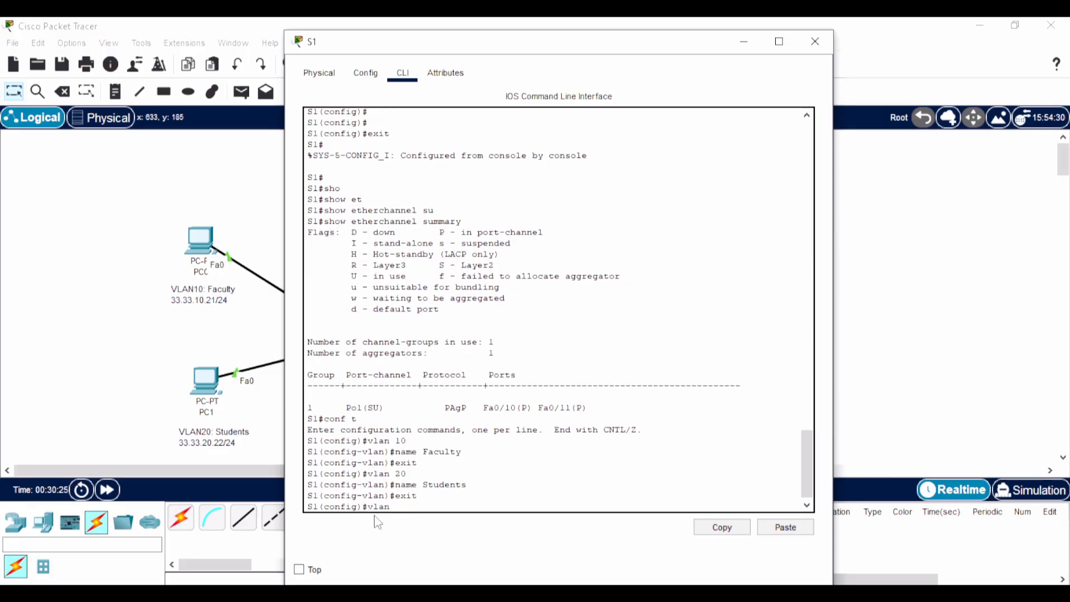
text(99)
key(Return)
text(name)
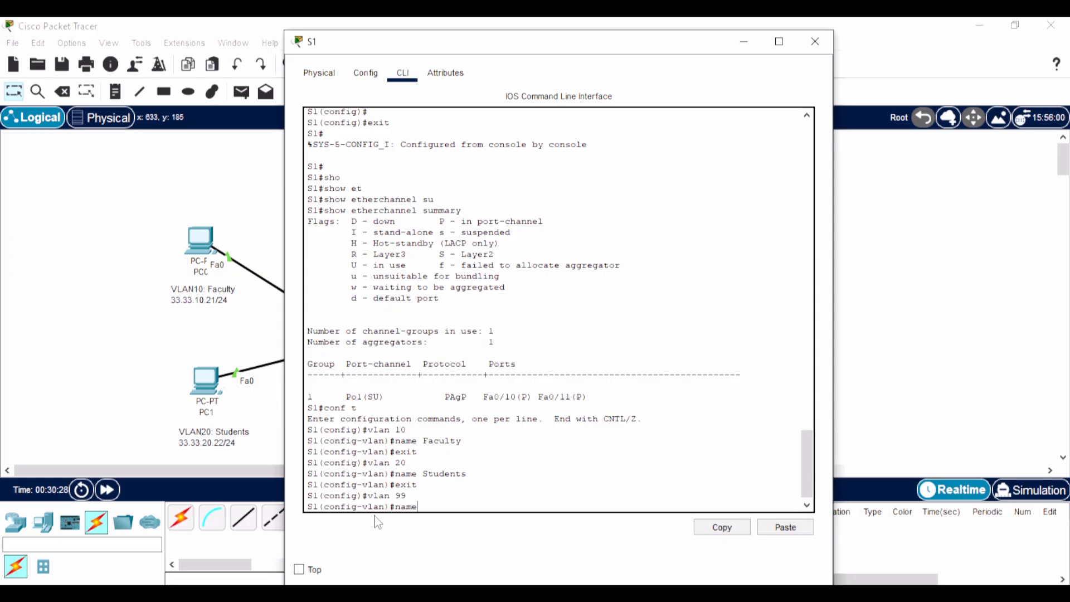
text( Management)
key(Return)
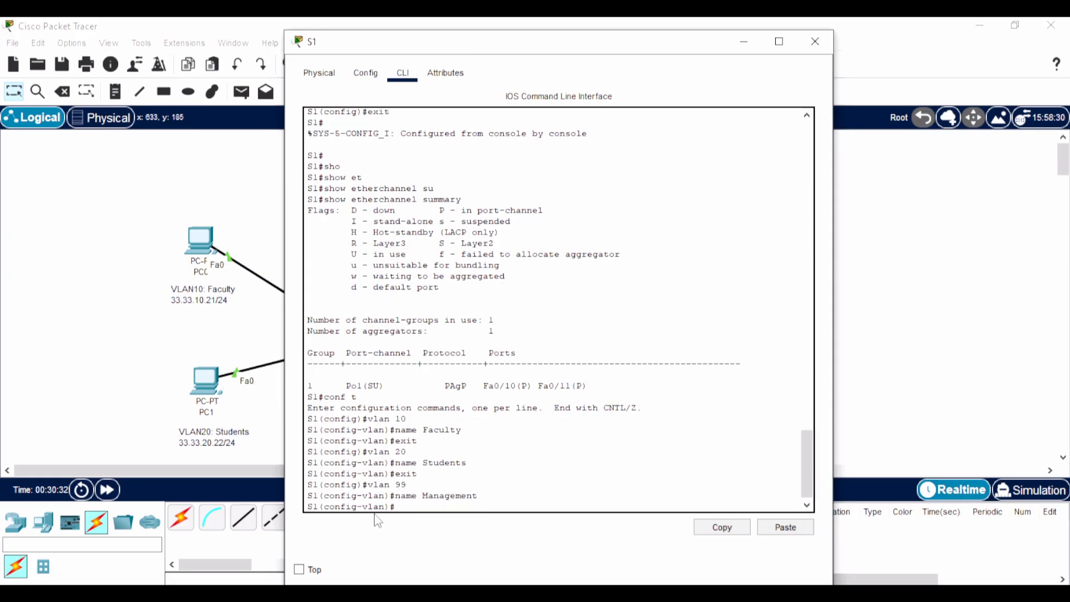
text(exi)
key(Return)
Step: Leave global configuration mode on S1 and display its VLAN list with "show vlan br"
text(exit)
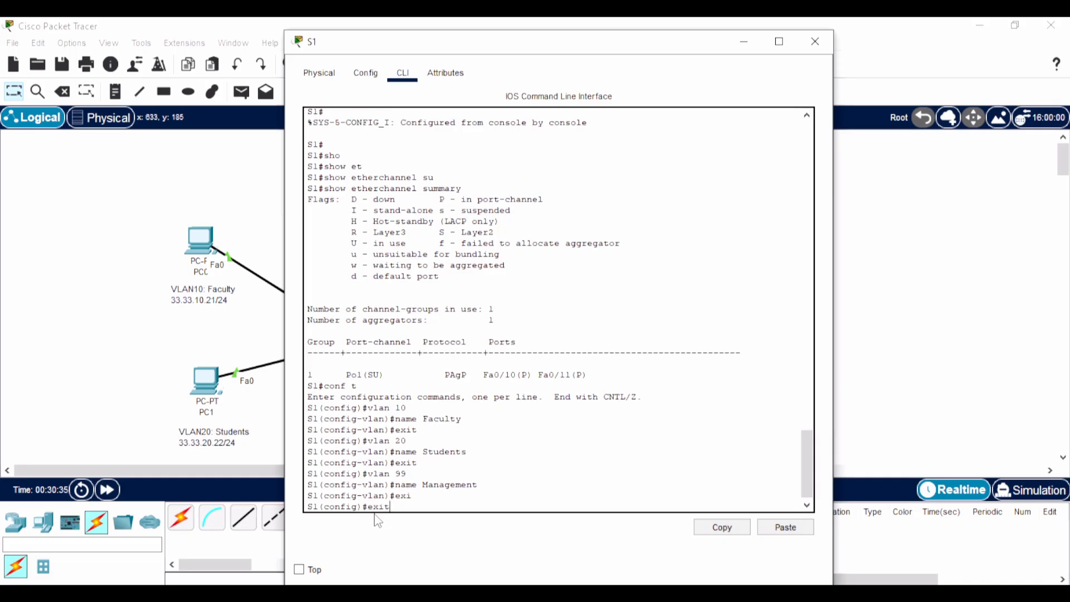
key(Return)
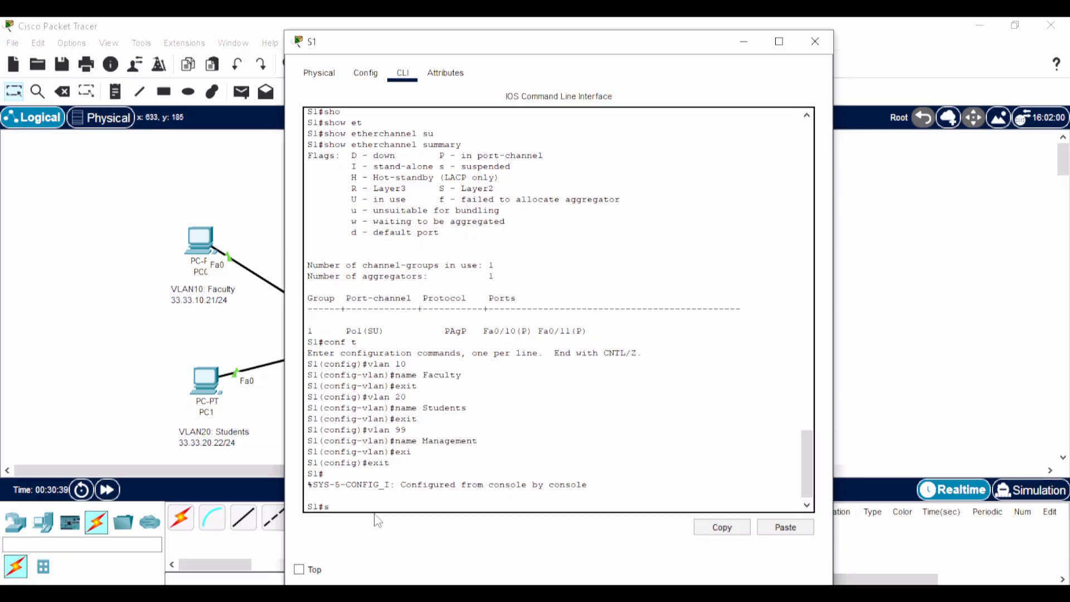
text(show vlan br)
key(Return)
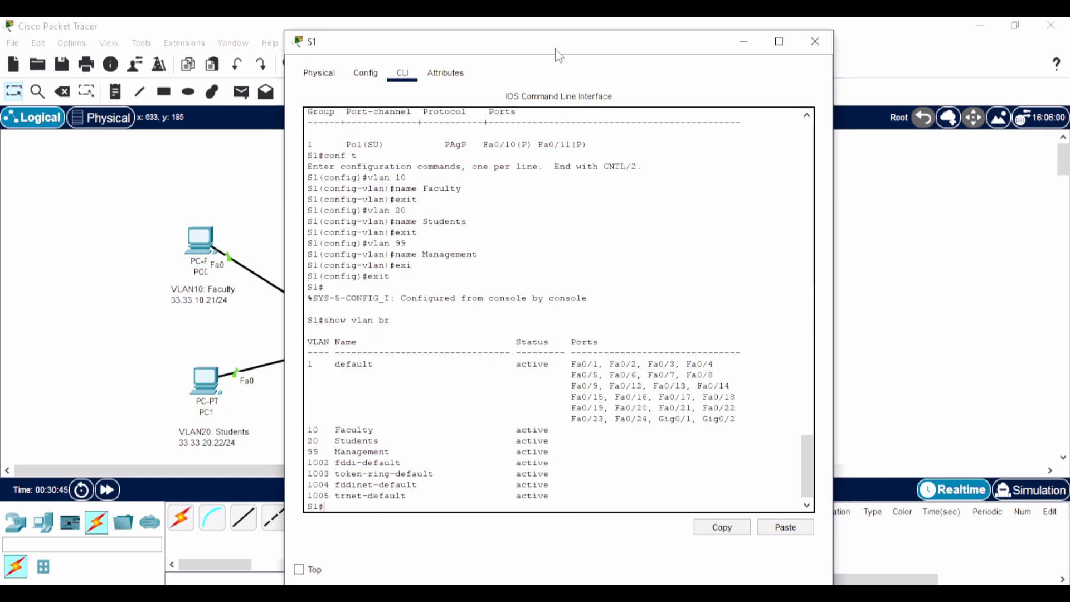
Step: Switch from S1 to the command line of S3 and enter privileged mode, followed by global configuration mode
click(815, 41)
click(645, 351)
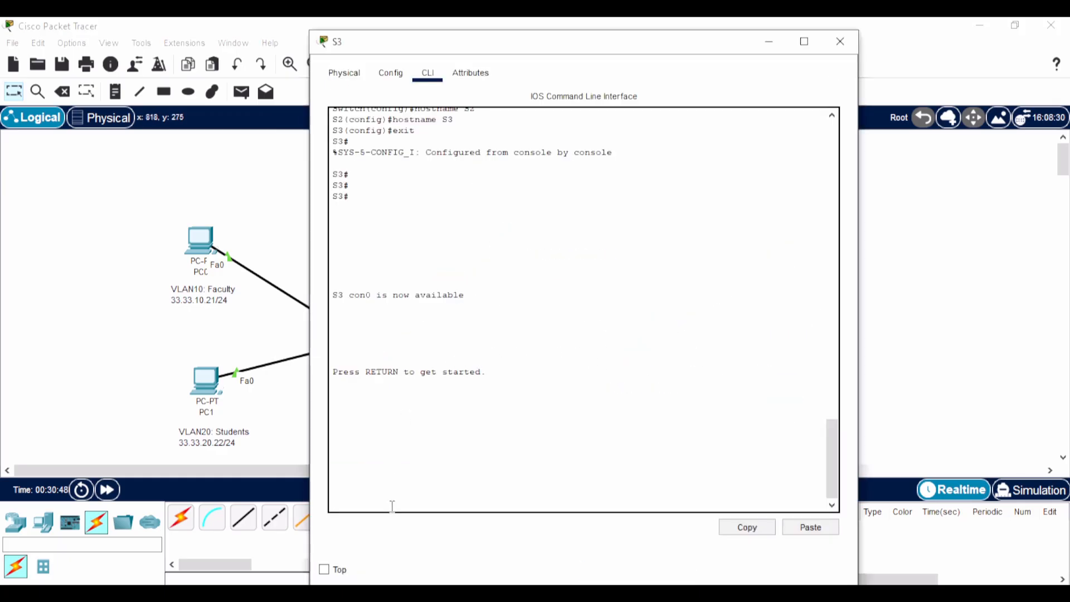
key(Return)
key(Return)
text(en)
key(Return)
text(cn)
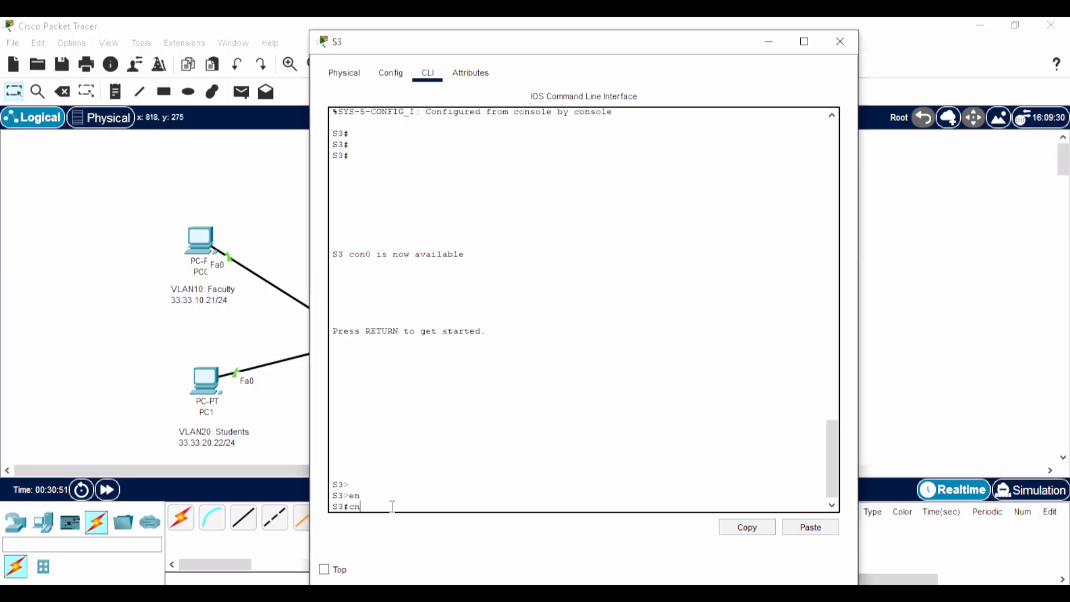
key(BackSpace)
text(onf t)
key(Return)
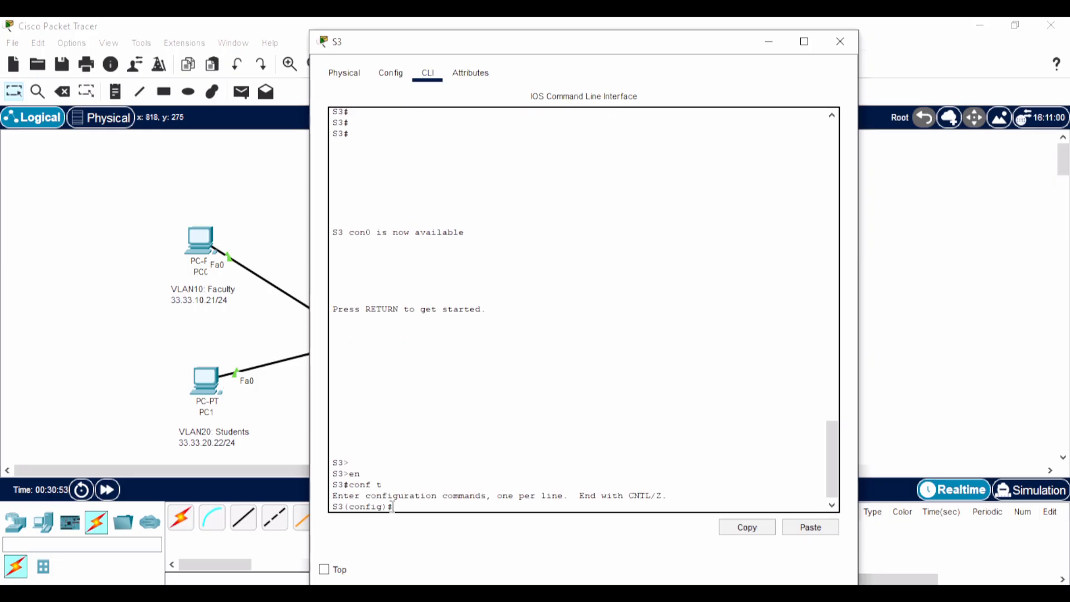
Step: Create VLAN 10 on S3 and name it Faculty
text(vlan 1)
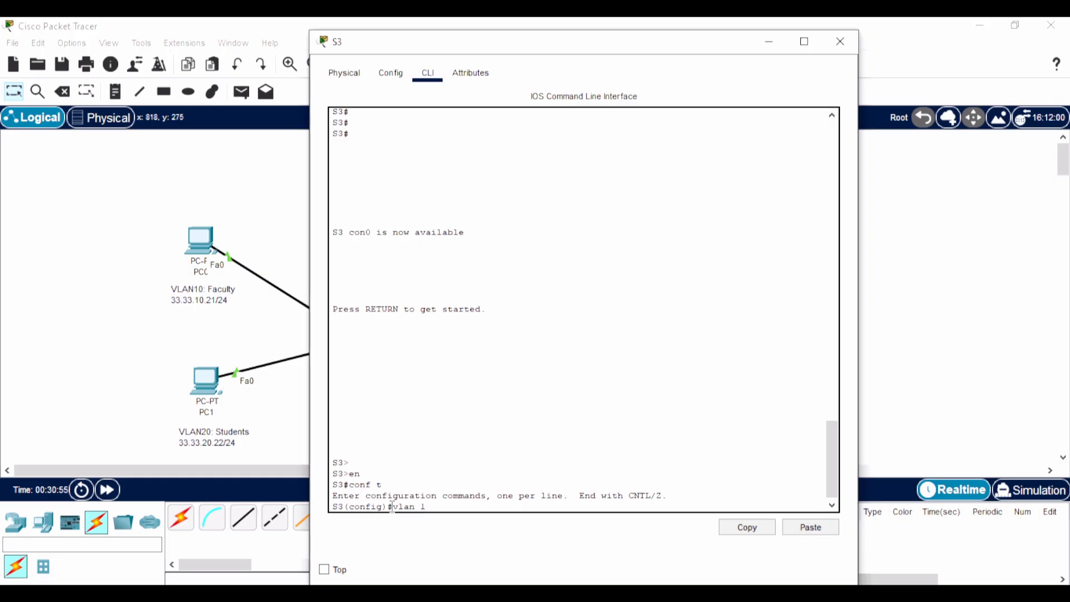
text(0)
key(Return)
text(name)
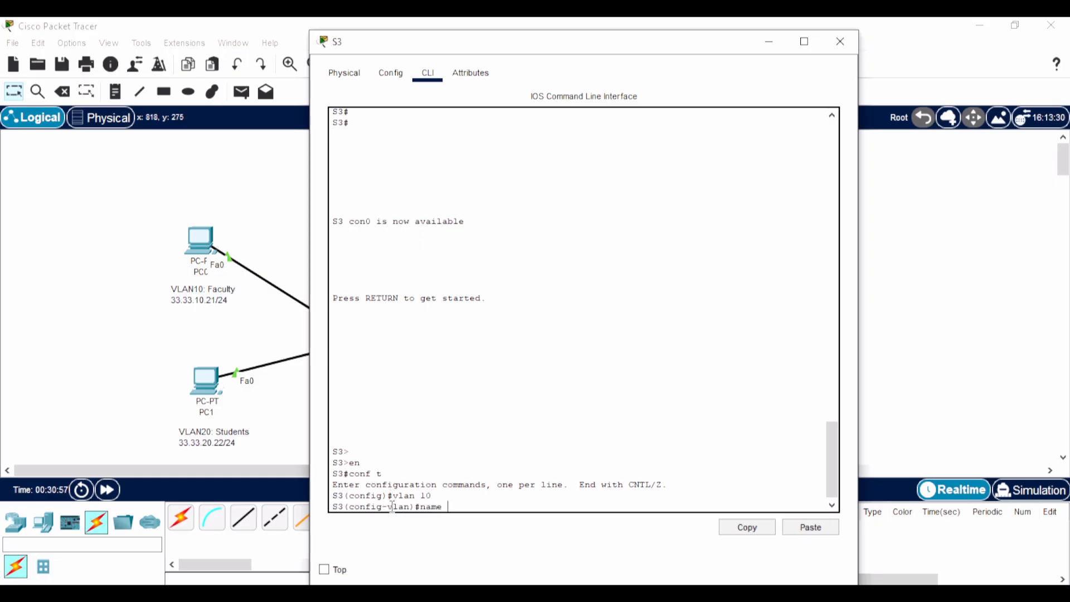
text( Faculty)
key(Return)
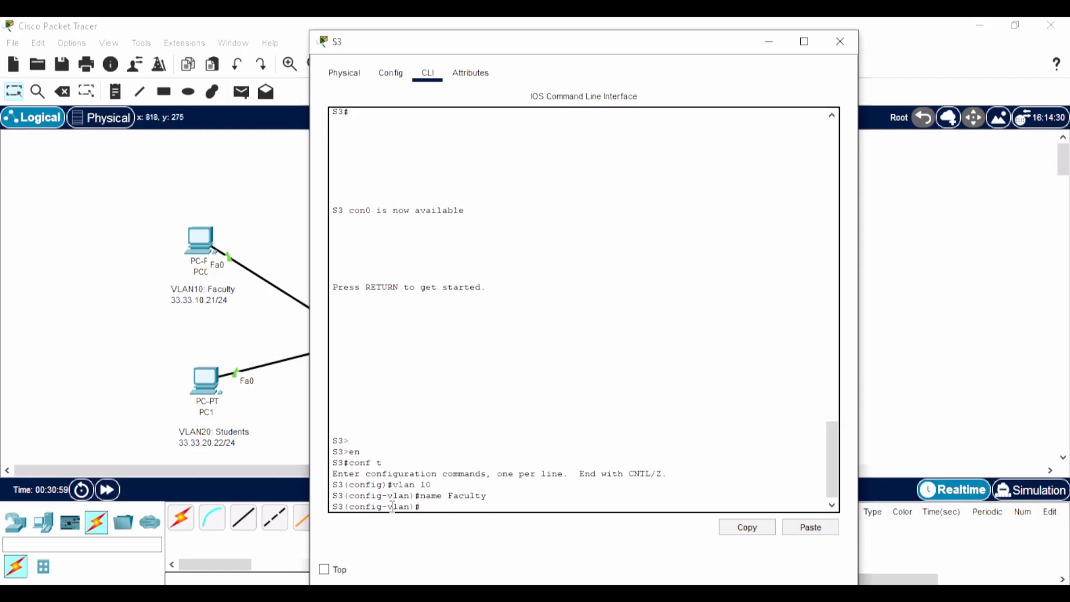
Step: Create VLAN 20 on S3 and name it Students
text(vlan 20)
key(Return)
text(name S)
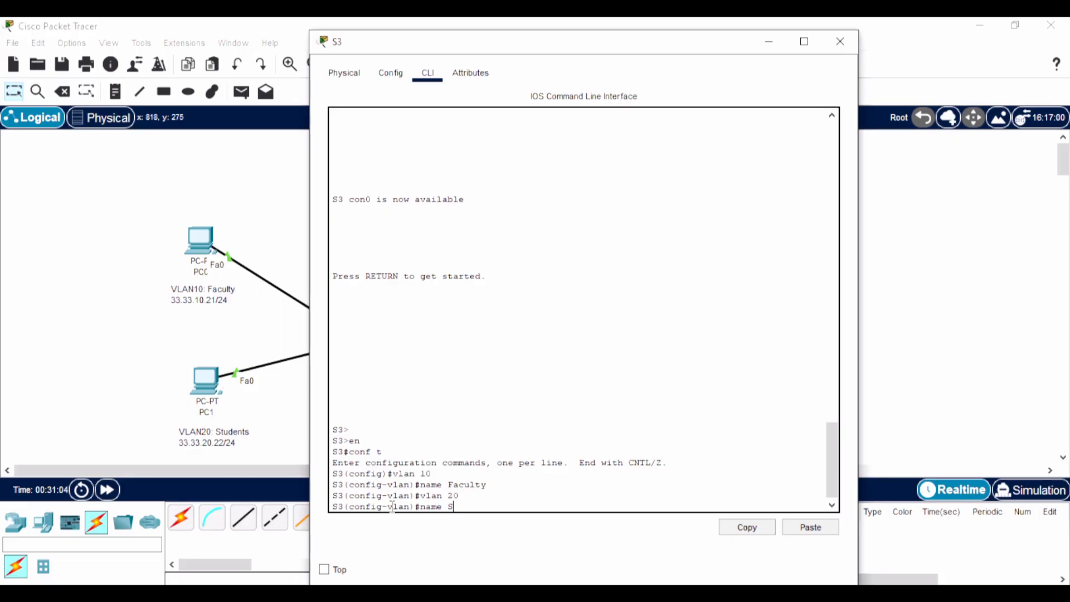
text(tudents)
key(Return)
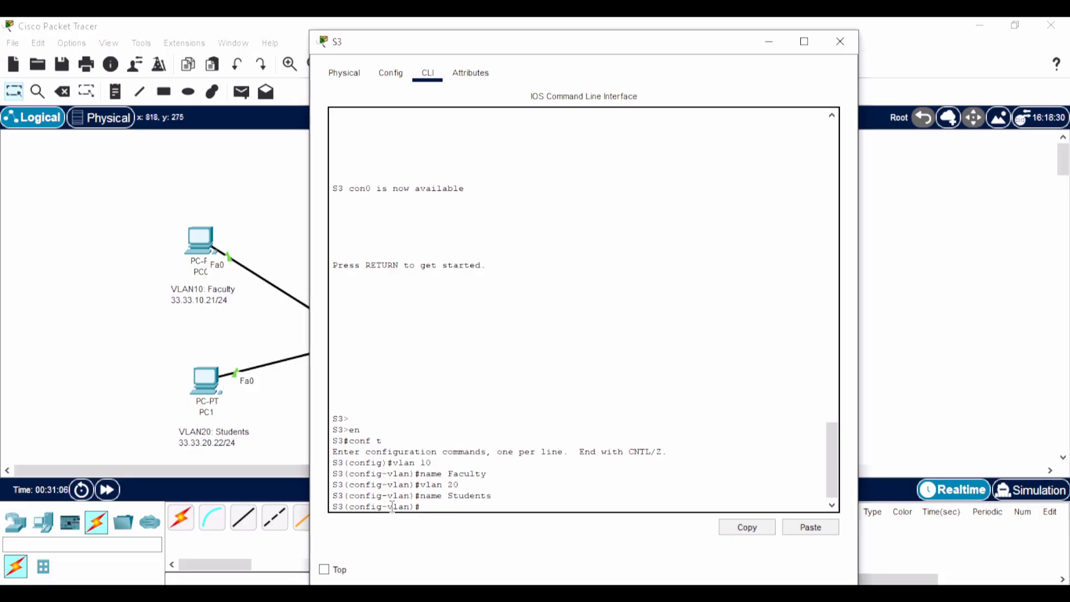
Step: Create VLAN 99 on S3 and name it Management
text(vlan 99)
key(Return)
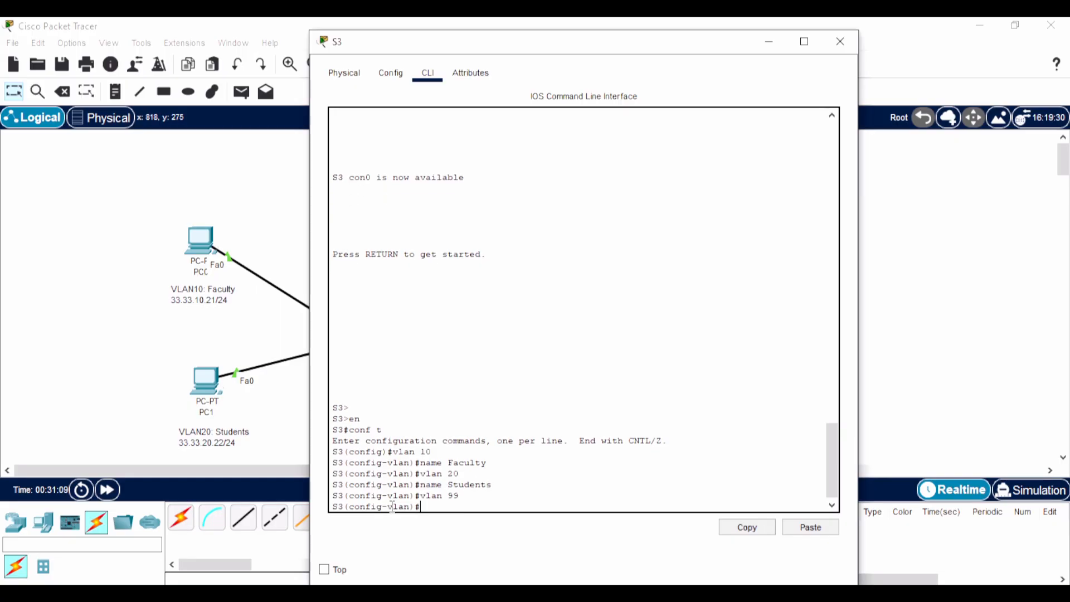
text(name Management)
key(Return)
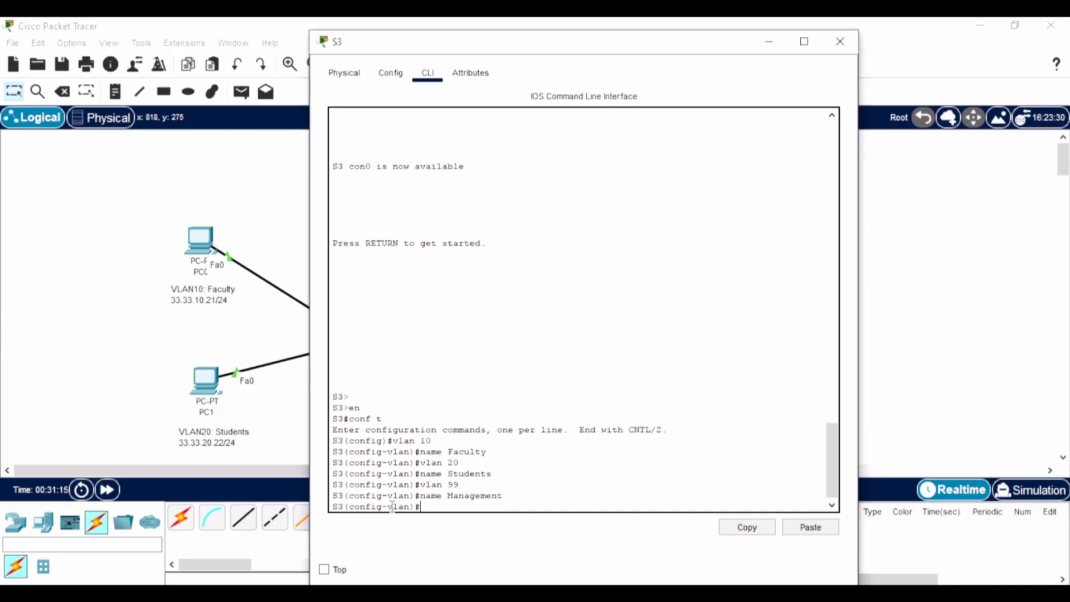
Step: End the configuration session on S3 and display its VLAN list with "sh vlan br"
text(end)
key(Return)
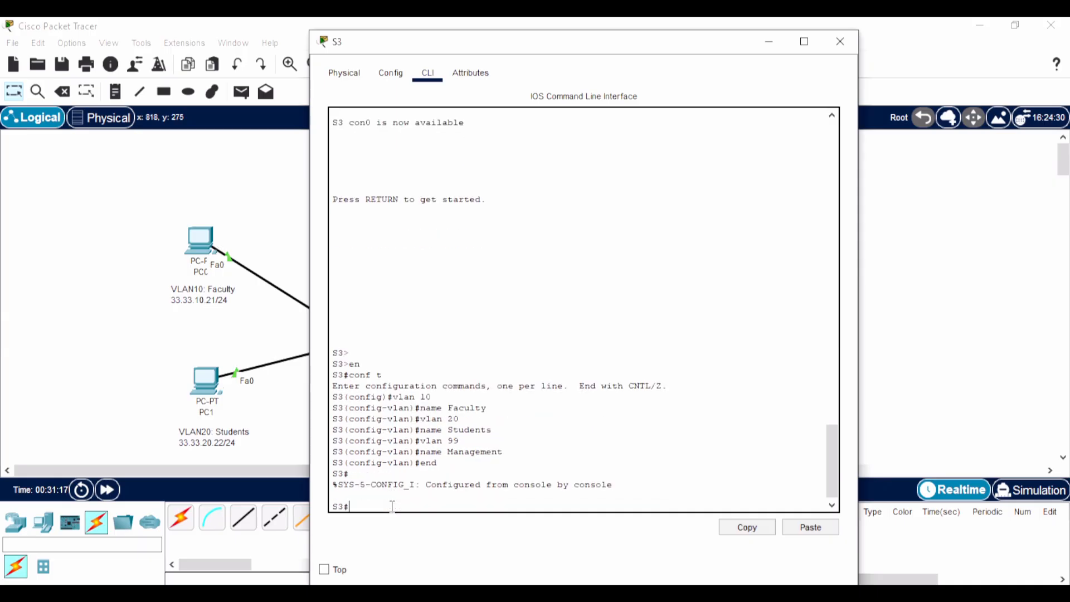
text(sh vlan br)
key(Return)
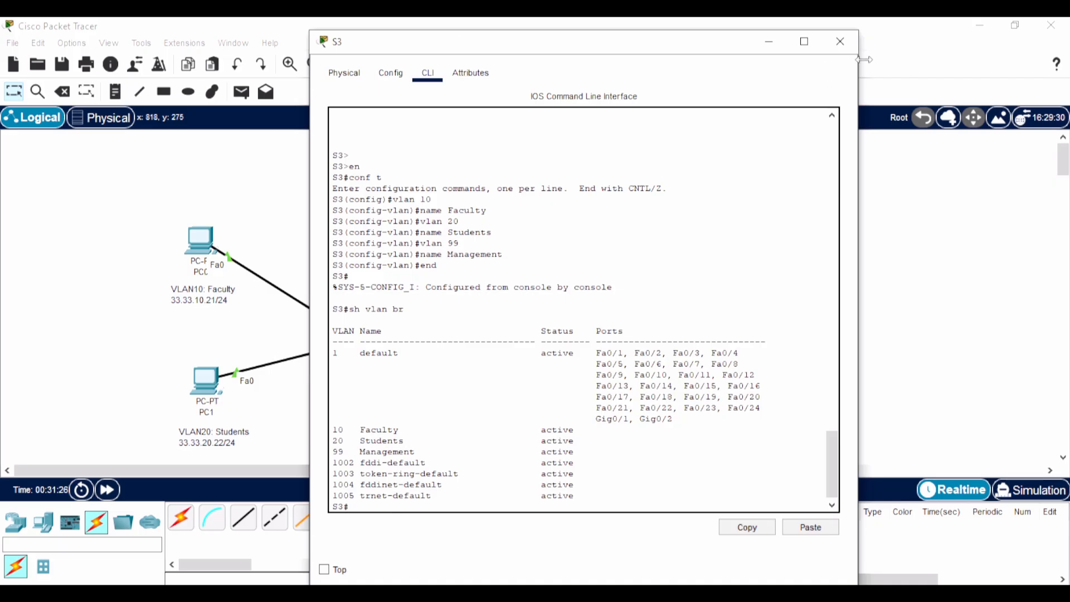
Step: Switch from S3 to S2 and set the interface range fa0/1-2 to switchport access mode in global configuration
click(840, 41)
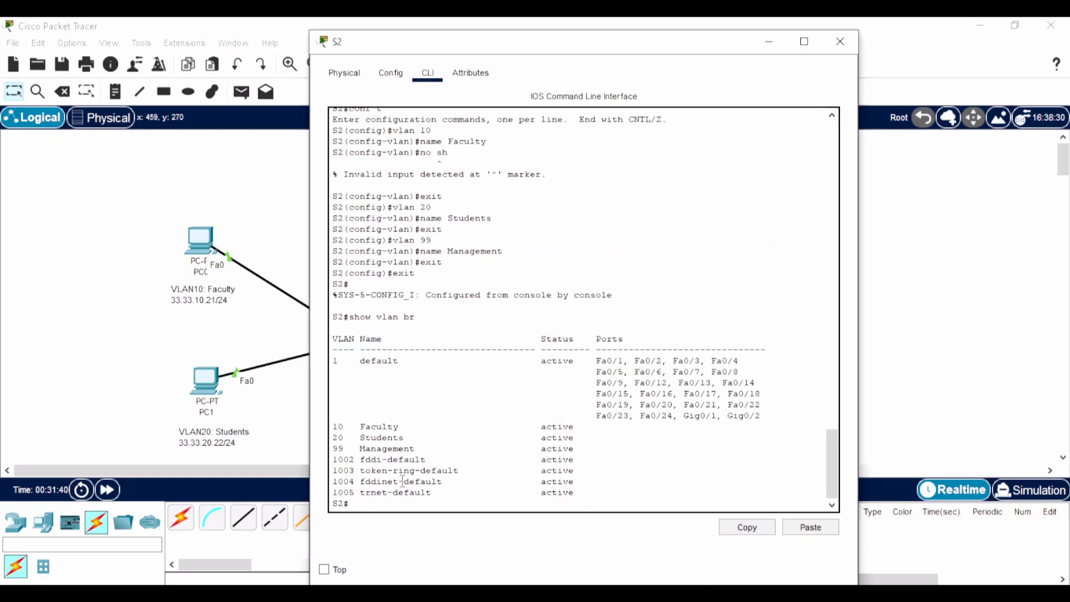
text(conf t)
key(Return)
text(int)
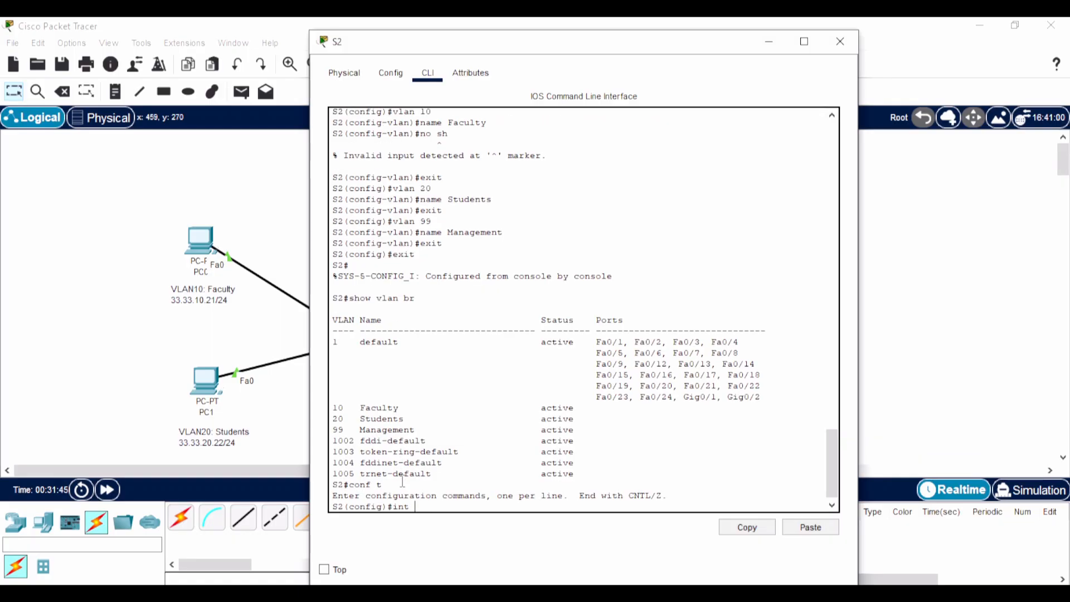
text( range fa0/1-2)
key(Return)
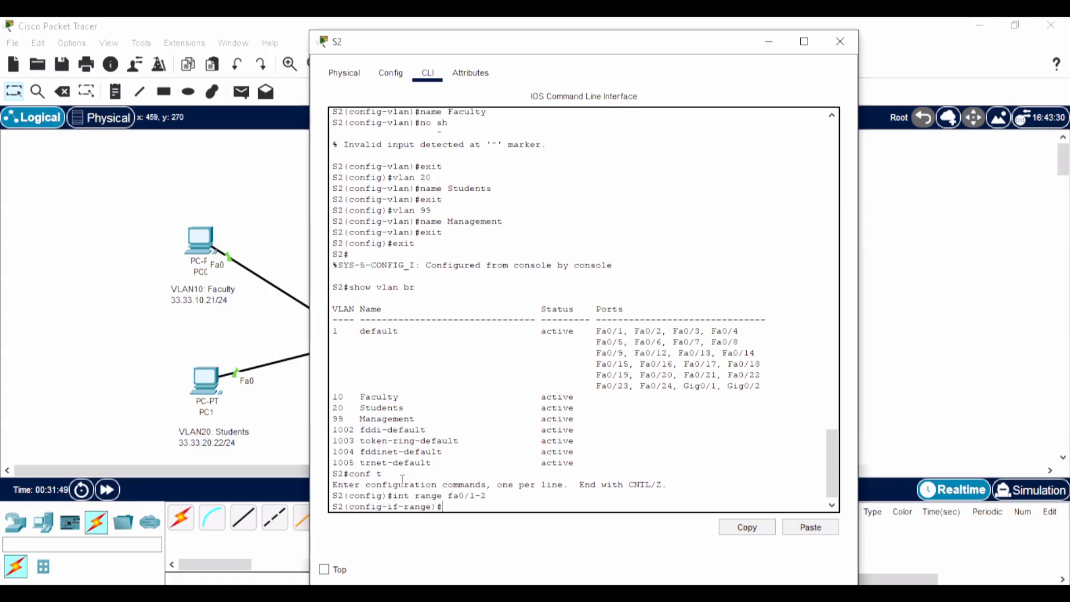
text(sw)
key(Tab)
text(mod)
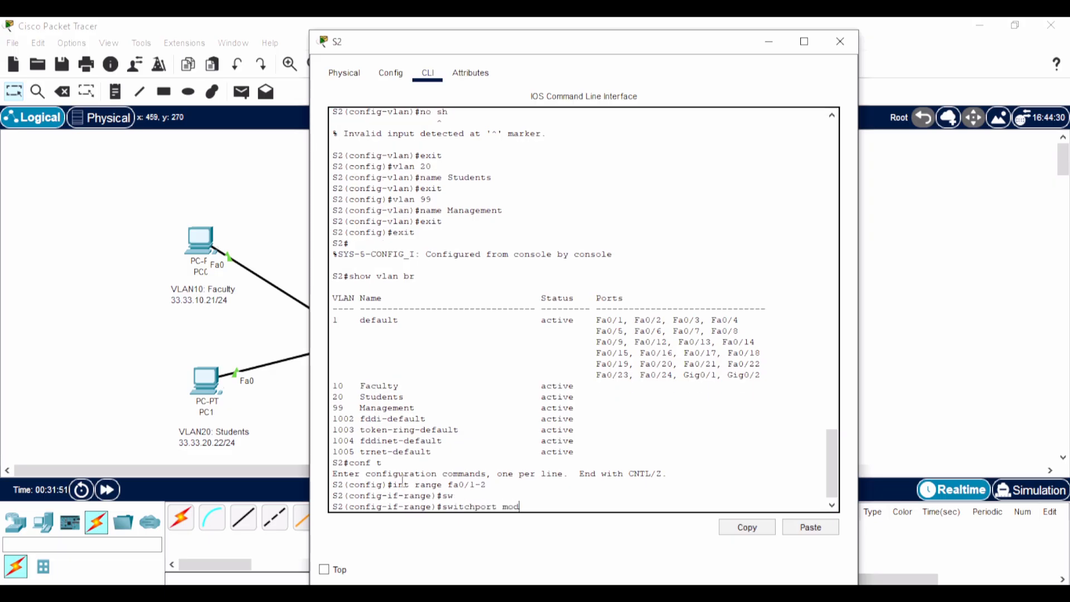
text(e access)
key(Return)
Step: Enable the fa0/1-2 interface range on S2 with "no sh" and exit interface range configuration
text(no sh)
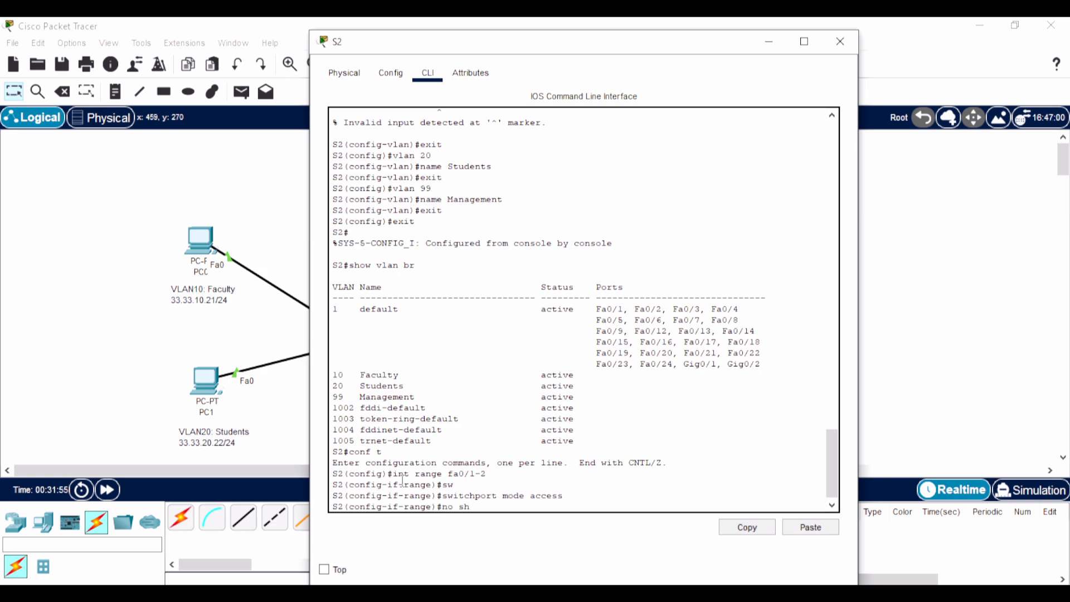
key(Return)
text(exit)
key(Return)
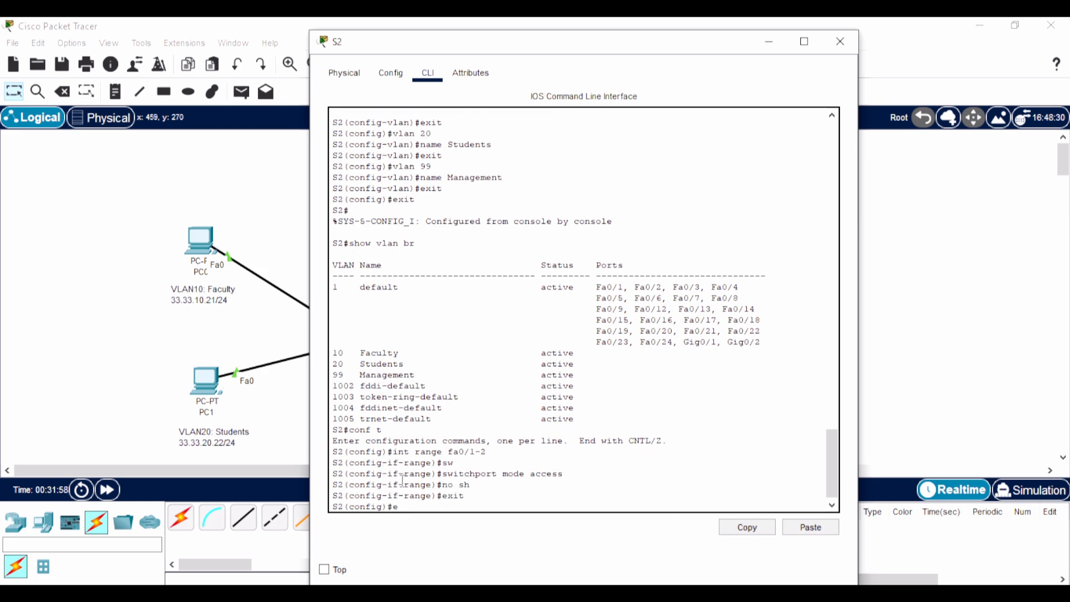
Step: End the configuration session on S2 and close its device window
text(end)
key(Return)
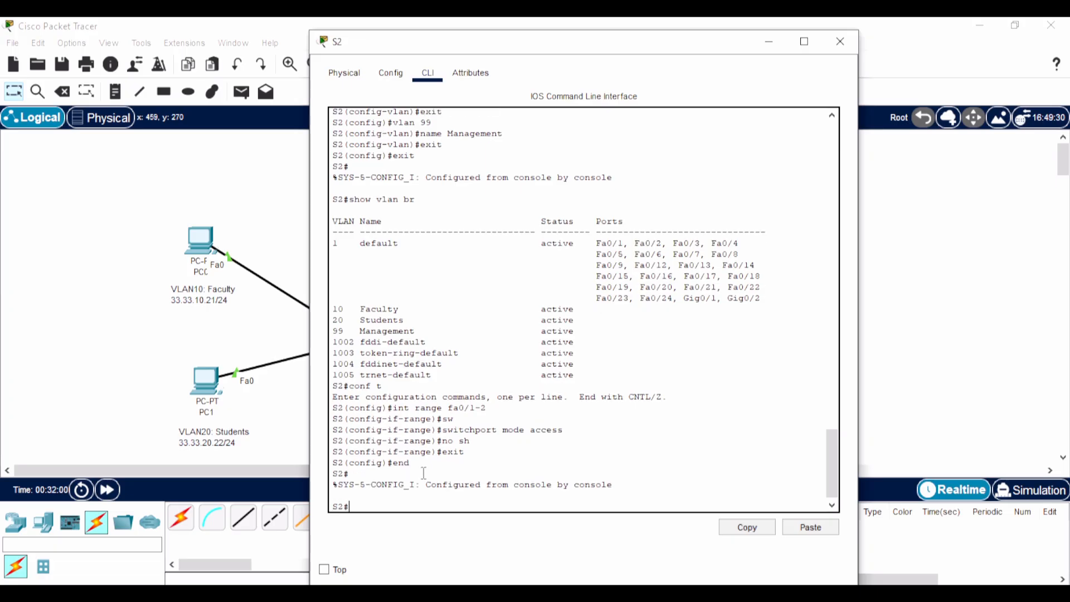
click(840, 41)
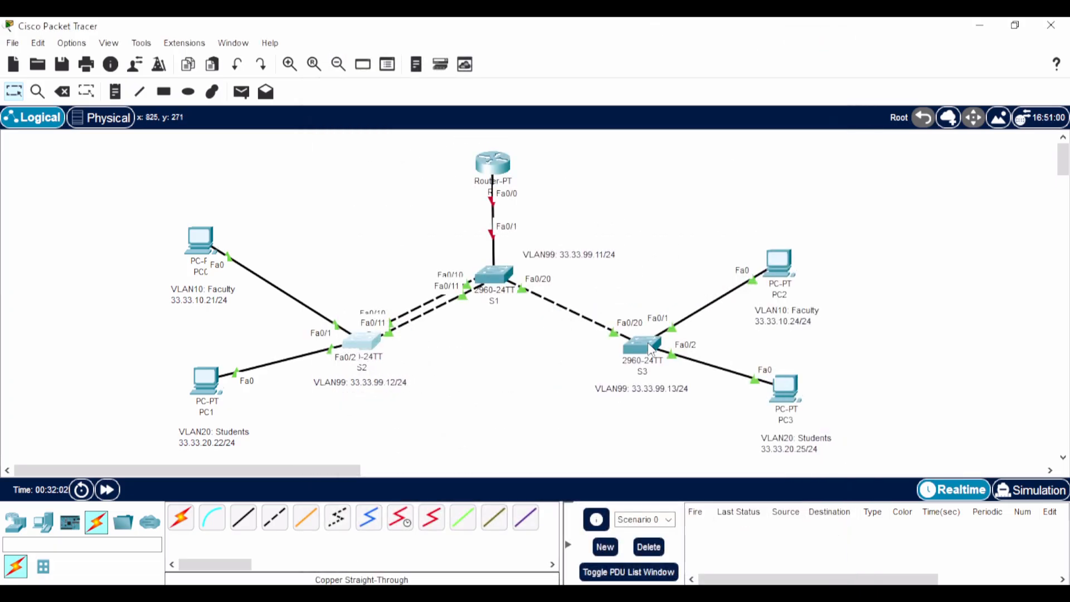
Step: Open S3's command line and set the interface range fa0/1-2 to switchport access mode in global configuration
click(651, 348)
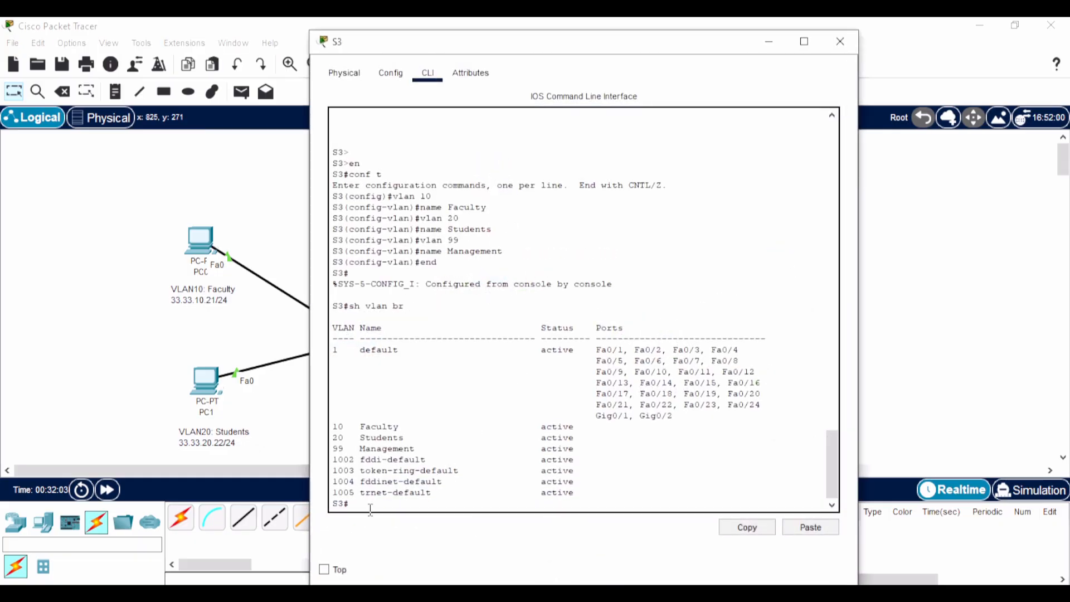
text(conf t)
key(Return)
text(int )
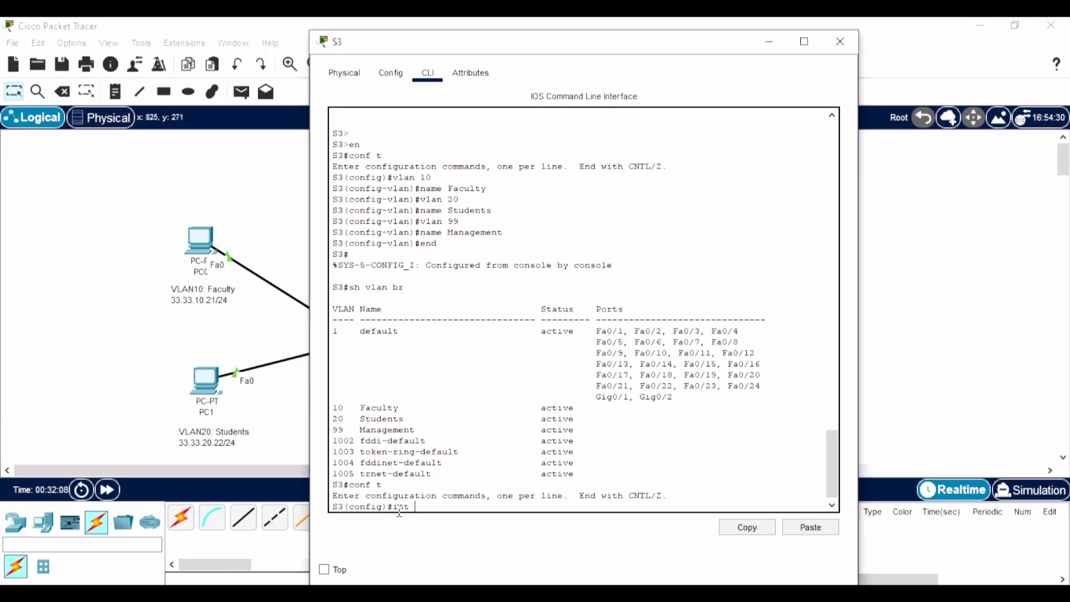
text(range fa0/1-2)
key(Return)
text(sw)
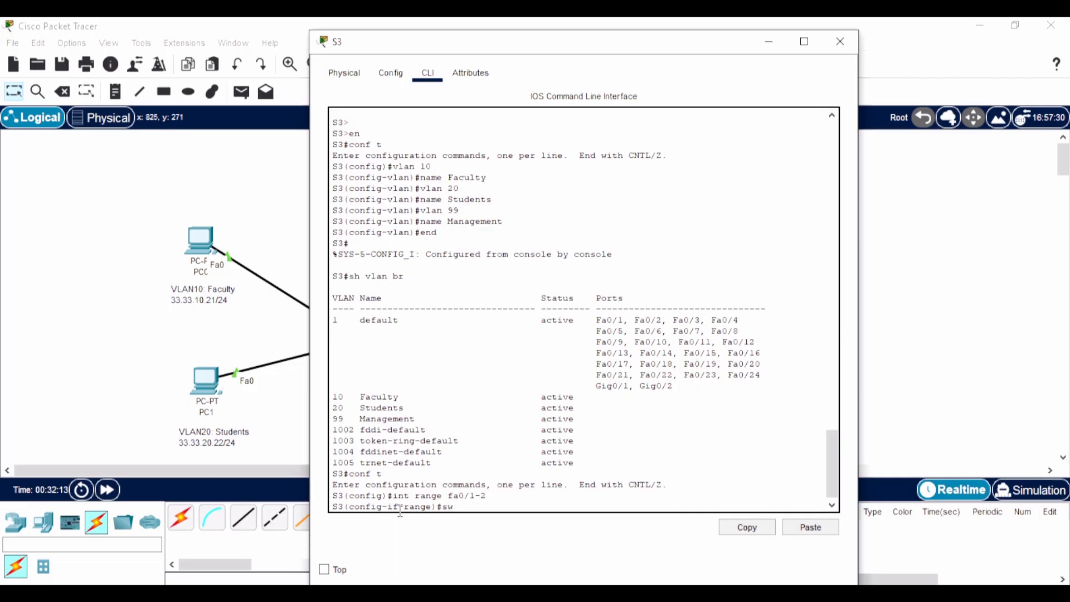
key(Tab)
text(mode)
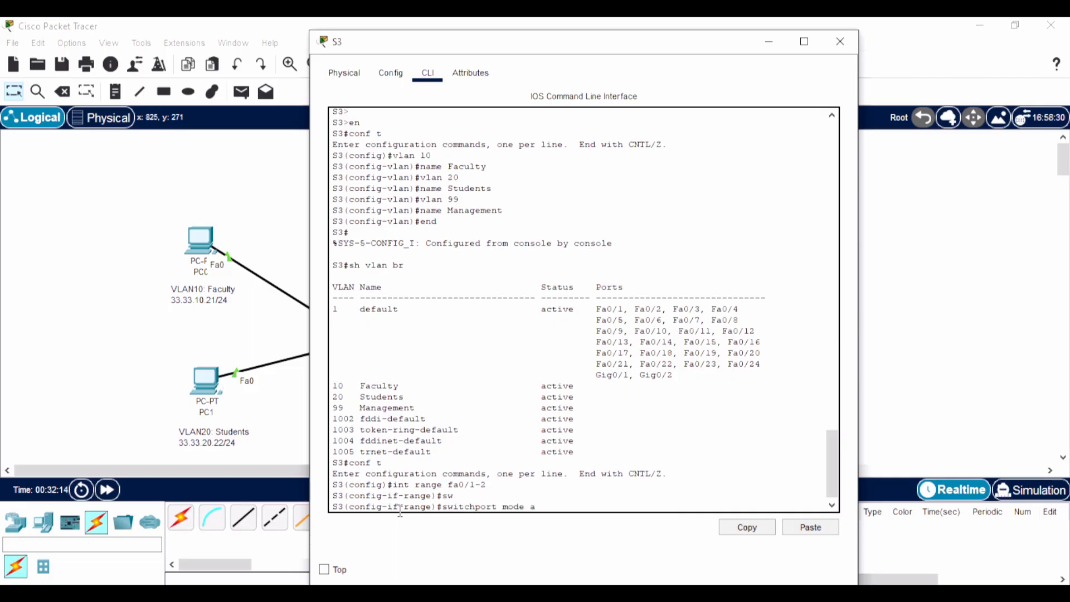
text( access)
key(Return)
Step: Enable the fa0/1-2 interface range on S3 with "no sh", end the configuration session and close the S3 window
text(no sh)
key(Return)
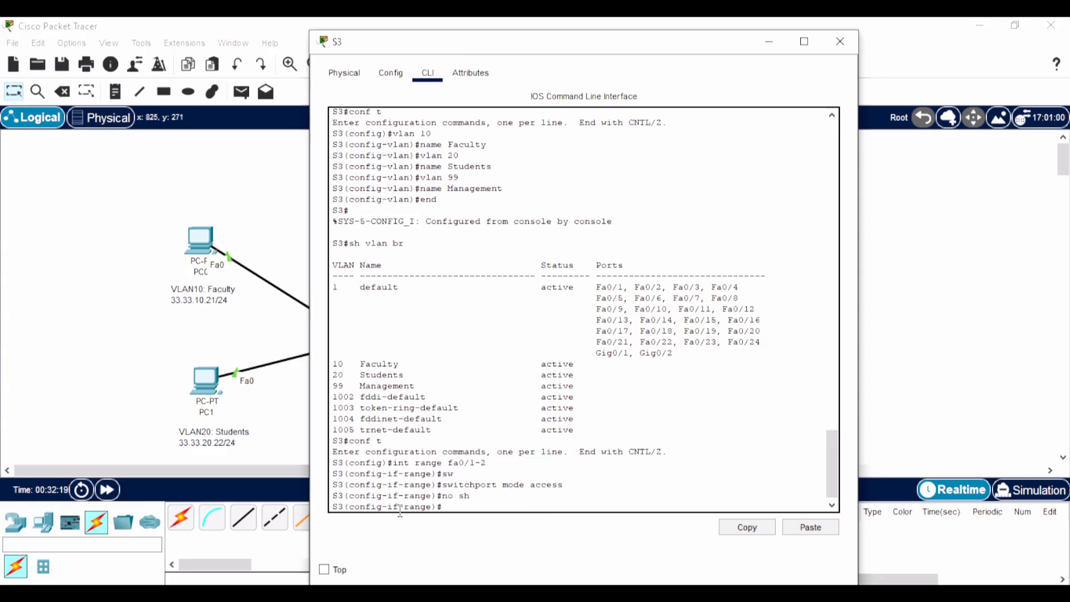
text(end)
key(Return)
key(Return)
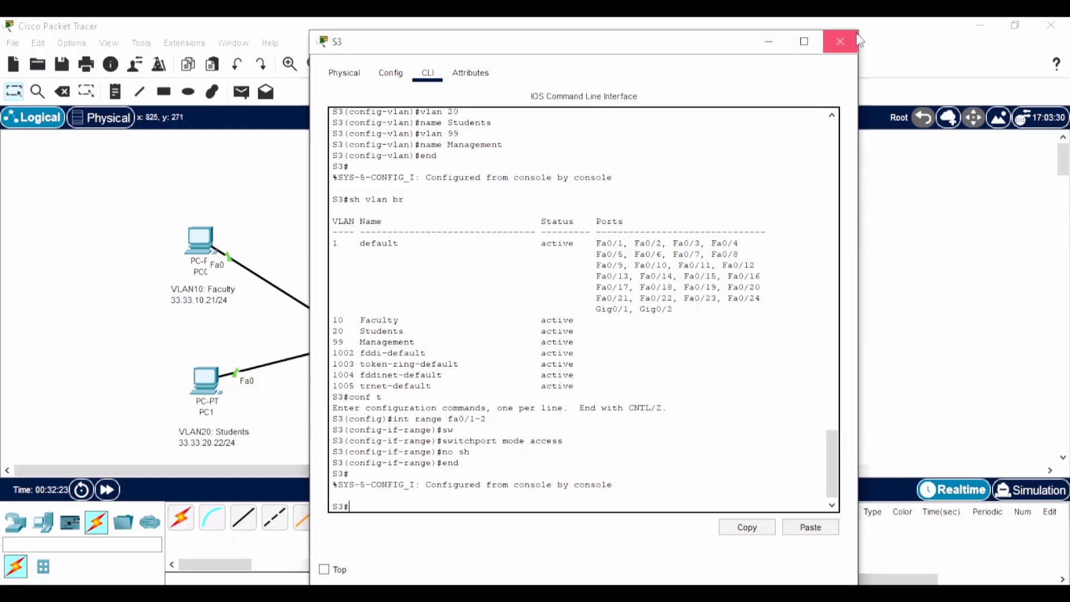
click(840, 41)
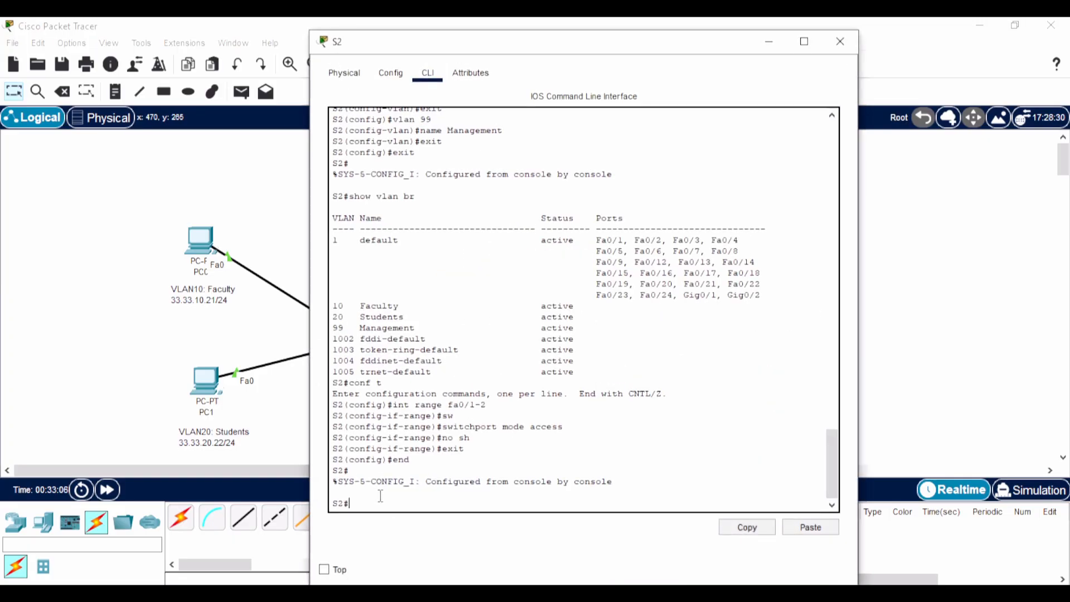
Step: Display S2's running configuration with "sh r" and page through it to examine the port-channel, access and trunk interface settings
text(h r)
key(Return)
key(Return)
key(Return)
key(Return)
key(Return)
key(Return)
key(Return)
key(Return)
key(Return)
key(Return)
key(Return)
key(Return)
key(Return)
key(Return)
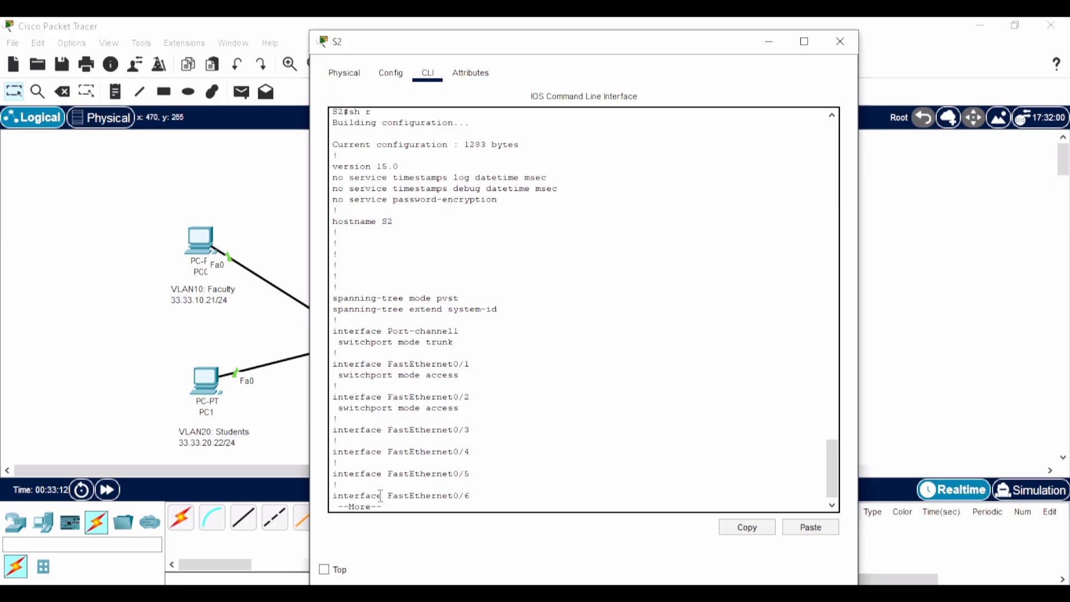
key(Return)
key(Return)
key(Return)
key(Return)
key(Return)
key(Return)
key(Return)
key(Return)
key(Return)
key(Return)
key(Return)
key(Return)
key(Return)
key(Return)
key(Return)
key(Return)
key(Return)
key(Return)
key(Return)
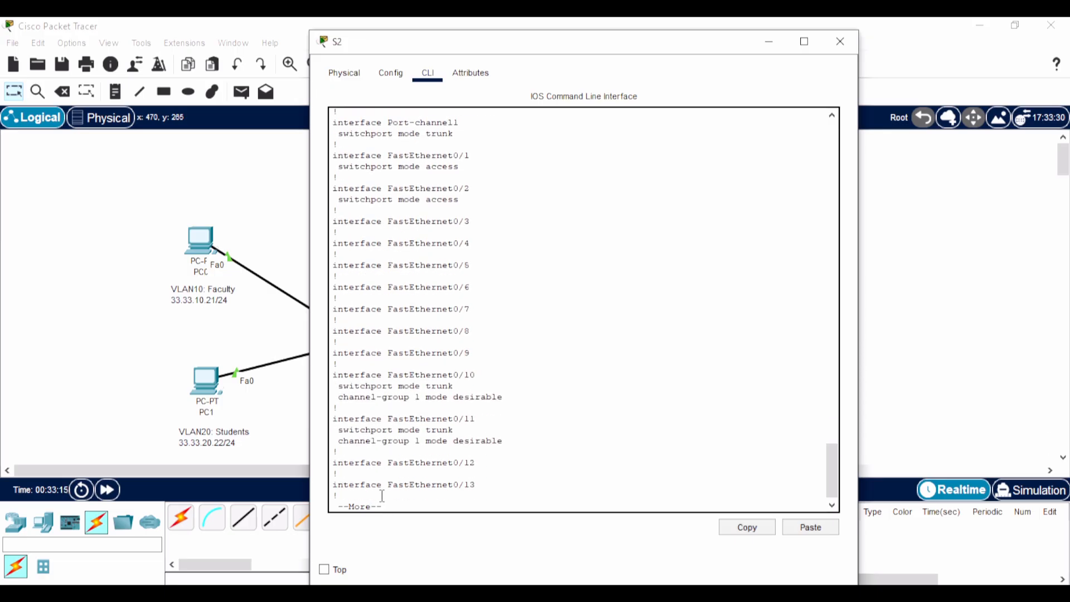
key(Return)
key(Return)
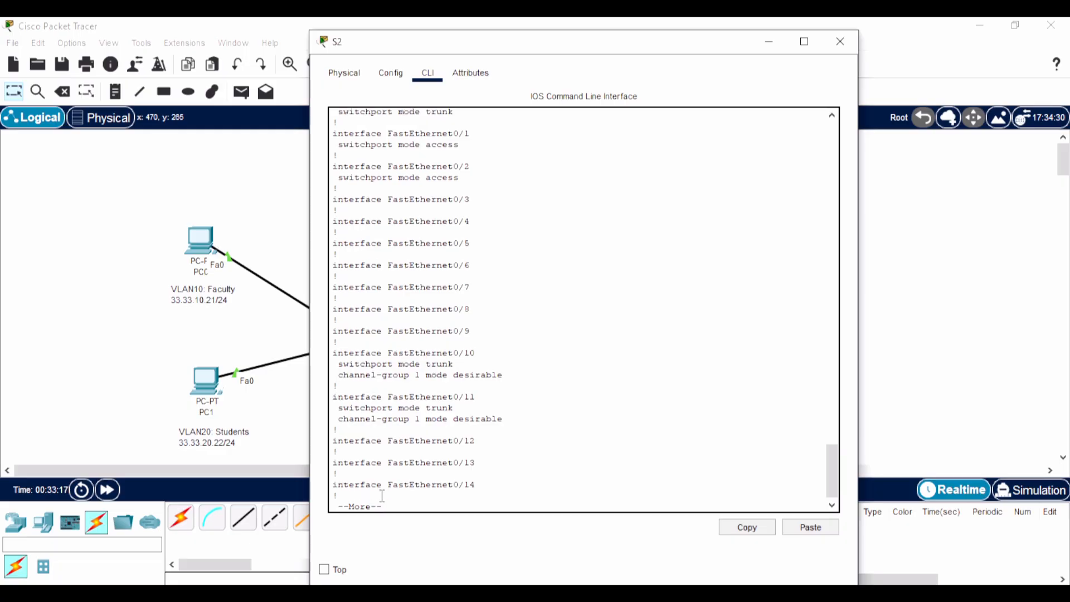
key(Return)
key(Return)
key(Return)
key(Return)
key(Return)
key(Return)
key(Return)
key(Return)
key(Return)
key(Return)
key(Return)
key(Return)
key(Return)
key(Return)
key(Return)
key(Return)
key(Return)
key(Return)
key(Return)
key(Return)
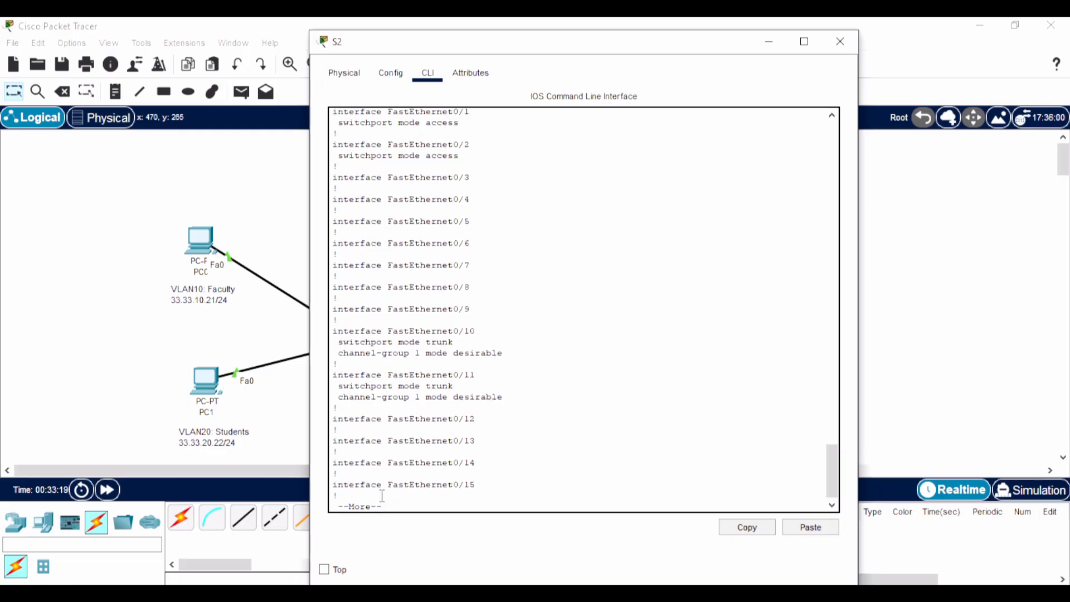
key(Return)
key(Return)
key(Return)
key(Return)
key(Return)
key(Return)
key(Return)
key(Return)
key(Return)
key(Return)
key(Return)
key(Return)
key(Return)
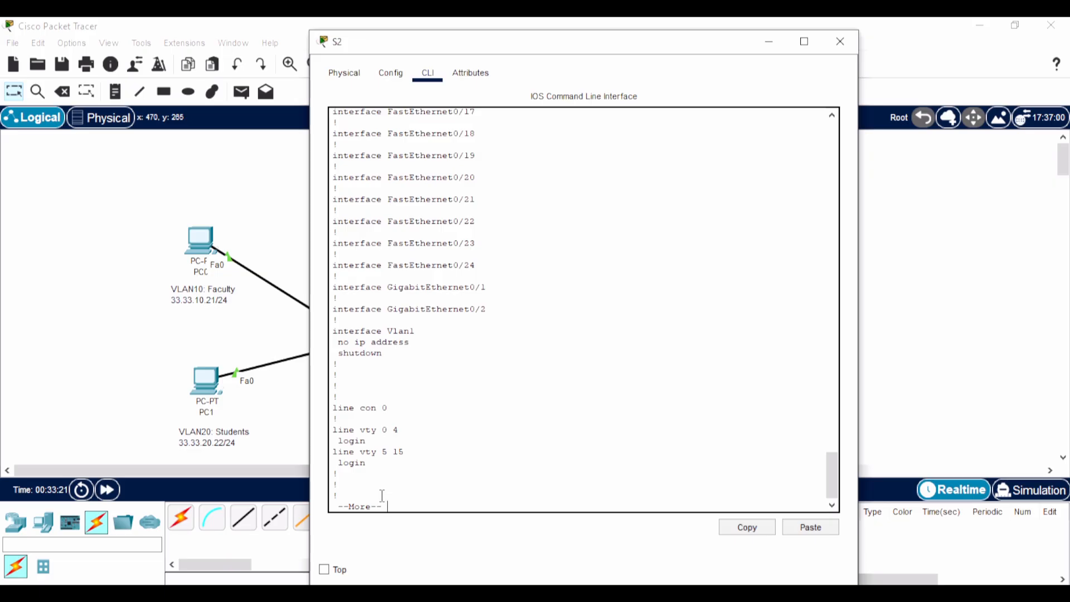
Step: Page through the rest of S2's running configuration to its end and return to the command prompt
key(Return)
key(Return)
key(Return)
key(Return)
key(Return)
key(Return)
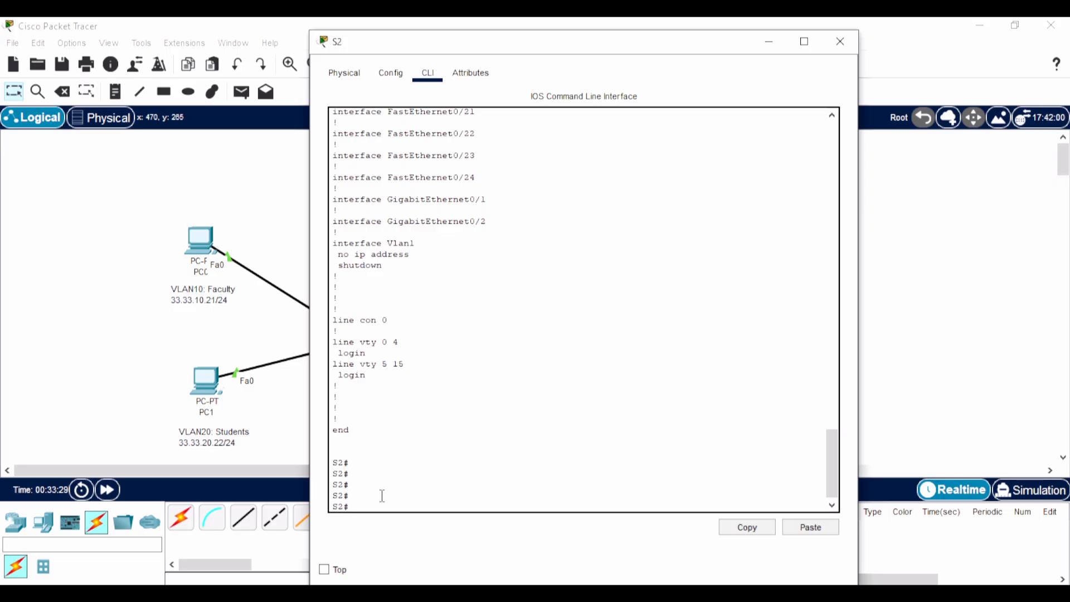
Step: Enter global configuration mode on S2, create the VLAN 99 interface and shut it down
text(int vlan 99)
key(Return)
text(conf t)
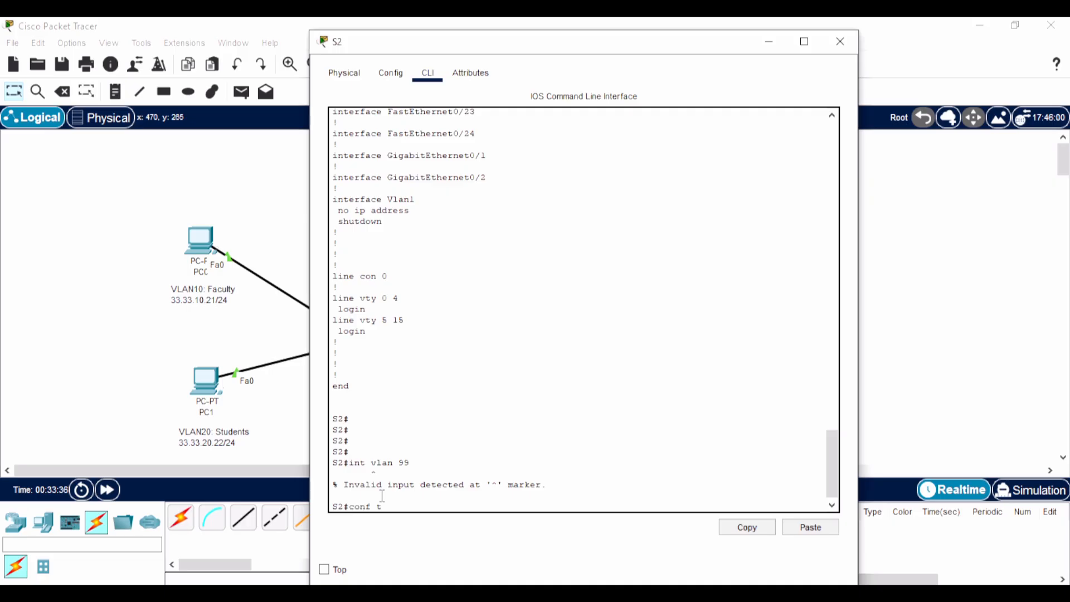
key(Return)
text(int)
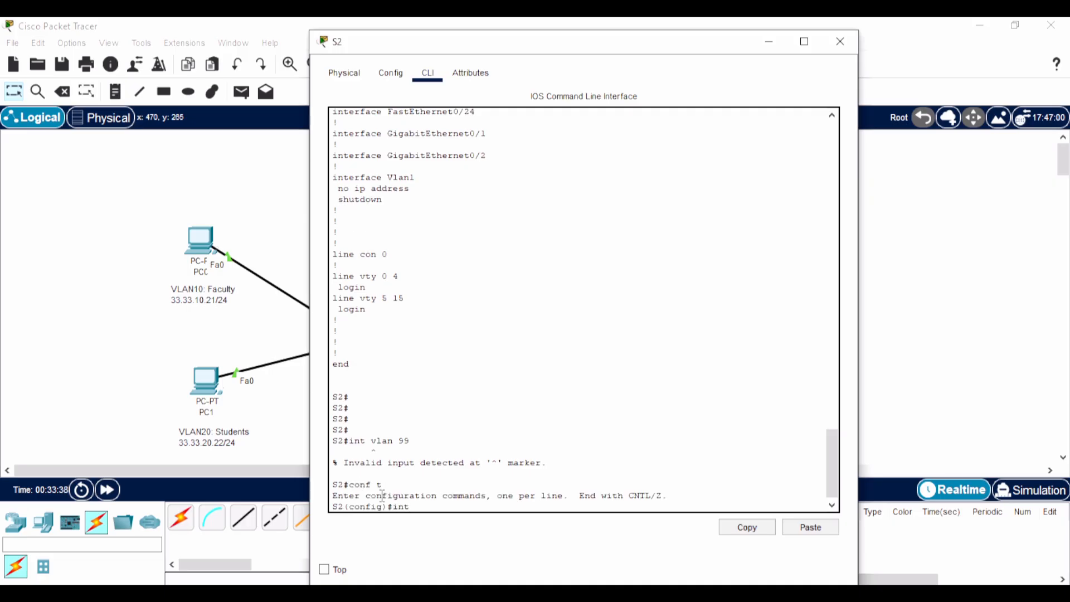
text( vlan 99)
key(Return)
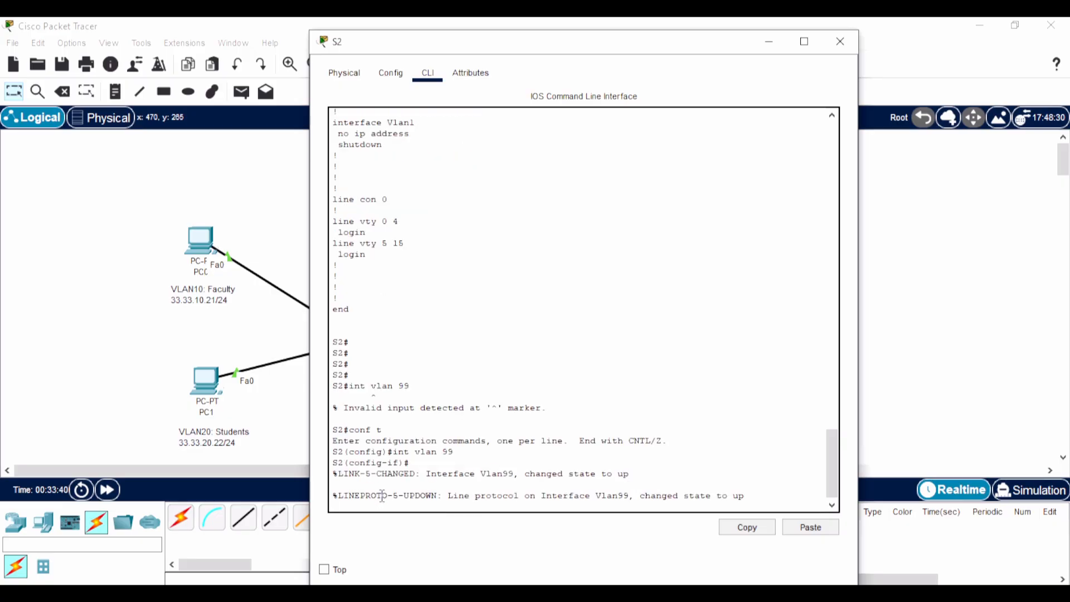
text(shut)
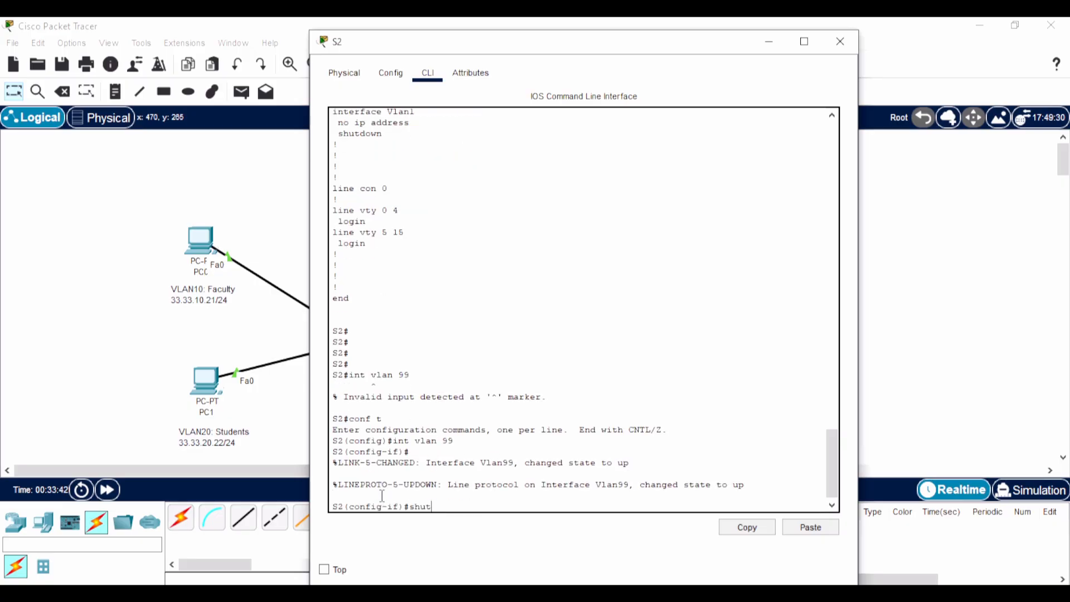
key(Return)
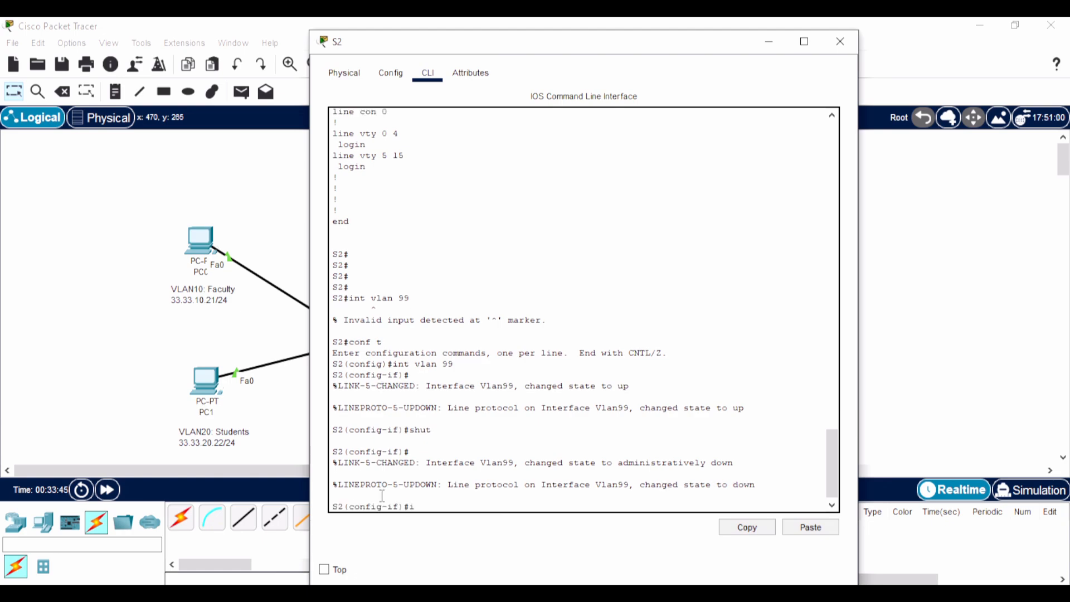
Step: Assign 33.33.99.12 with mask 255.255.255.0 to S2's VLAN 99 interface and enable it, returning to privileged EXEC mode
text(ip address)
drag(476, 39, 525, 62)
scroll(585, 225, down, 2)
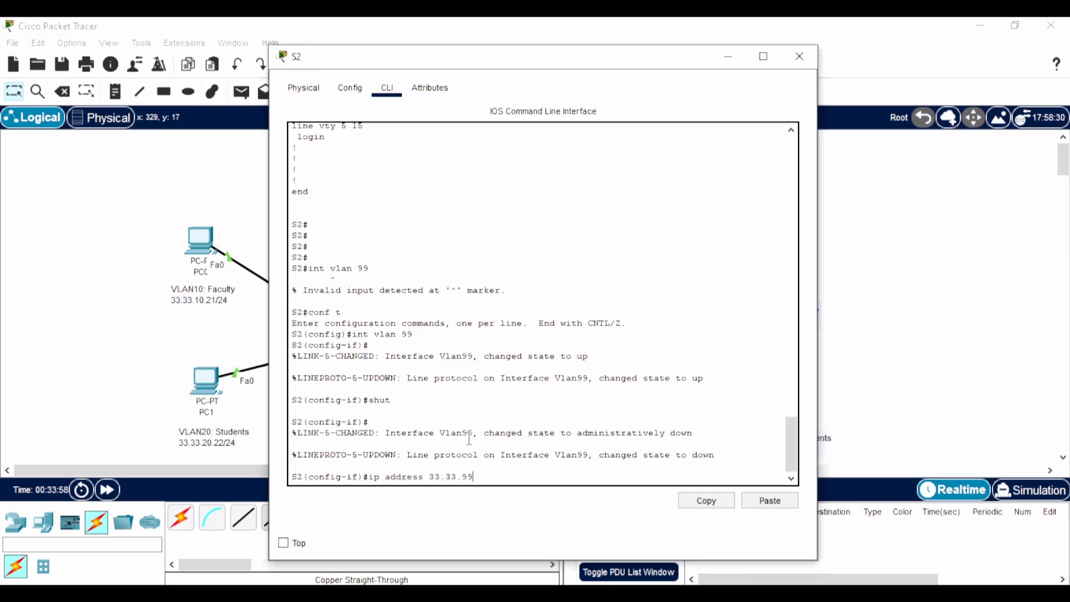
text(55.255.255.0)
key(Return)
text(no sh)
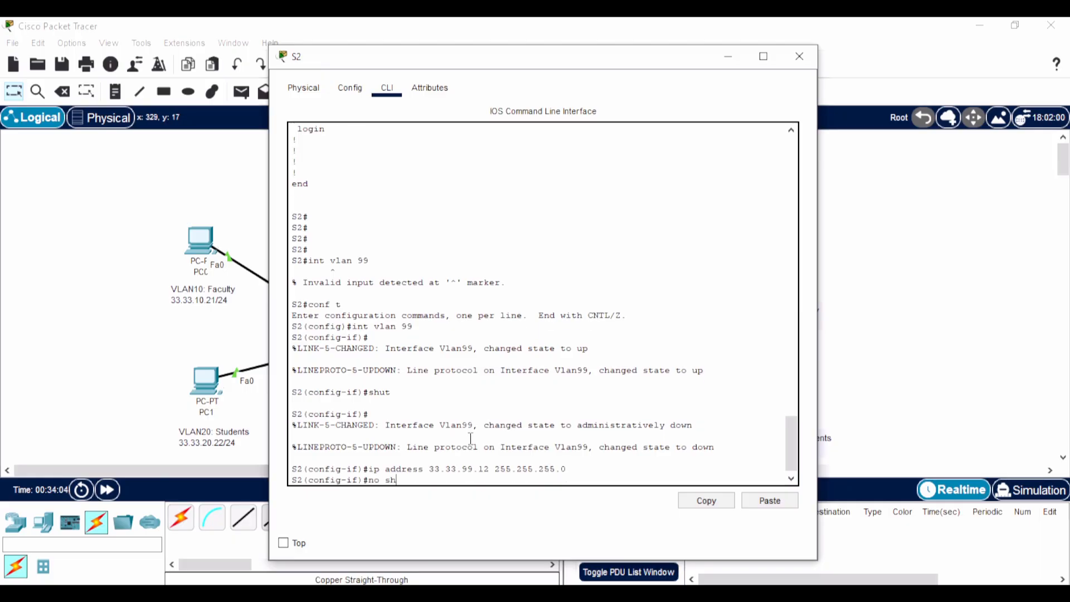
key(Return)
text(exi)
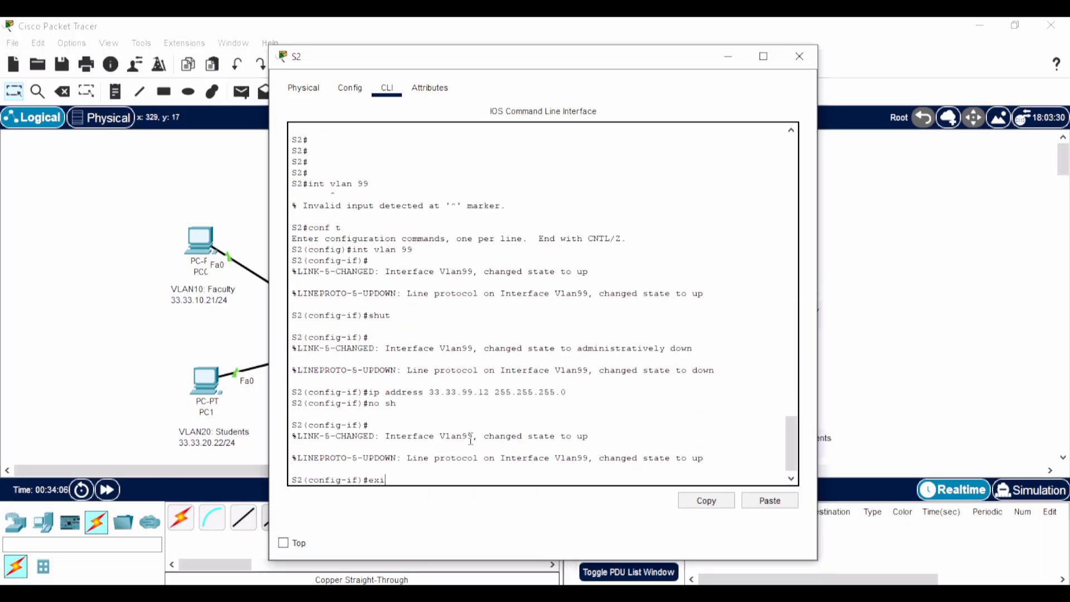
text(t)
key(Return)
key(Return)
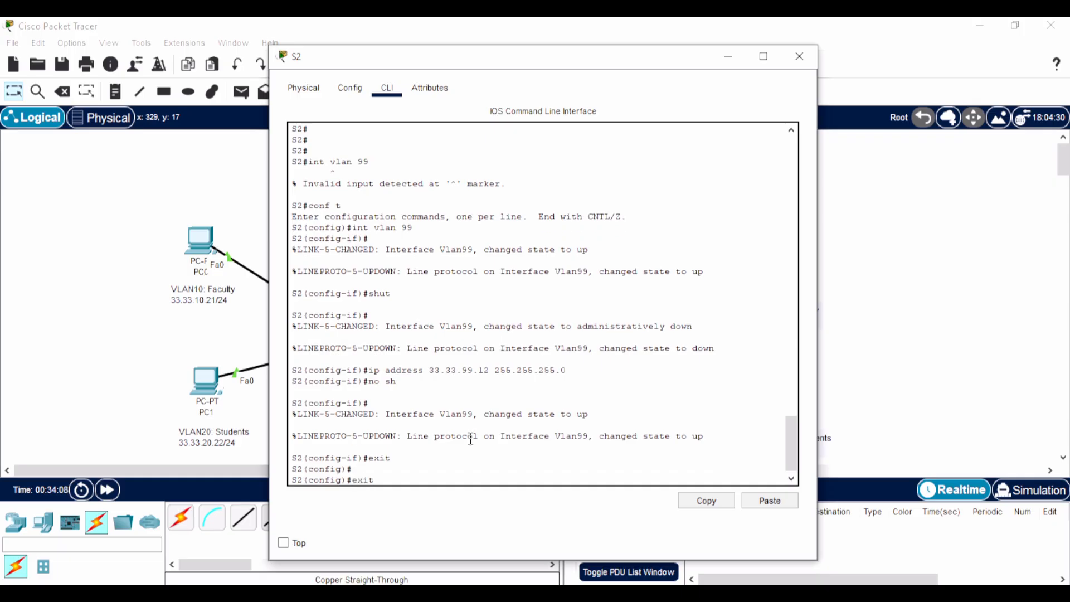
text(exit)
key(Return)
key(Return)
key(Return)
Step: Display S2's running configuration and check the VLAN 99 interface address through to the end of the listing
text(sh )
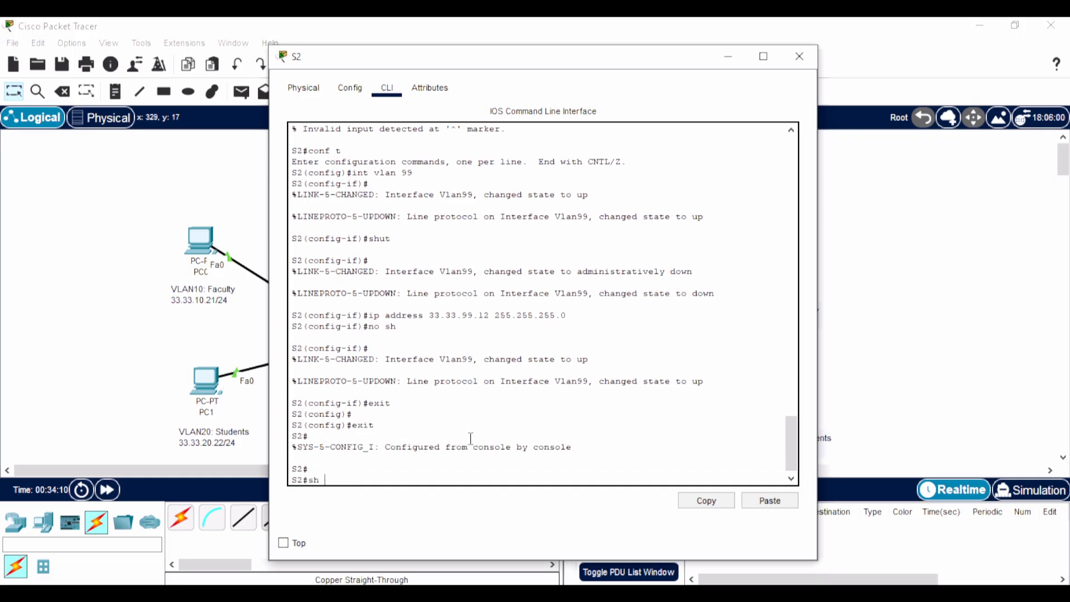
text(r)
key(Return)
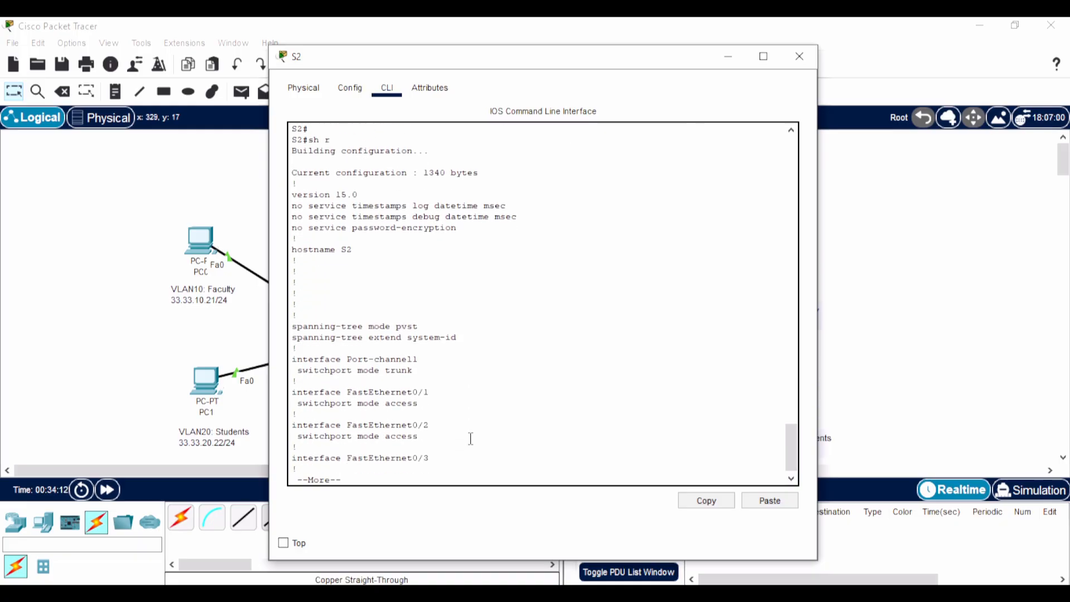
key(space)
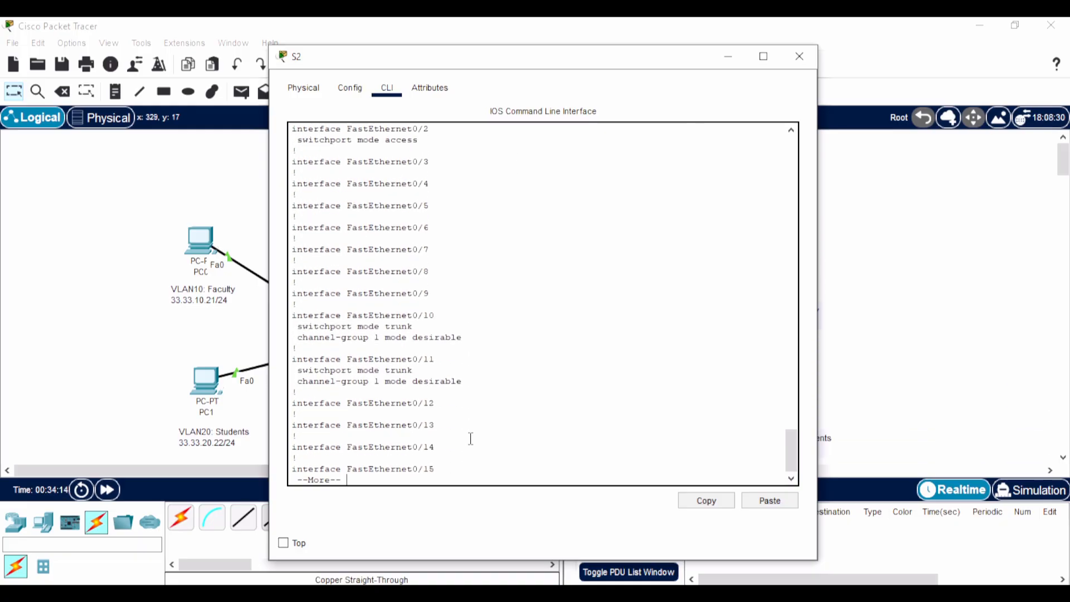
key(space)
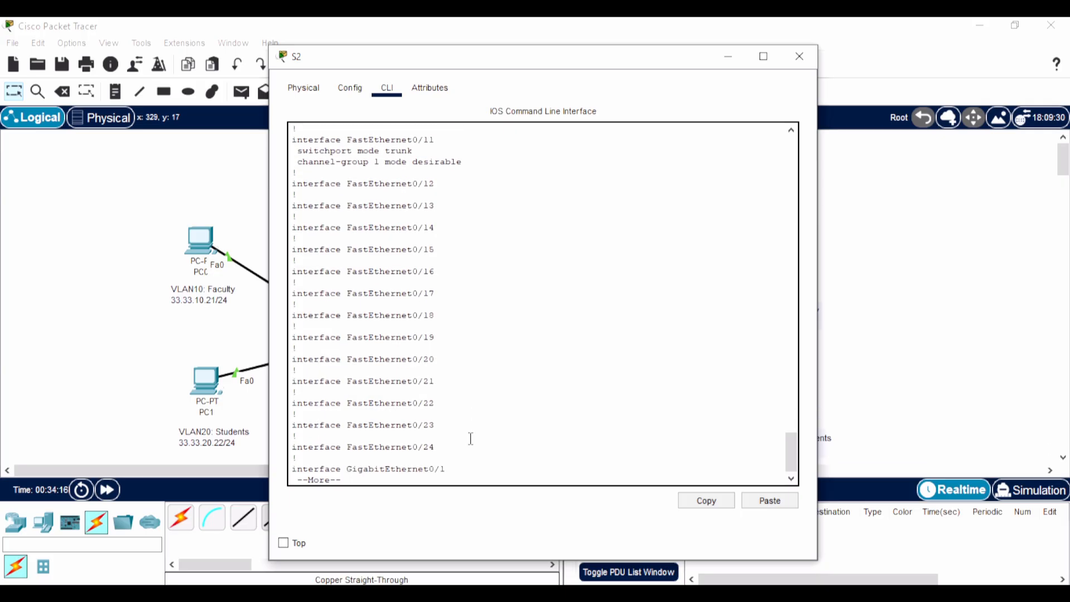
key(space)
key(Return)
key(Return)
key(Return)
key(Return)
key(Return)
key(Return)
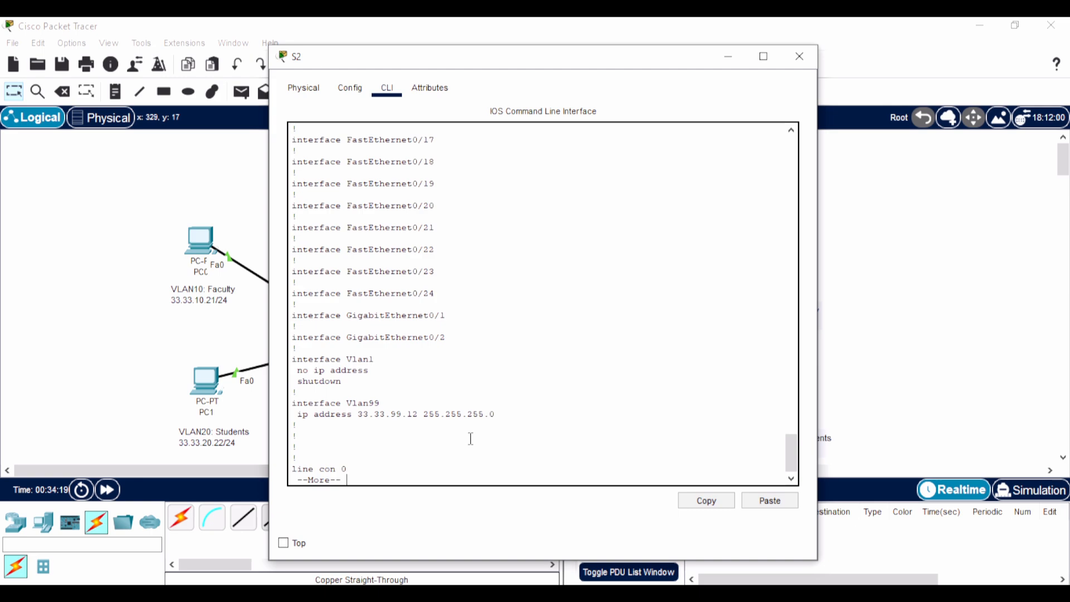
key(Return)
key(Return)
key(Return)
key(Return)
key(Return)
key(Return)
key(Return)
key(Return)
key(Return)
key(Return)
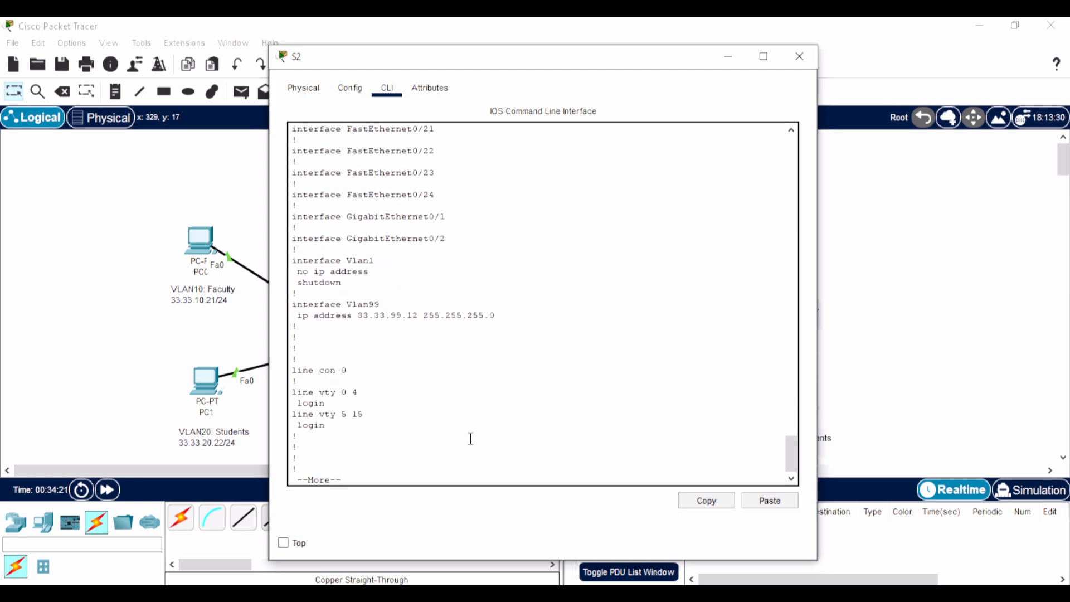
key(Return)
key(Return)
key(Return)
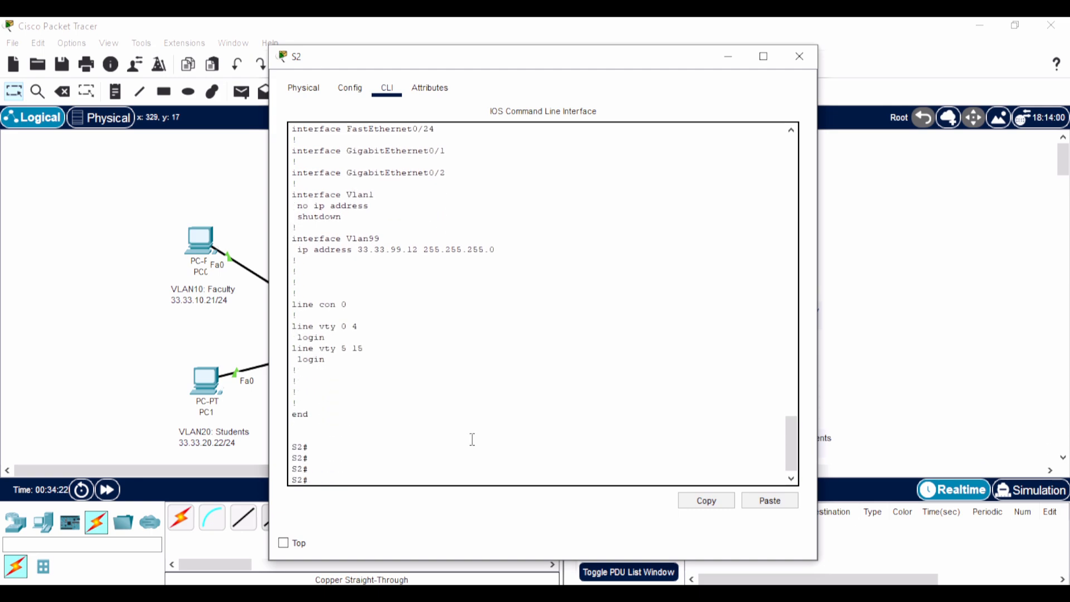
click(730, 59)
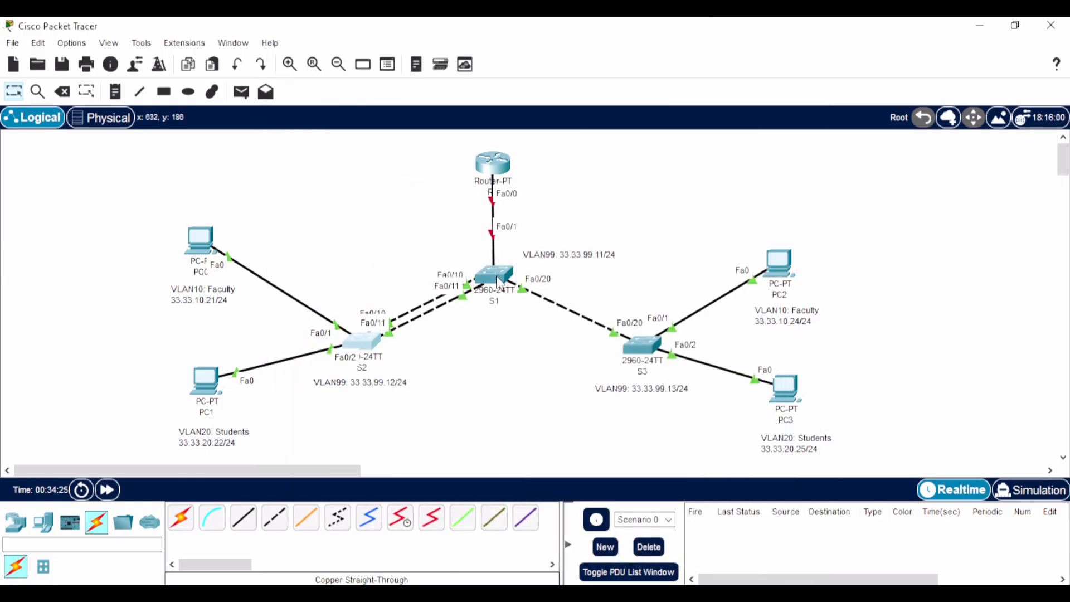
Step: Open switch S1's command line, create the VLAN 99 interface in configuration mode and shut it down
click(498, 283)
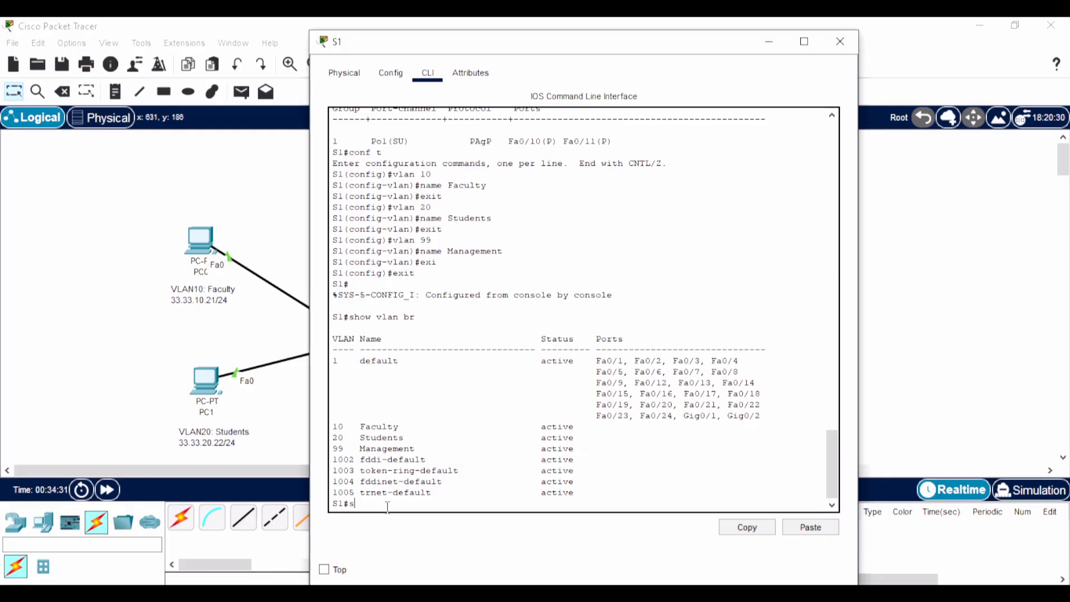
text(conf t)
key(Return)
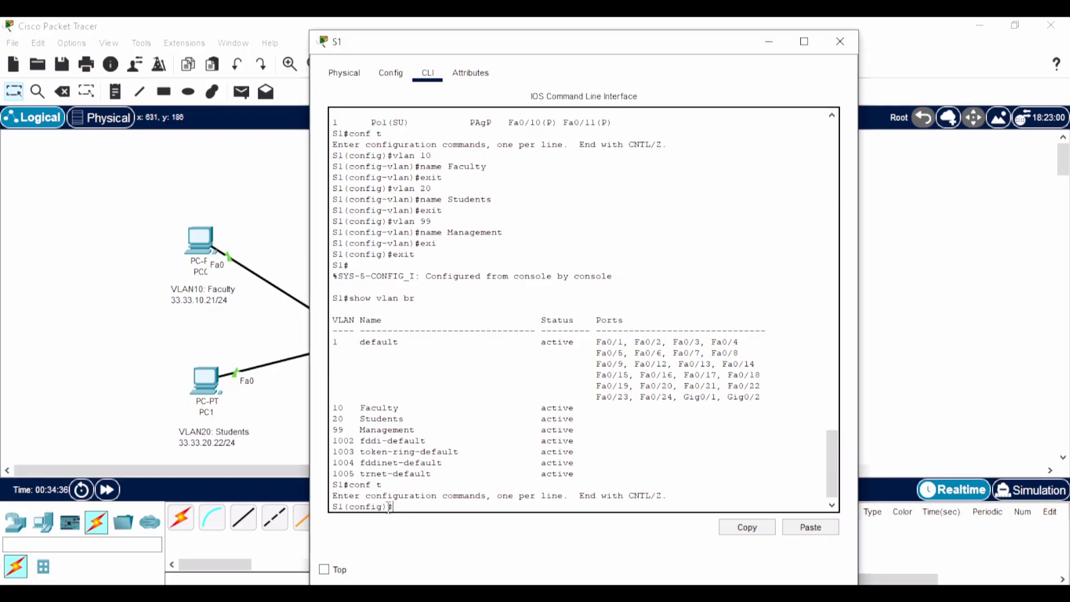
text(int vlan 99)
key(Return)
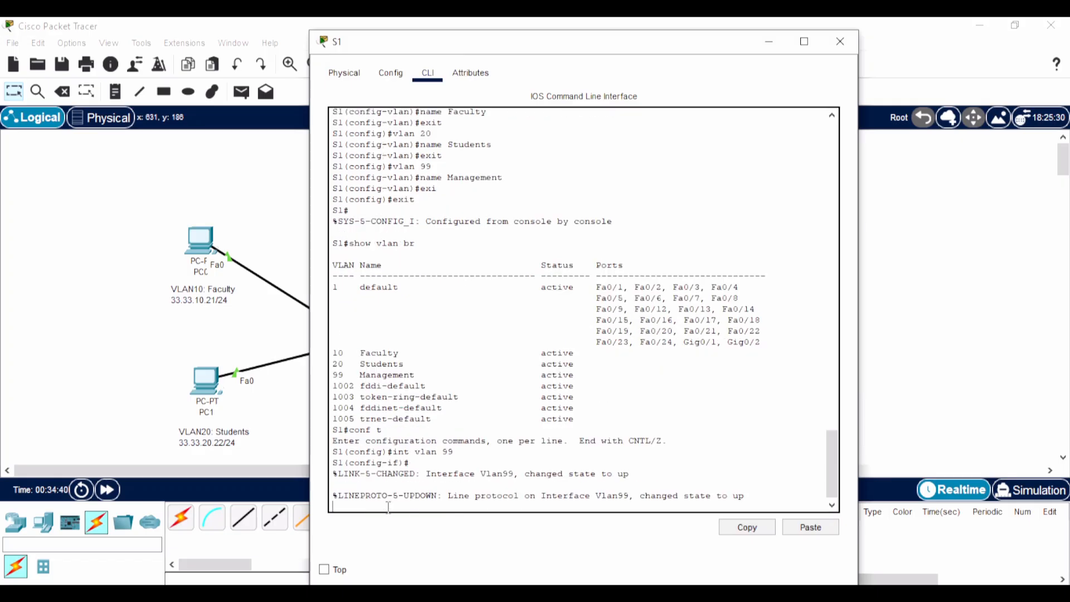
key(Return)
text(shu)
key(Tab)
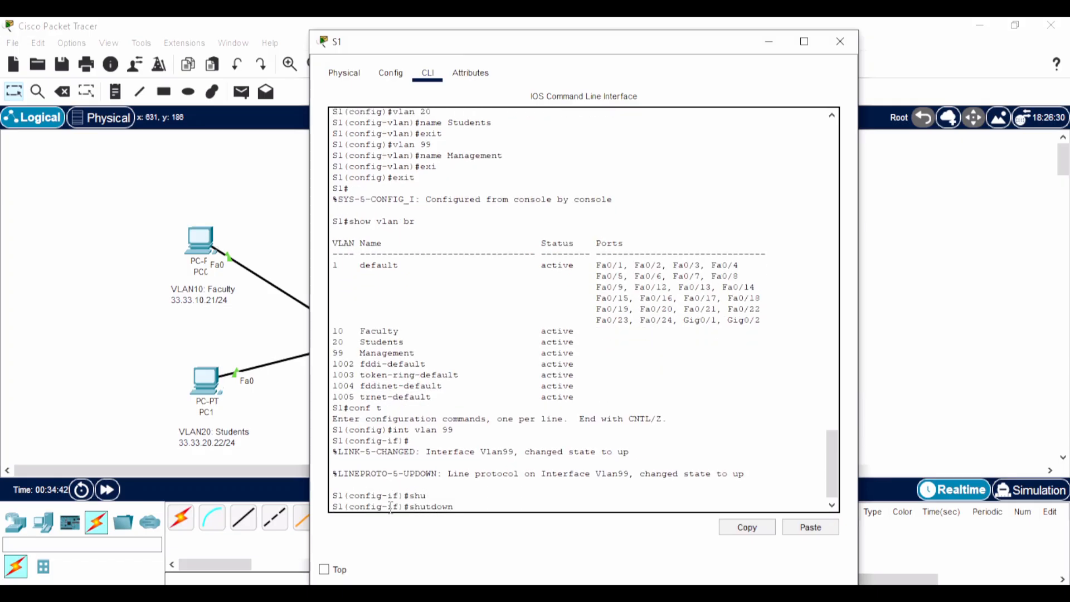
key(Return)
Step: Assign 33.33.99.11 with mask 255.255.255.0 to S1's VLAN 99 interface and enable it, ending configuration mode
text(ip add)
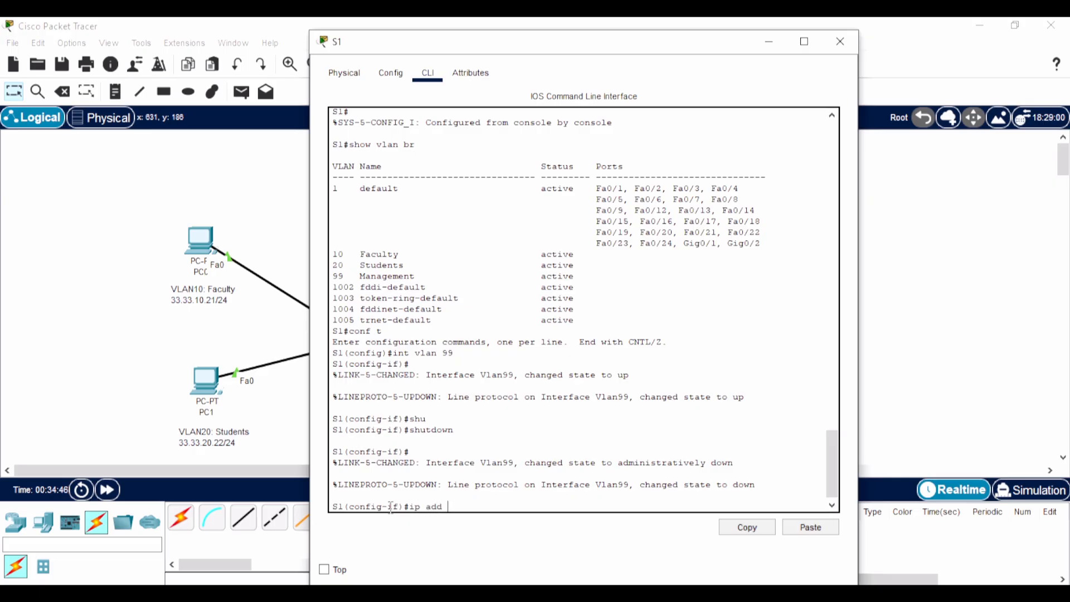
text( 33.33.99.11 255.255.255.0)
key(Return)
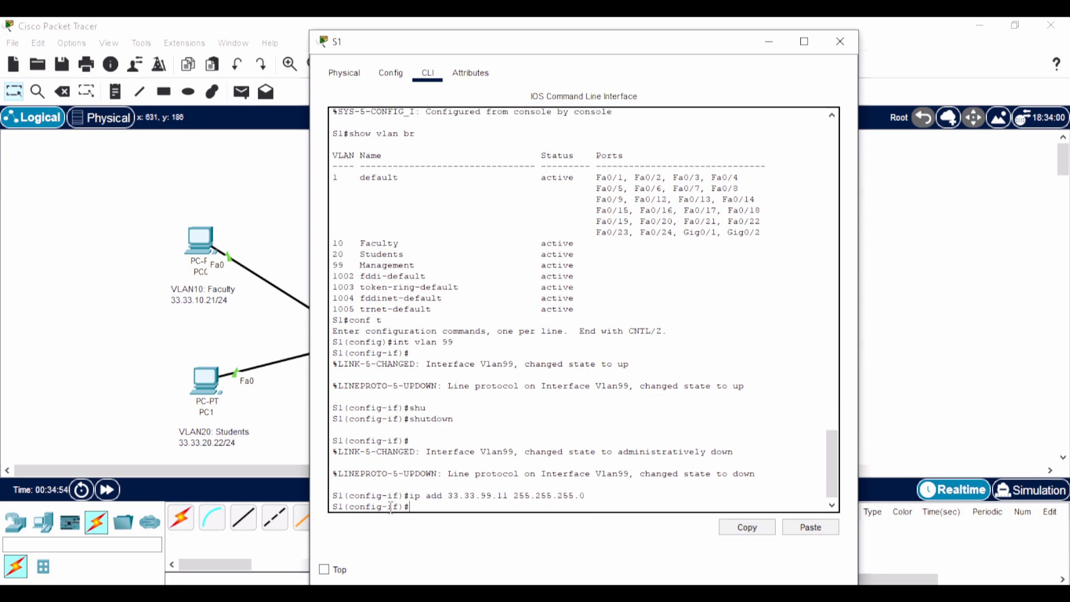
text(no sh)
key(Return)
key(Return)
key(Return)
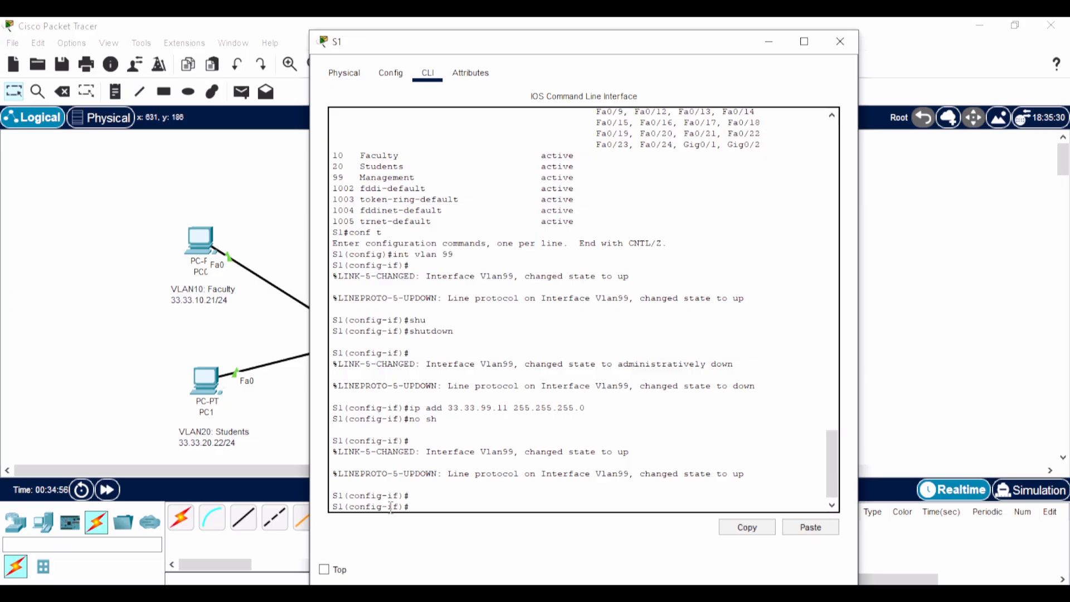
key(Return)
text(end)
key(Return)
key(Return)
key(Return)
Step: Display S1's running configuration, check the VLAN 99 interface address through to the end, and close the S1 window
text(sh)
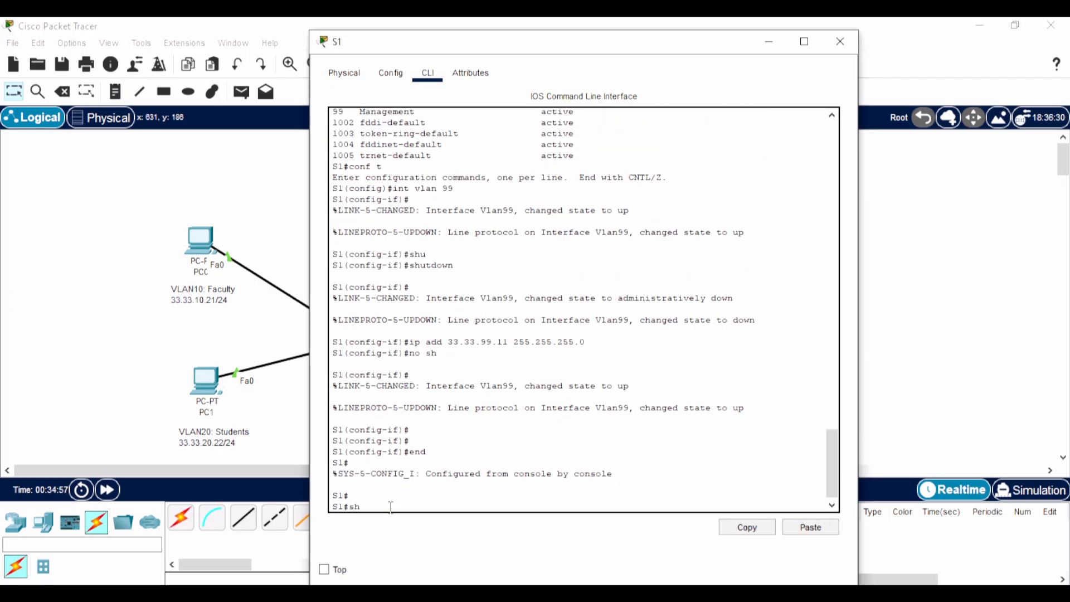
text( r)
key(Return)
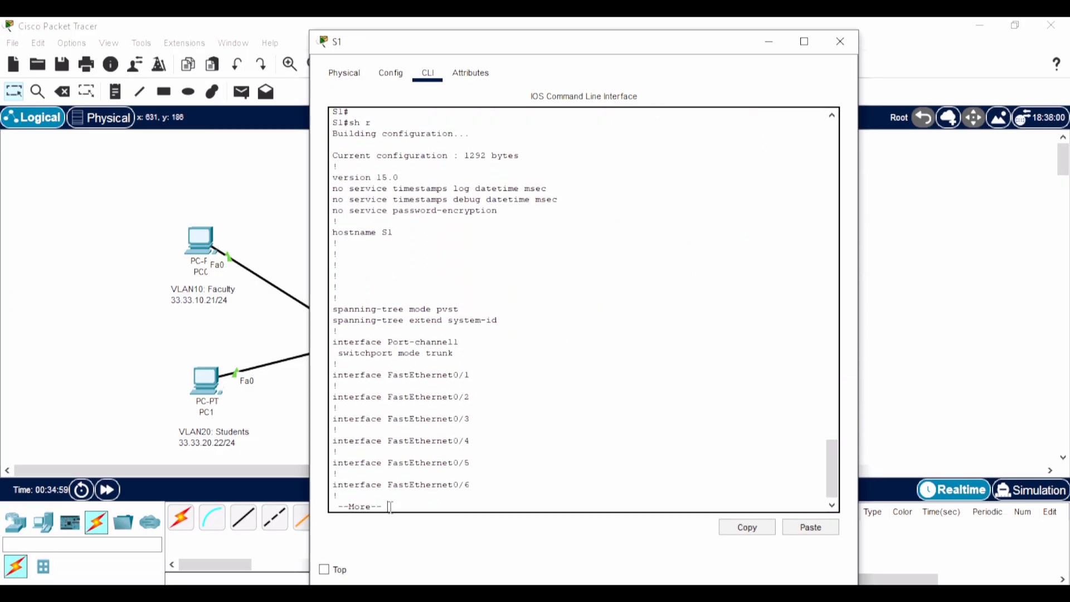
key(space)
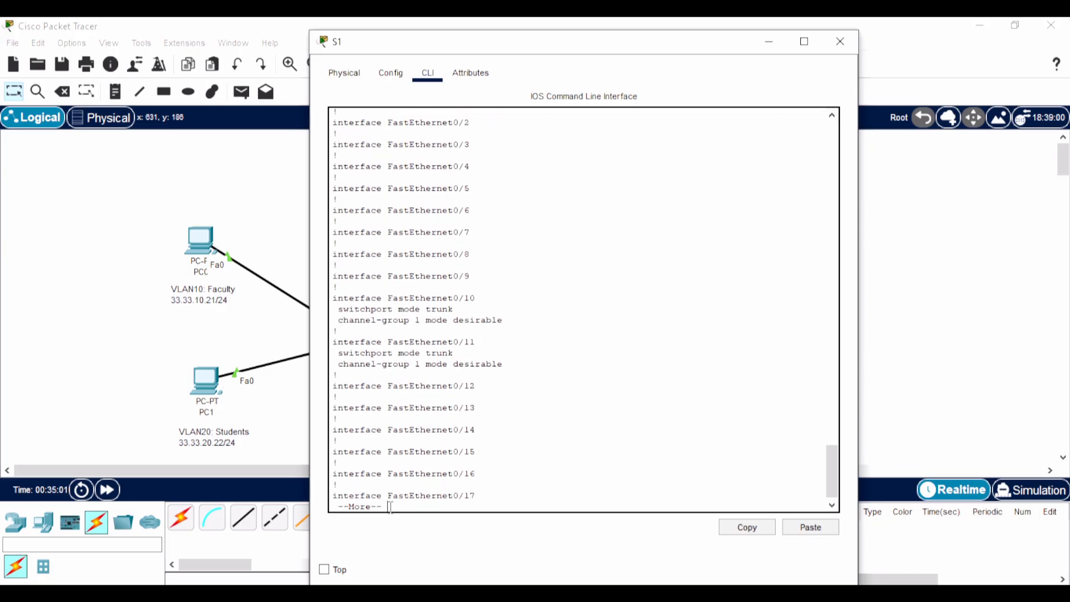
key(Return)
key(Return)
key(Return)
key(Return)
key(Return)
key(Return)
key(Return)
key(Return)
key(Return)
key(Return)
key(Return)
key(Return)
key(Return)
key(Return)
key(Return)
key(Return)
key(Return)
key(Return)
key(Return)
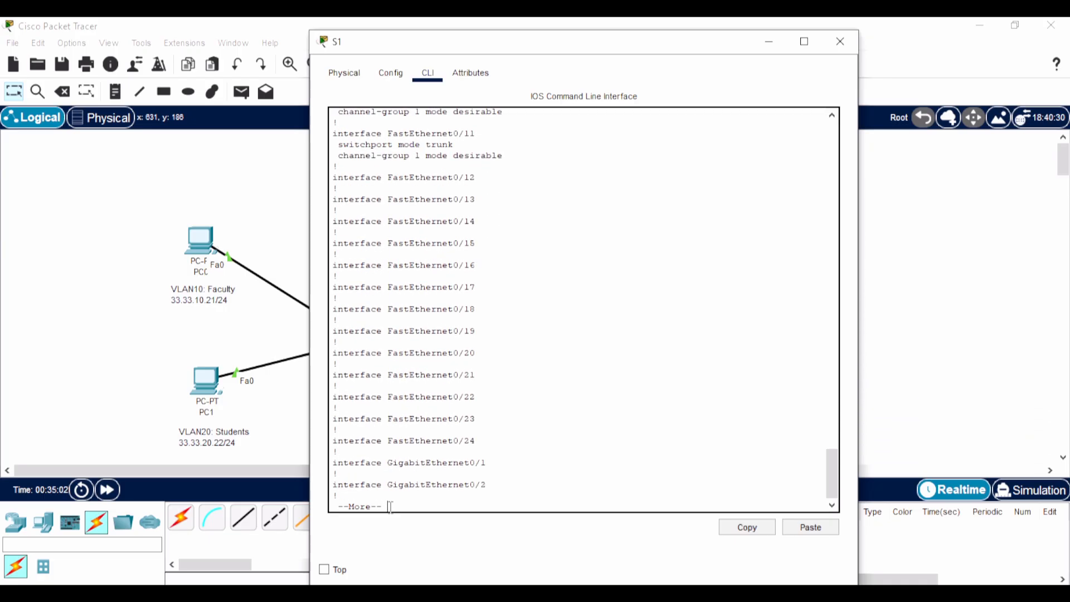
key(Return)
key(Return)
key(Return)
key(Return)
key(Return)
key(Return)
key(Return)
key(Return)
key(Return)
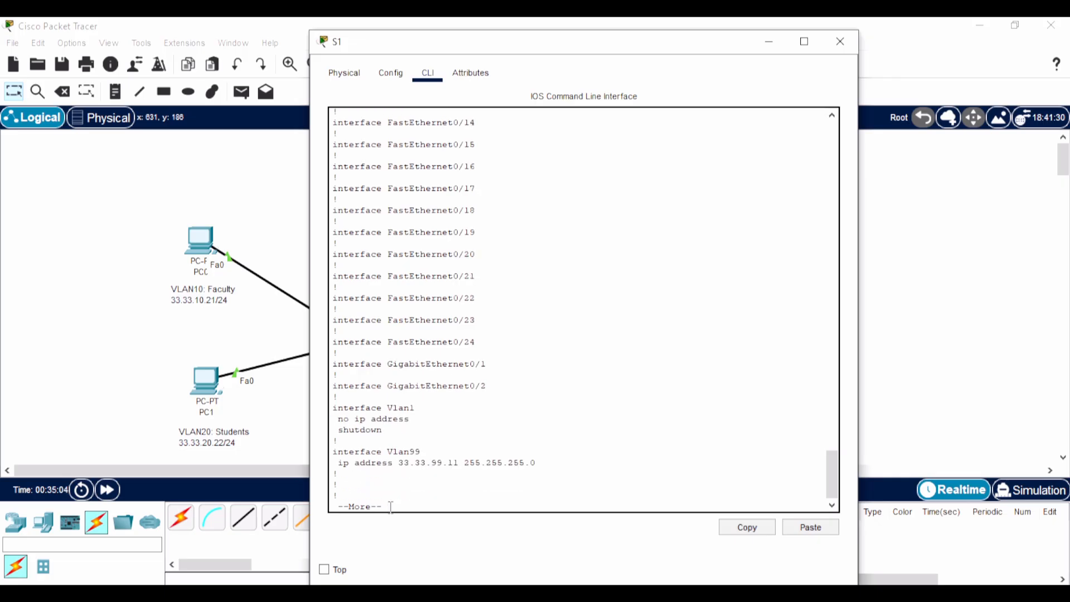
key(Return)
key(Return)
key(Return)
key(Return)
key(Return)
key(Return)
key(Return)
key(Return)
key(Return)
key(Return)
key(Return)
key(Return)
key(Return)
key(Return)
key(Return)
key(Return)
key(Return)
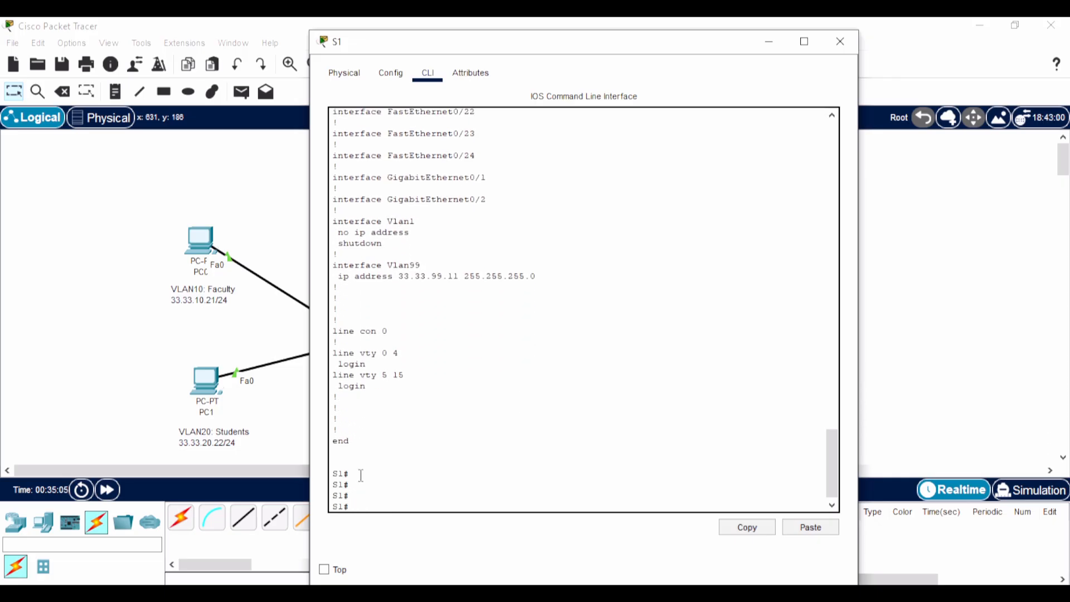
click(840, 41)
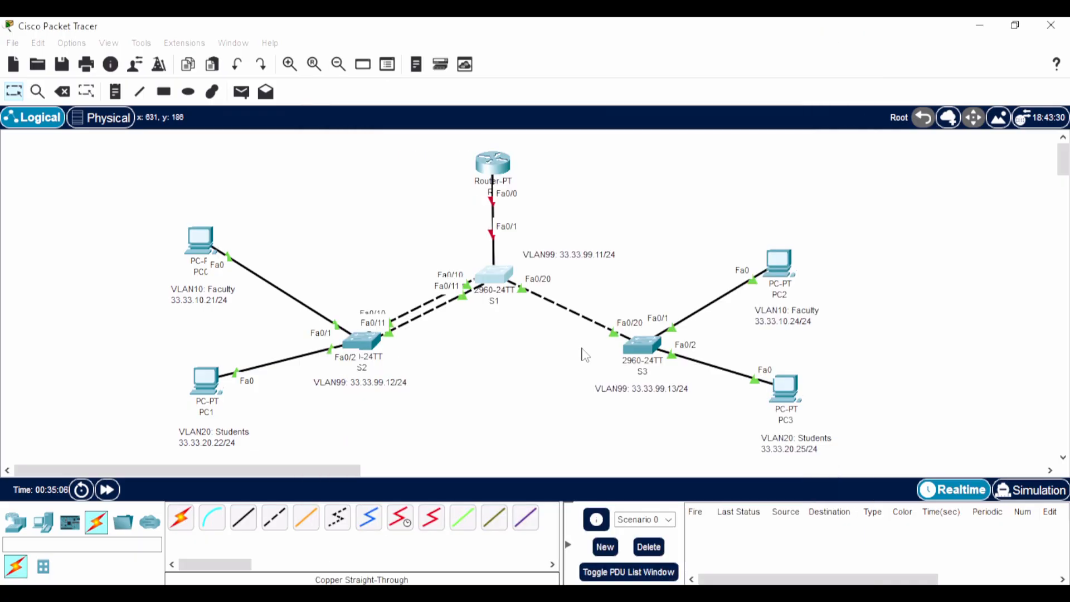
Step: Open switch S3's command line, create the VLAN 99 interface in configuration mode and shut it down
click(647, 350)
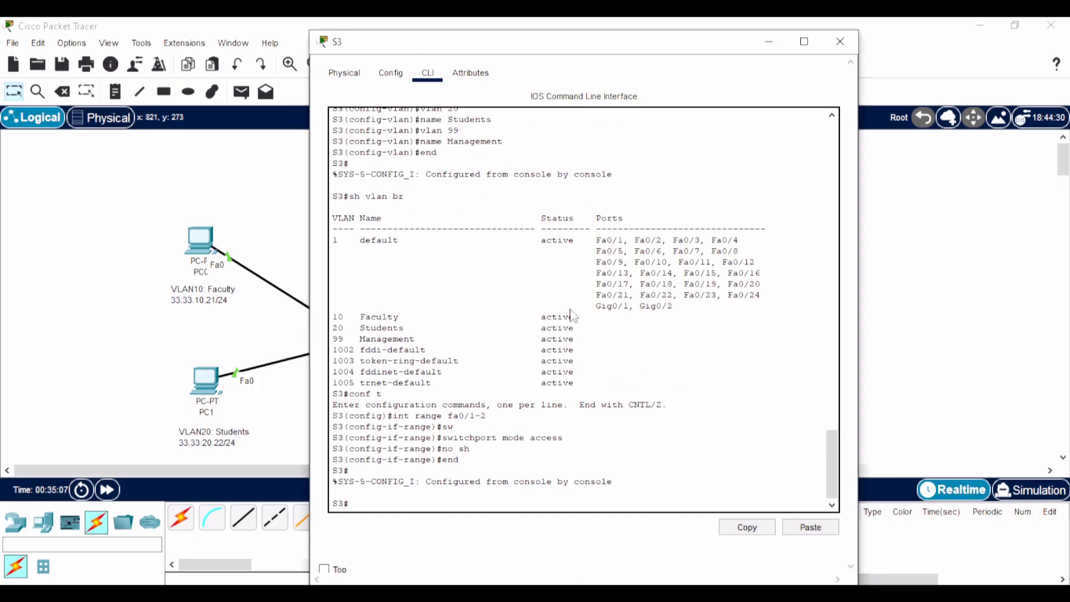
click(386, 504)
text(co)
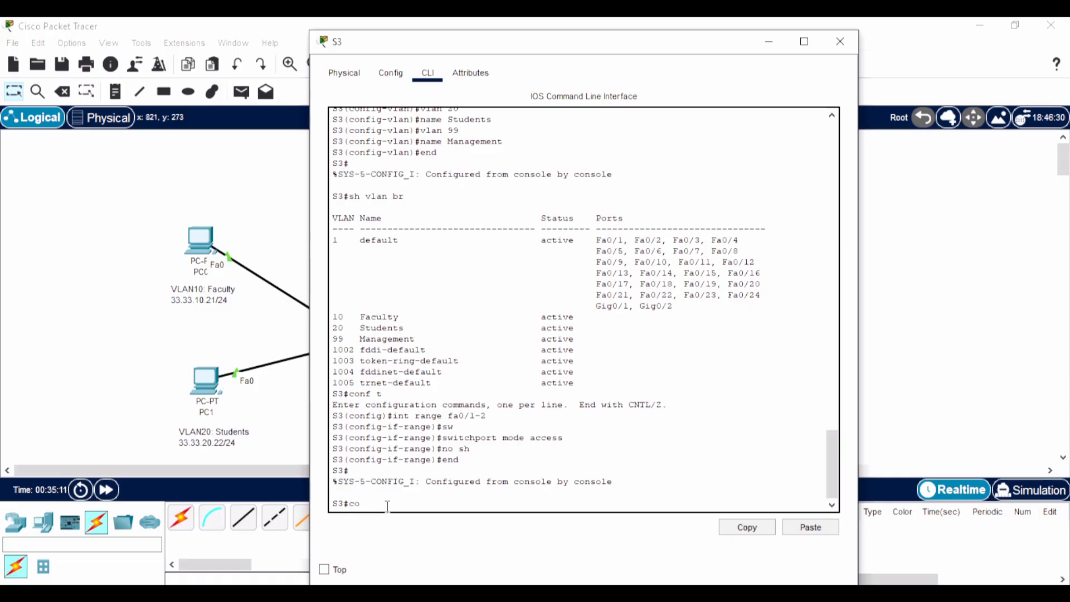
text(nf t)
key(Return)
key(Return)
key(Return)
text(in)
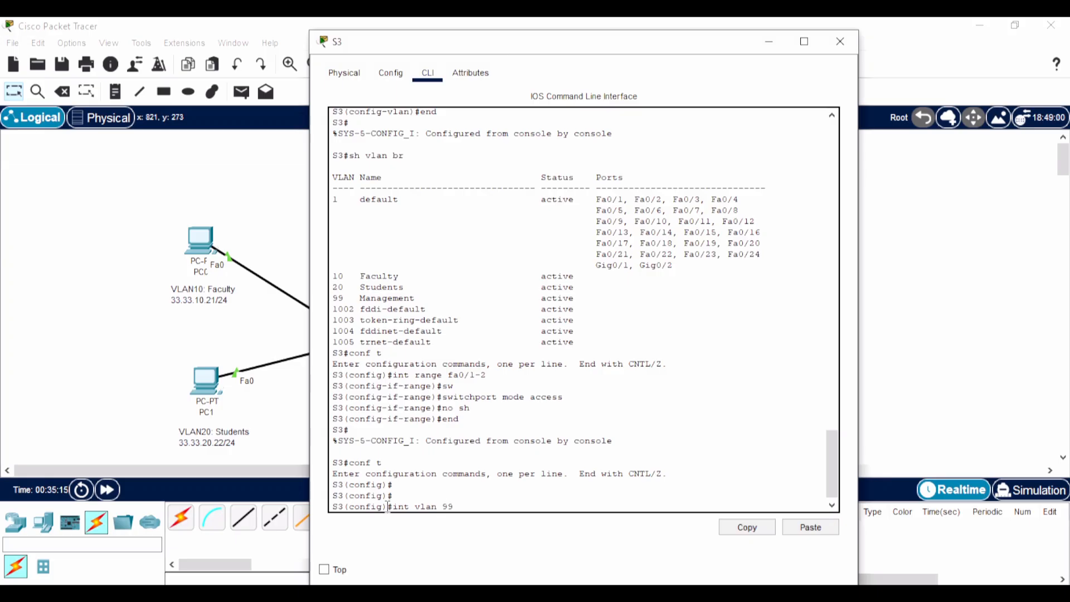
text(t vlan 99)
key(Return)
text(shu)
key(Tab)
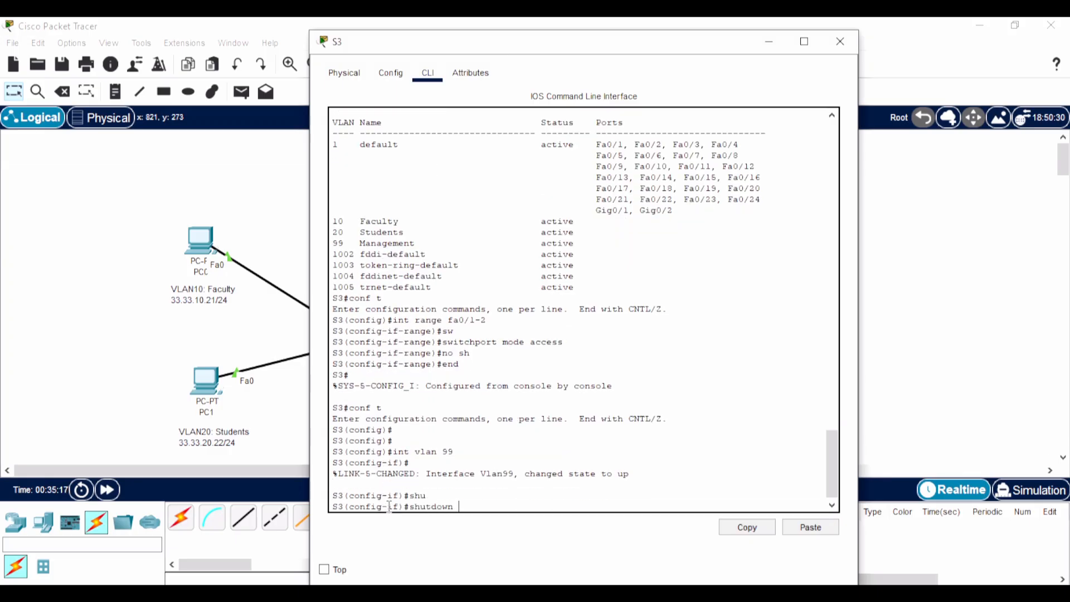
key(Return)
key(Return)
Step: Assign 33.33.99.13 with mask 255.255.255.0 to S3's VLAN 99 interface and enable it, ending configuration mode
text(ip )
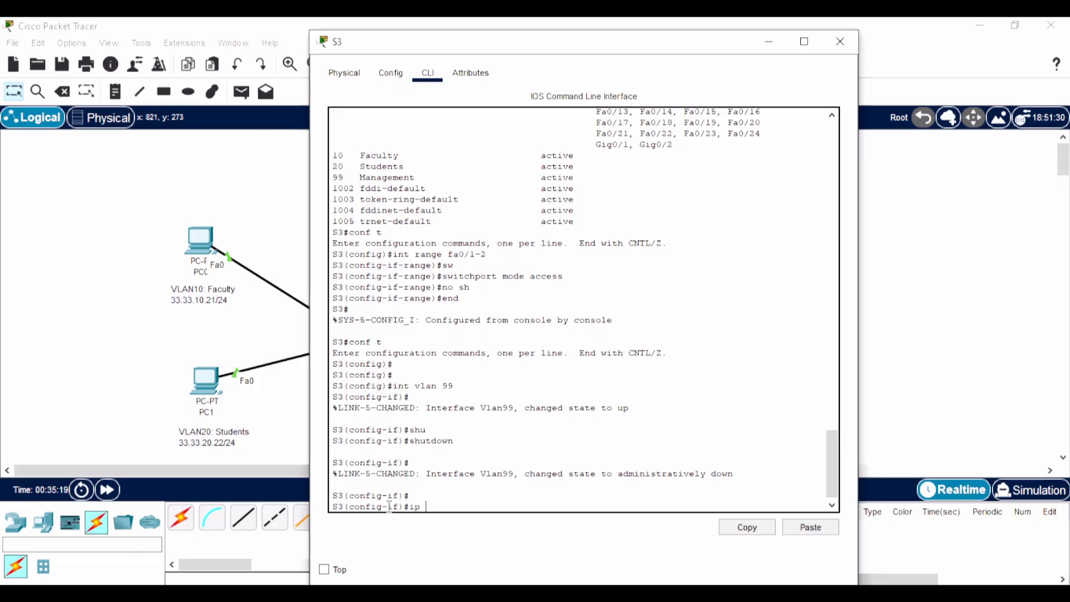
text(af)
text(dd)
text( 33.33.99)
text(.13 255.25)
text(5.255.)
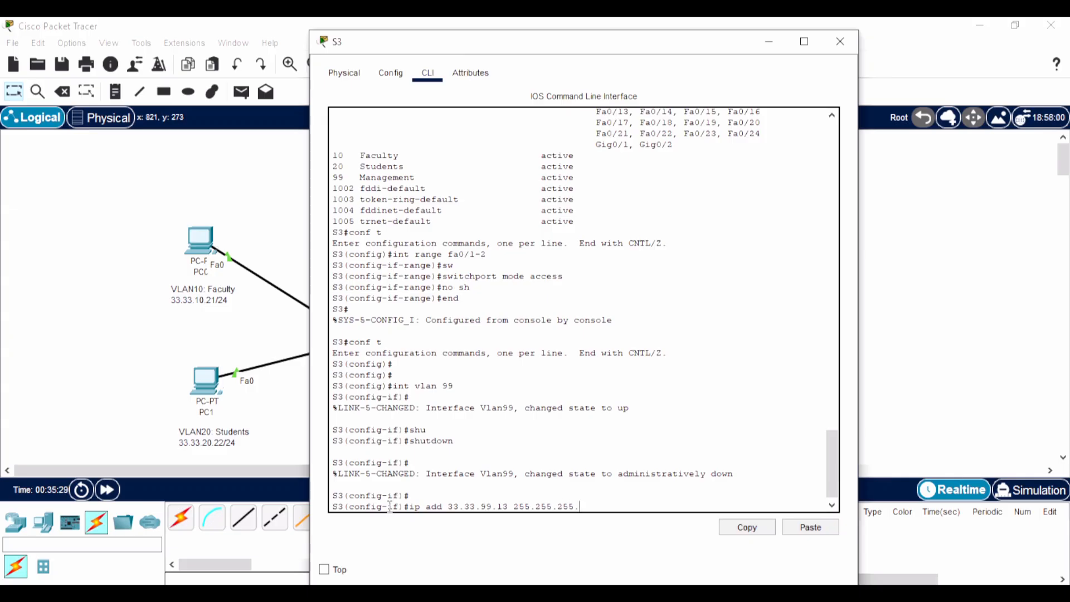
text(0)
key(Return)
text(no sh)
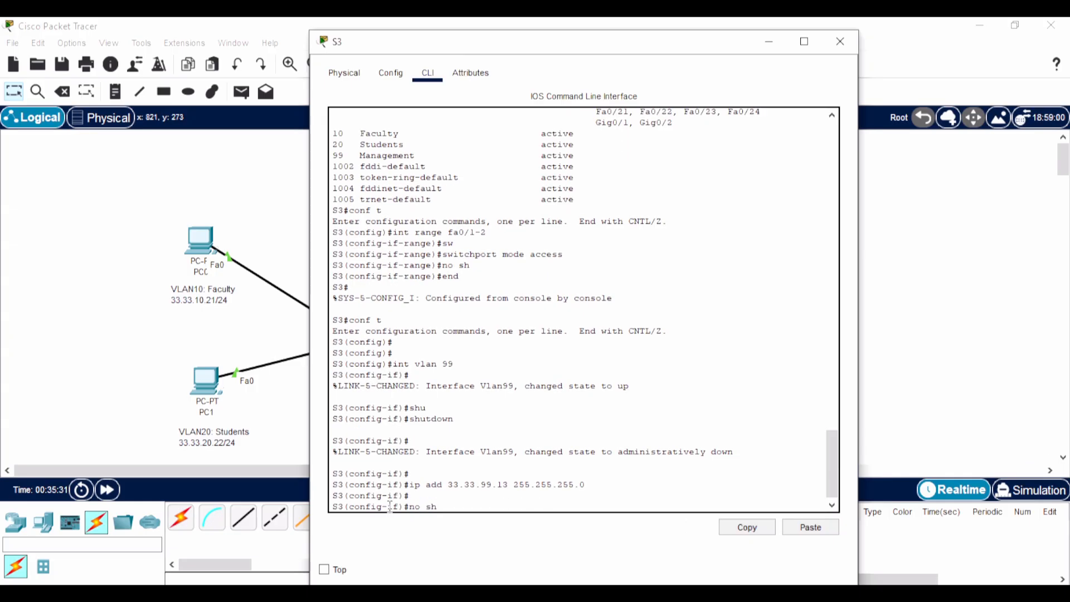
key(Return)
text(end)
key(Return)
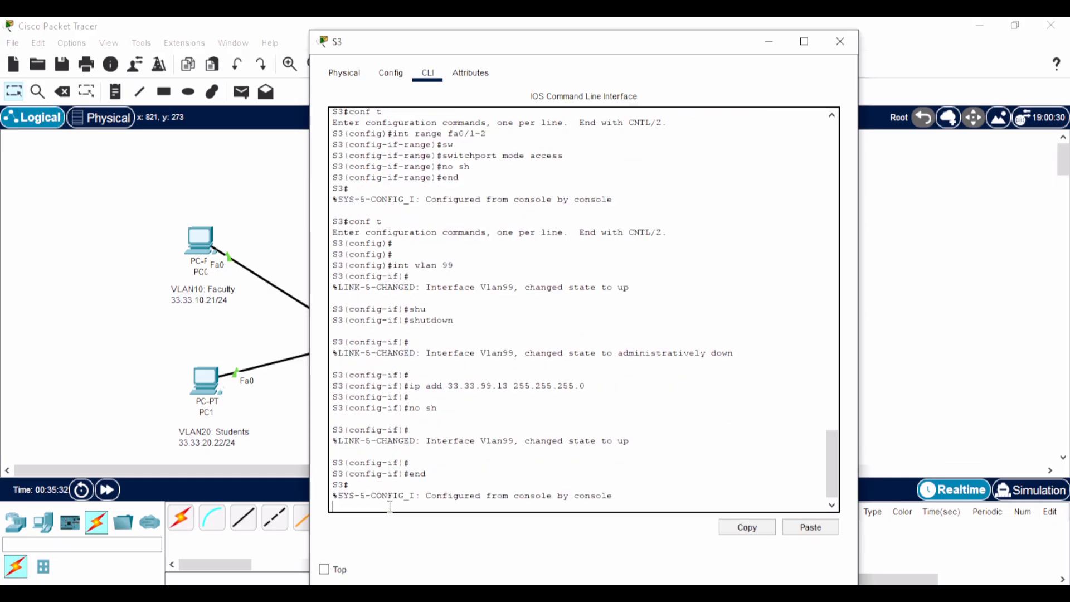
Step: Display S3's running configuration, check the VLAN 99 interface address through to the end, and close the S3 window
key(Return)
text(sh run)
key(Return)
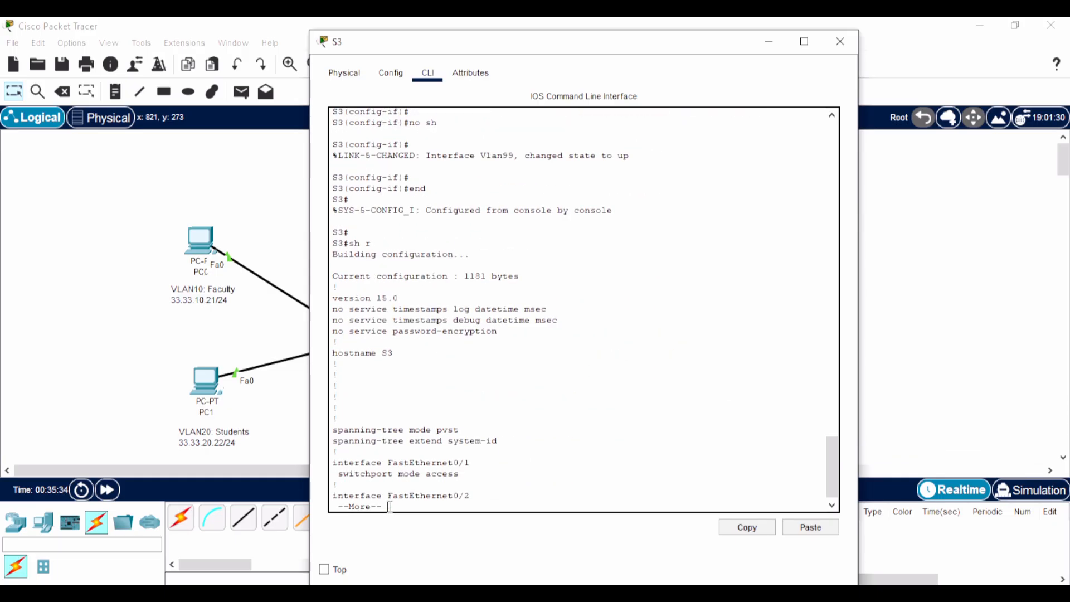
key(Return)
key(Return)
key(Return)
key(Return)
key(Return)
key(Return)
key(Return)
key(Return)
key(Return)
key(Return)
key(Return)
key(Return)
key(Return)
key(Return)
key(Return)
key(Return)
key(Return)
key(Return)
key(Return)
key(Return)
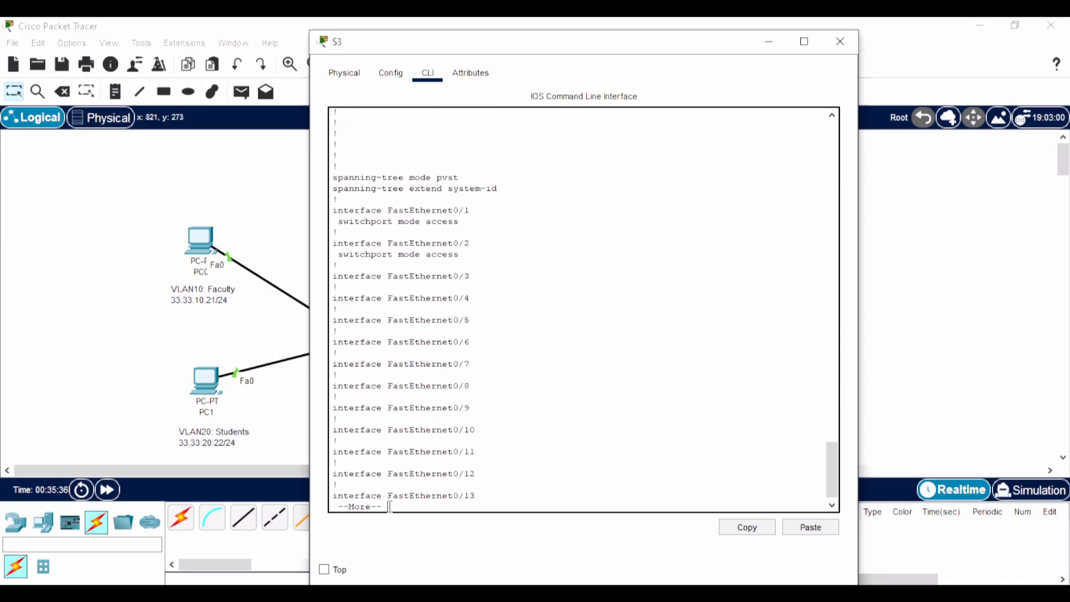
key(Return)
key(Return)
key(Return)
key(Return)
key(Return)
key(Return)
key(Return)
key(Return)
key(Return)
key(Return)
key(Return)
key(Return)
key(Return)
key(Return)
key(Return)
key(Return)
key(Return)
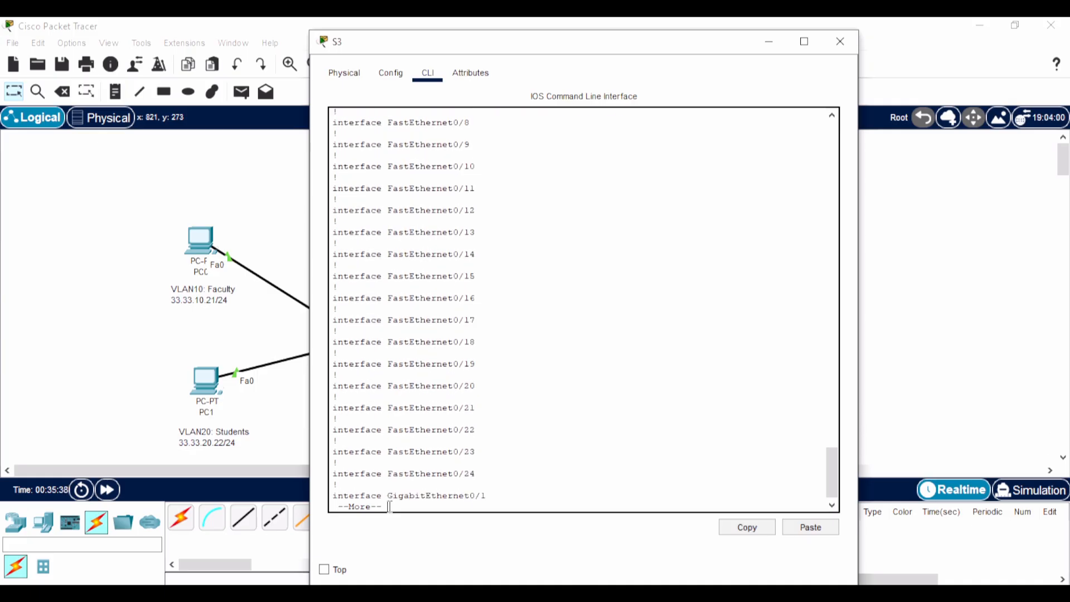
key(Return)
key(Return)
key(Return)
key(Return)
key(Return)
key(Return)
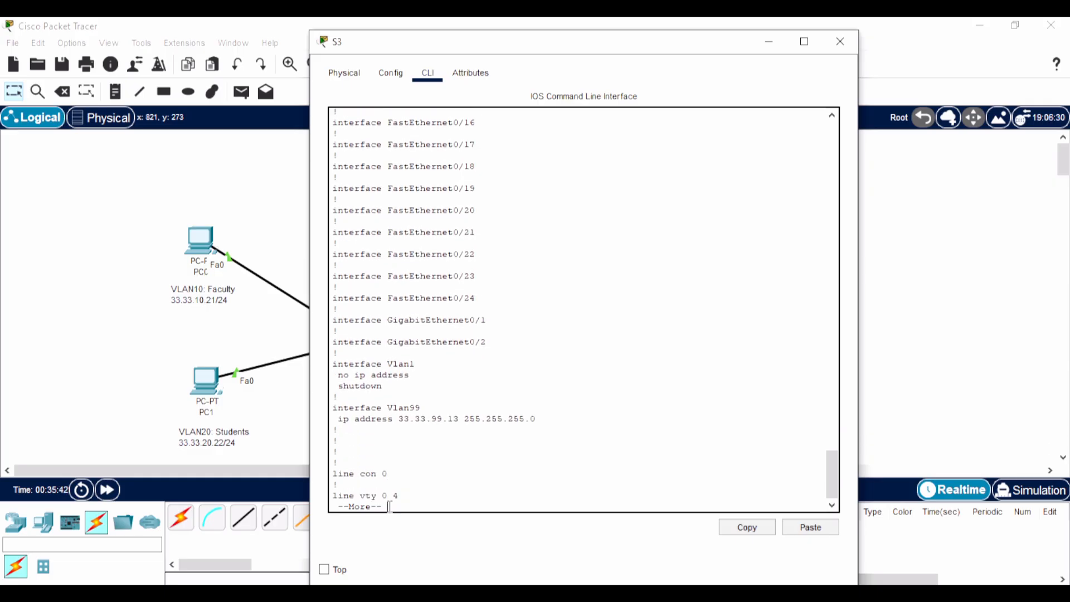
key(Return)
key(Return)
key(Return)
key(Return)
key(Return)
key(Return)
key(Return)
key(Return)
key(Return)
key(Return)
key(Return)
key(Return)
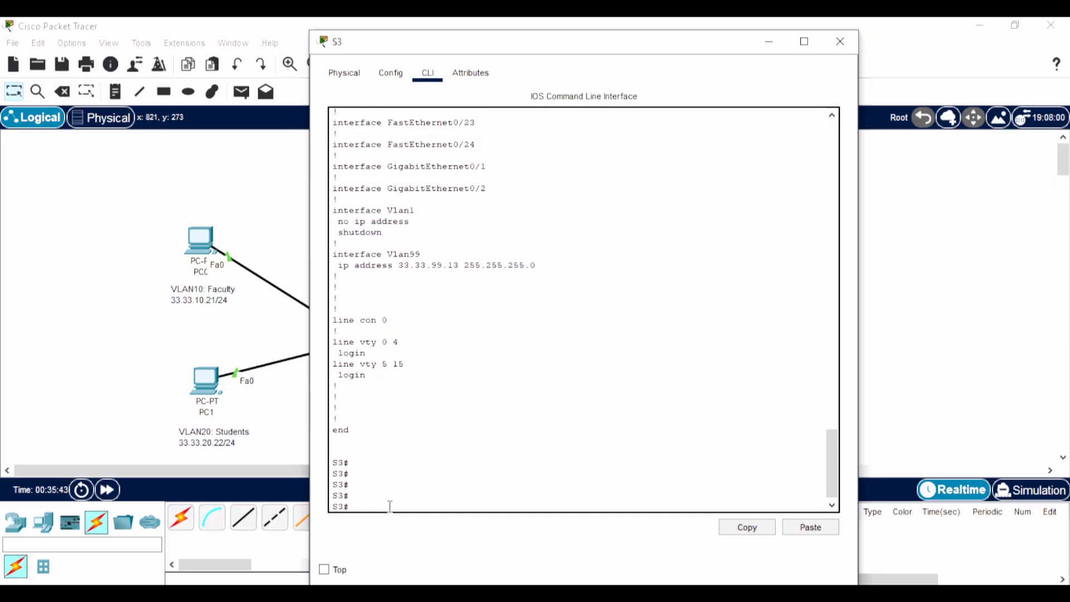
click(840, 41)
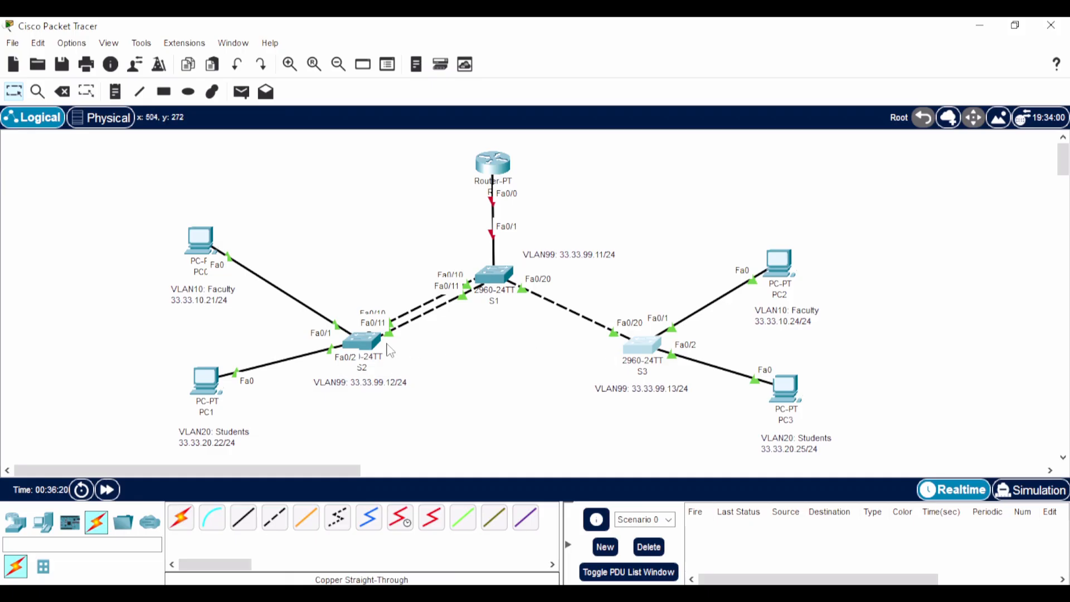
Step: Open switch S2's command line, assign interface fa0/1 to access VLAN 10 in configuration mode and enable it
click(368, 343)
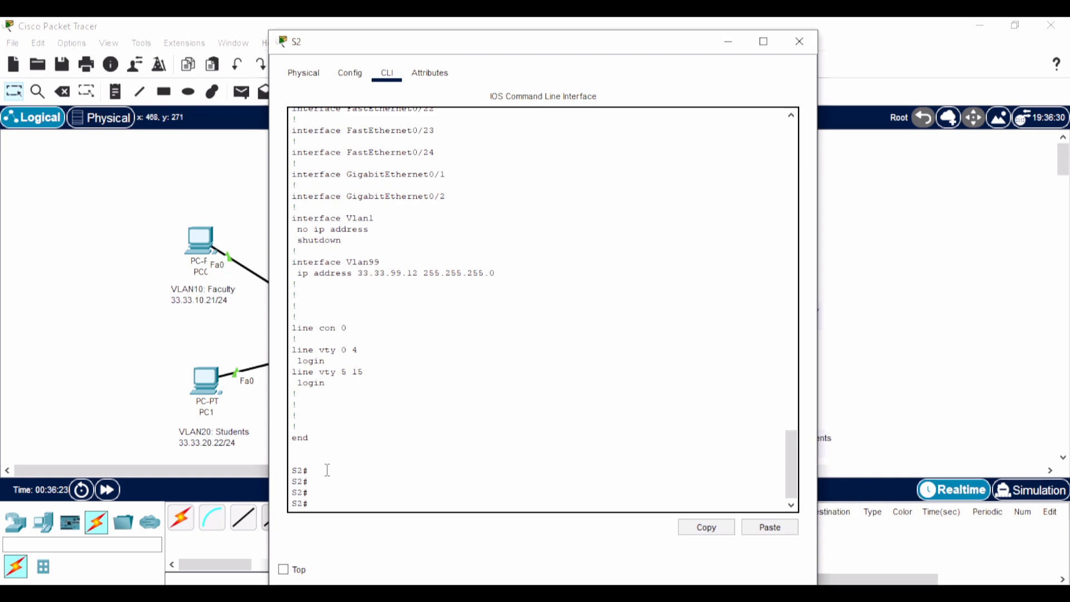
text(conf t)
key(Return)
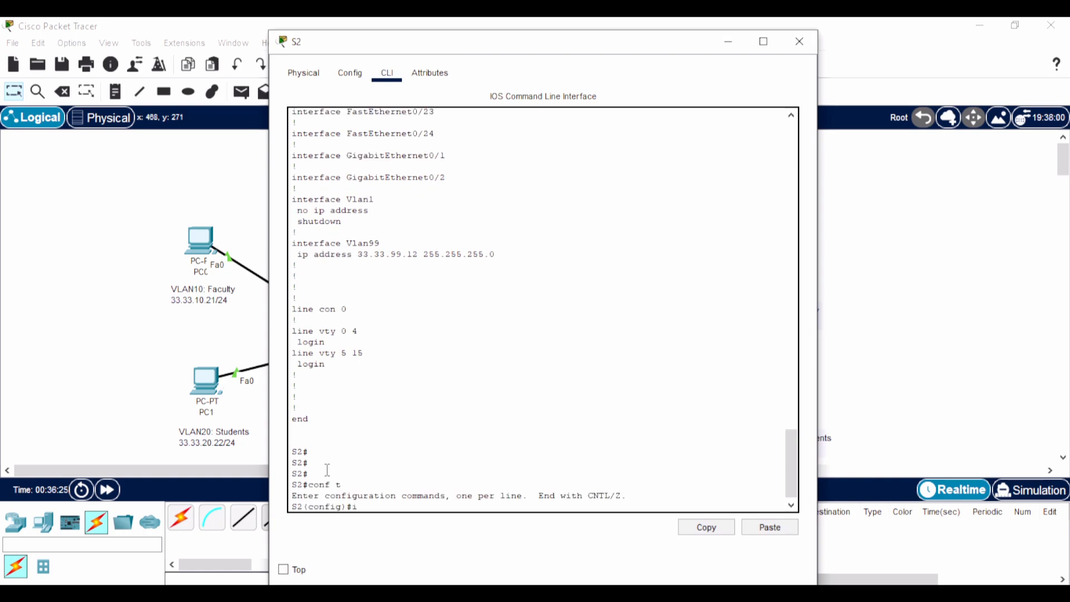
text(int fa0/1)
key(Return)
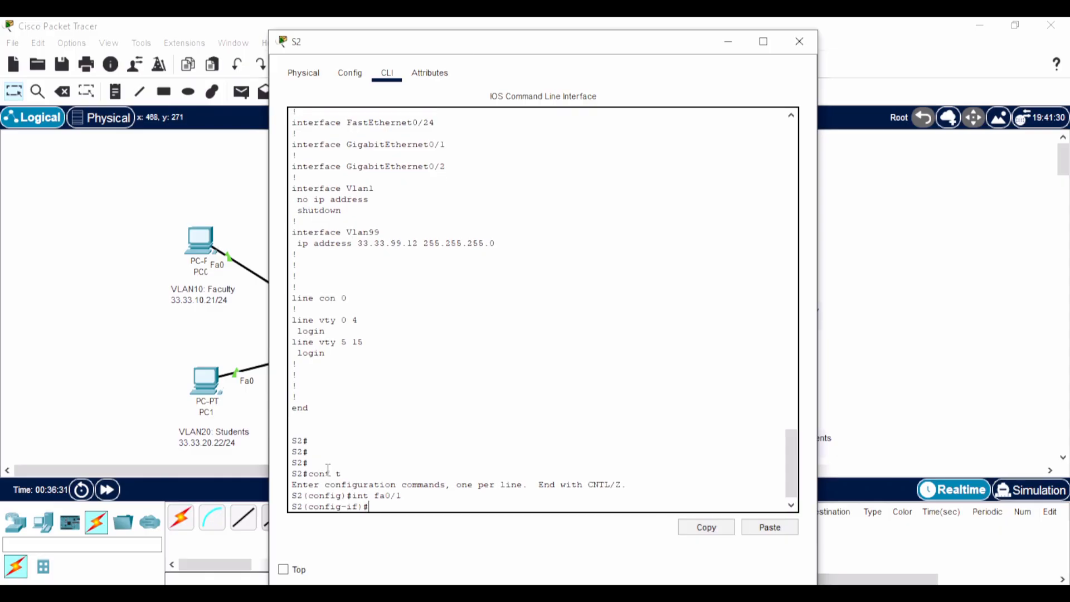
text(sw)
key(Tab)
text(acc)
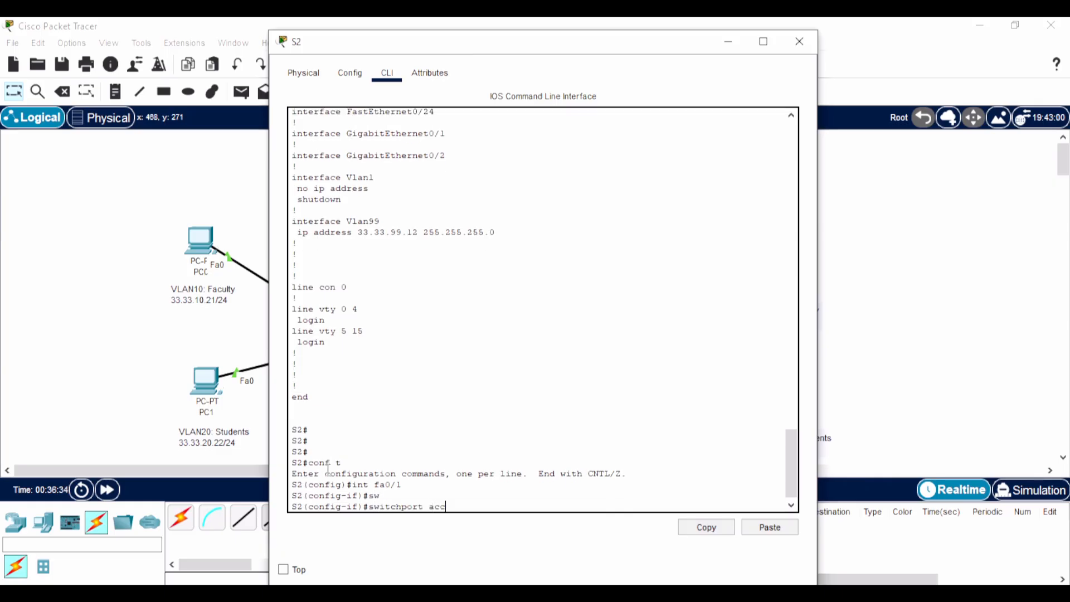
key(Tab)
text(v)
key(Tab)
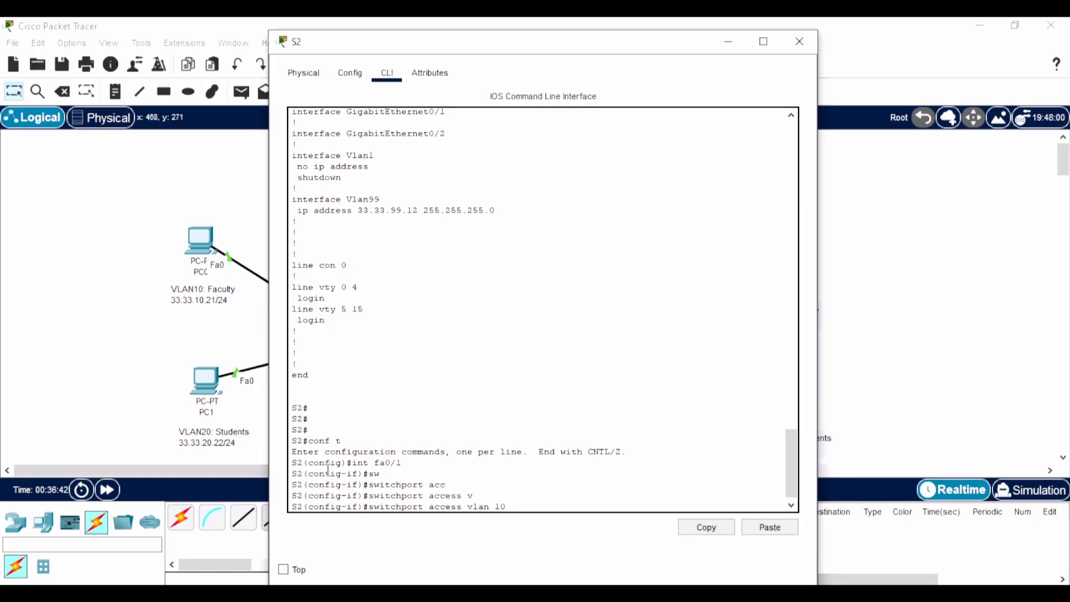
key(Return)
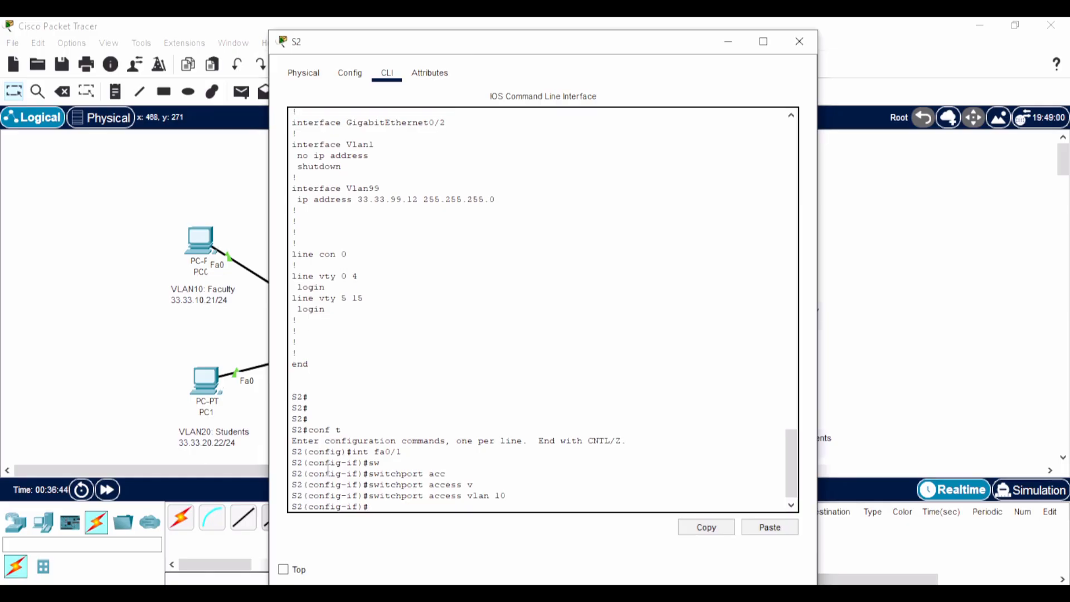
text(no sh)
key(Return)
key(Return)
key(Return)
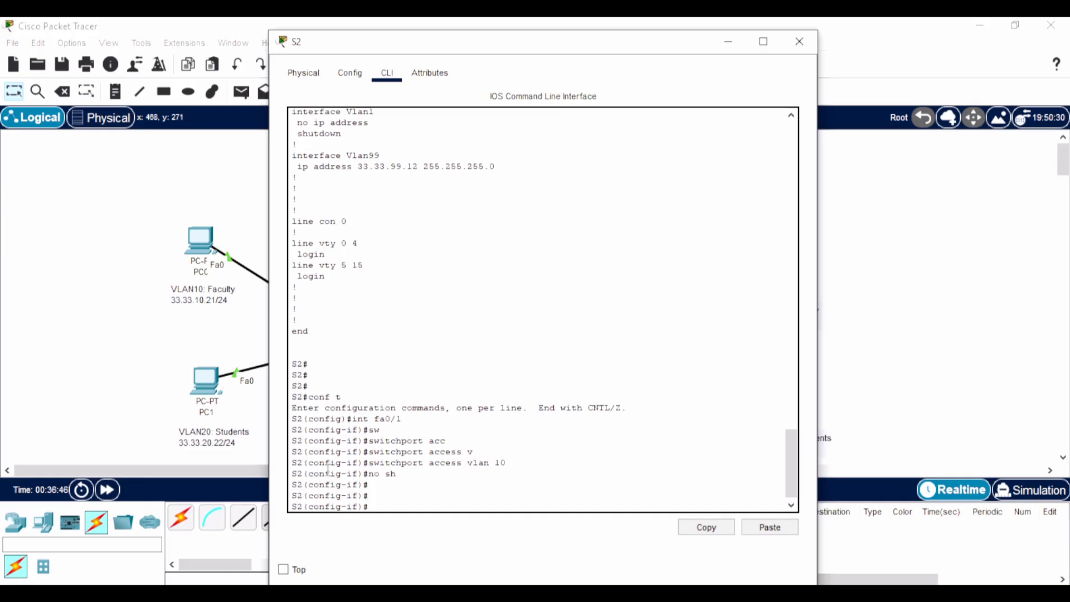
Step: Assign S2's interface fa0/2 to access VLAN 20 and enable it, ending configuration mode
key(BackSpace)
text(/2)
mouse_move(585, 44)
mouse_down()
mouse_move(738, 83)
mouse_move(588, 33)
mouse_up()
text(2)
key(Return)
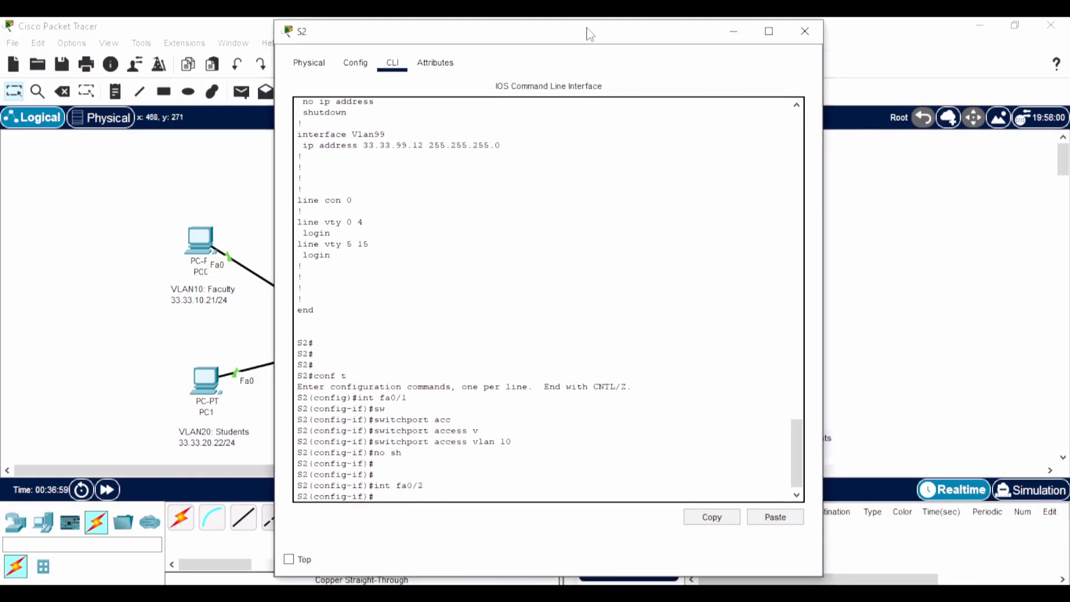
text(sw)
key(Tab)
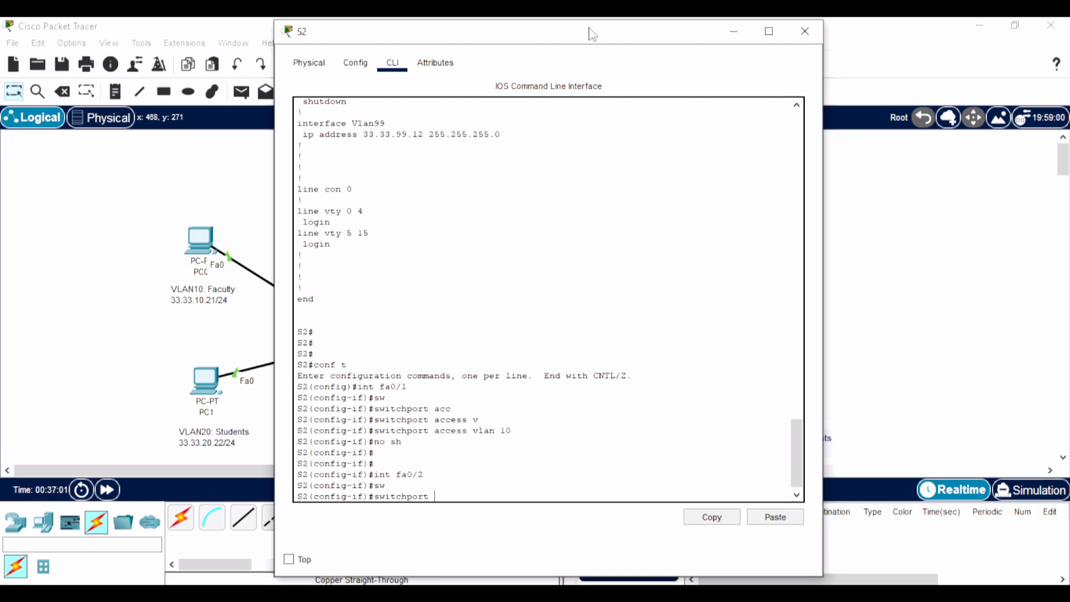
text(acc)
key(Tab)
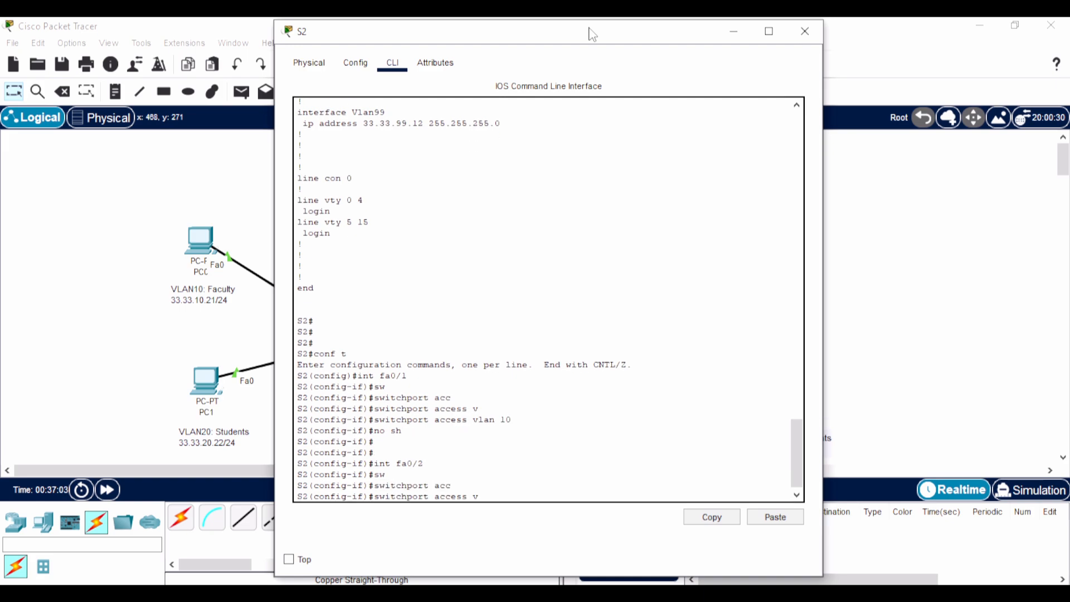
text(vl)
key(Tab)
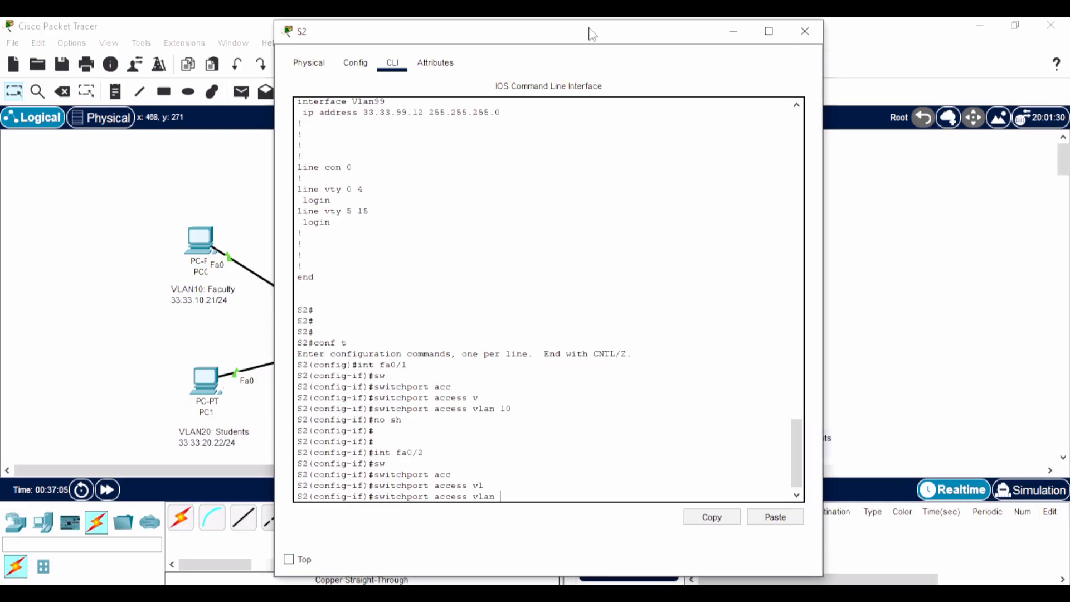
text(20)
key(Return)
text(no sh)
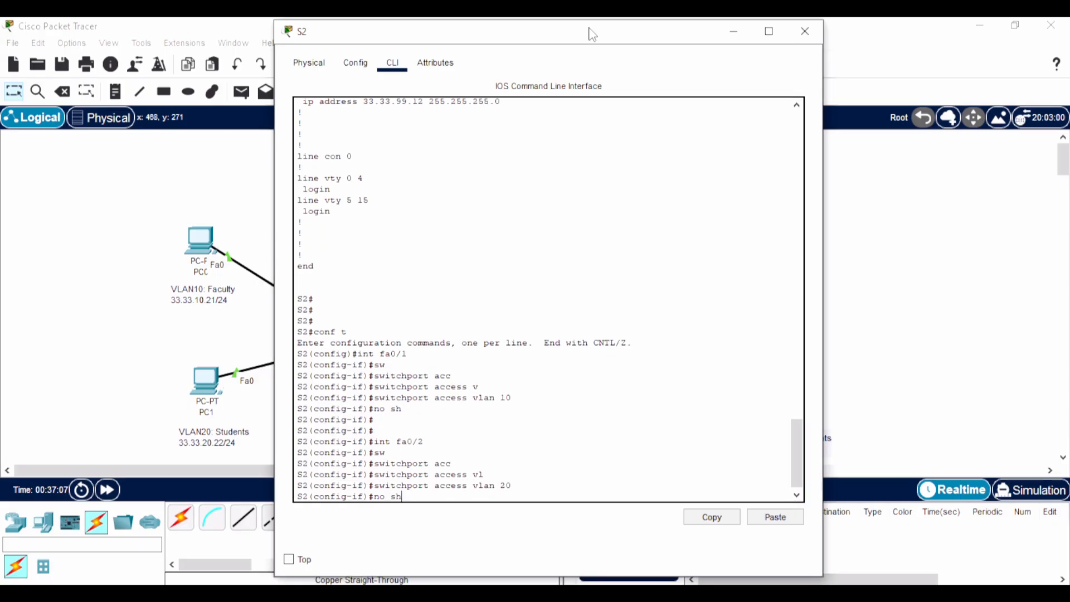
key(Return)
text(end)
key(Return)
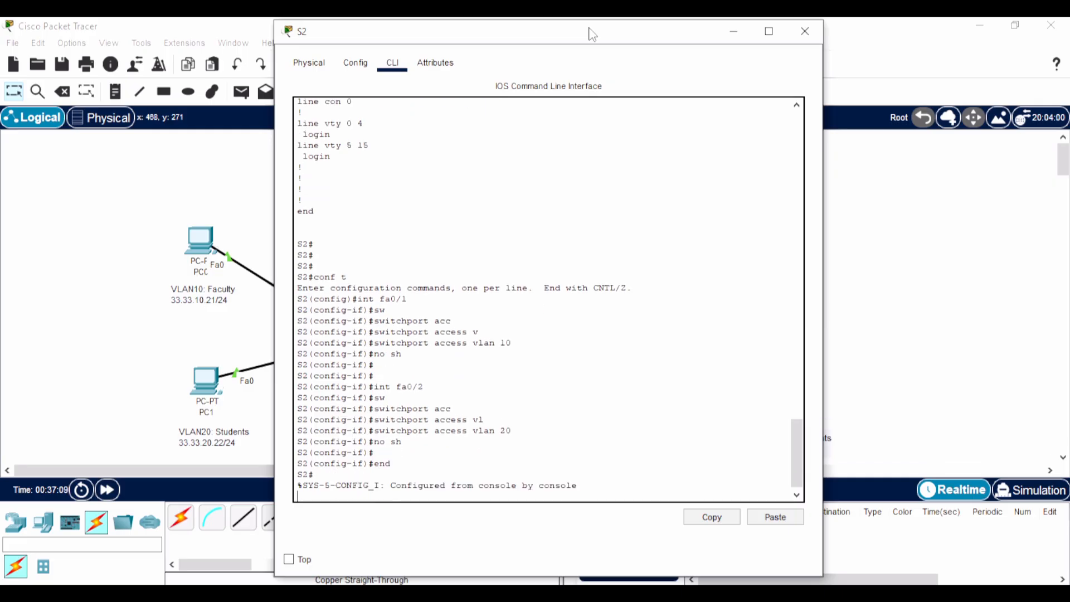
Step: Display S2's brief VLAN table, check the ports listed for the Faculty and Students VLANs, and close the S2 window
key(Return)
text(sh)
key(BackSpace)
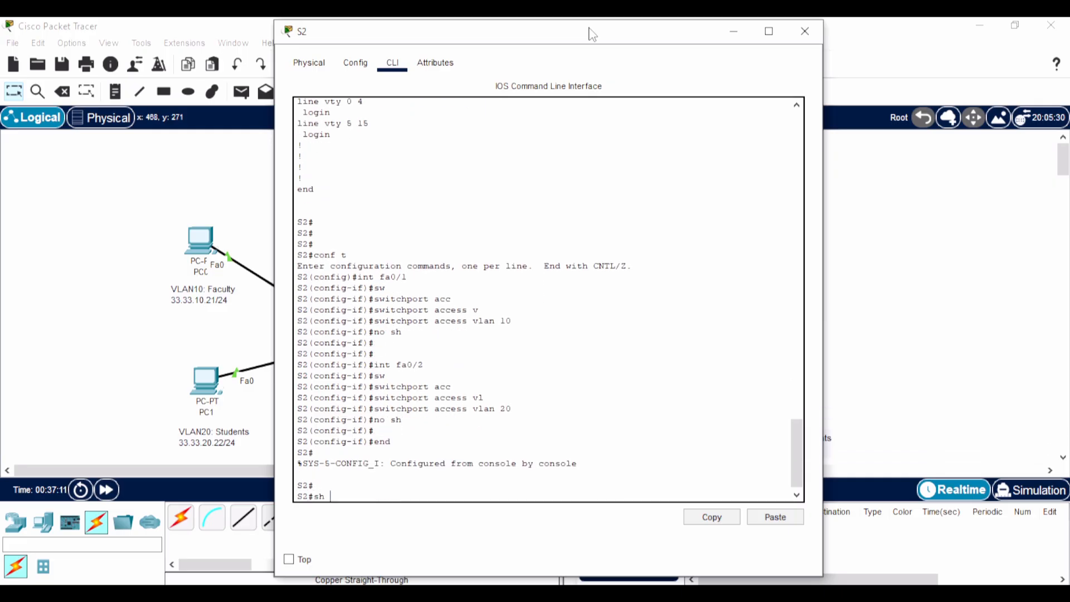
text(vlan br)
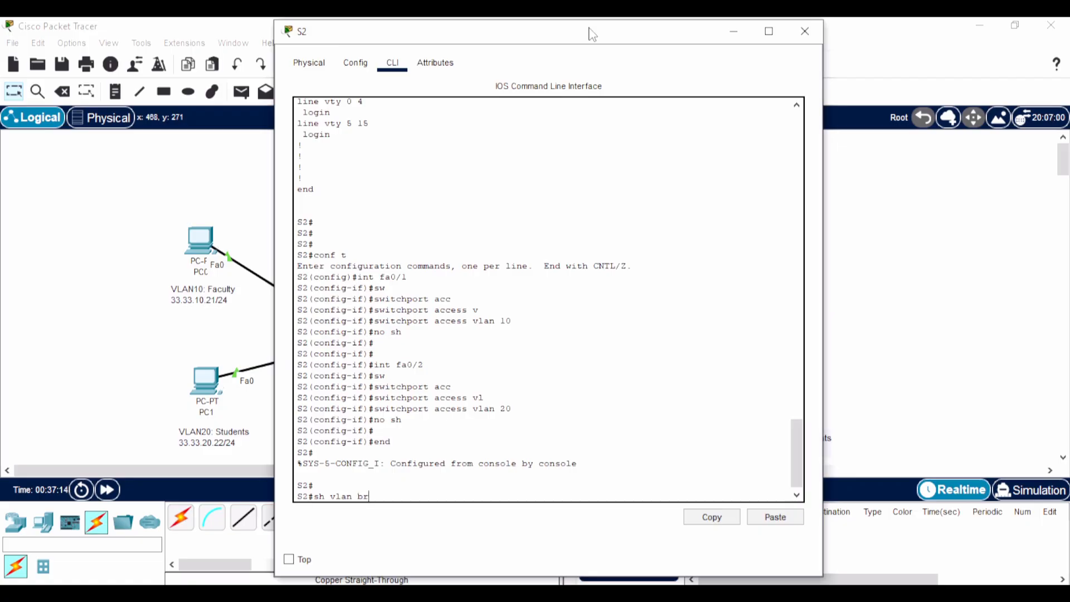
key(Return)
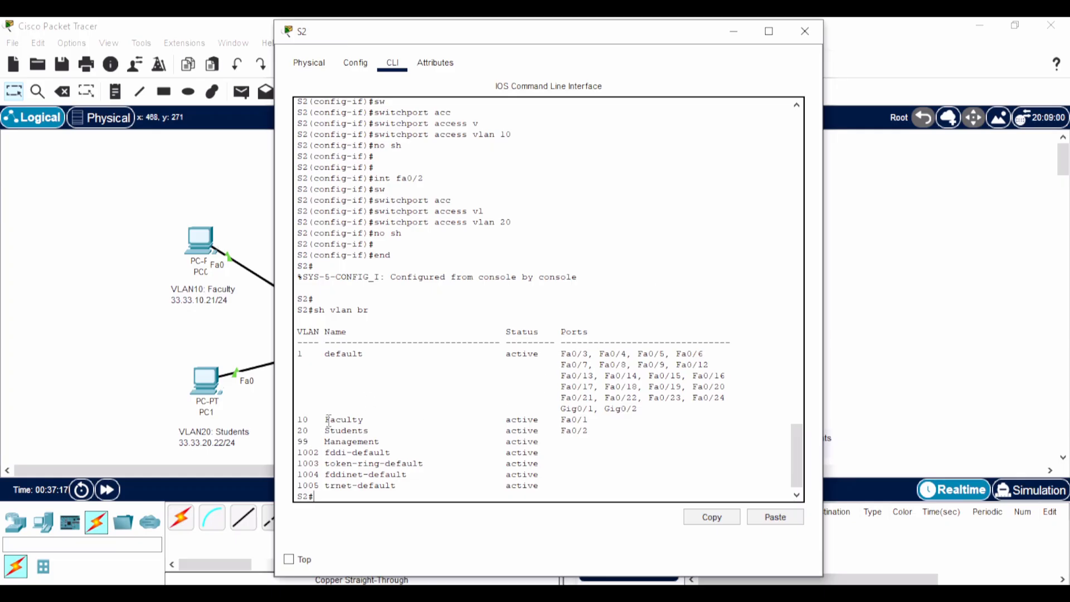
drag(325, 420, 395, 424)
drag(588, 419, 561, 422)
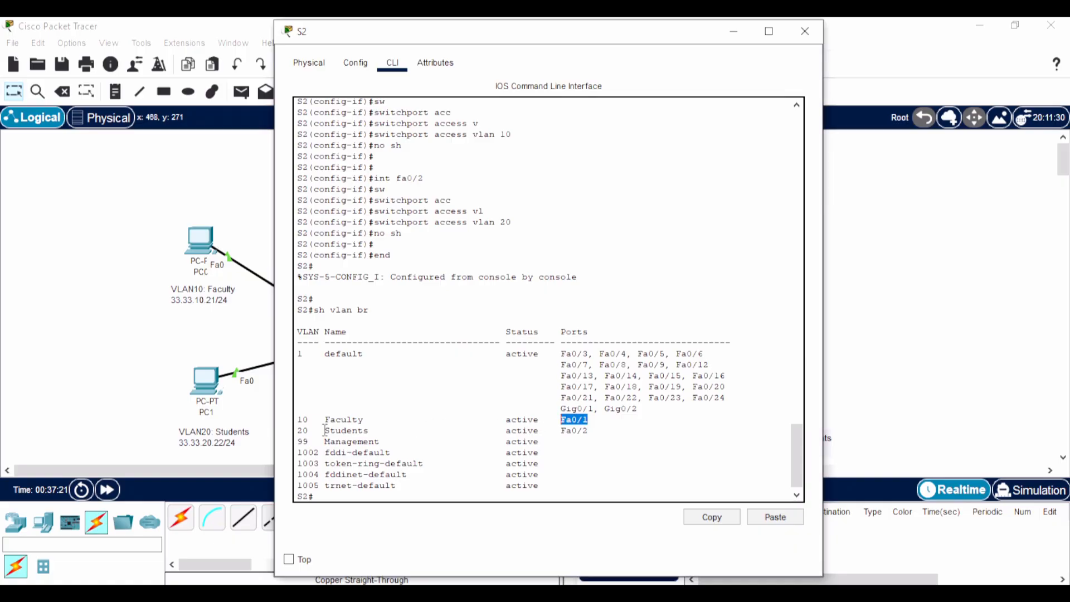
drag(591, 431, 560, 432)
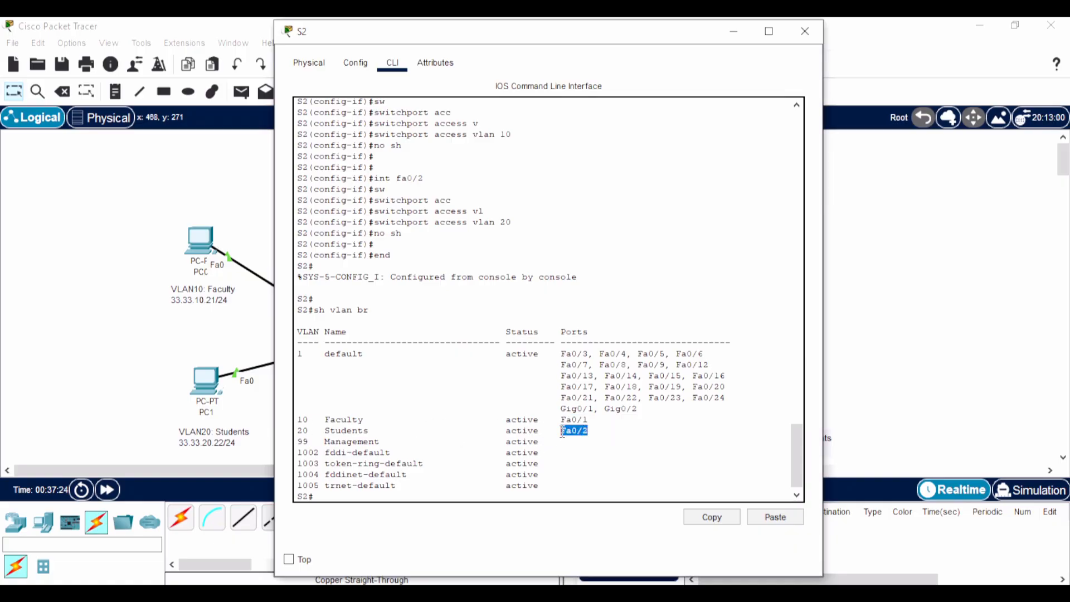
click(605, 433)
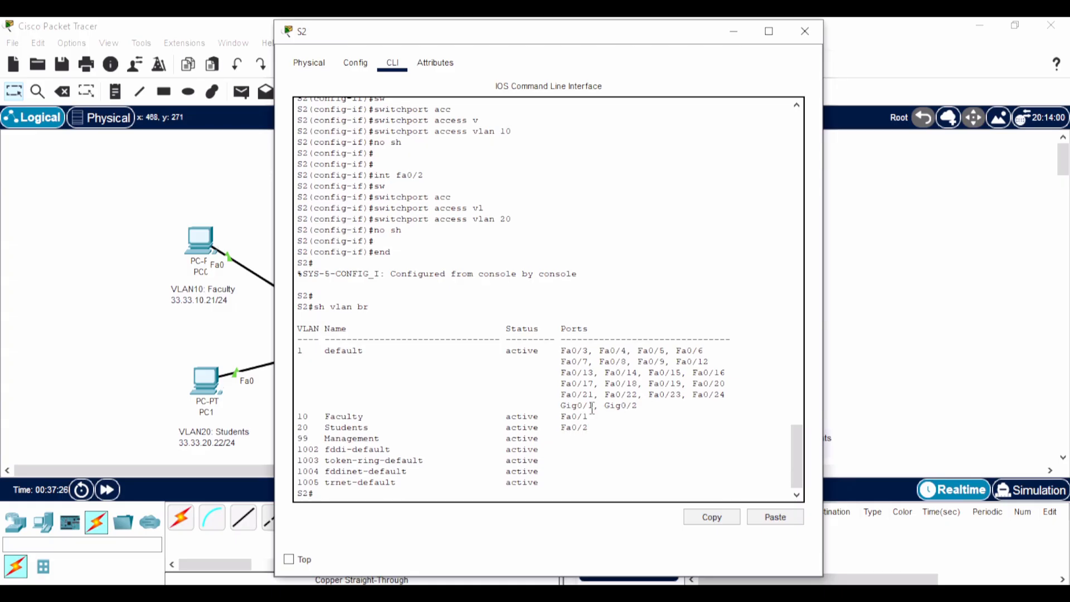
click(805, 31)
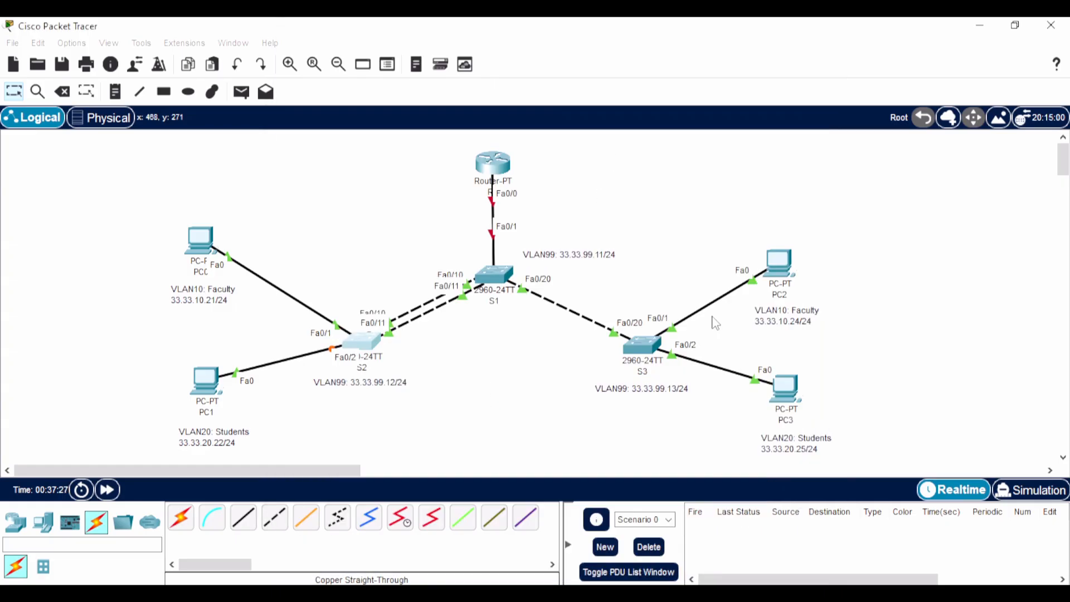
Step: Open switch S3's command line, assign interface fa0/1 to access VLAN 10 in configuration mode and enable it
click(640, 346)
click(358, 493)
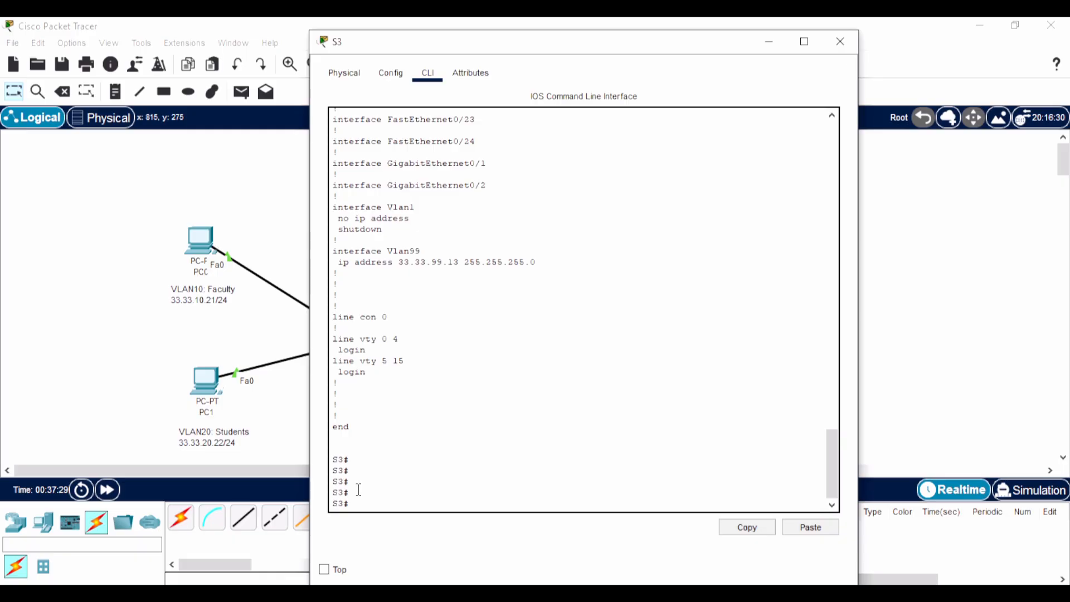
text(conf t)
key(Return)
text(int fa0/1)
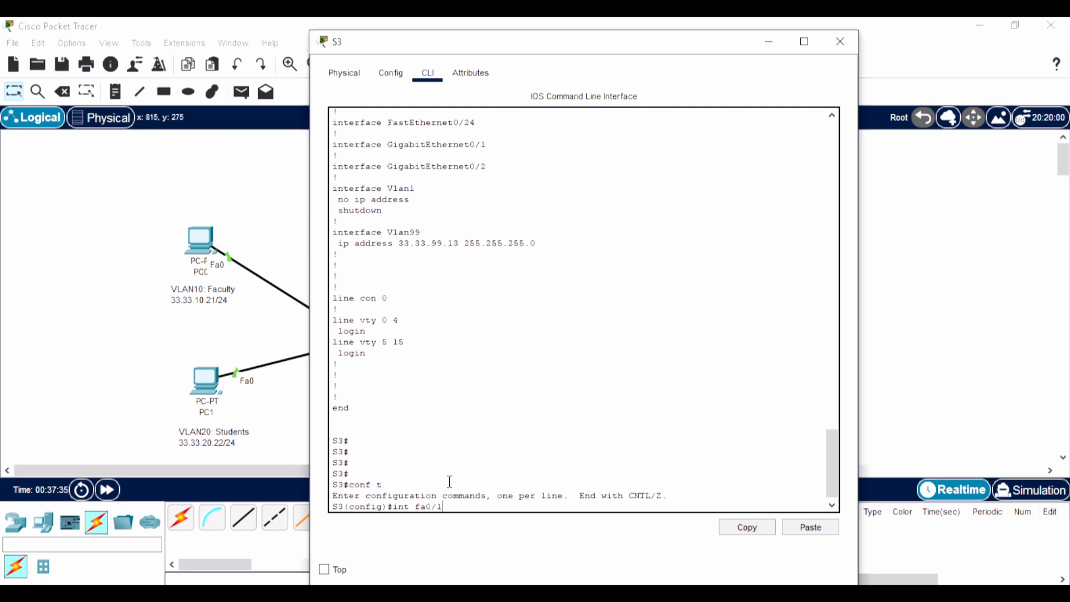
key(Return)
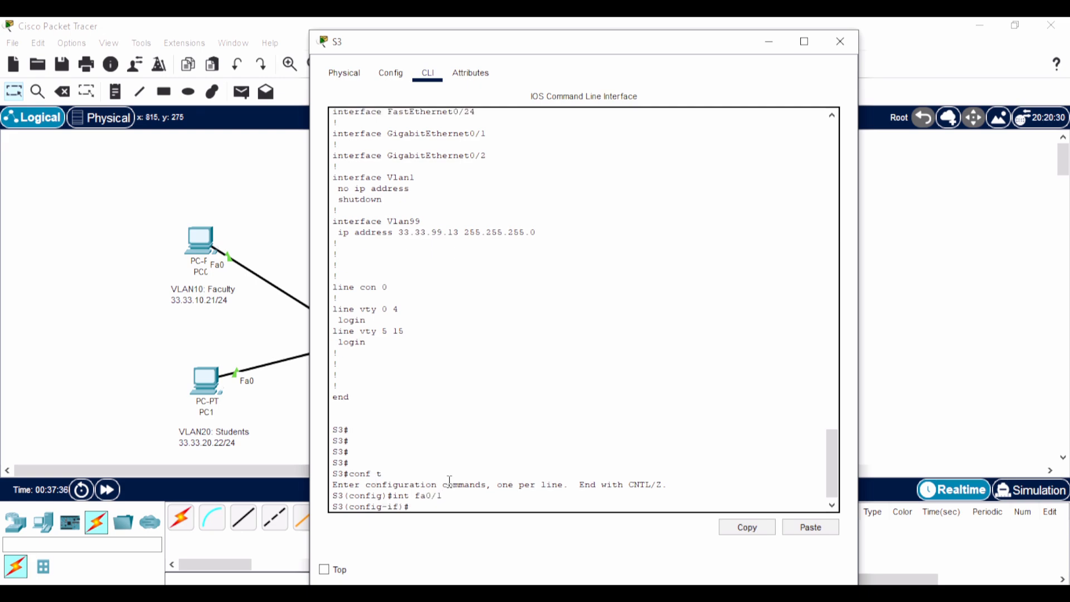
text(sw)
key(Tab)
text(acc)
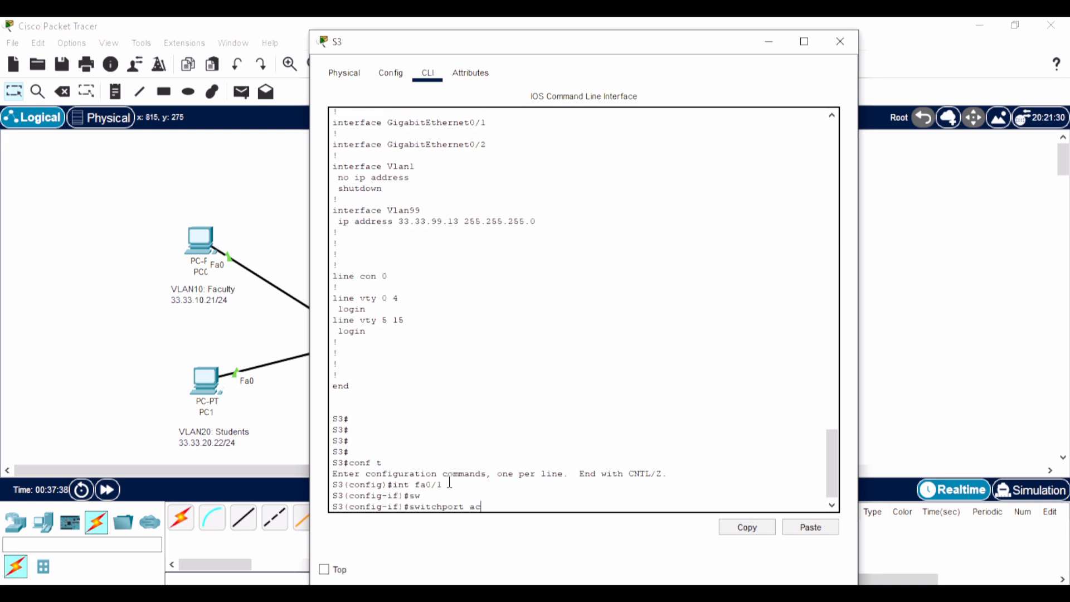
key(Tab)
text(vla)
key(Tab)
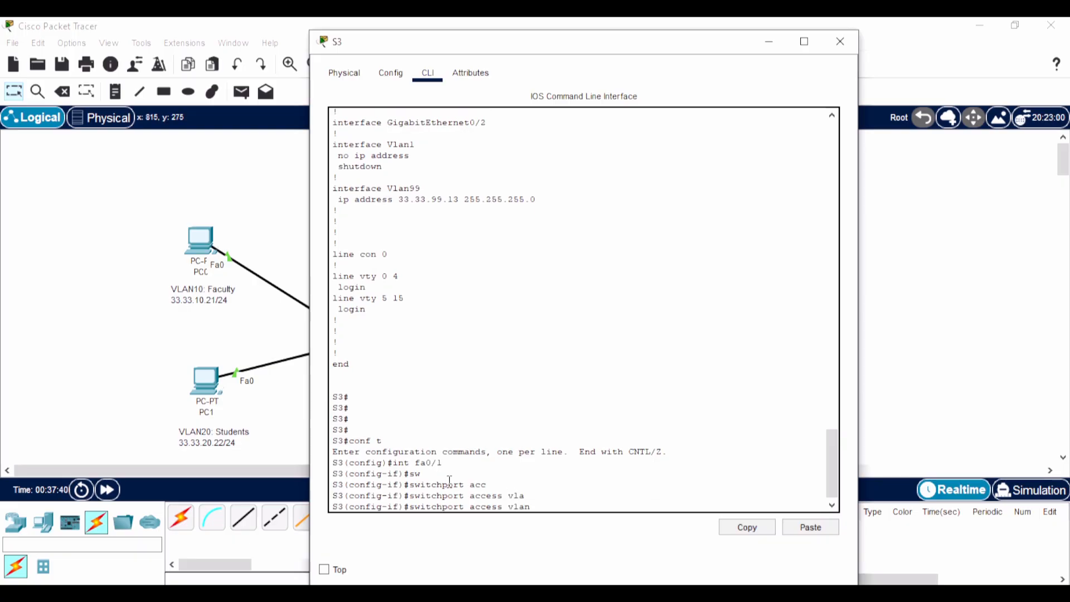
text(10)
key(Return)
text(no sh)
key(Return)
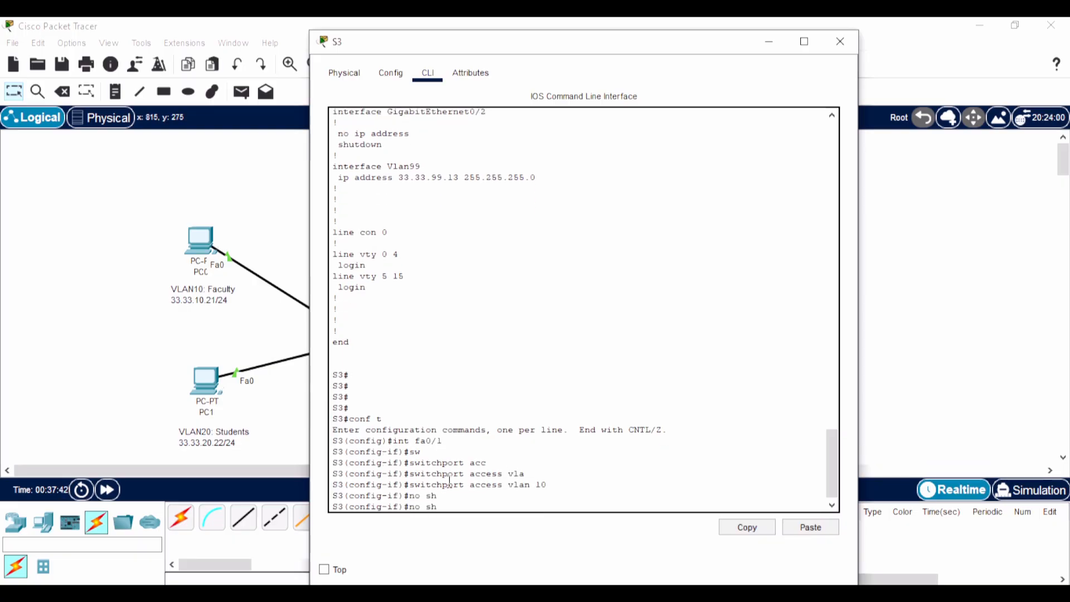
key(Return)
text(ex)
key(Return)
key(Return)
Step: Assign S3's interface fa0/2 to access VLAN 20 and enable it, ending configuration mode
text(i)
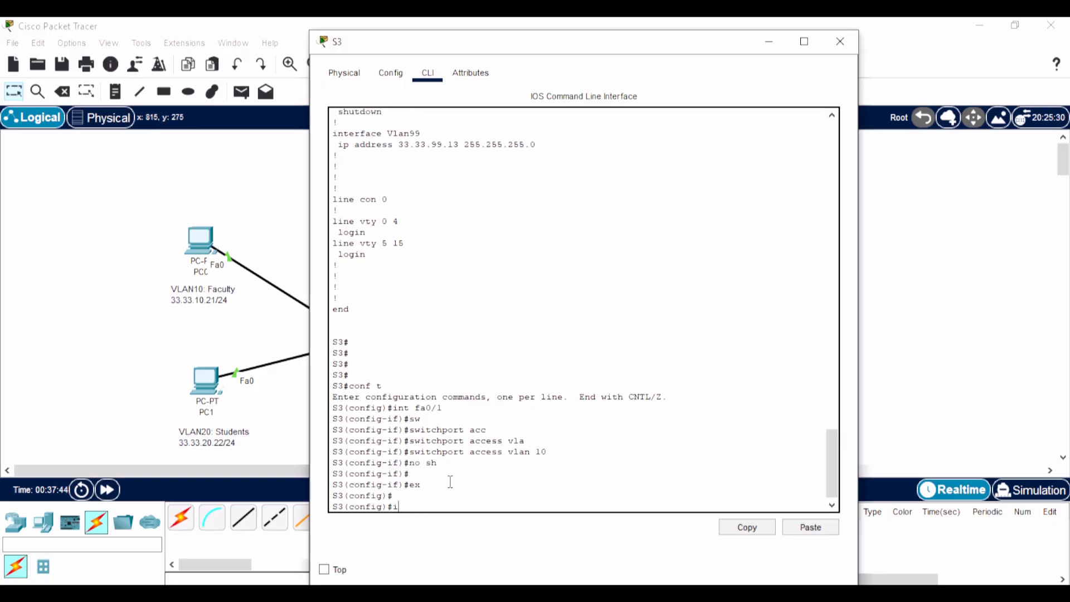
text(nt fa0/2)
key(Return)
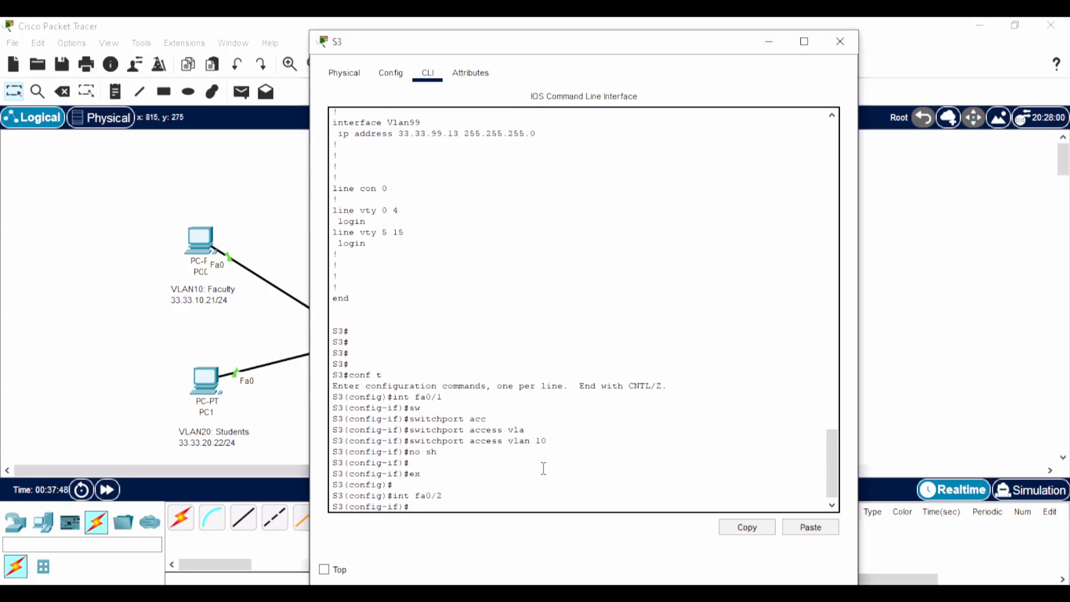
text(s)
key(Tab)
text(w)
key(Tab)
text(acc)
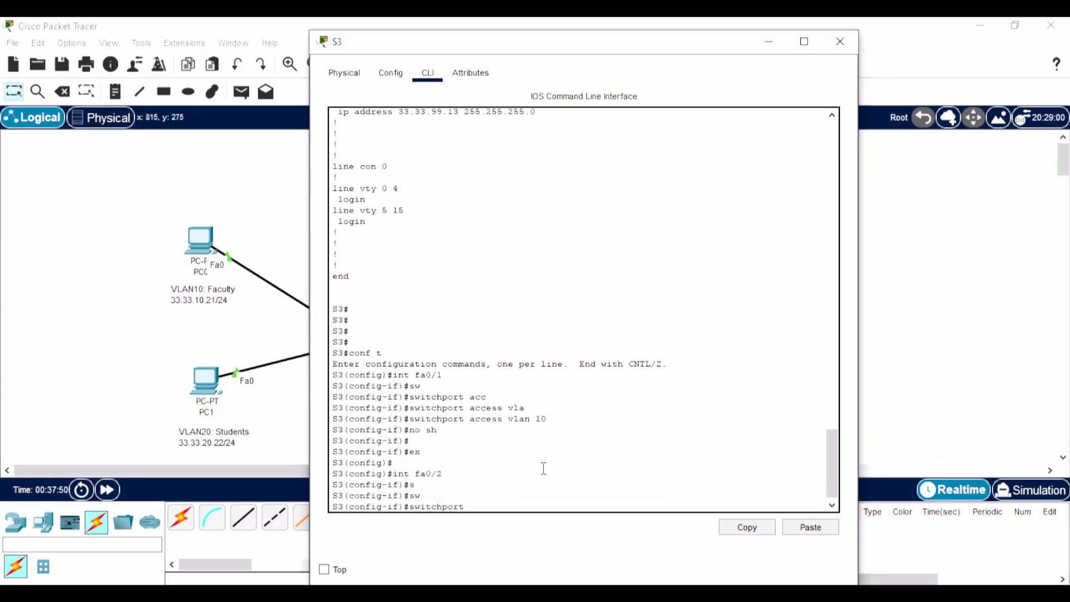
key(Tab)
text(v)
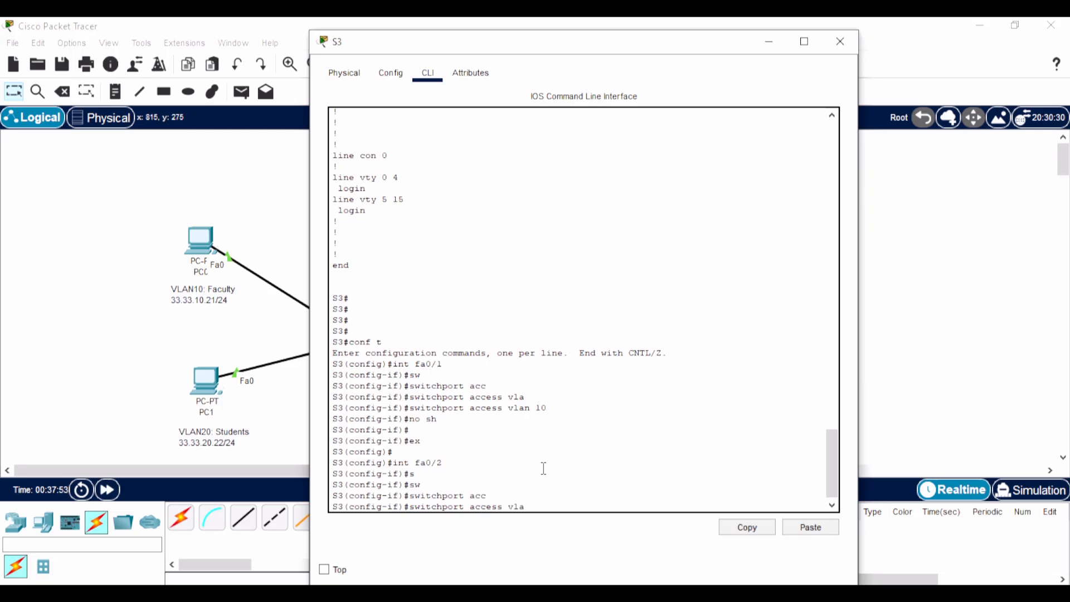
text(lan 20)
key(Return)
text(no sh)
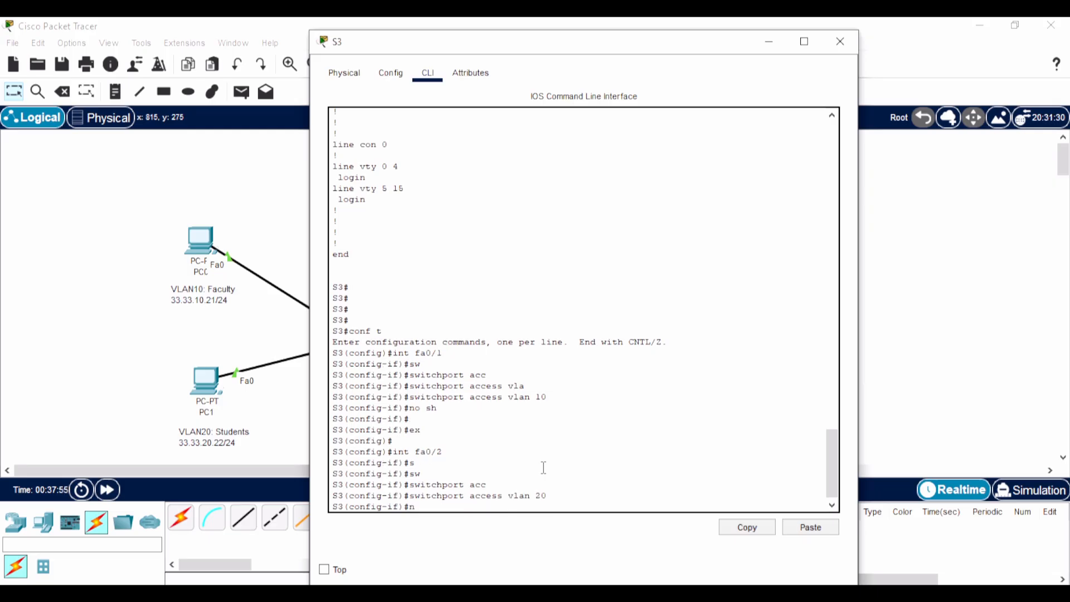
key(Return)
key(Return)
text(end)
key(Return)
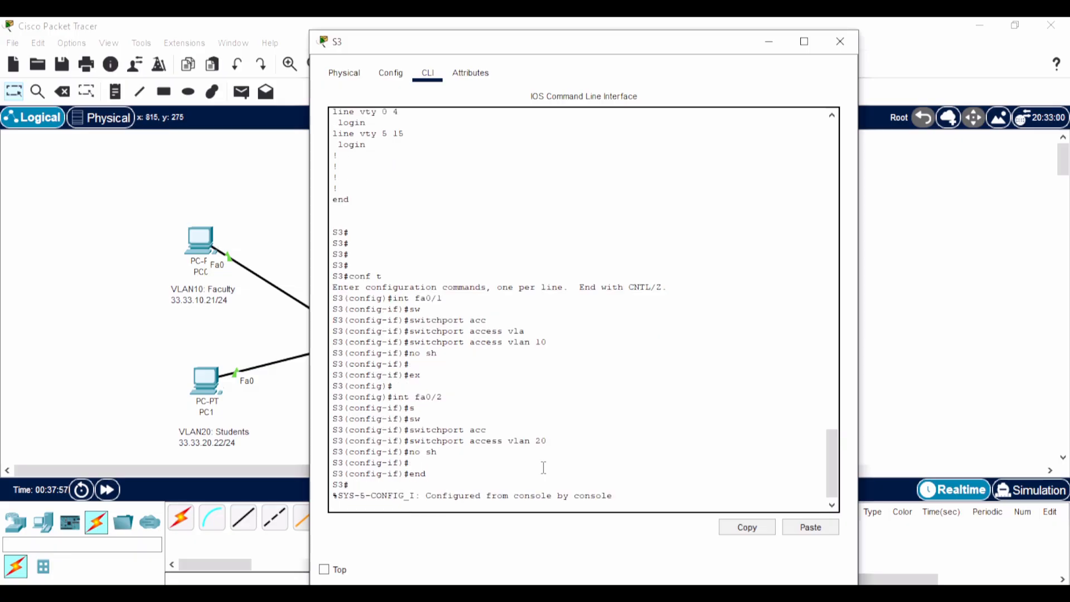
Step: Display S3's brief VLAN table, check the Faculty and Students port assignments, and close the S3 window
key(Return)
key(Return)
text(sh vlan br)
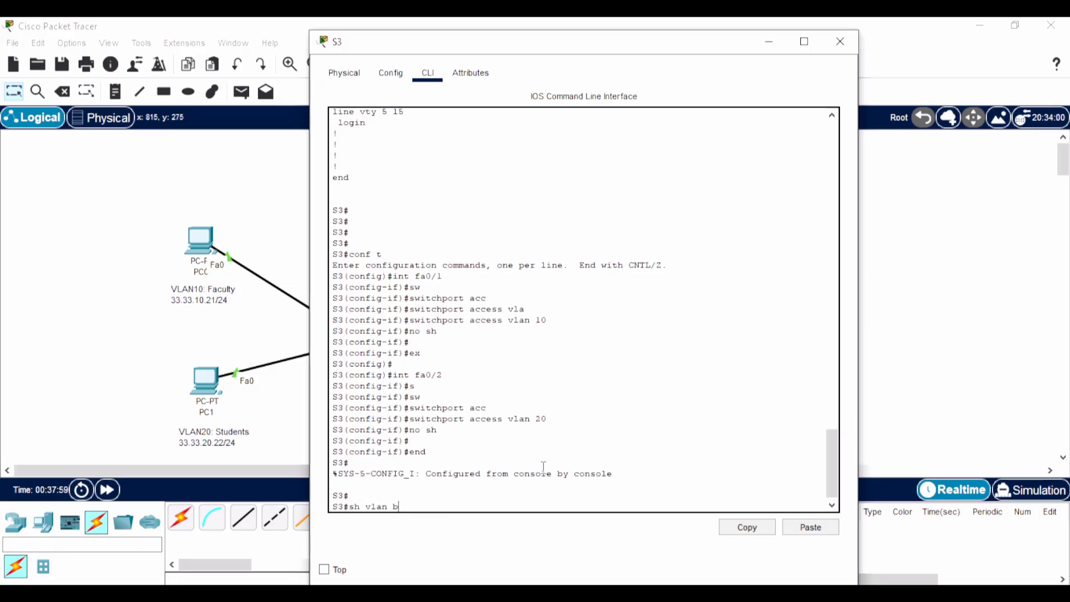
key(Return)
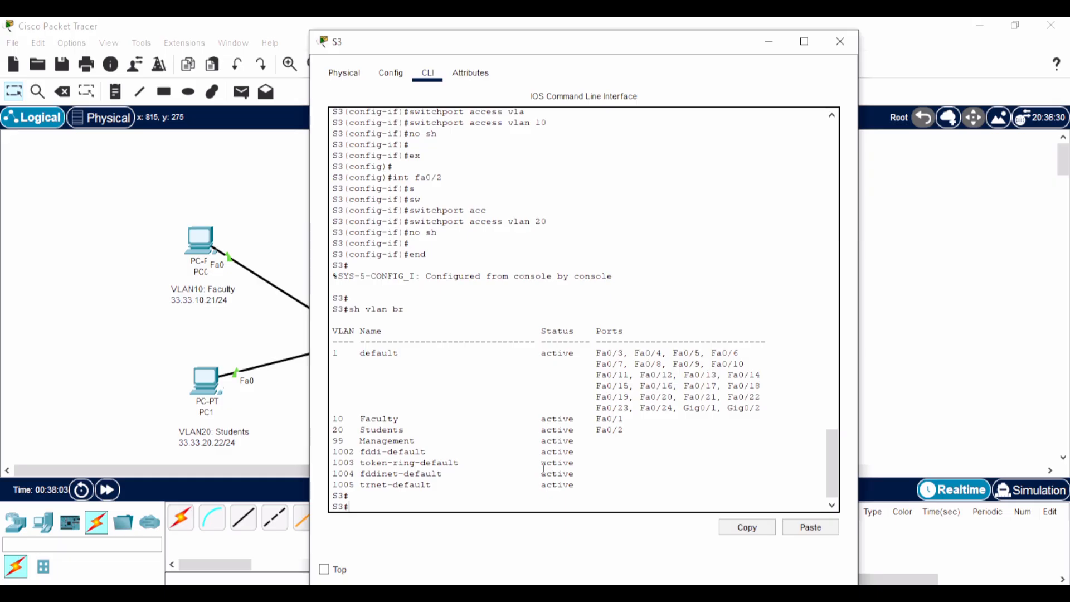
click(840, 41)
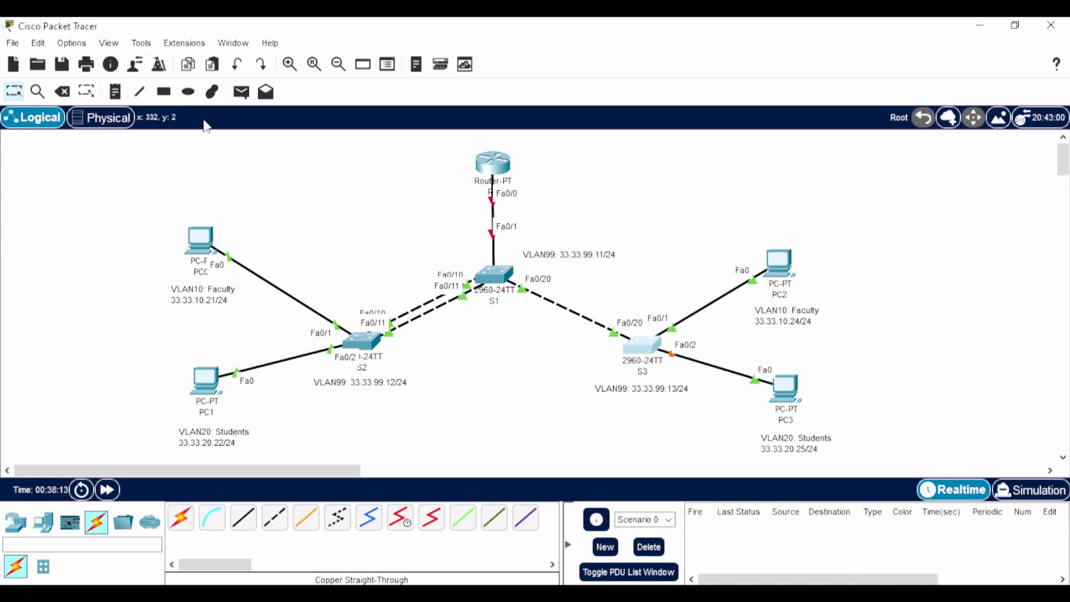
Step: Add a two-line note reading "PAgP" and "Channel-group 1" and place it just below the double link between S1 and S2
click(125, 94)
click(375, 276)
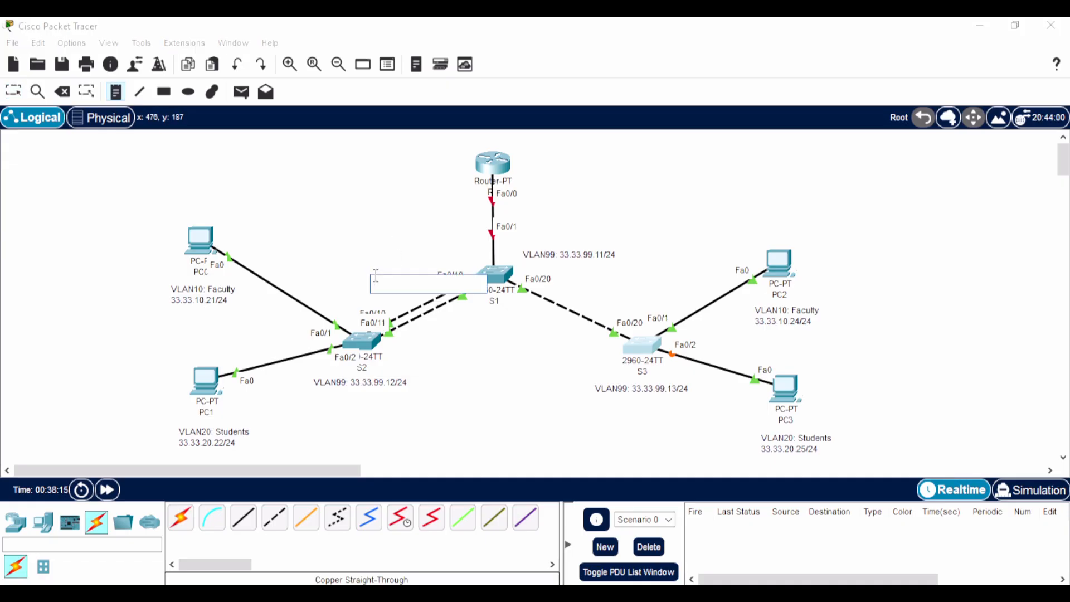
text(PAgP)
key(Return)
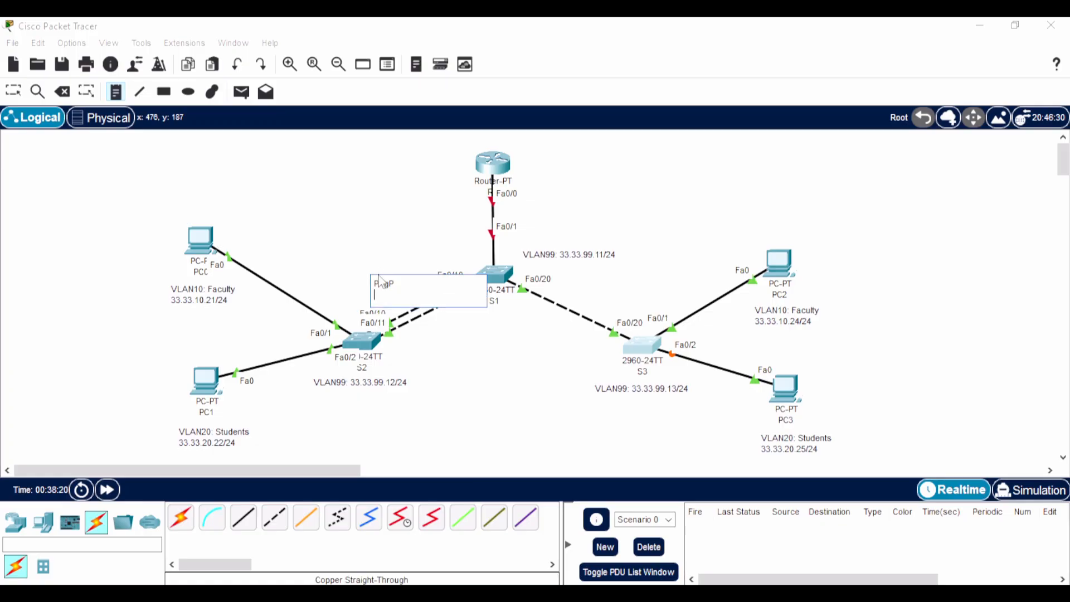
text(Channel-group 1)
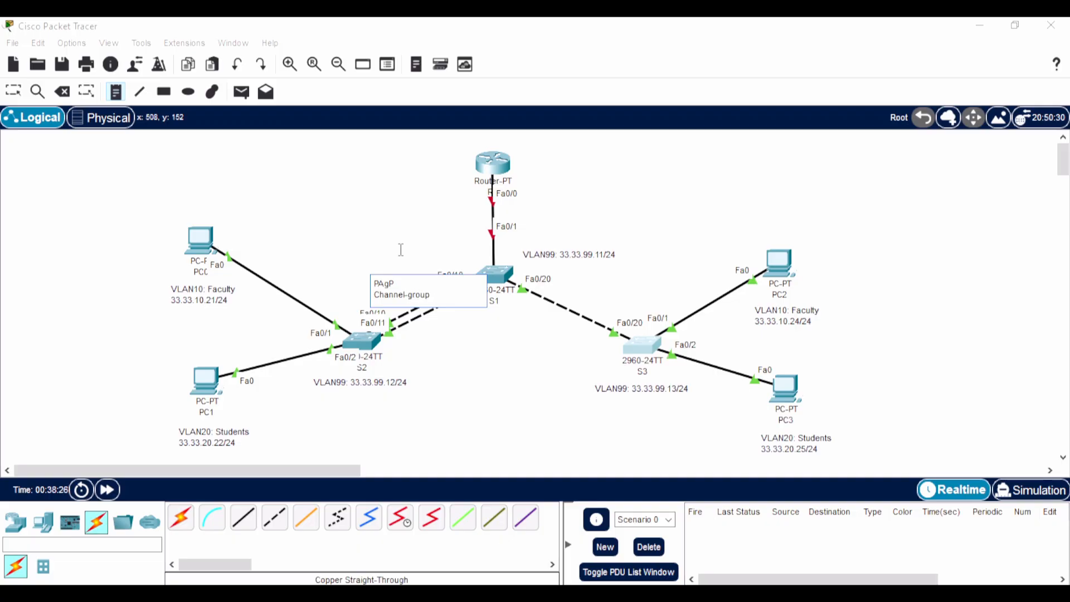
click(13, 91)
drag(395, 291, 445, 336)
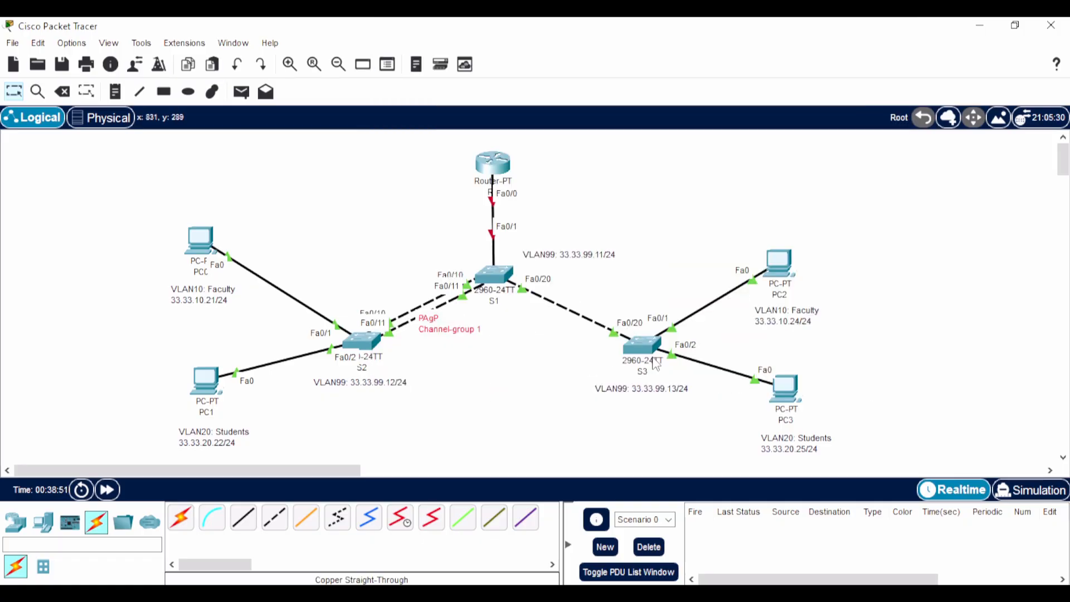
Step: Open switch S2's command line, enter global configuration mode and begin an interface command
click(374, 343)
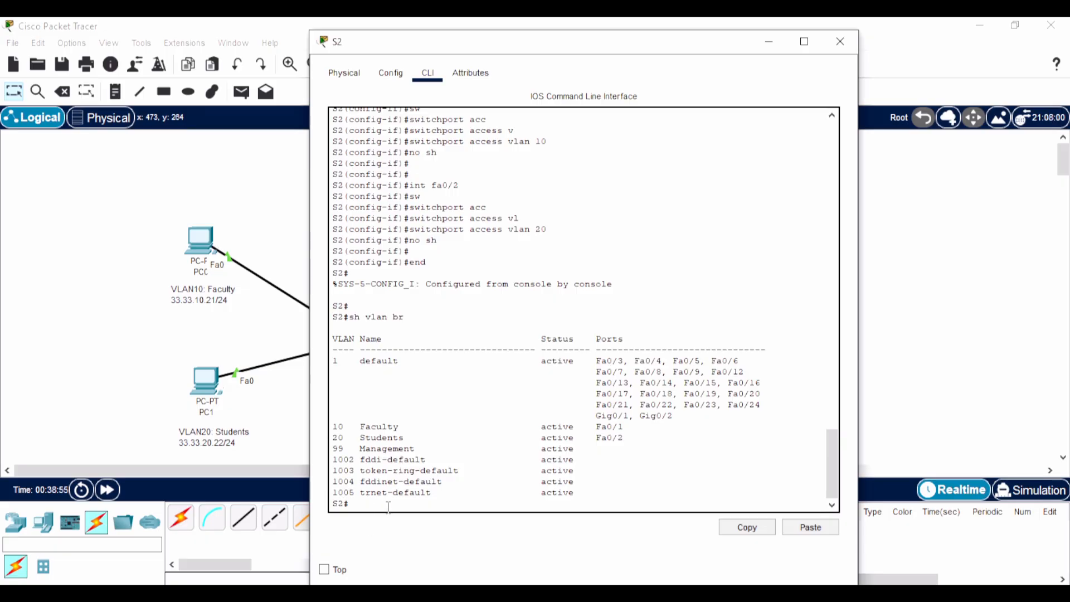
text(conf t)
key(Return)
key(Return)
text(ig)#int)
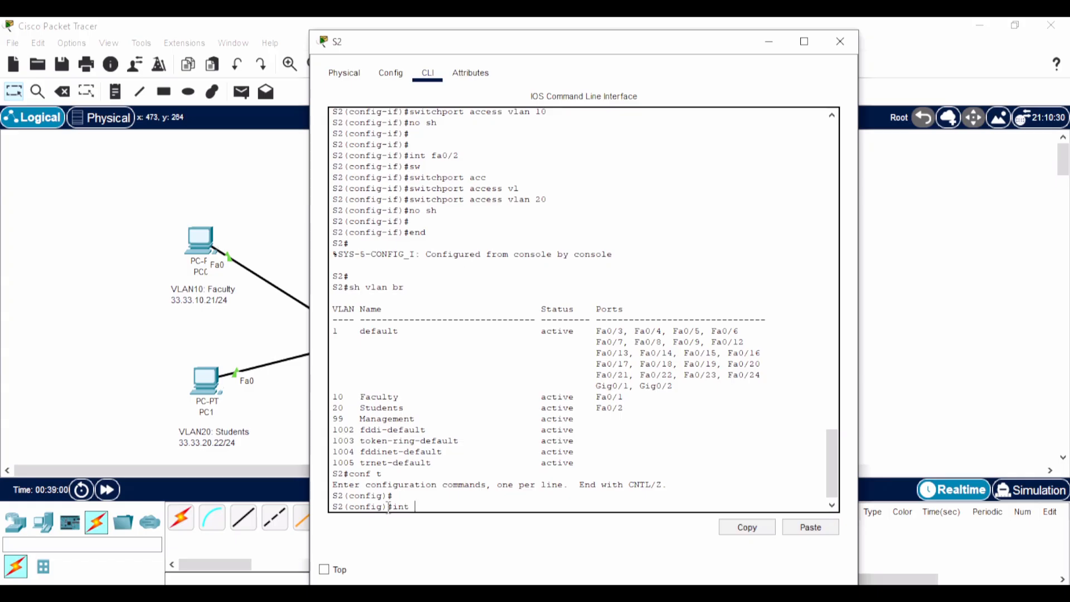
text( cha)
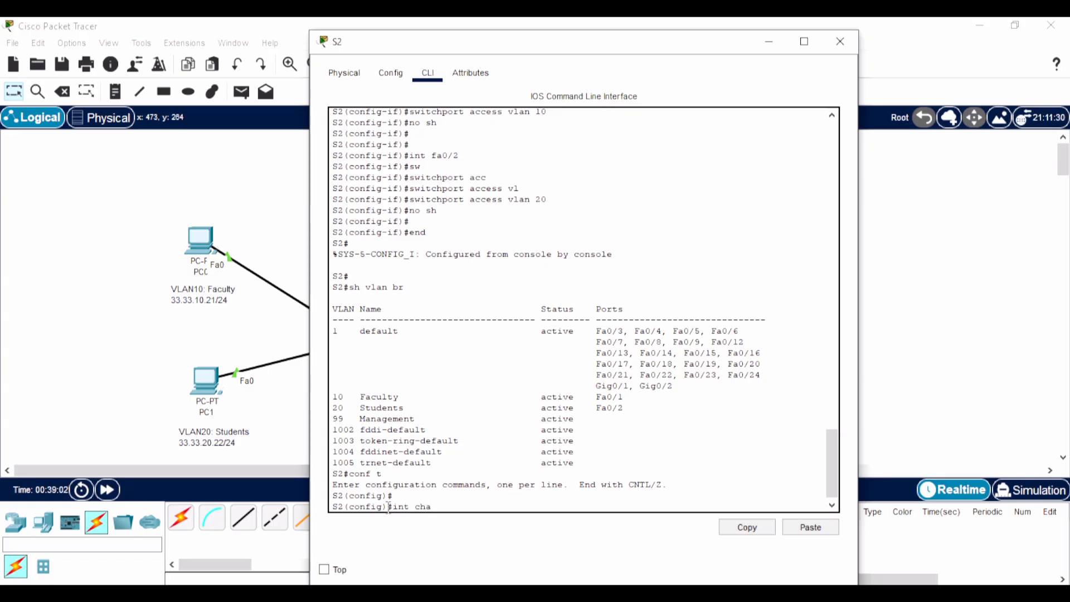
key(Tab)
text(nne)
key(Tab)
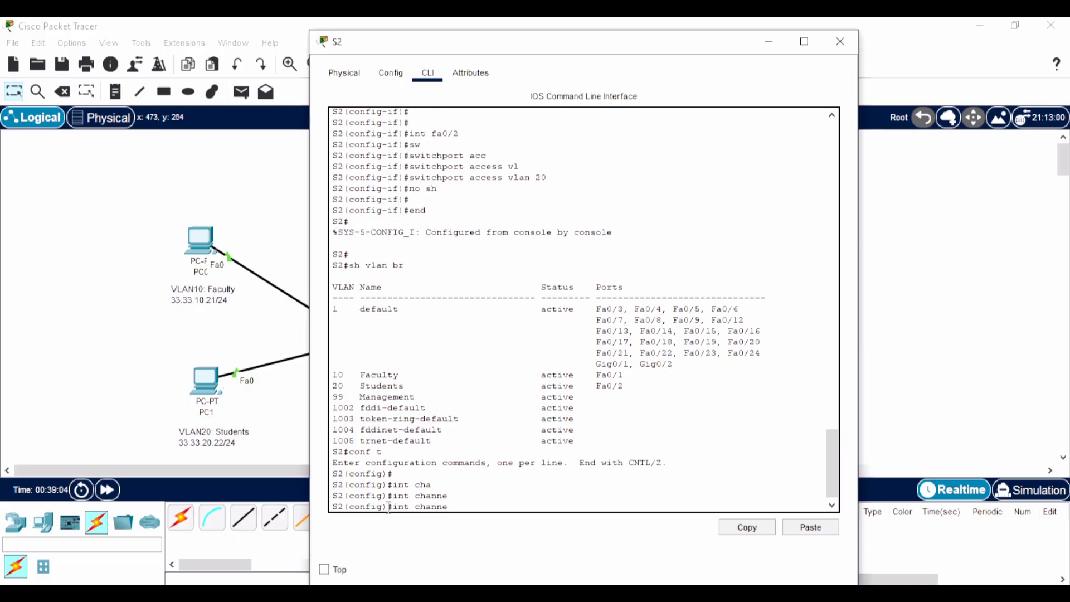
text(;)
key(BackSpace)
key(BackSpace)
key(BackSpace)
key(BackSpace)
key(BackSpace)
key(BackSpace)
key(BackSpace)
Step: Enter interface configuration for port-channel 1 on S2
text(por)
key(Tab)
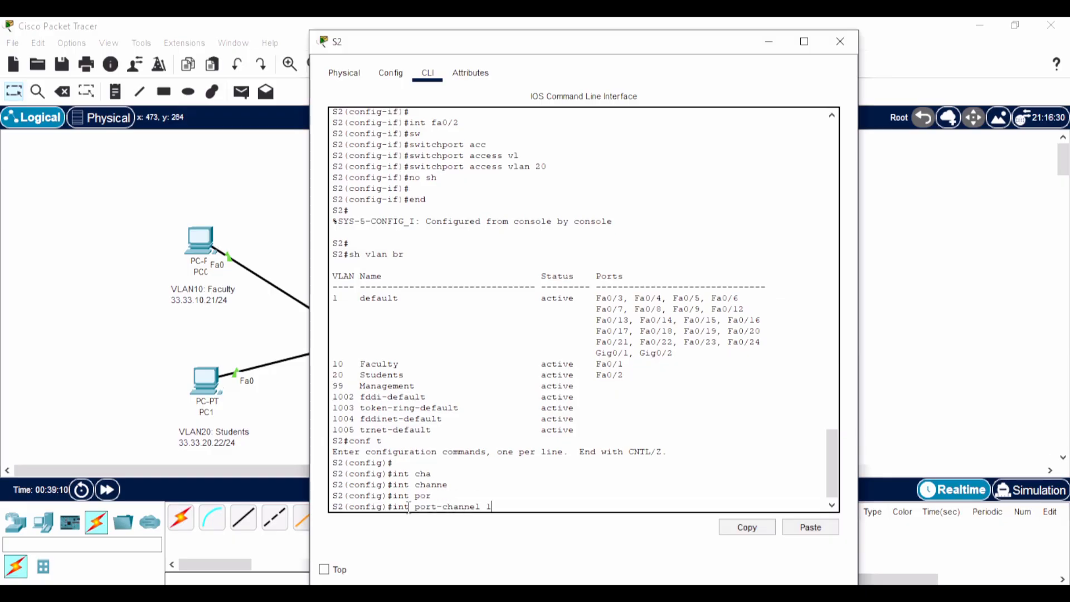
text(1)
key(Return)
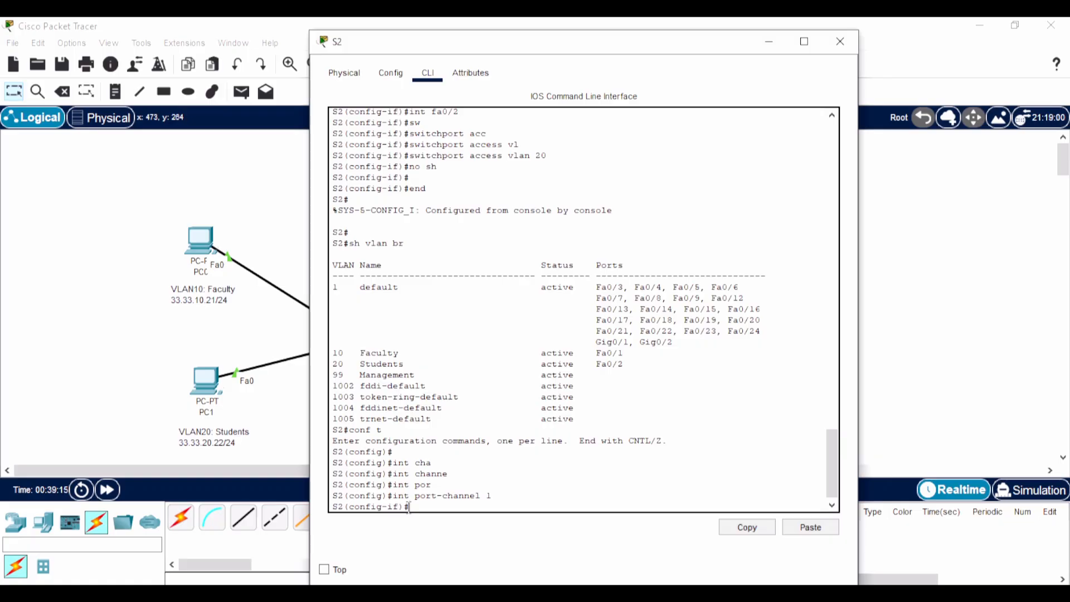
text(cha)
key(BackSpace)
key(BackSpace)
key(BackSpace)
Step: Try to apply "switchport trunk vlan 99" to S2's port-channel 1
text(sw)
key(Tab)
text(r)
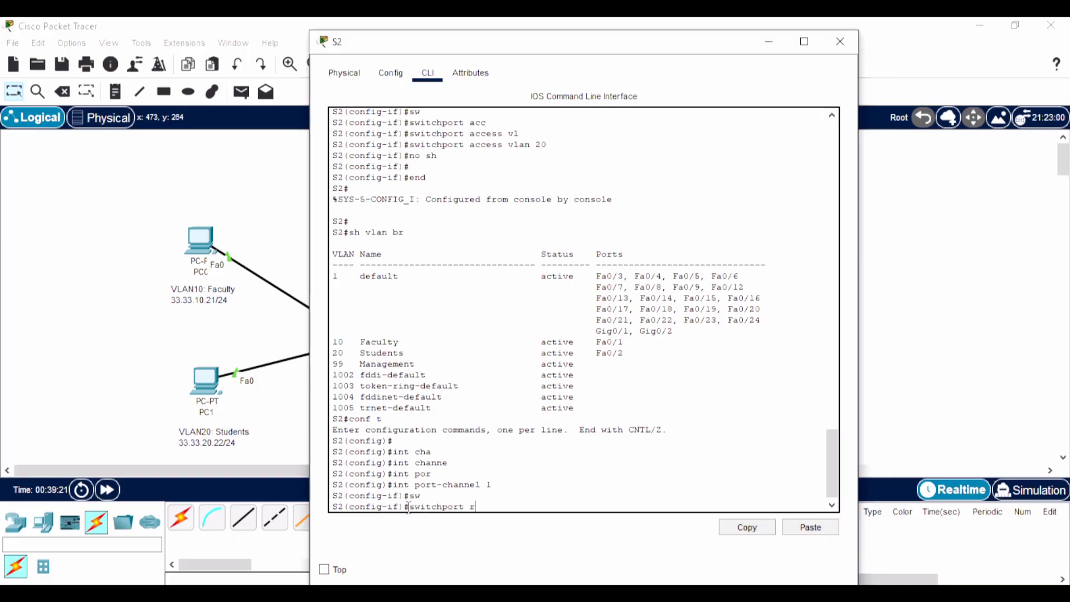
key(BackSpace)
text(trunk vlan 99)
key(Return)
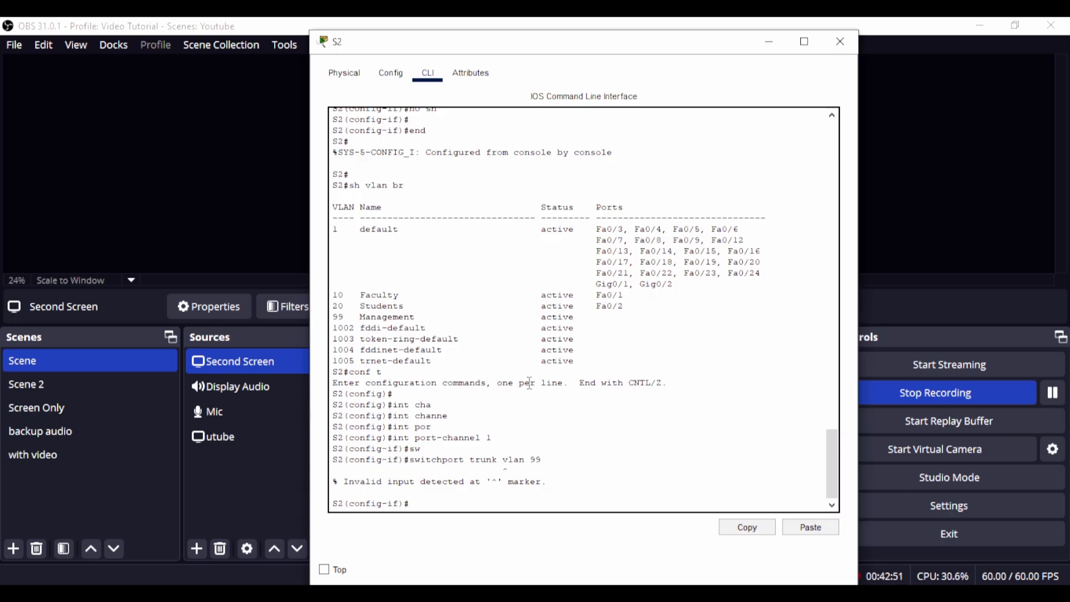
Step: List the options of the switchport trunk command and set port-channel 1's trunk native VLAN to 99
text(w)
key(Tab)
text(tr)
key(Tab)
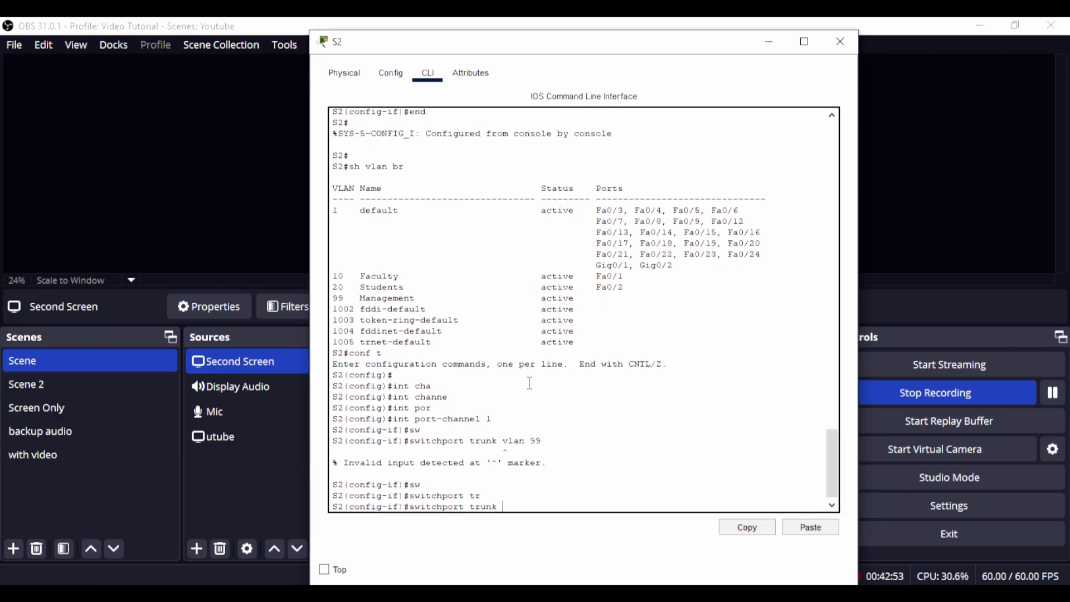
text(?)
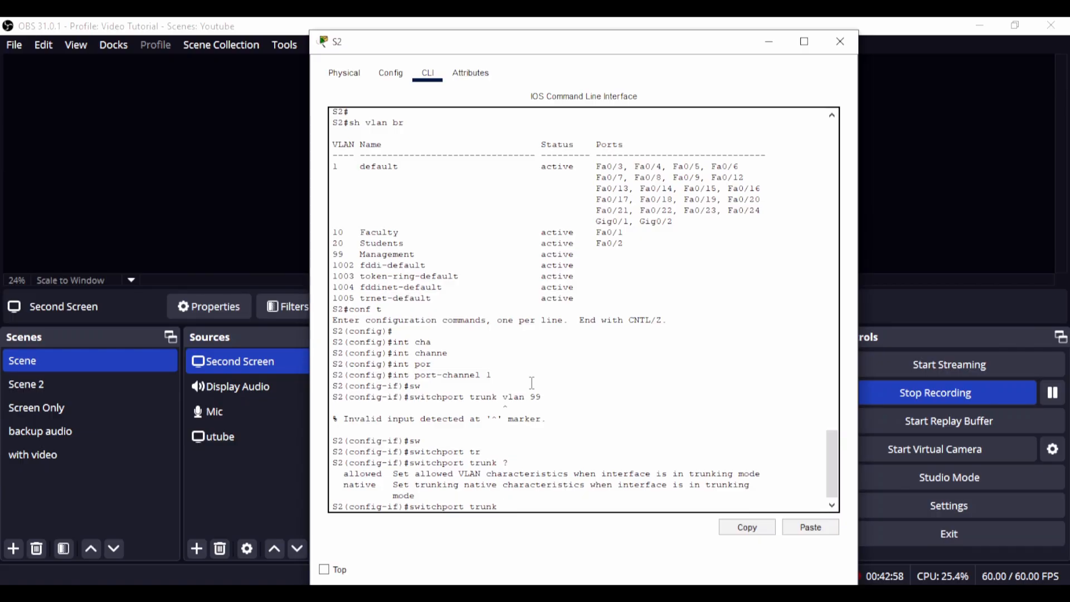
double_click(359, 484)
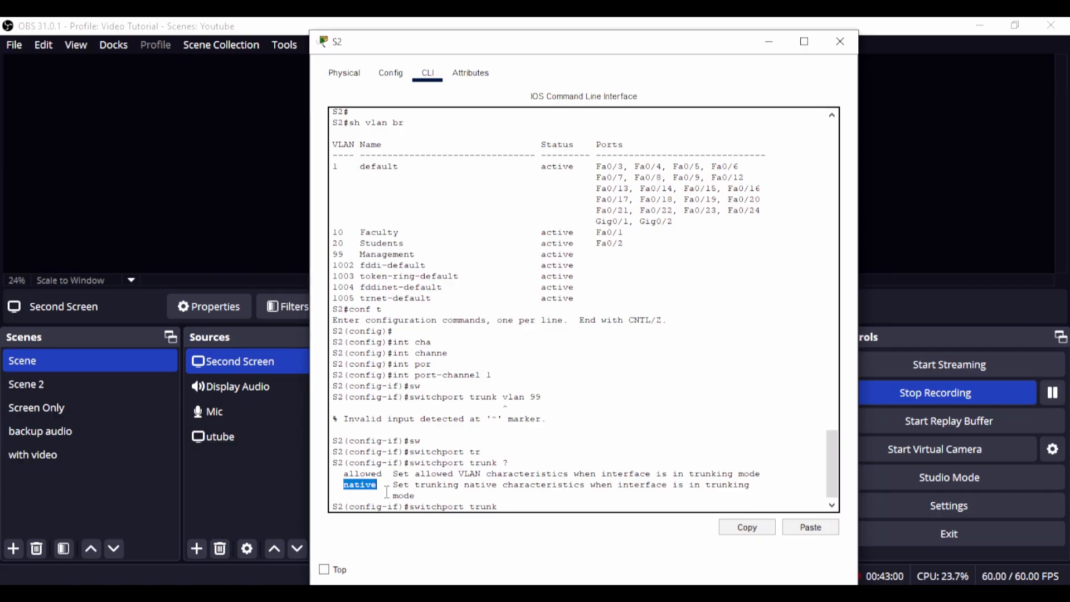
click(514, 508)
text(nat)
key(Tab)
text(vlan )
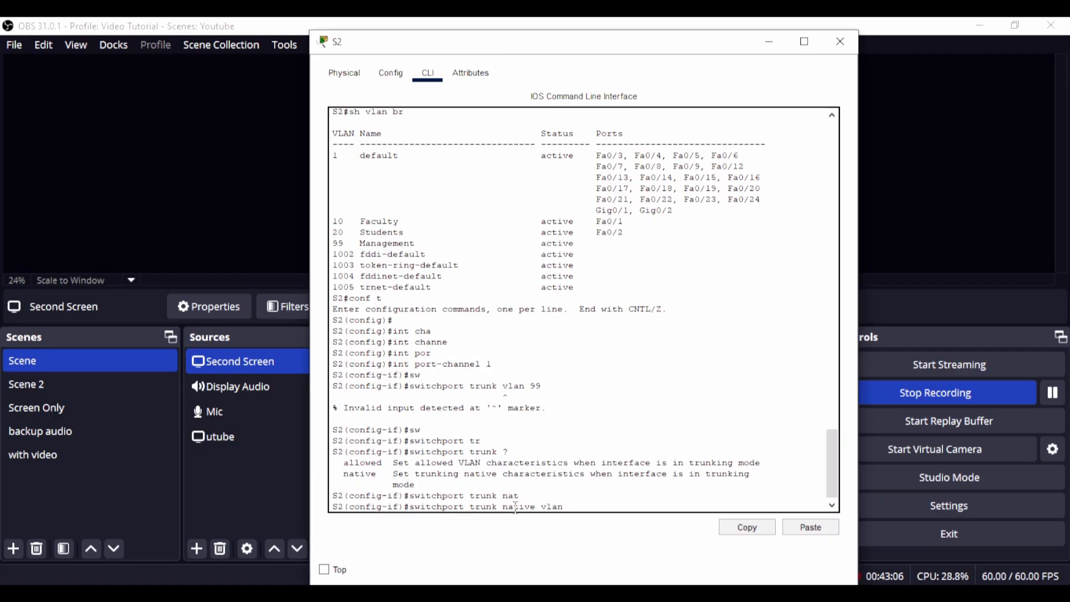
text(99)
key(Return)
Step: Enable S2's port-channel 1 interface and end configuration mode
text(nfig-if)#n)
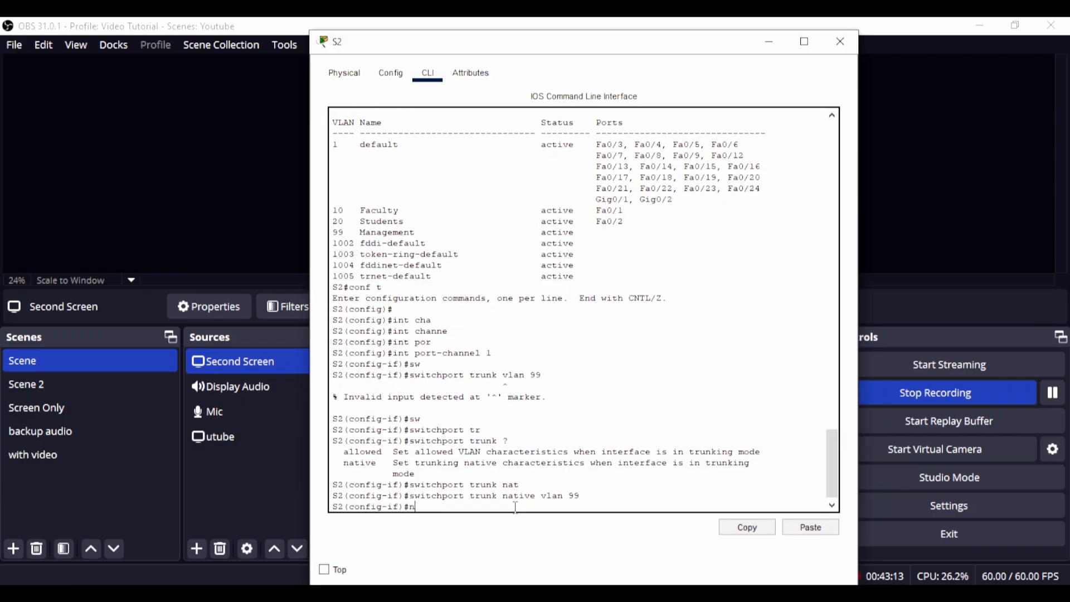
text(o sh)
key(Return)
key(Return)
text(e)
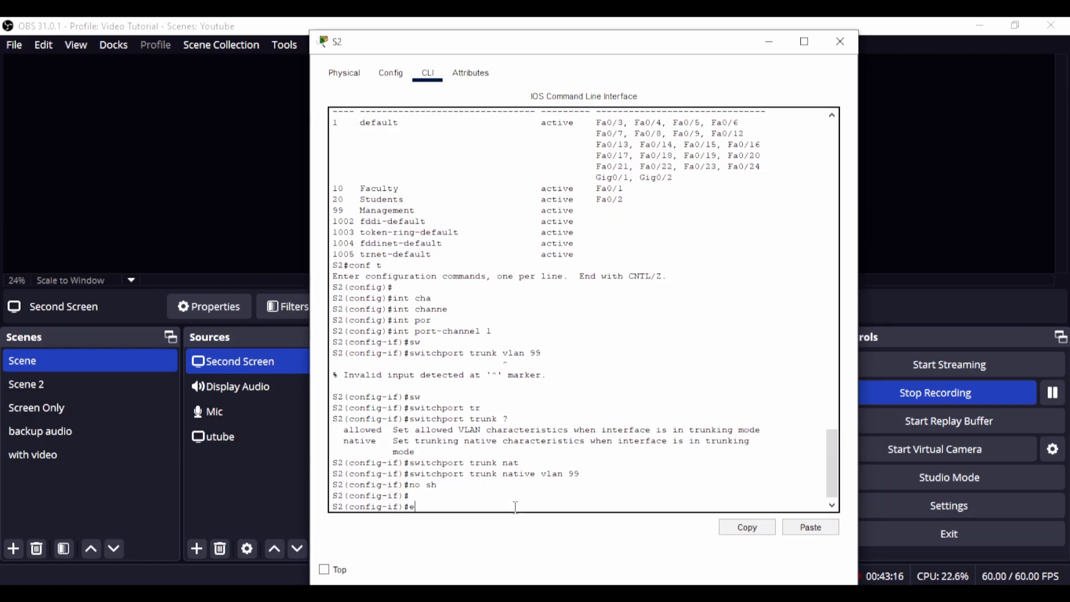
text(nd)
key(Return)
Step: Display S2's running configuration to check the trunk settings of port-channel 1
text(sh)
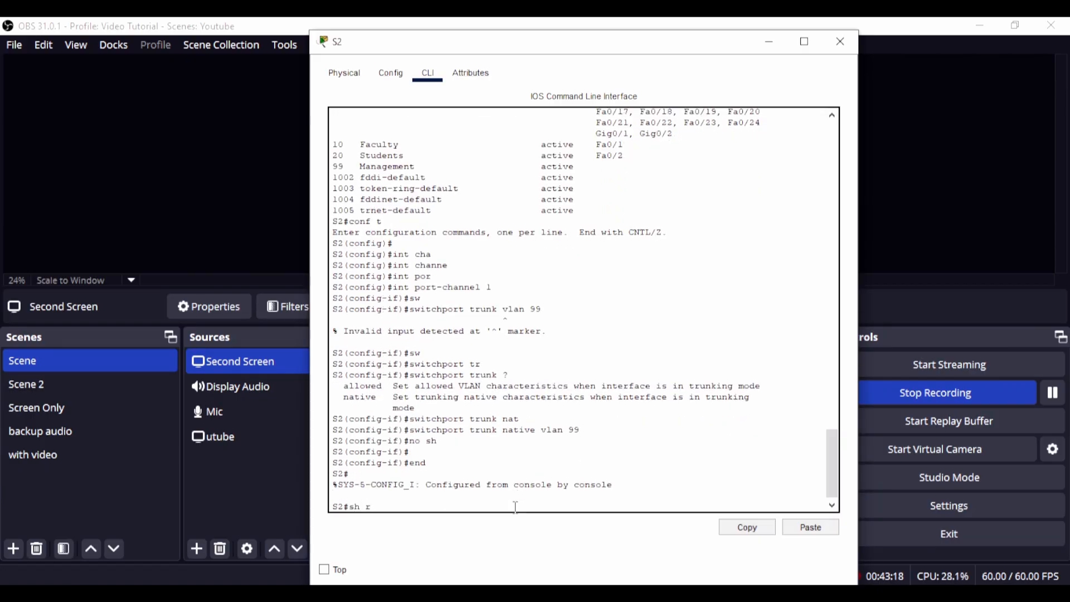
text( r)
key(Return)
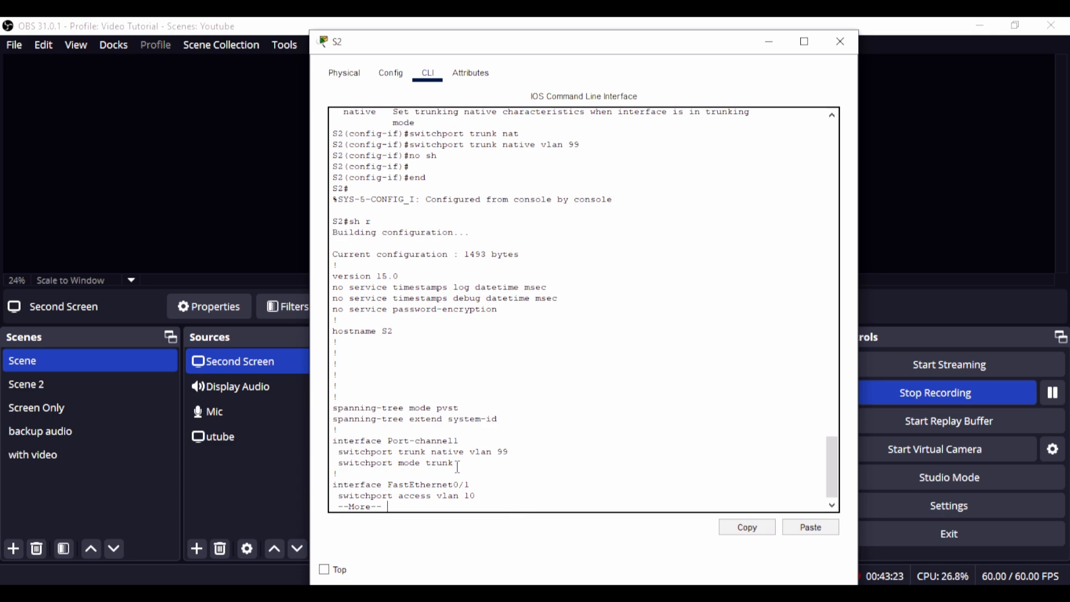
Step: Examine port-channel 1's trunk settings in S2's running configuration and the native VLAN mismatch messages
drag(455, 463, 339, 462)
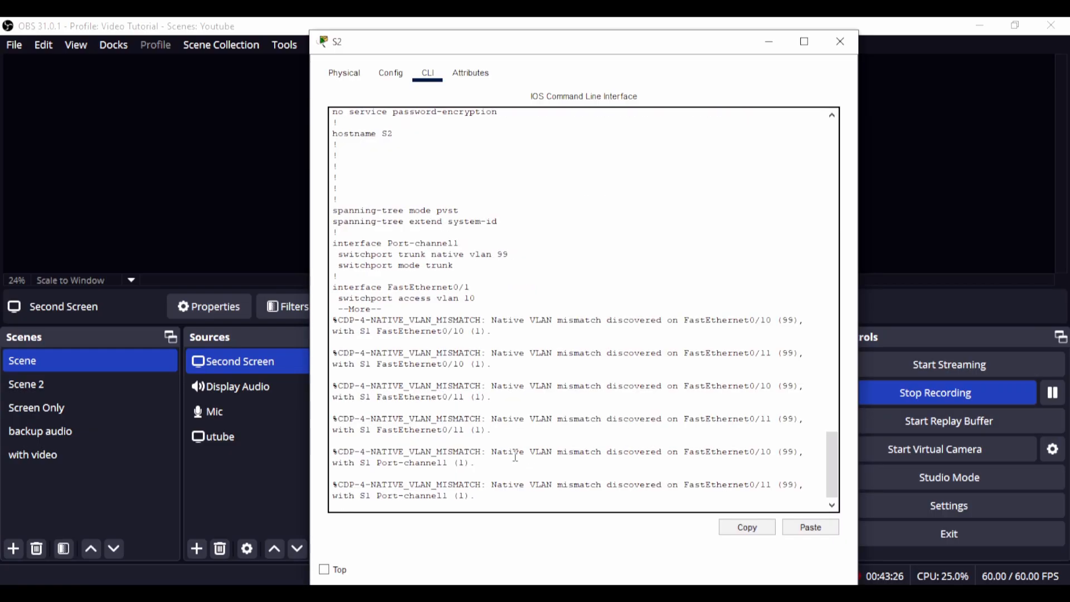
drag(510, 254, 338, 254)
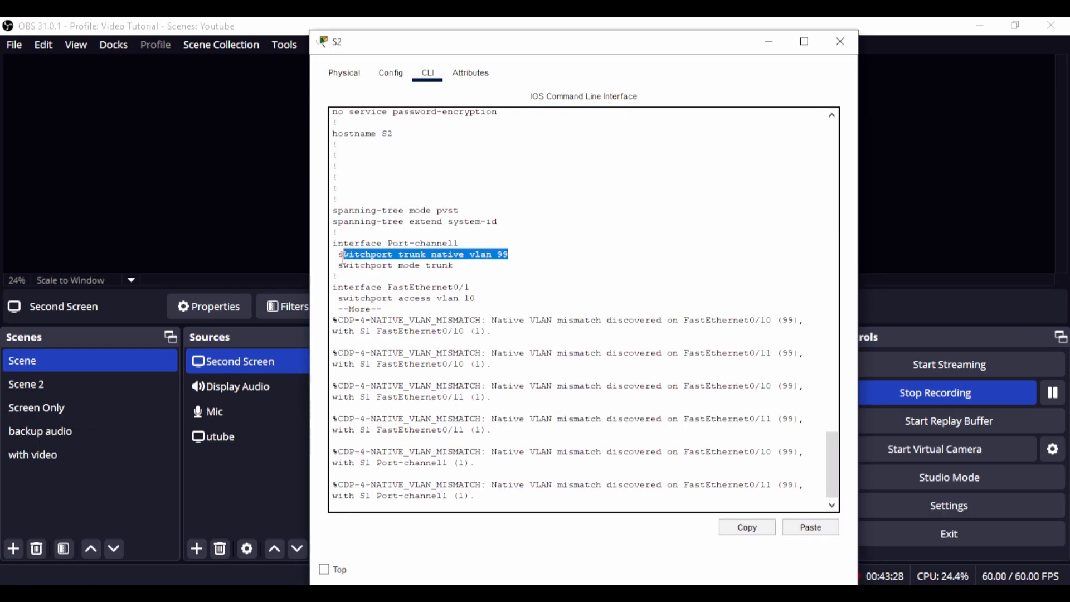
drag(396, 342, 633, 499)
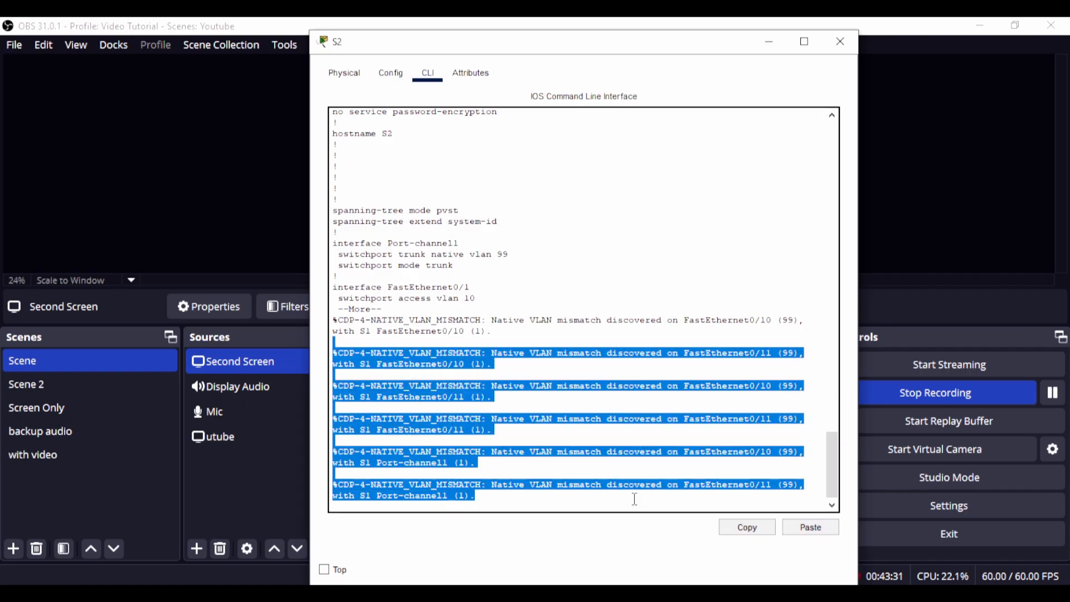
click(367, 499)
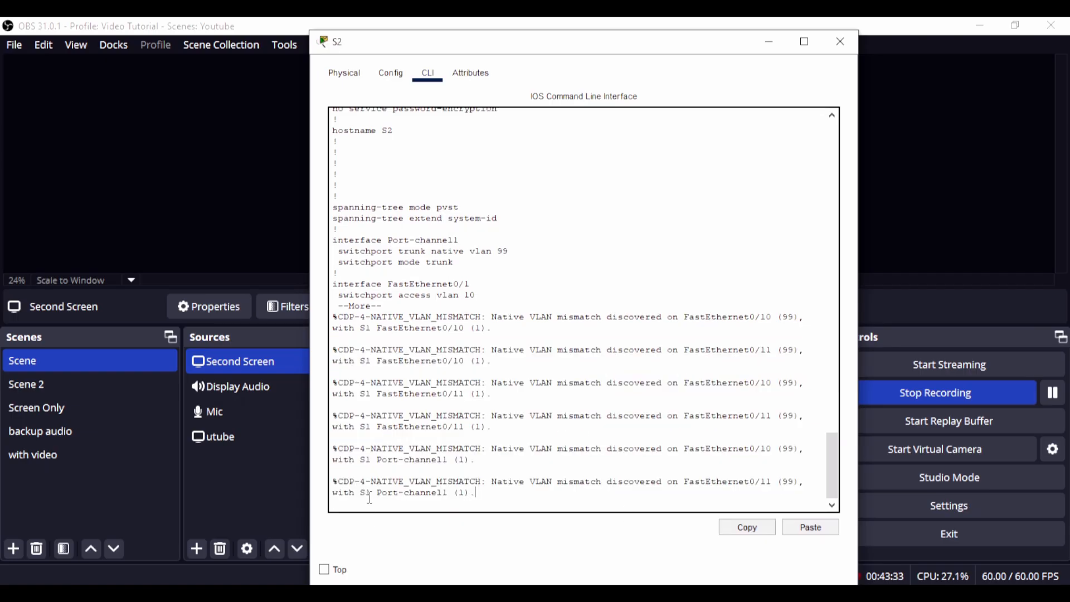
Step: Advance S2's running configuration and check the access VLAN settings of FastEthernet0/1 and FastEthernet0/2
key(Return)
key(Return)
key(Return)
key(Return)
key(Return)
key(Return)
key(Return)
key(Return)
key(Return)
key(Return)
key(Return)
key(Return)
key(Return)
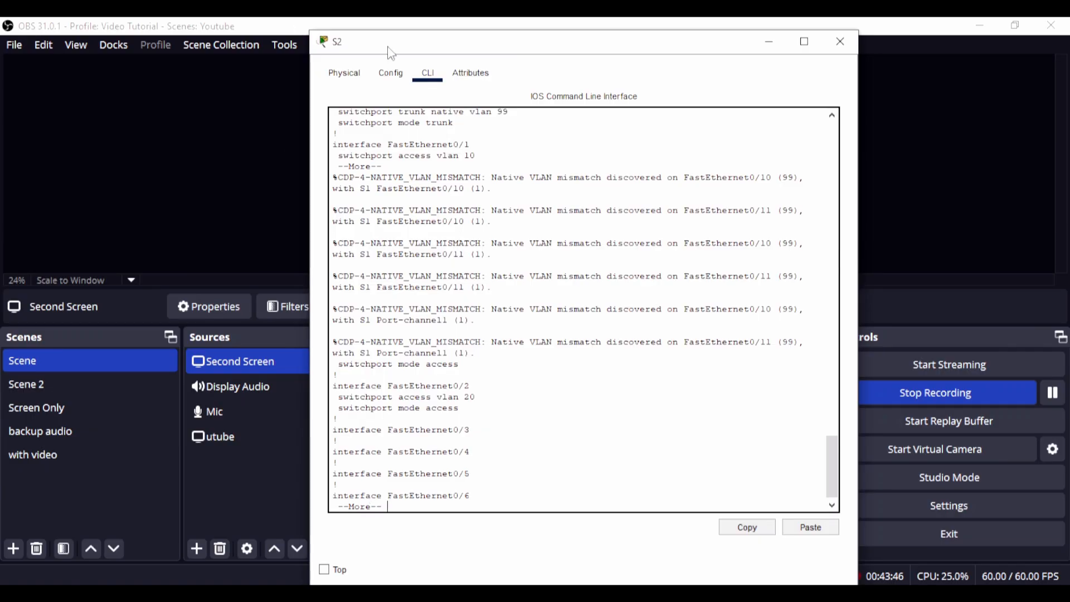
drag(482, 155, 427, 146)
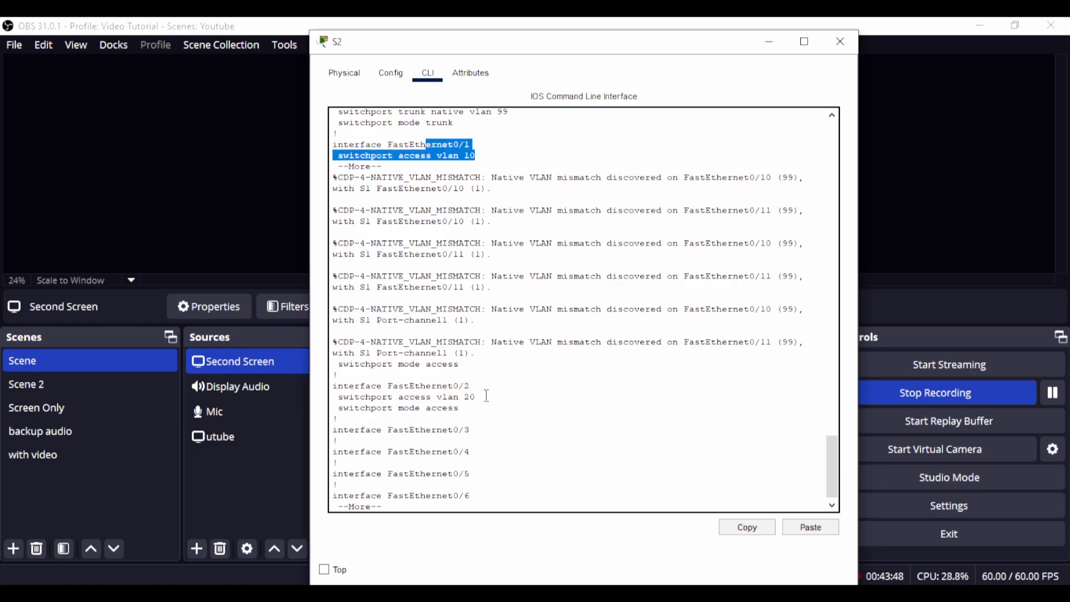
drag(475, 396, 397, 397)
click(454, 465)
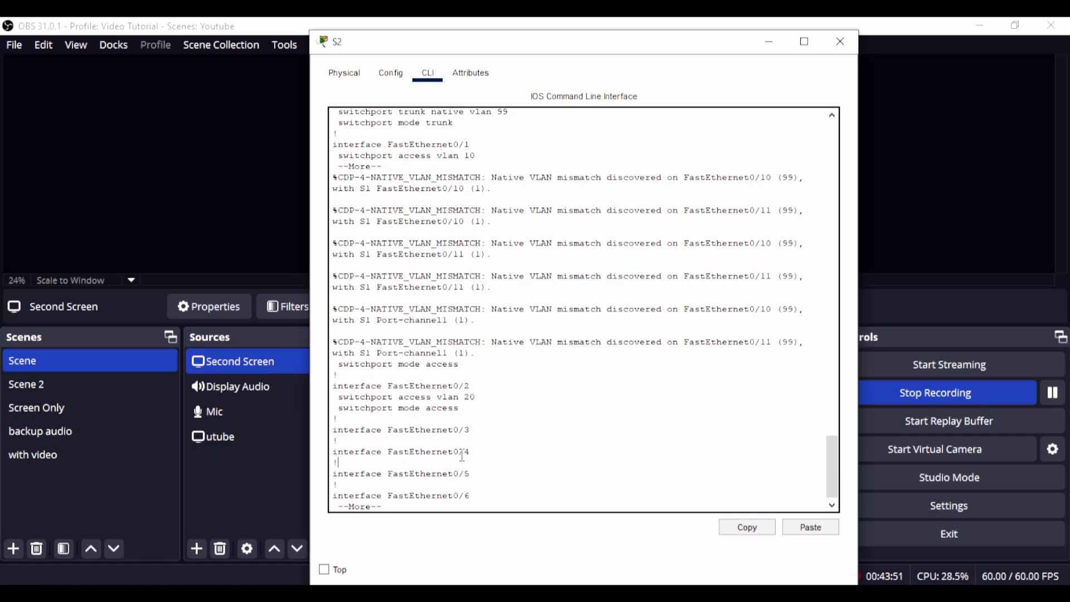
Step: Examine the native VLAN, trunk mode and channel-group lines of FastEthernet0/10 and 0/11 on S2
key(space)
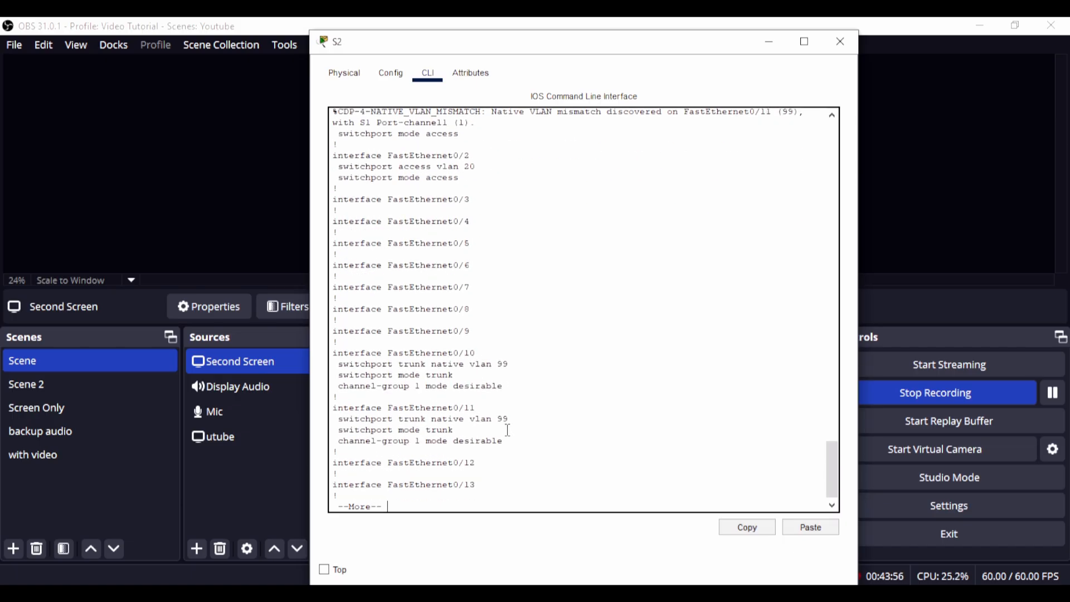
drag(504, 442, 331, 351)
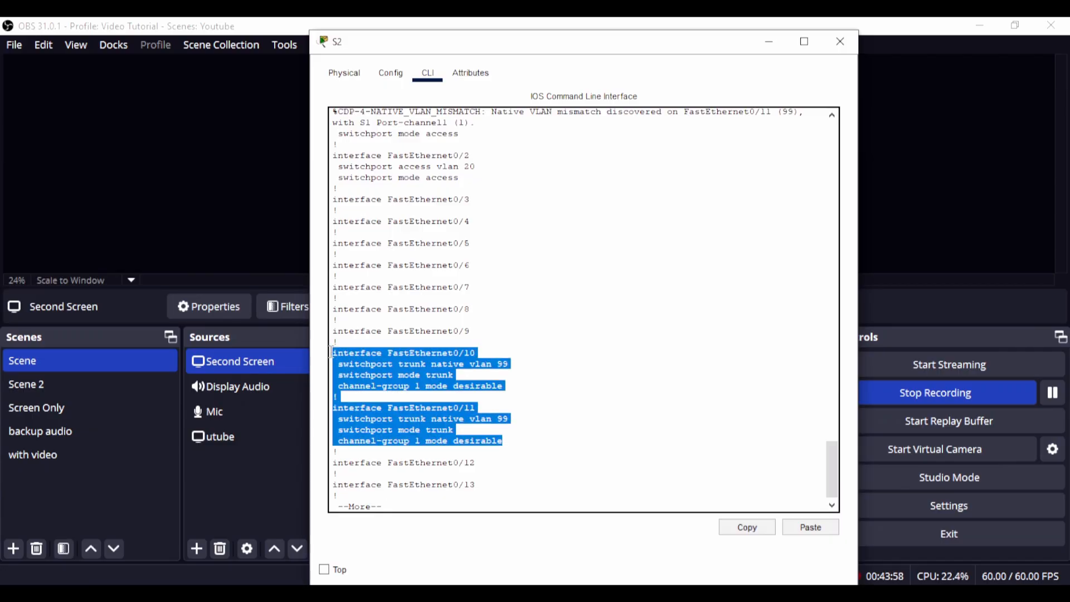
click(488, 394)
drag(505, 442, 314, 346)
click(441, 444)
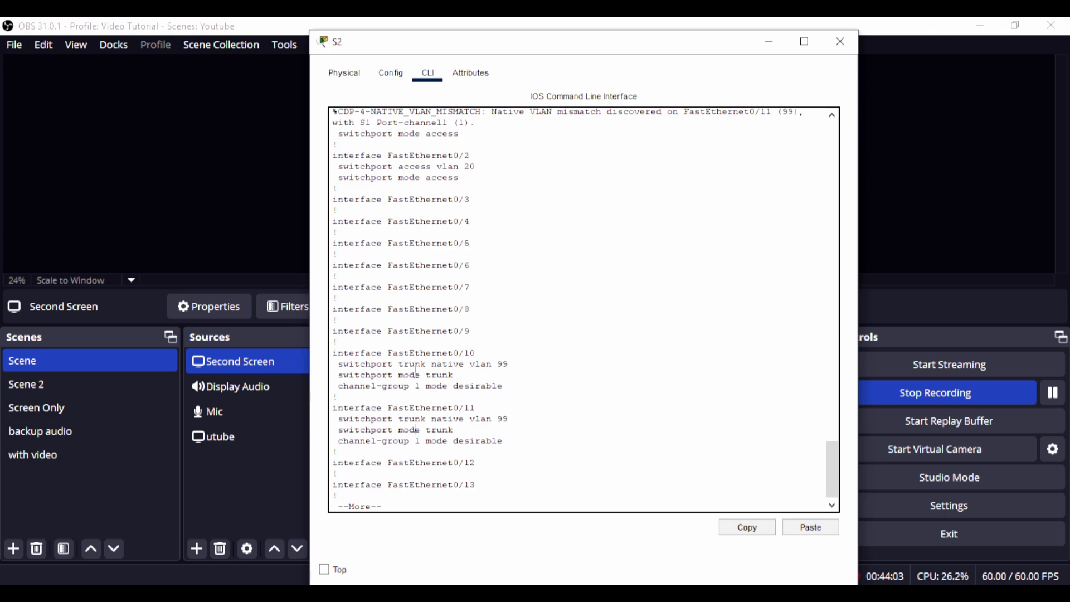
drag(338, 365, 525, 362)
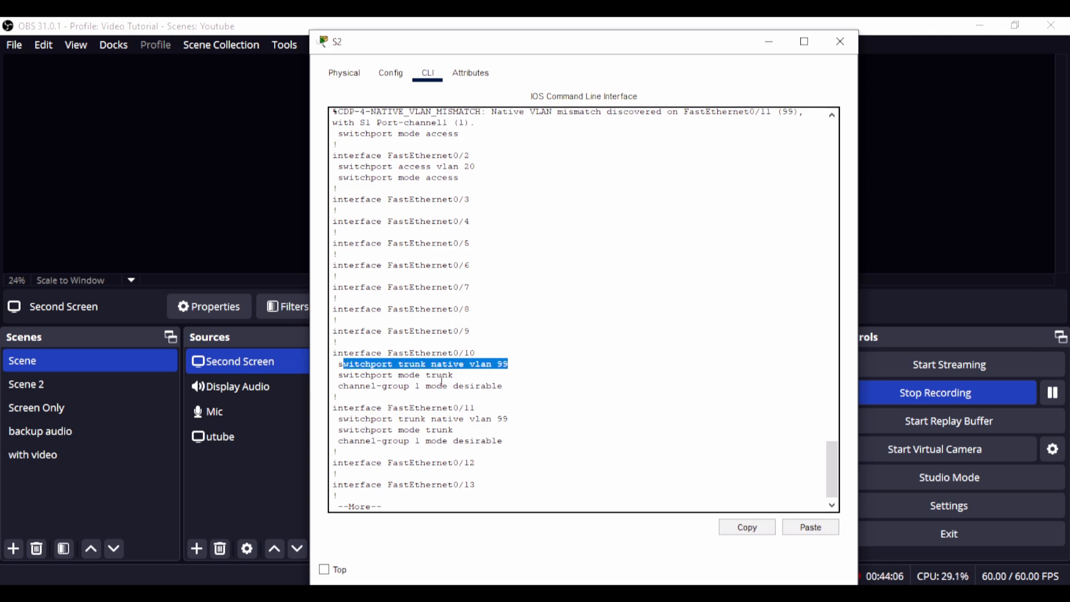
drag(465, 377, 333, 377)
drag(507, 386, 339, 381)
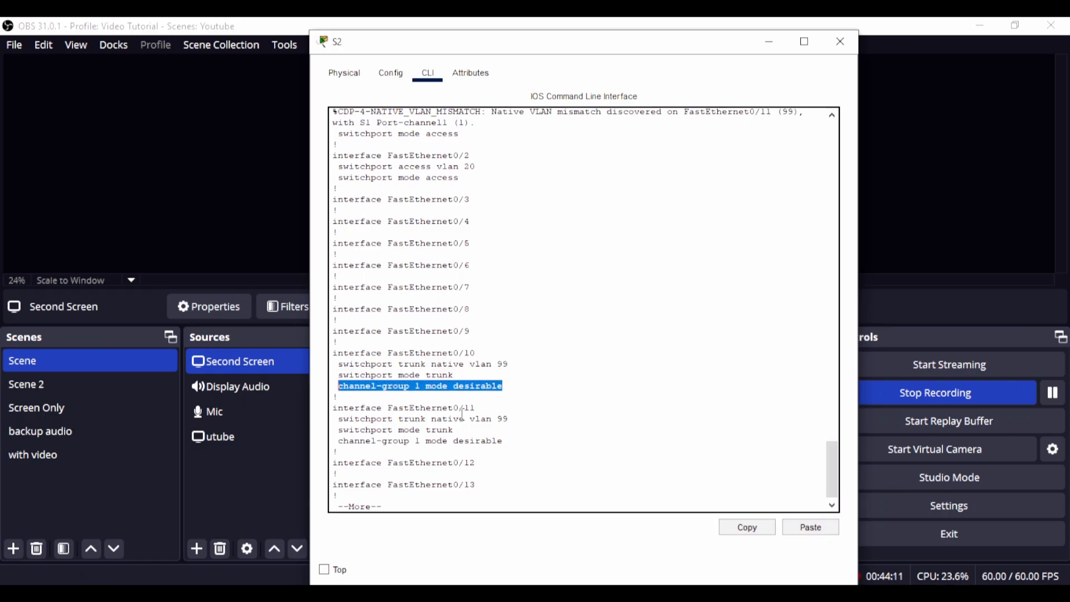
drag(487, 412, 333, 410)
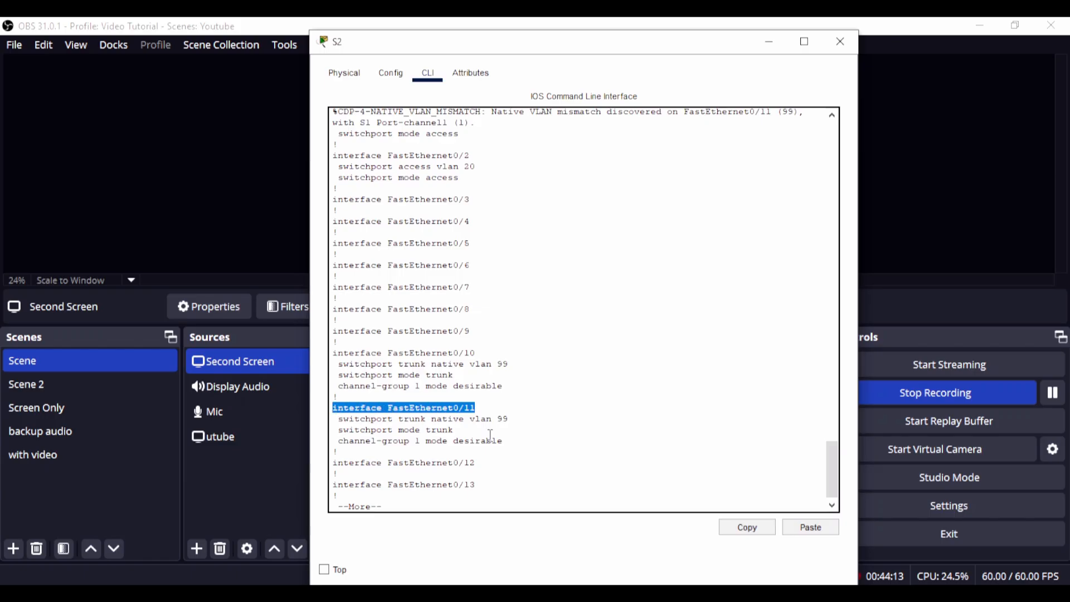
drag(511, 440, 350, 425)
click(419, 503)
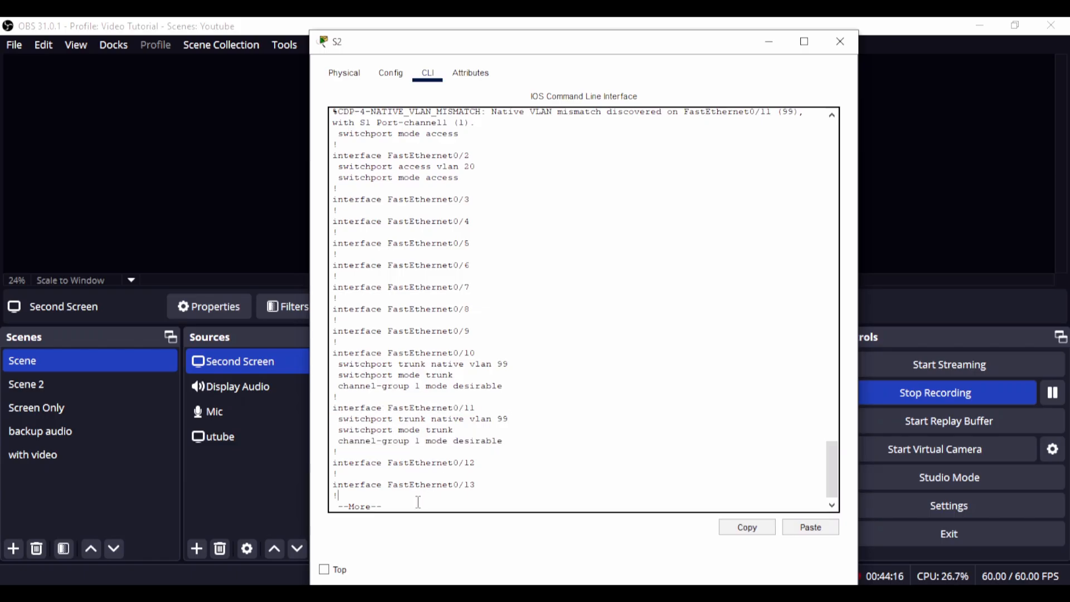
Step: Read the rest of S2's running configuration, including interface Vlan99, and return to the S2 prompt
key(Return)
key(Return)
key(Return)
key(Return)
key(Return)
key(Return)
key(Return)
key(Return)
key(Return)
key(Return)
key(Return)
key(Return)
key(Return)
key(Return)
key(Return)
key(Return)
key(Return)
key(Return)
key(Return)
key(Return)
key(Return)
key(Return)
key(Return)
key(Return)
key(Return)
key(Return)
key(Return)
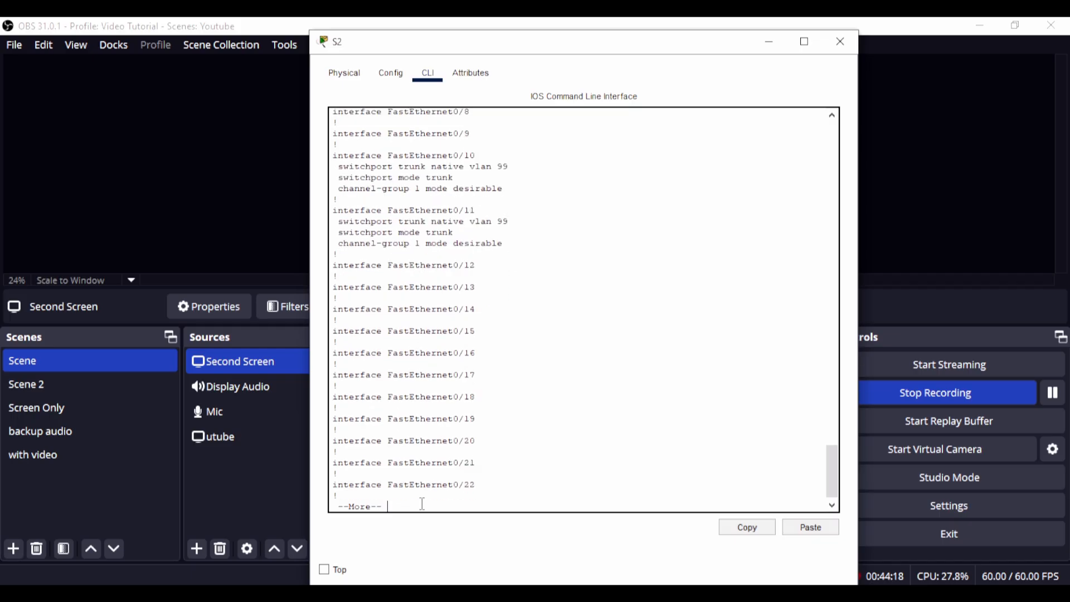
key(Return)
key(Return)
key(Return)
key(Return)
key(Return)
key(Return)
key(Return)
key(Return)
key(Return)
key(Return)
key(Return)
key(Return)
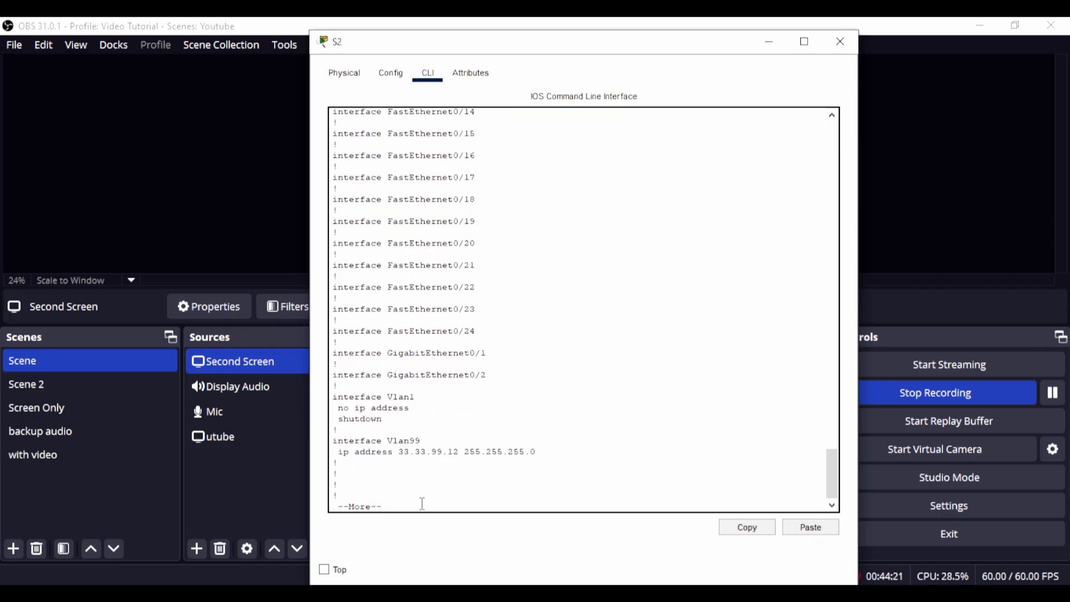
key(Return)
key(Return)
key(Return)
key(Return)
key(Return)
key(Return)
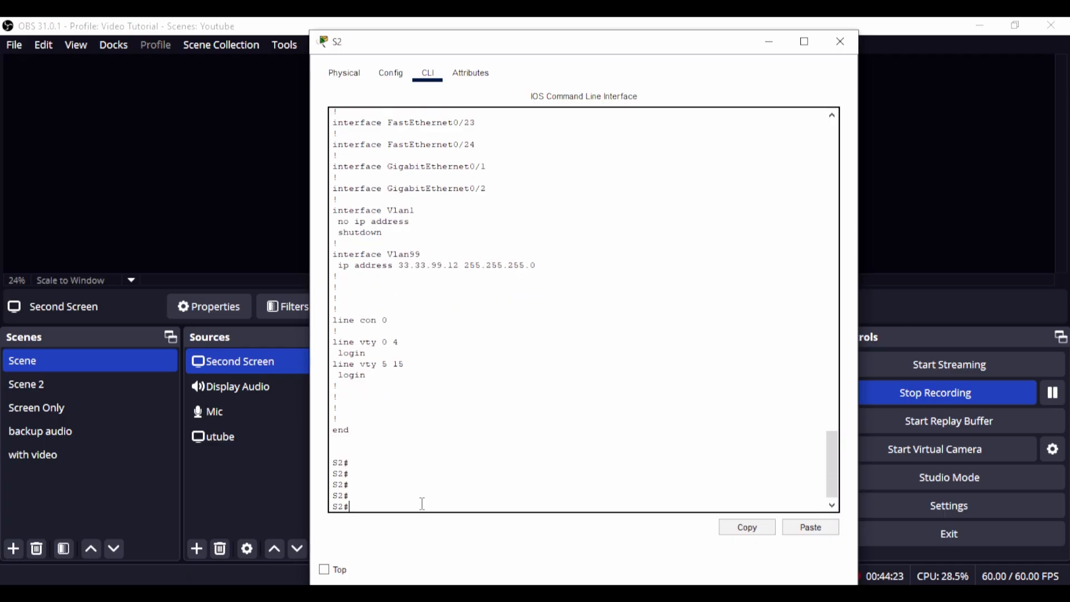
Step: Close S2's window, switch to Cisco Packet Tracer and bring up the command prompt of switch S1
click(841, 44)
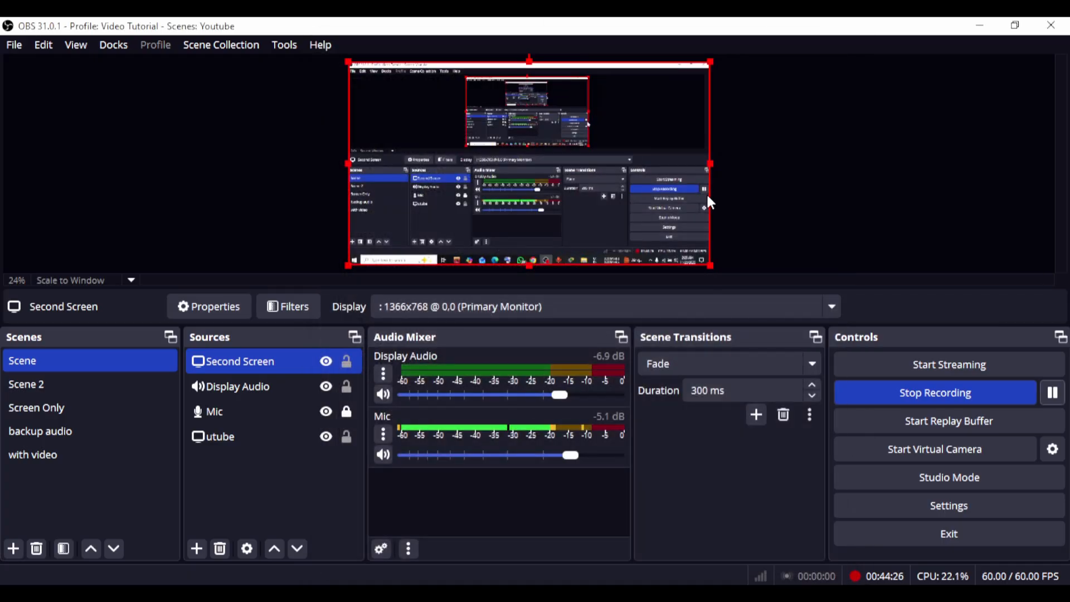
click(502, 595)
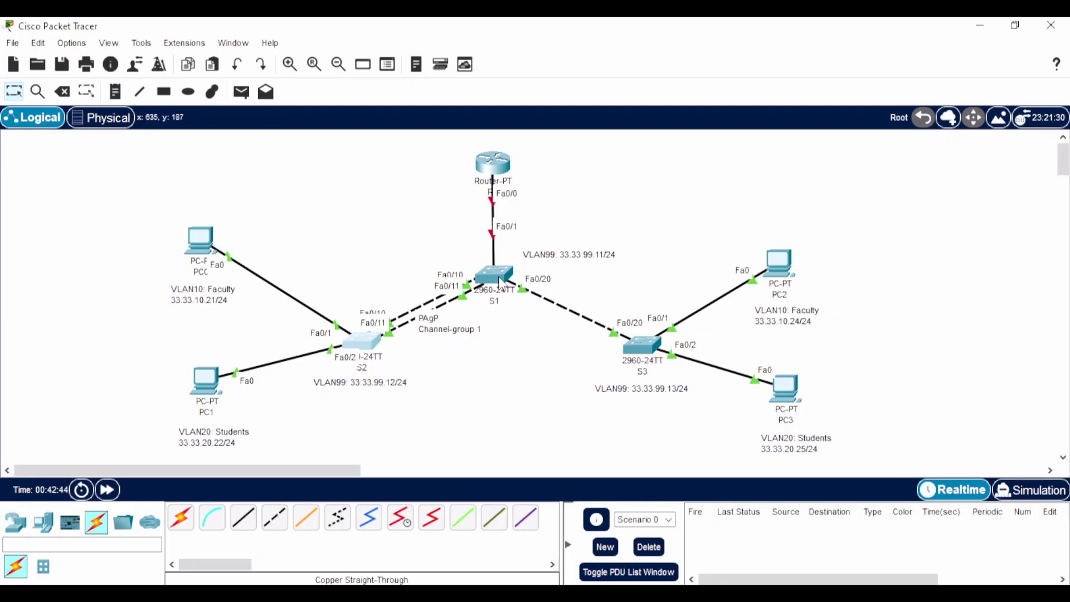
click(493, 275)
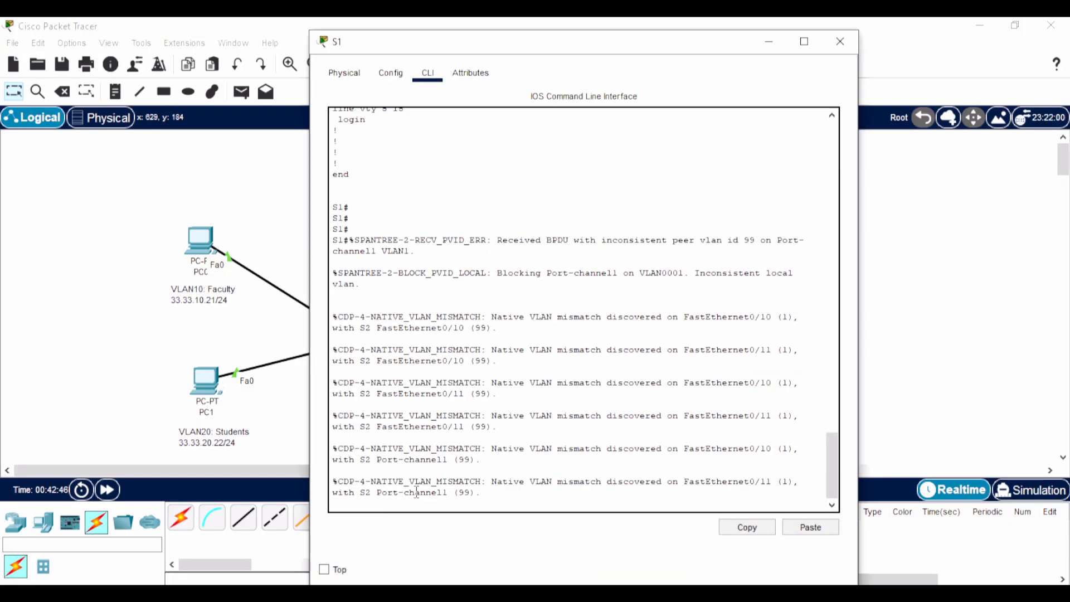
key(Return)
key(Return)
key(Return)
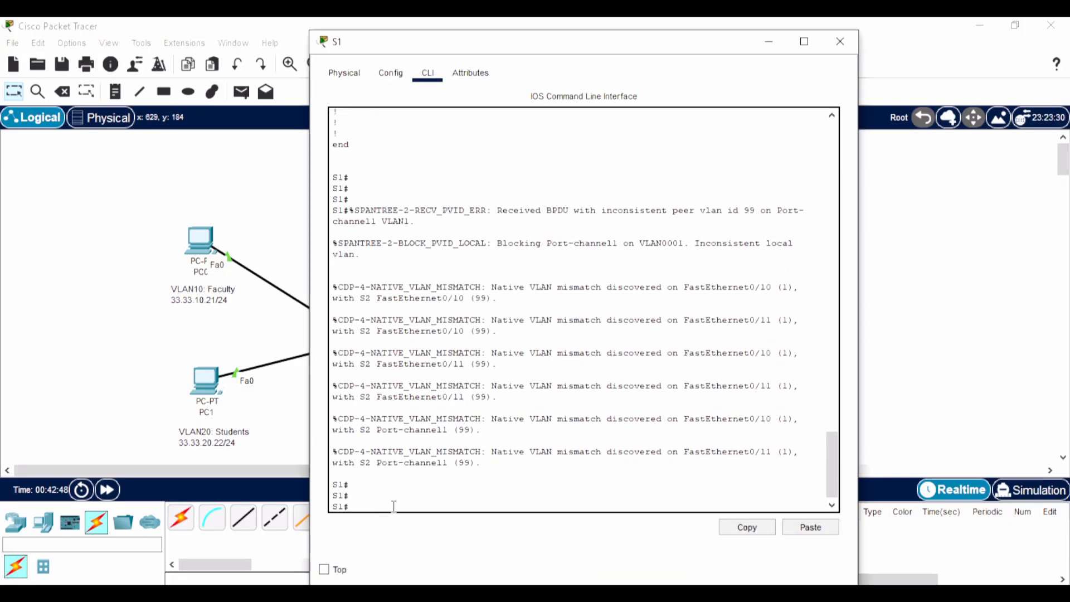
Step: Enter global configuration mode on S1 and open interface port-channel 1 for configuration
text(conf t)
key(Return)
key(Return)
text(nfig)#in)
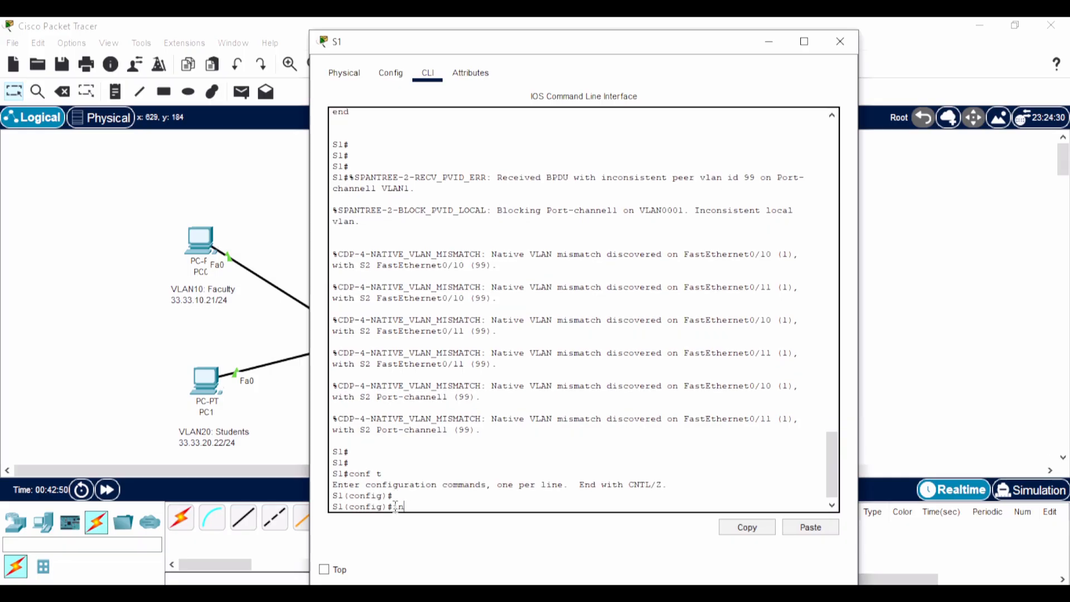
text(t po)
key(Tab)
text(1)
key(Return)
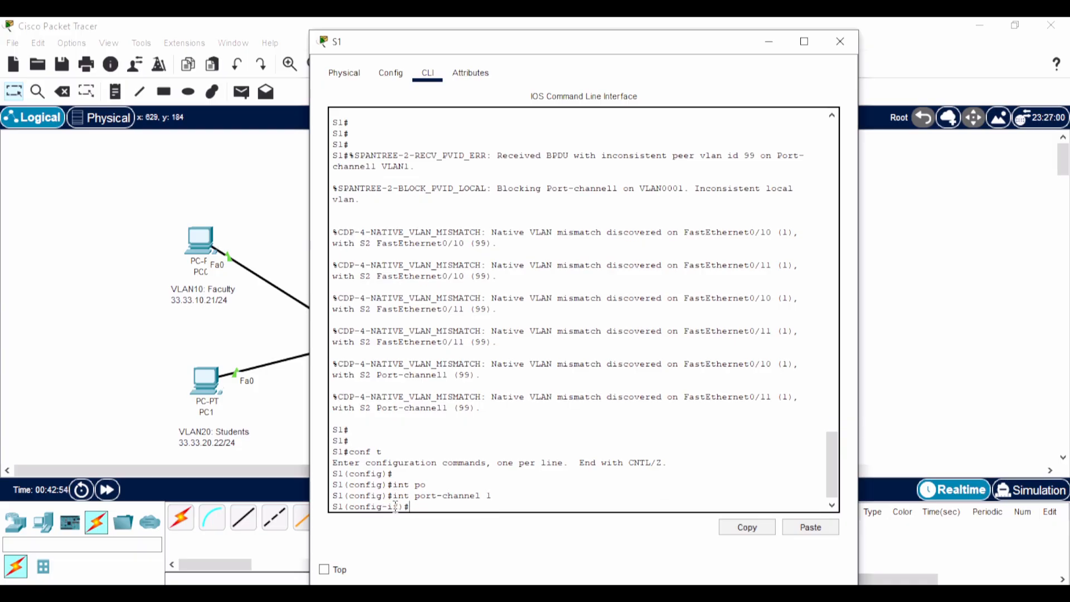
Step: Set the trunk native VLAN of S1's port-channel 1 to 99
text(sw)
key(Tab)
text(tr)
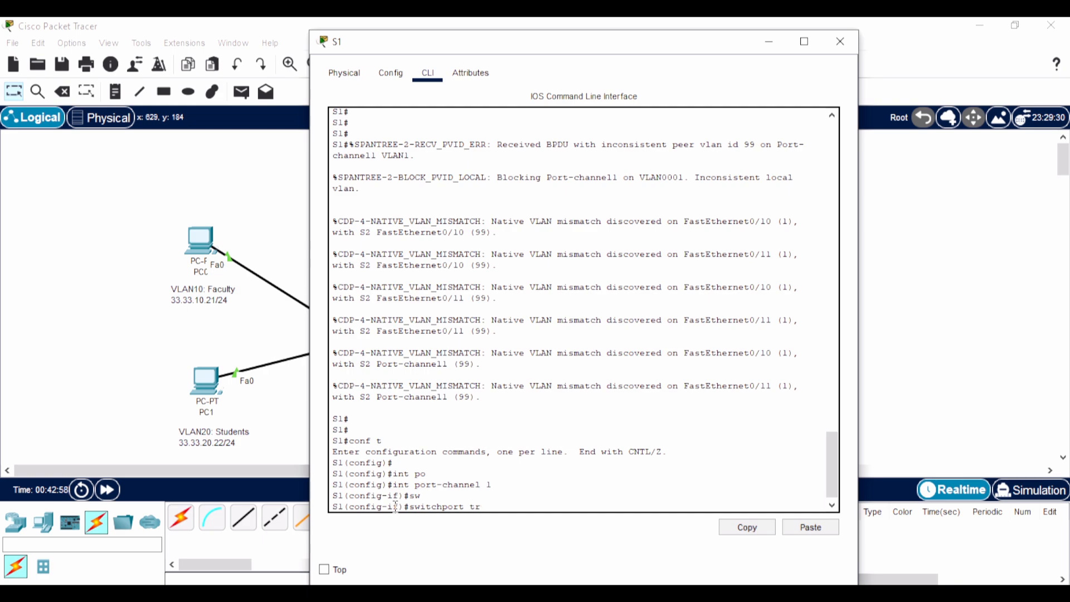
key(Tab)
text(na)
key(Tab)
text(vlan)
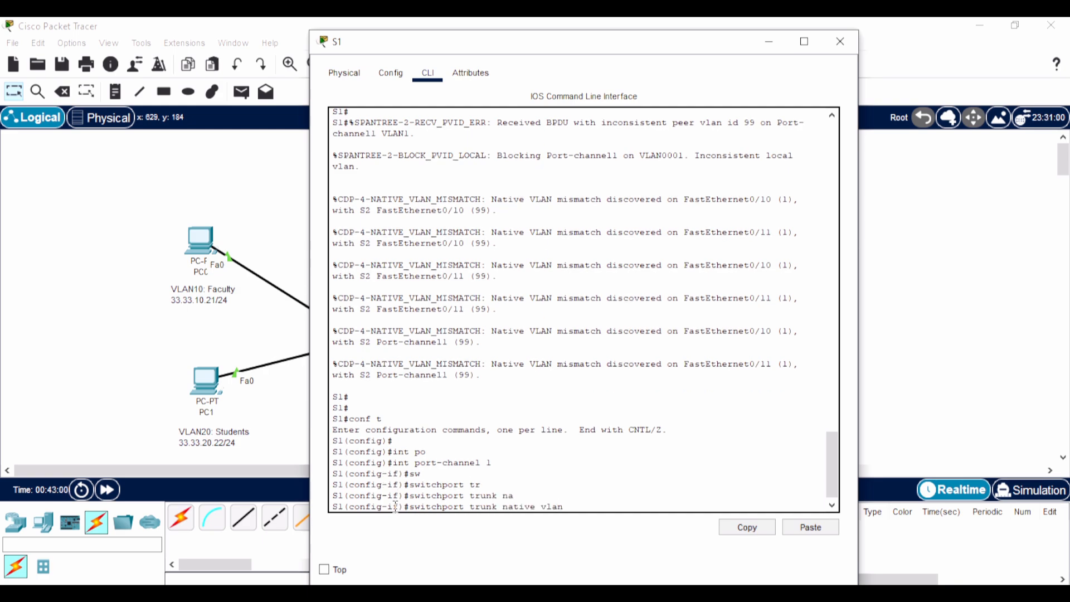
text( 99)
key(Return)
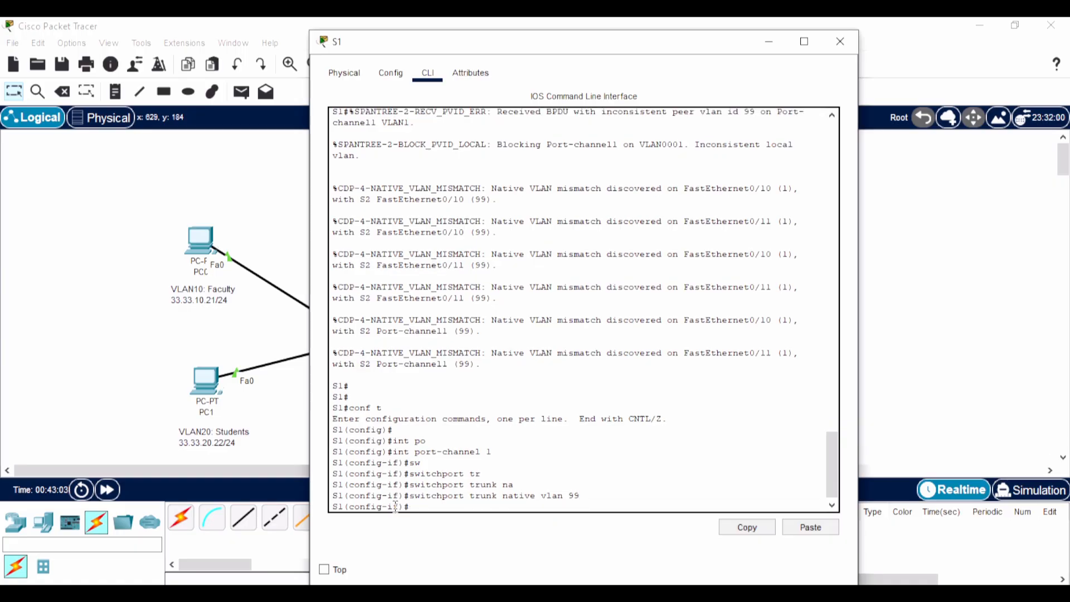
key(Return)
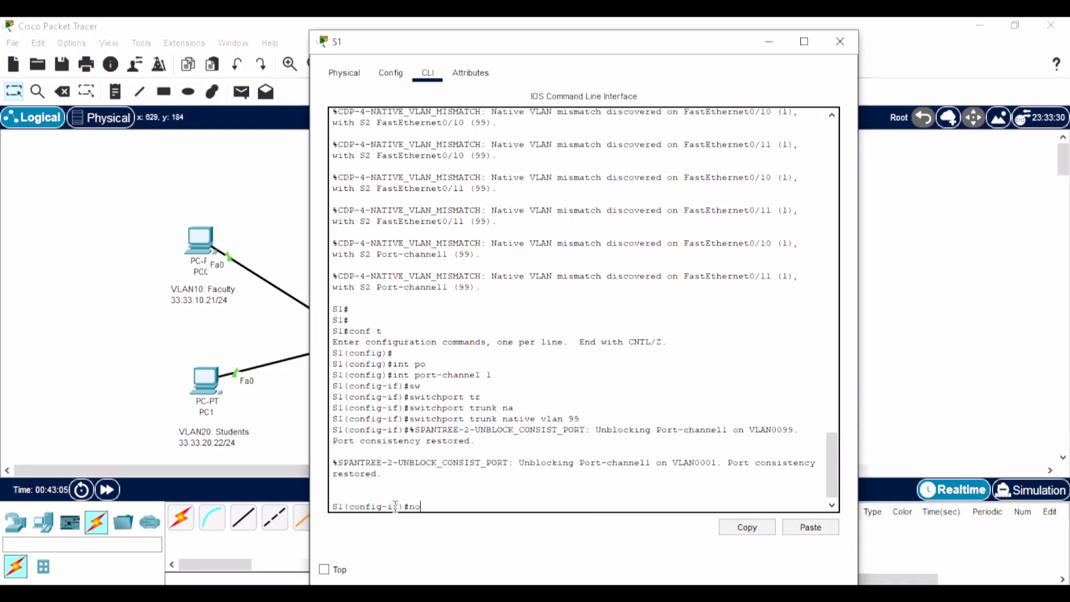
Step: Enable S1's port-channel 1 interface and end configuration mode
text(no sh)
key(Return)
key(Return)
text(end)
key(Return)
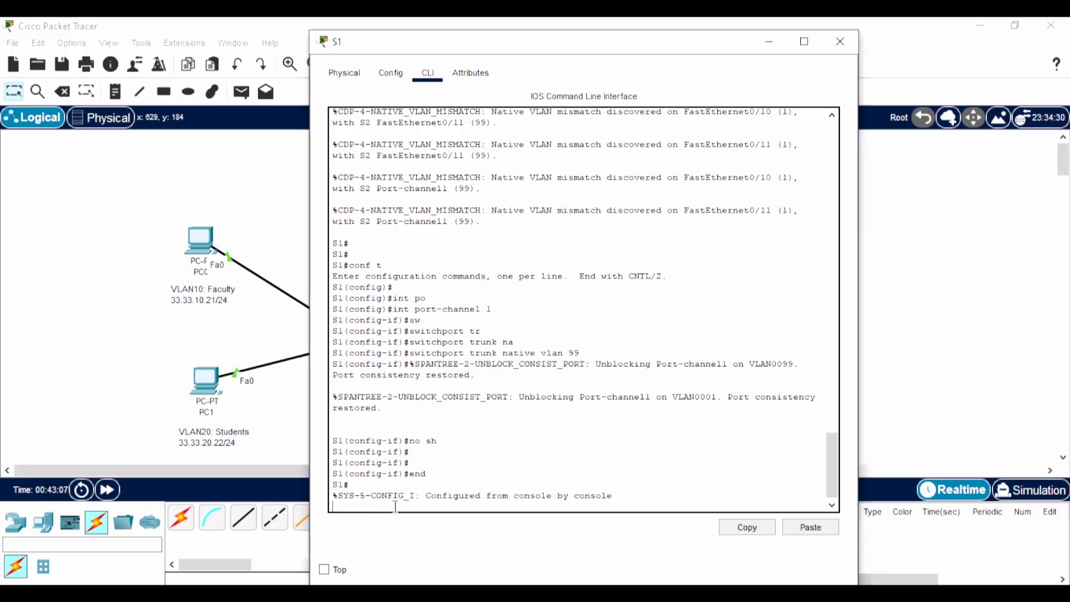
Step: Display S1's running configuration and check port-channel 1's native VLAN and trunk mode lines
key(Return)
key(Return)
key(Return)
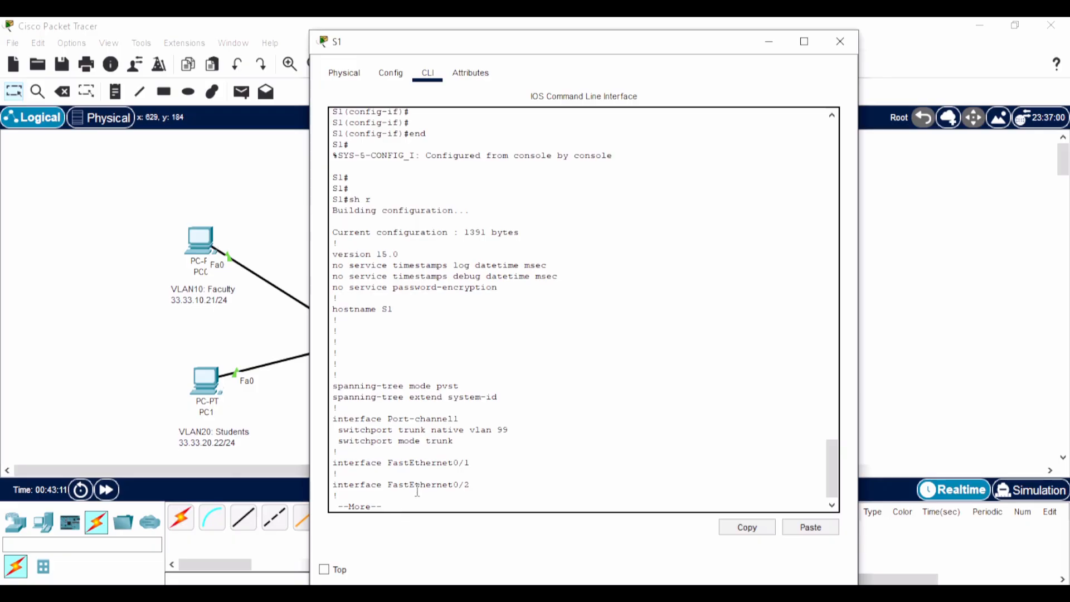
drag(509, 431, 334, 429)
click(464, 444)
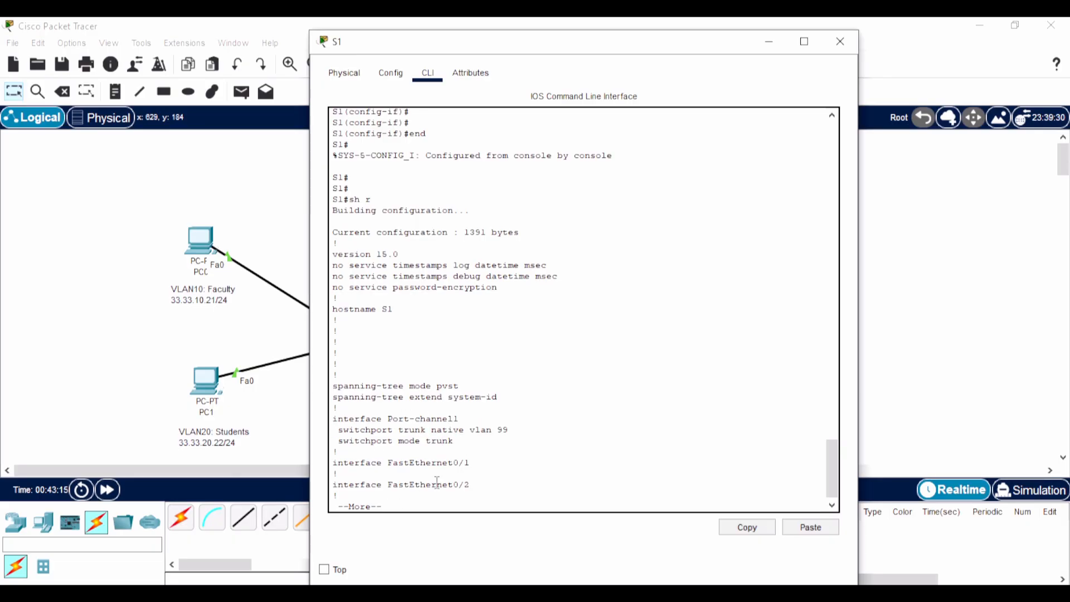
Step: Advance S1's running configuration to check the trunk and channel-group settings of FastEthernet0/10 and 0/11
key(Return)
key(Return)
key(Return)
key(Return)
key(Return)
key(Return)
key(Return)
key(Return)
key(Return)
key(Return)
key(Return)
key(Return)
key(Return)
key(Return)
key(Return)
key(Return)
key(Return)
key(Return)
key(Return)
key(Return)
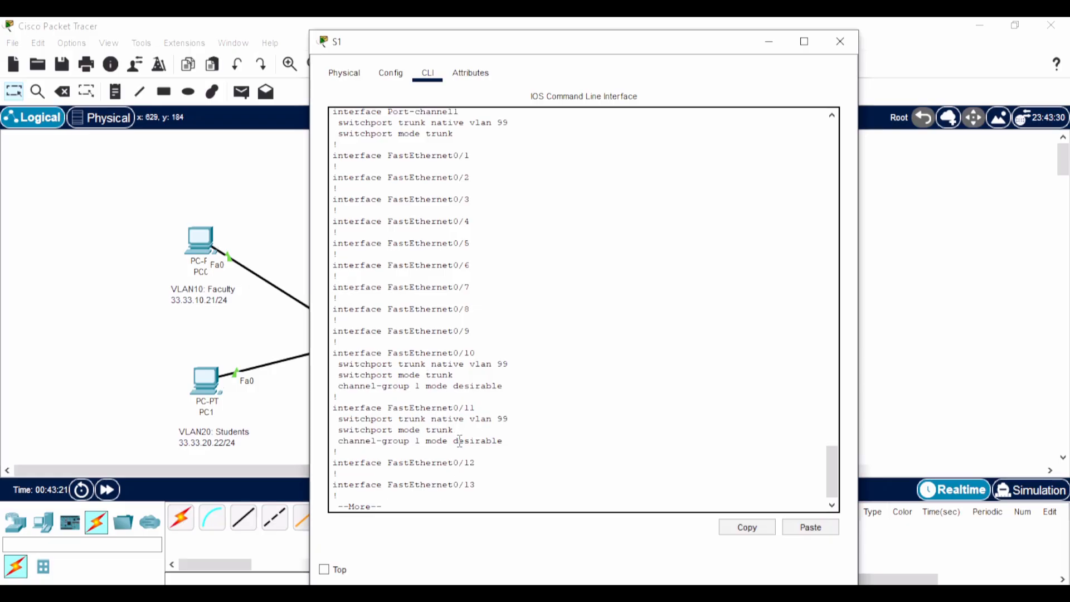
Step: Page through the rest of S1's running configuration, including the VLAN 99 interface address, and return to the prompt
key(Return)
key(Return)
key(Return)
key(Return)
key(Return)
key(Return)
key(Return)
key(Return)
key(Return)
key(Return)
key(Return)
key(Return)
key(Return)
key(Return)
key(Return)
key(Return)
key(Return)
key(Return)
key(Return)
key(Return)
key(Return)
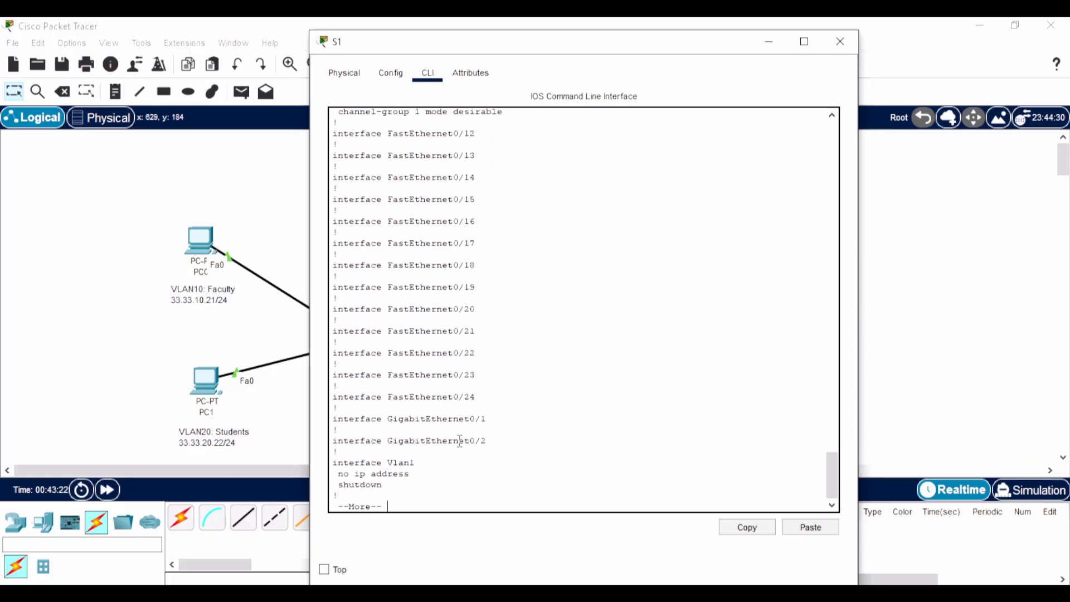
key(Return)
key(Return)
key(Return)
key(Return)
key(Return)
key(Return)
key(Return)
key(Return)
key(Return)
key(Return)
key(Return)
key(Return)
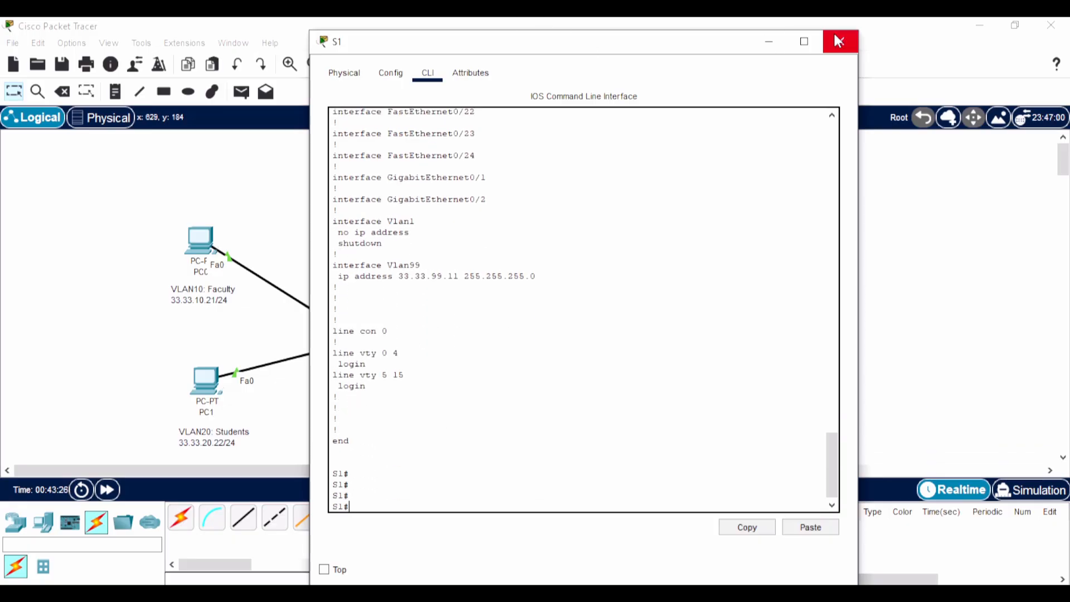
Step: Set the trunk native VLAN of S1's FastEthernet0/20 interface to 99
drag(678, 45, 678, 79)
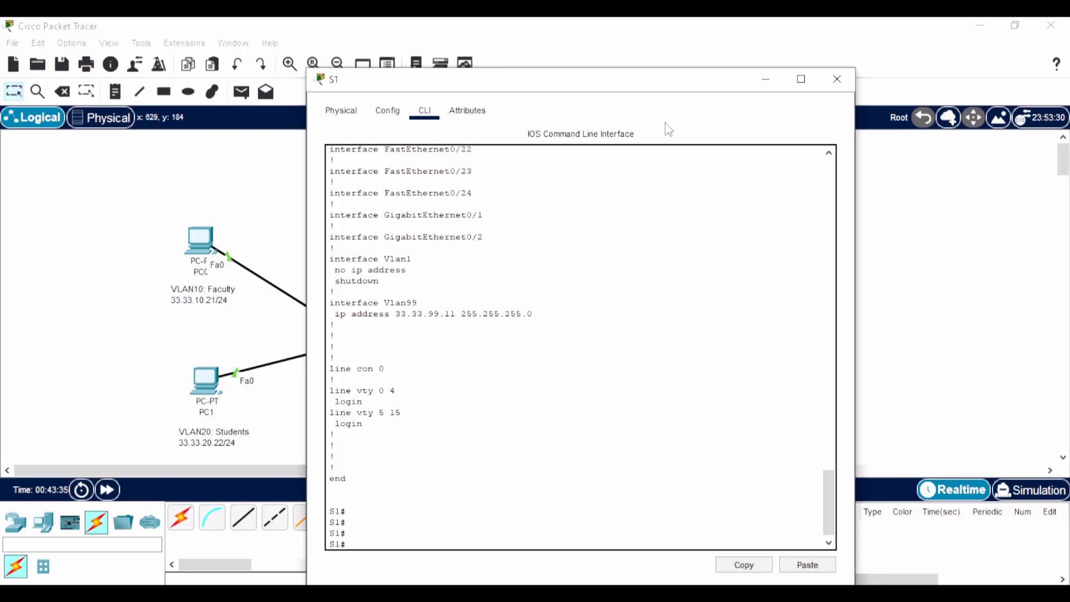
text(conf t)
key(Return)
key(Return)
text(int)
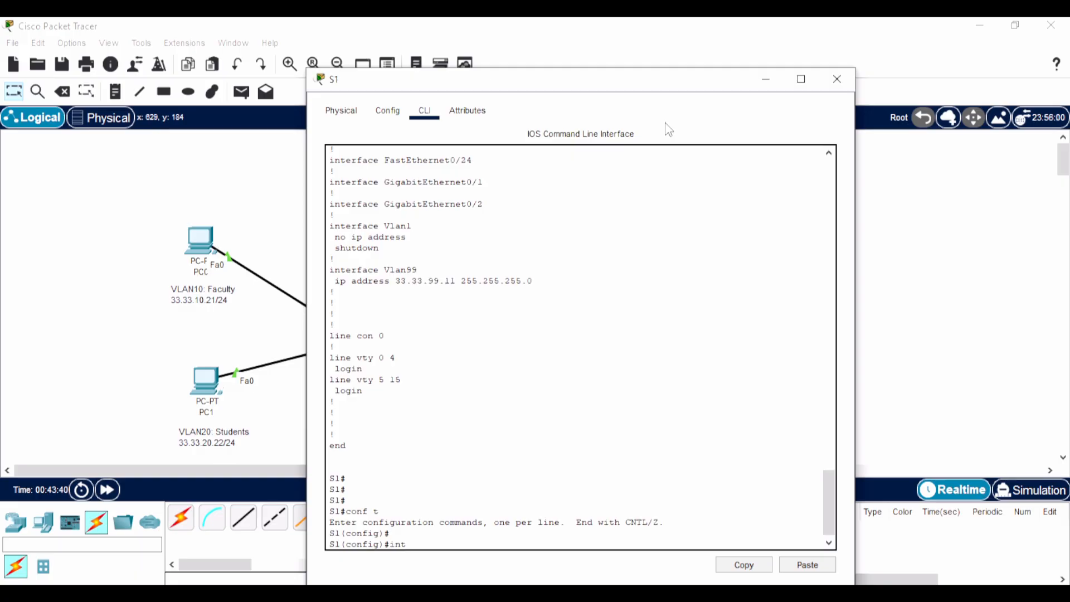
text( fa0/20-)
key(BackSpace)
key(Return)
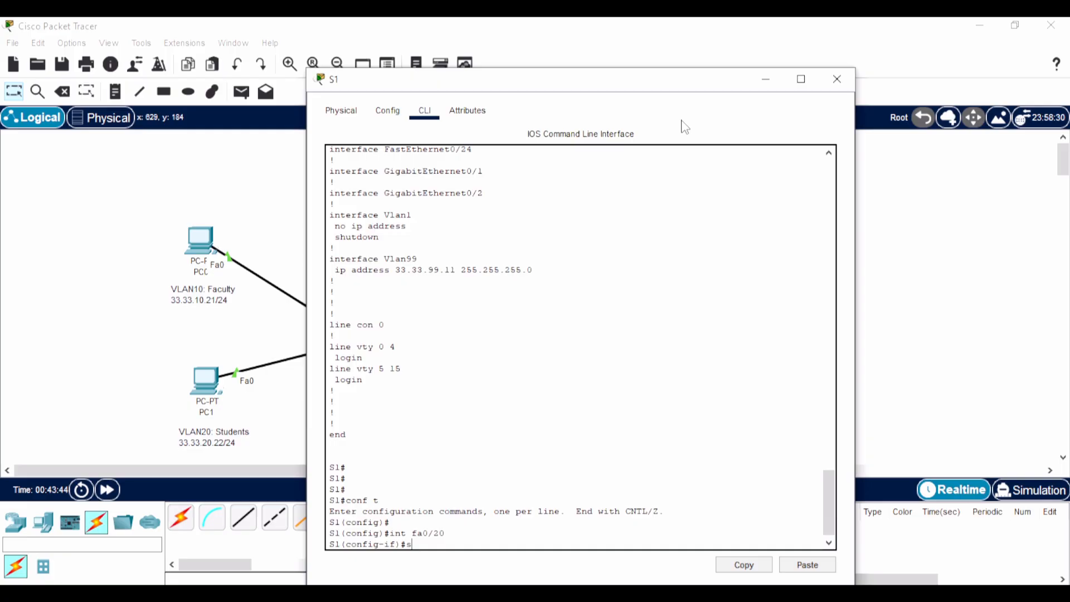
text(sw)
key(Tab)
text(t)
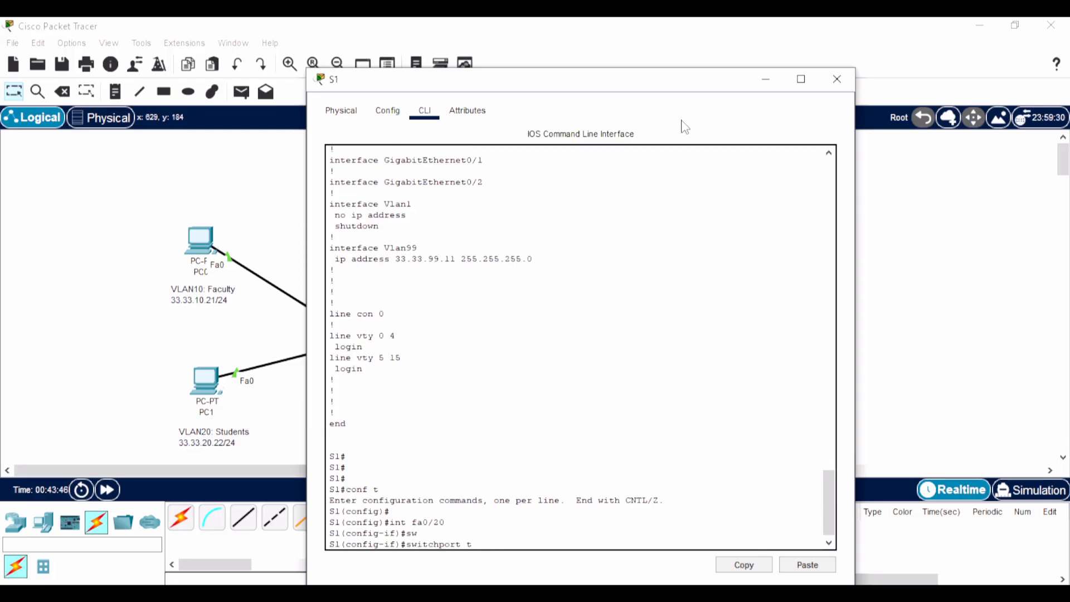
text(r)
key(Tab)
text(na)
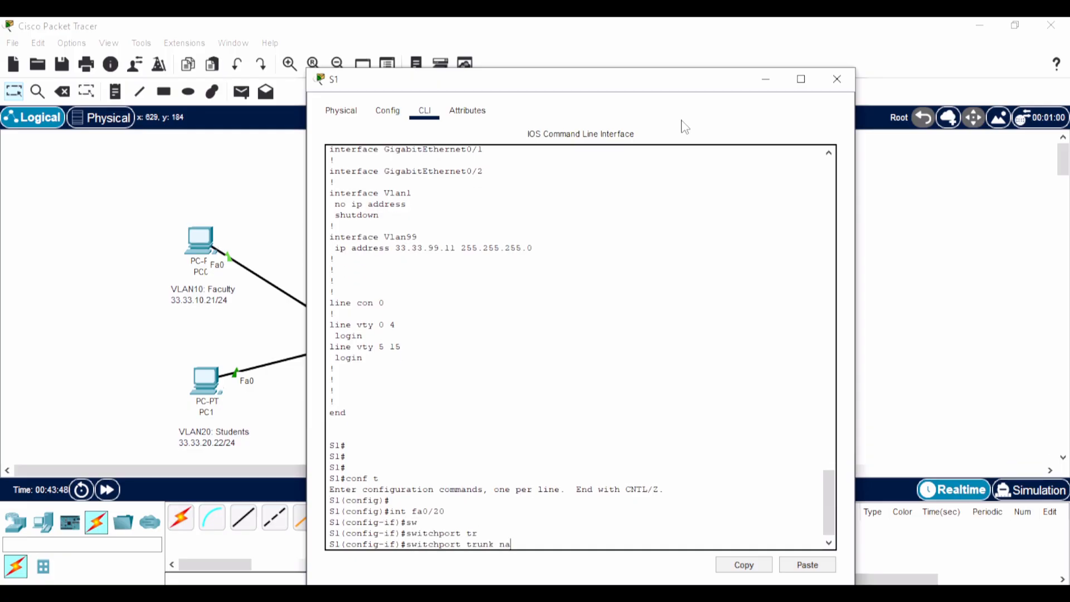
key(Tab)
text(vlan)
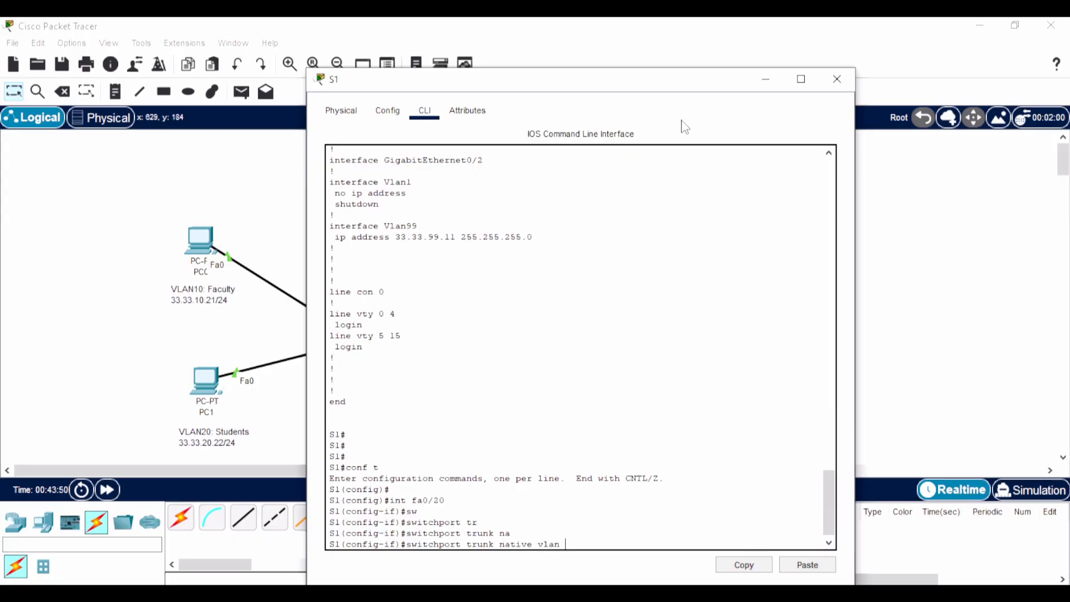
text( 99)
key(Return)
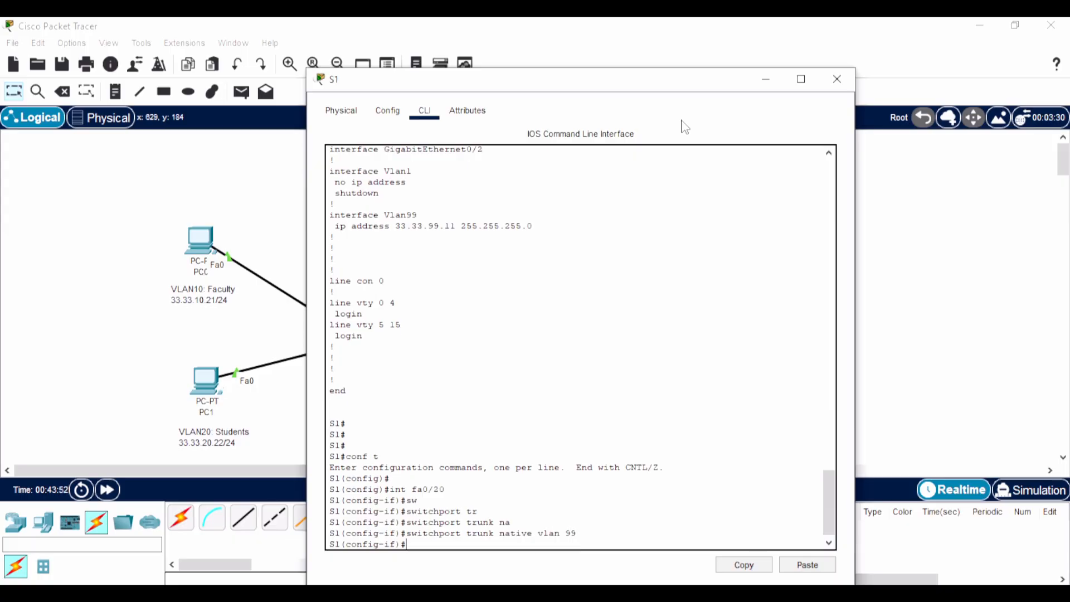
Step: Enable S1's FastEthernet0/20 interface and exit configuration mode
text(no sh)
key(Return)
text(ex)
key(Return)
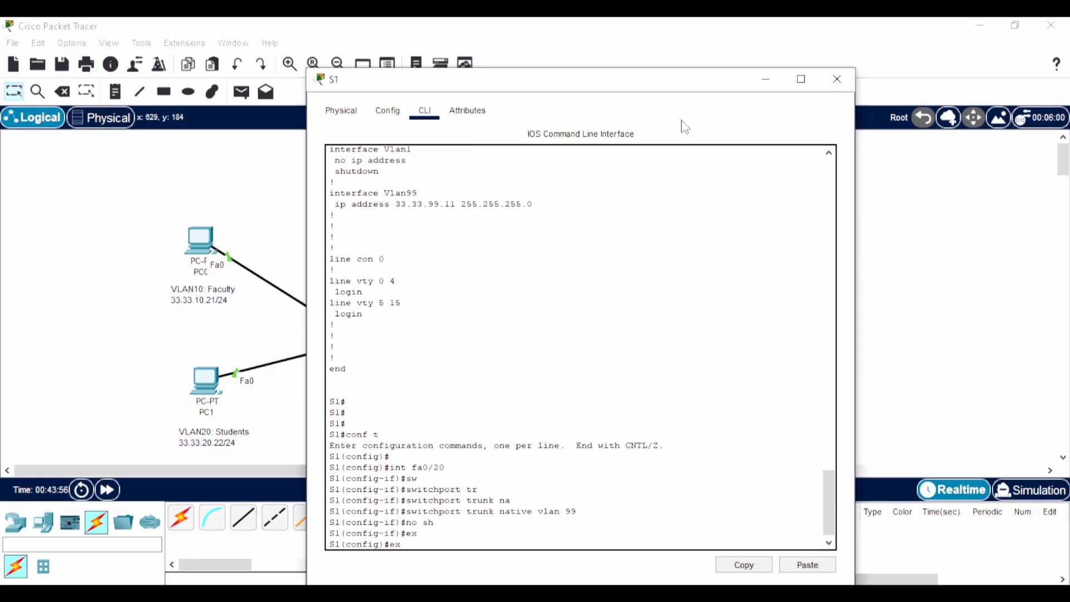
text(ex)
key(Return)
key(Return)
key(Return)
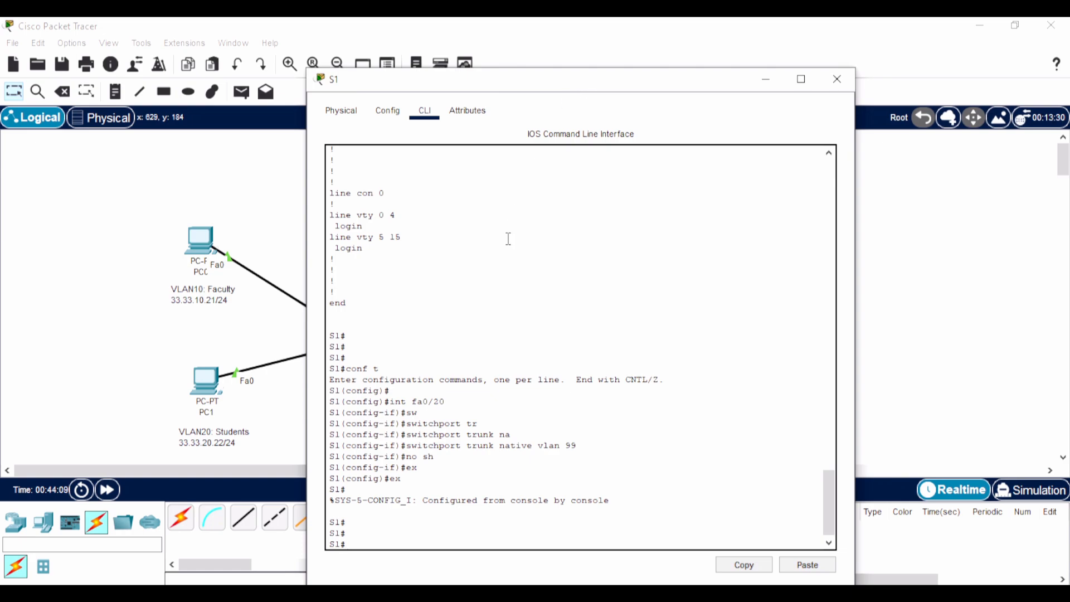
Step: Review the interface selection and native VLAN commands just entered for FastEthernet0/20
drag(452, 402, 368, 406)
click(520, 439)
drag(592, 446, 423, 446)
Step: Display S1's running configuration and check which switchport settings are listed under FastEthernet0/20
click(385, 537)
key(Return)
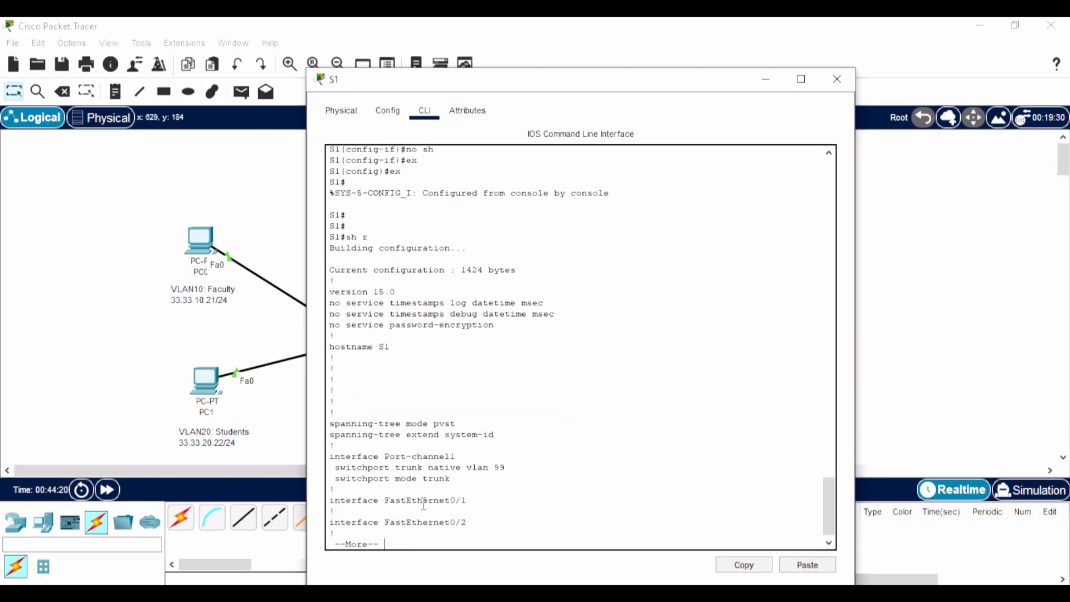
key(space)
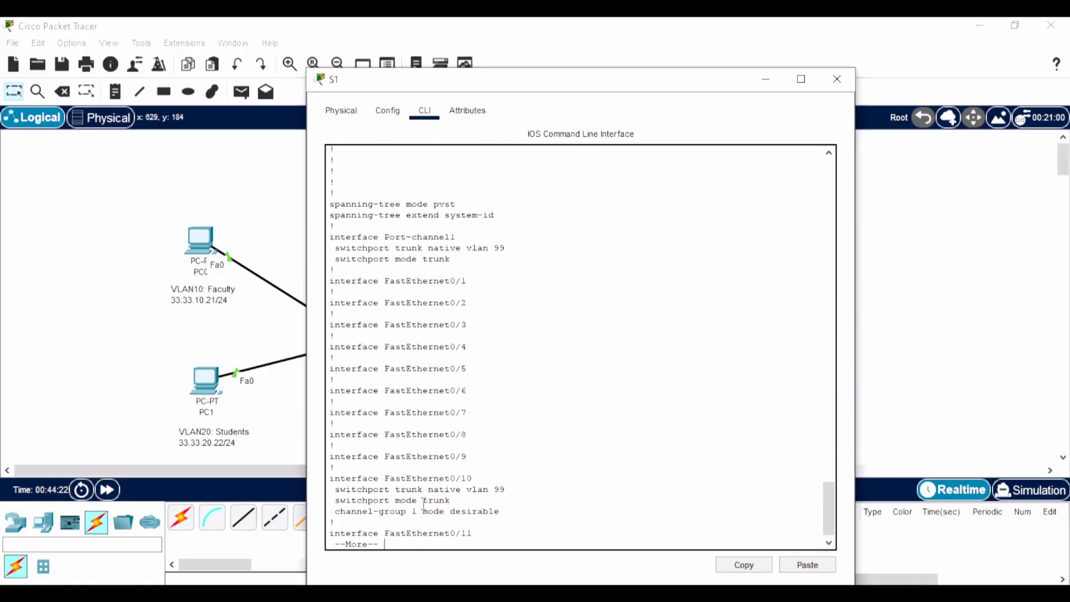
key(Return)
key(Return)
key(Return)
key(Return)
key(Return)
key(Return)
key(Return)
key(Return)
key(Return)
key(Return)
key(Return)
key(Return)
key(Return)
key(Return)
key(Return)
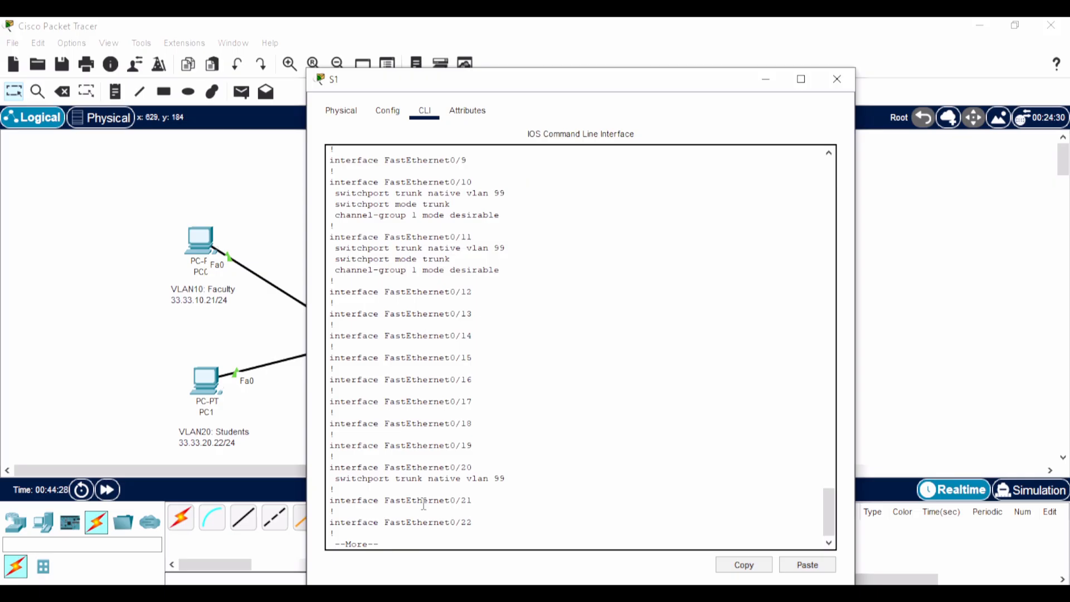
key(Return)
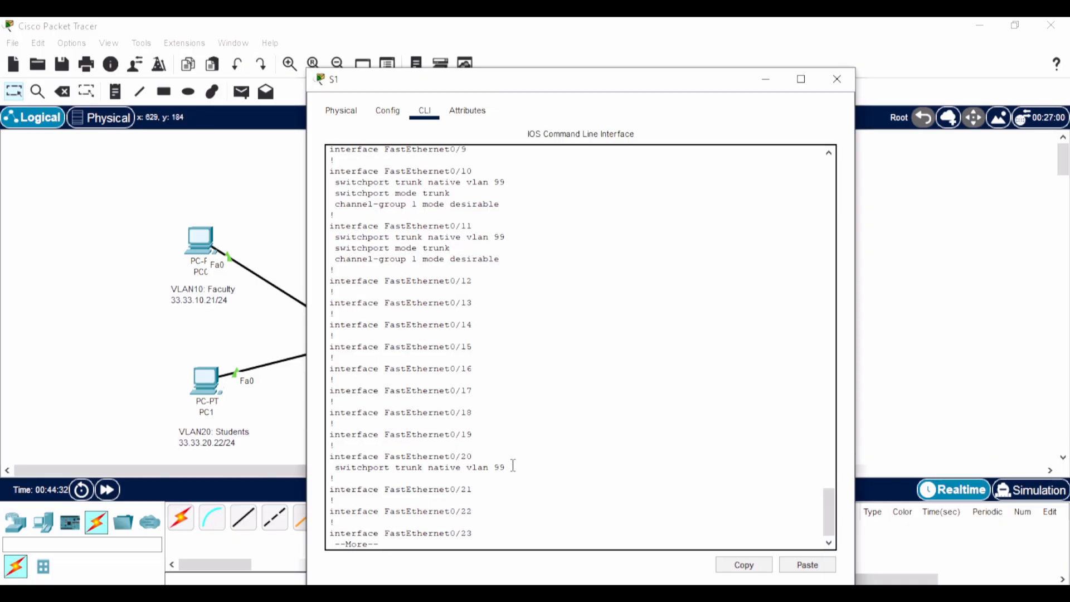
drag(509, 467, 328, 470)
Step: Advance S1's running configuration from the FastEthernet0/20 section to its end and return to the prompt
click(391, 546)
key(Return)
key(Return)
key(Return)
key(Return)
key(Return)
key(Return)
key(Return)
key(Return)
key(Return)
key(Return)
key(Return)
key(Return)
key(Return)
key(Return)
key(Return)
key(Return)
key(Return)
key(Return)
key(Return)
key(Return)
key(Return)
key(Return)
key(Return)
key(Return)
key(Return)
key(Return)
key(Return)
key(Return)
key(Return)
key(Return)
key(Return)
key(Return)
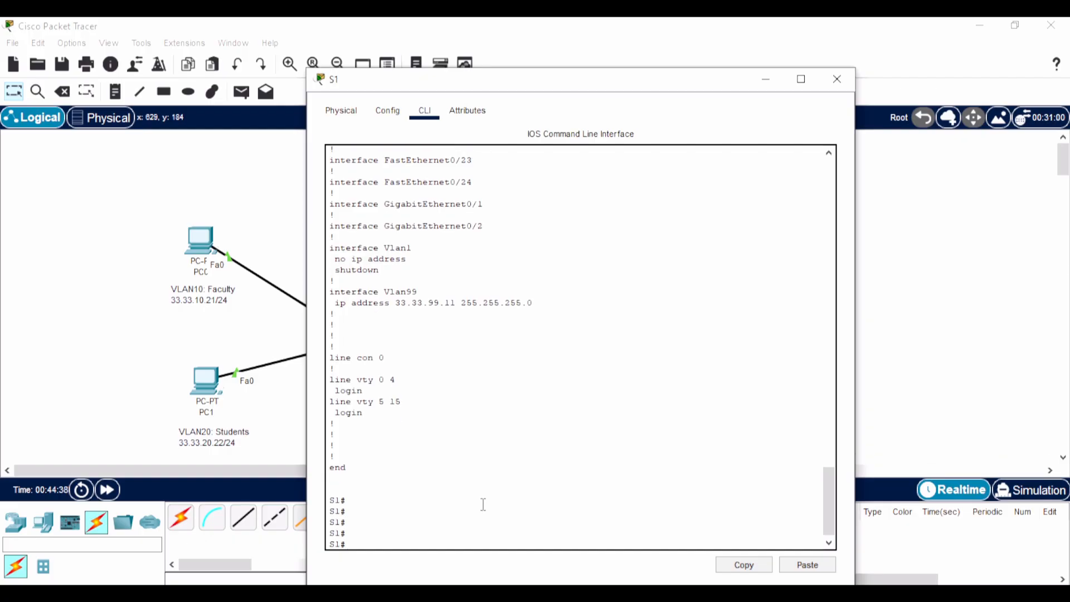
Step: Set S1's FastEthernet0/20 interface to trunk mode and end configuration mode
text(conf t)
key(Return)
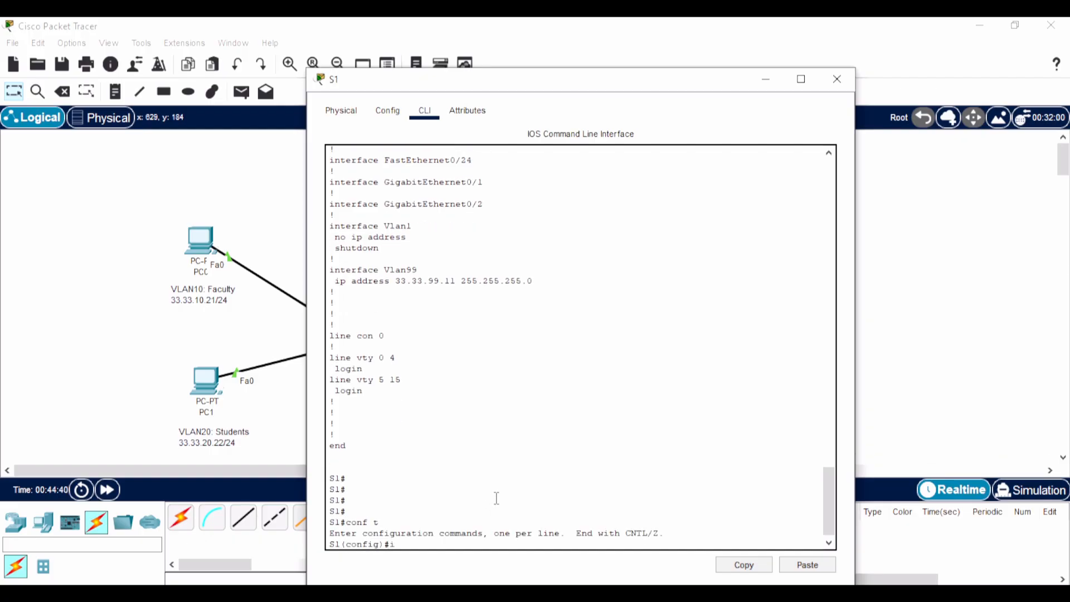
text(int fa0/20)
key(Return)
text(shw)
key(Tab)
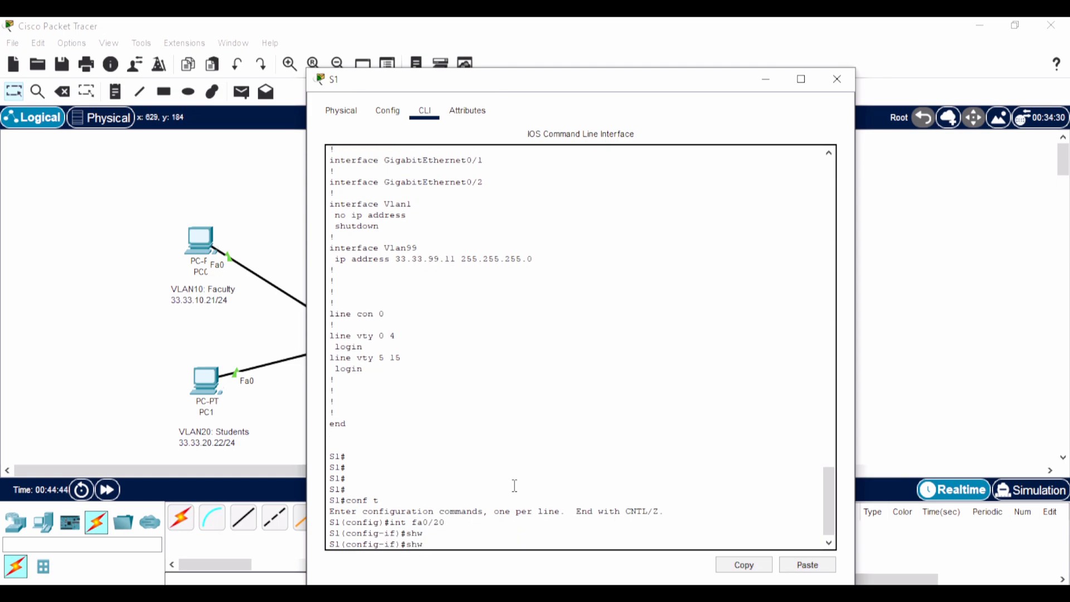
text(sw)
key(Tab)
text(mo)
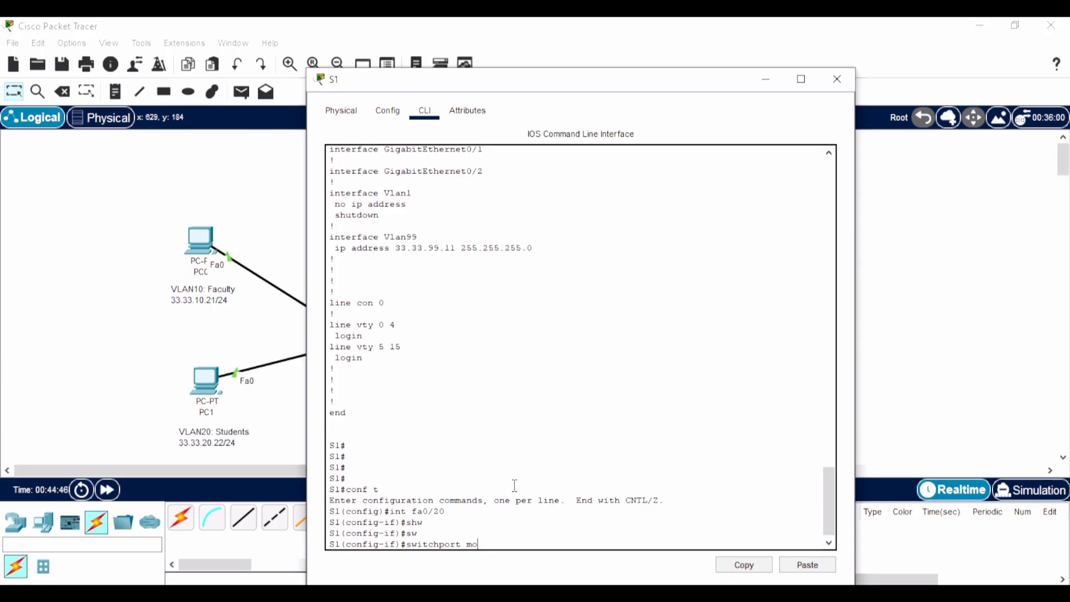
text(de tru)
key(Return)
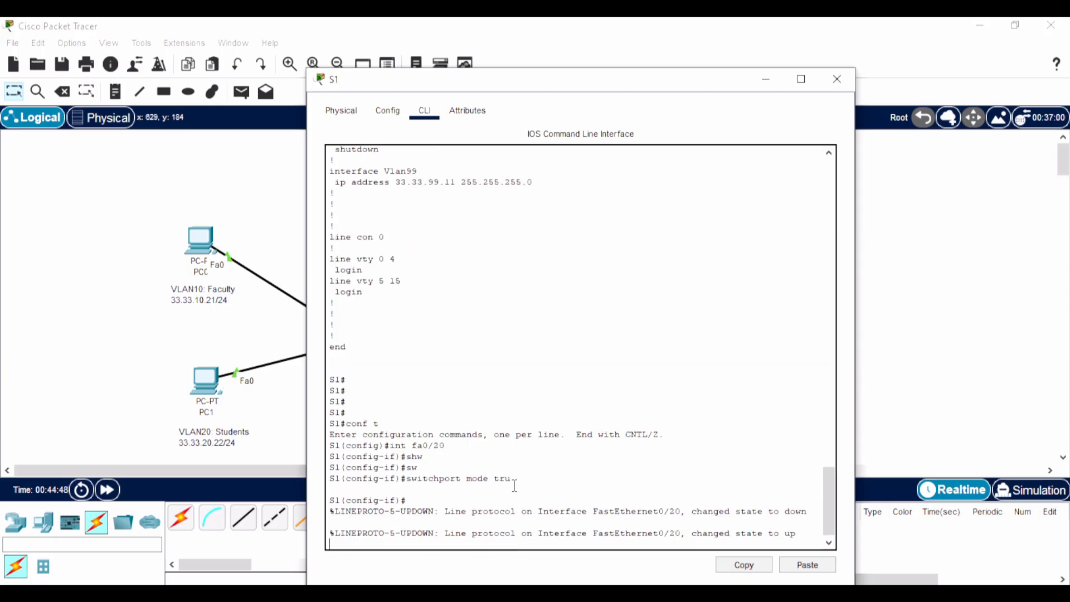
key(Return)
key(Return)
key(Return)
key(Return)
text(end)
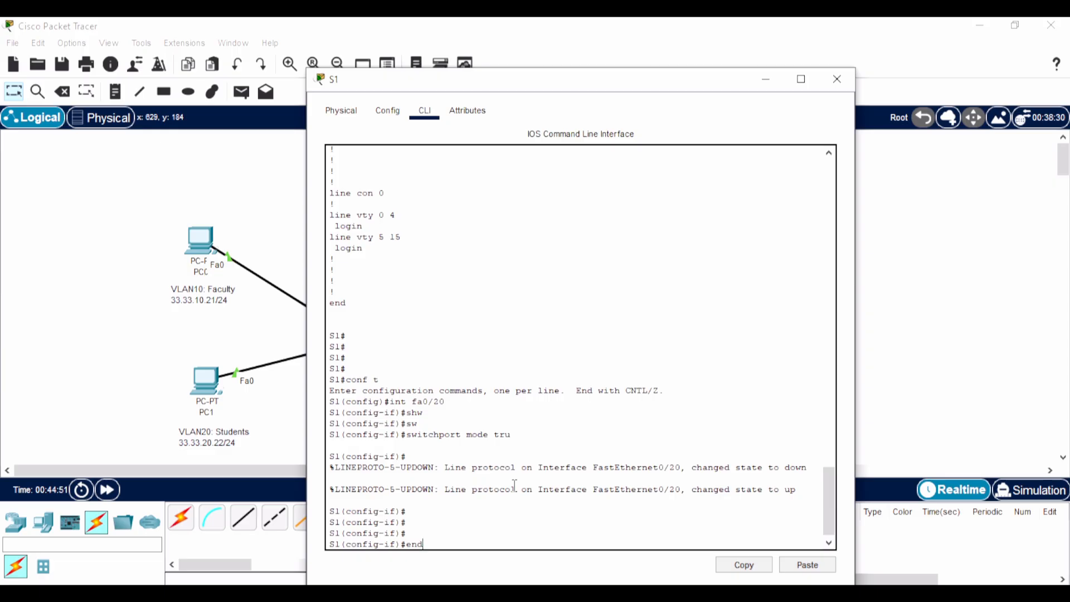
key(Return)
key(Return)
Step: Display S1's running configuration again and check the native VLAN and trunk mode lines of FastEthernet0/20
text(sh run)
key(Return)
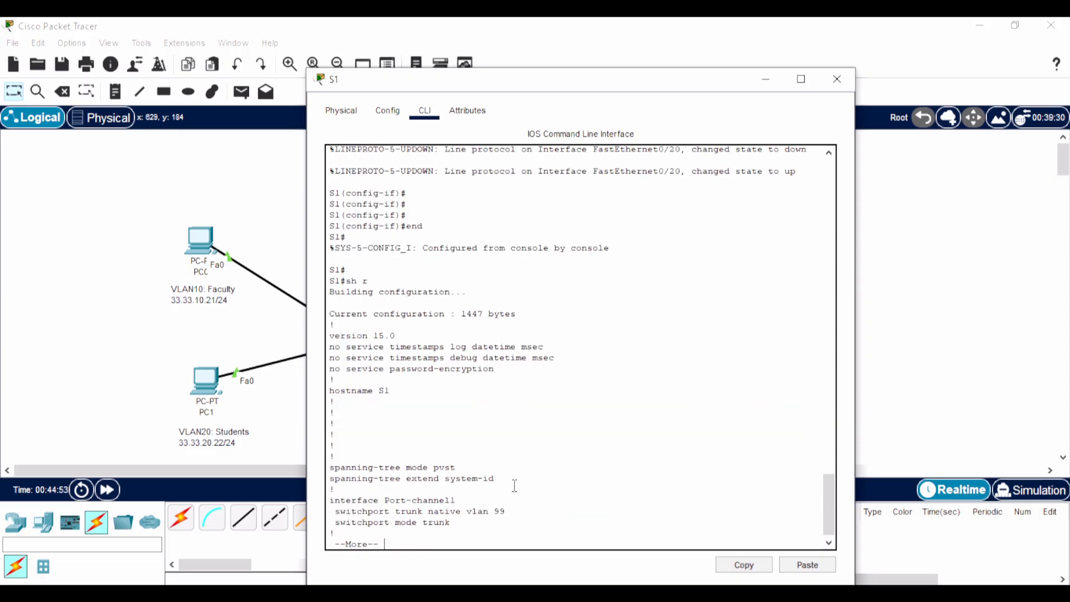
key(Return)
key(Return)
key(Return)
key(Return)
key(Return)
key(Return)
key(Return)
key(Return)
key(Return)
key(Return)
key(Return)
key(Return)
key(Return)
key(Return)
key(Return)
key(Return)
key(Return)
key(Return)
key(Return)
key(Return)
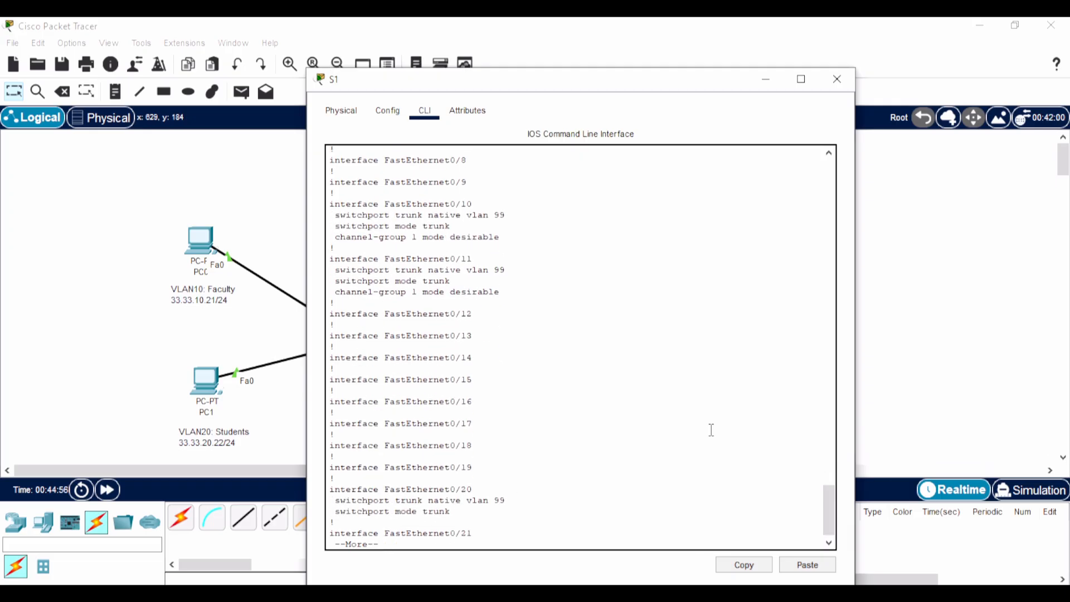
drag(460, 513, 321, 518)
drag(515, 507, 330, 500)
click(466, 512)
key(space)
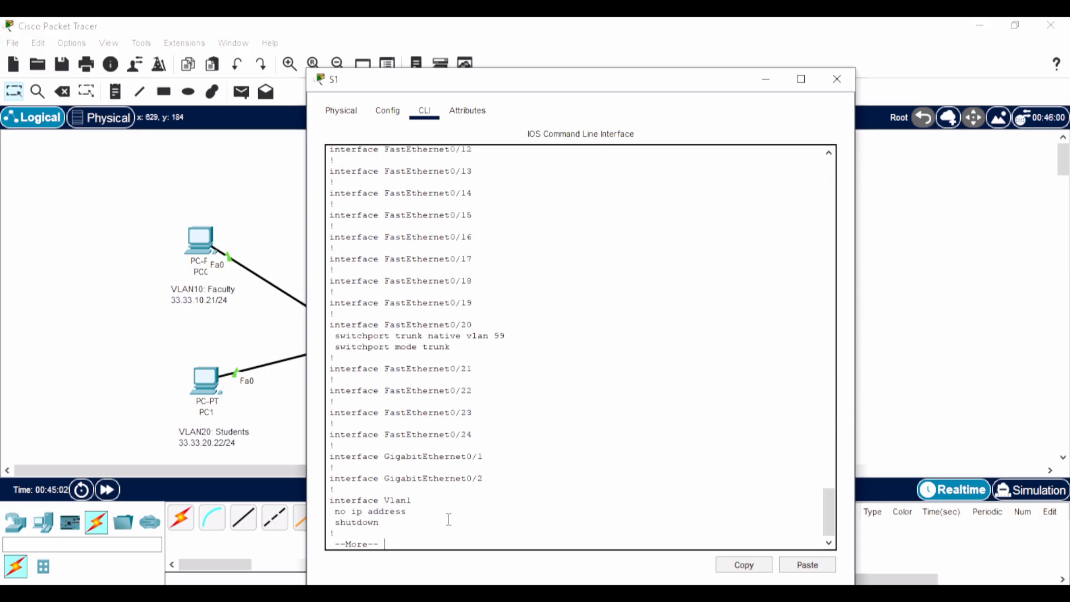
Step: Advance S1's running configuration to its end, return to the prompt and close S1's window
key(space)
key(space)
key(Return)
key(Return)
key(Return)
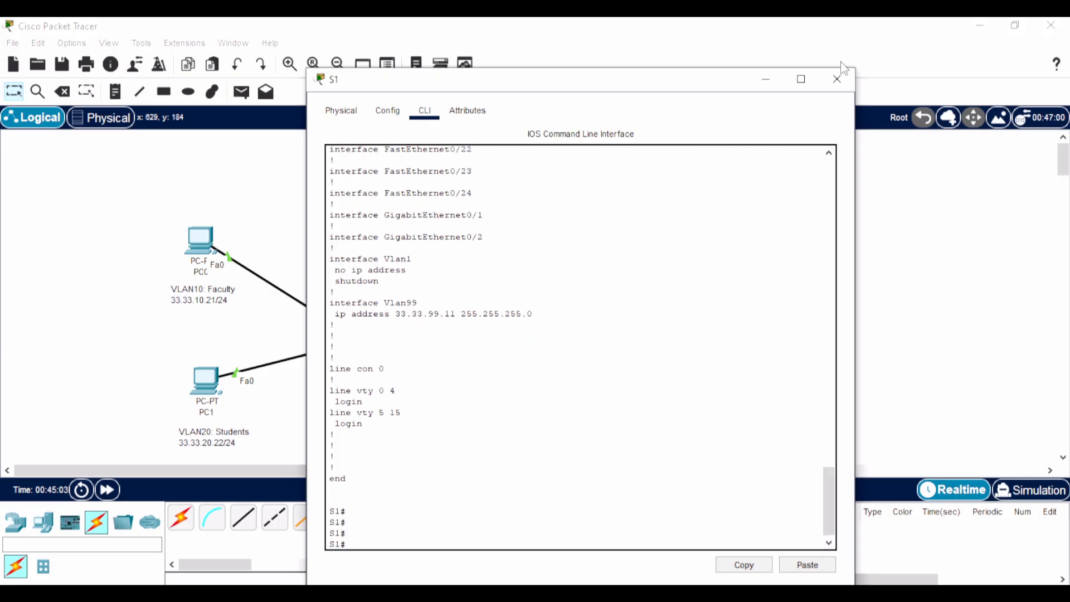
click(837, 79)
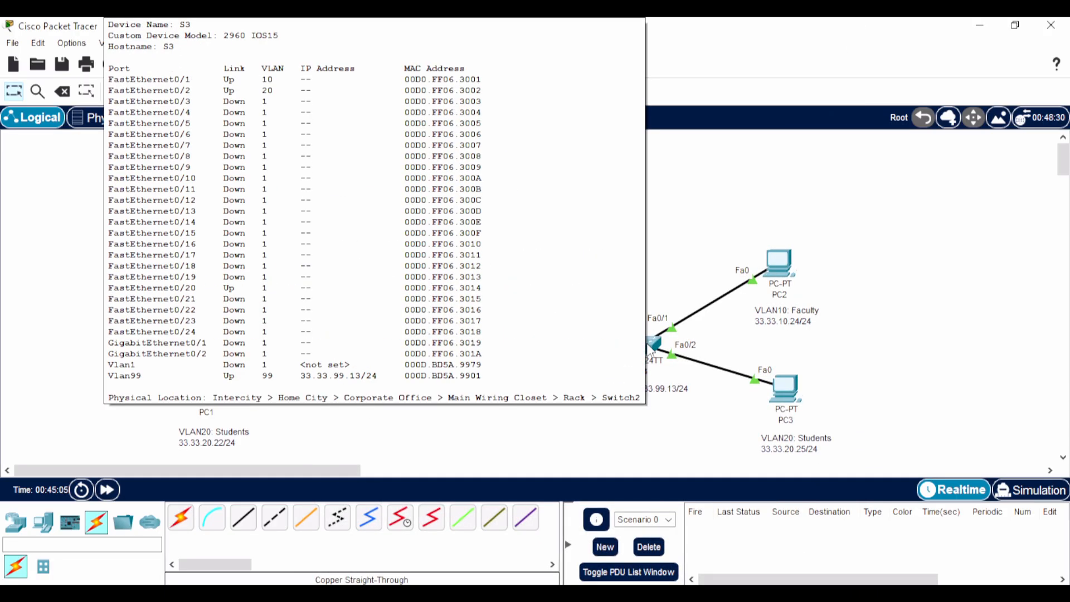
Step: Open S3's command line and enter interface configuration for FastEthernet0/20
click(652, 348)
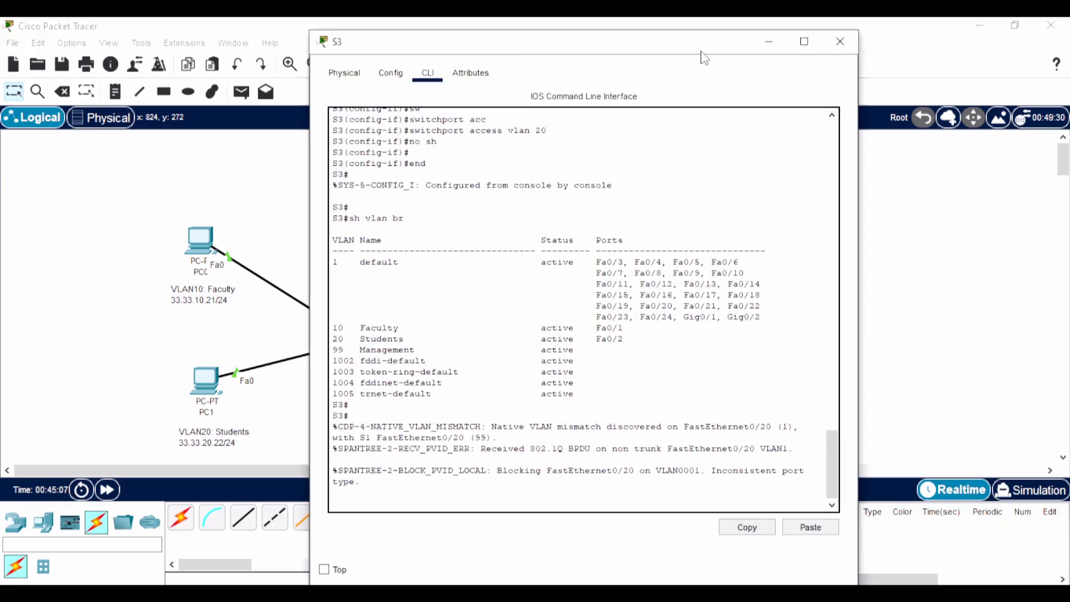
drag(702, 53, 645, 34)
key(Return)
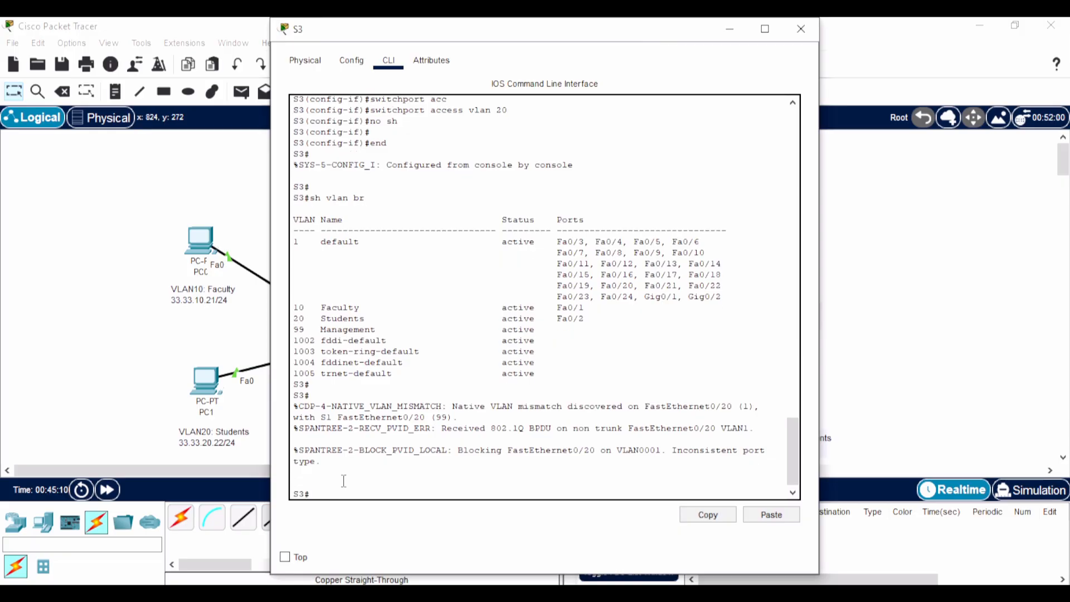
key(Return)
key(Return)
text(con)
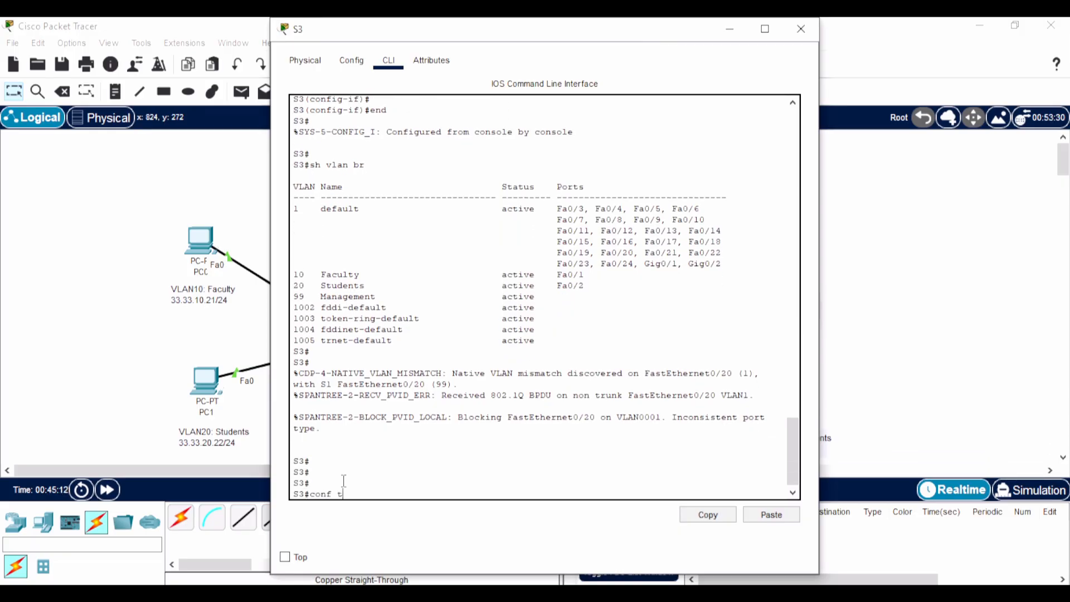
text(f t)
key(Return)
text(int fa)
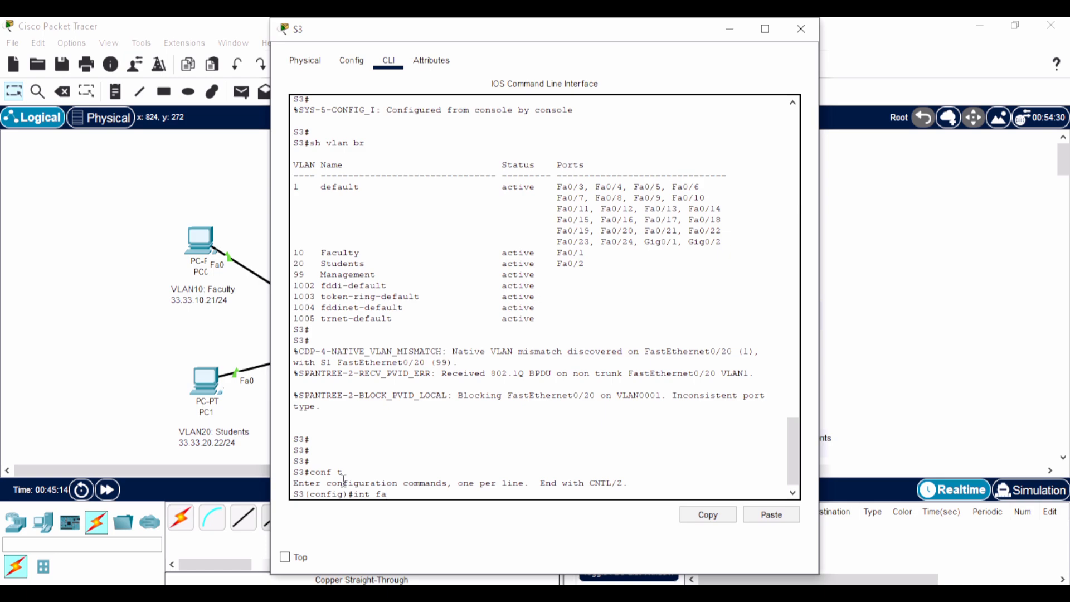
text(0/20)
key(Return)
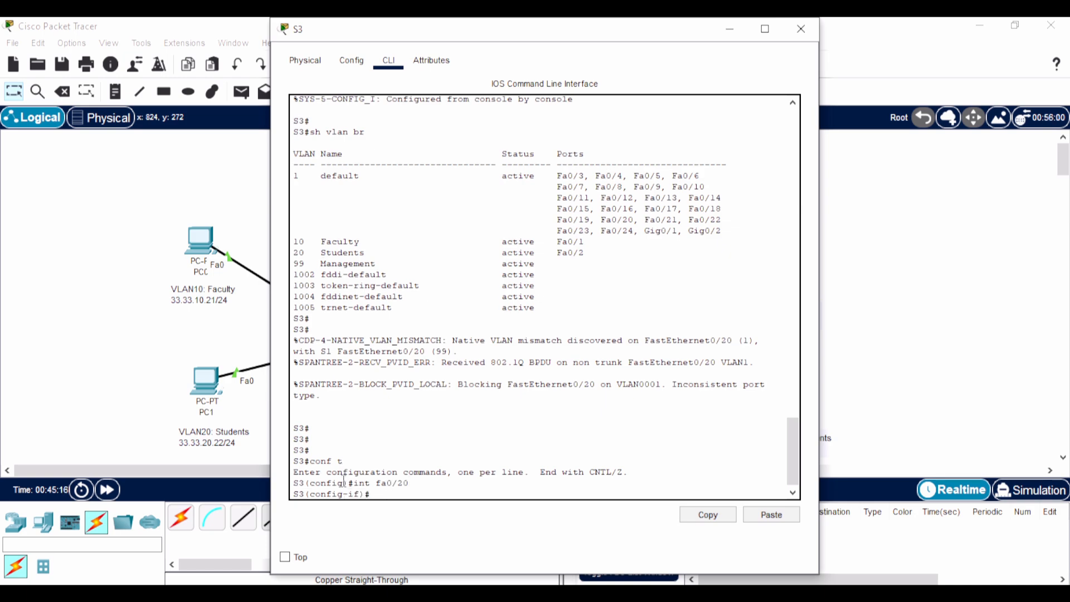
Step: Set S3's FastEthernet0/20 interface to trunk mode
text(shw)
key(Tab)
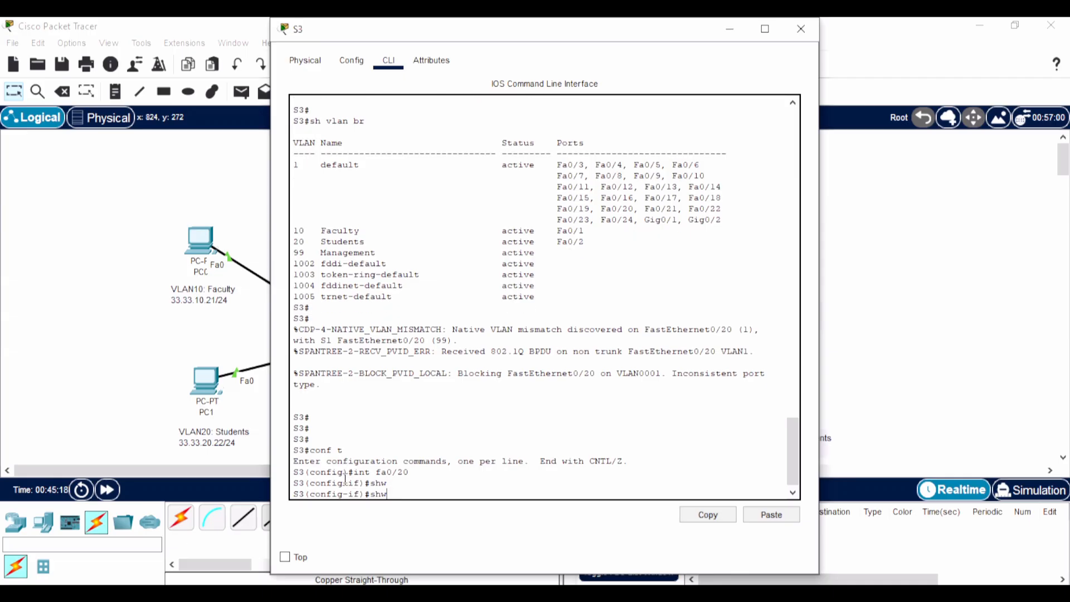
key(Return)
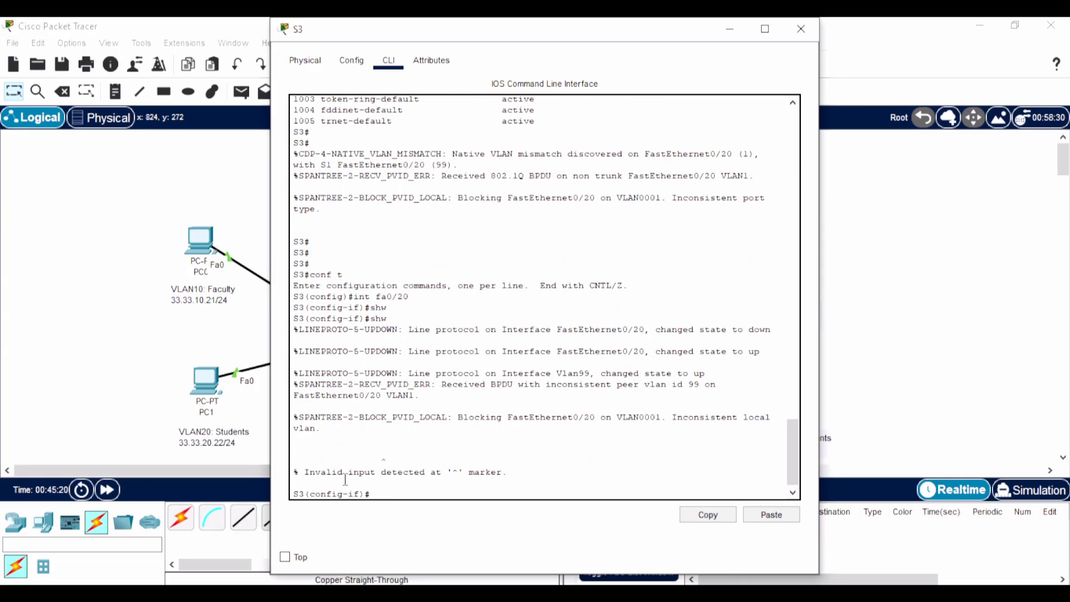
text(sw)
key(Tab)
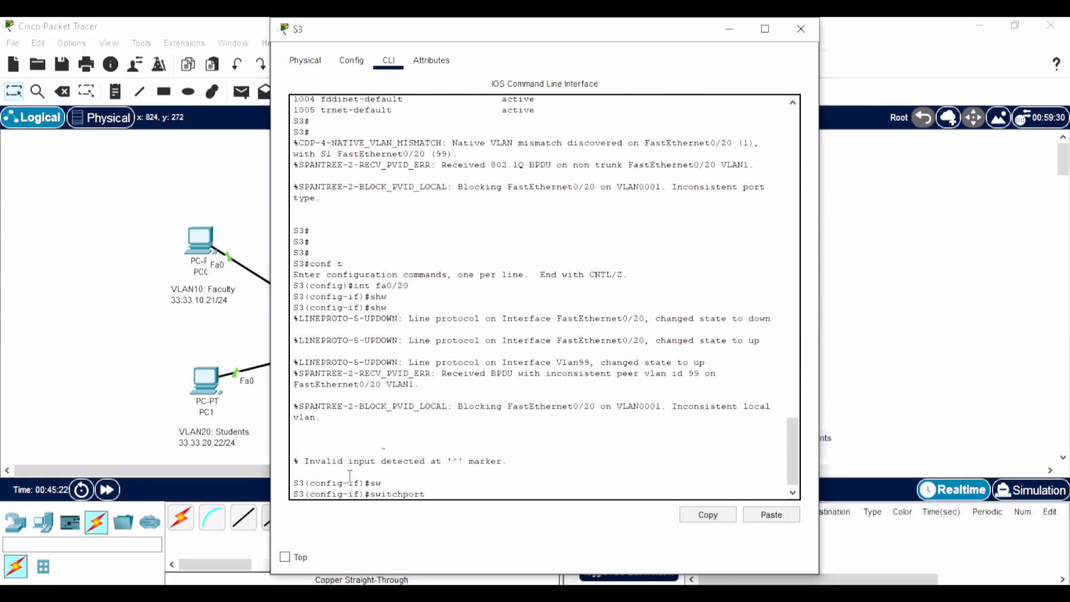
text(mode tr)
key(Tab)
key(Return)
Step: Set native VLAN 99 on S3's FastEthernet0/20 trunk, enable the interface with no shutdown and end configuration mode
text(sw)
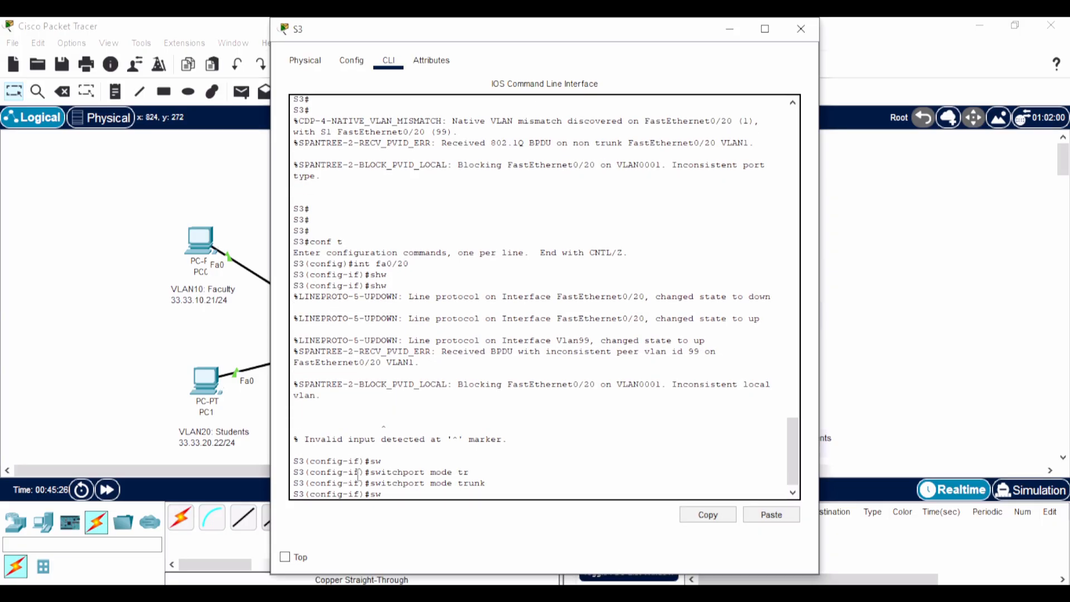
key(Tab)
text(tr)
key(Tab)
text(na)
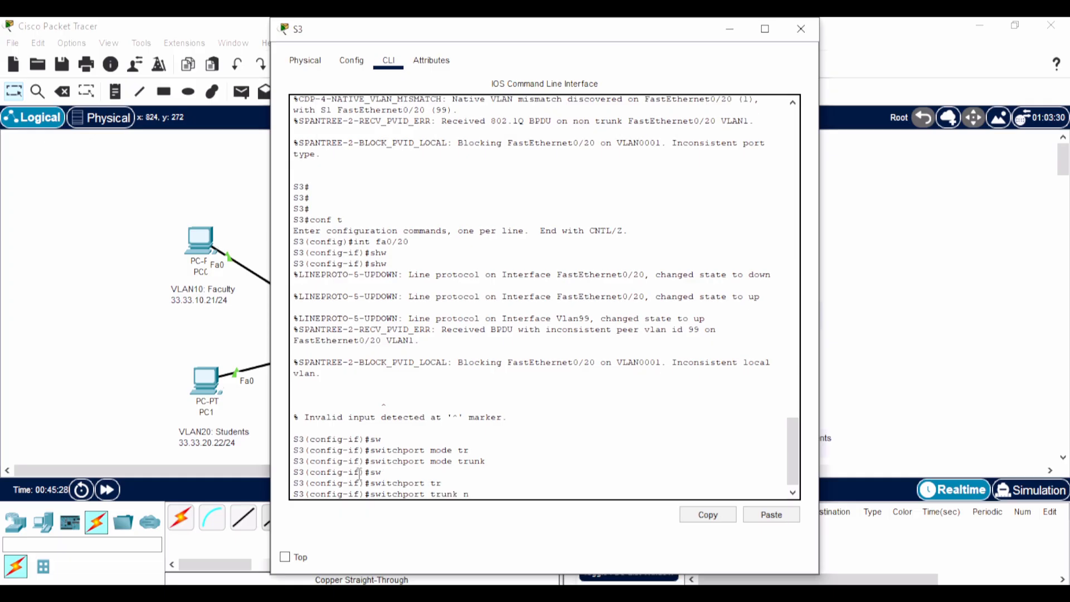
key(Tab)
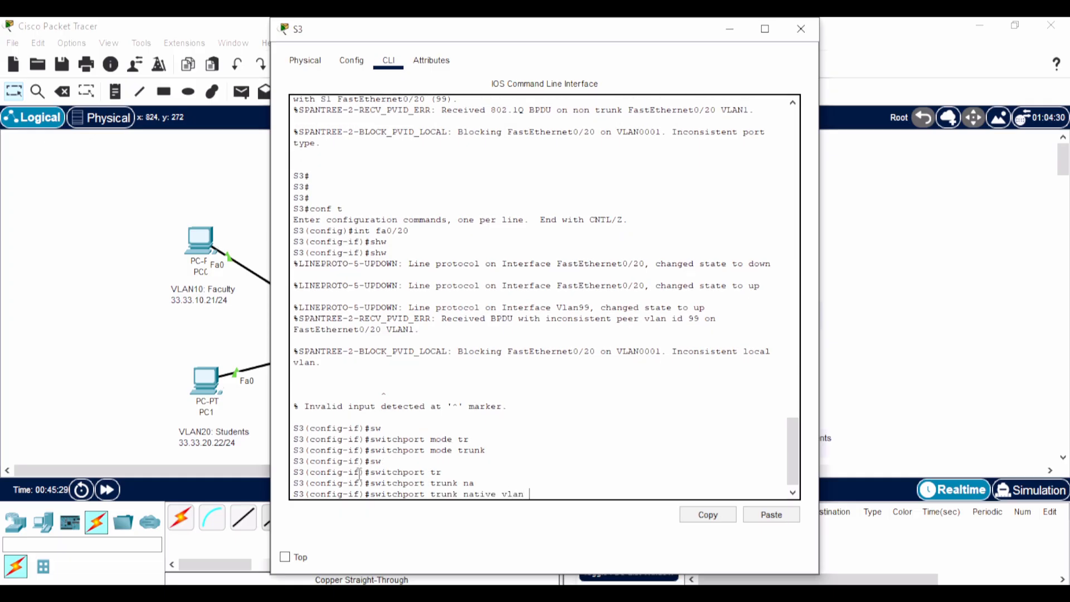
text(99)
key(Return)
text(nfig-if)#n)
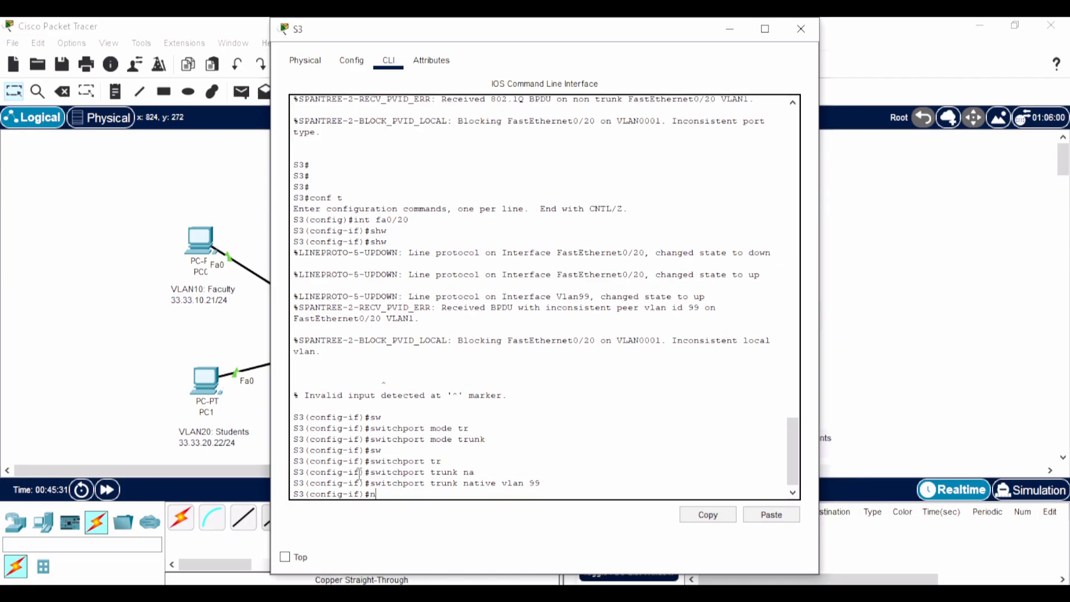
text(o s)
text(h)
key(Return)
key(Return)
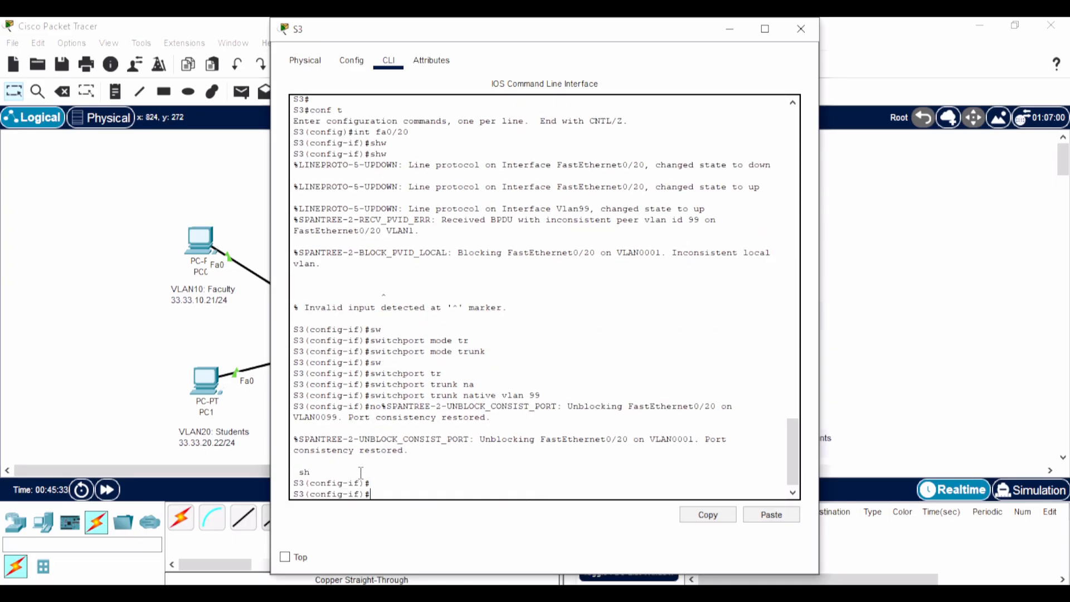
text(end)
key(Return)
key(Return)
key(Return)
Step: Display S3's running configuration, check the trunk lines of FastEthernet0/20 through to the Vlan99 section, and close S3's window
text(s)
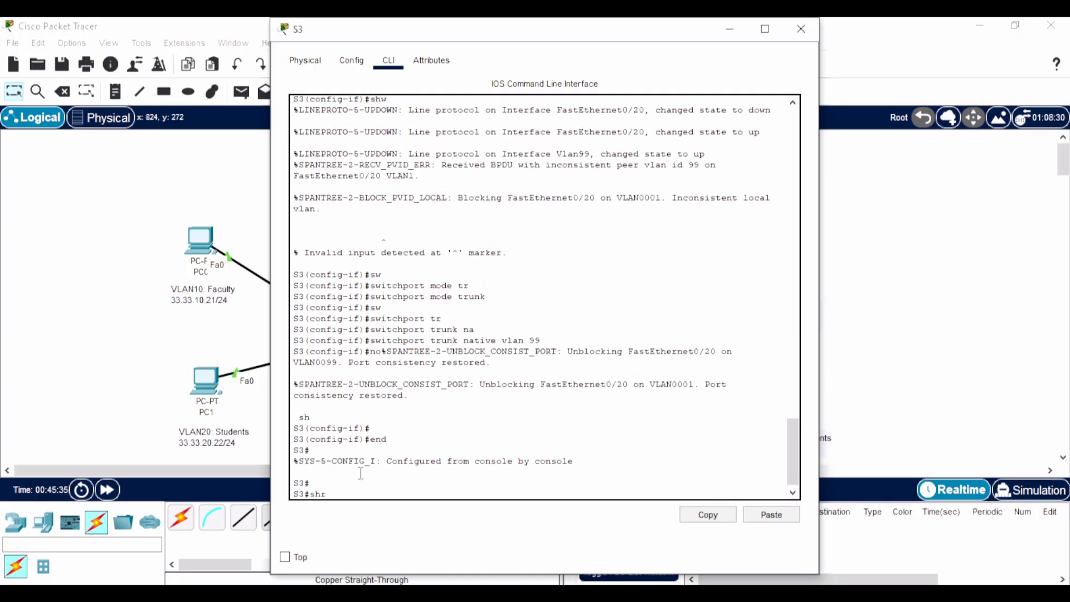
text(h run)
key(Return)
key(space)
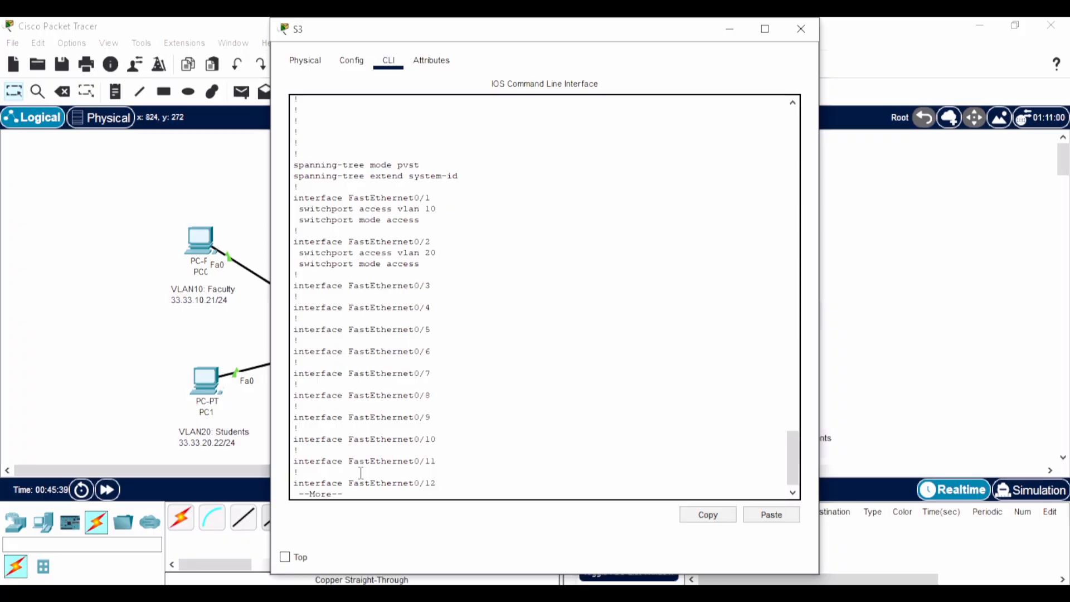
key(space)
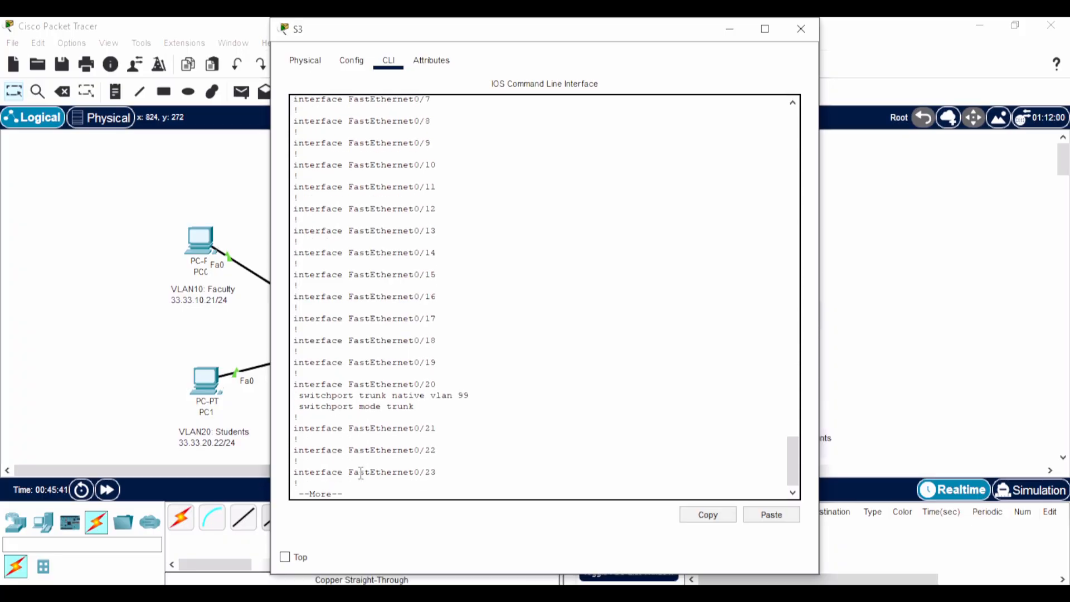
key(Return)
key(Return)
key(Return)
key(Return)
key(Return)
key(Return)
key(Return)
key(Return)
key(Return)
key(Return)
key(Return)
key(Return)
key(Return)
key(Return)
key(Return)
key(Return)
key(Return)
key(Return)
key(Return)
key(Return)
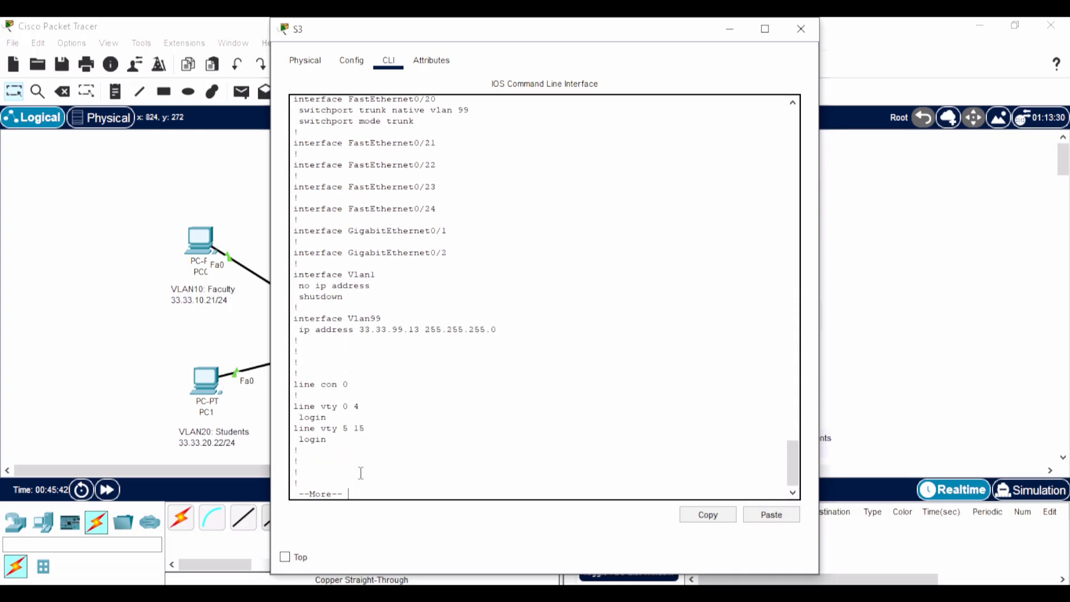
click(801, 28)
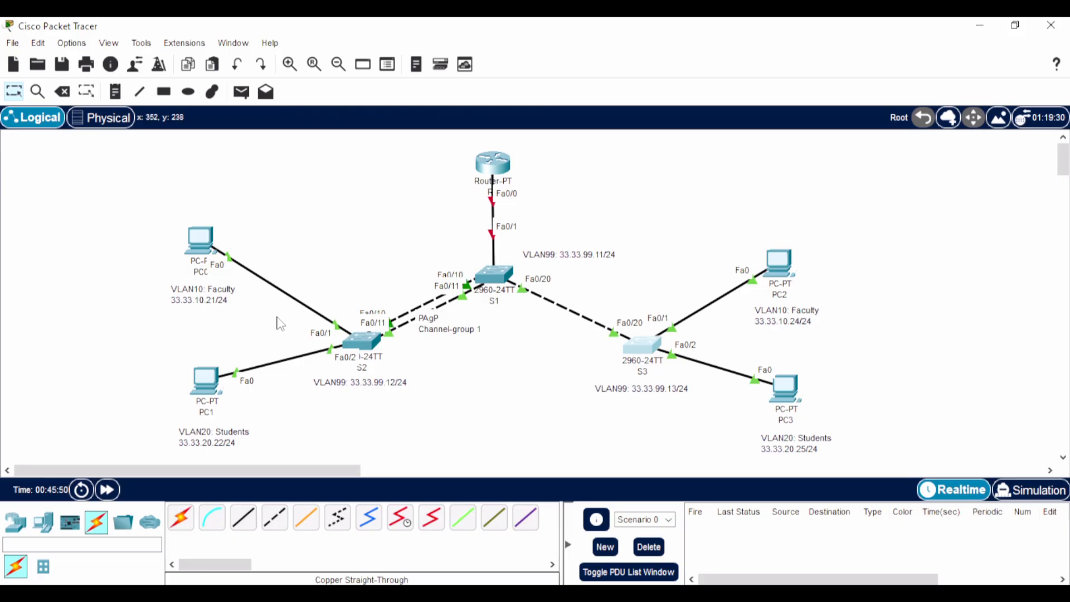
Step: Test same-VLAN connectivity by sending simple PDUs from PC0 to PC2 and from PC1 to PC3
click(243, 94)
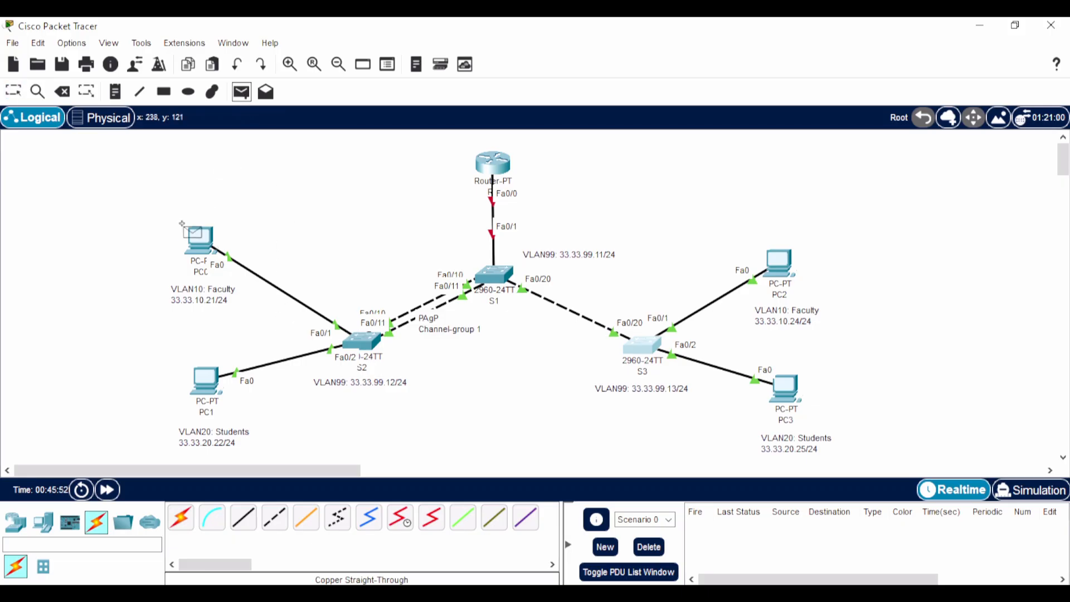
click(201, 239)
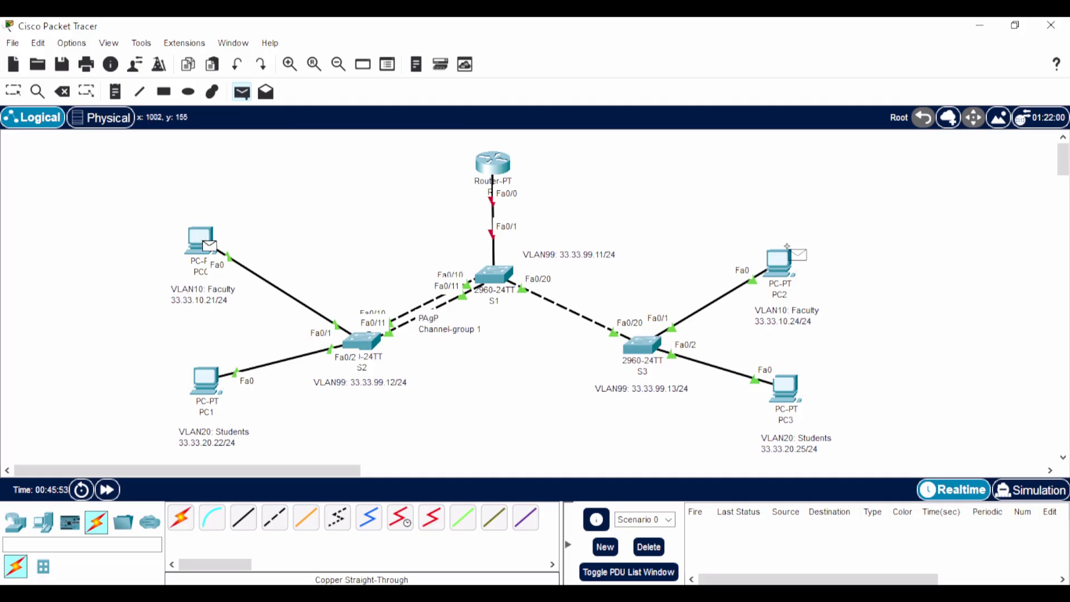
click(772, 258)
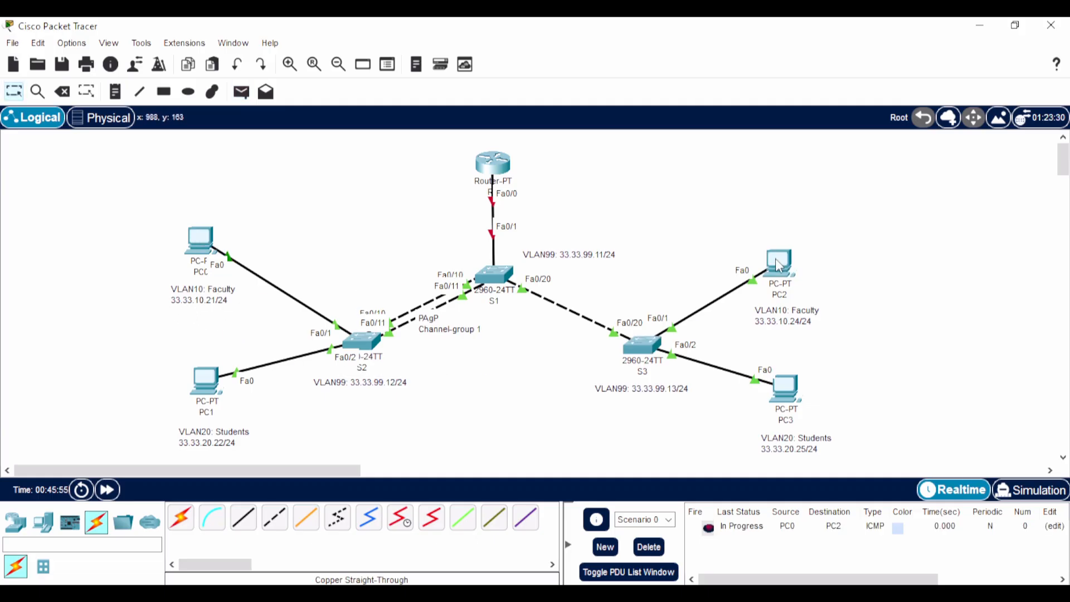
click(203, 379)
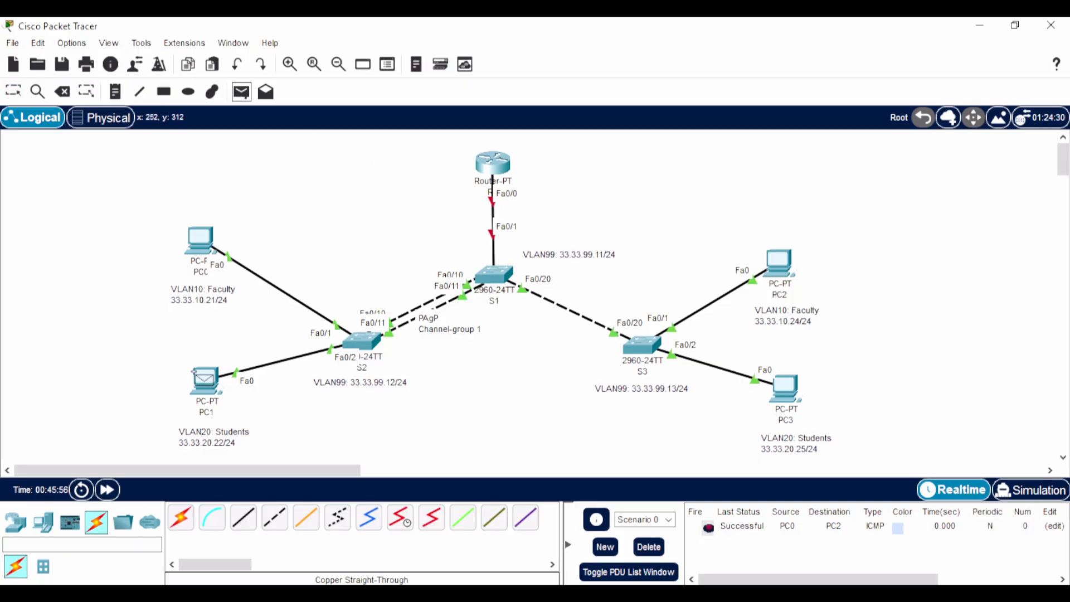
click(780, 393)
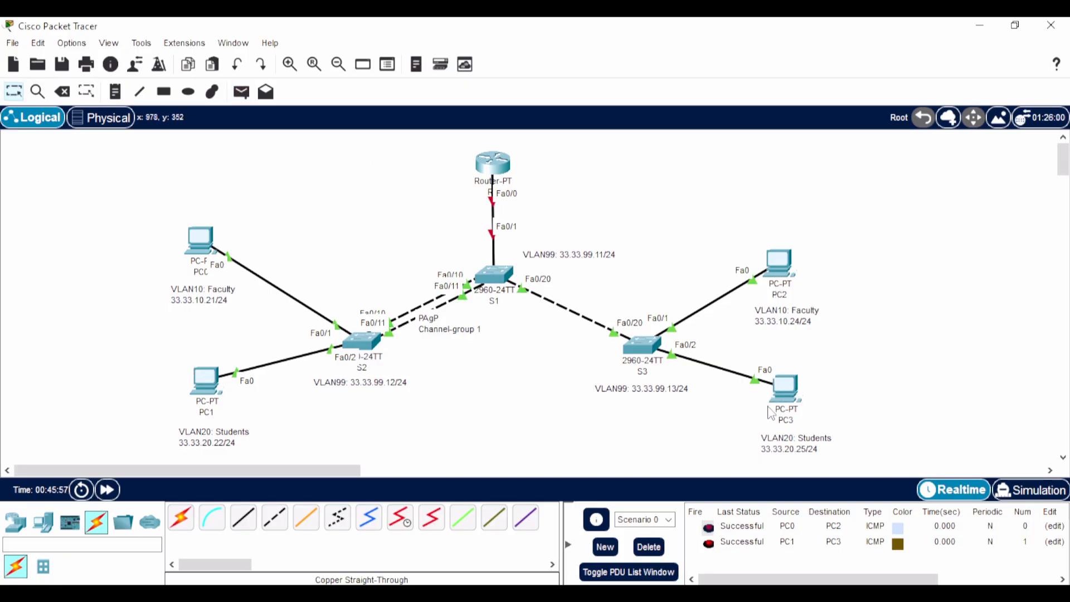
Step: Test inter-VLAN connectivity with simple PDUs from PC0 to PC1 and PC2 to PC3, and delete the PDU scenario
click(240, 91)
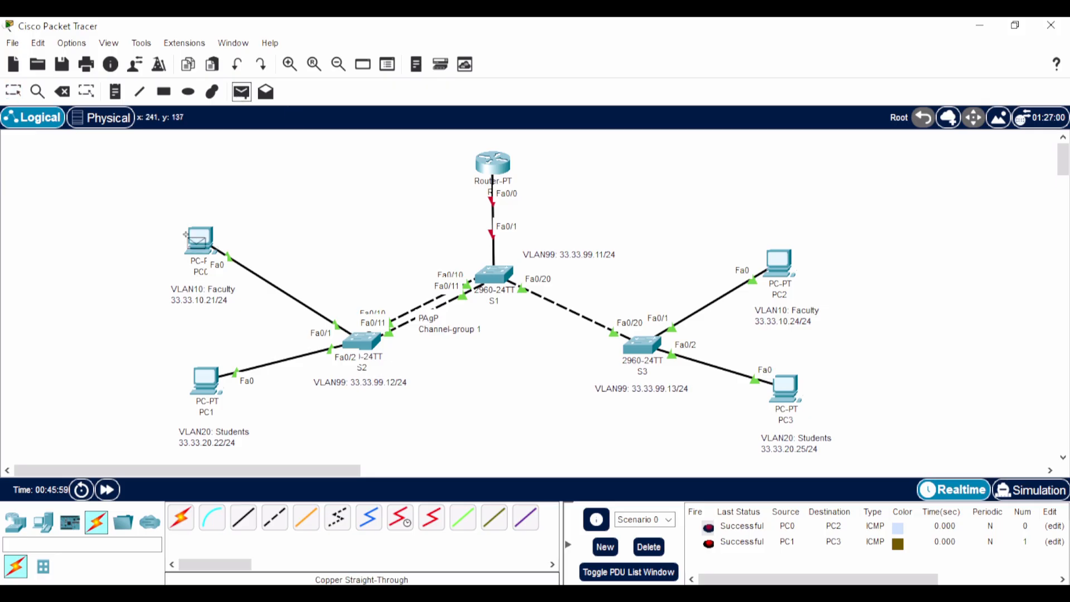
click(199, 241)
click(206, 381)
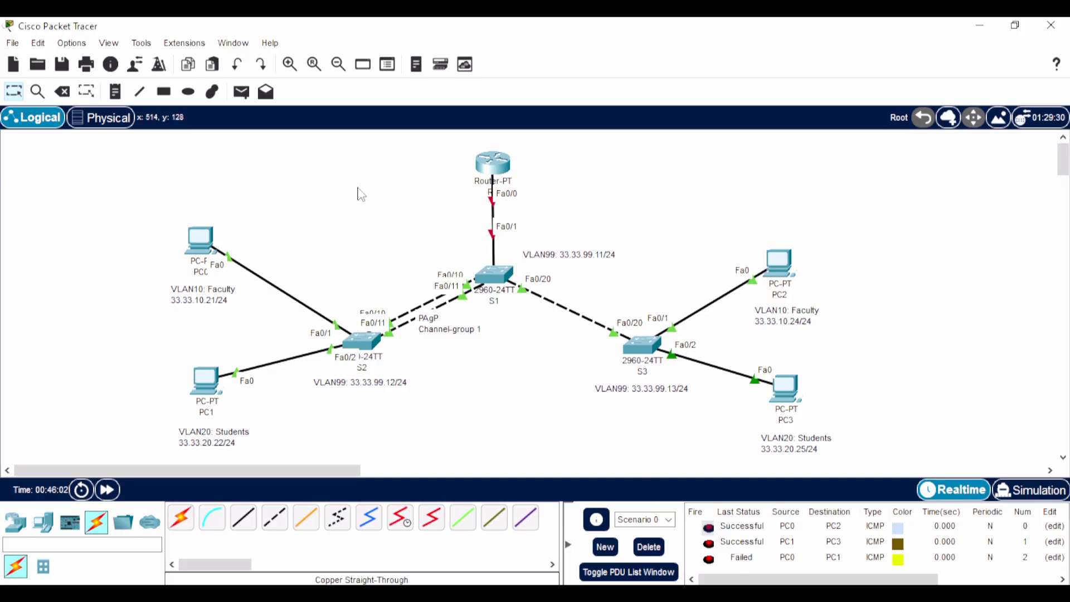
click(241, 91)
click(776, 257)
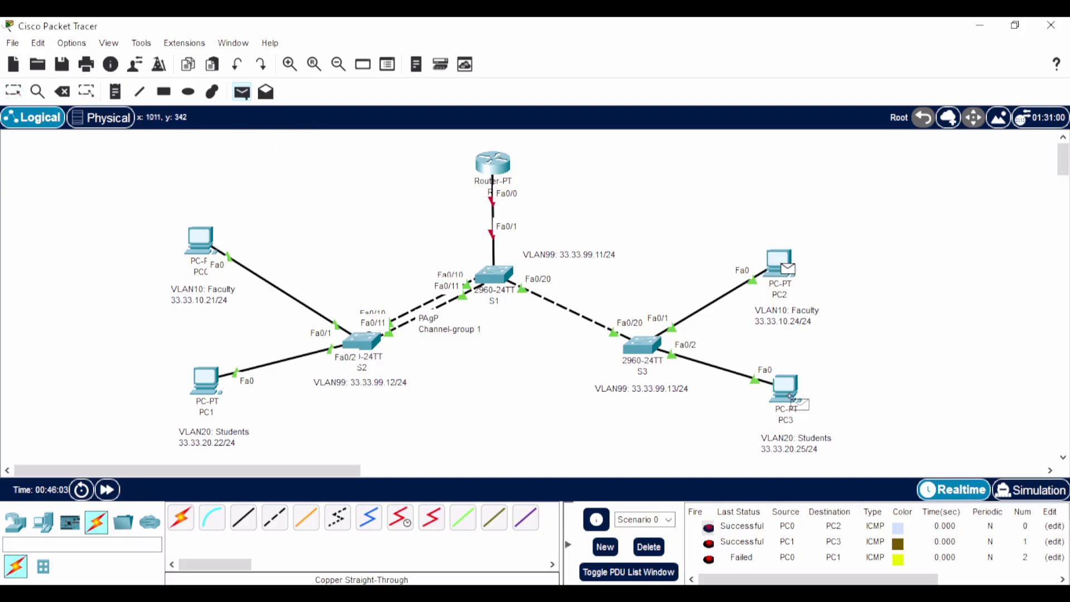
click(785, 388)
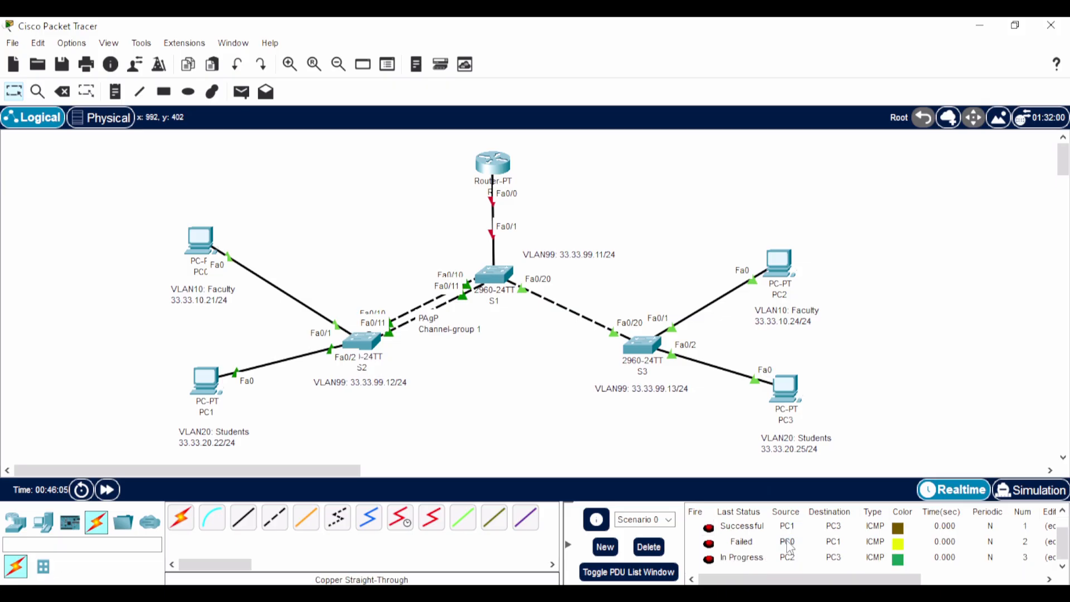
click(653, 549)
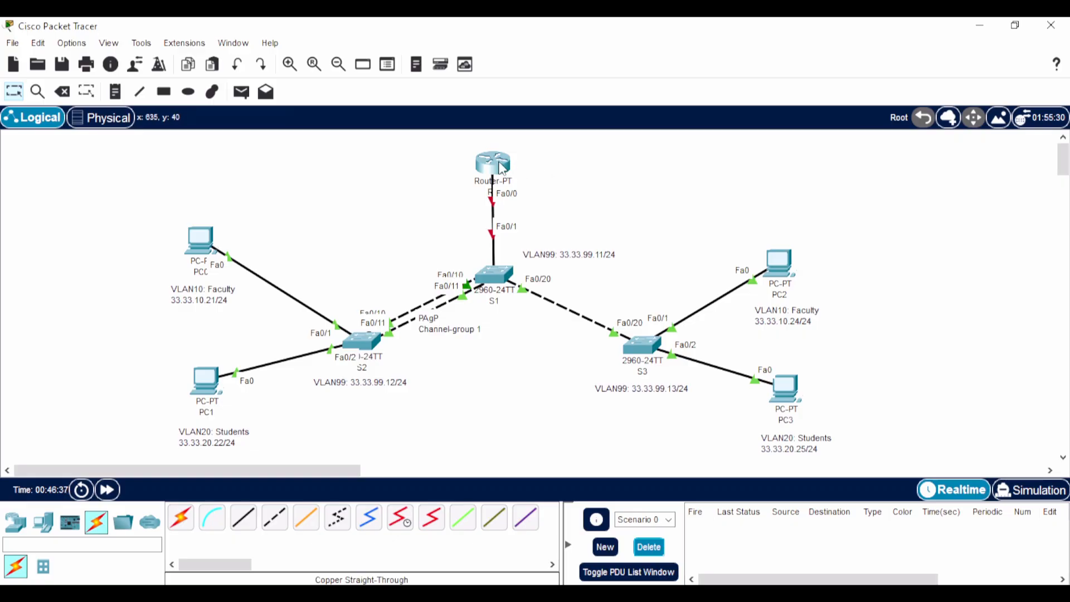
Step: Add the text note "Router-on-a-stick" beside the router in the topology
mouse_move(513, 169)
key(n)
click(545, 184)
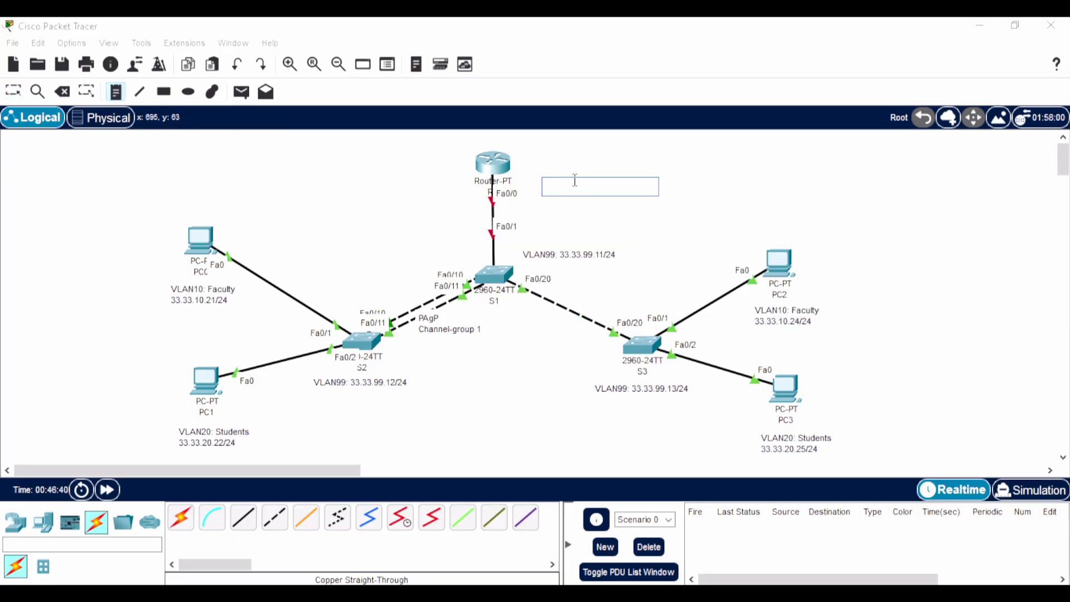
text(Router)
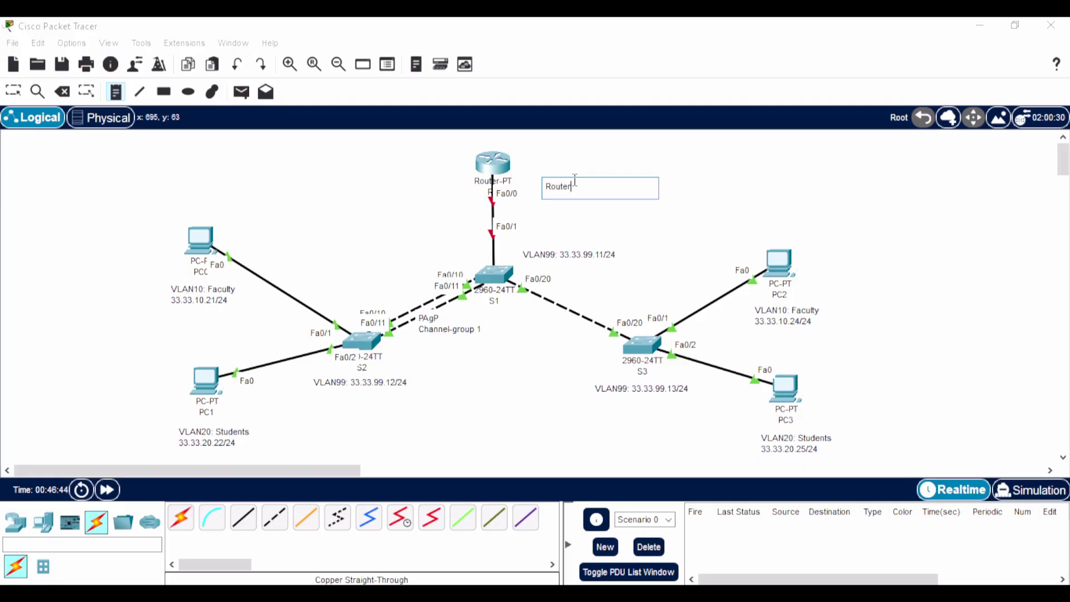
text(-on-a-stick)
click(12, 93)
mouse_move(590, 189)
mouse_down()
mouse_move(569, 182)
mouse_move(590, 190)
mouse_up()
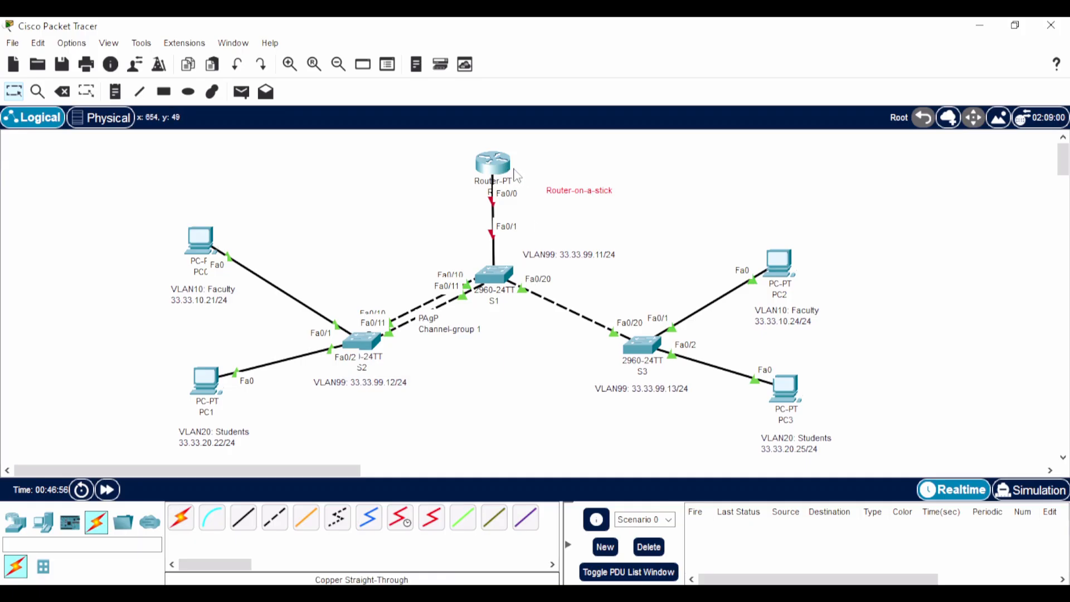
Step: Switch to topology.pdf to consult the router's interface configuration table, and return to Packet Tracer for R1's command line
click(440, 594)
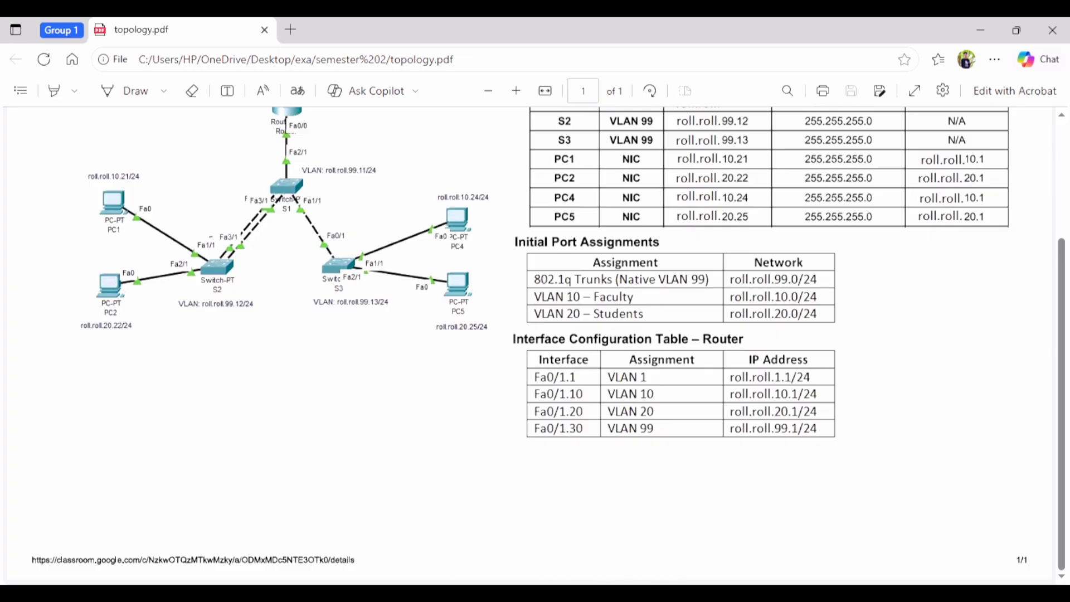
click(691, 594)
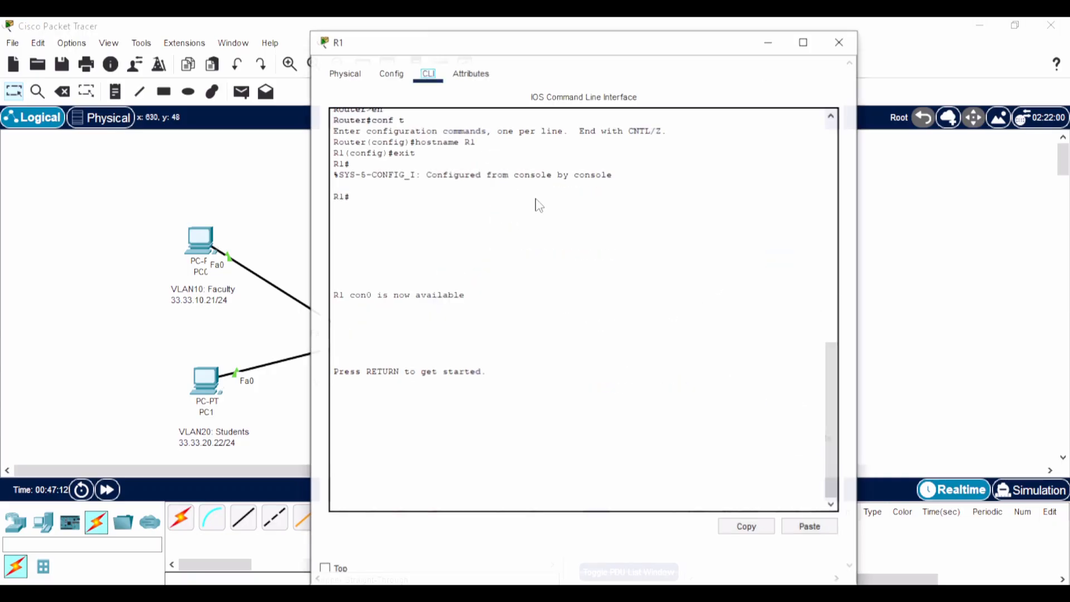
Step: Enter privileged EXEC mode on R1 and open global configuration mode
key(Return)
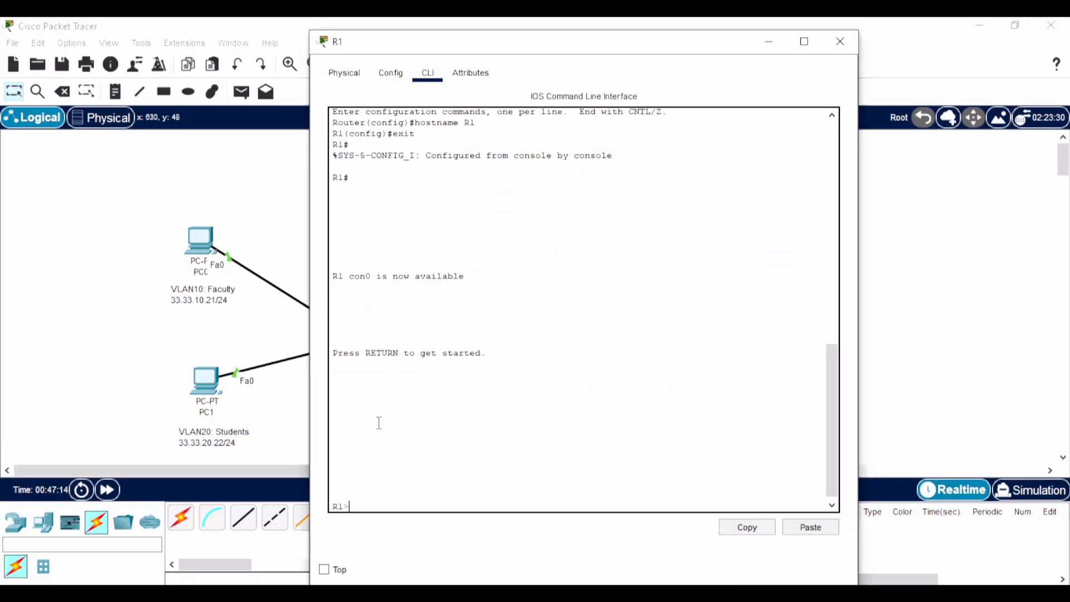
key(Return)
text(en)
key(Return)
text(con )
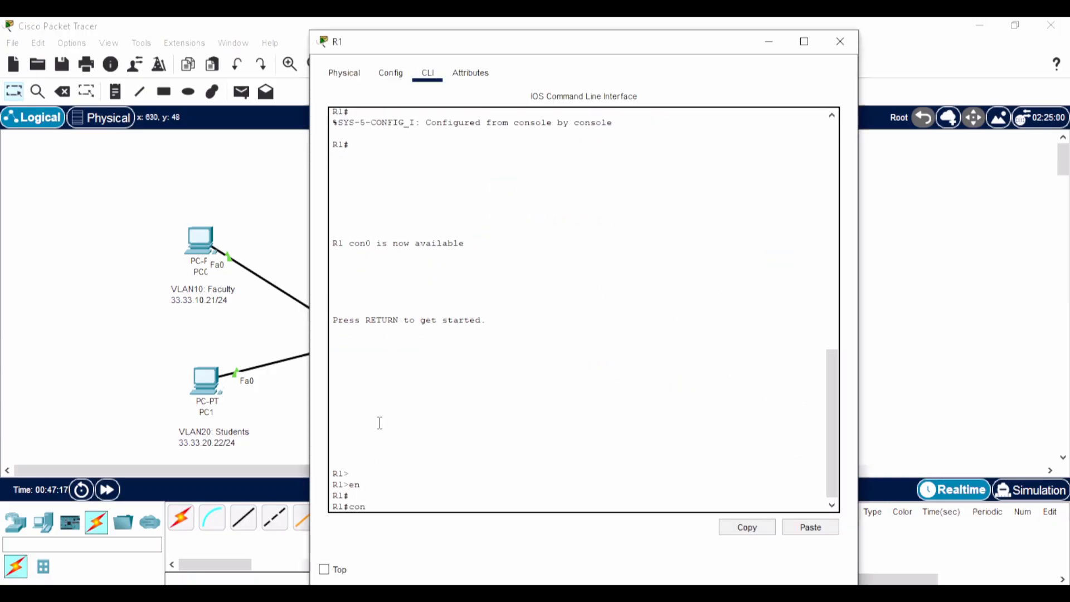
text( t)
key(Return)
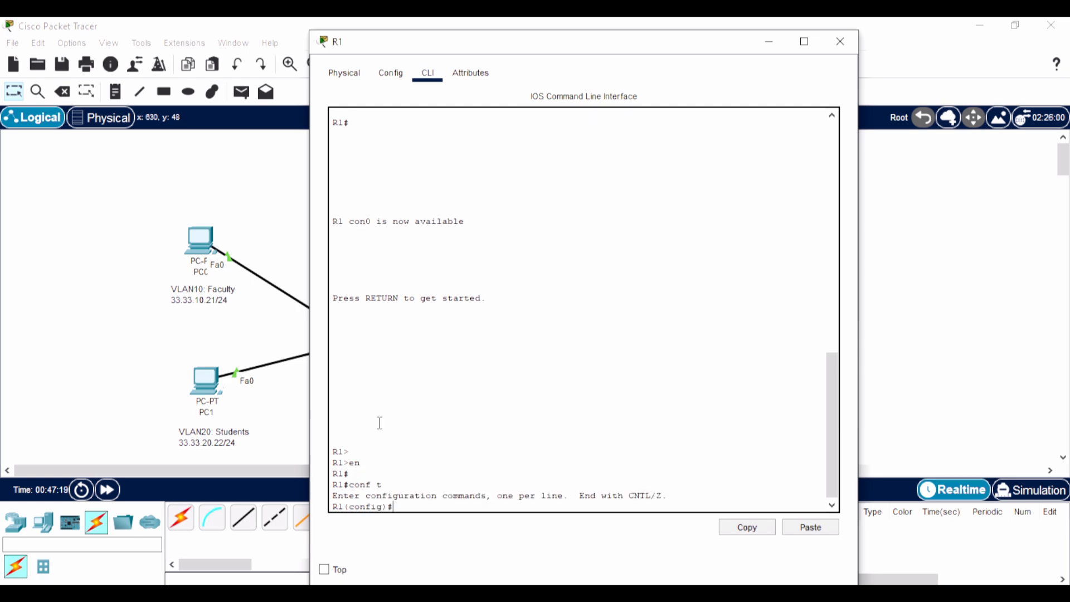
Step: Bring up R1's physical interface fa0/0 with no shutdown
text(int fa0)
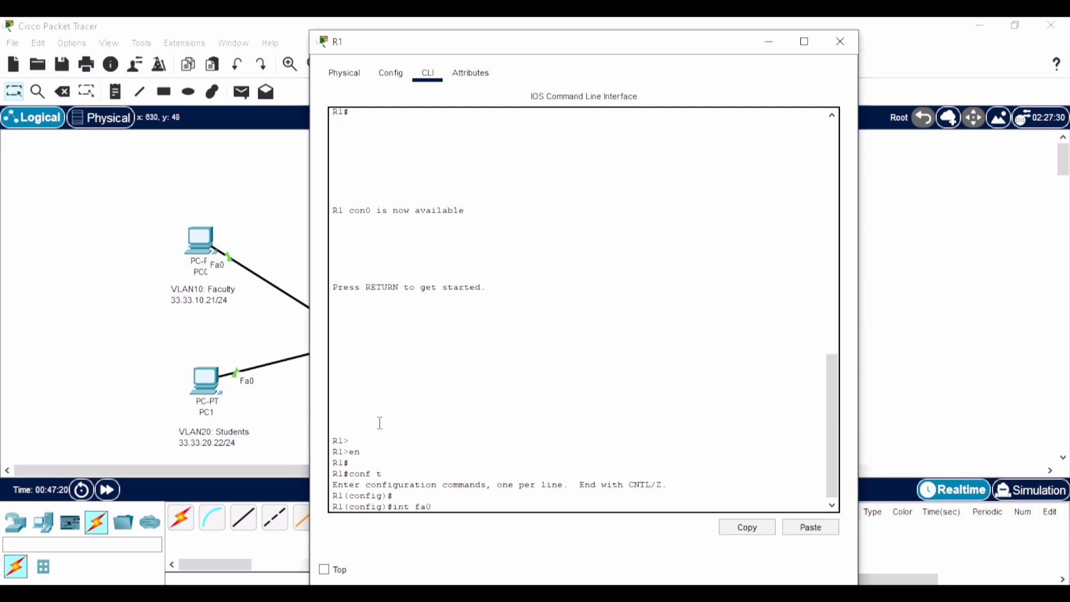
text(/0)
key(Return)
text(no s)
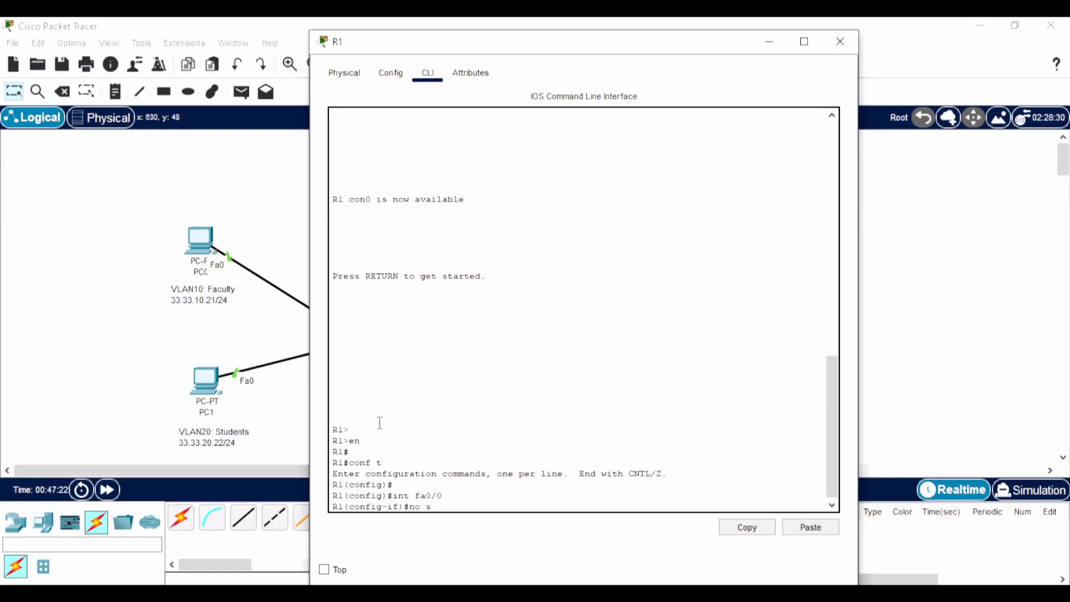
text(h)
key(Return)
key(Return)
key(Return)
key(Return)
key(Return)
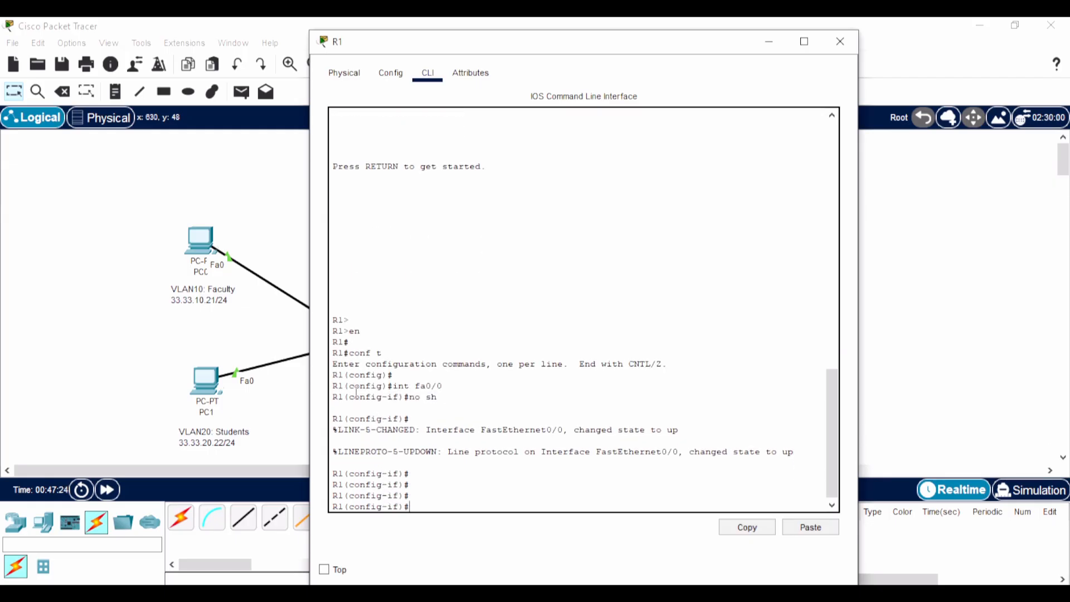
Step: Leave configuration mode on R1 and display the running configuration
drag(663, 43, 614, 103)
text(e)
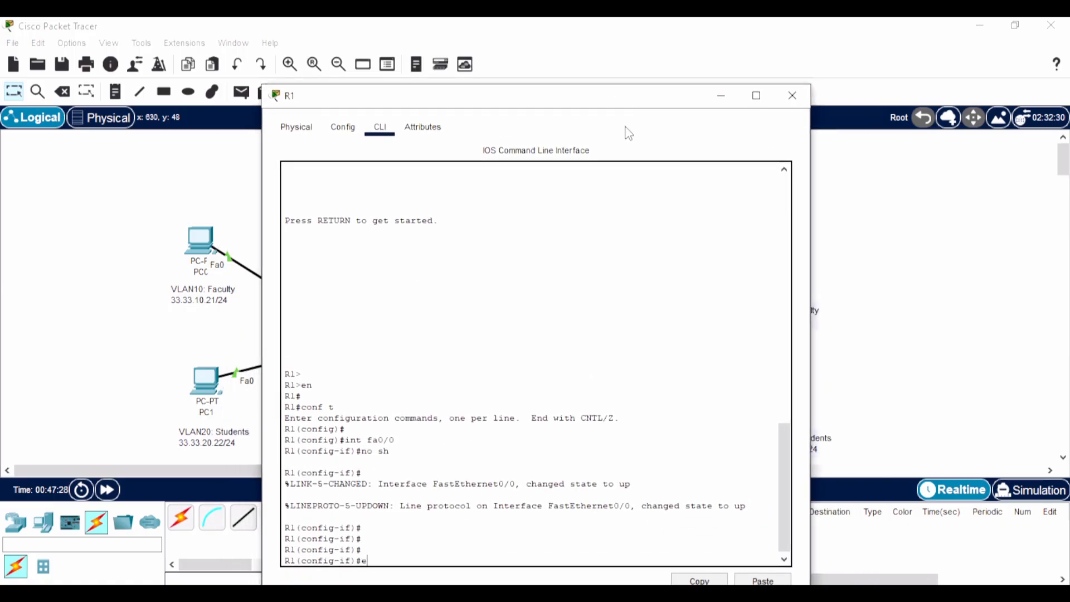
text(x])
key(Return)
text(ex)
key(Return)
key(Return)
key(Return)
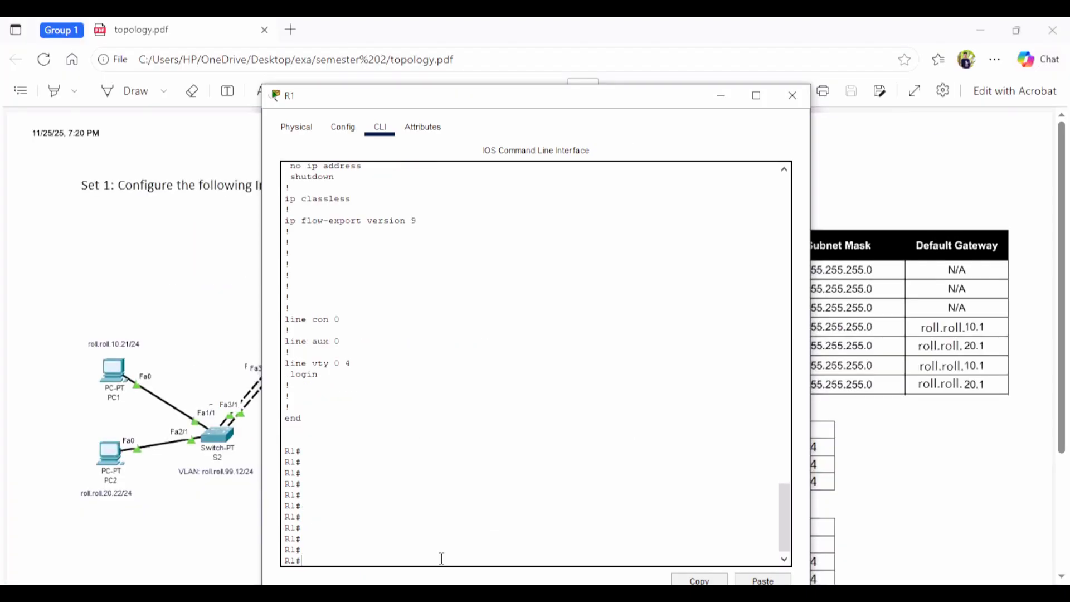
Step: Create subinterface fa0/0.1 on R1 from global configuration mode with dot1Q encapsulation for VLAN 1
key(Return)
key(Return)
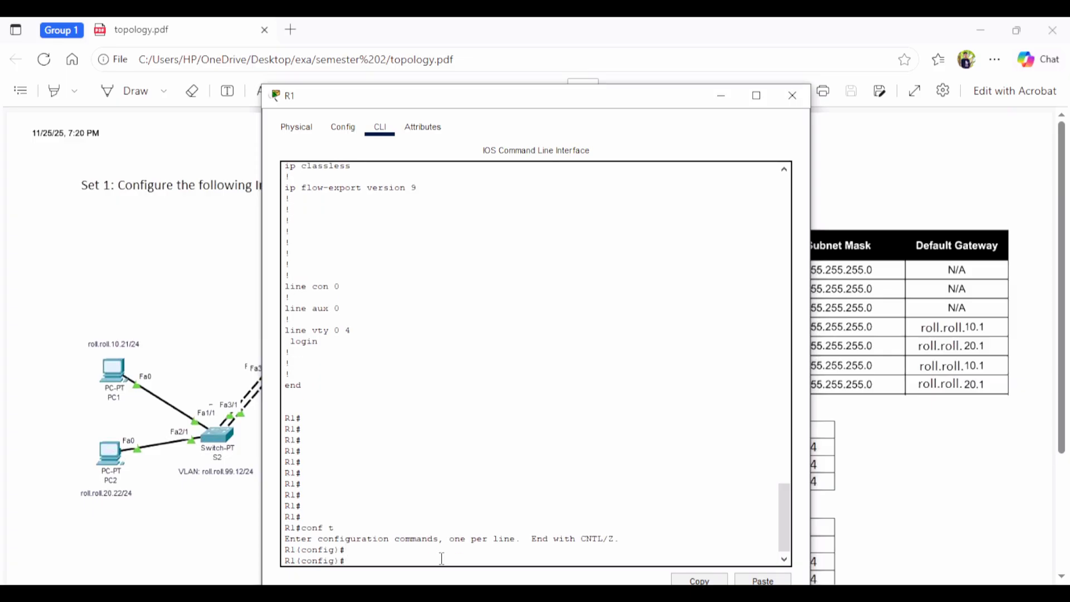
text(int fa0/0.1)
key(Return)
text(end)
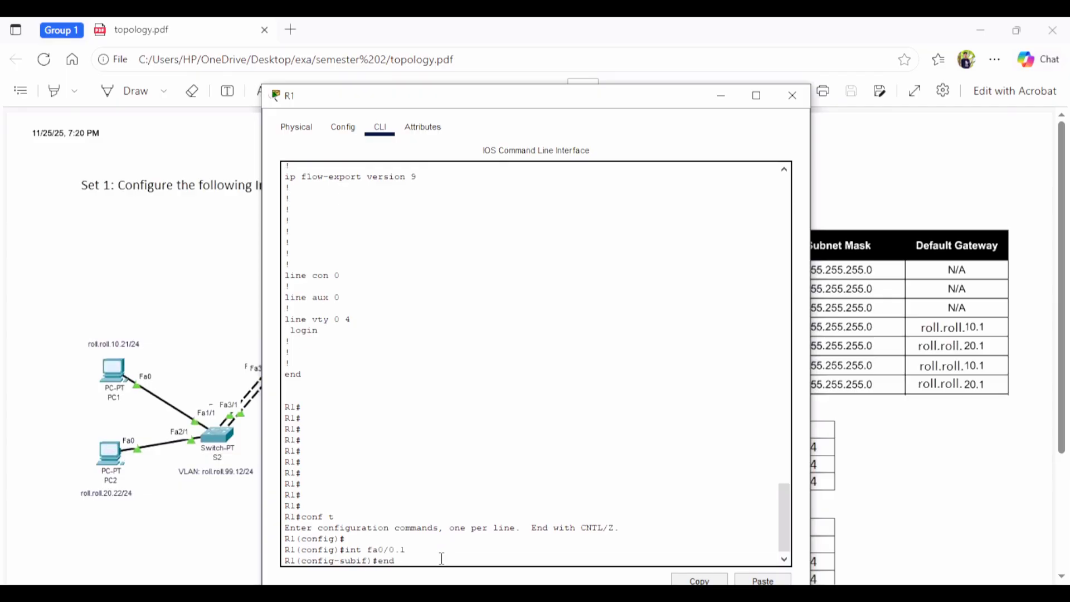
key(Tab)
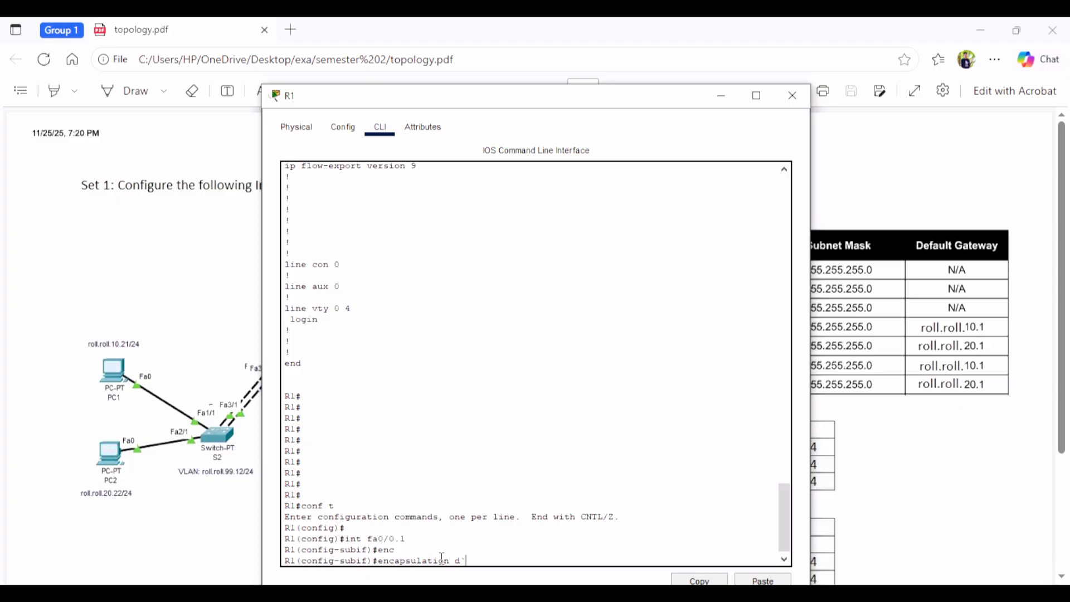
text(d)
key(Tab)
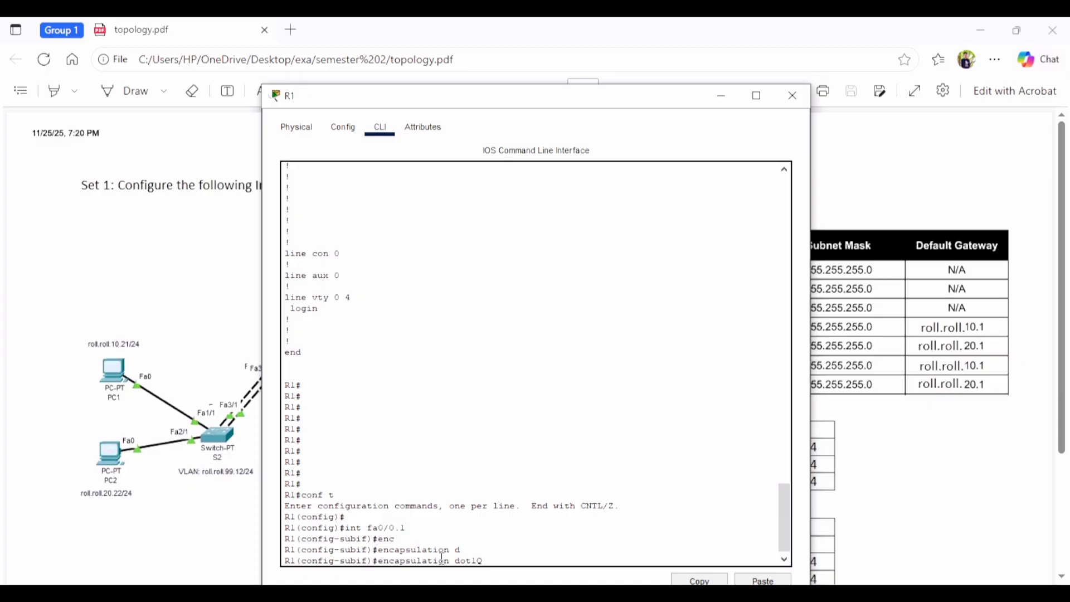
key(Return)
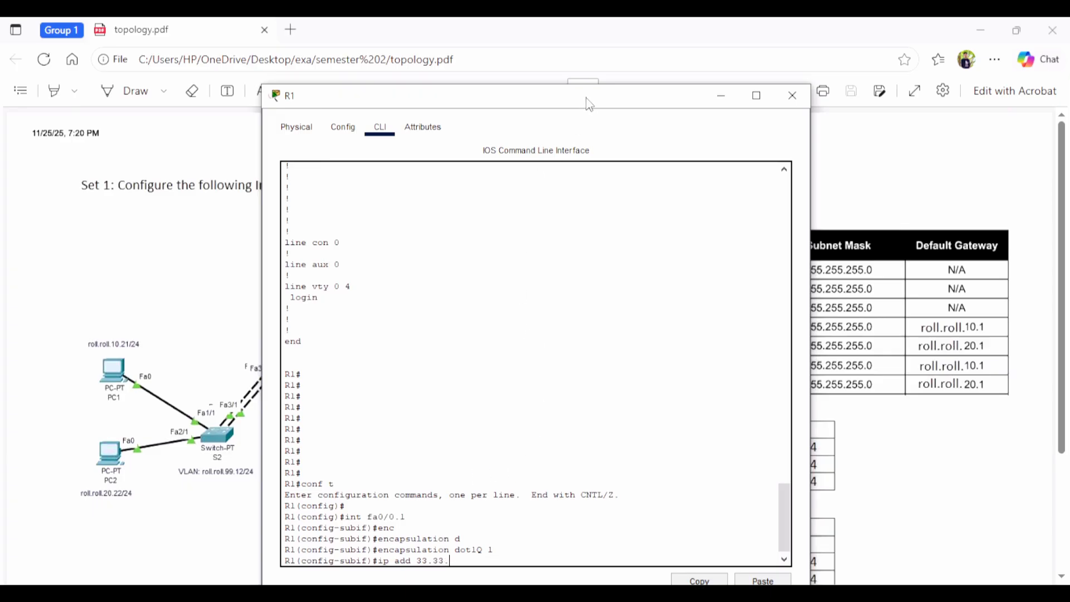
Step: Assign 33.33.1.1 255.255.255.0 to subinterface fa0/0.1, enable it, and exit to global configuration mode
drag(590, 104, 598, 77)
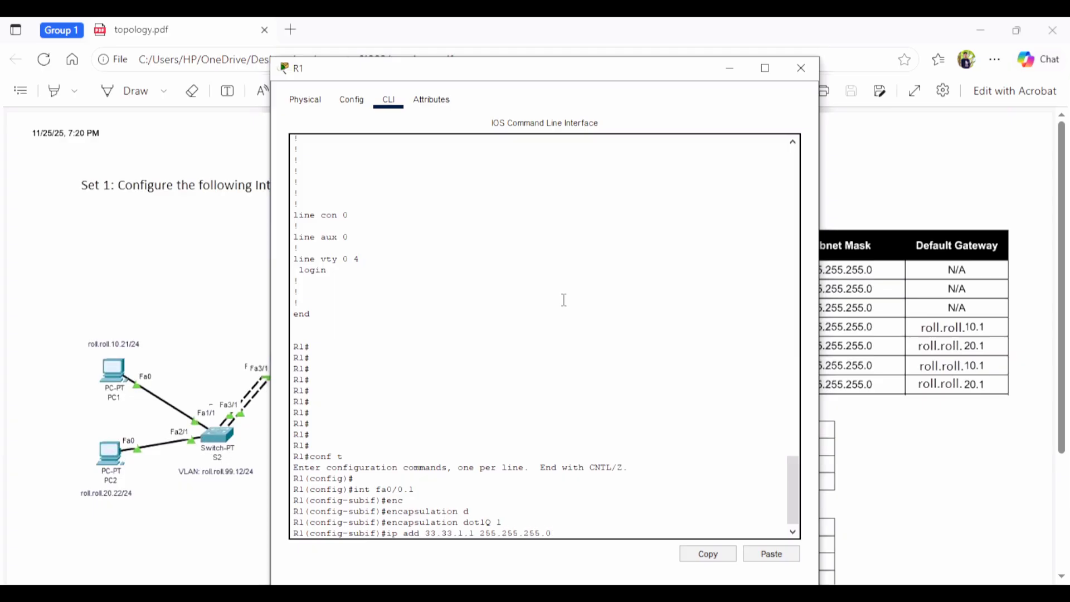
key(Return)
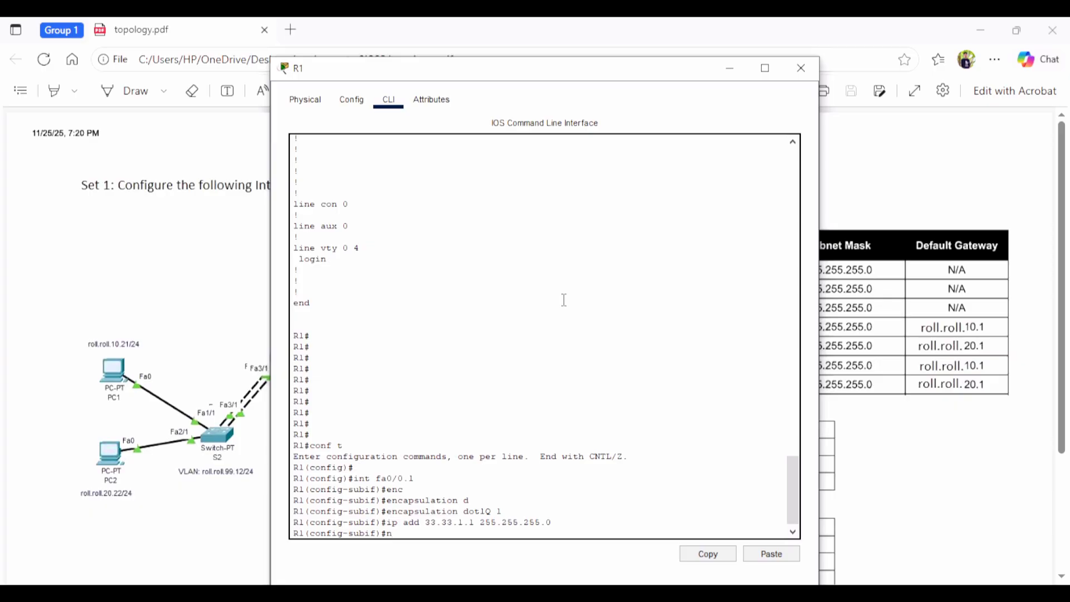
text(no sh)
key(Return)
key(Return)
text(ex)
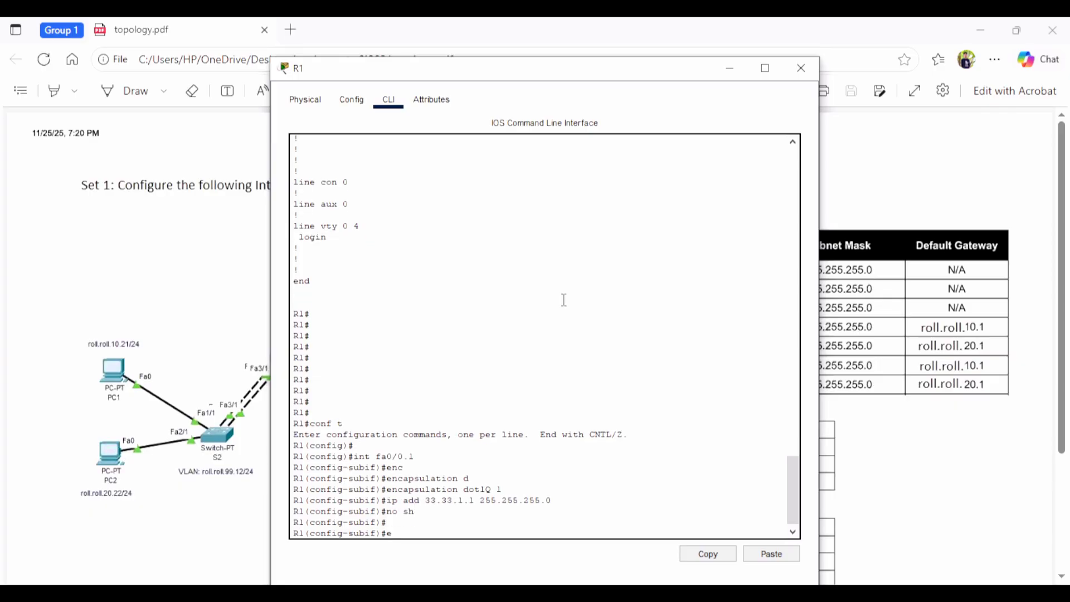
key(Return)
key(Return)
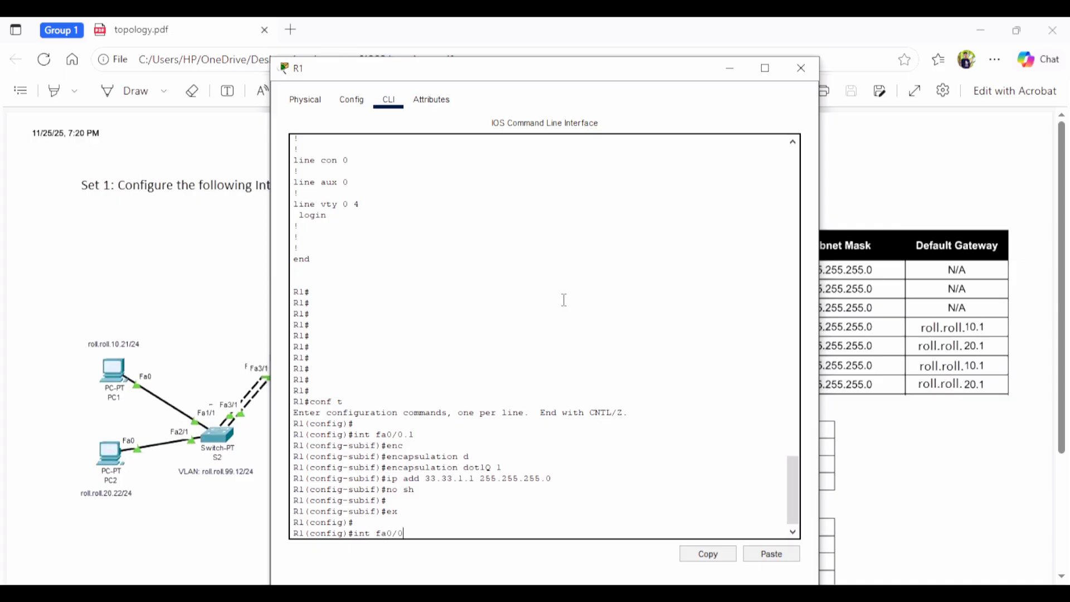
Step: Create subinterface fa0/0.10 on R1 with dot1Q encapsulation for VLAN 10
text(int fa0/0.10)
key(Return)
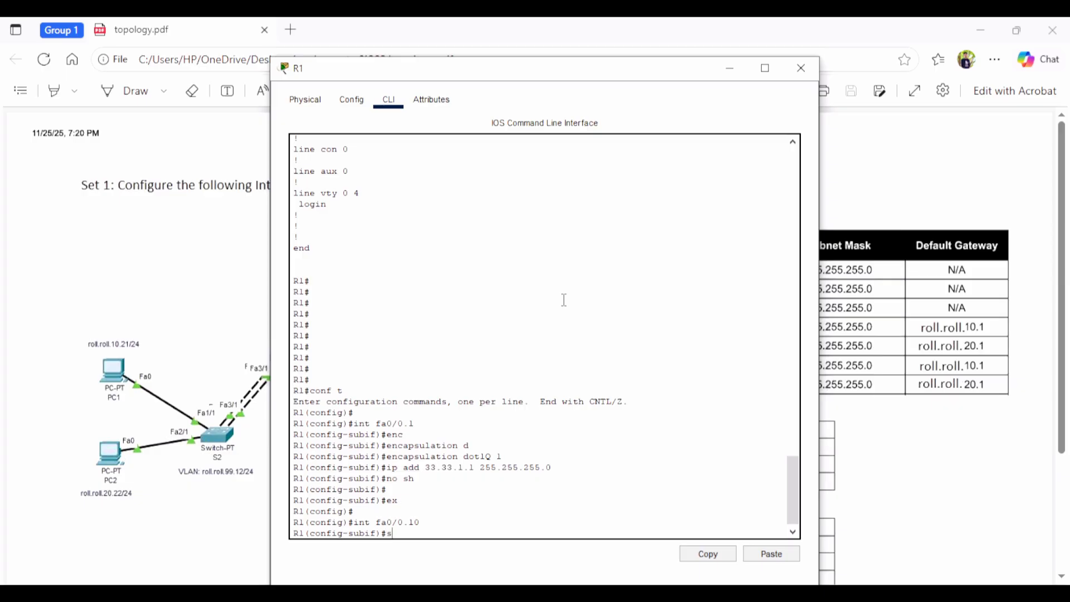
text(n)
key(Tab)
text(d)
key(Tab)
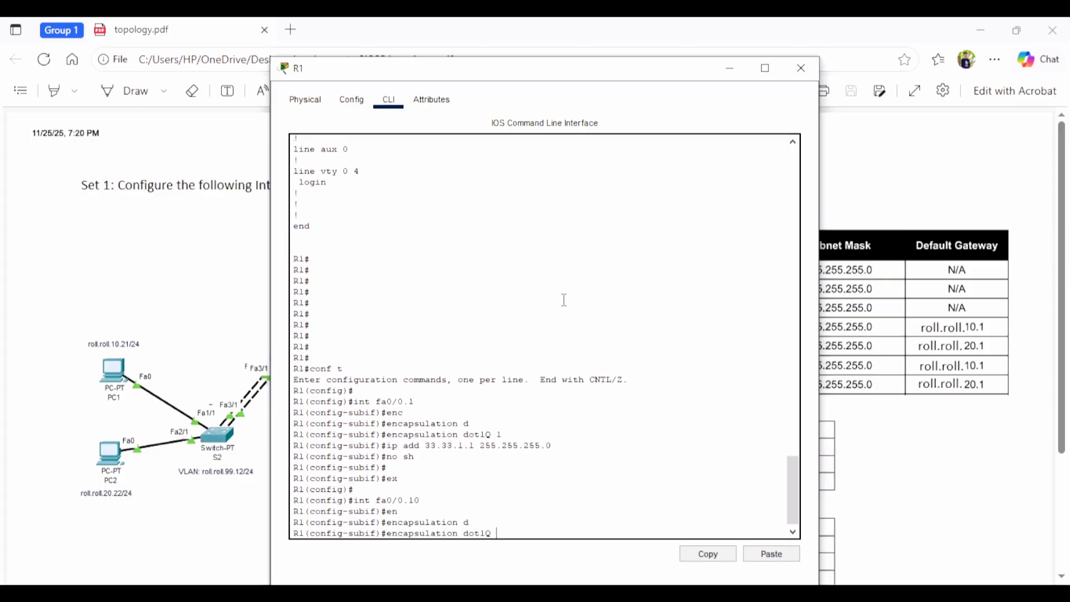
text(10)
key(Return)
Step: Assign 33.33.10.1 255.255.255.0 to subinterface fa0/0.10, enable it, and exit to global configuration mode
text(ig-subif)#i)
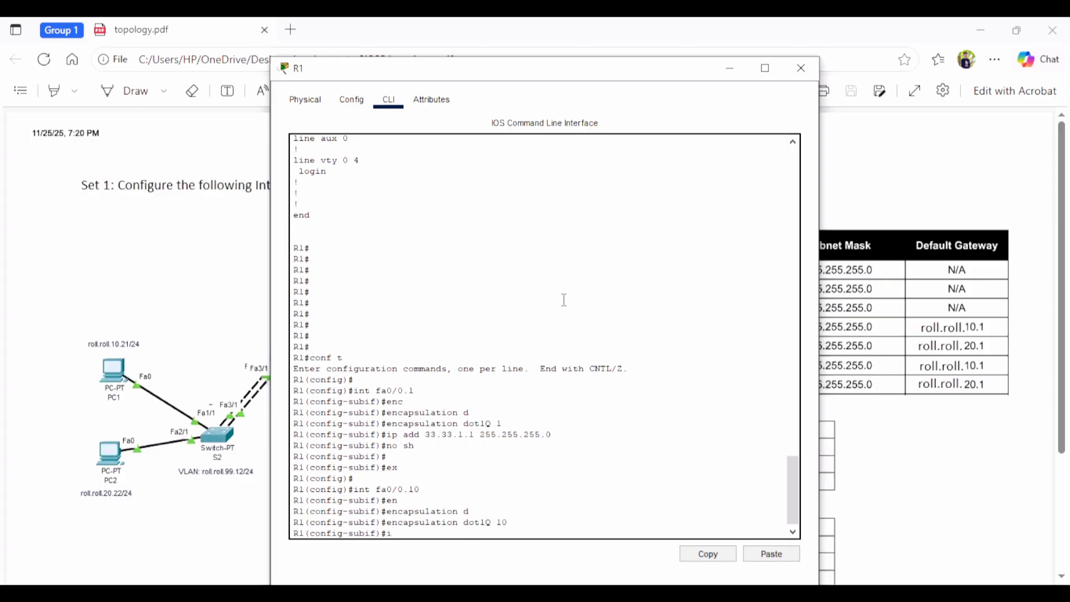
text(p a)
text(dd 192)
key(Return)
text(no s)
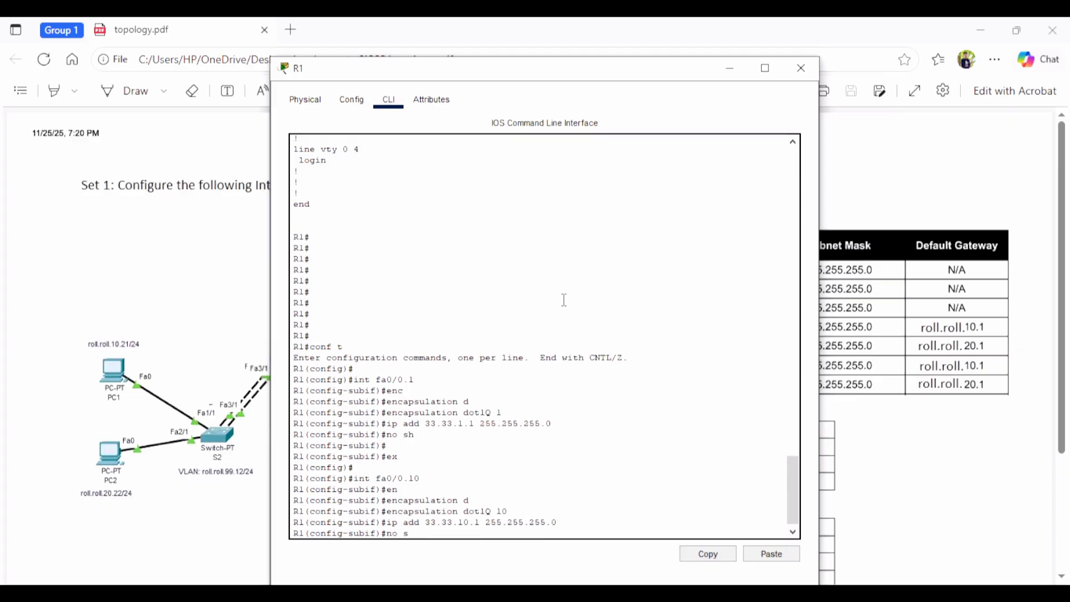
text(h)
key(Return)
key(Return)
text(en)
key(Return)
key(Return)
key(Return)
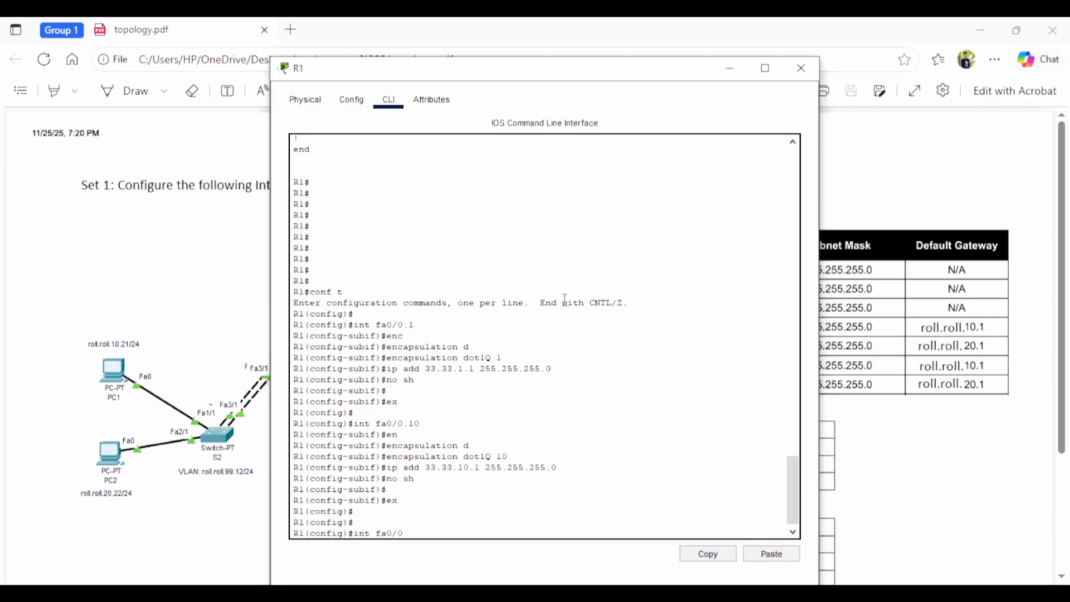
Step: Create subinterface fa0/0.20 on R1 with dot1Q encapsulation for VLAN 20
text(0)
key(Return)
text(en)
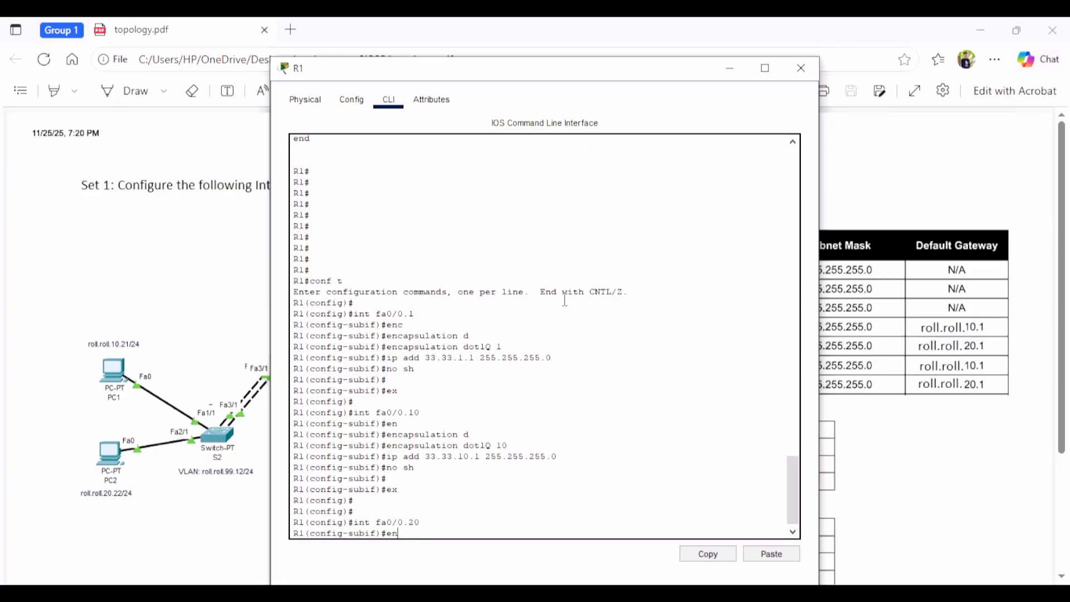
key(Tab)
text(d)
key(Tab)
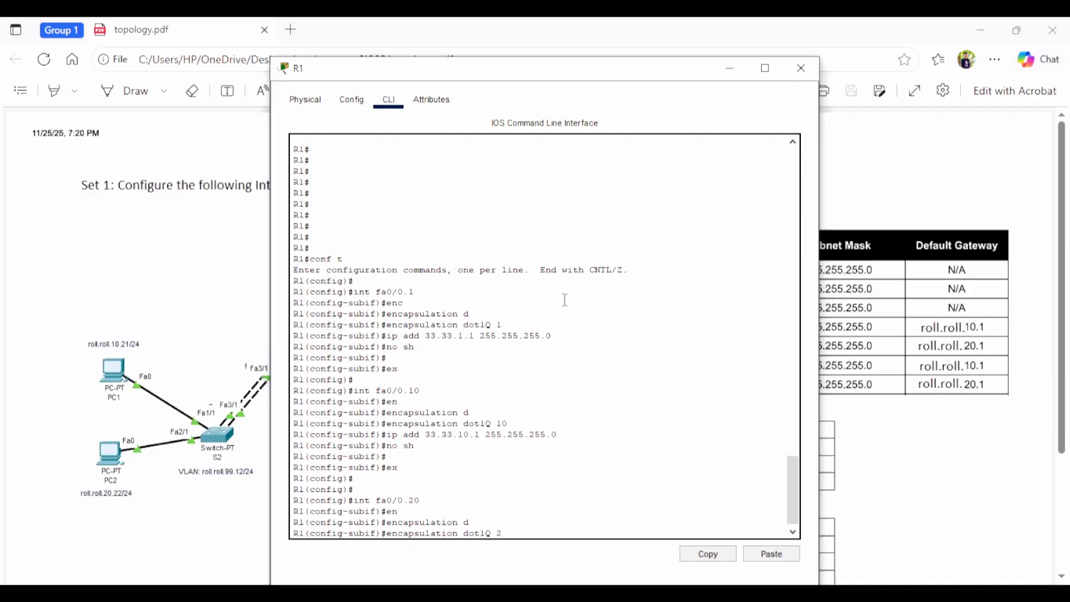
key(Return)
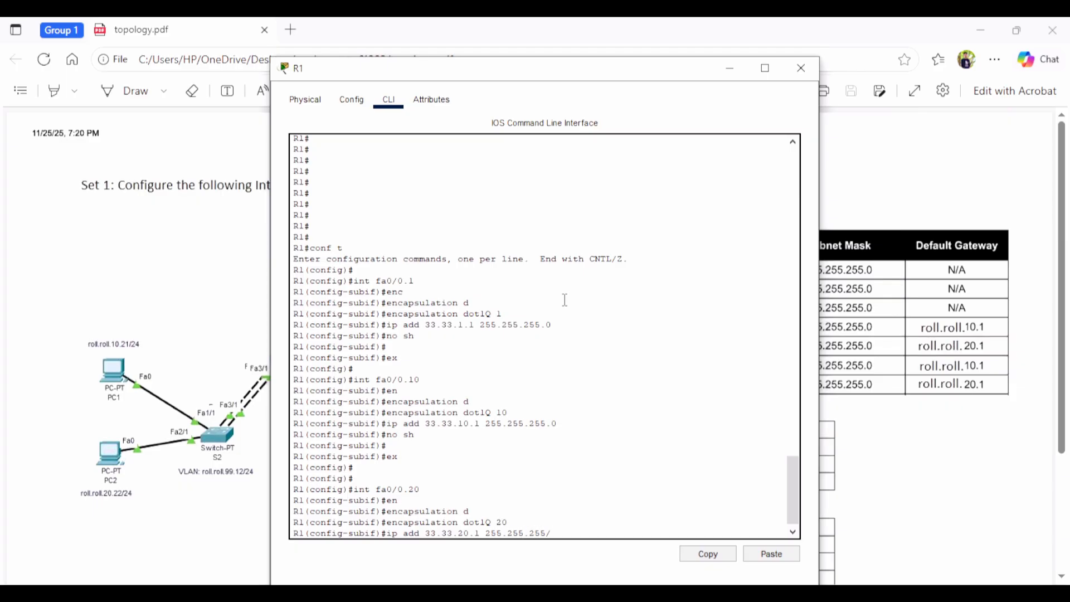
Step: Assign 33.33.20.1 255.255.255.0 to subinterface fa0/0.20, enable it, and exit to global configuration mode
text(0)
key(Return)
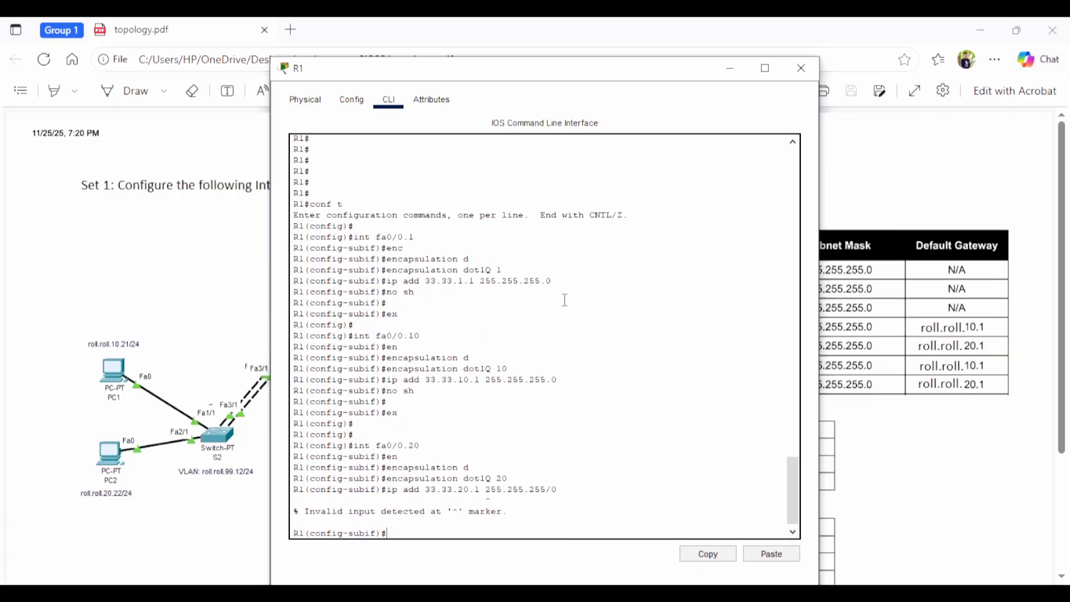
key(Up)
key(Return)
text(no sh)
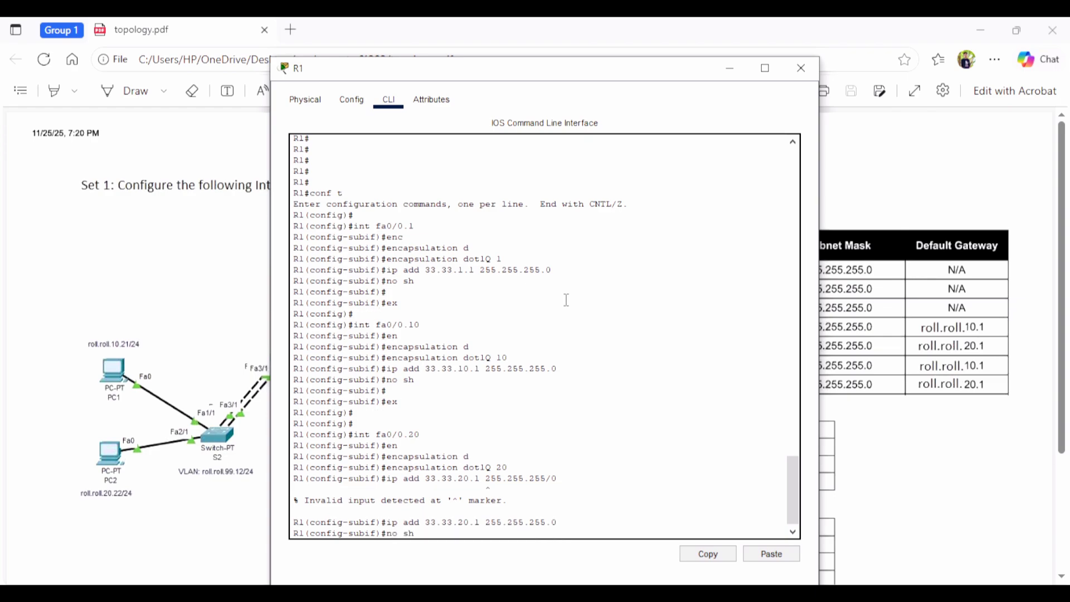
key(Return)
key(Return)
text(ex)
key(Return)
key(Return)
key(Return)
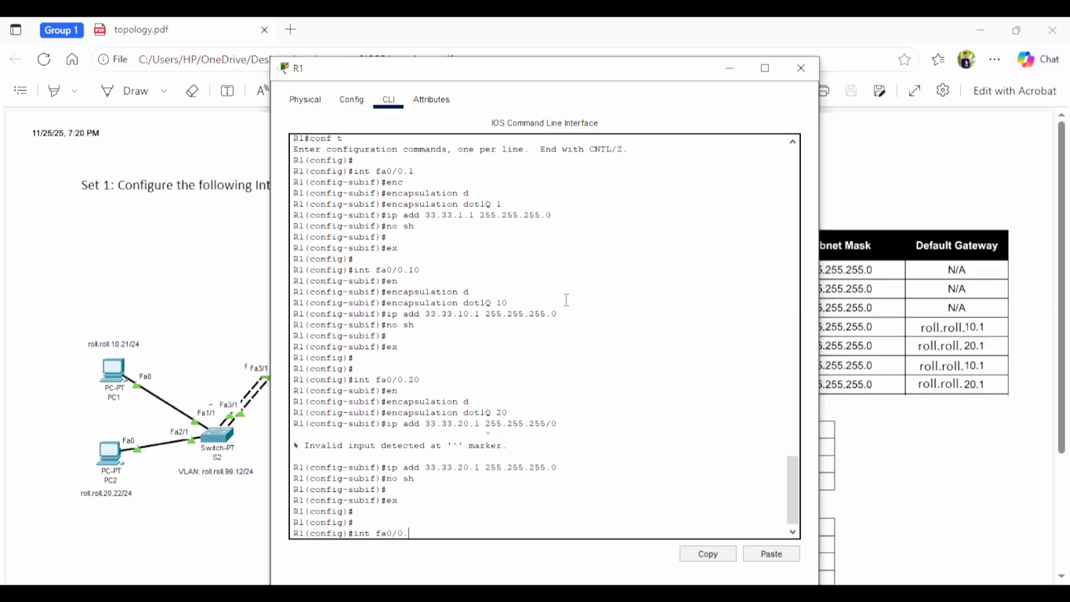
Step: Create subinterface fa0/0.99 on R1 with dot1Q encapsulation for VLAN 99
key(Return)
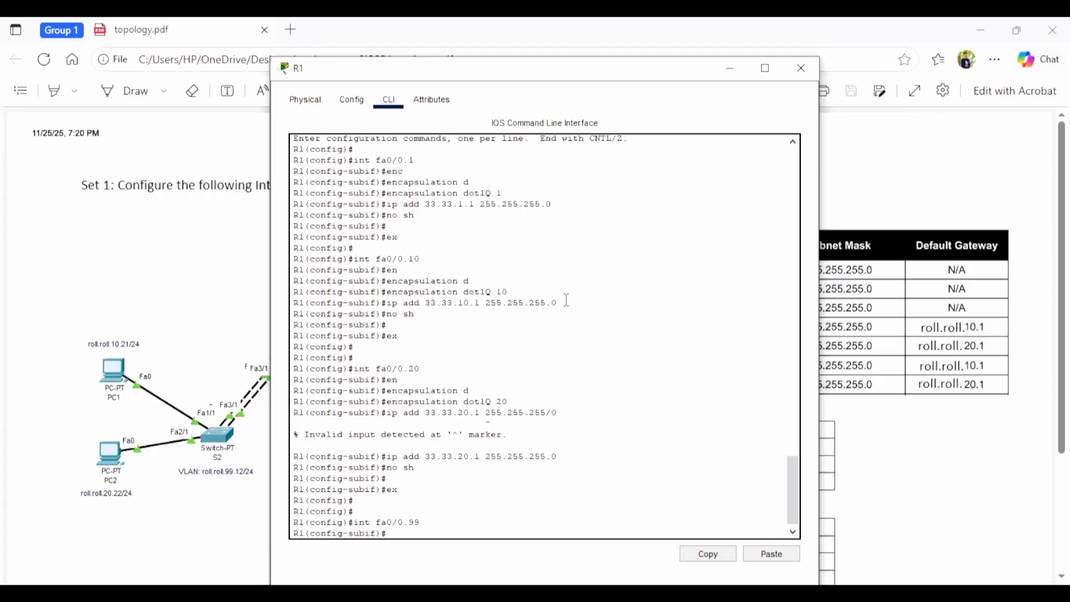
text(en)
key(Tab)
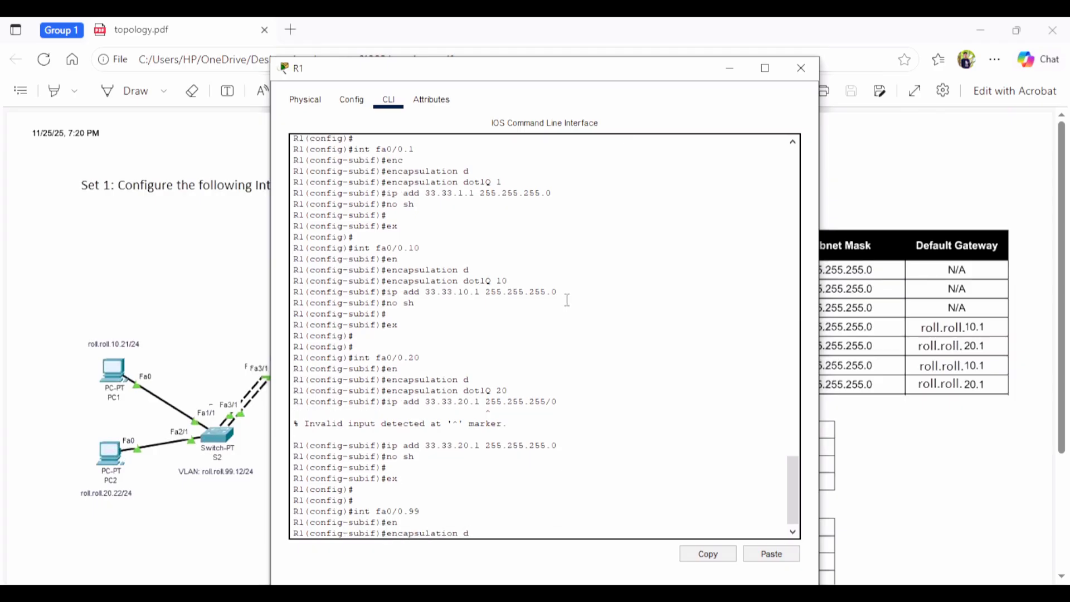
text(d)
key(Tab)
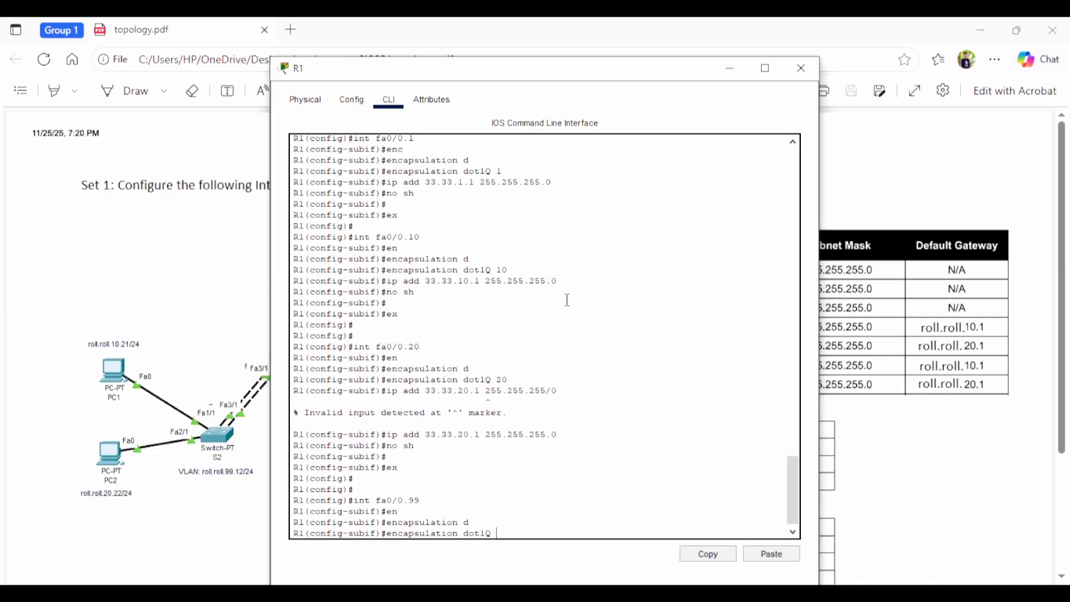
text(99)
key(Return)
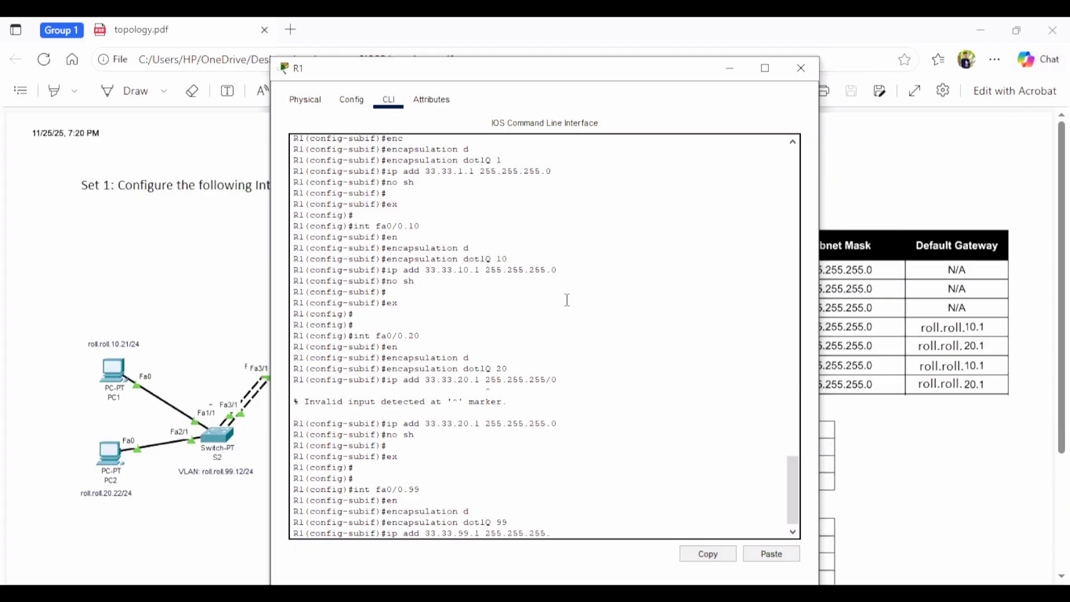
Step: Assign 33.33.99.1 255.255.255.0 to subinterface fa0/0.99, enable it, and exit to global configuration mode
key(Return)
text(nfig-subif)#n)
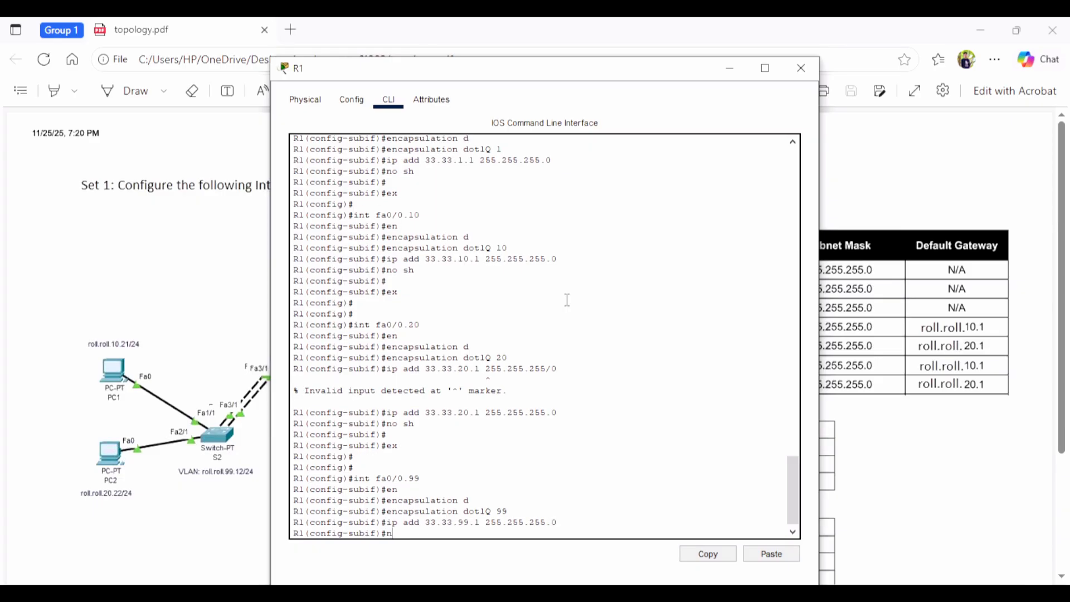
text(o sh)
key(Return)
key(Return)
text(ex)
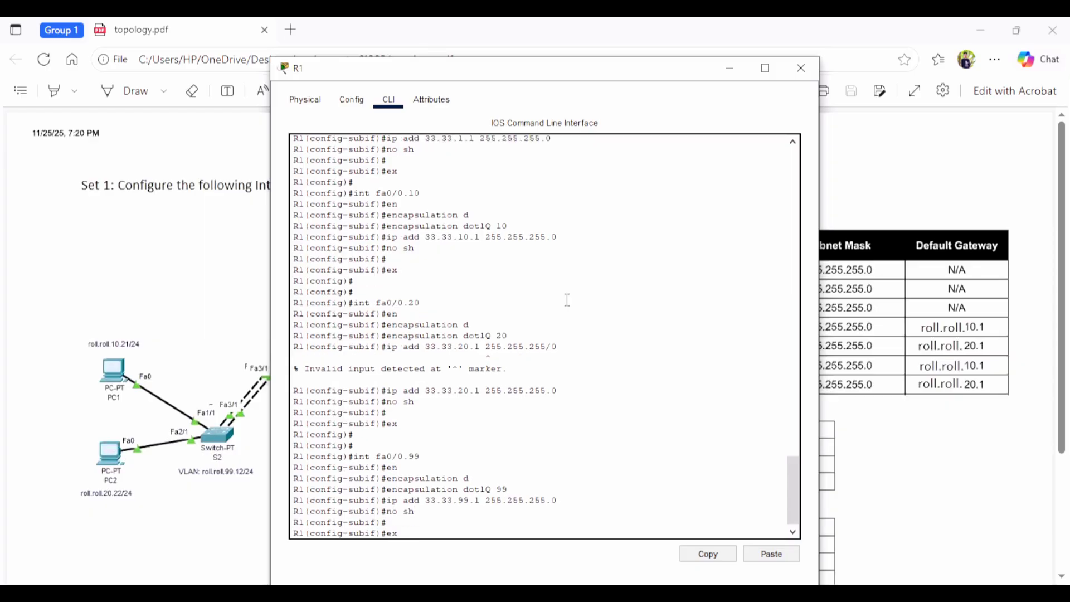
key(Return)
key(Return)
key(Return)
Step: Leave global configuration mode on R1 and return to privileged EXEC mode
text(ex)
key(Return)
key(Return)
key(Return)
Step: Display R1's running configuration, examine the encapsulation and IP address of each fa0/0 subinterface, and close the R1 window
text(s)
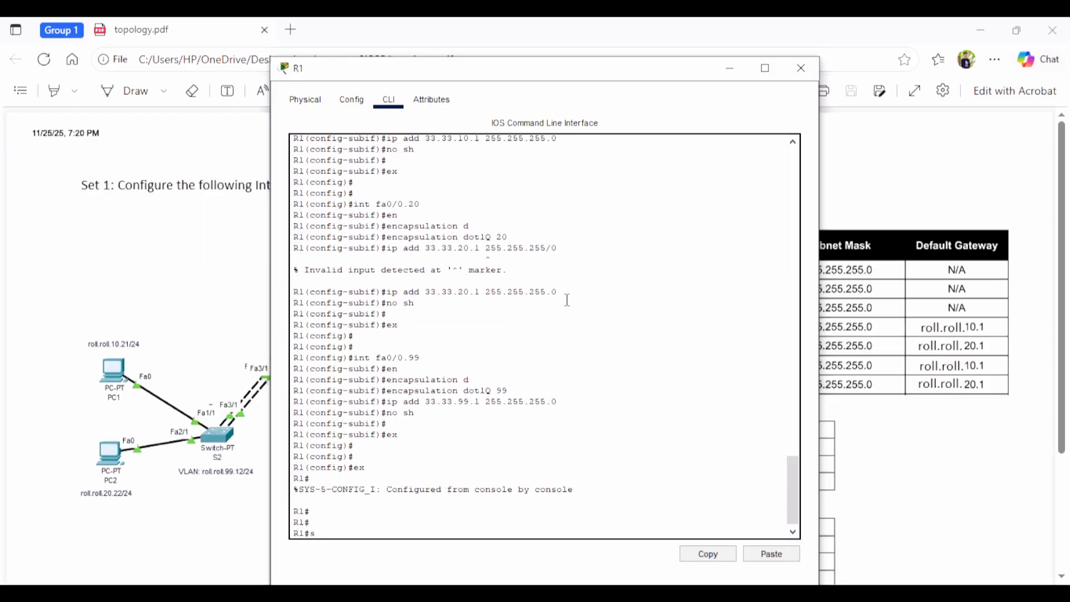
text(h run)
key(Return)
key(space)
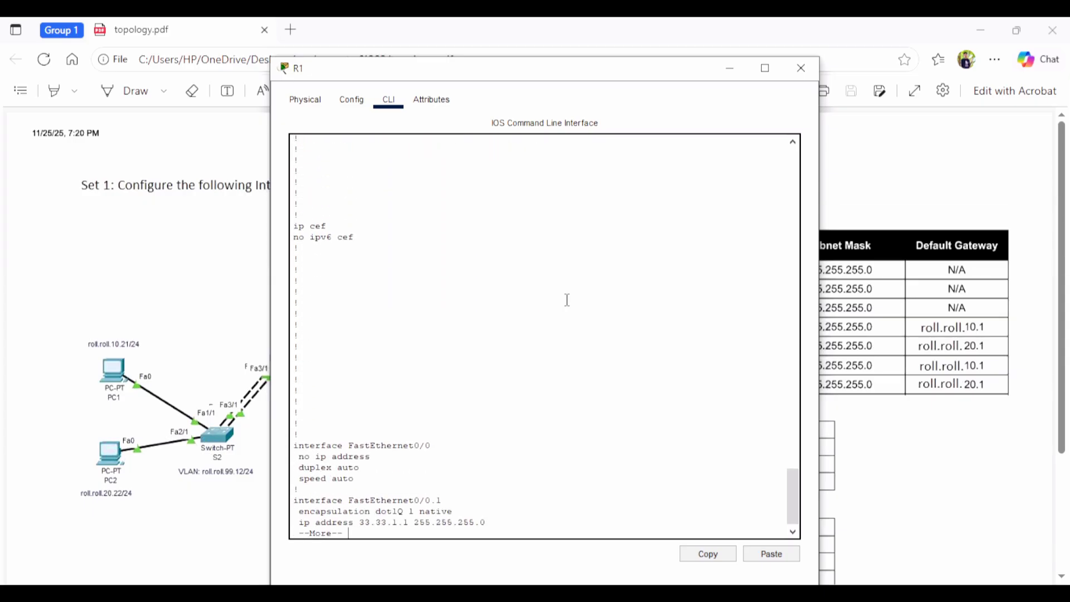
key(Return)
key(Return)
key(Return)
key(Return)
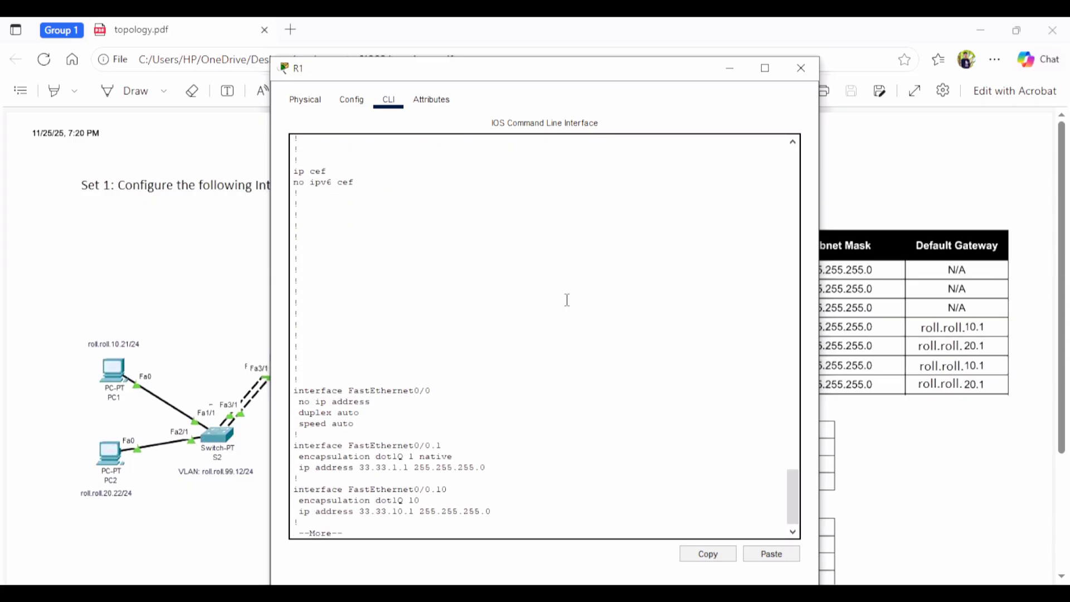
key(Return)
key(Return)
key(Return)
key(Return)
key(Return)
key(Return)
key(Return)
key(Return)
key(Return)
key(Return)
key(Return)
key(Return)
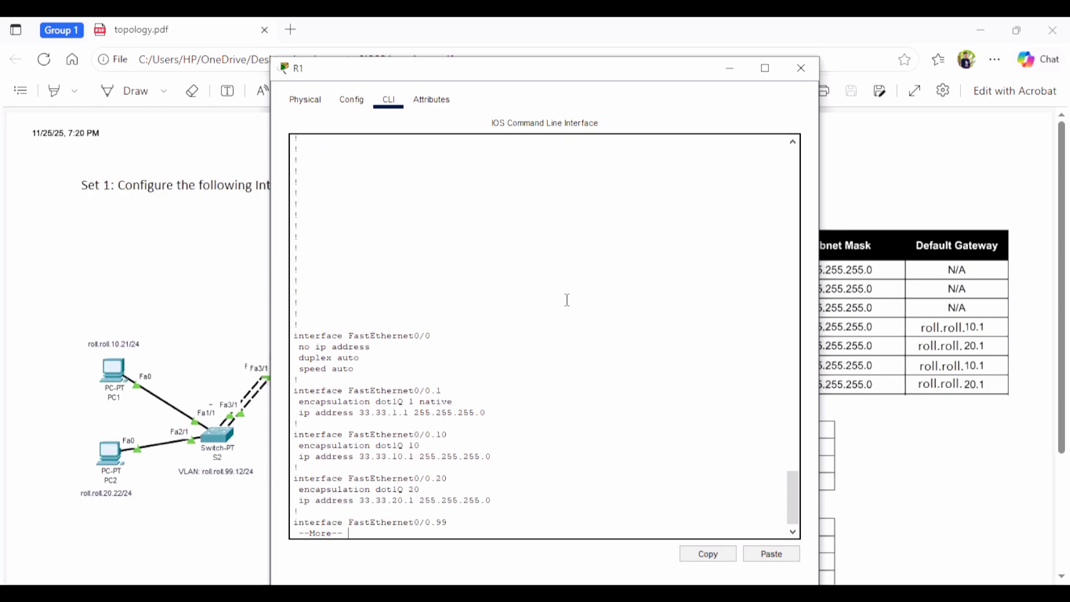
key(Return)
key(Return)
key(Return)
key(Return)
key(Return)
key(Return)
key(Return)
key(Return)
key(Return)
key(Return)
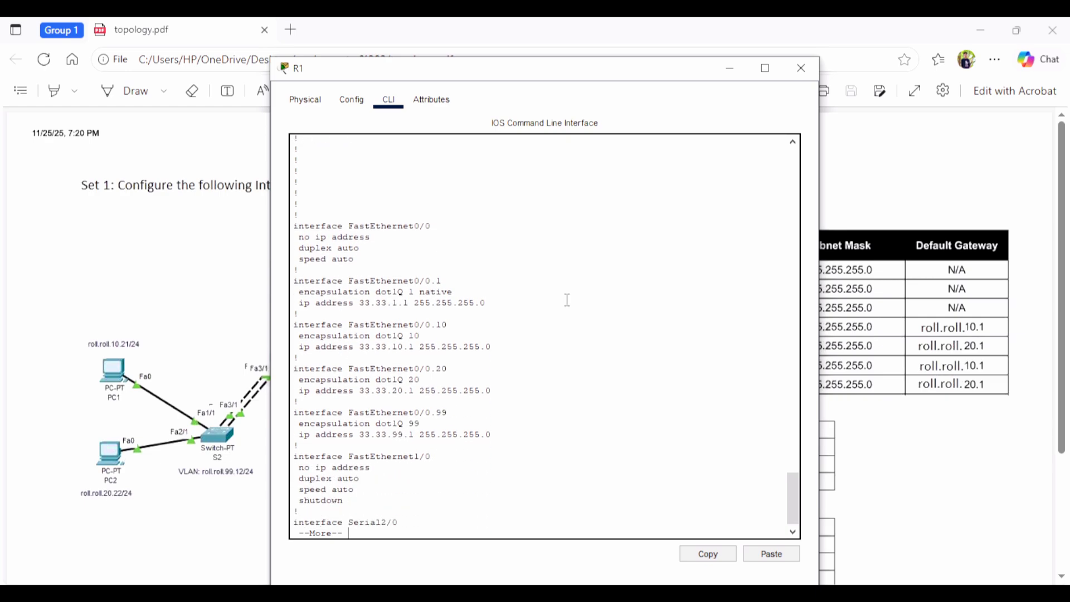
key(Return)
key(Return)
key(Return)
key(Return)
key(Return)
key(Return)
key(Return)
key(Return)
key(Return)
key(Return)
key(Return)
key(Return)
key(Return)
key(Return)
key(Return)
key(Return)
key(Return)
key(Return)
key(Return)
key(Return)
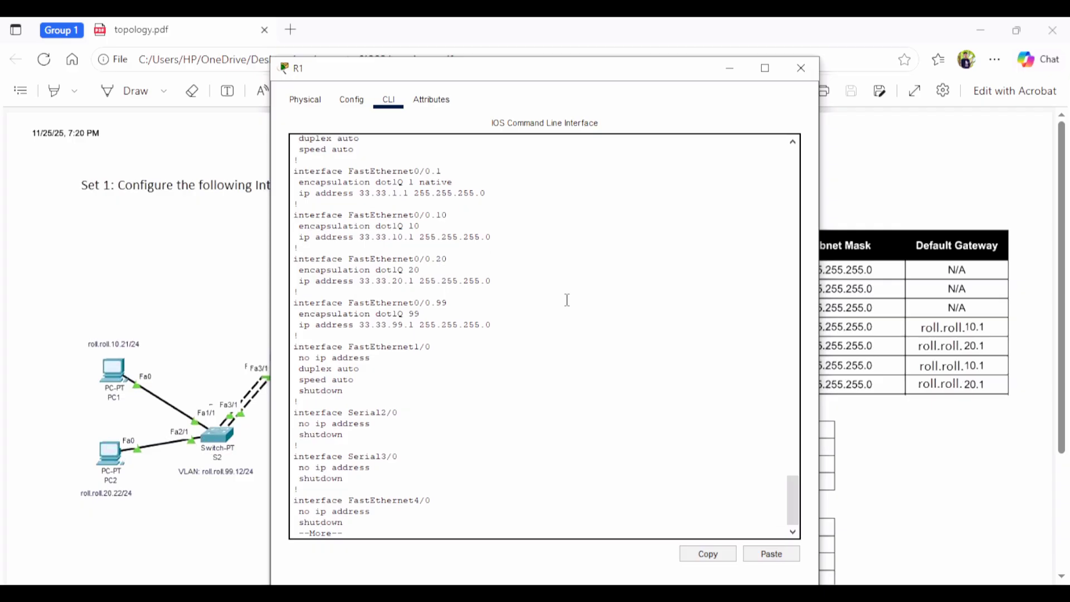
key(Return)
key(Return)
key(Return)
key(Return)
key(Return)
key(Return)
key(Return)
key(Return)
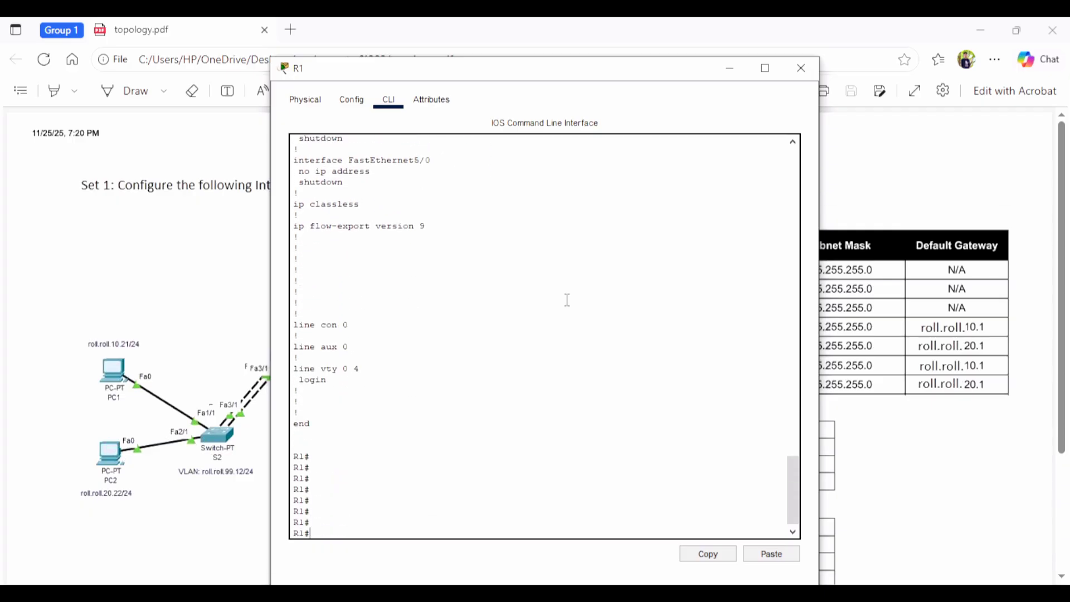
click(800, 68)
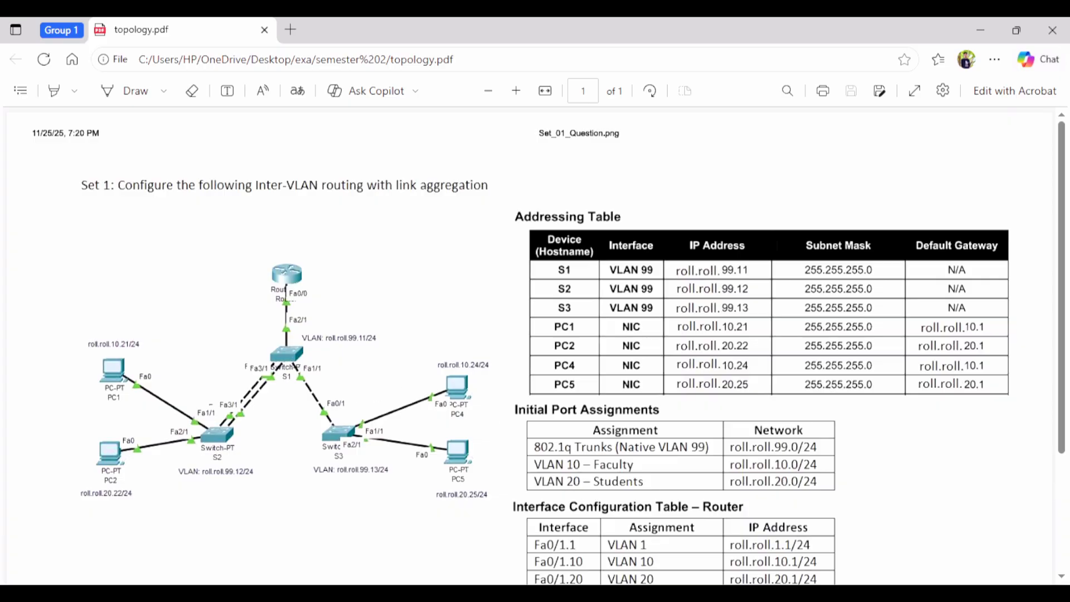
Step: Switch to Cisco Packet Tracer, open switch S1's command line and enter global configuration mode
key(alt+Tab)
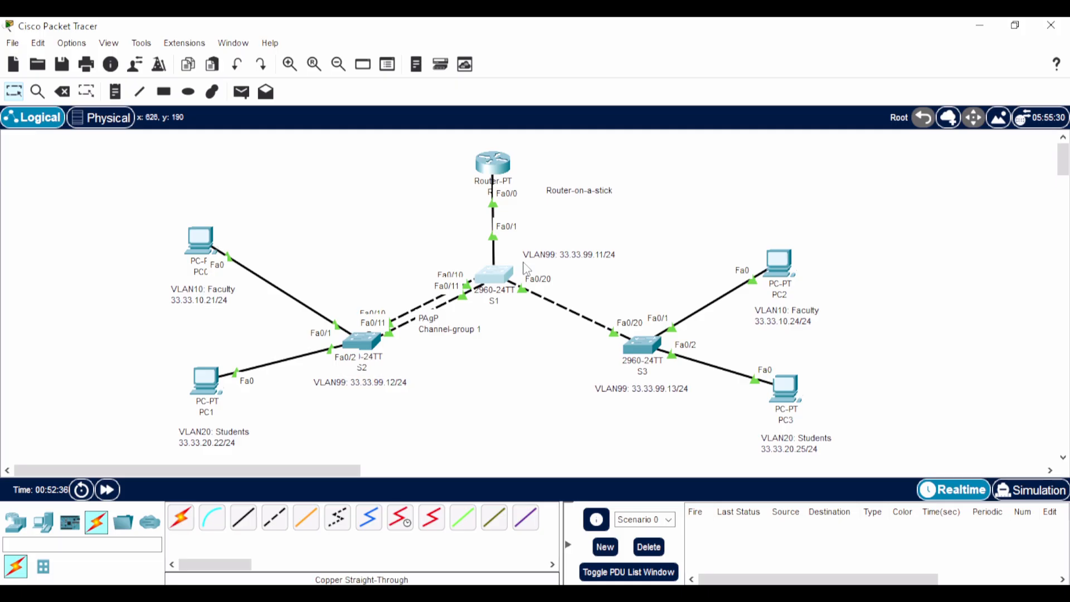
click(504, 273)
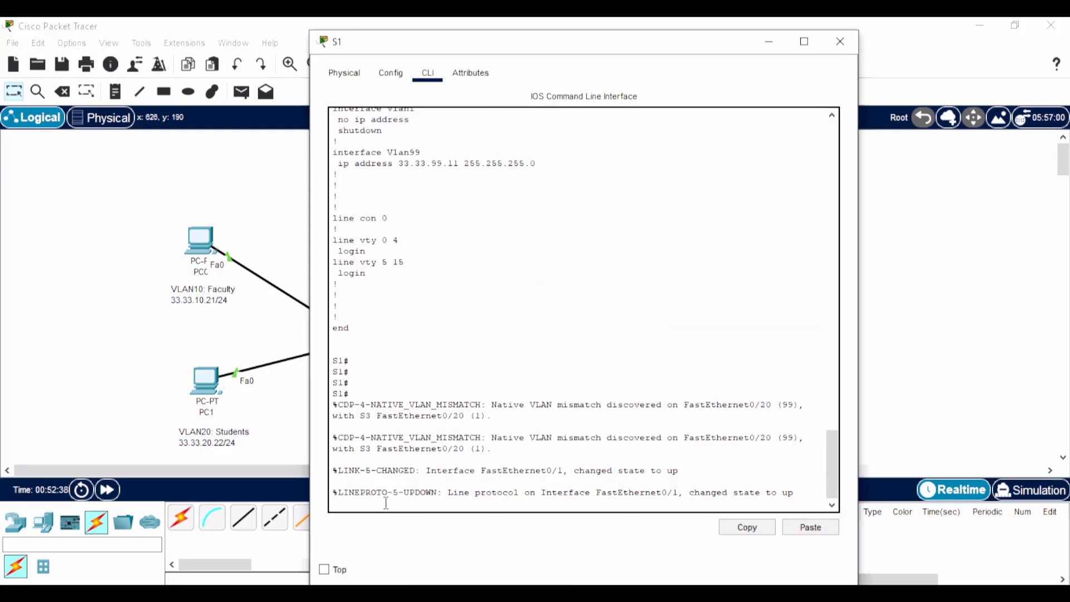
key(Return)
key(Return)
key(Return)
key(Return)
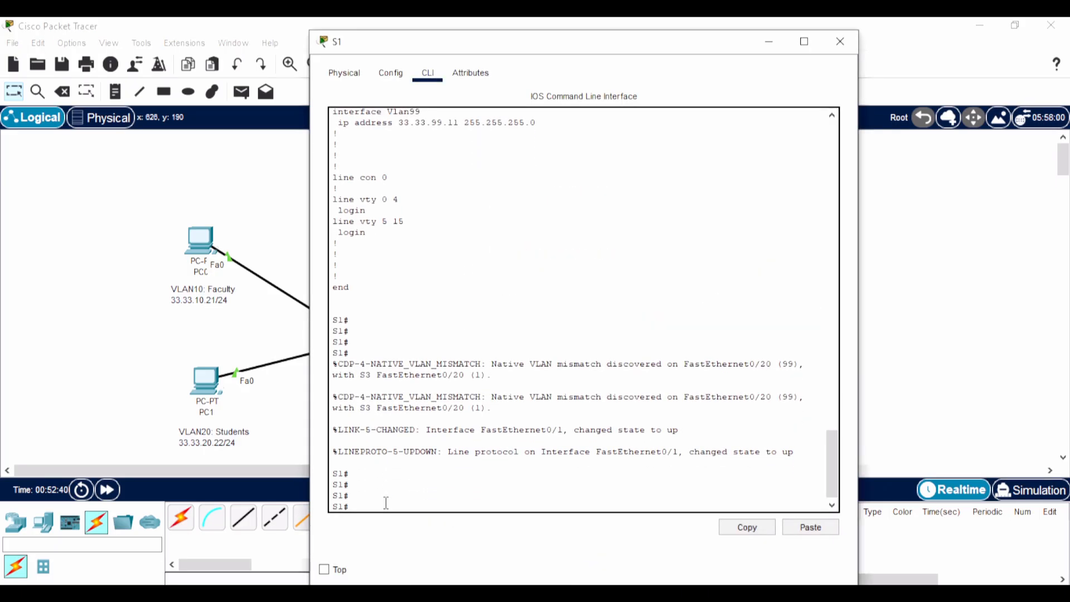
text(conf t)
key(Return)
key(Return)
key(Return)
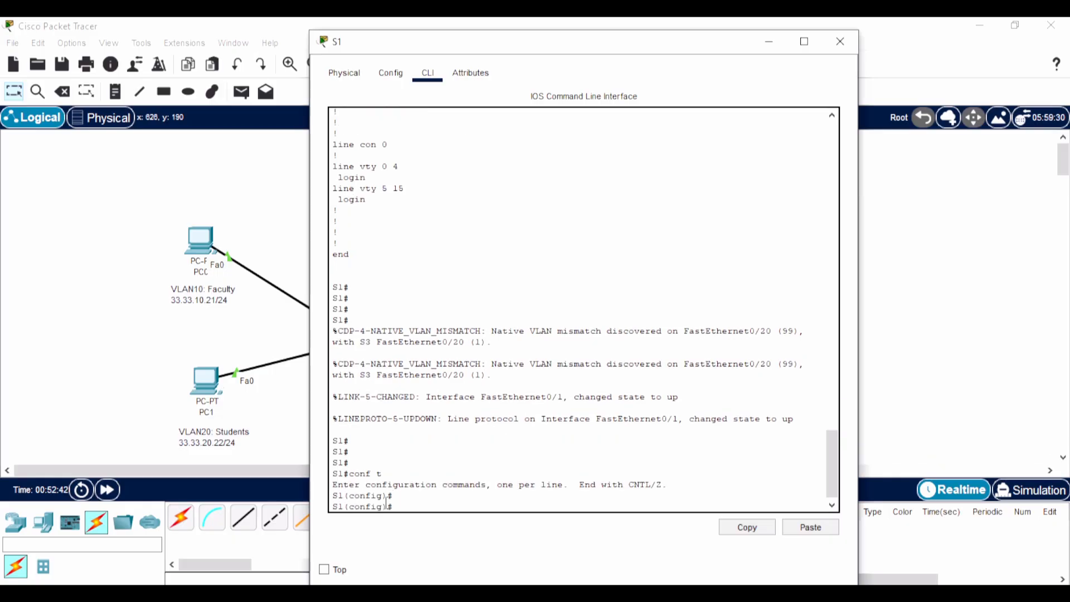
Step: Set interface fa0/1 on S1, the link to the router, to trunk mode
text(int fa0/1)
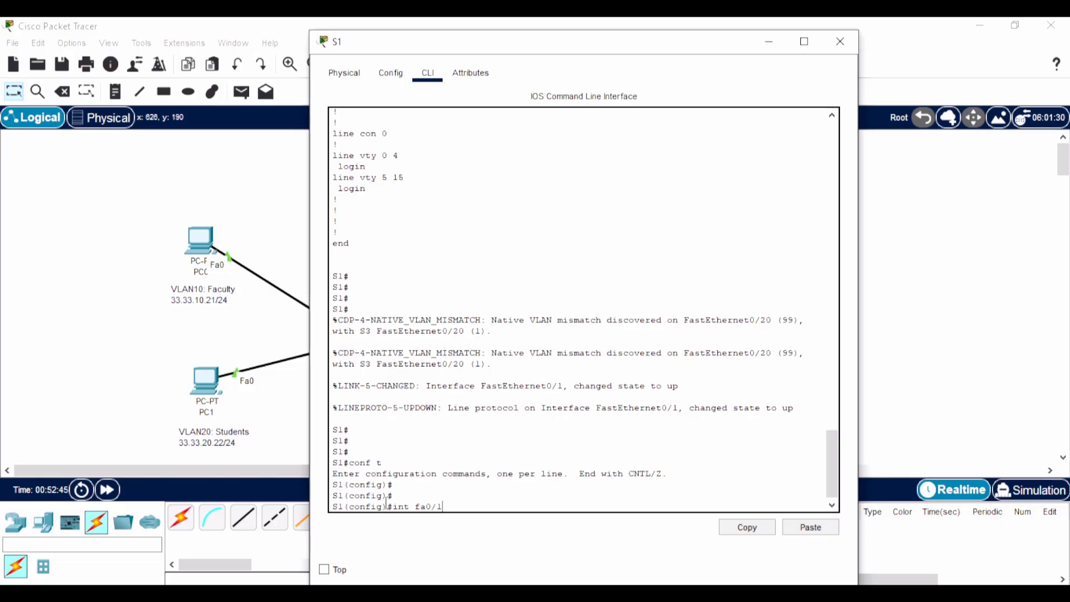
key(Return)
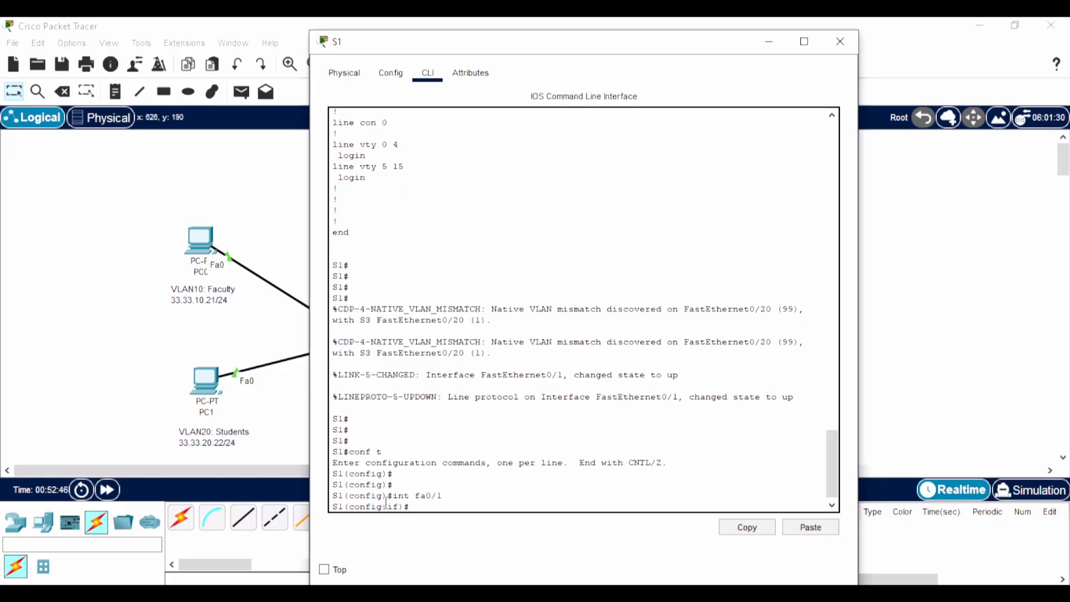
text(sw)
key(Tab)
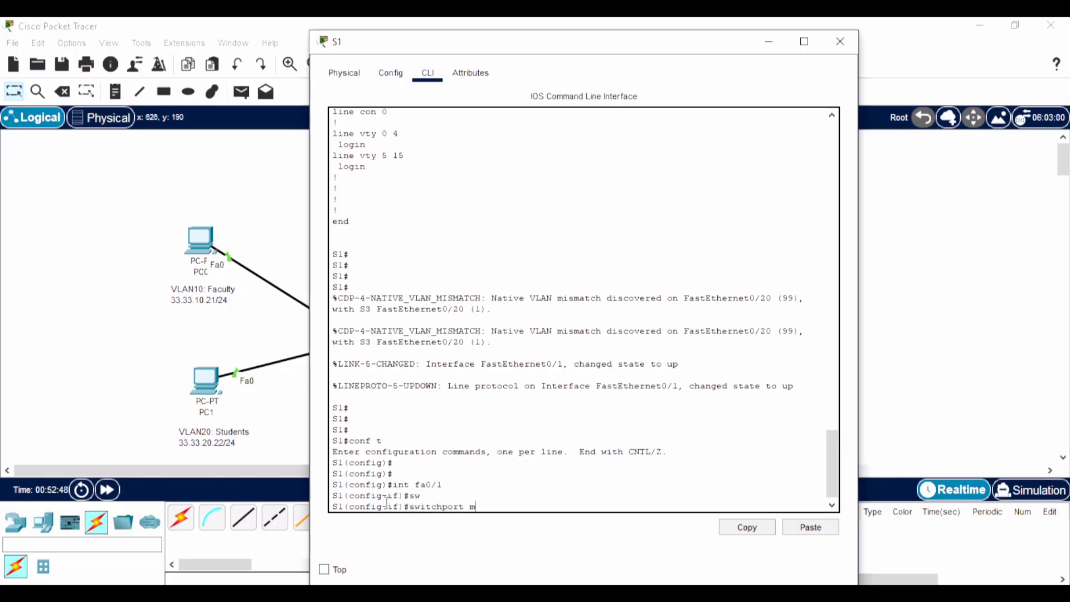
text(mode tr)
key(Tab)
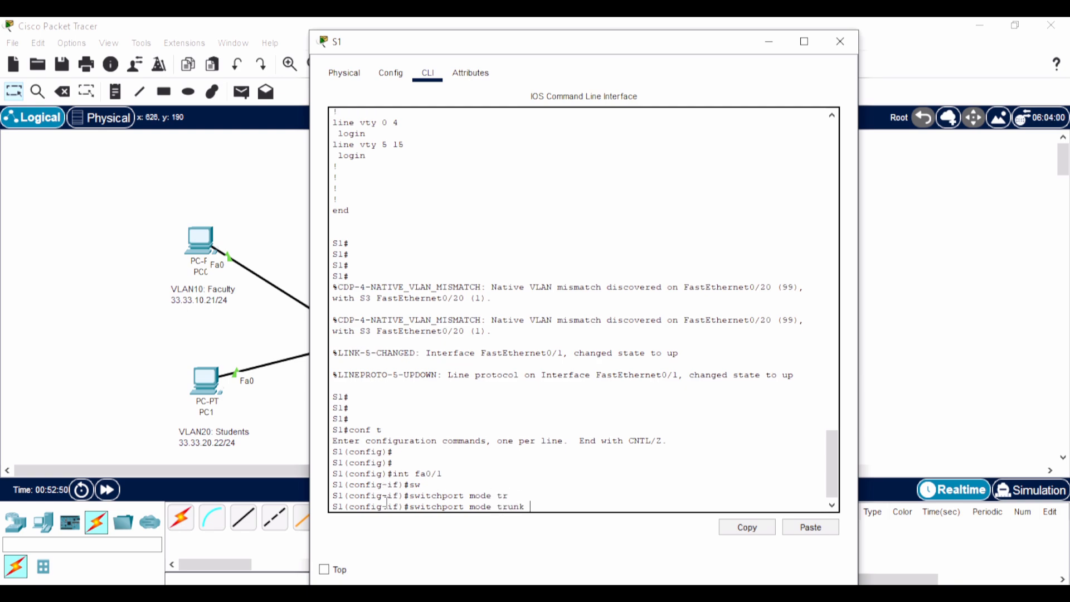
key(Return)
text(s)
key(Return)
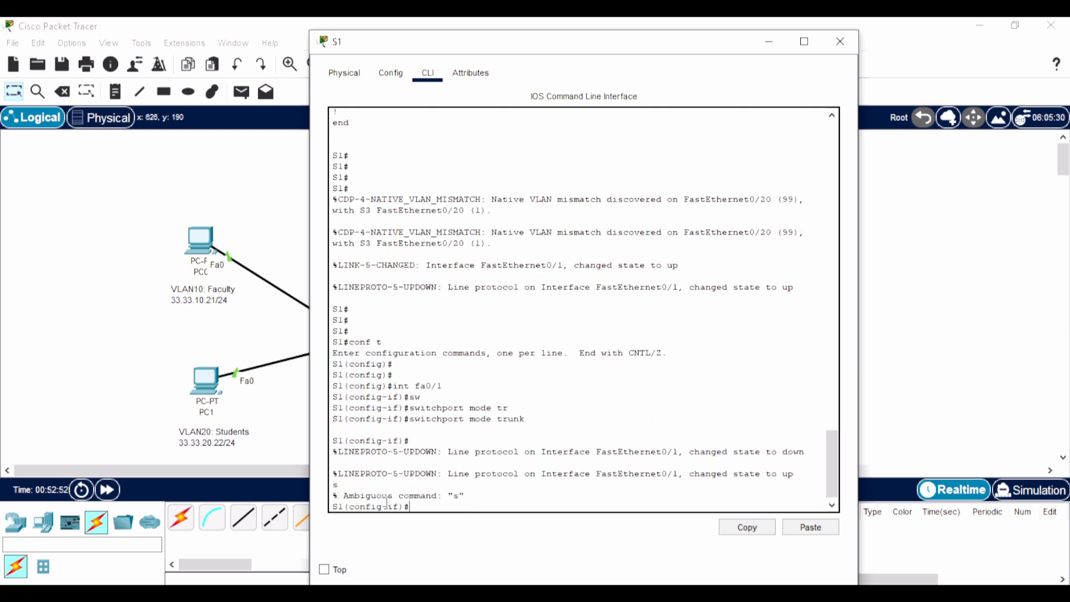
Step: Set the trunk's native VLAN to 99 on S1's interface fa0/1
text(sw)
key(Tab)
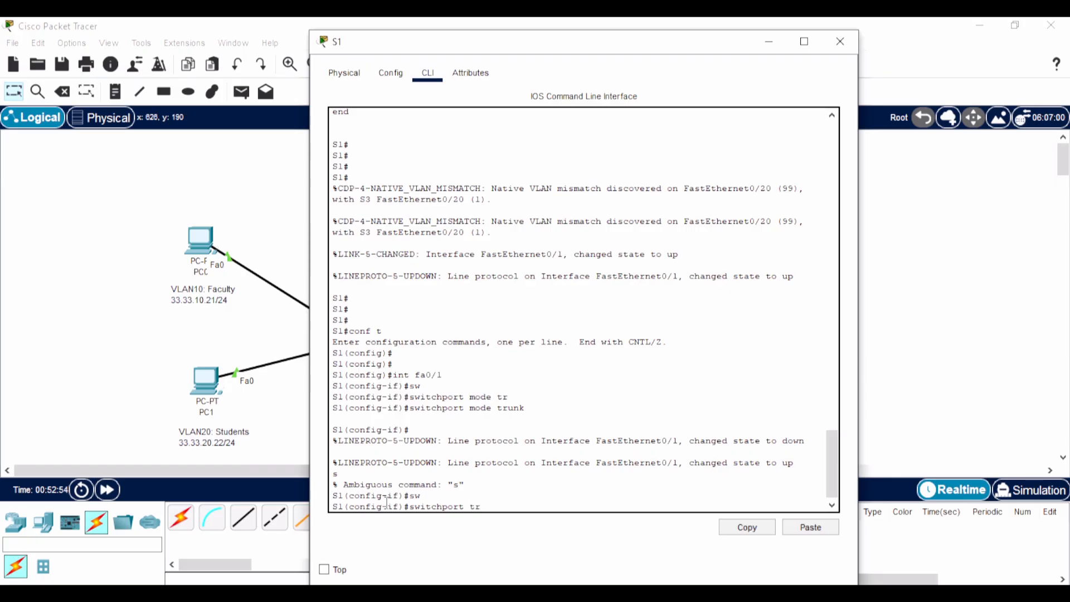
text(tr)
key(Tab)
text(nat)
key(Tab)
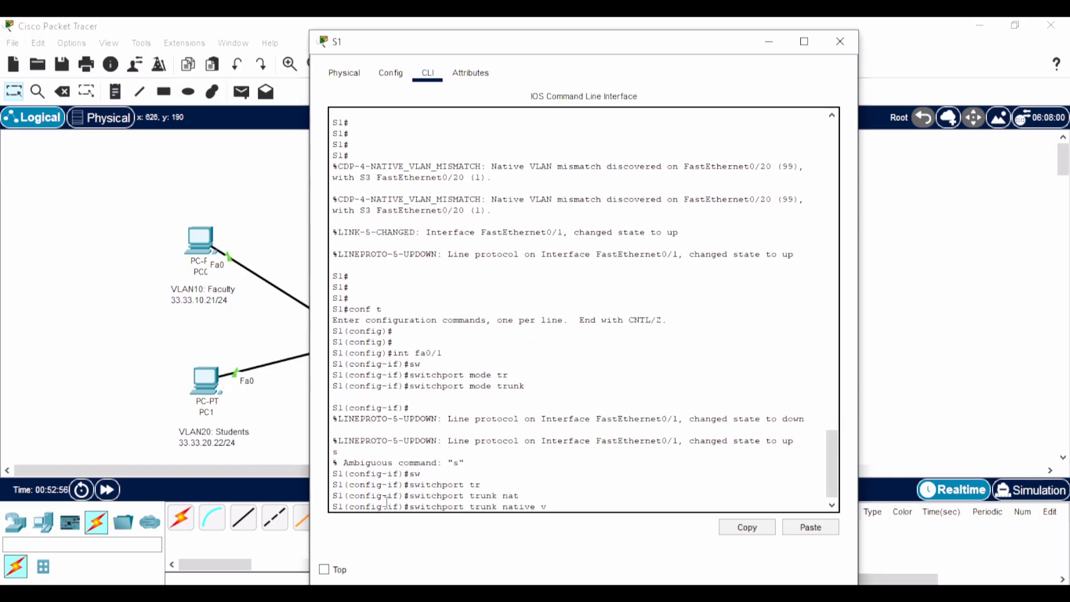
key(Return)
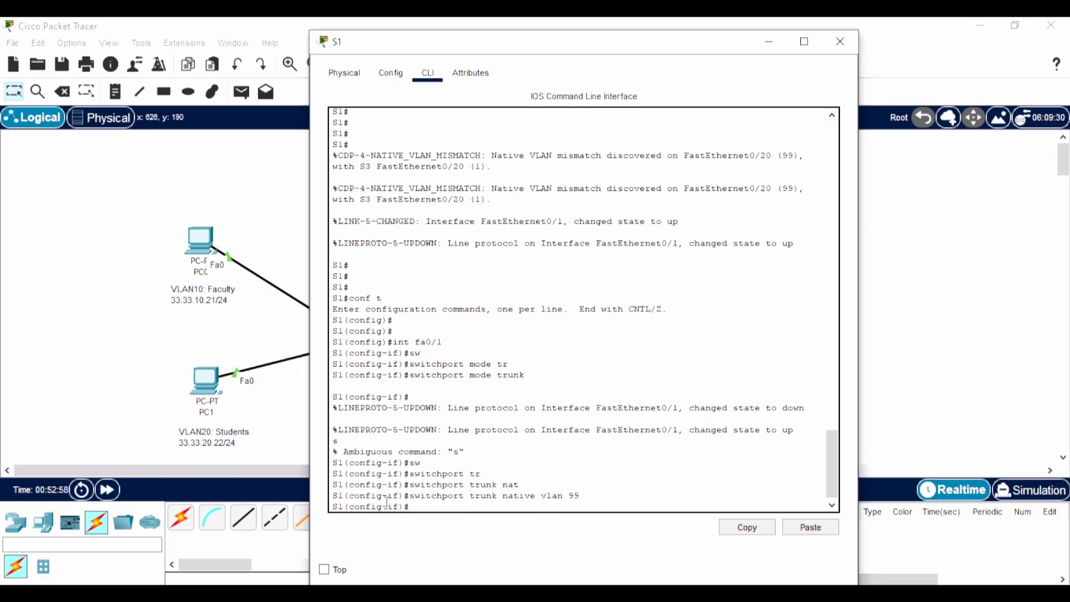
Step: Enable S1's interface fa0/1 and return to privileged EXEC mode
text(no sh)
key(Return)
key(Return)
text(end)
key(Return)
key(Return)
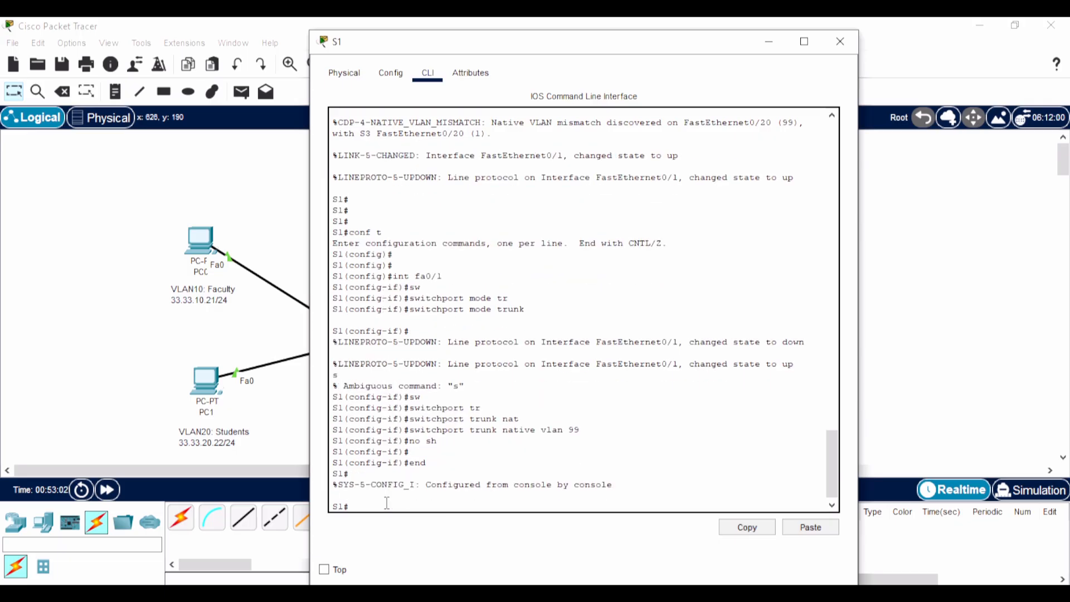
Step: Display S1's running configuration, examine the trunk settings on its interfaces, and close the S1 window
key(Return)
text(sh r)
key(Return)
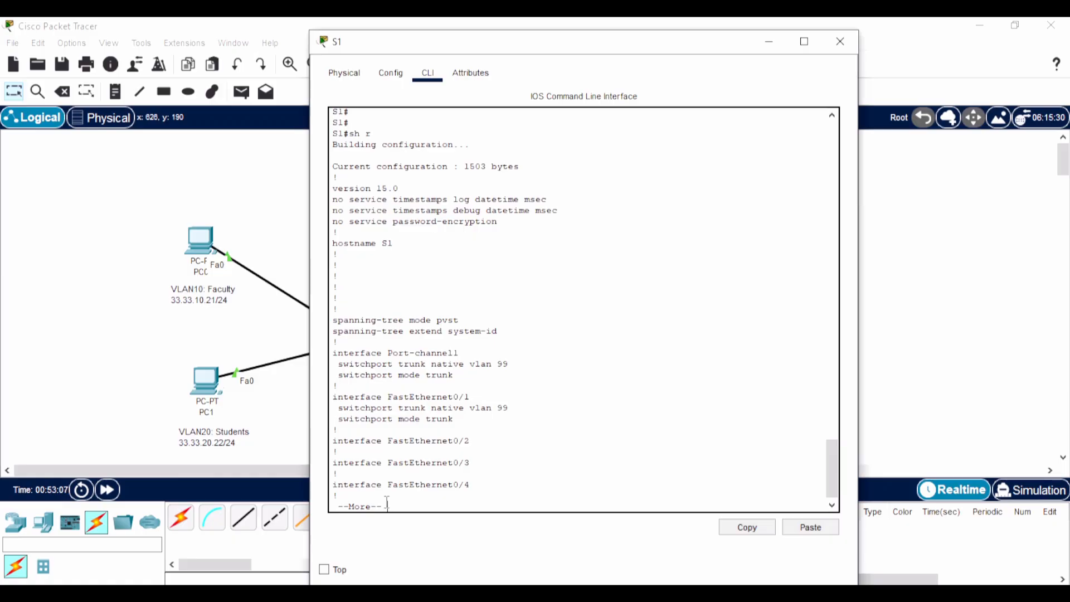
key(space)
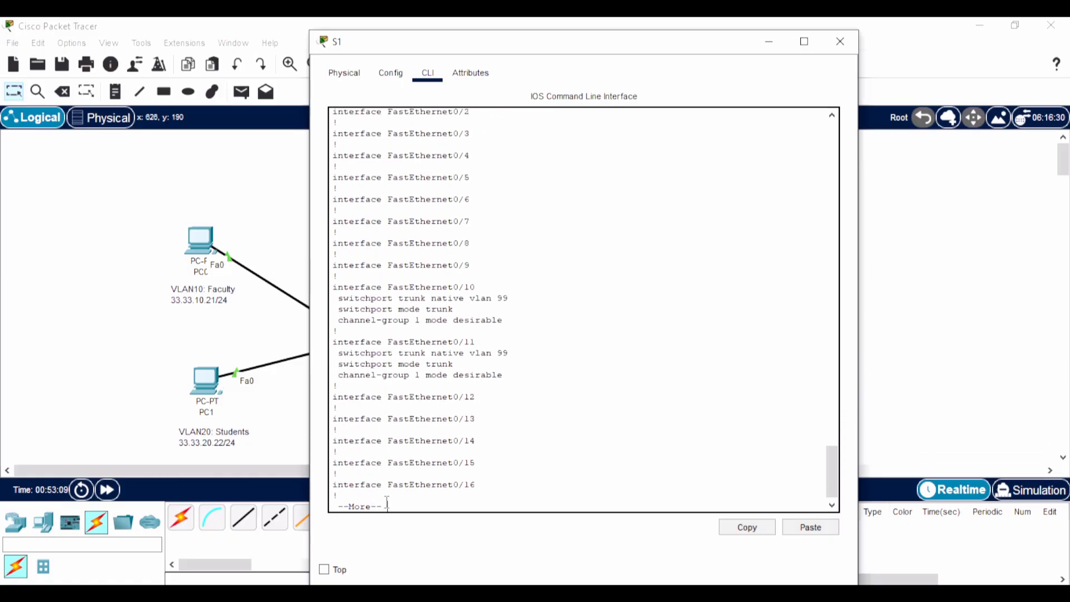
key(Return)
key(Return)
key(Return)
key(Return)
key(Return)
key(Return)
key(Return)
key(Return)
key(Return)
key(Return)
key(Return)
key(Return)
key(Return)
key(Return)
key(Return)
key(Return)
key(Return)
key(Return)
key(Return)
key(Return)
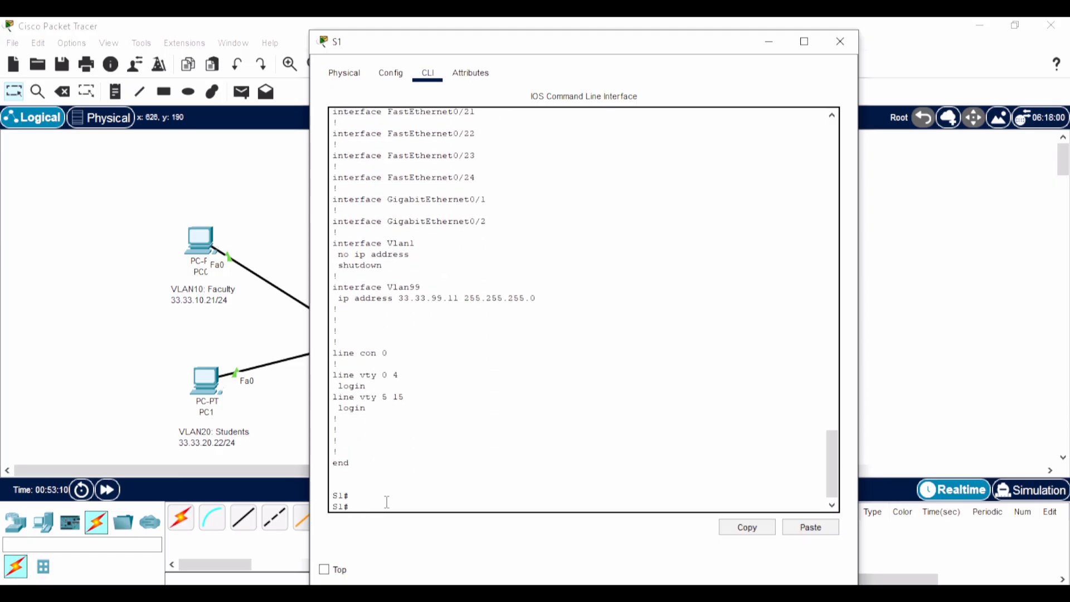
click(839, 42)
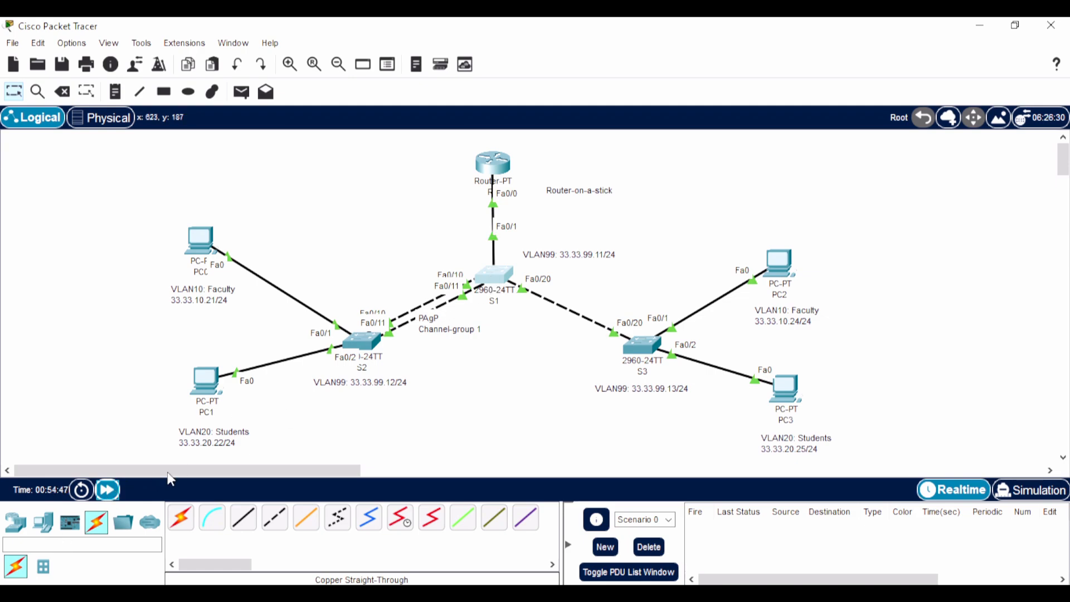
Step: Send a simple PDU from PC0 to PC2 to test connectivity within VLAN 10
click(241, 92)
click(200, 240)
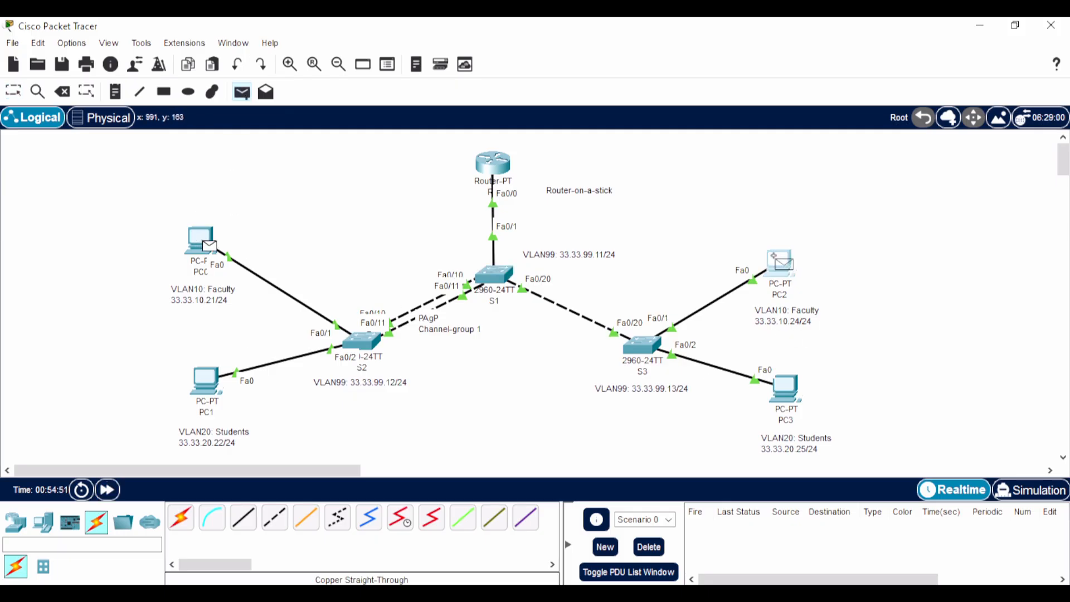
click(779, 262)
Step: Send a simple PDU from PC0 to PC3 twice to test inter-VLAN routing, and delete the test scenario
click(242, 92)
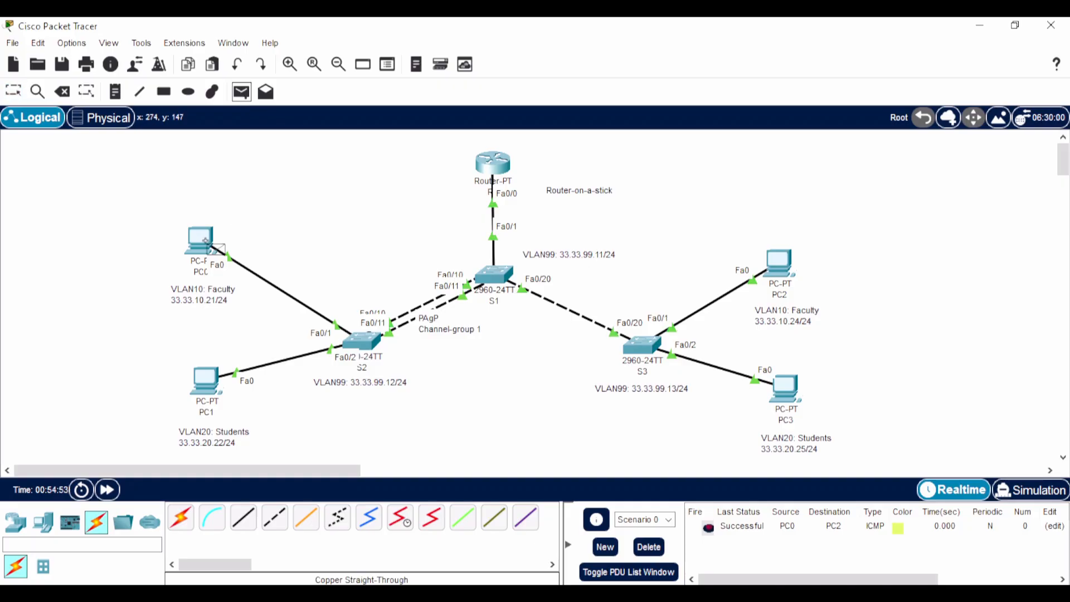
click(202, 239)
click(783, 386)
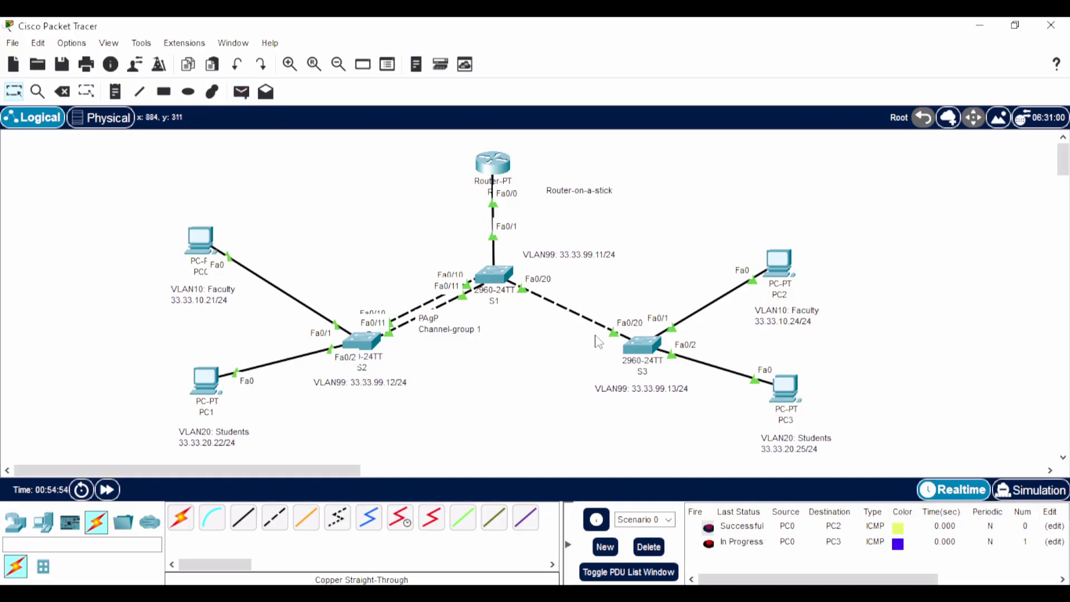
click(242, 91)
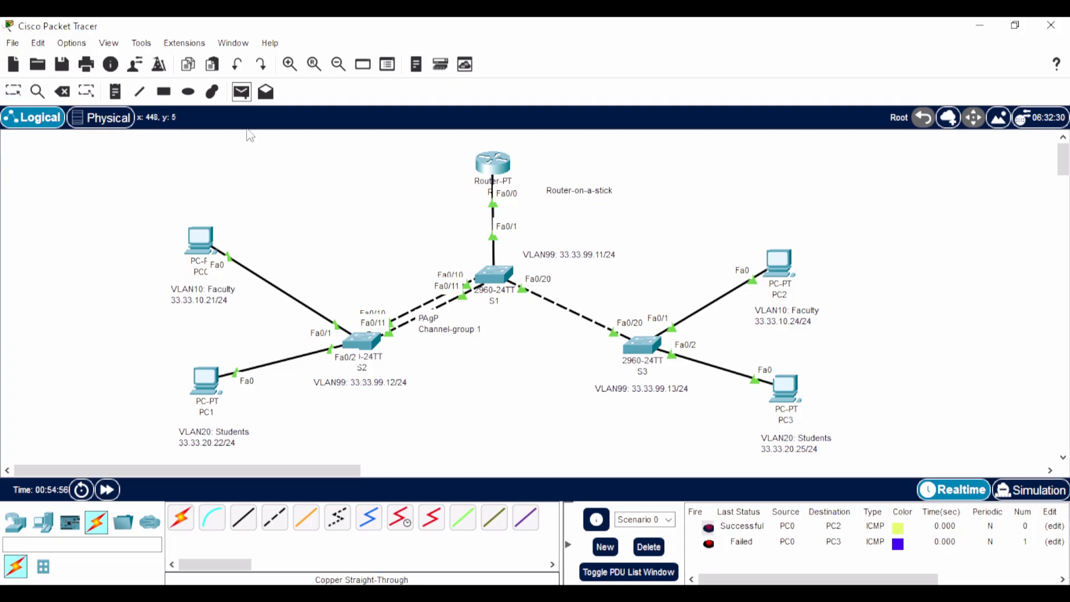
click(201, 240)
click(783, 390)
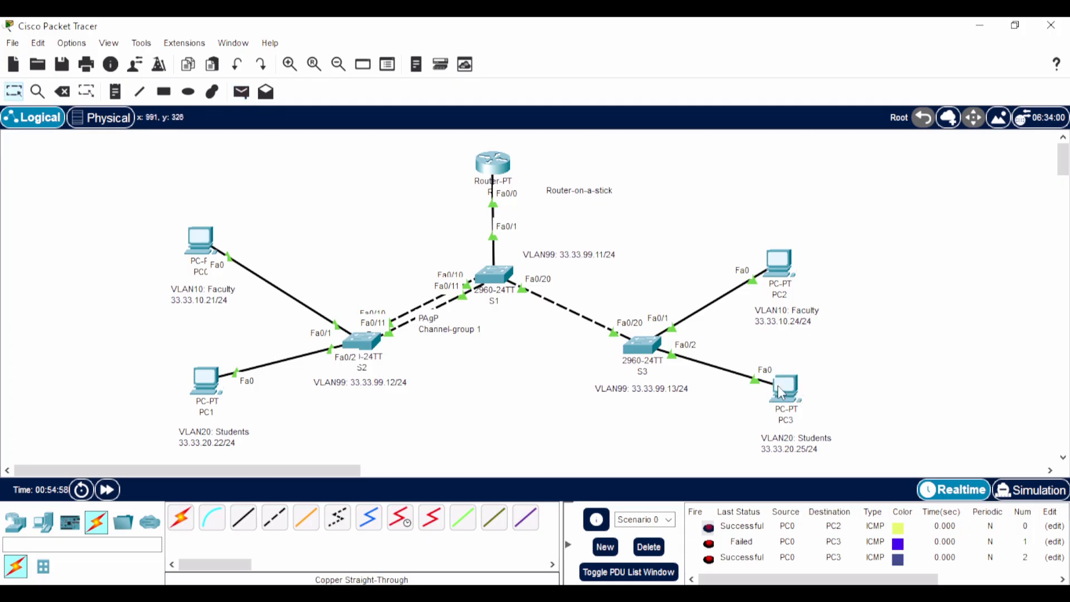
click(646, 552)
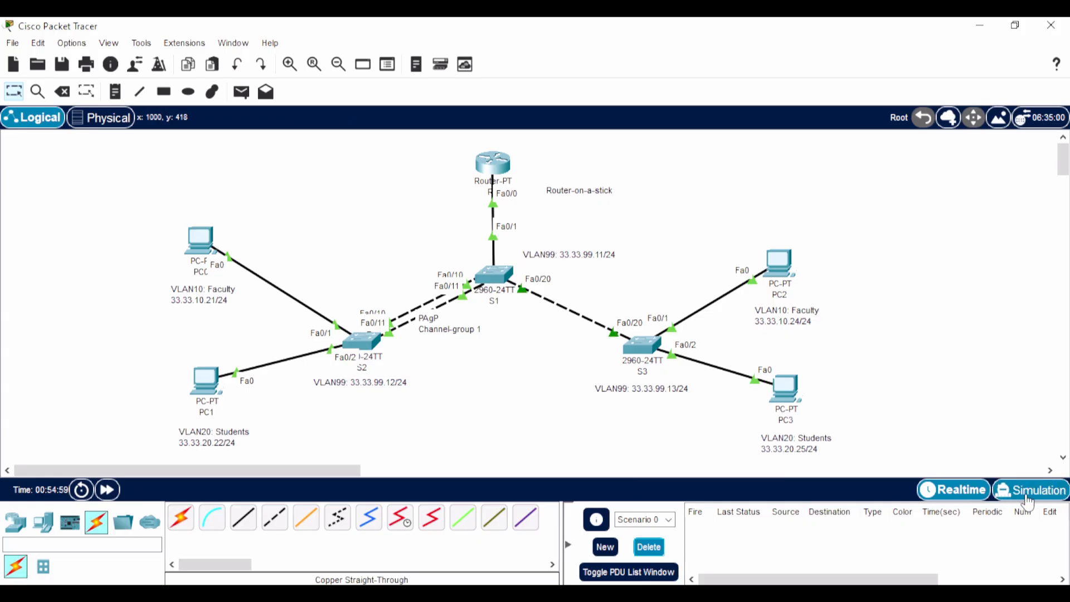
Step: Switch to Simulation mode and create a simple PDU from PC0 to PC3
key(shift+s)
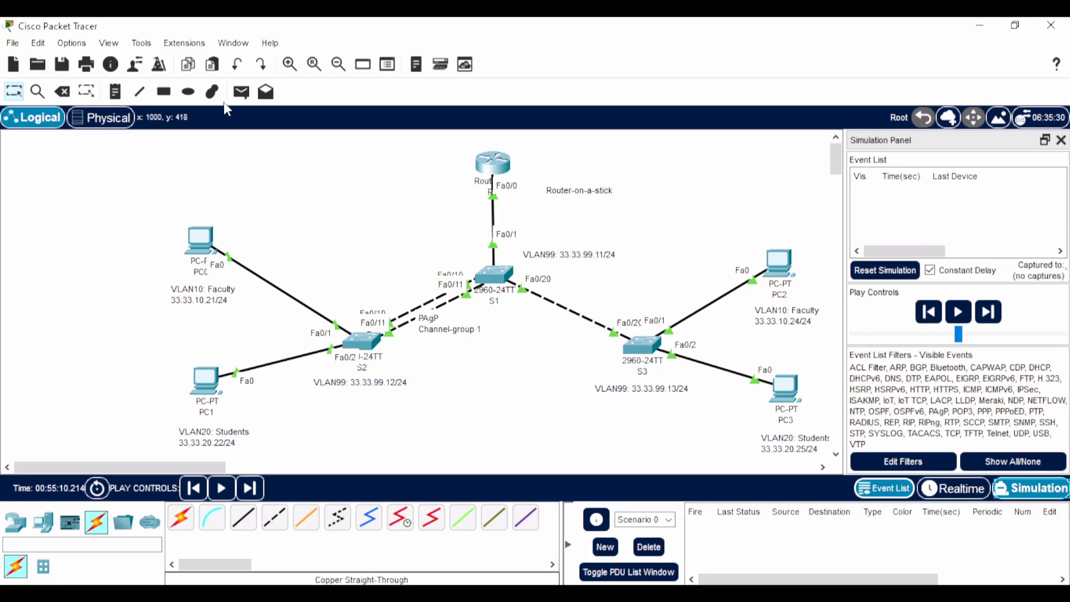
click(241, 92)
click(202, 240)
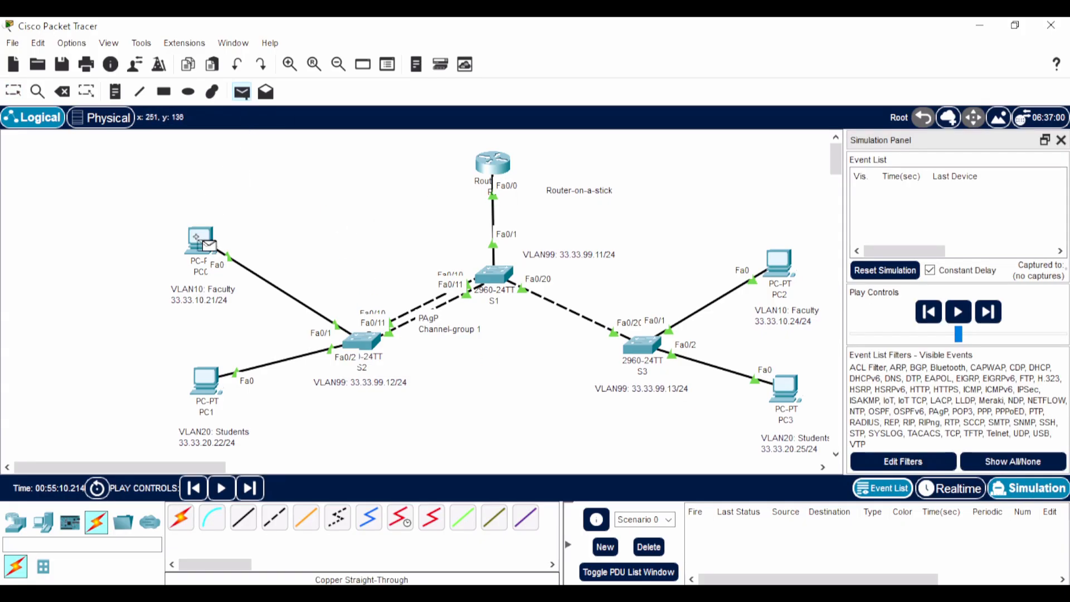
click(780, 383)
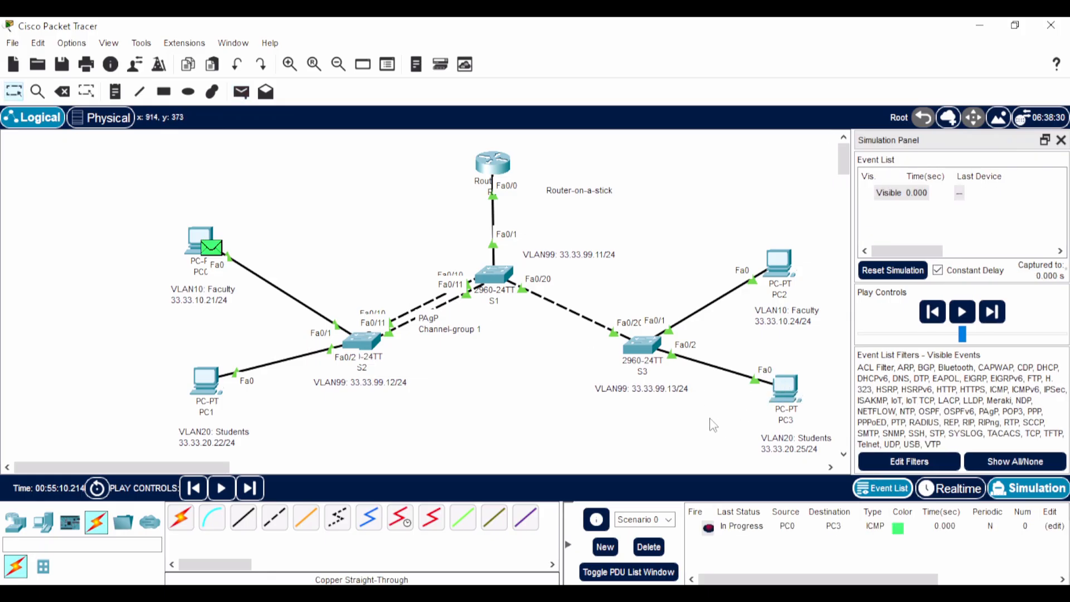
Step: Step the simulation forward event by event to trace the PDU from PC0 through R1 to PC3 and back
click(250, 489)
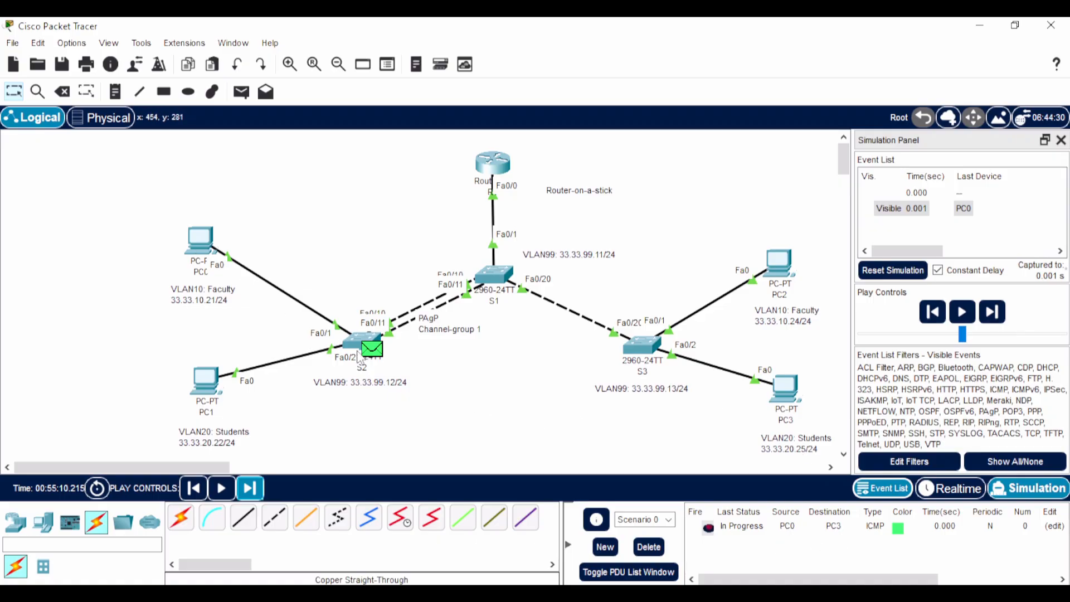
click(250, 488)
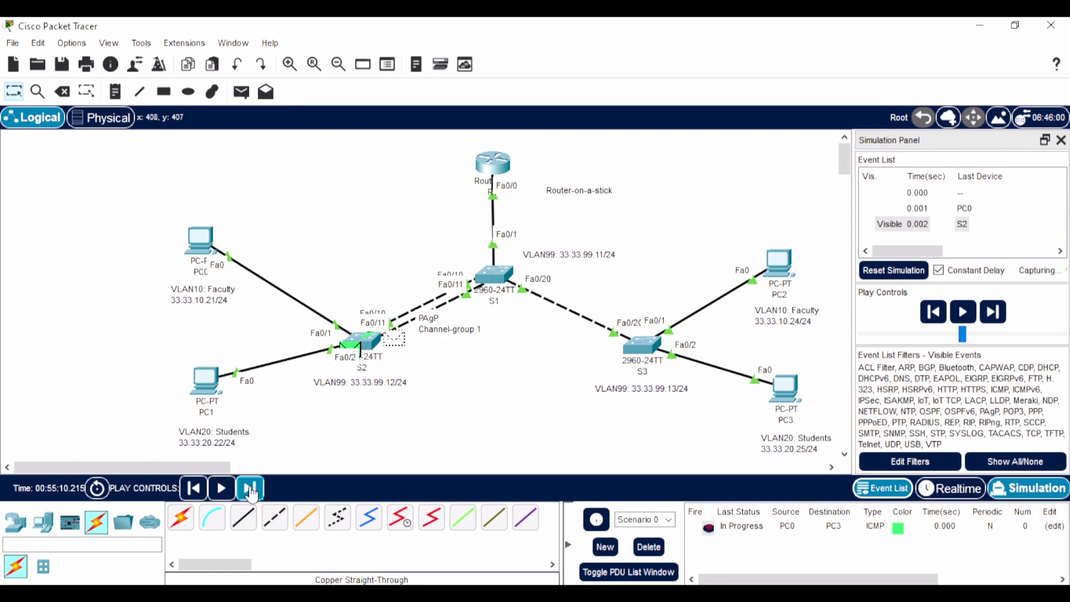
click(250, 489)
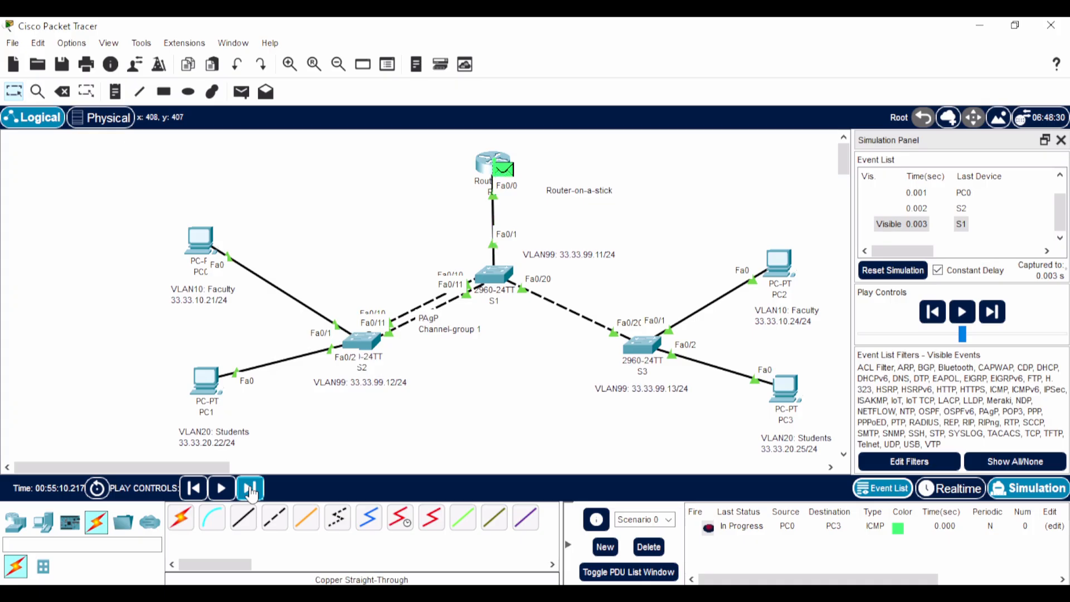
click(250, 488)
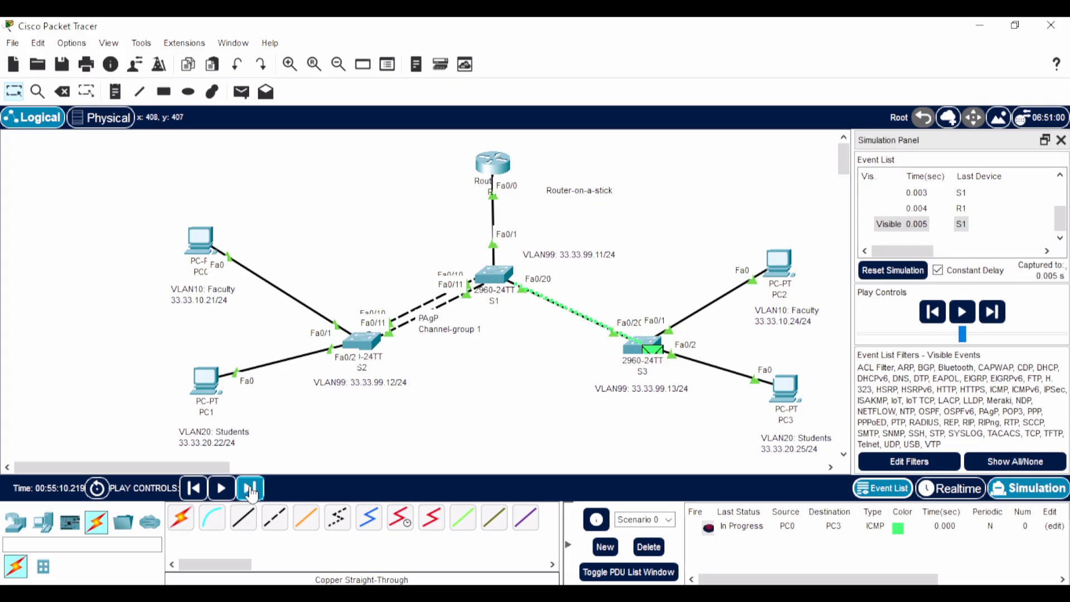
click(249, 488)
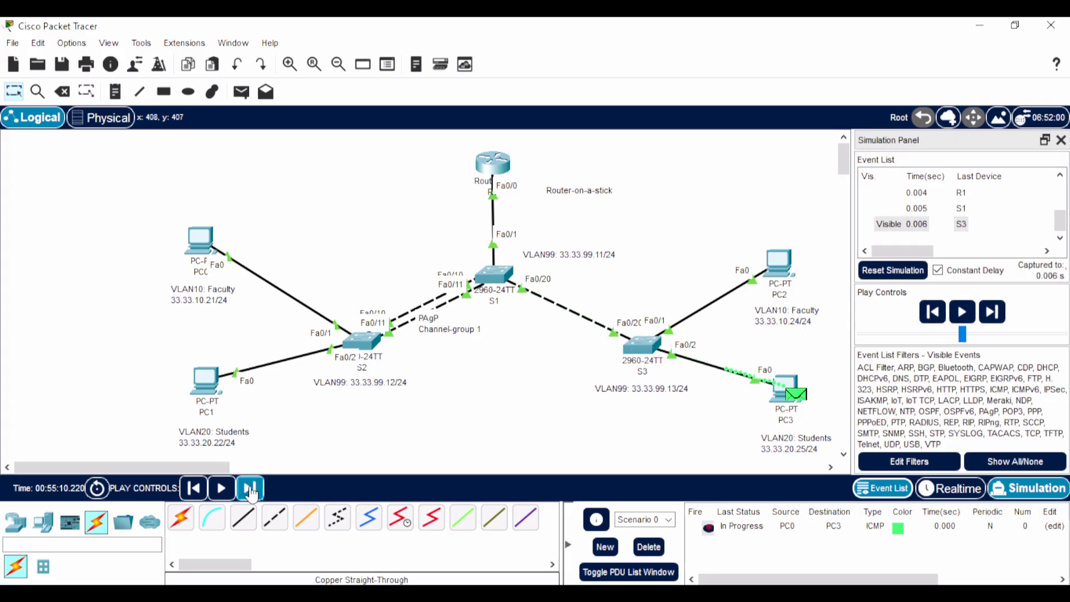
click(250, 489)
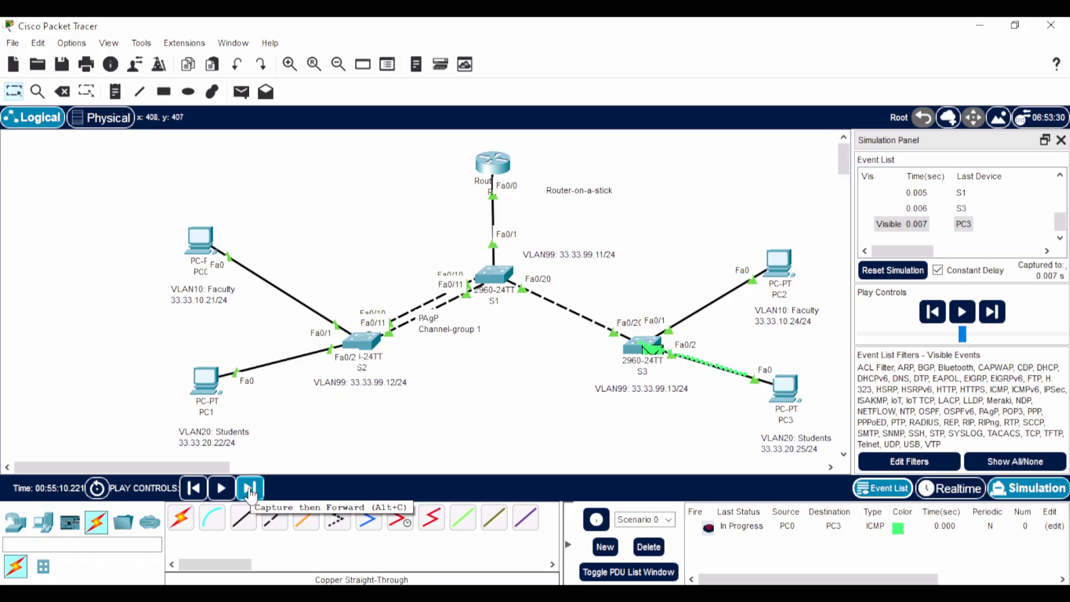
click(249, 489)
click(249, 489)
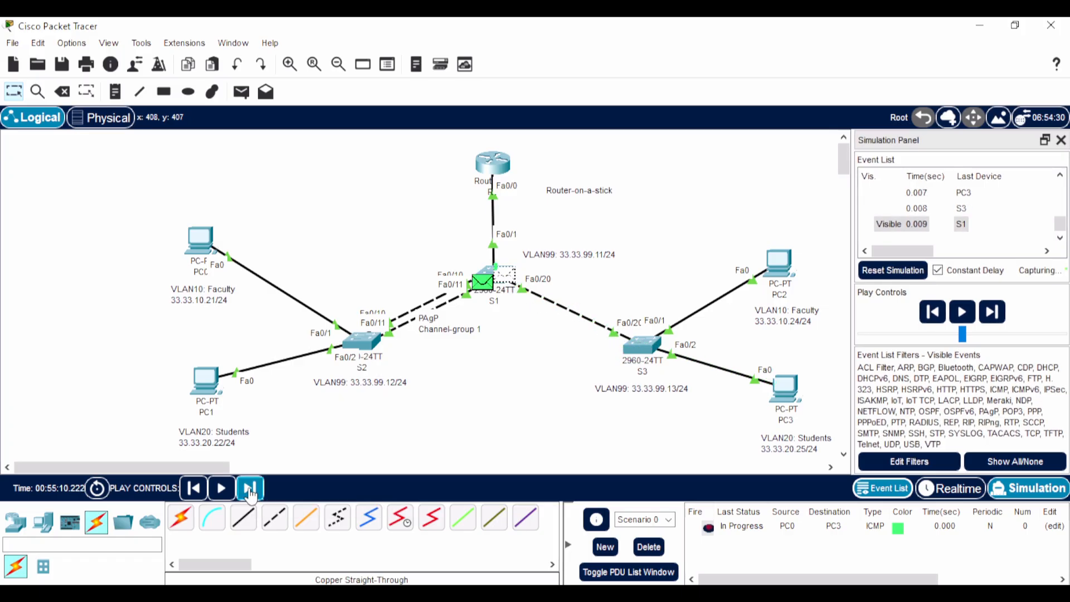
click(249, 488)
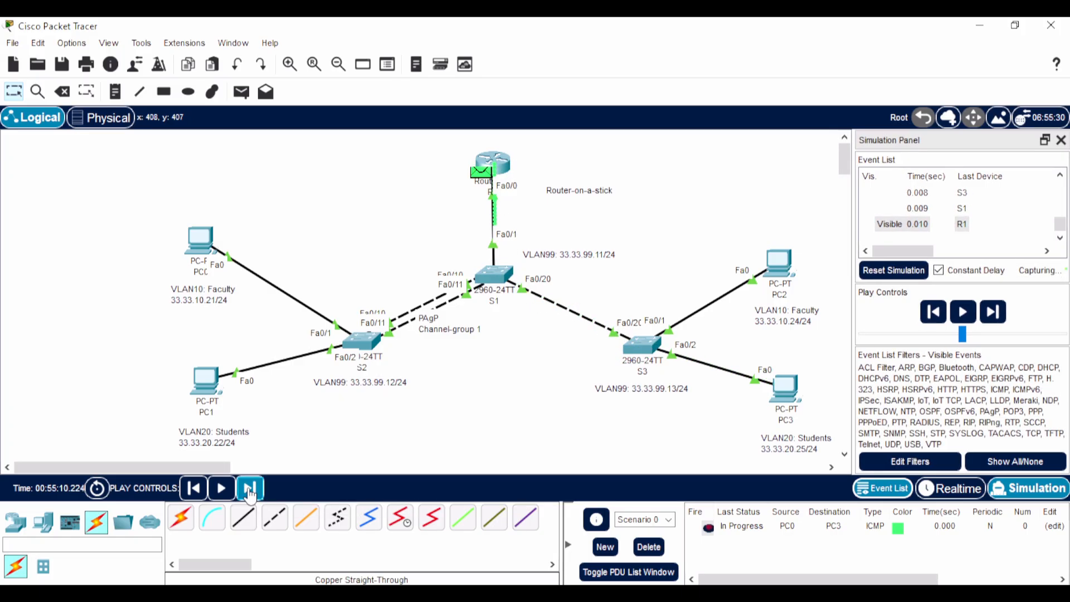
click(249, 489)
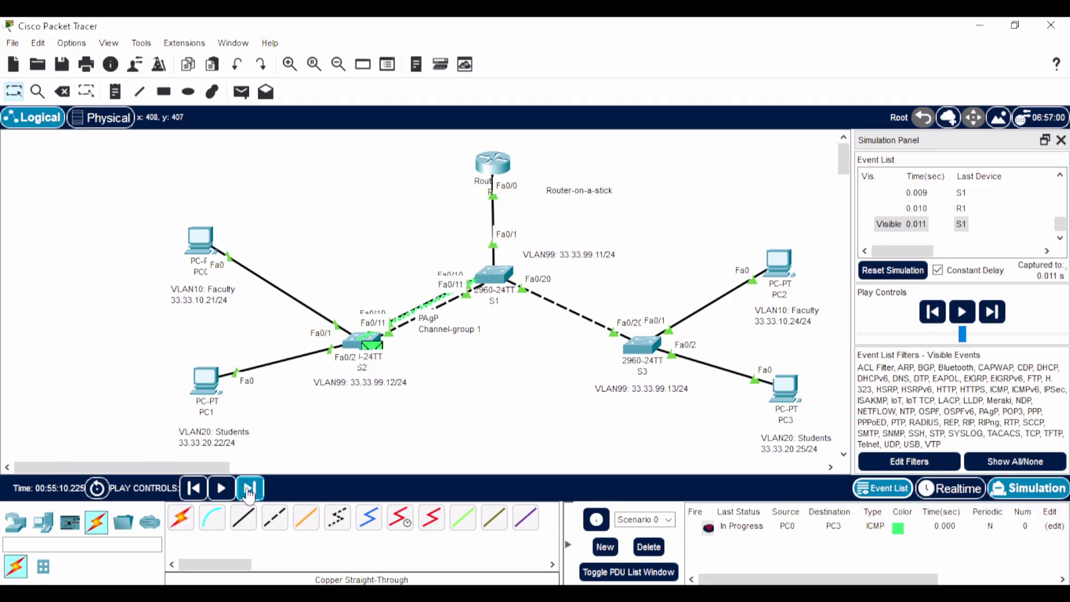
click(249, 491)
click(249, 490)
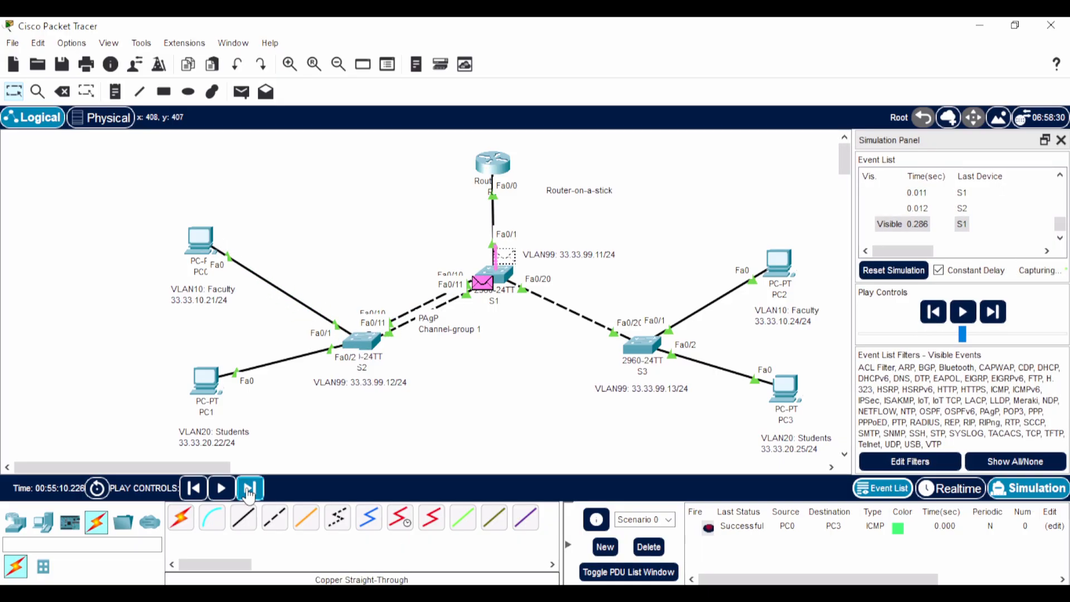
Step: Return to Realtime mode with the test scenario deleted, and send a simple PDU from PC0 to PC2
click(652, 544)
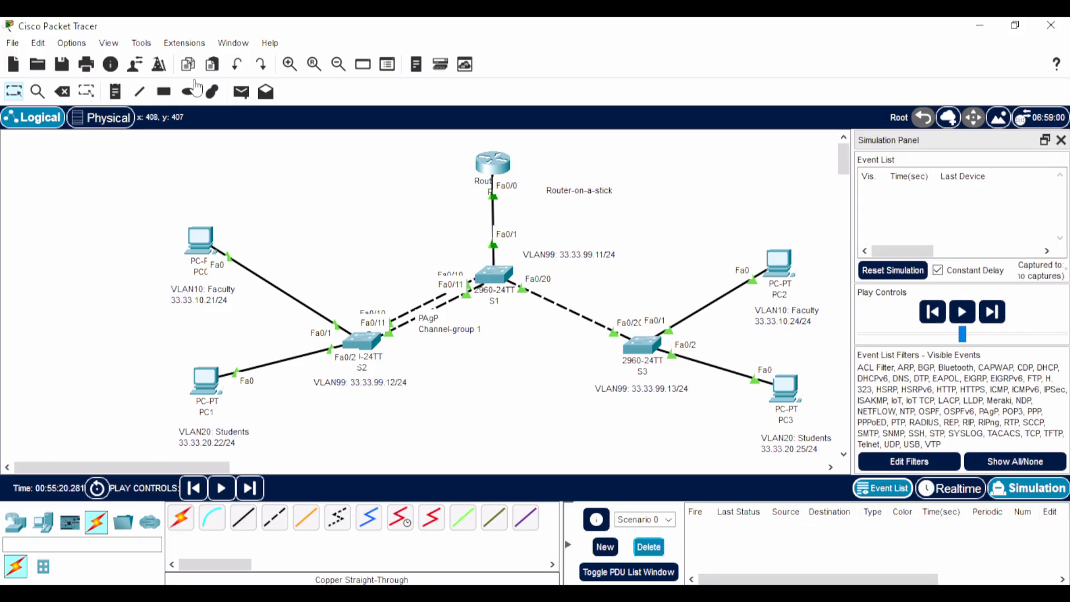
click(950, 490)
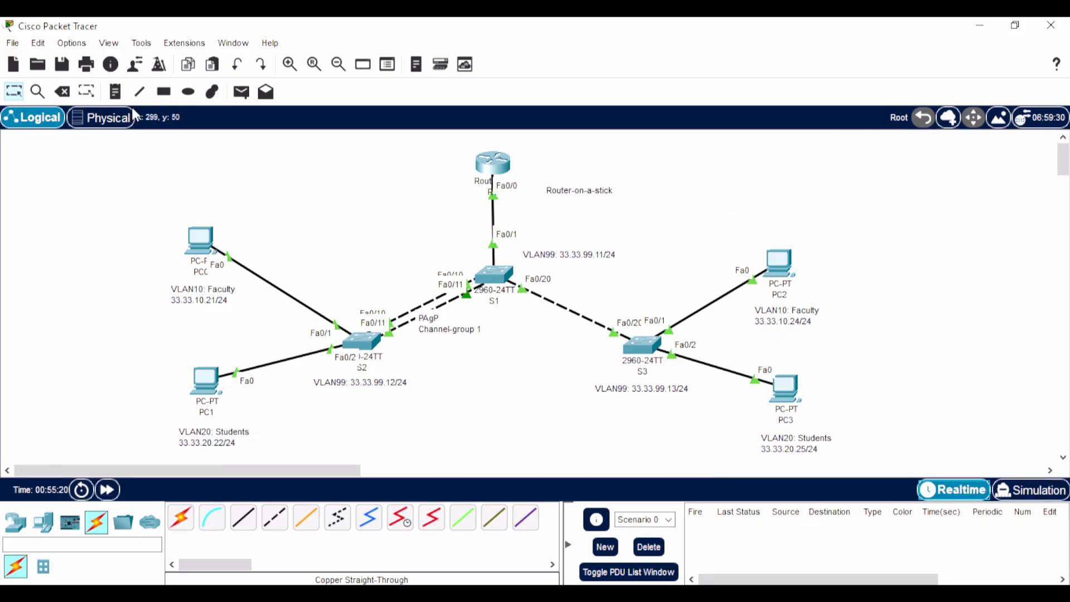
click(241, 91)
click(200, 237)
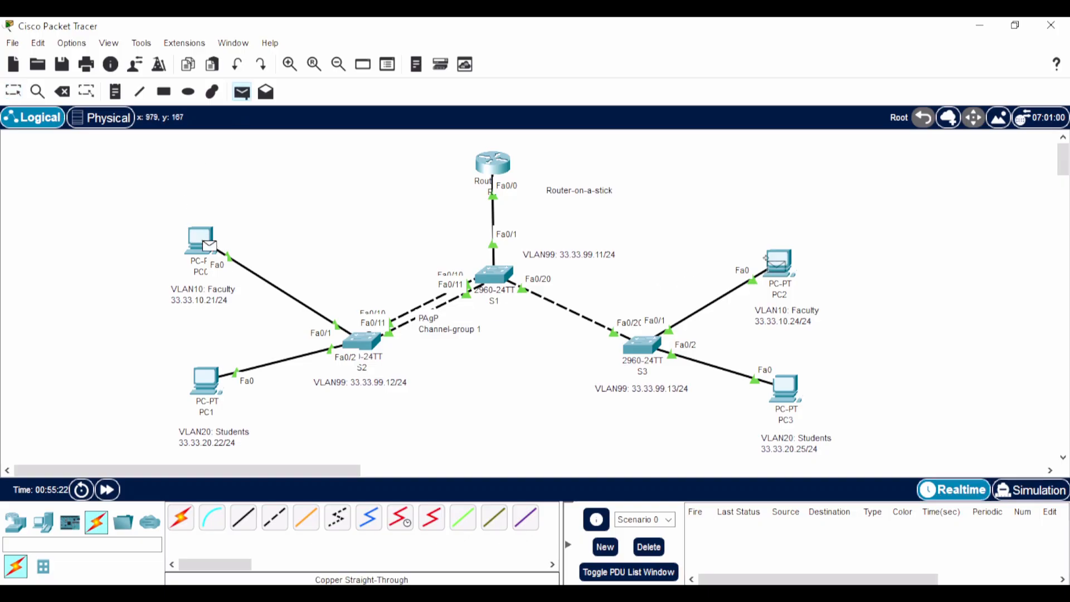
click(778, 262)
Step: Send a simple PDU from PC0 to PC1 twice to test routing between VLAN 10 and VLAN 20
click(241, 91)
click(199, 237)
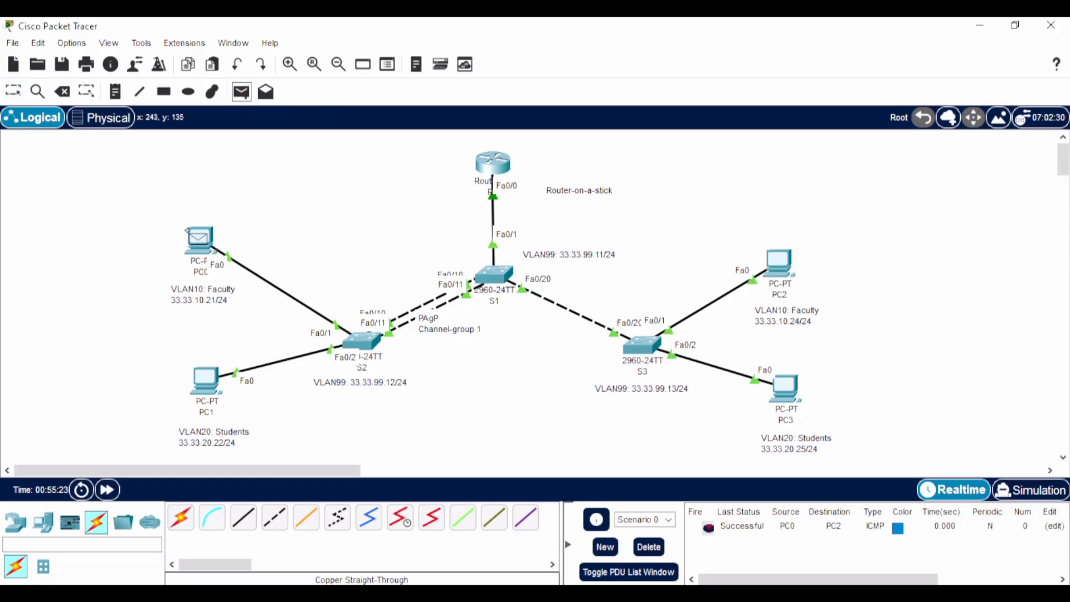
click(205, 380)
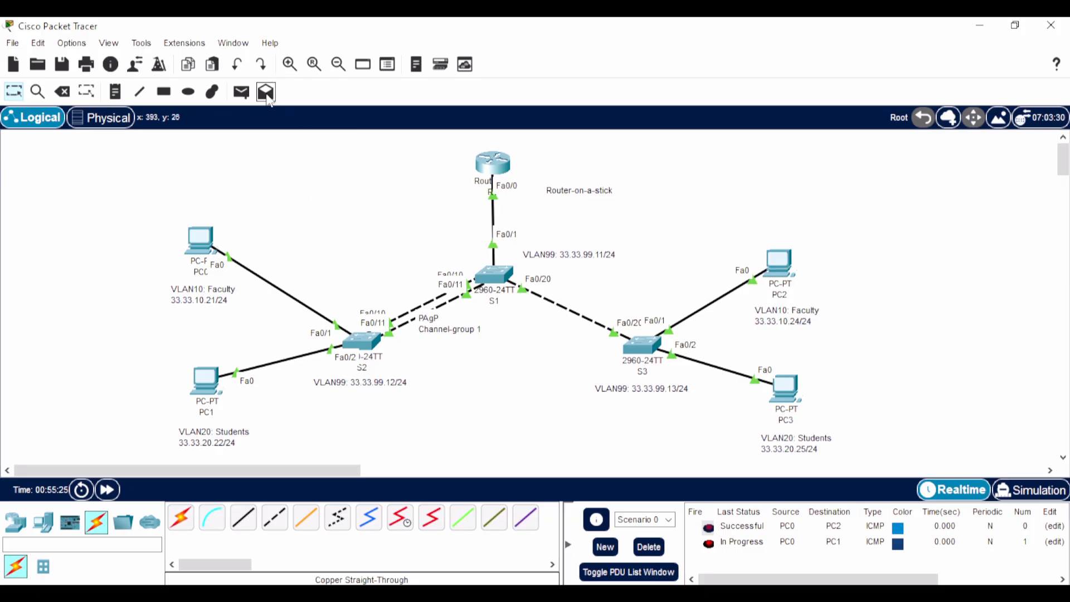
click(241, 92)
click(199, 237)
click(205, 380)
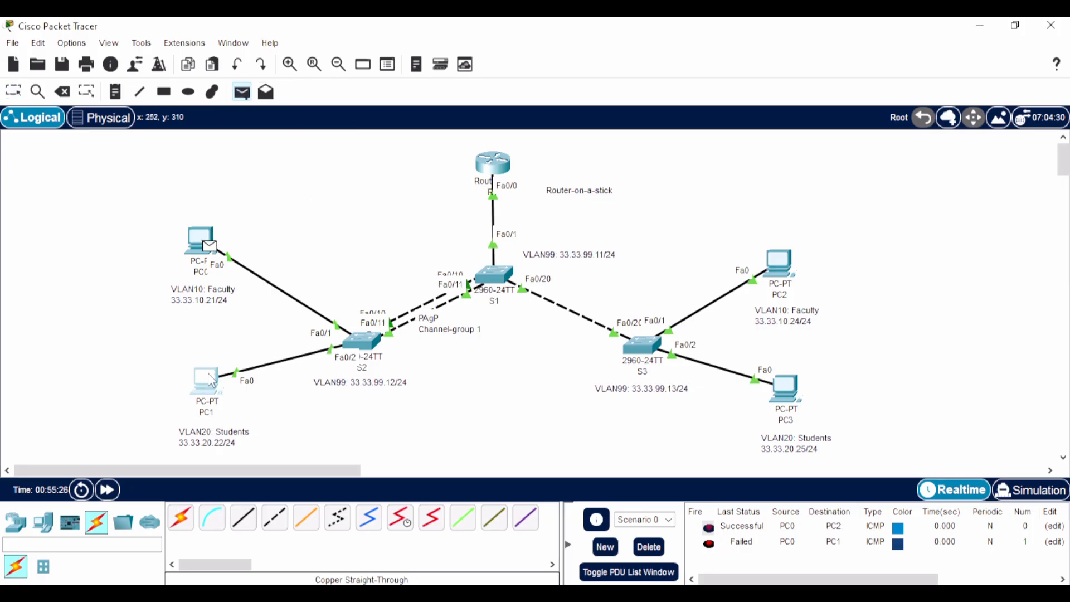
Step: Send a simple PDU from PC0 to PC3 and delete the test scenario
click(241, 92)
click(195, 239)
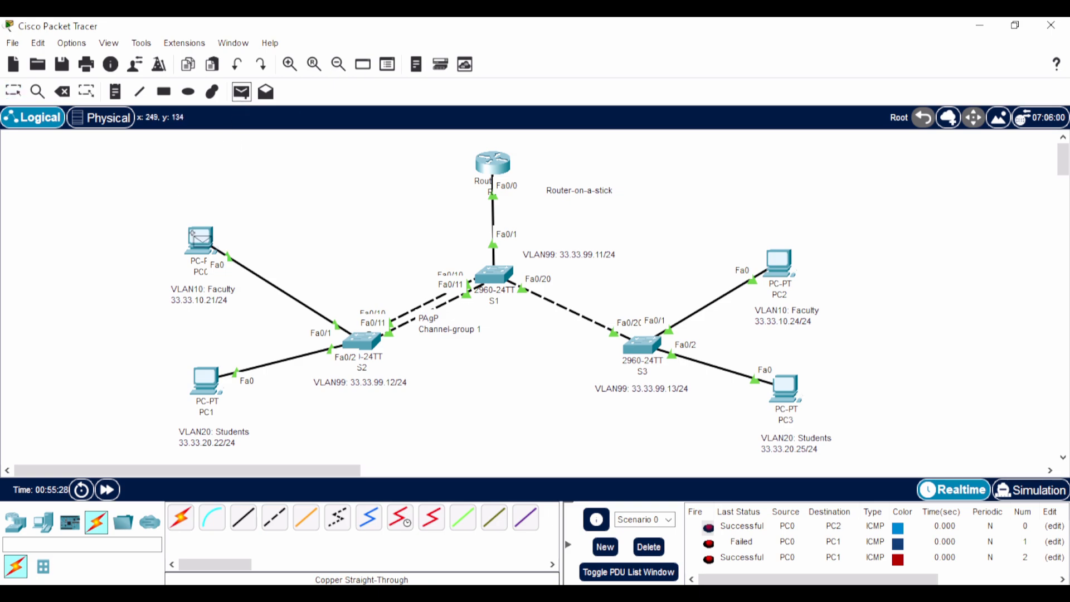
click(792, 385)
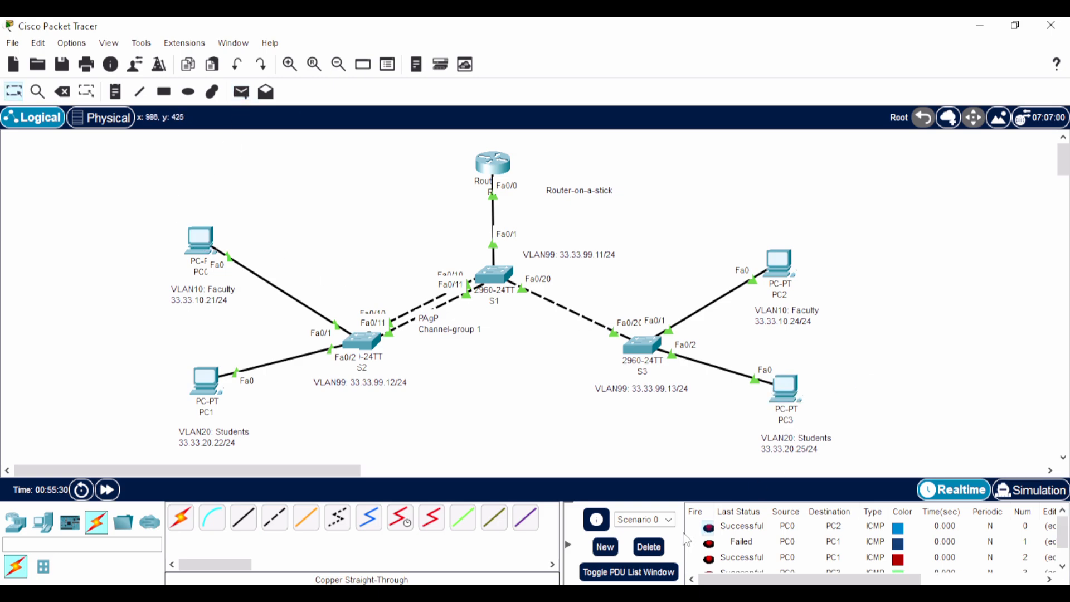
click(648, 547)
Step: Send simple PDUs from PC2 to PC1 and from PC3 to PC2, and delete the test scenario
click(242, 92)
click(779, 262)
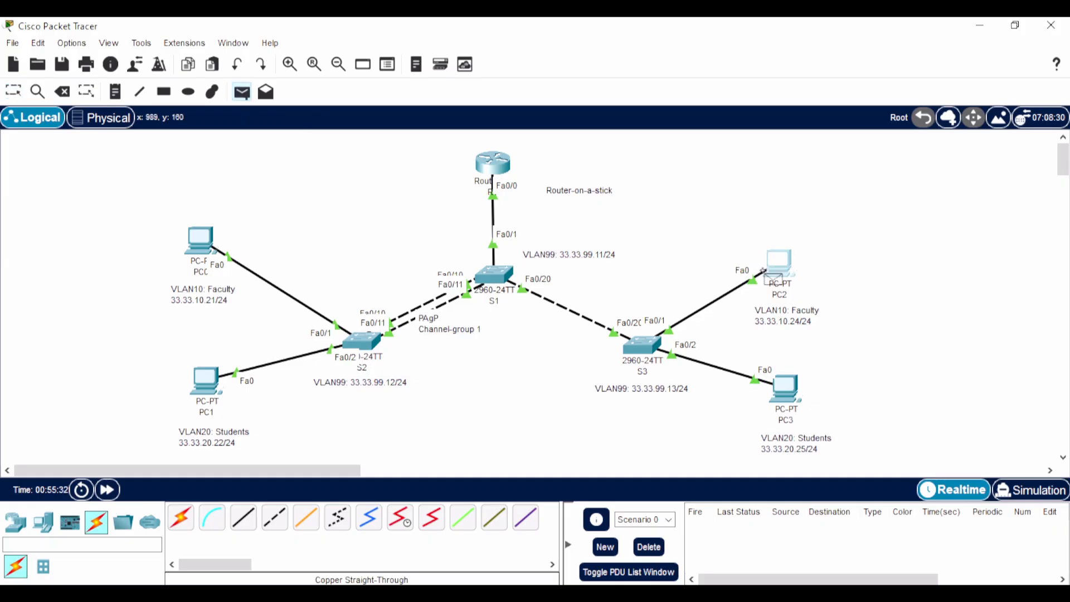
click(197, 382)
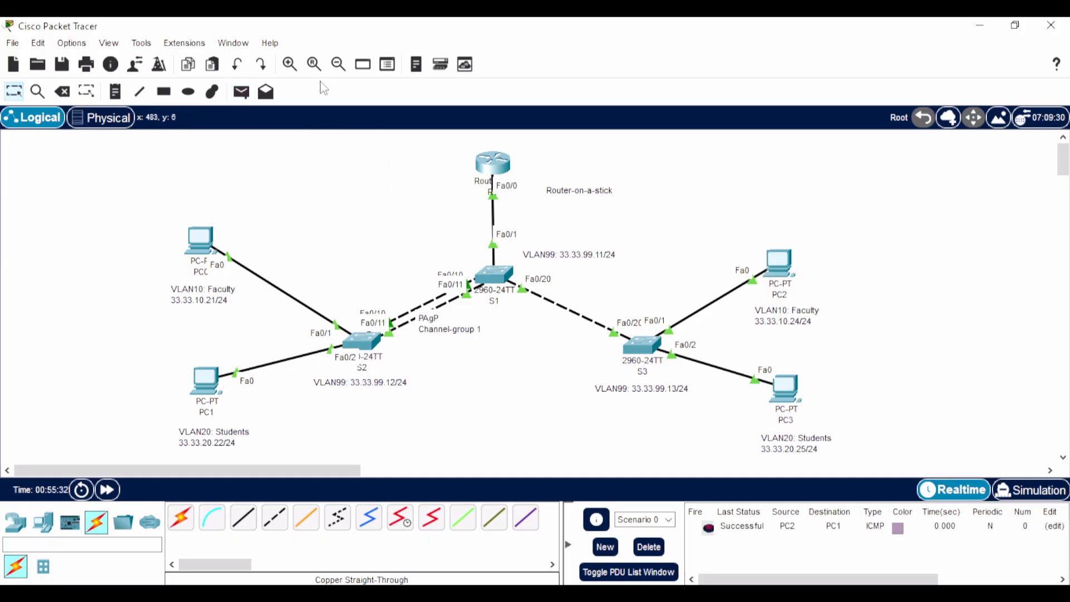
click(241, 91)
click(777, 389)
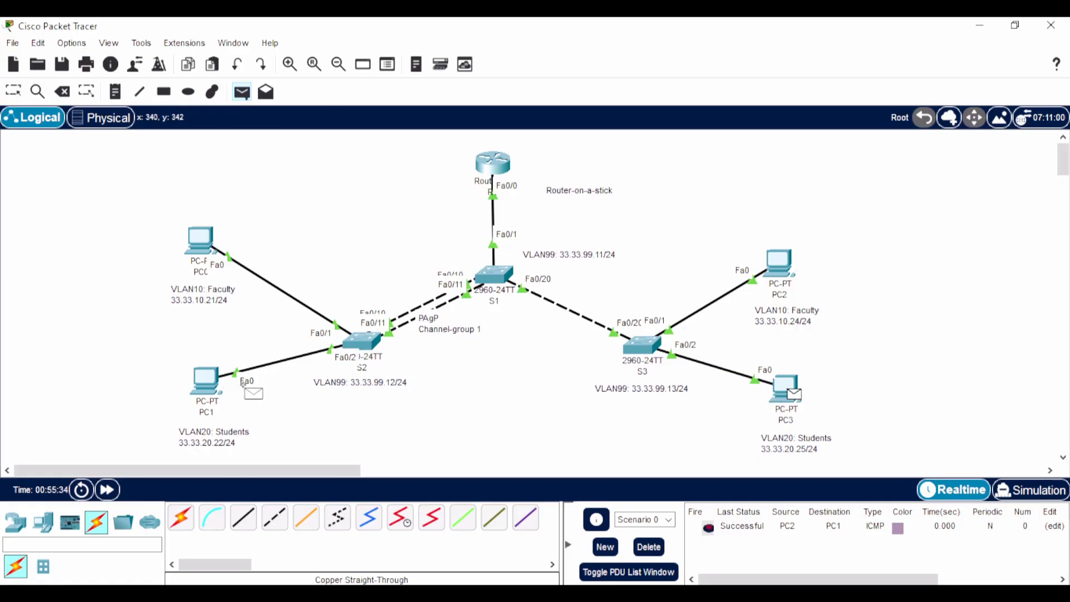
click(784, 271)
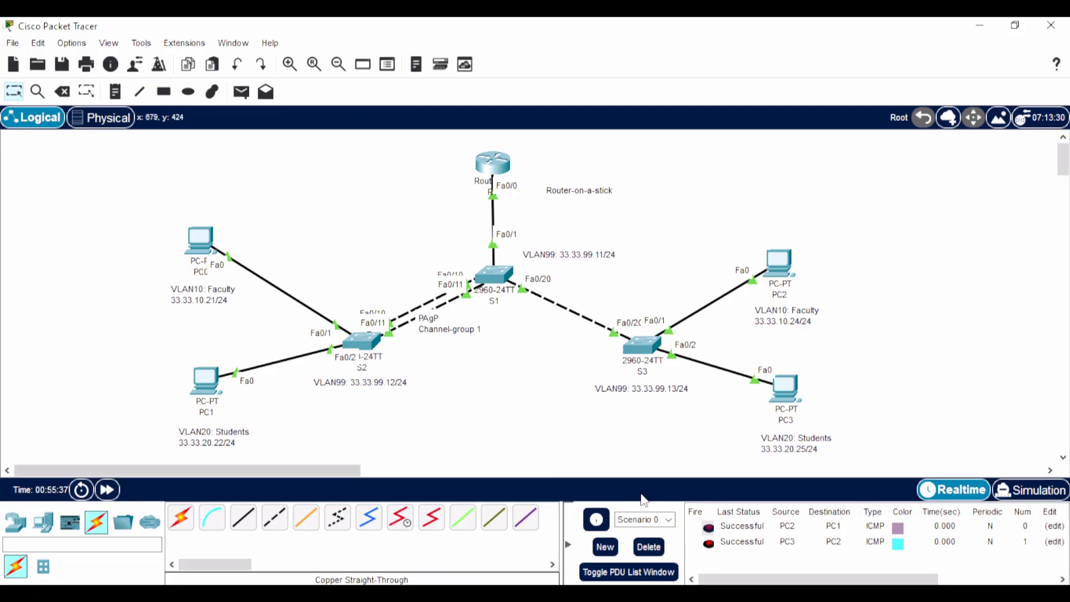
click(648, 546)
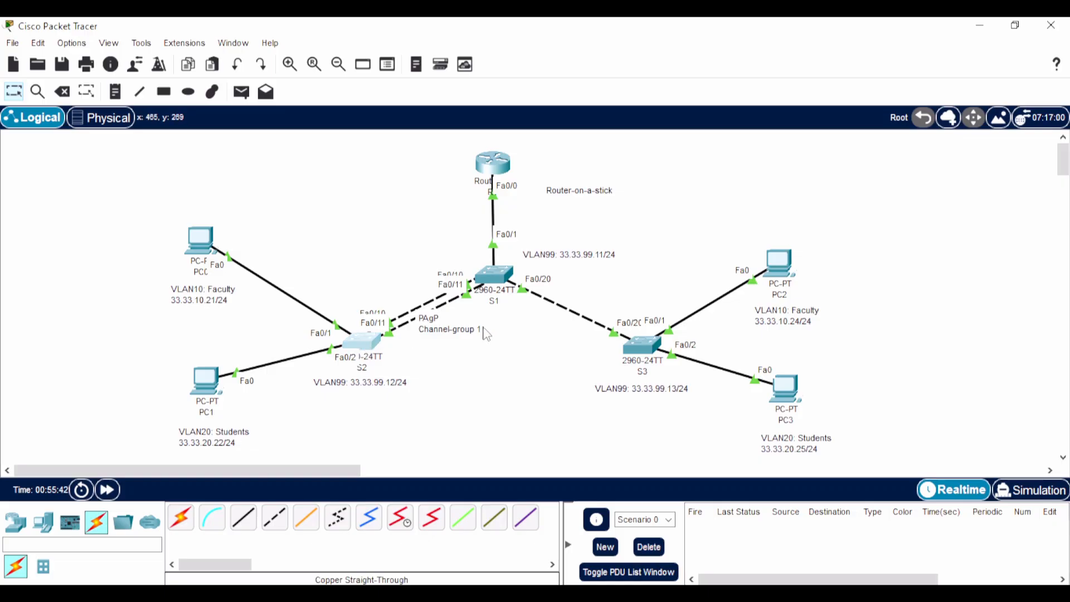
Step: Open S2's command line and enter privileged EXEC mode
click(368, 342)
key(Return)
key(Return)
key(Return)
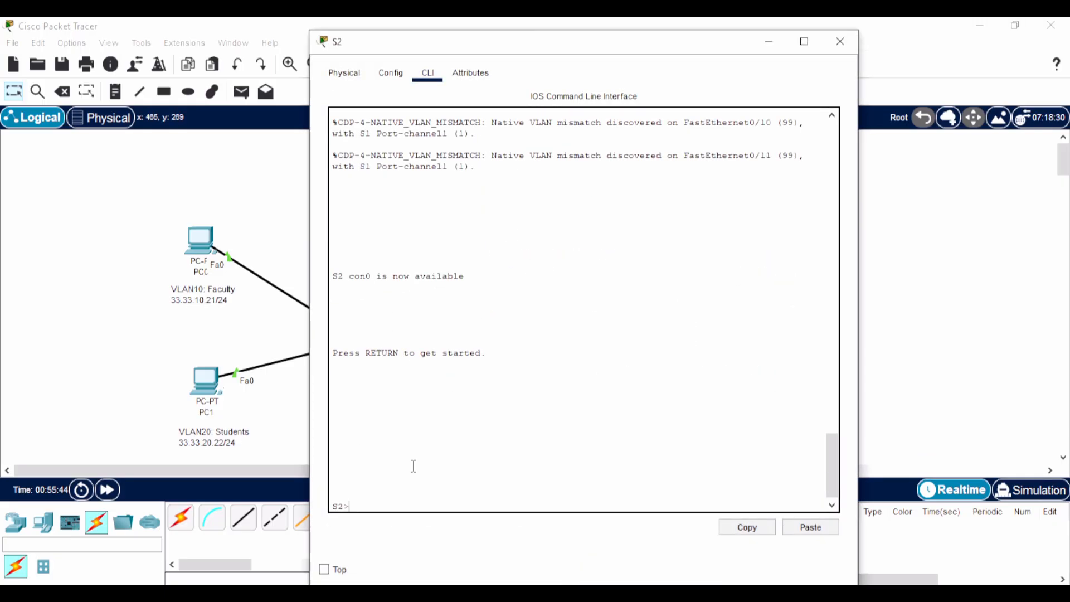
text(en)
key(Return)
key(Return)
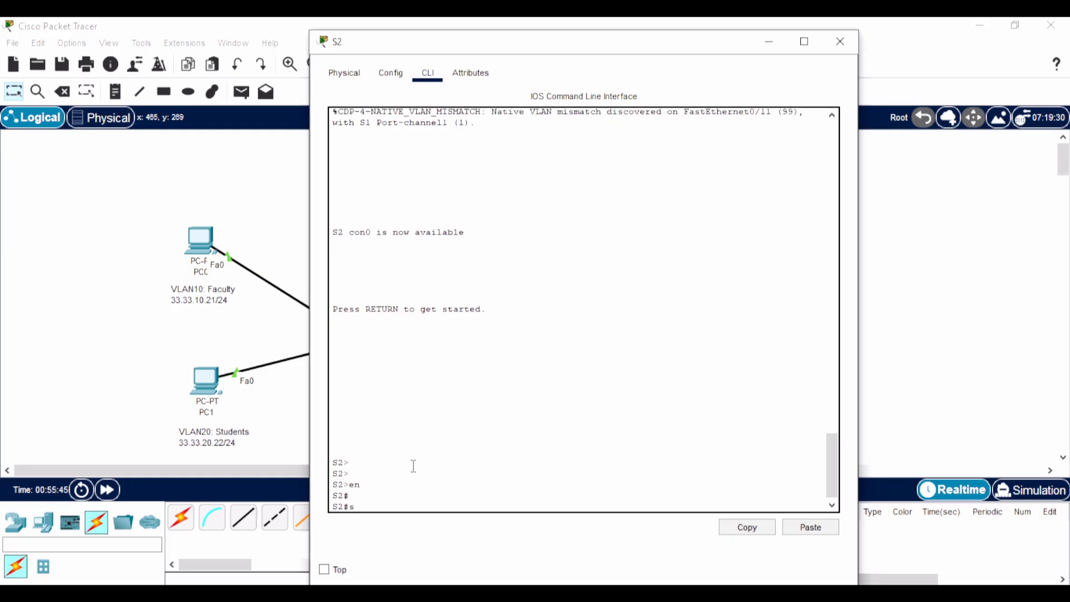
Step: Copy S2's running-config to startup-config under the default filename, and switch from S2 to S1's command line
key(BackSpace)
text(copy r)
key(Tab)
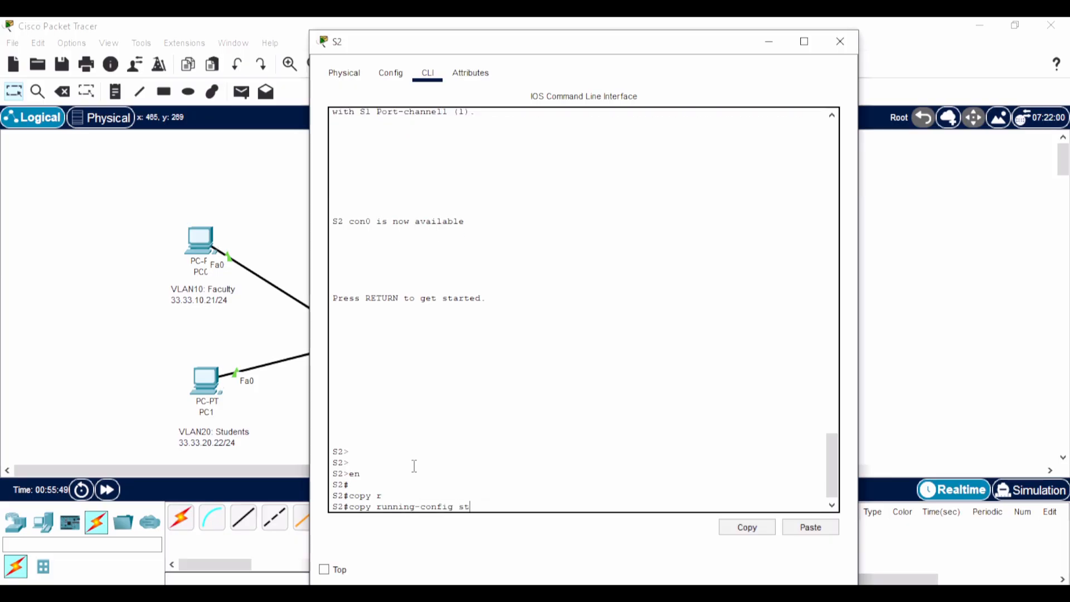
text(sta)
key(Tab)
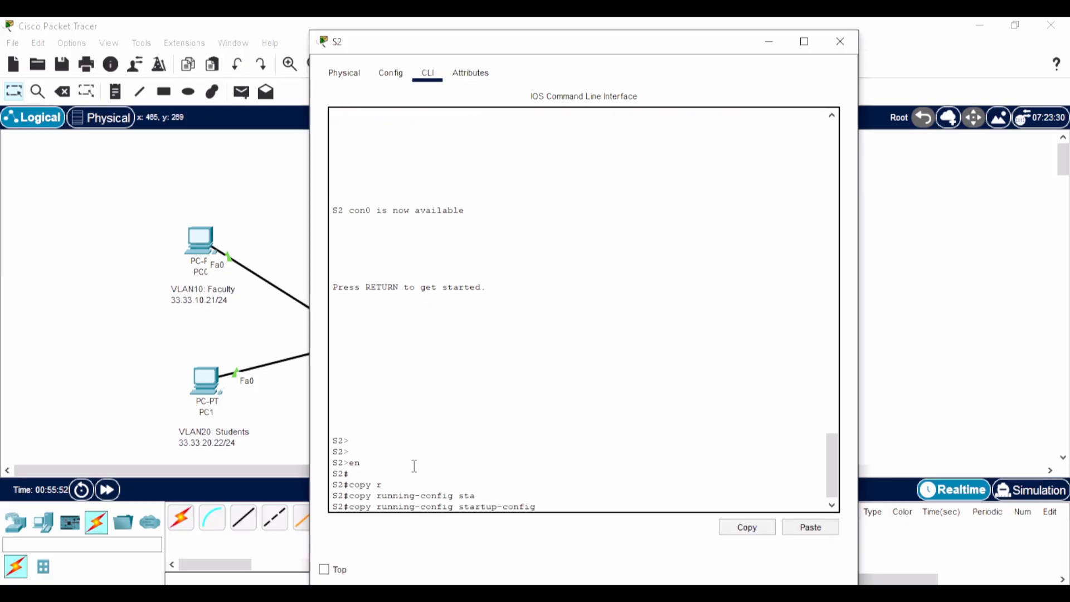
key(Return)
key(Return)
key(Return)
key(Return)
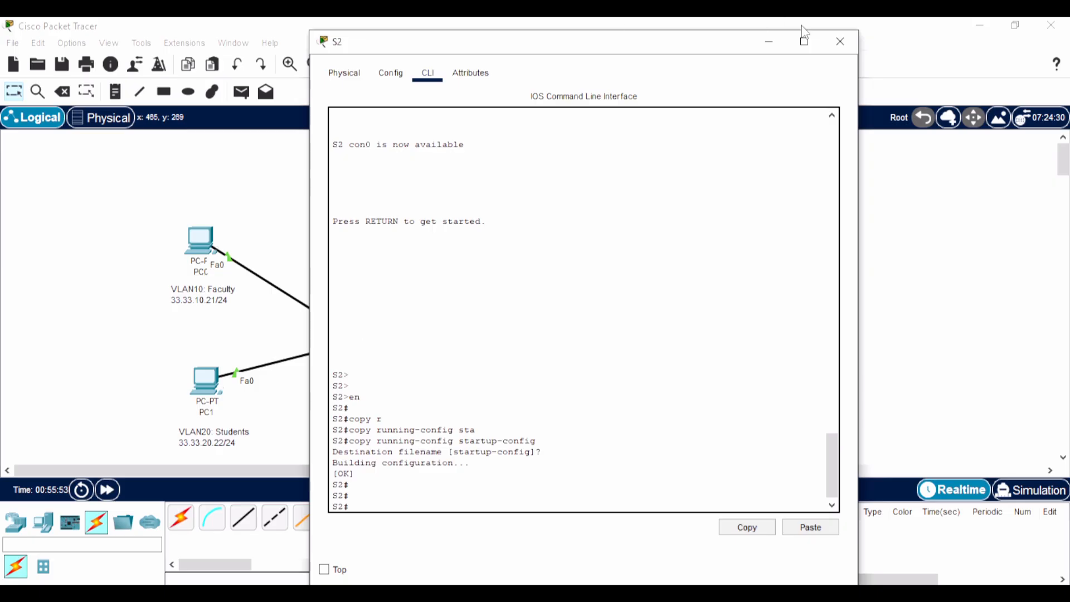
click(840, 41)
click(491, 308)
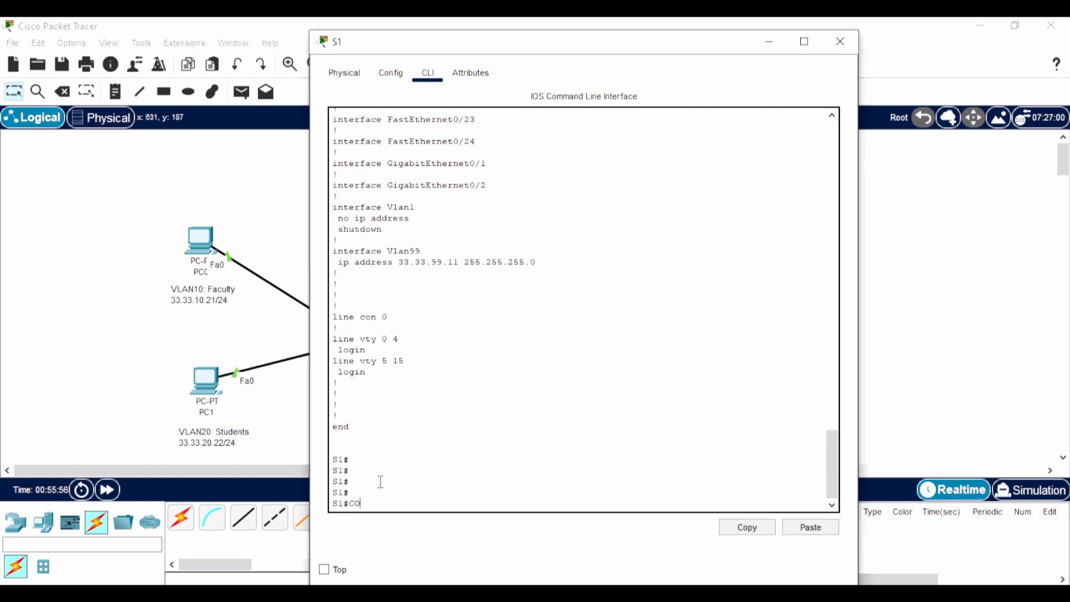
text(COPY ST)
key(Tab)
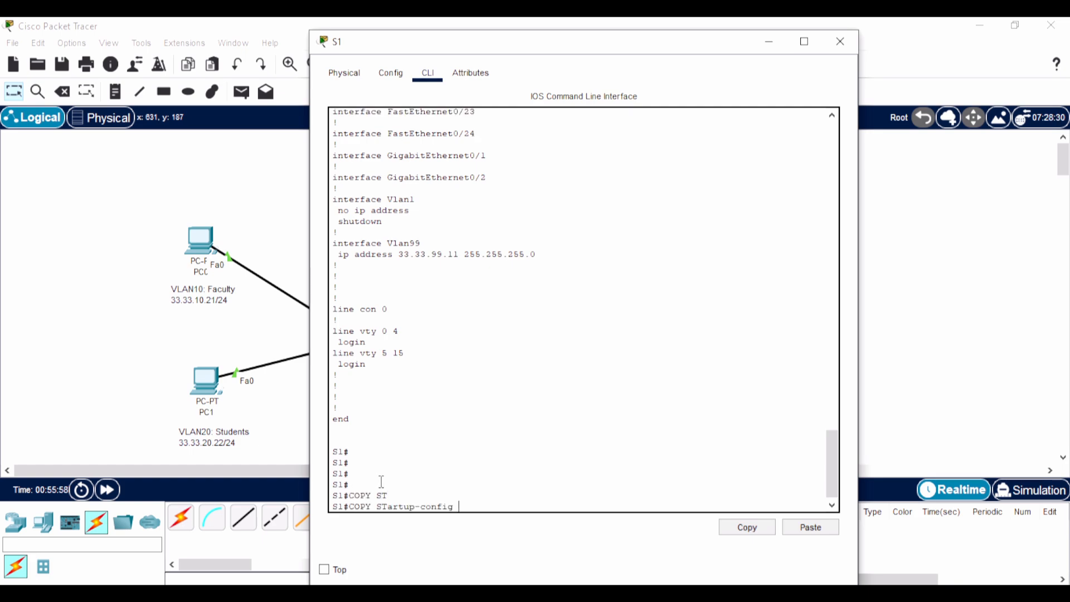
text(R)
key(Tab)
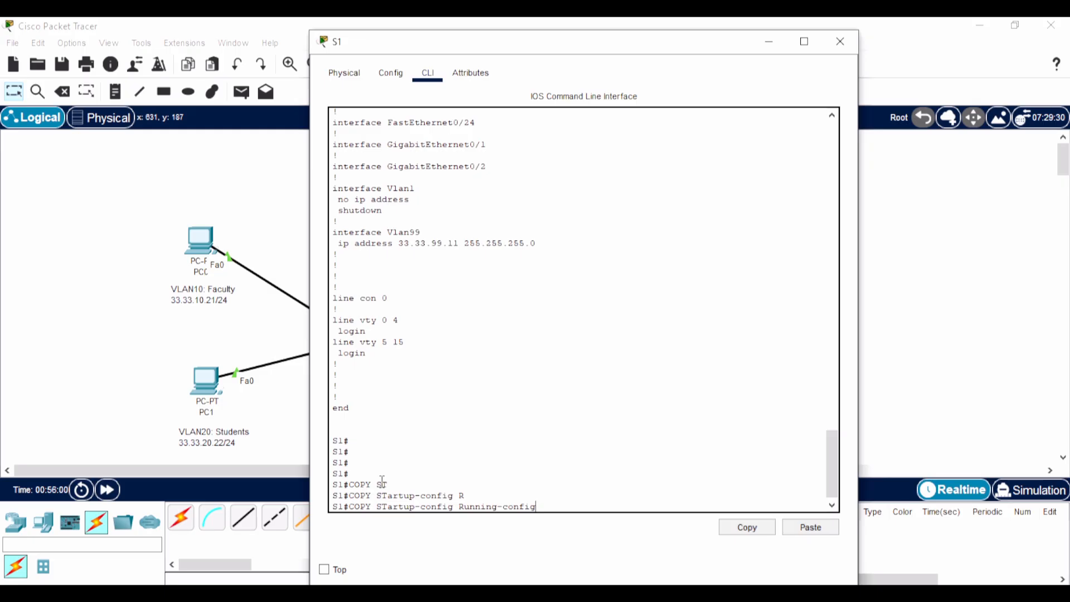
key(BackSpace)
key(BackSpace)
key(BackSpace)
key(BackSpace)
key(BackSpace)
key(BackSpace)
key(BackSpace)
key(BackSpace)
key(BackSpace)
key(BackSpace)
key(BackSpace)
key(BackSpace)
key(BackSpace)
key(BackSpace)
key(BackSpace)
key(BackSpace)
key(BackSpace)
key(BackSpace)
key(BackSpace)
key(BackSpace)
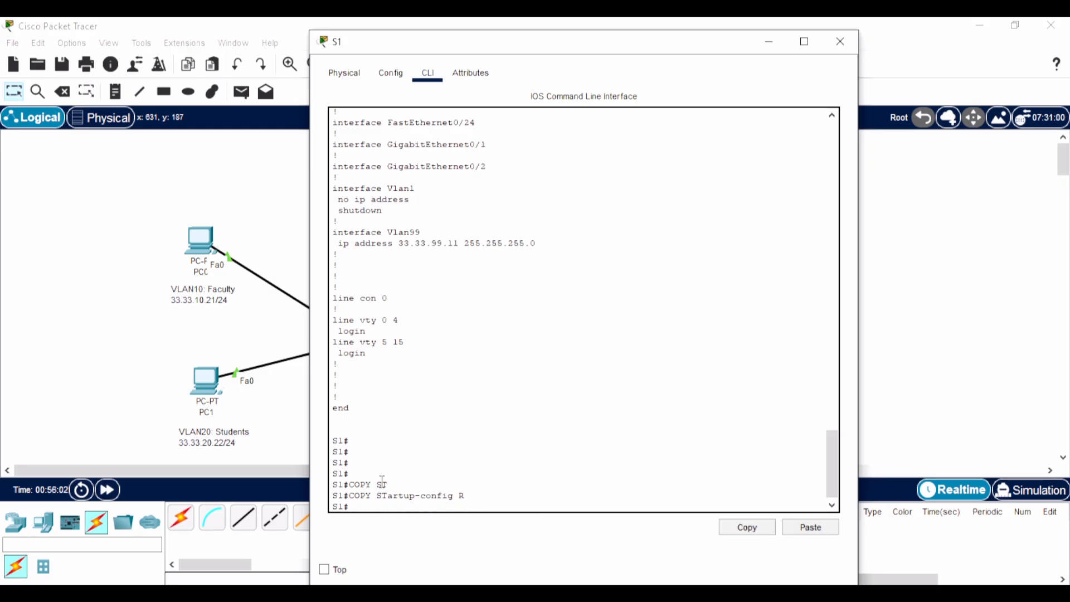
Step: Copy S1's running-config to startup-config under the default filename, and close S1's command line
text(co)
key(Tab)
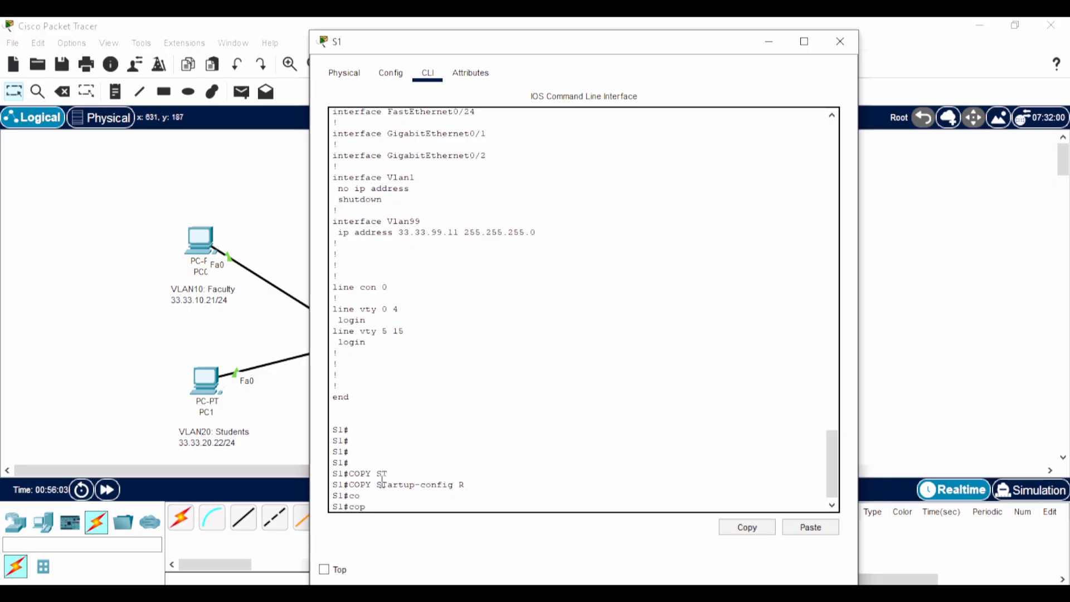
text(py r)
key(Tab)
text(s)
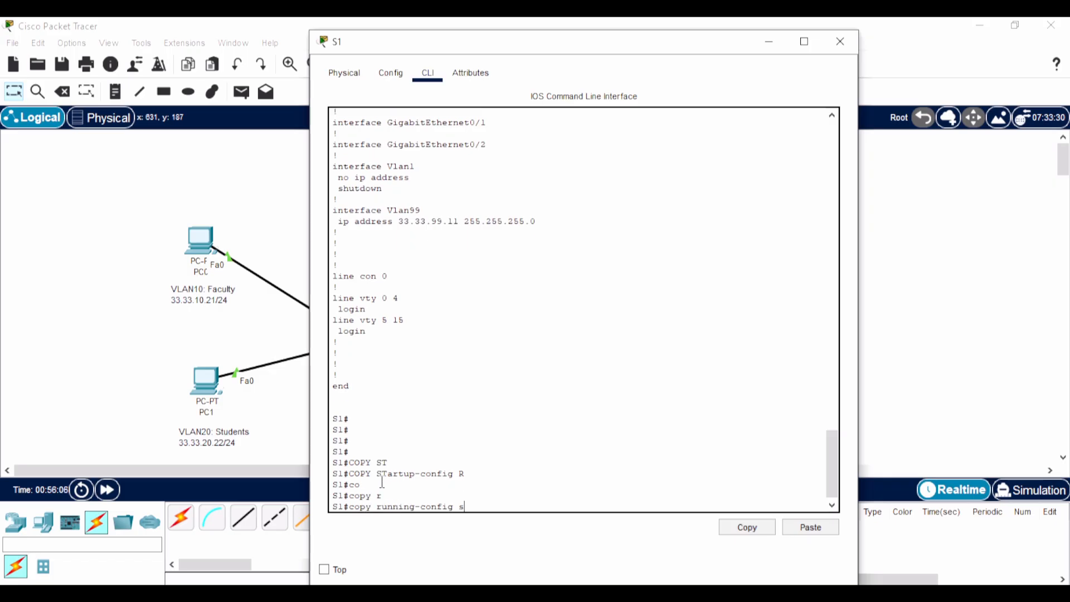
text(t)
key(Tab)
key(Return)
key(Return)
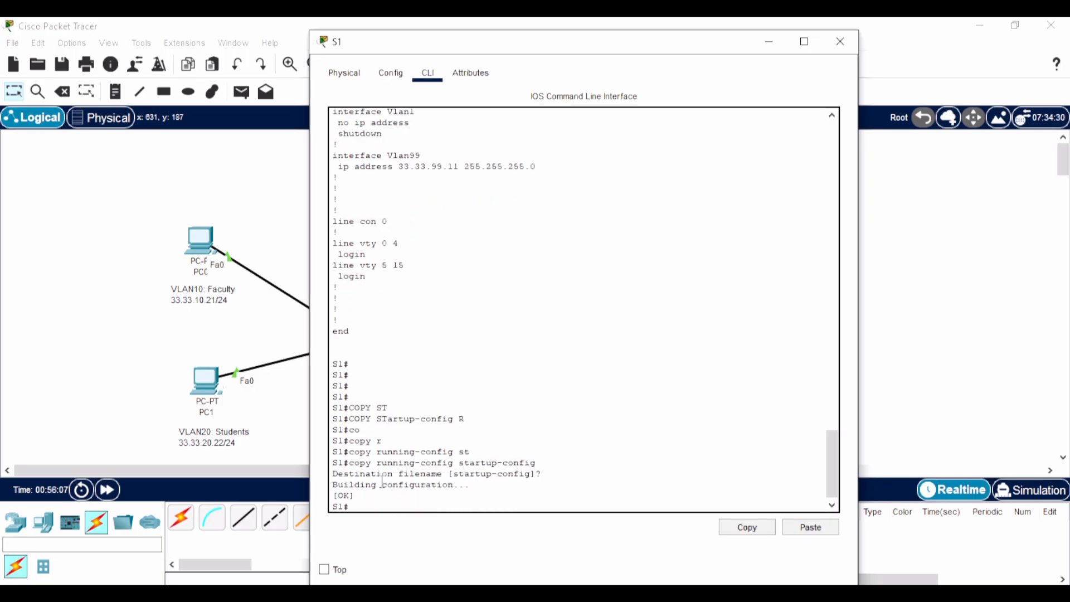
key(Return)
key(Return)
key(Return)
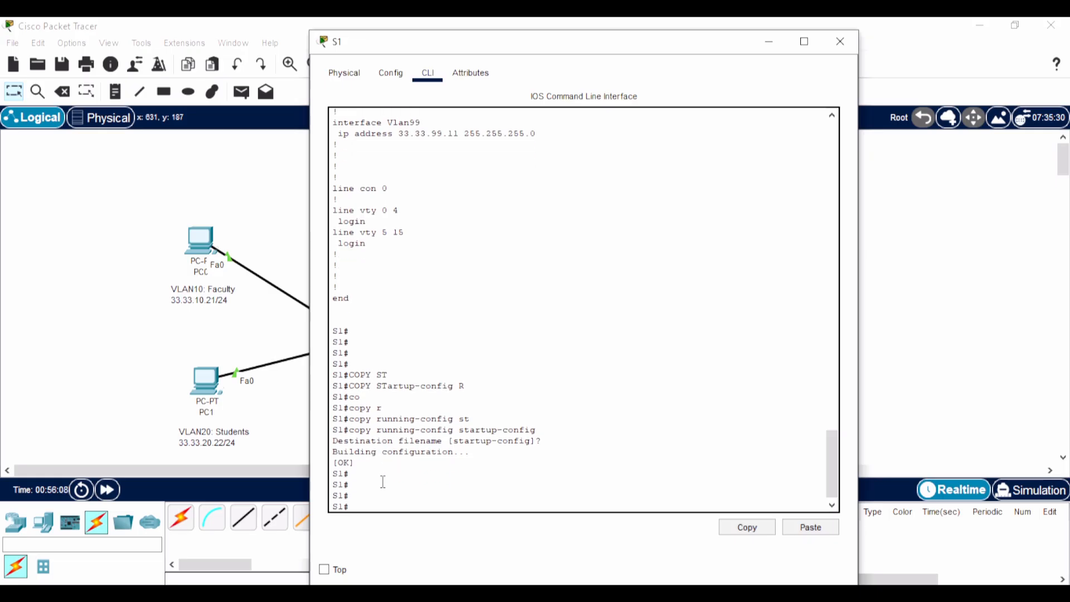
click(840, 41)
Step: On router R1, copy running-config to startup-config under the default filename, and close its window
click(501, 167)
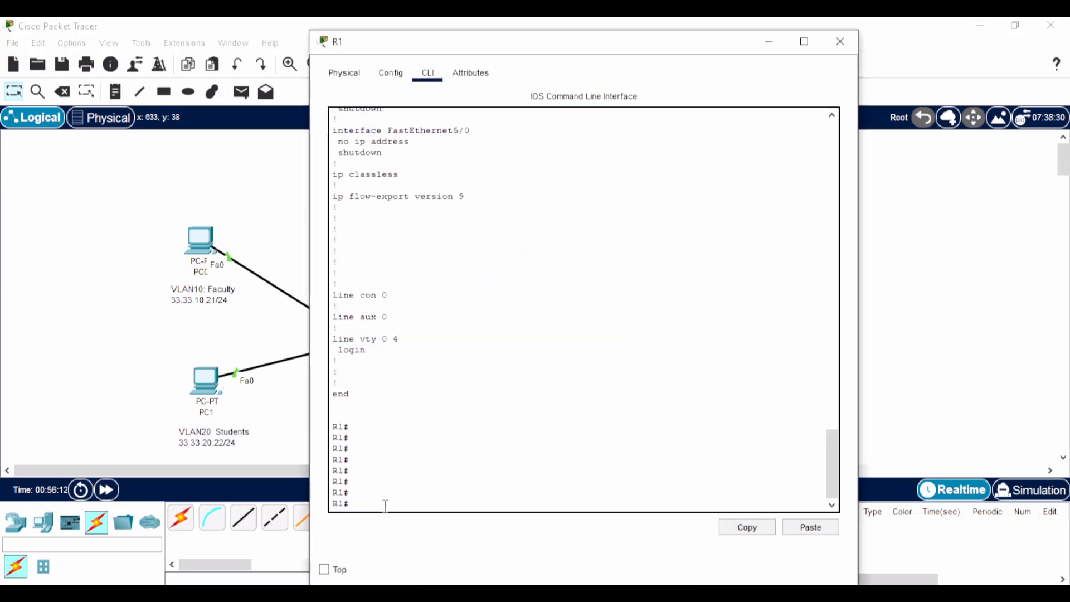
text(cop)
key(Tab)
text(r)
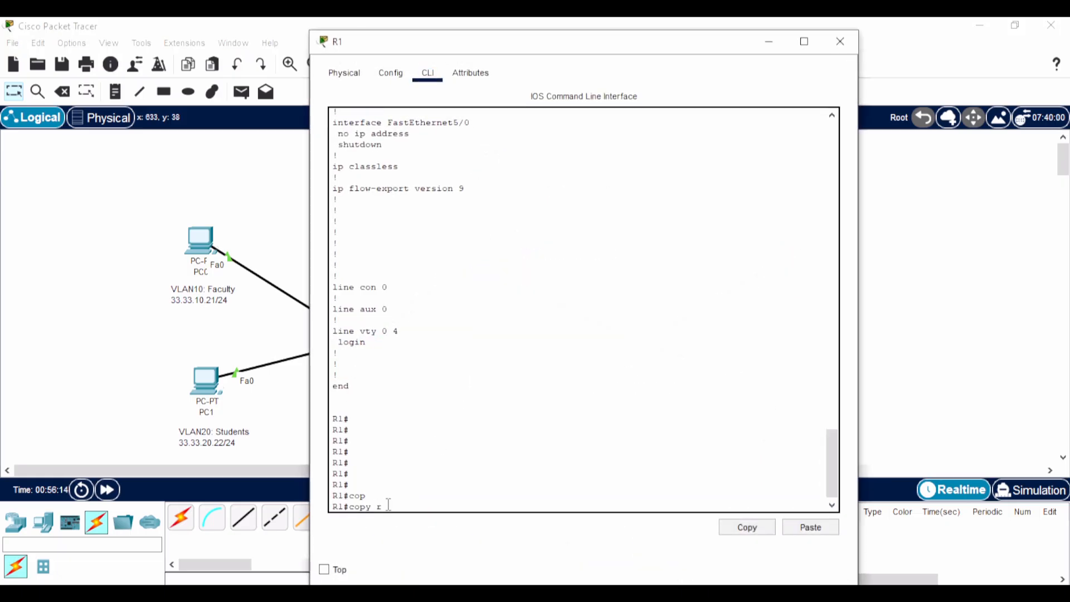
key(Tab)
text(s)
key(Tab)
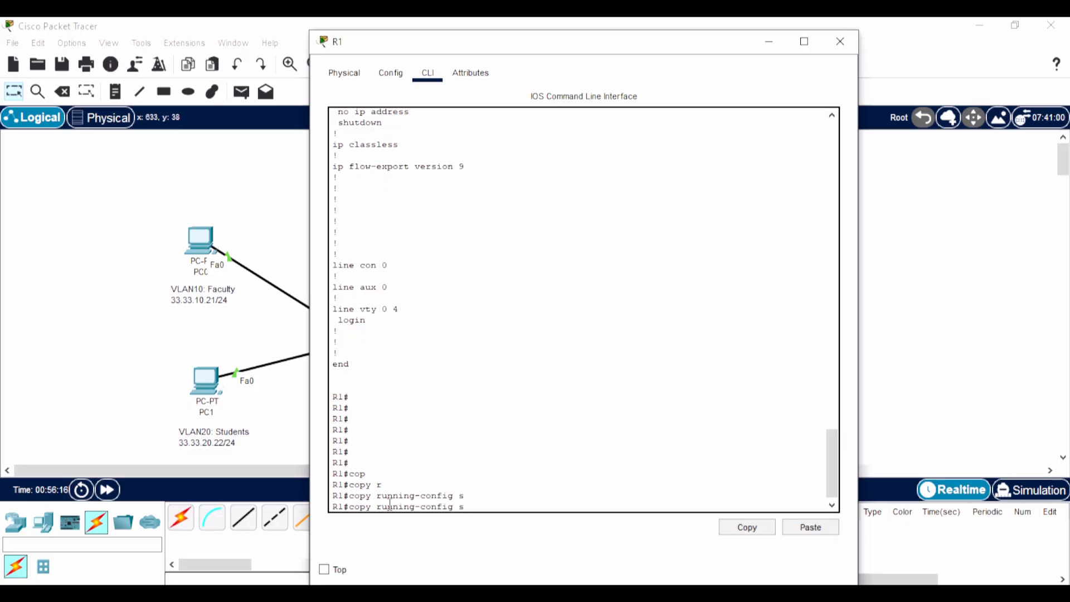
text(t)
key(Tab)
key(Return)
key(Return)
key(Return)
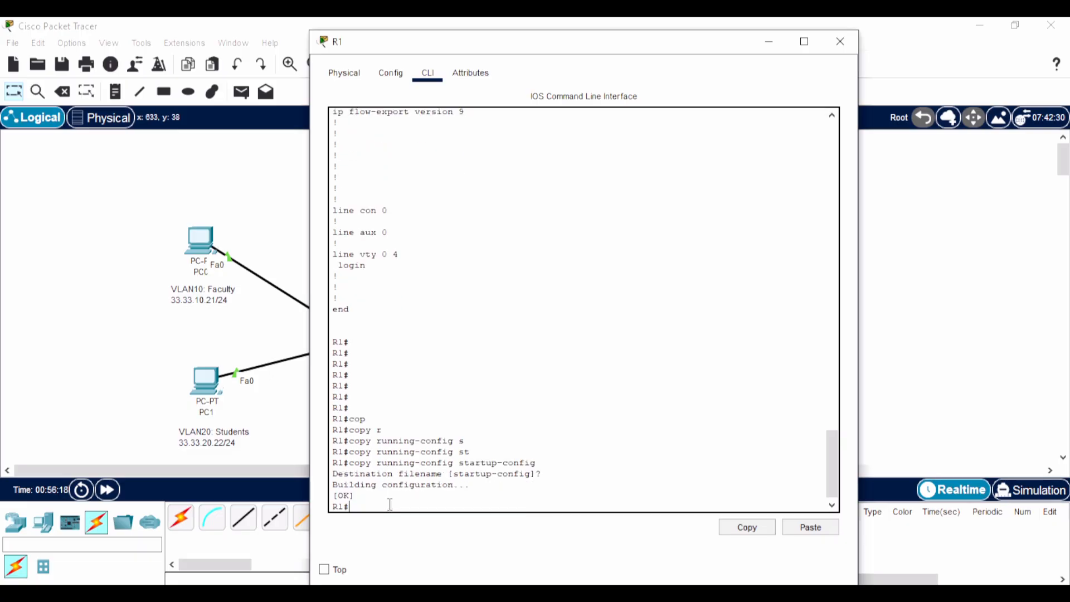
click(840, 42)
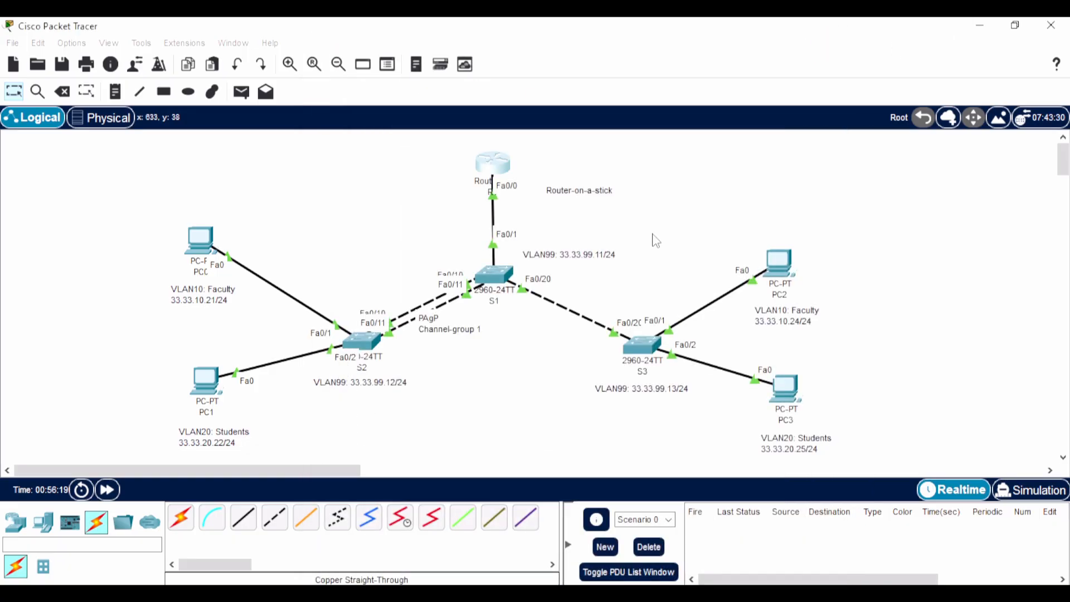
Step: Open S3's command line and enter privileged EXEC mode
click(640, 346)
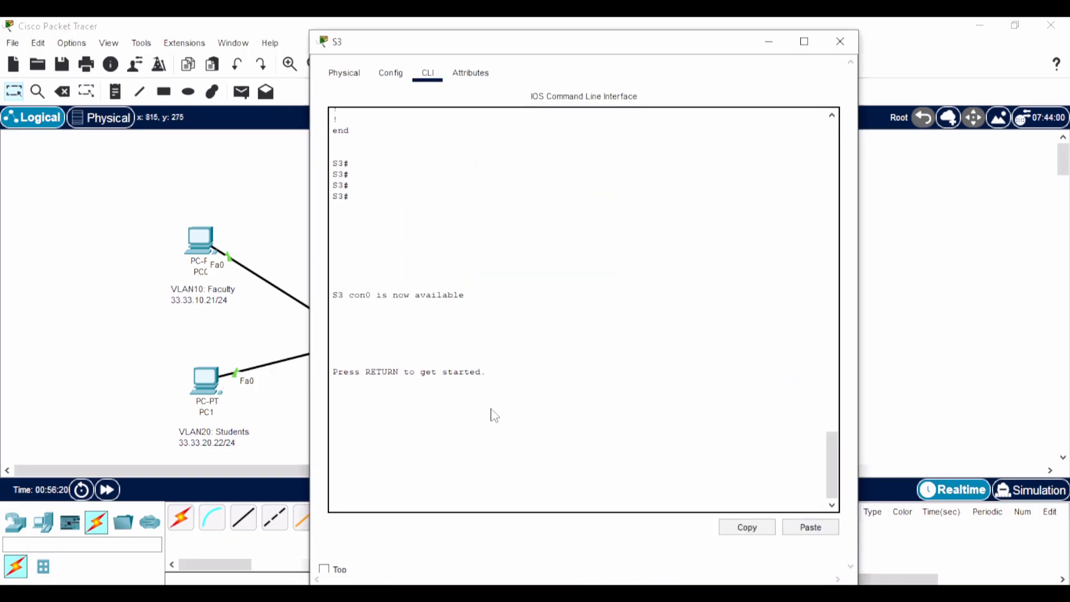
key(Return)
key(Return)
key(Return)
text(e)
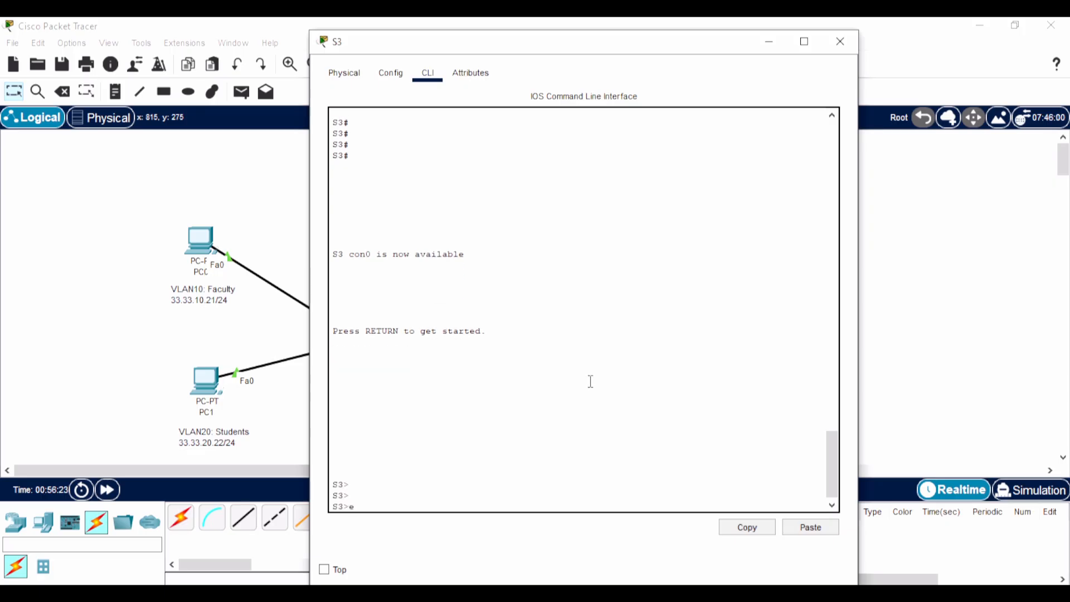
text(n)
key(Return)
key(Return)
Step: Copy S3's running-config to startup-config under the default filename, and close S3's command line
text(cop)
key(Tab)
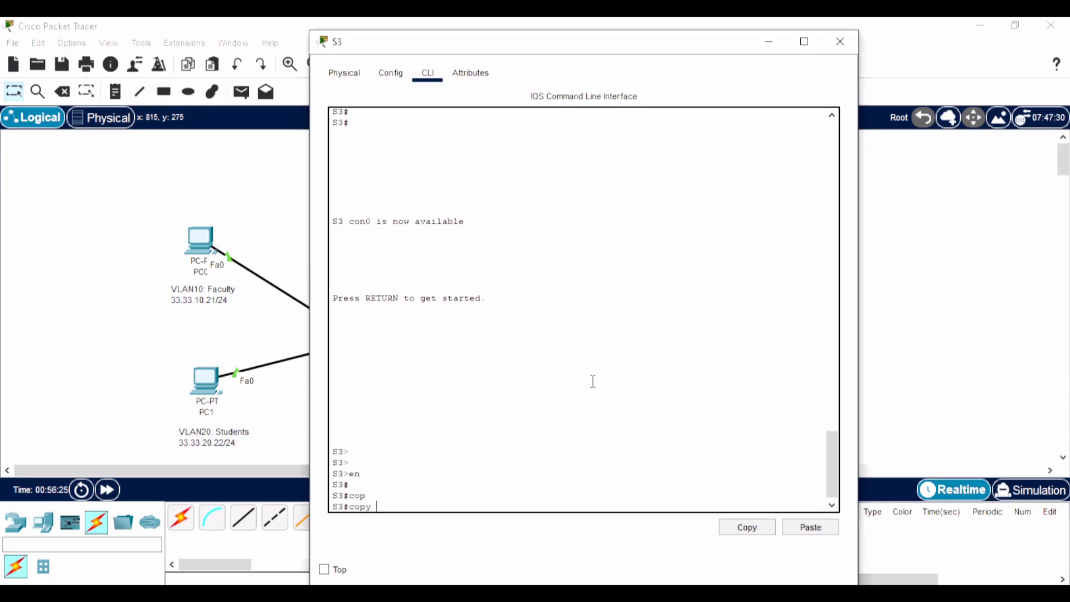
text(r)
key(Tab)
text(s)
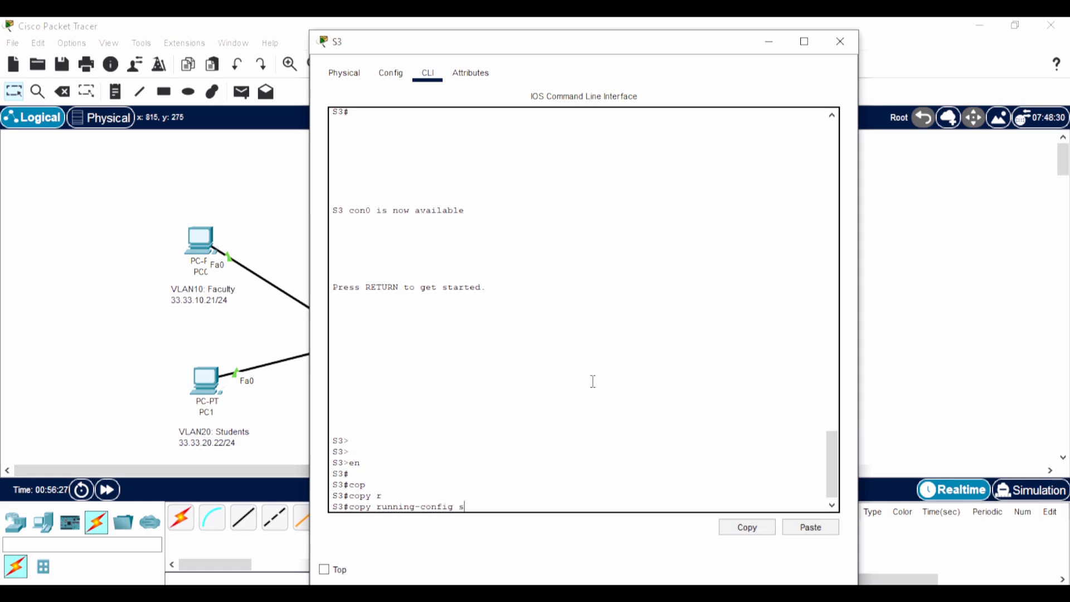
text(t)
key(Tab)
key(Return)
key(Return)
key(Return)
key(Return)
key(Return)
key(Return)
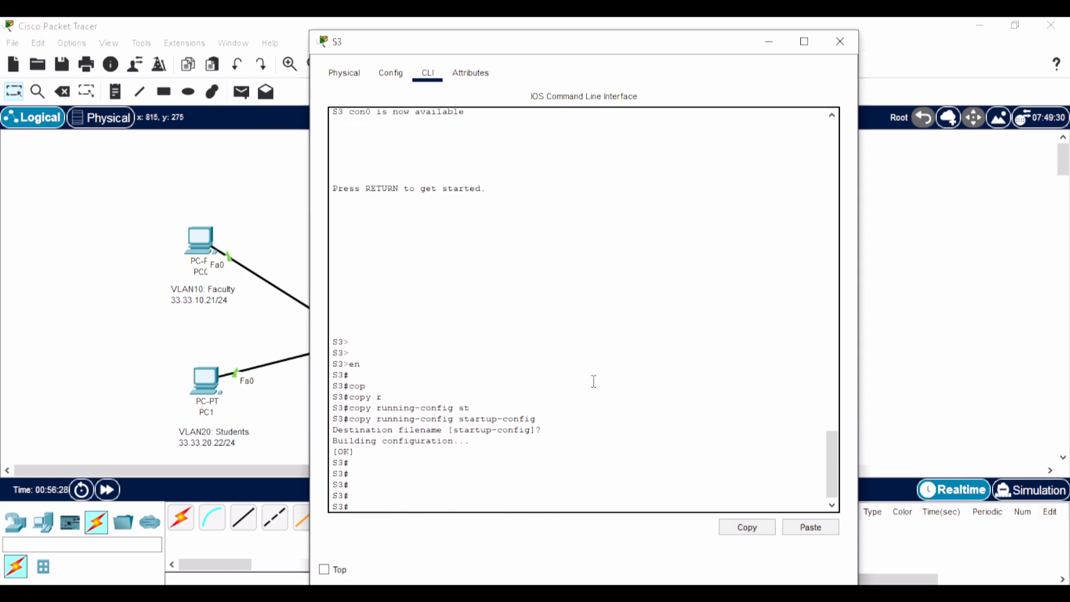
click(840, 42)
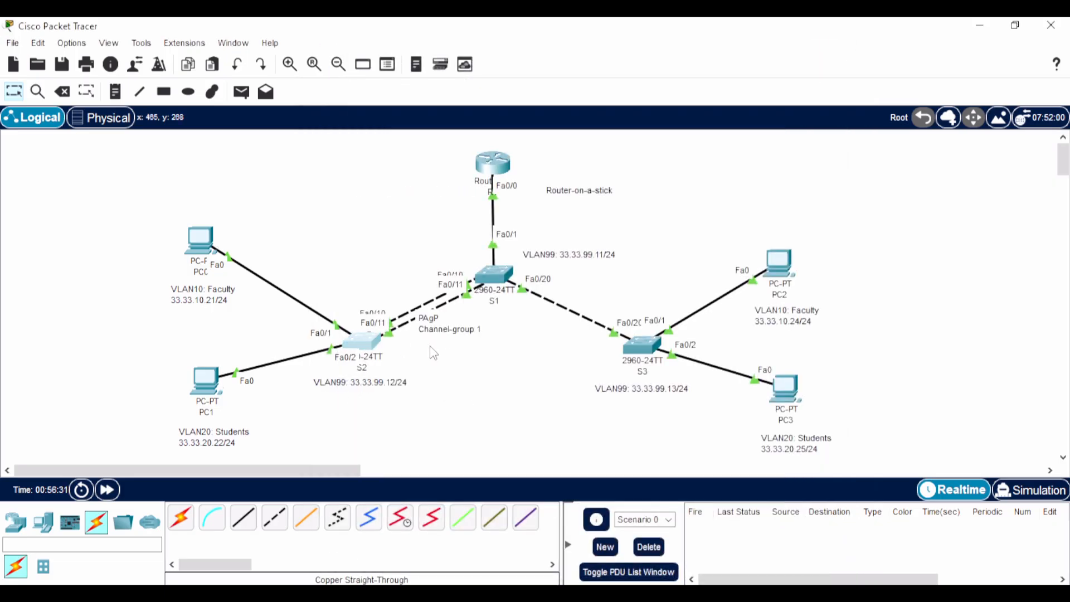
Step: Open S2's command line and display the EtherChannel summary with "sh etherchannel summary"
click(362, 341)
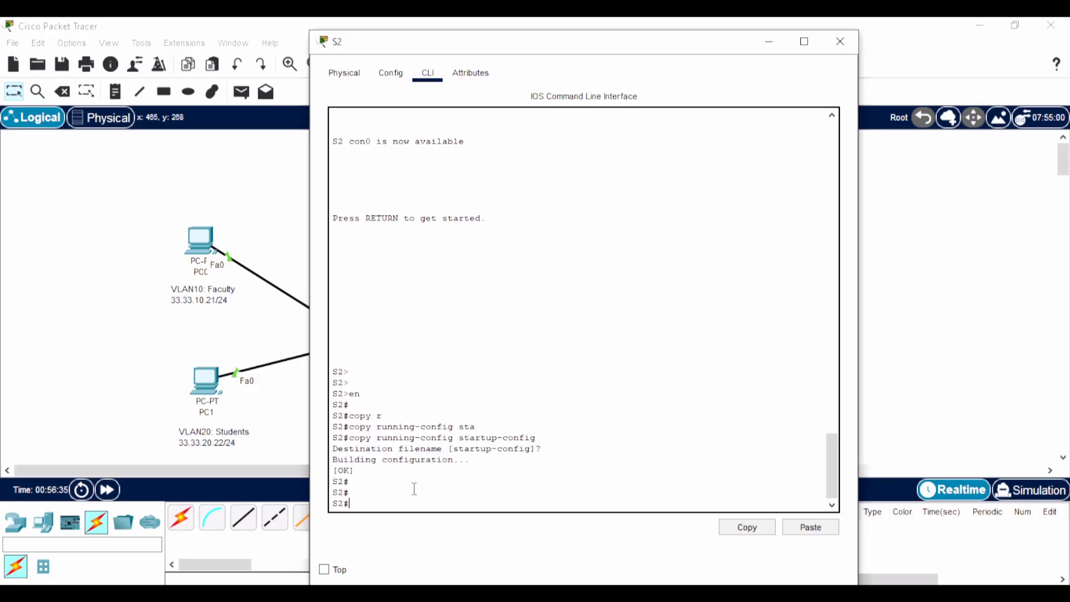
text(sh et)
key(Tab)
text(s)
key(Tab)
key(Return)
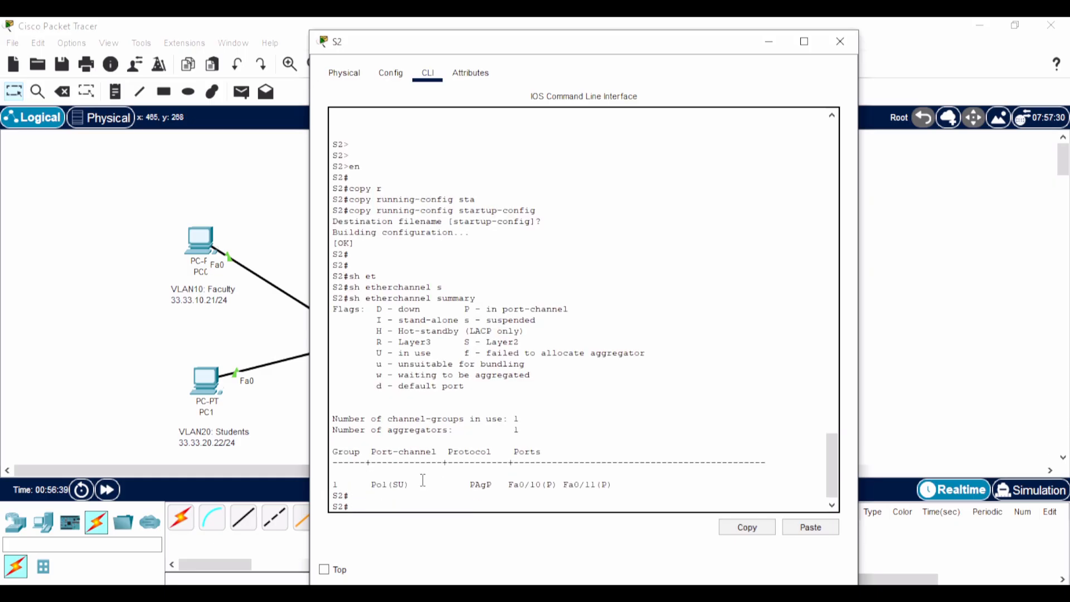
key(Return)
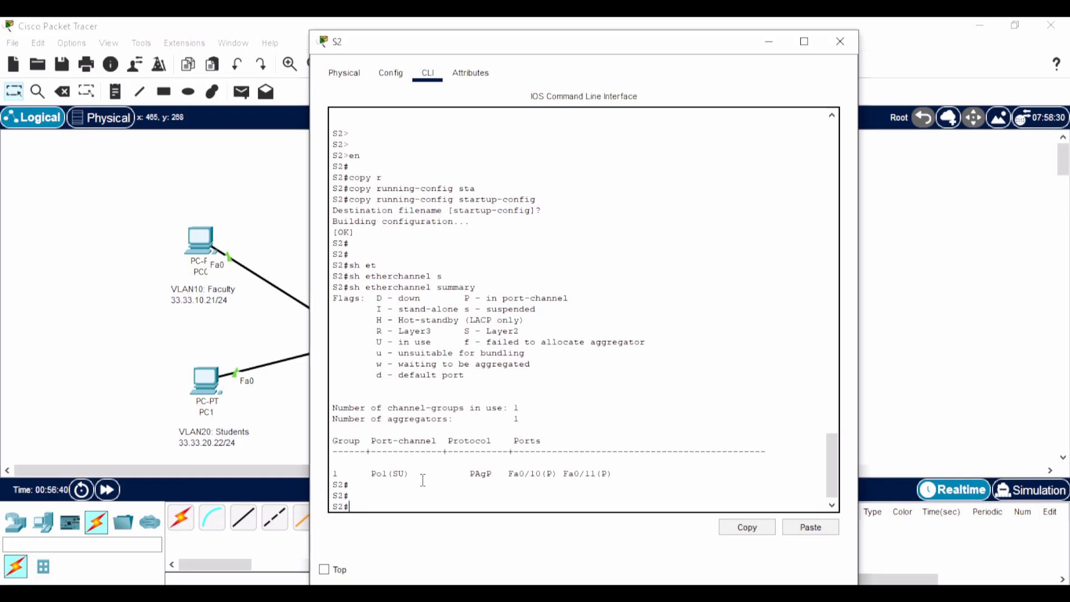
Step: Display S2's brief VLAN table with "sh vlan br" to check the port assignments, and close its window
text(sh vlan br)
key(Return)
key(Return)
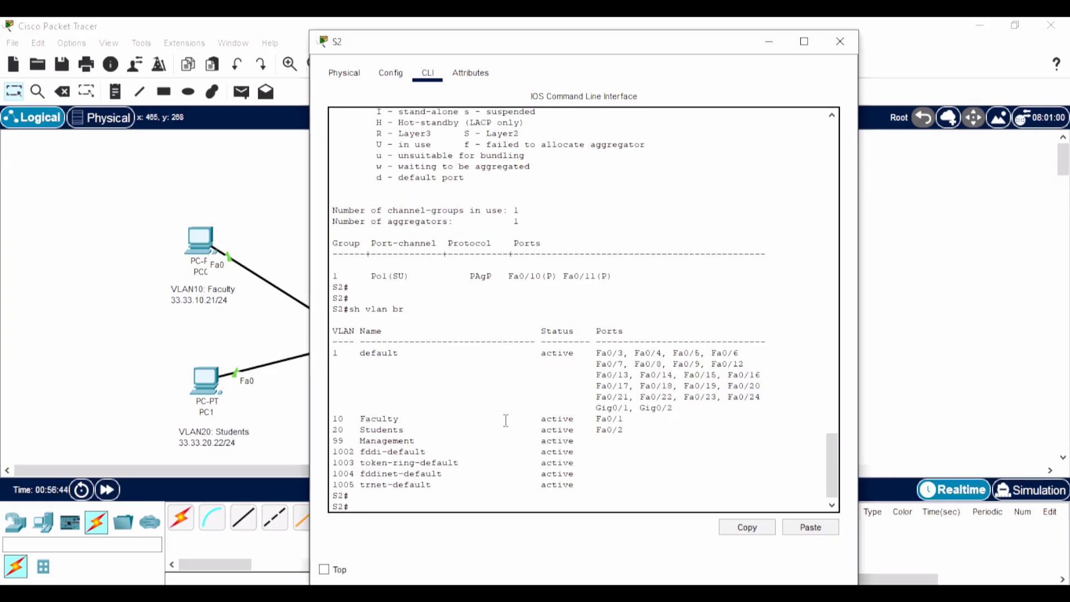
key(Return)
key(Return)
key(Return)
key(Return)
key(Return)
key(Return)
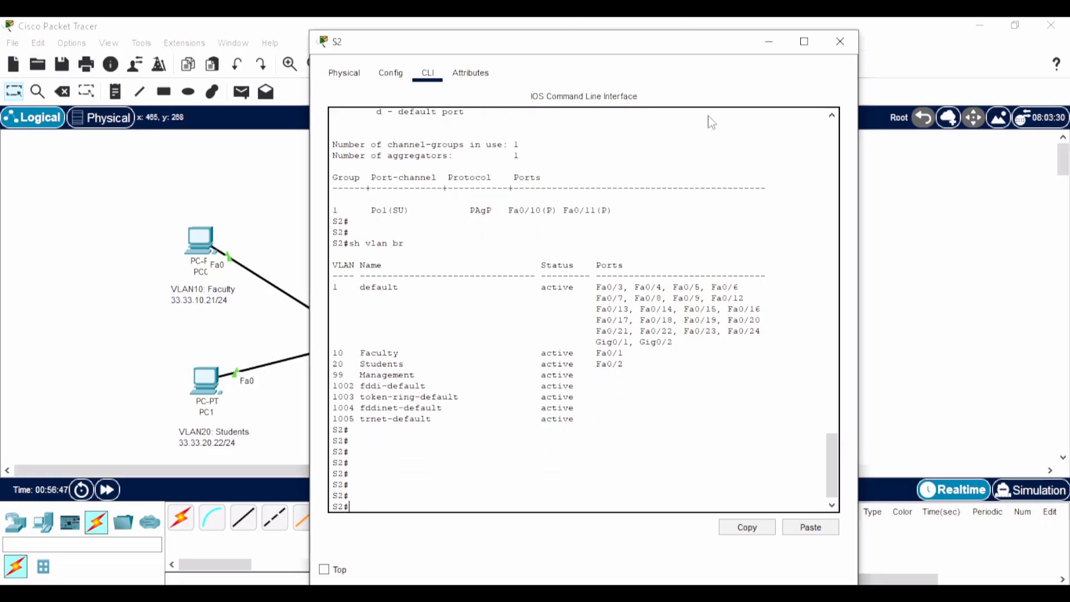
click(839, 41)
Step: Open S1's command line and display its EtherChannel summary
click(496, 276)
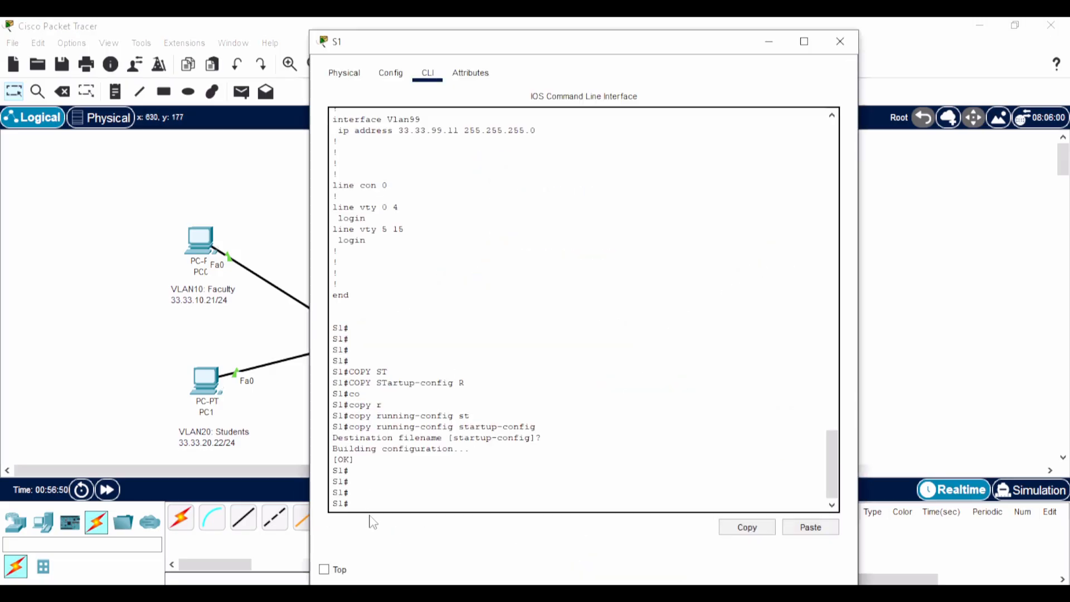
text(sh eth)
key(Tab)
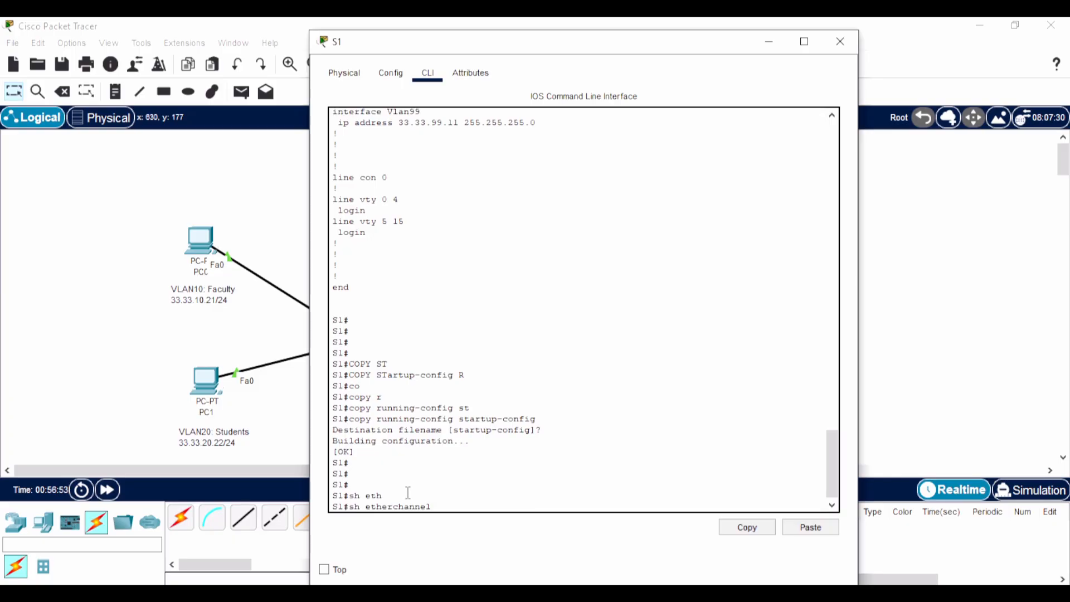
text(s)
key(Return)
key(Return)
key(Return)
key(Return)
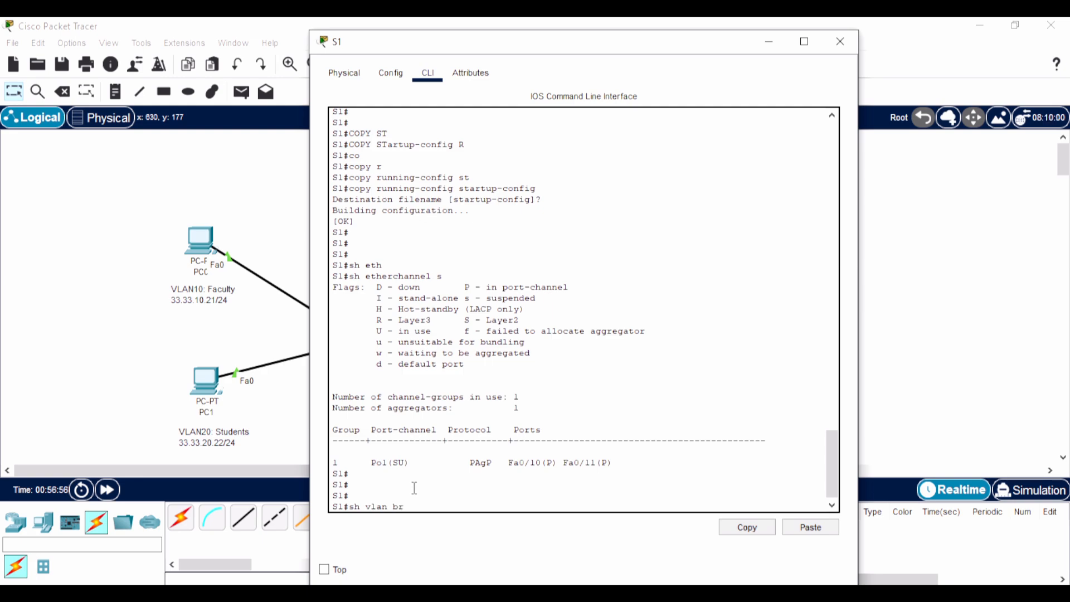
Step: Display S1's brief VLAN table with "sh vlan br"
text(sh vlan br)
key(Return)
key(Return)
key(Return)
key(Return)
key(Return)
key(Return)
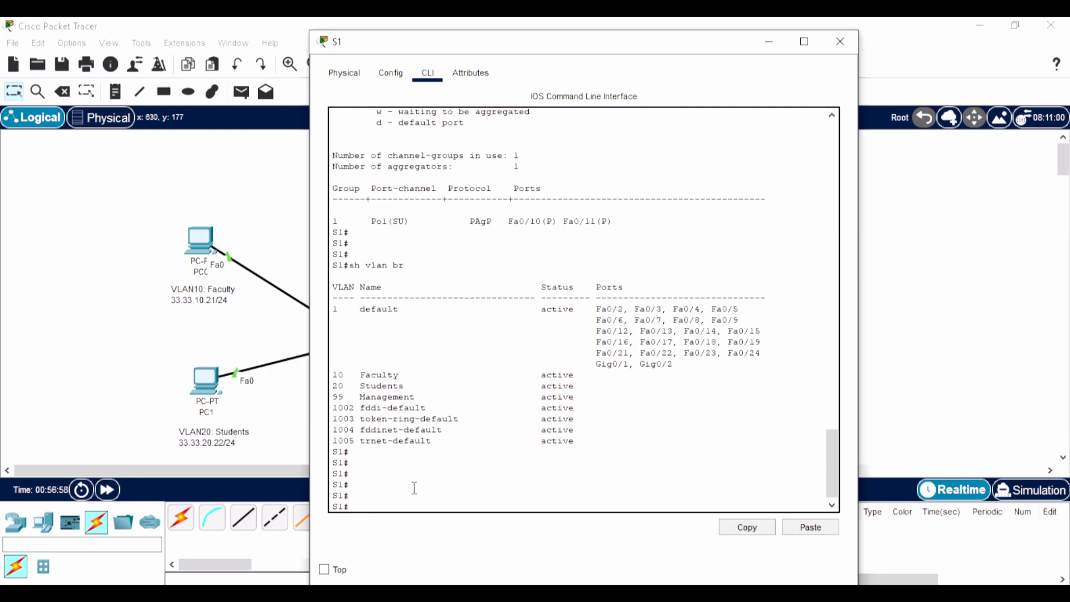
Step: Display S1's full running configuration, examine the trunk, channel-group and VLAN 99 interface settings through to the end, and close its window
text(sh run)
key(Return)
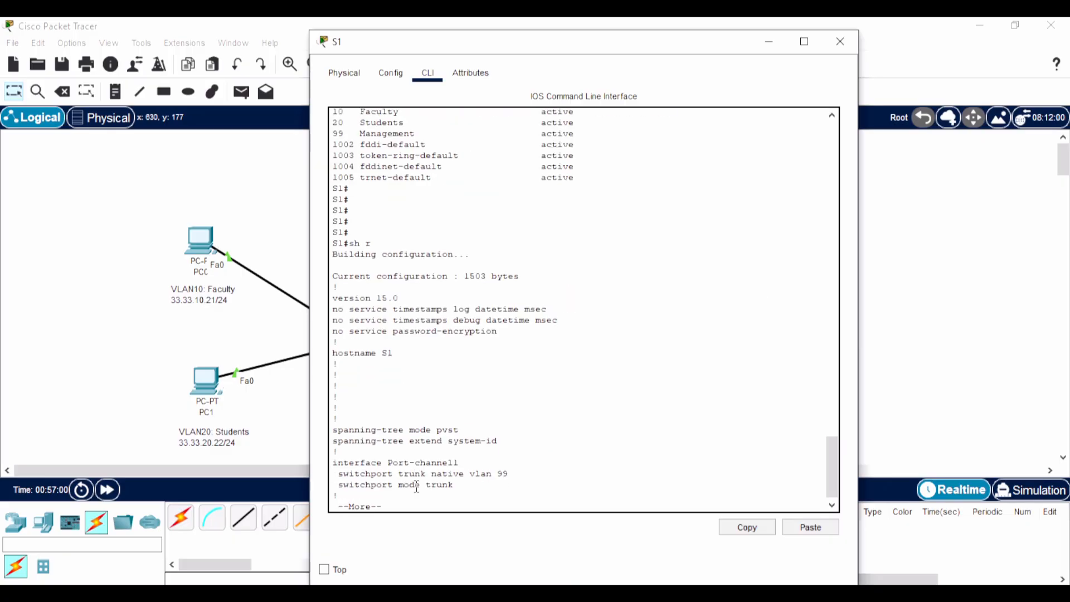
key(Return)
key(Return)
key(Return)
key(Return)
key(Return)
key(Return)
key(Return)
key(Return)
key(Return)
key(Return)
key(Return)
key(Return)
key(Return)
key(Return)
key(Return)
key(Return)
key(Return)
key(Return)
key(Return)
key(Return)
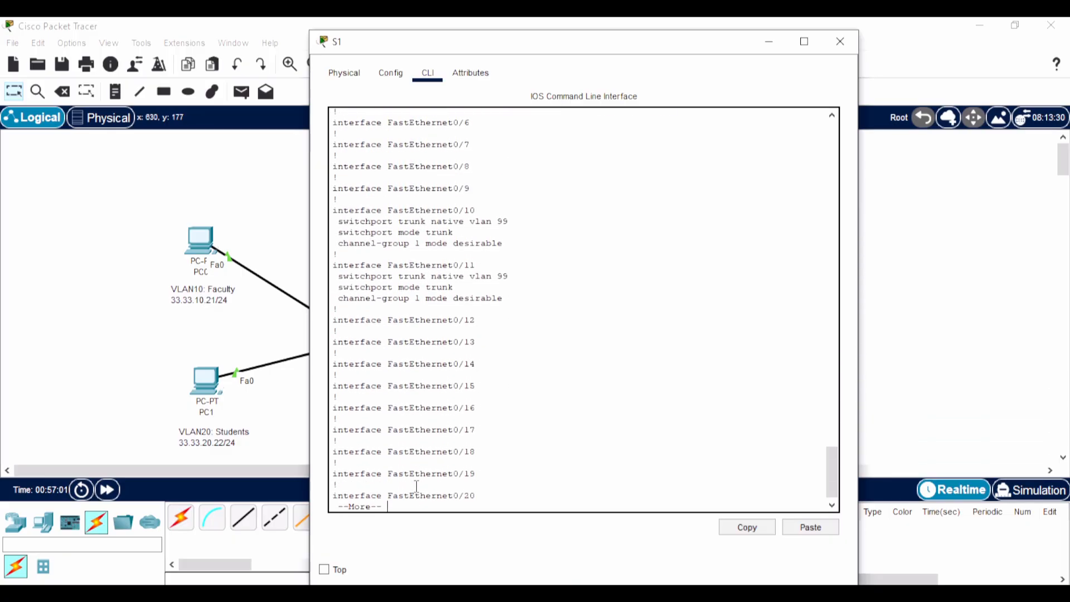
key(Return)
key(Return)
key(Return)
key(Return)
key(Return)
key(Return)
key(Return)
key(Return)
key(Return)
key(Return)
key(Return)
key(Return)
key(Return)
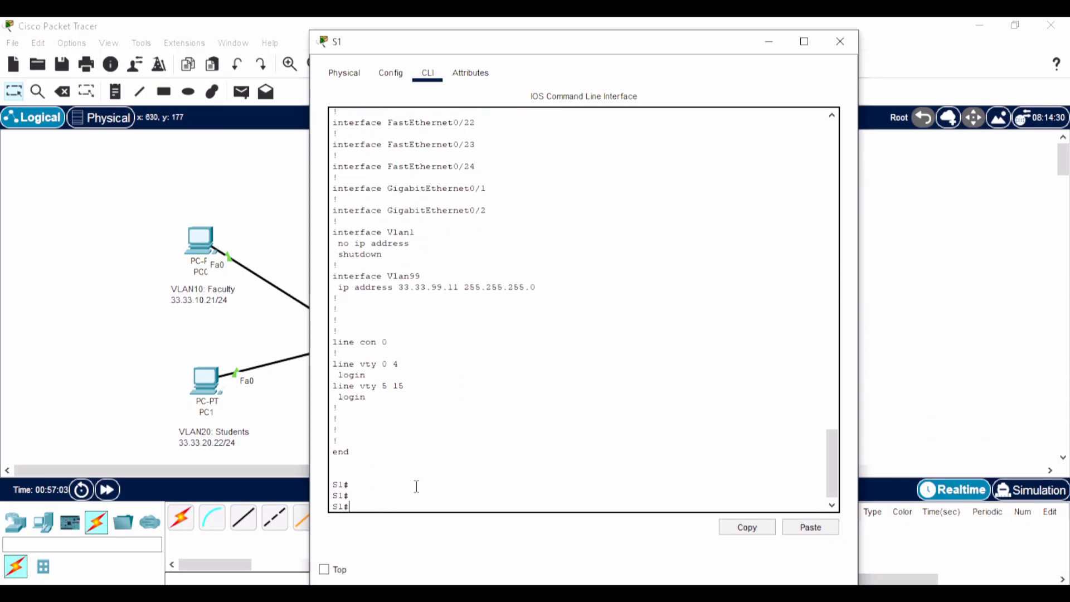
click(848, 41)
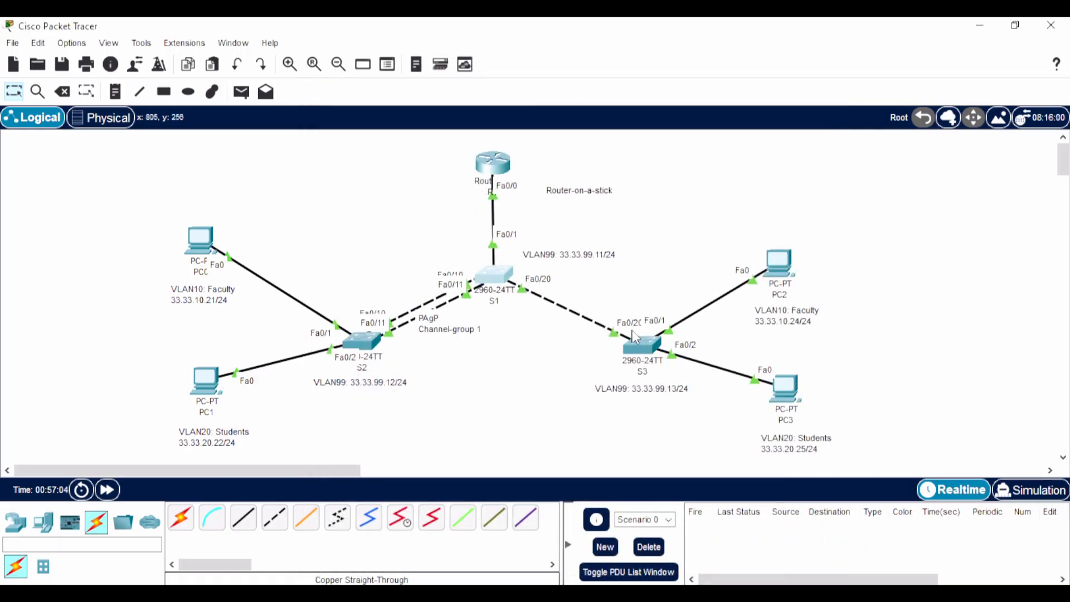
Step: Open S3's command line and display its brief VLAN table with "sh vlan br"
click(641, 347)
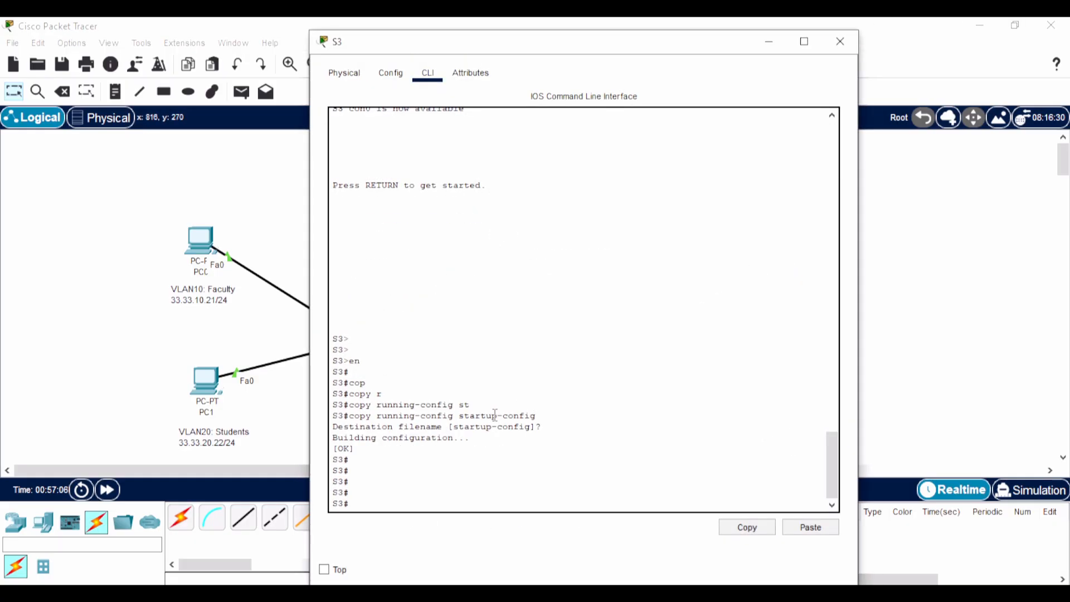
text(sh vlan br)
key(Return)
key(Return)
key(Return)
key(Return)
key(Return)
Step: Display S3's EtherChannel summary with "sh etherchannel summary", and close its window
text(sh)
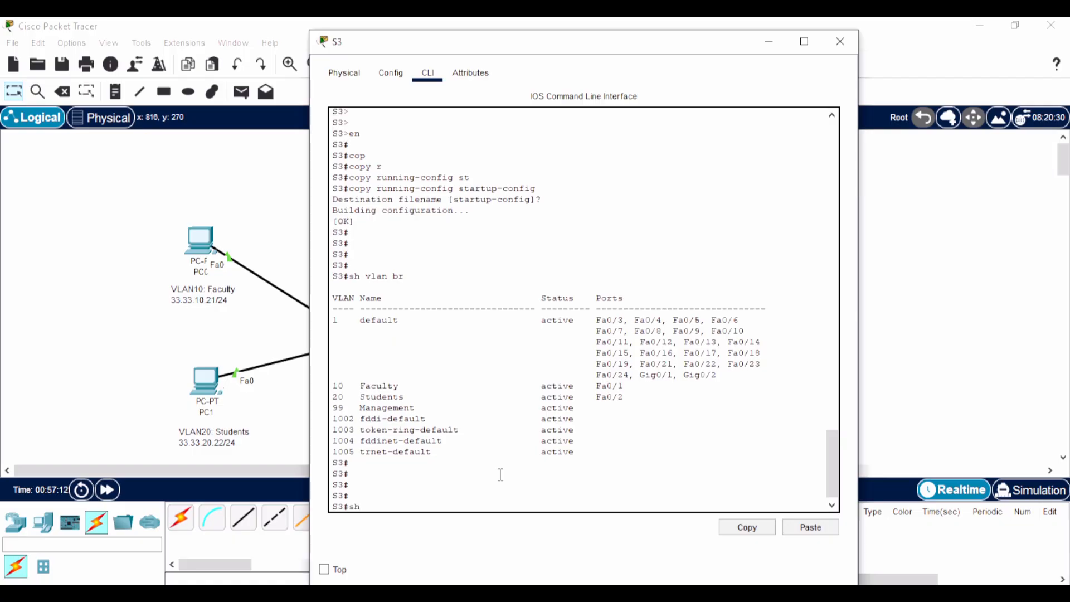
text( e)
key(Tab)
text(s)
key(Tab)
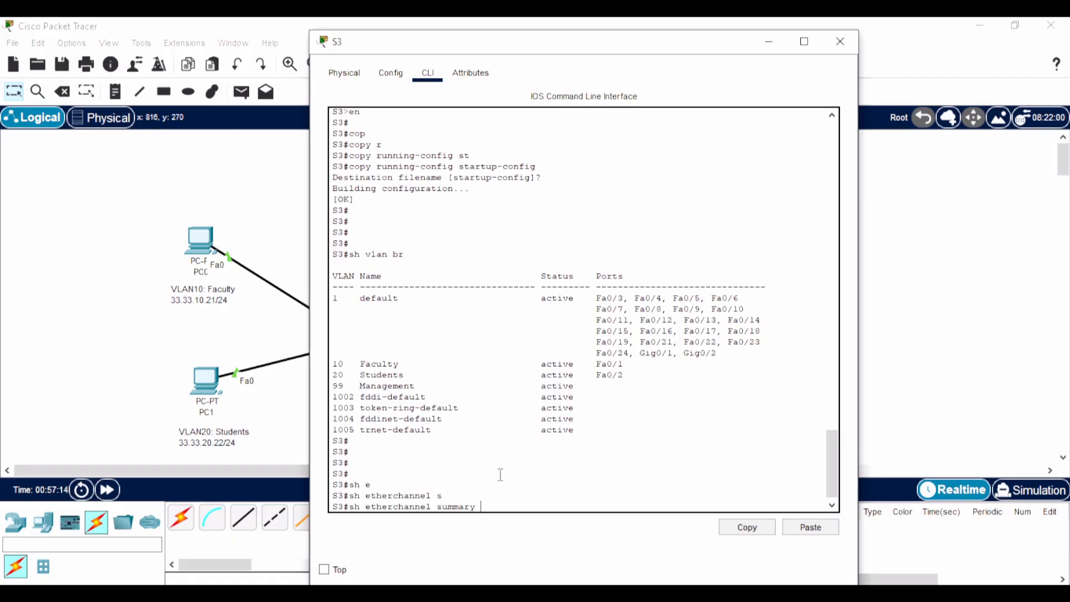
key(Return)
key(Return)
key(Return)
key(Return)
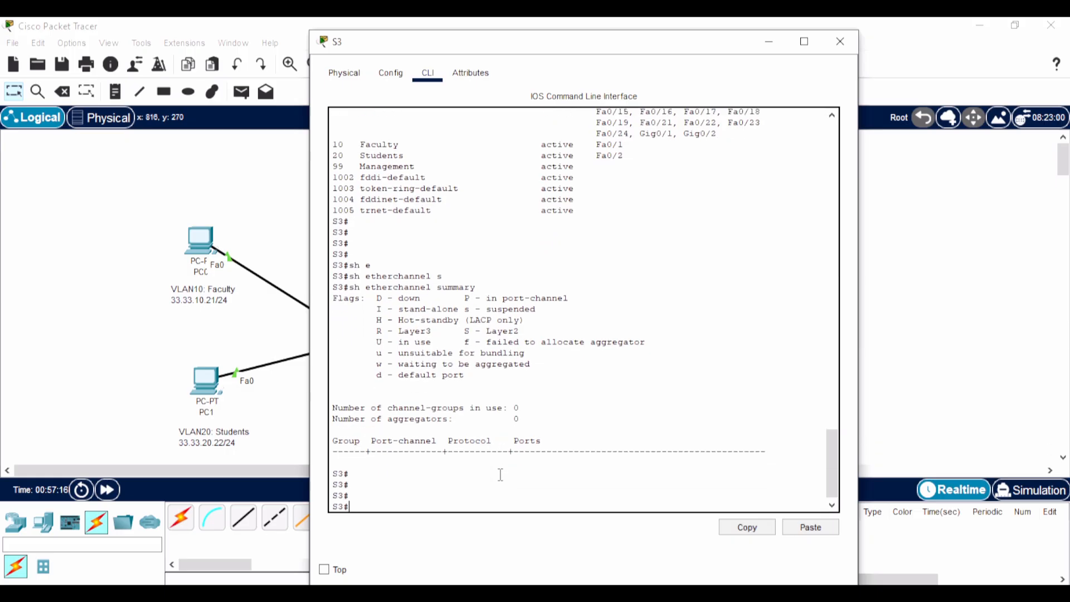
key(Return)
key(Return)
key(Return)
key(Return)
key(Return)
key(Return)
key(Return)
key(Return)
key(Return)
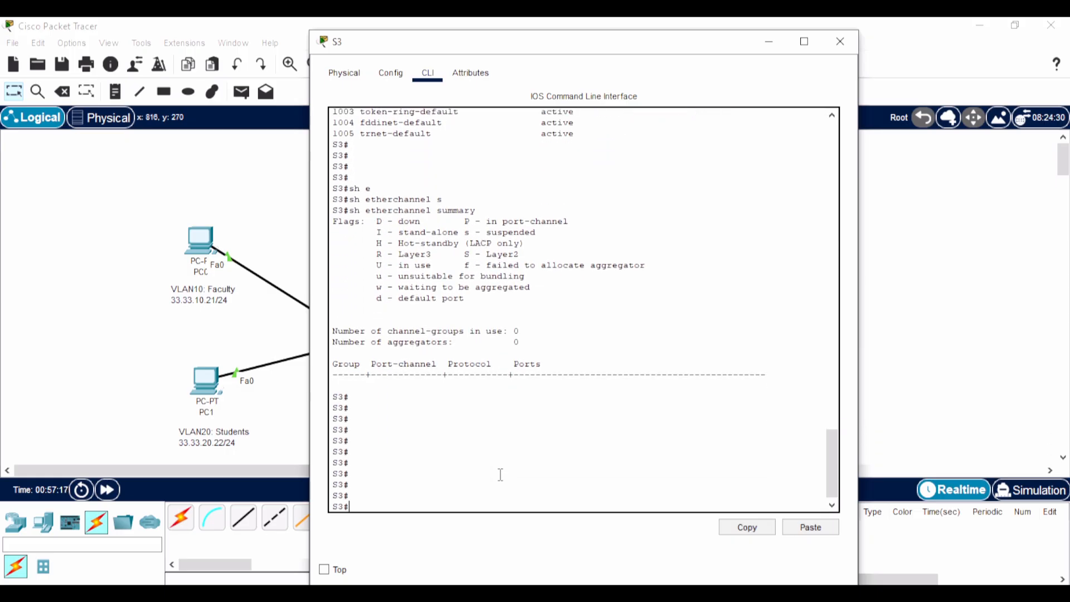
key(Return)
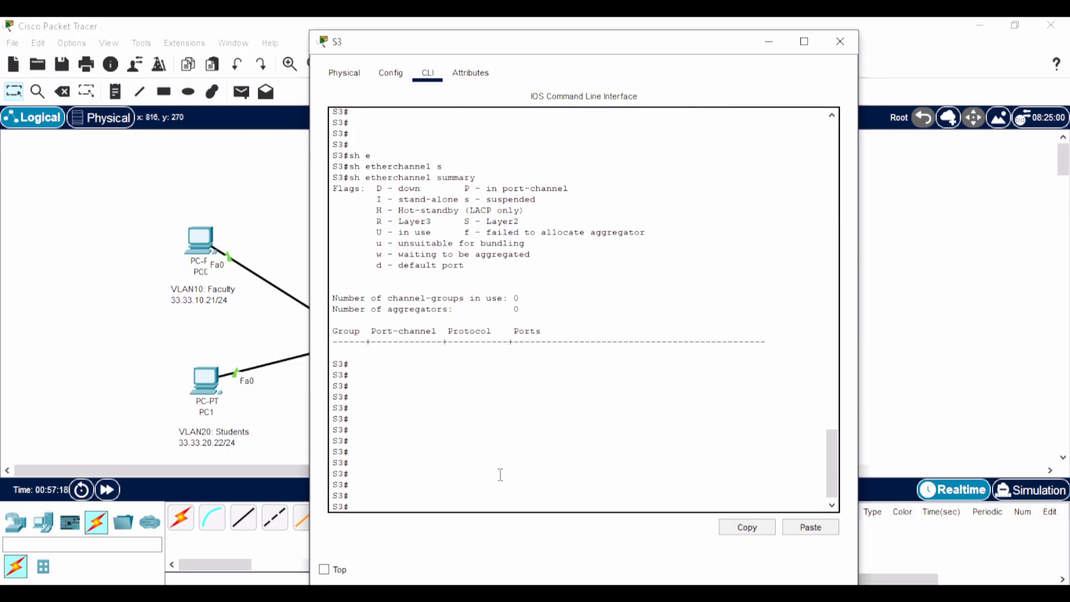
click(840, 41)
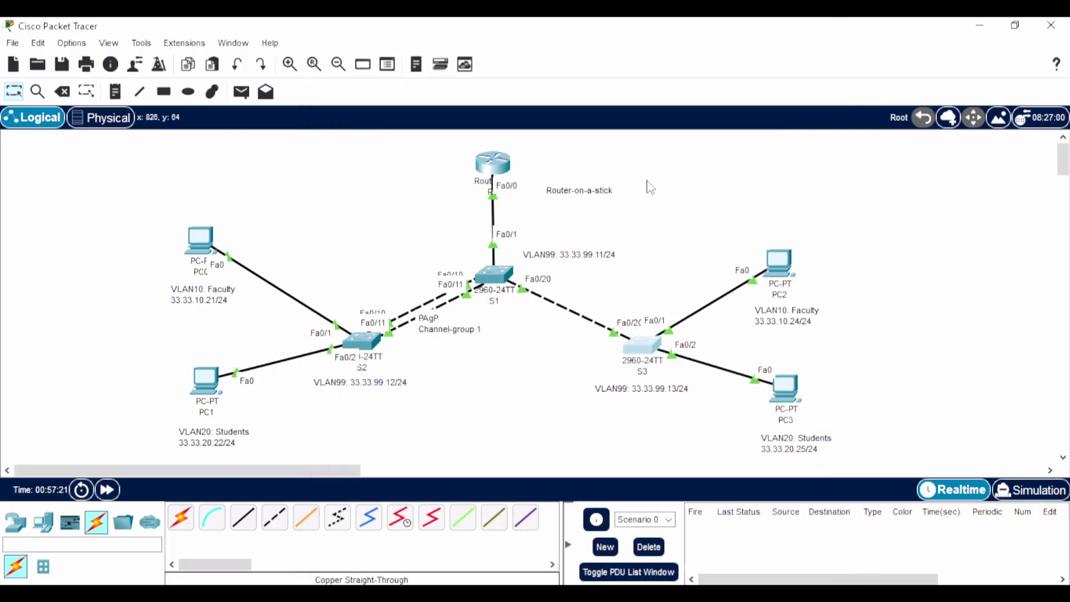